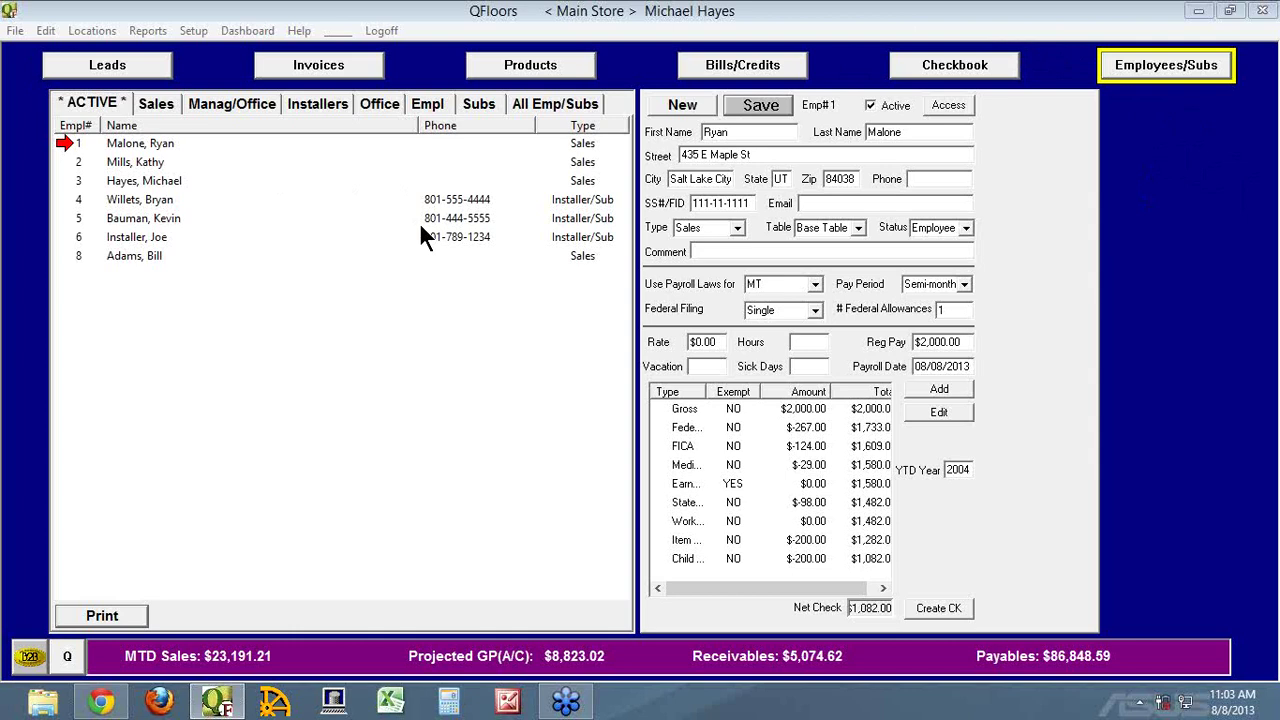
# Clear the Employees/Subs form to a blank Emp# 0 record, ready for the first name
pyautogui.click(678, 104)
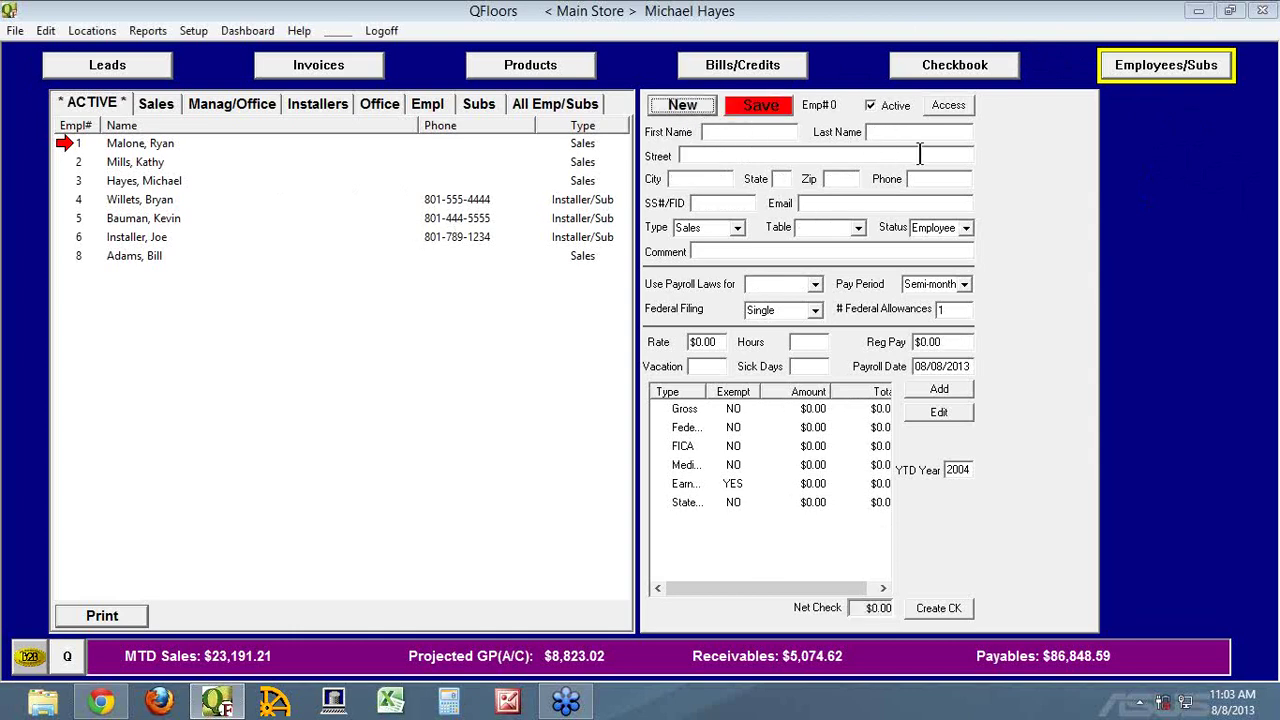
pyautogui.click(746, 131)
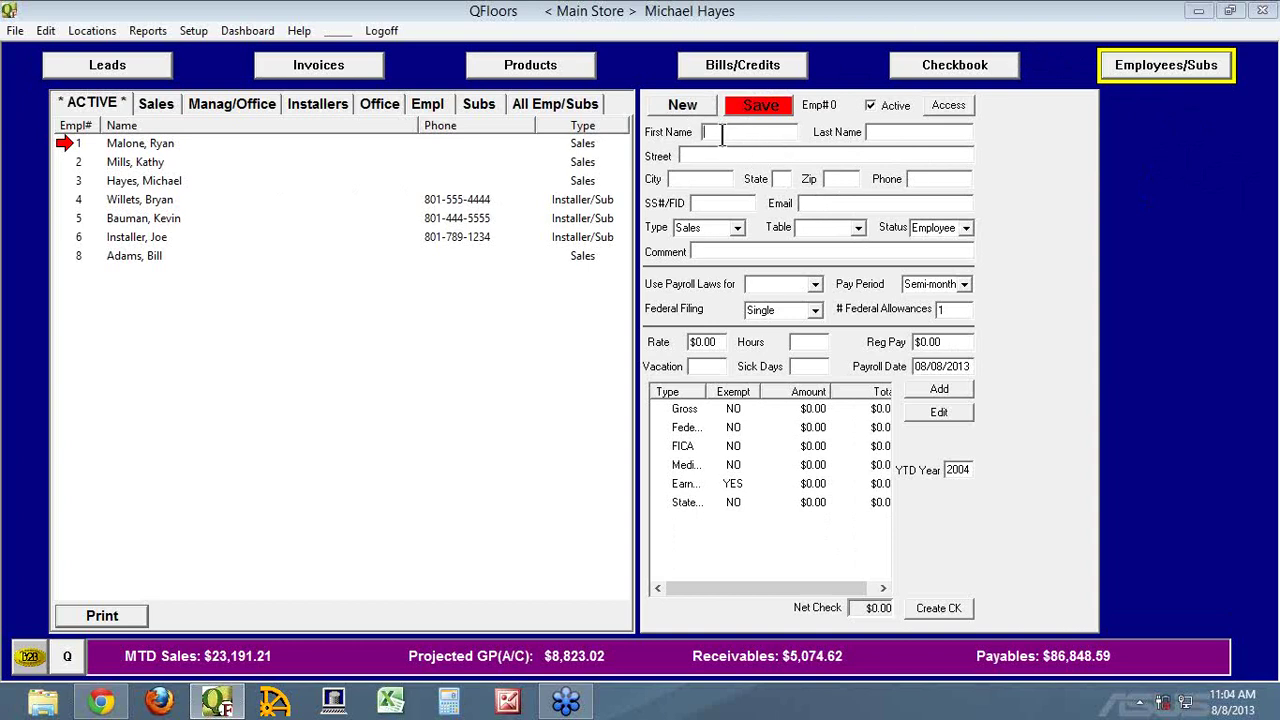
# Enter the new employee's first and last name
pyautogui.click(884, 131)
pyautogui.click(777, 131)
pyautogui.press('Tab')
pyautogui.press('Tab')
pyautogui.press('Tab')
pyautogui.press('Tab')
pyautogui.press('Tab')
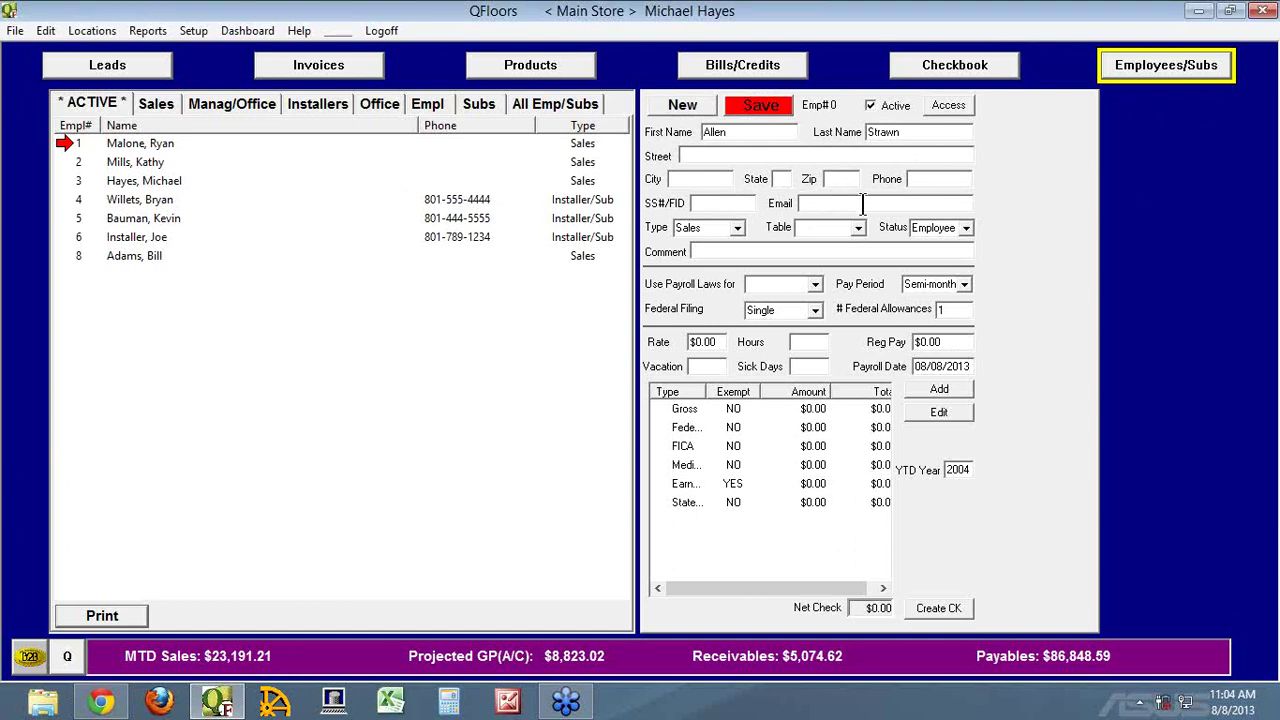
# Check the email field and employee Type choices, then switch to the Invoices screen
pyautogui.click(862, 203)
pyautogui.click(739, 224)
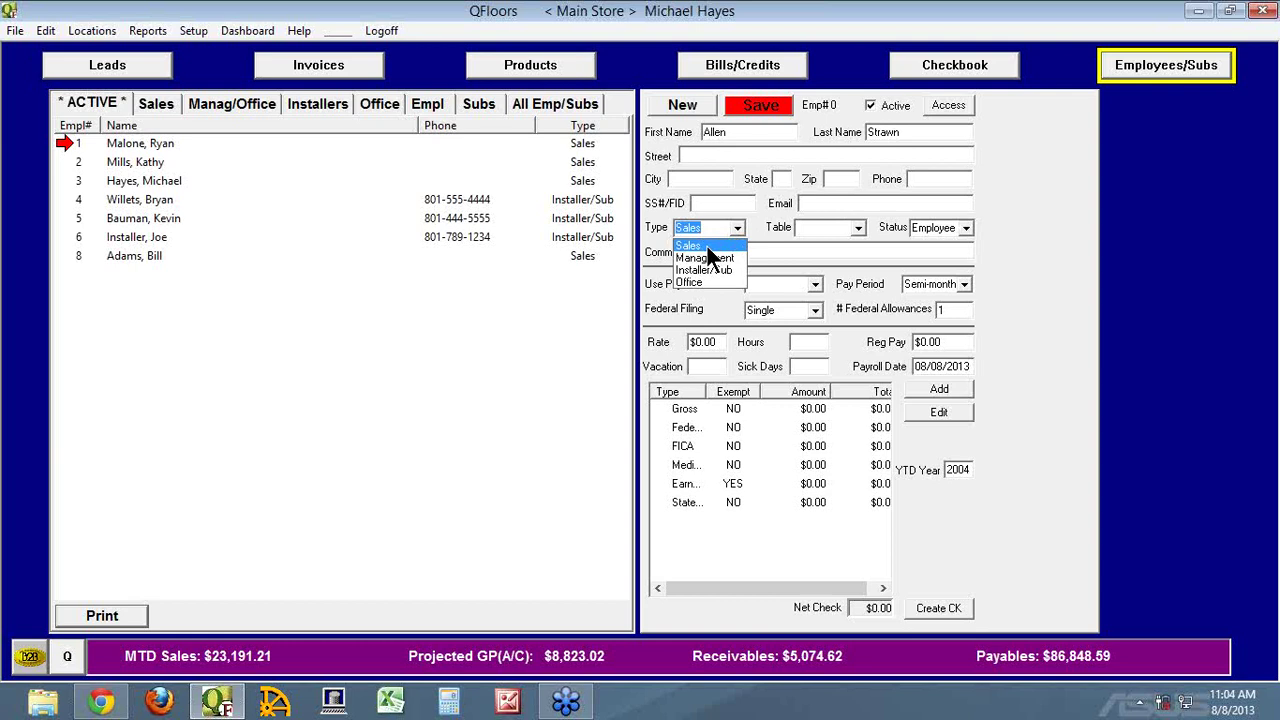
pyautogui.click(360, 72)
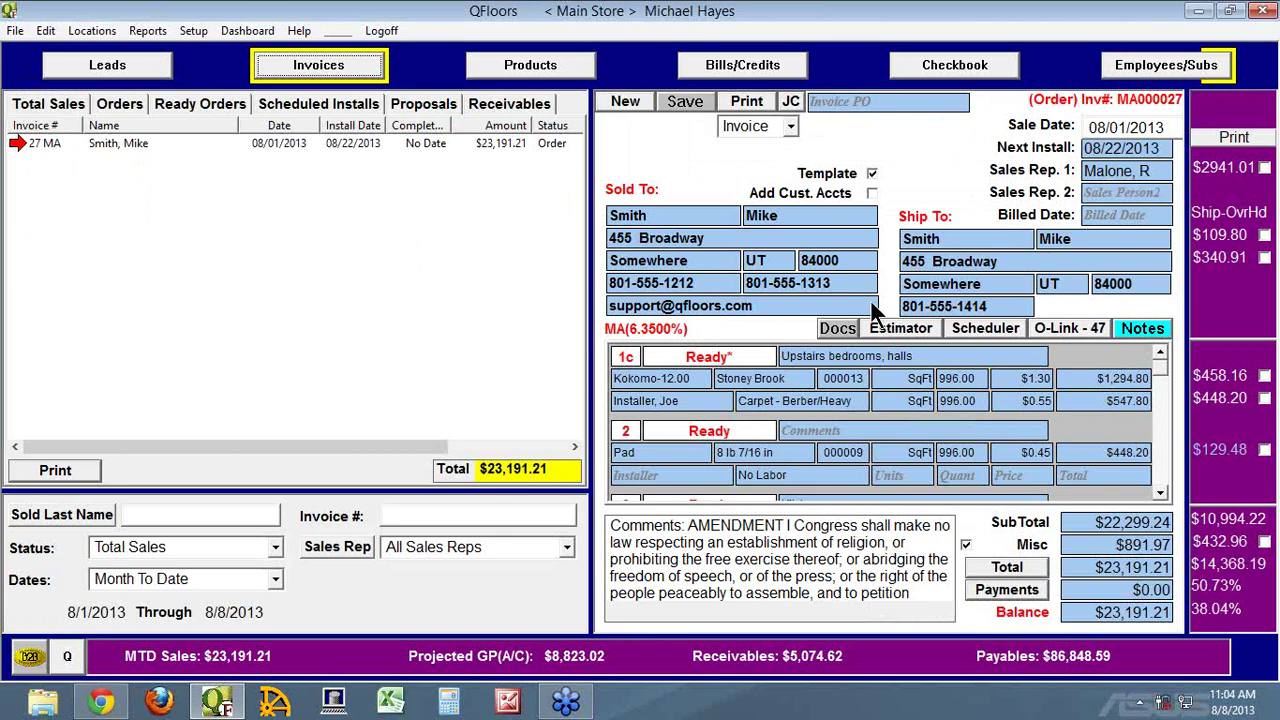
# Review the installer choices on the invoice's carpet line without changing them
pyautogui.click(695, 398)
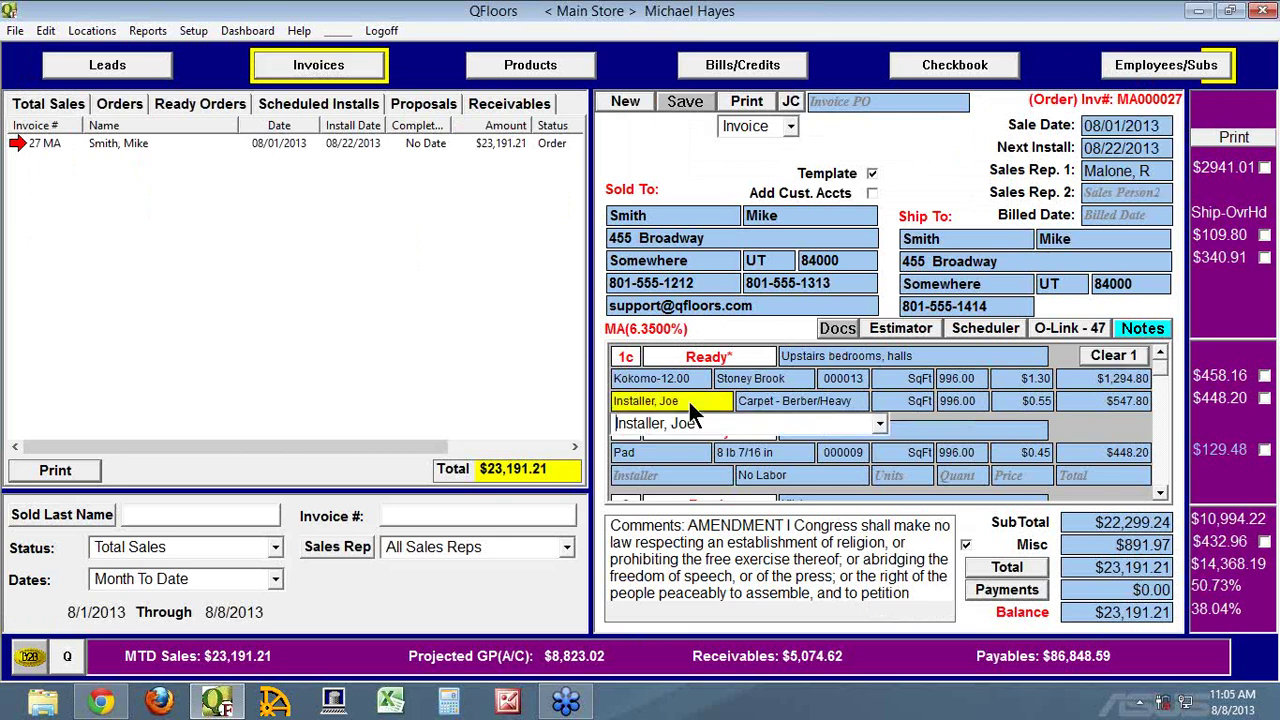
pyautogui.click(880, 428)
pyautogui.click(880, 428)
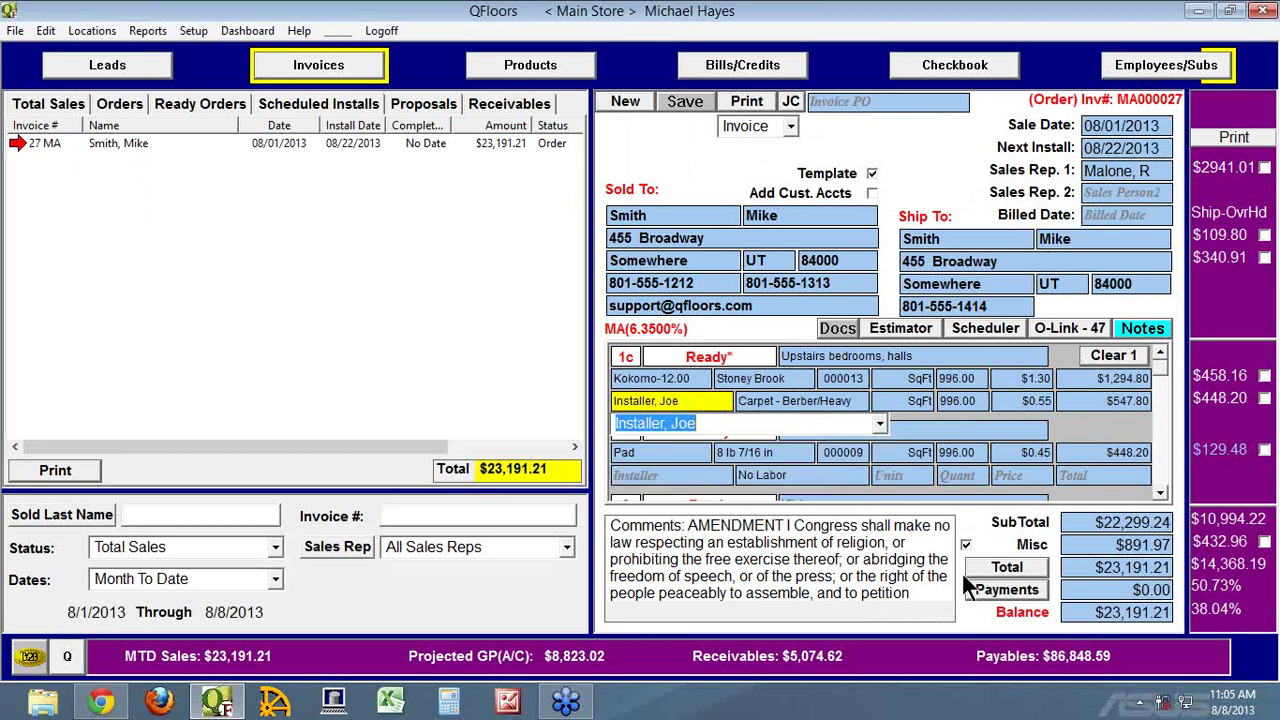
# Check which employees can take payments for invoice #27, then return to Employees/Subs
pyautogui.click(993, 590)
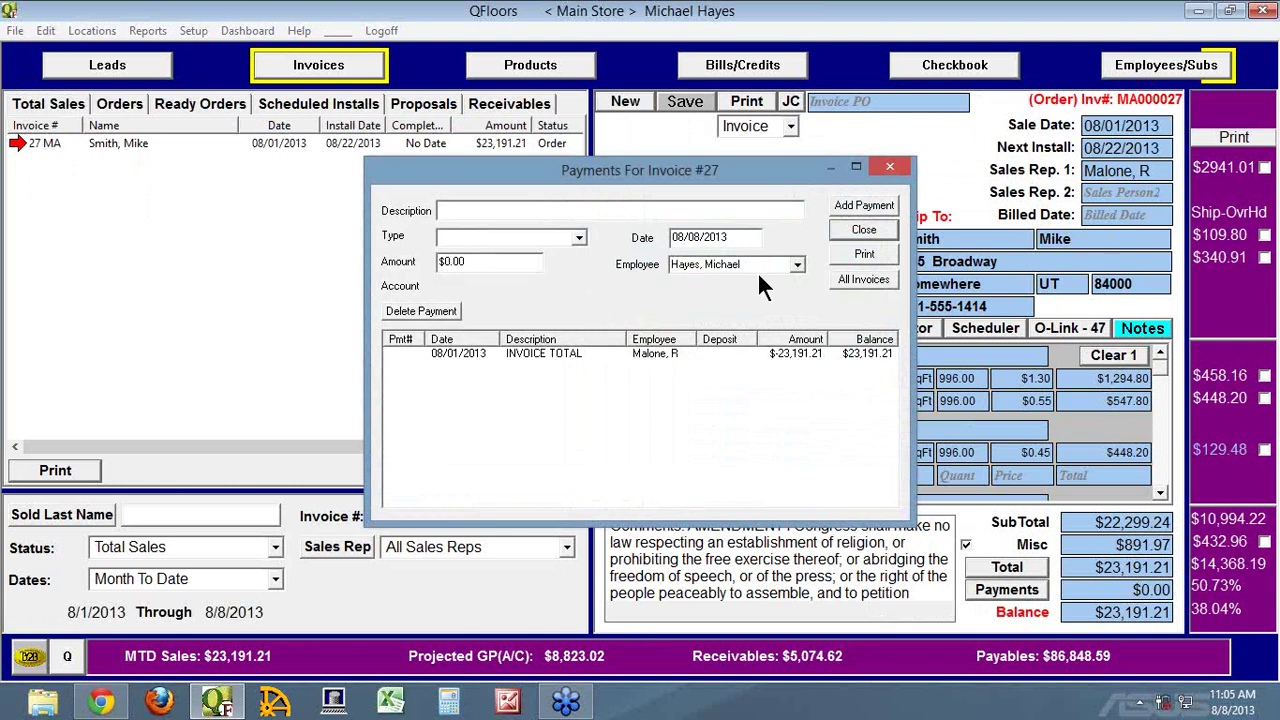
pyautogui.click(798, 264)
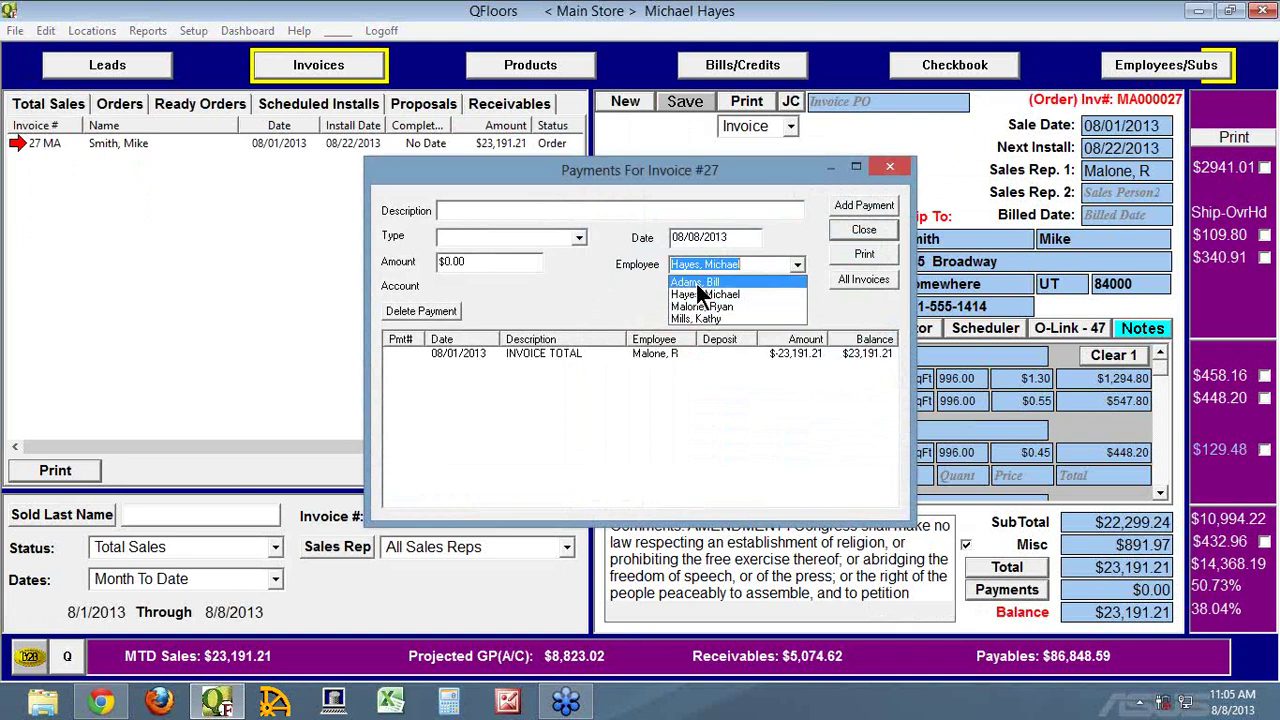
pyautogui.click(611, 307)
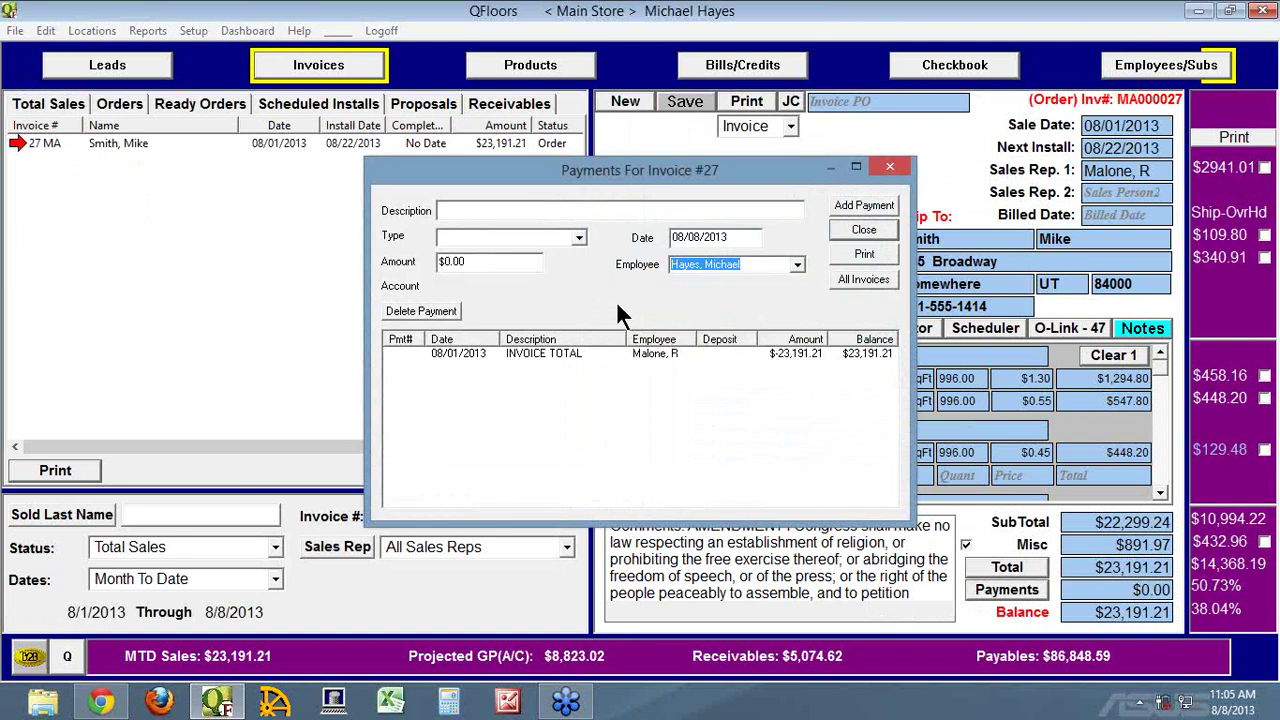
pyautogui.click(865, 229)
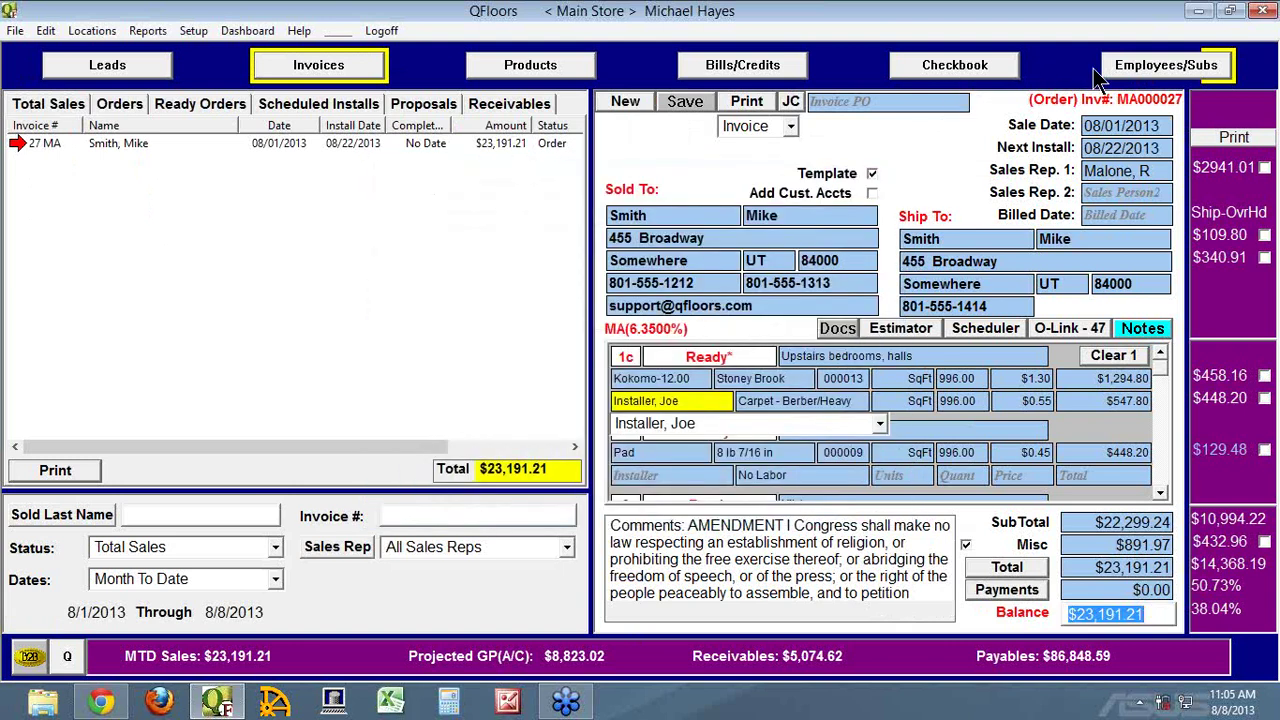
pyautogui.click(1128, 72)
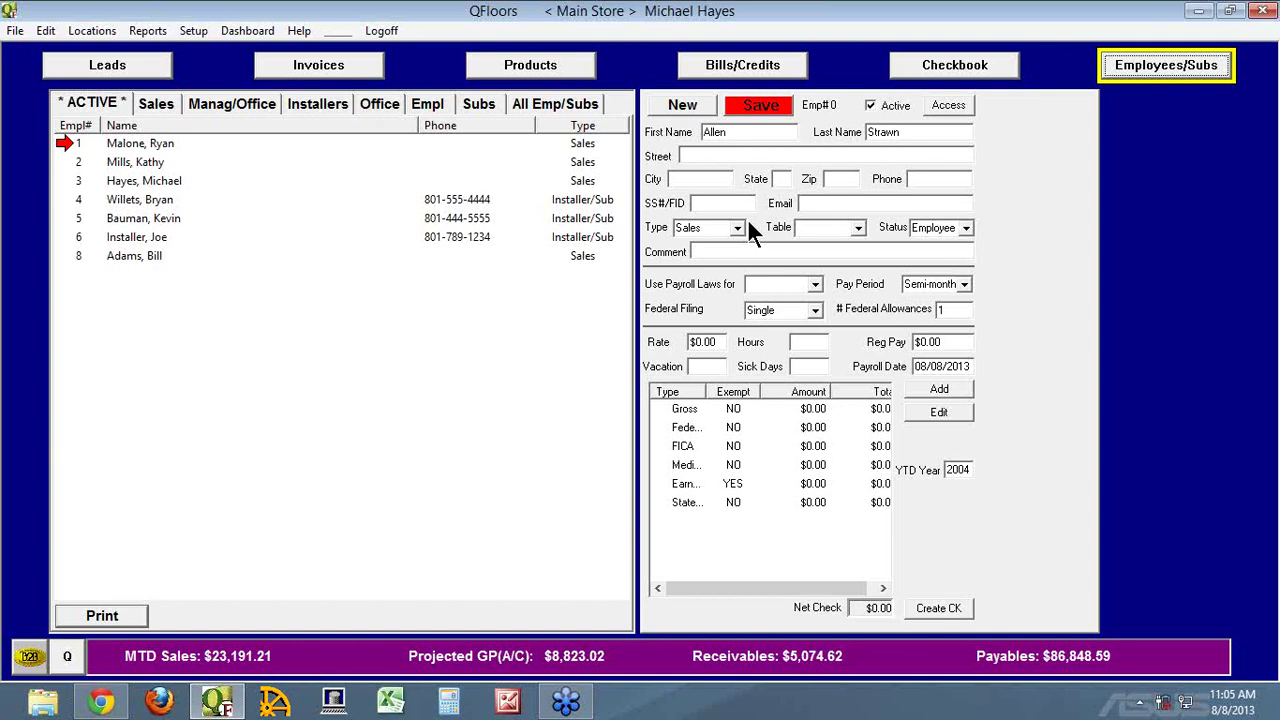
pyautogui.click(147, 31)
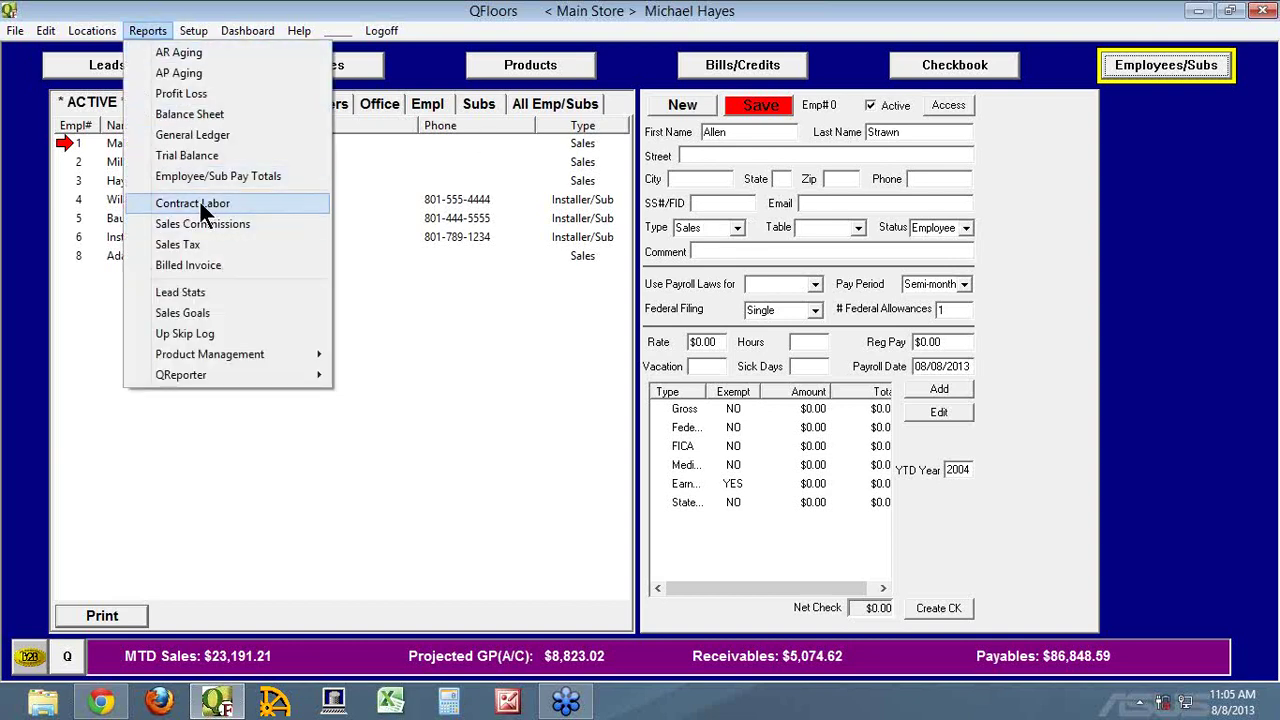
pyautogui.click(656, 213)
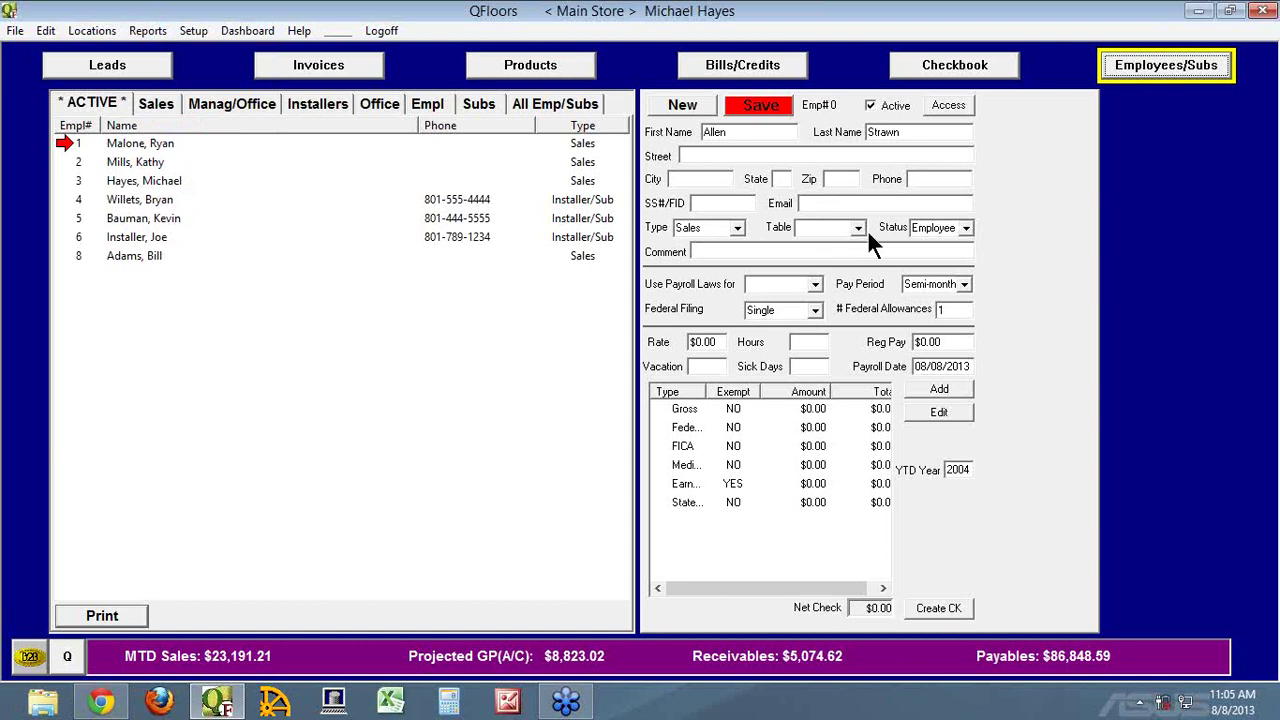
pyautogui.click(966, 229)
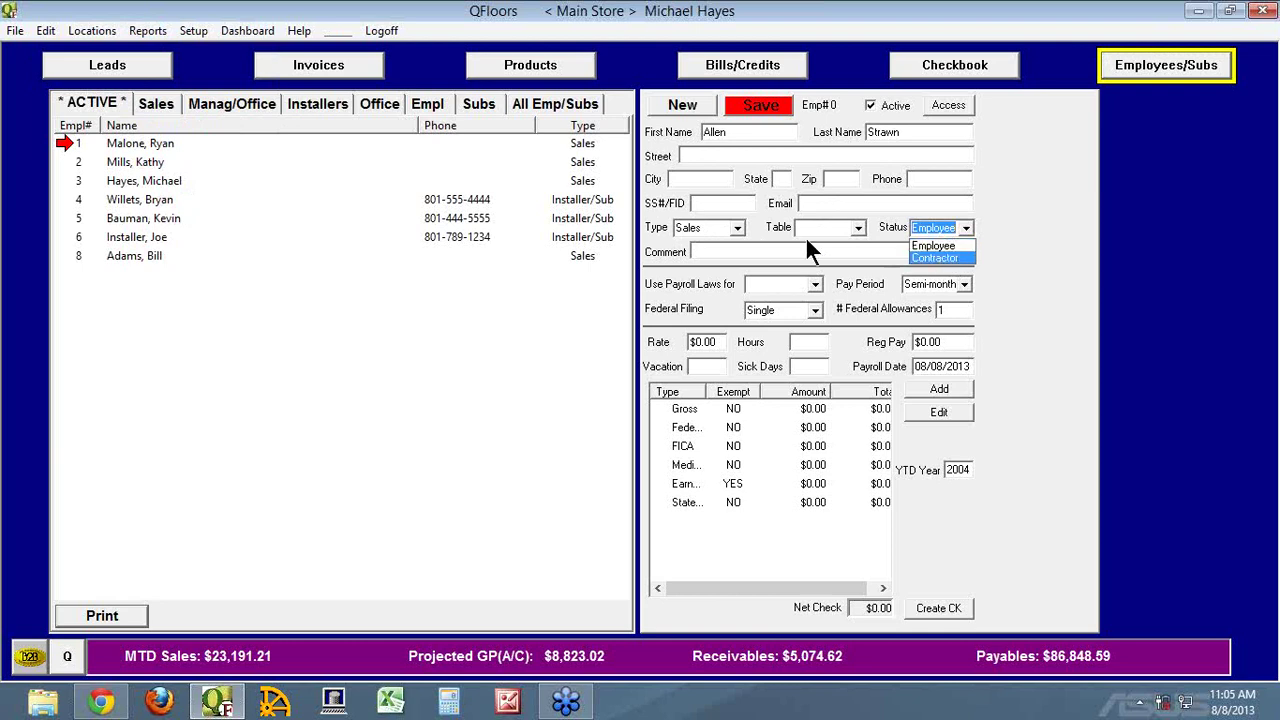
pyautogui.click(737, 228)
pyautogui.click(737, 228)
pyautogui.click(725, 268)
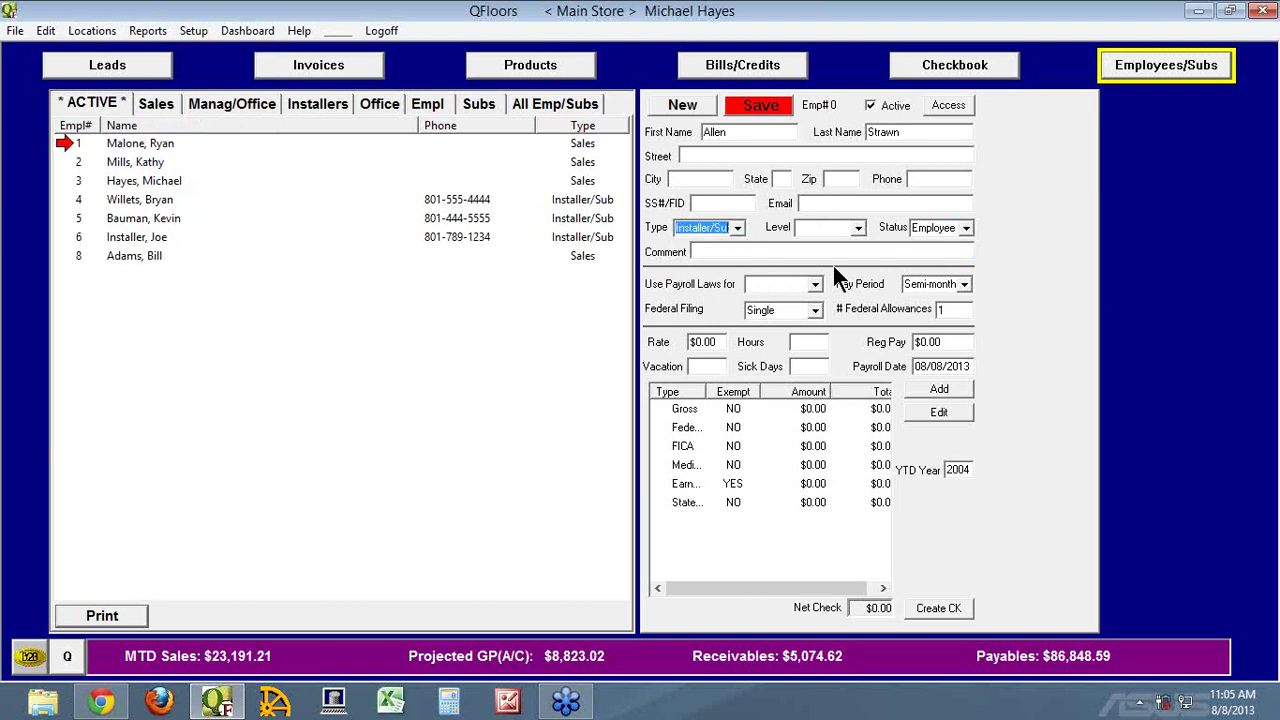
pyautogui.click(966, 228)
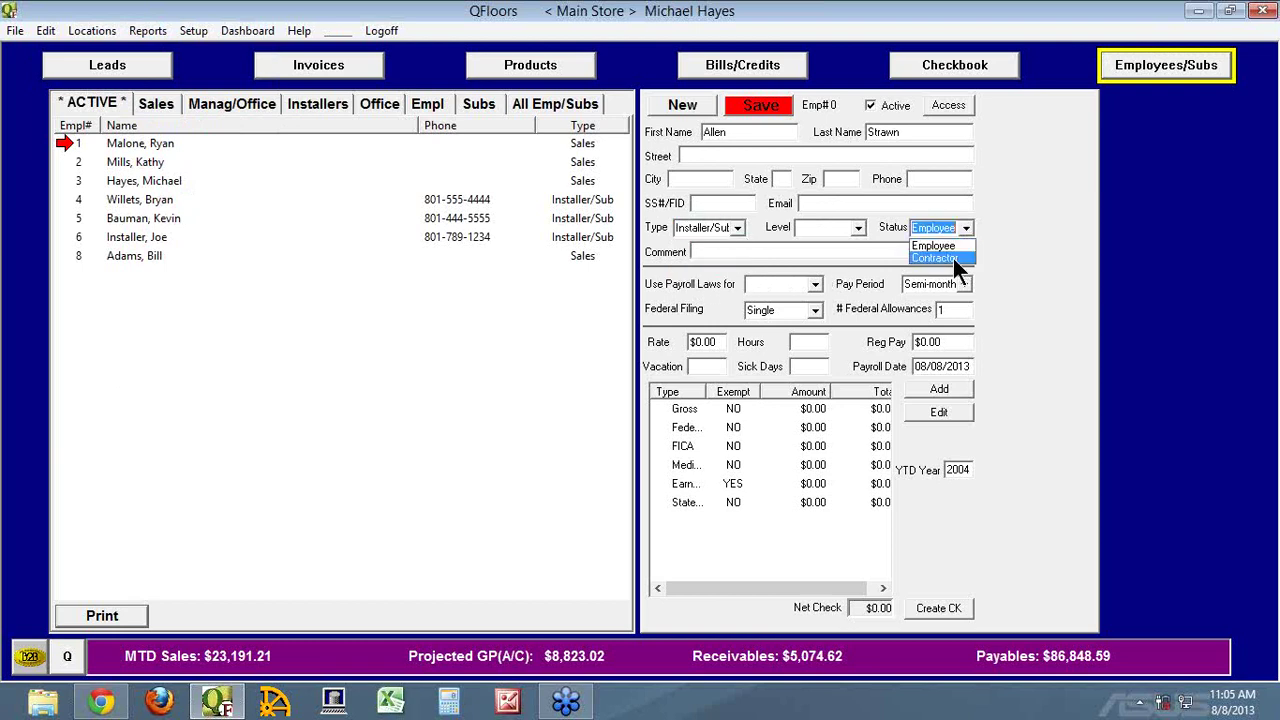
pyautogui.click(738, 227)
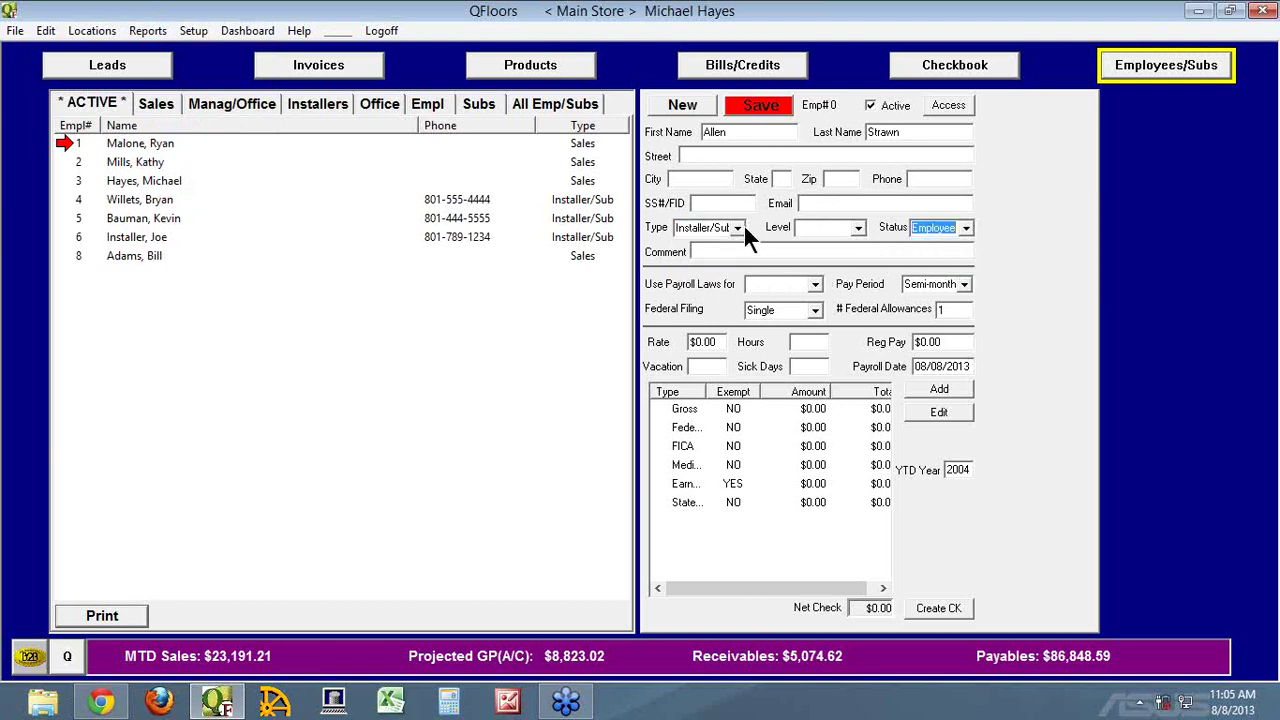
pyautogui.click(738, 227)
pyautogui.click(715, 243)
pyautogui.click(725, 251)
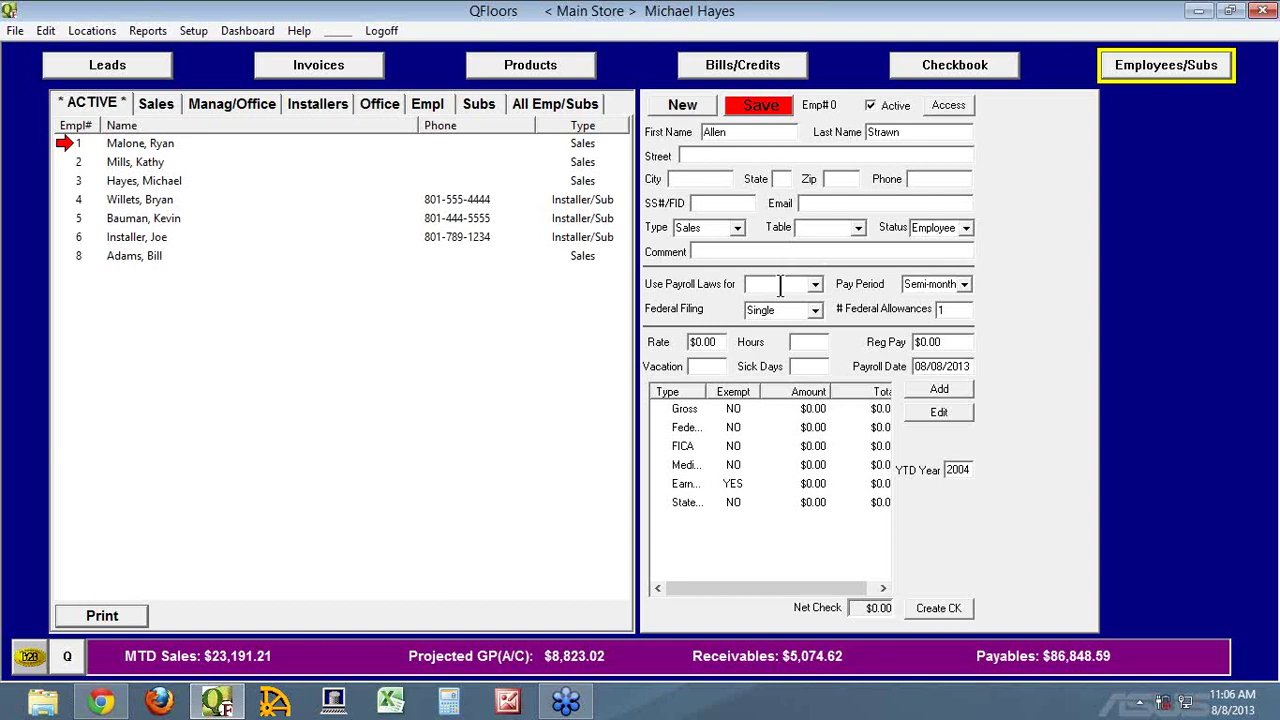
# Set Use Payroll Laws for to UT, trying PA before switching back to UT
pyautogui.write('UT')
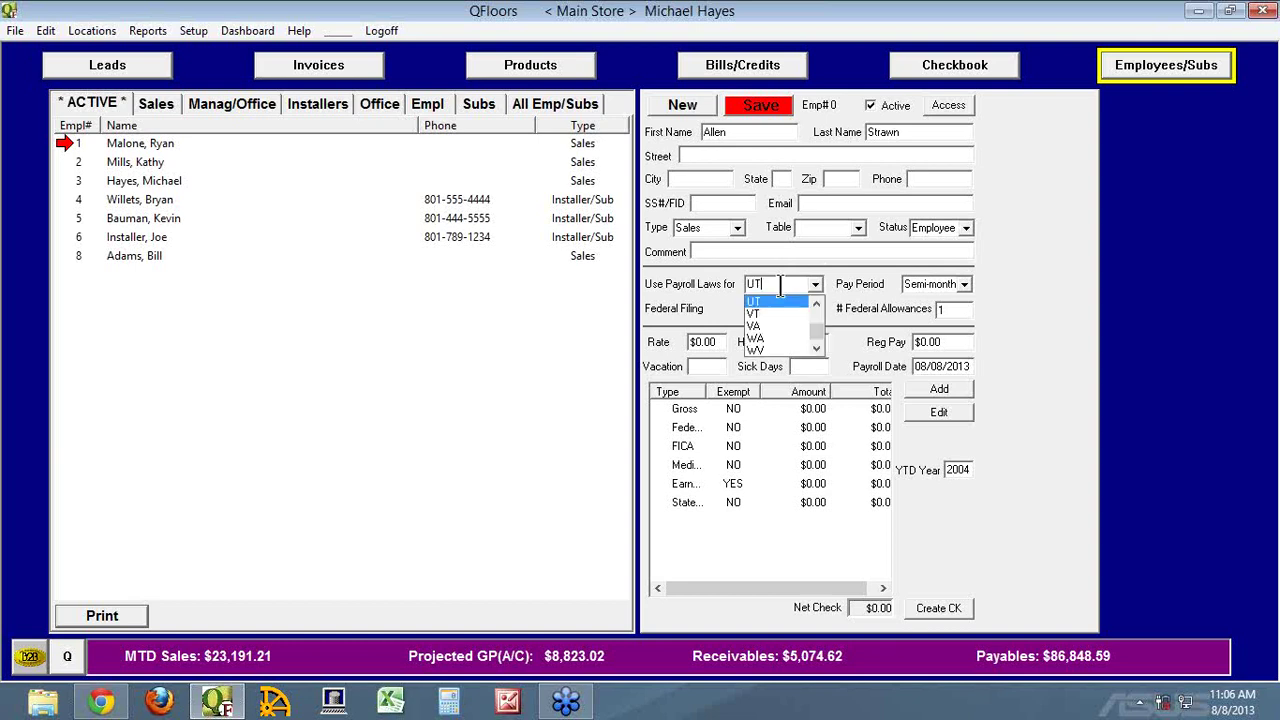
pyautogui.press('Tab')
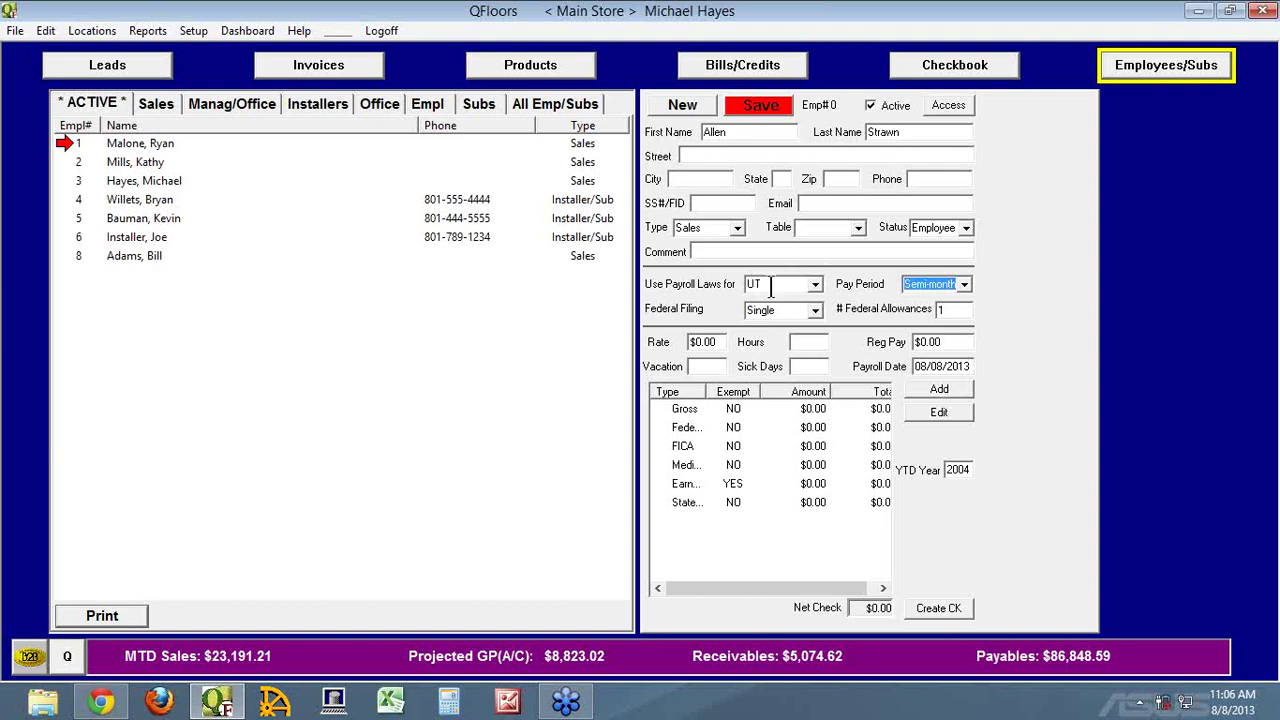
pyautogui.click(768, 288)
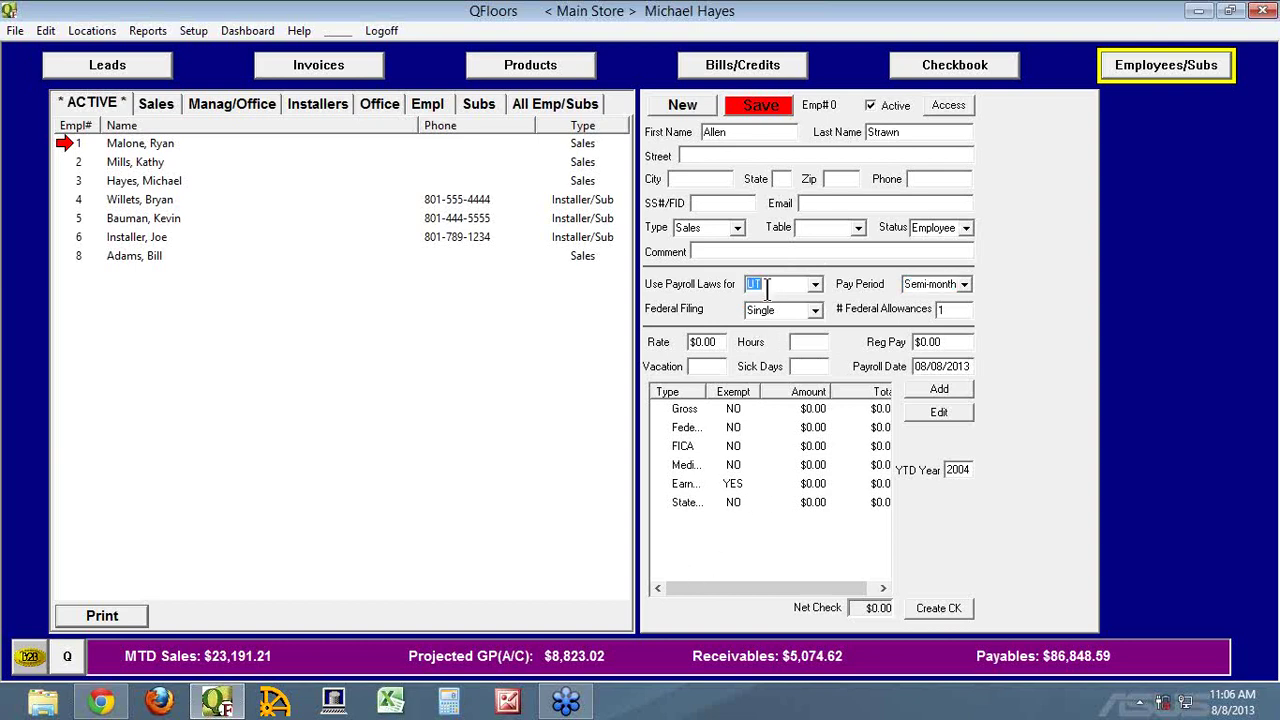
pyautogui.write('PA')
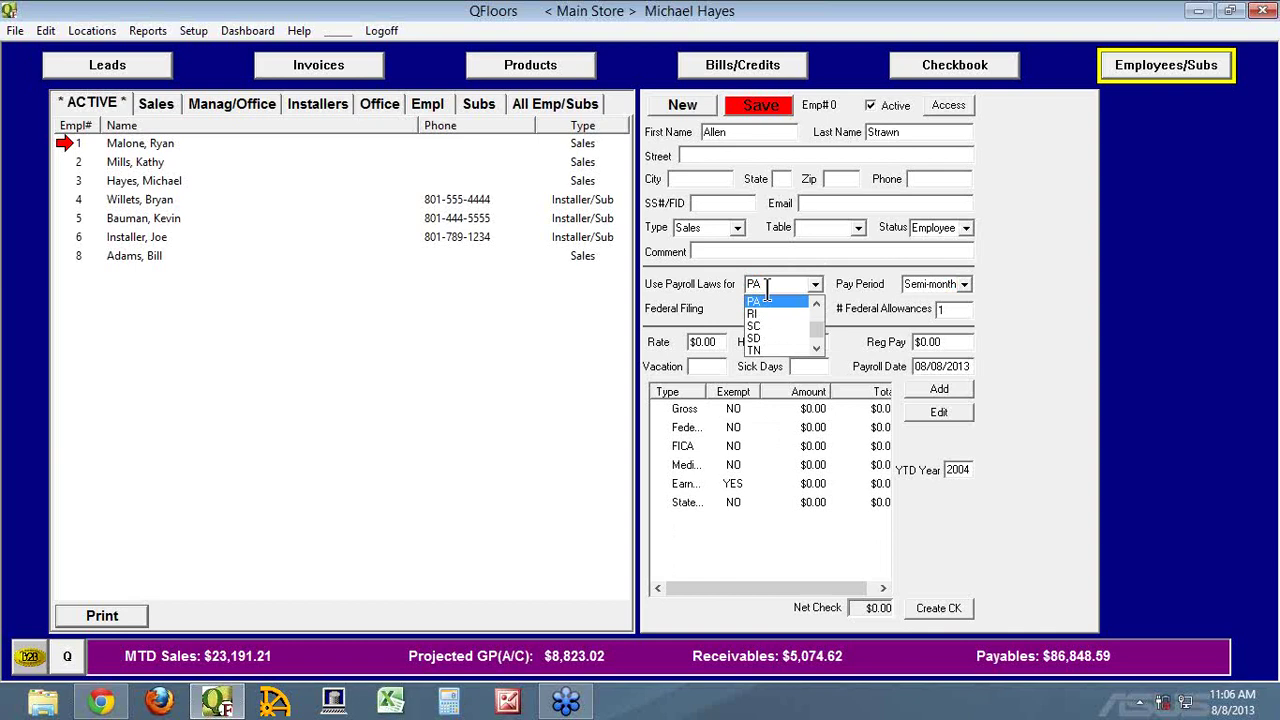
pyautogui.press('Tab')
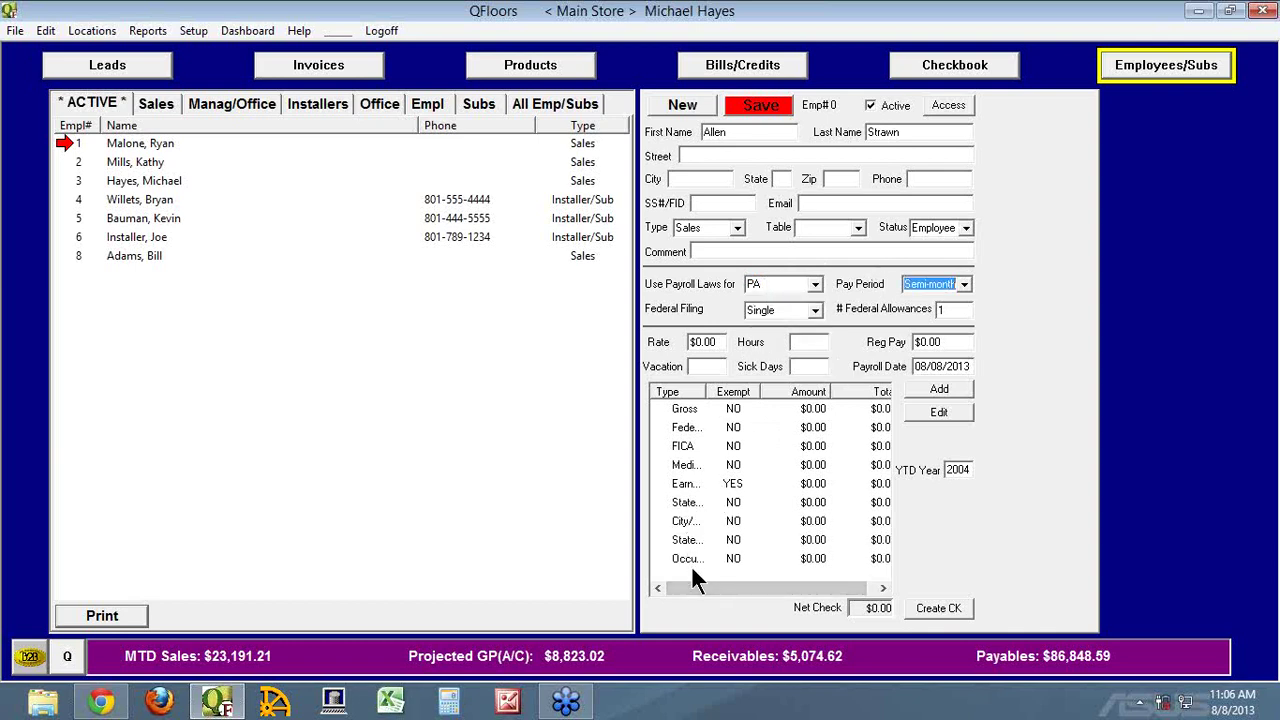
pyautogui.click(777, 285)
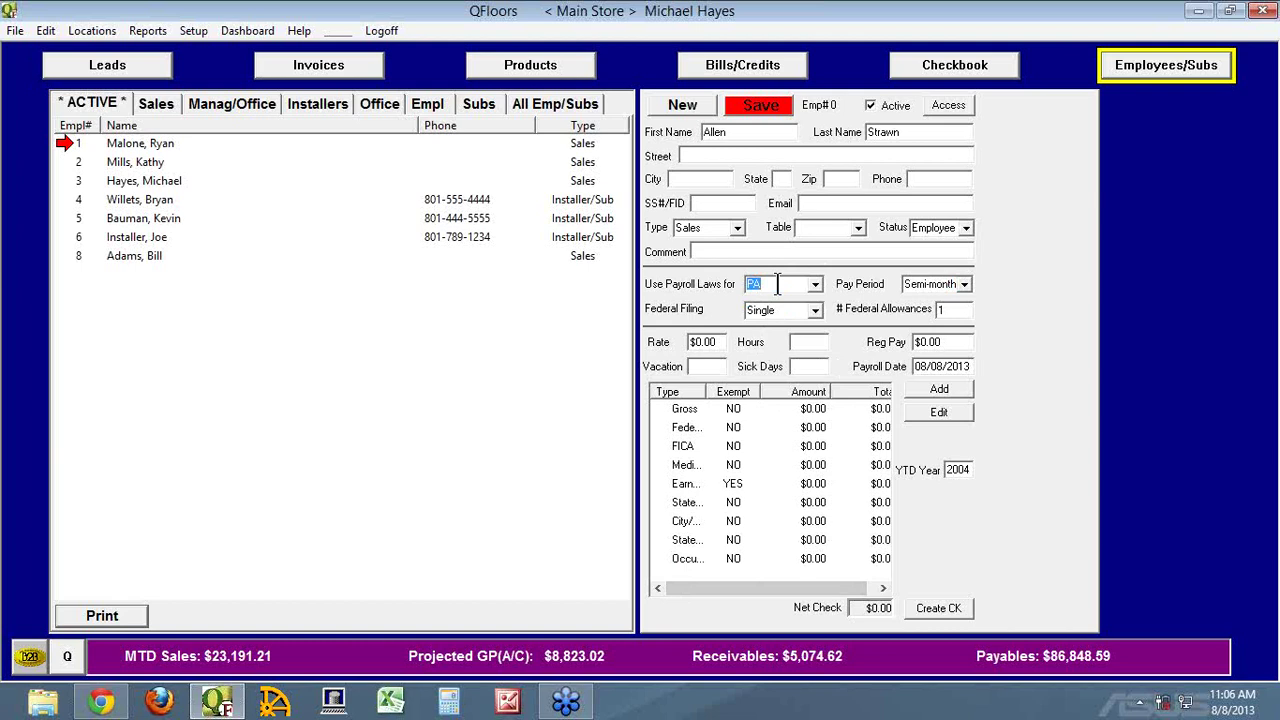
pyautogui.write('UT')
pyautogui.press('Tab')
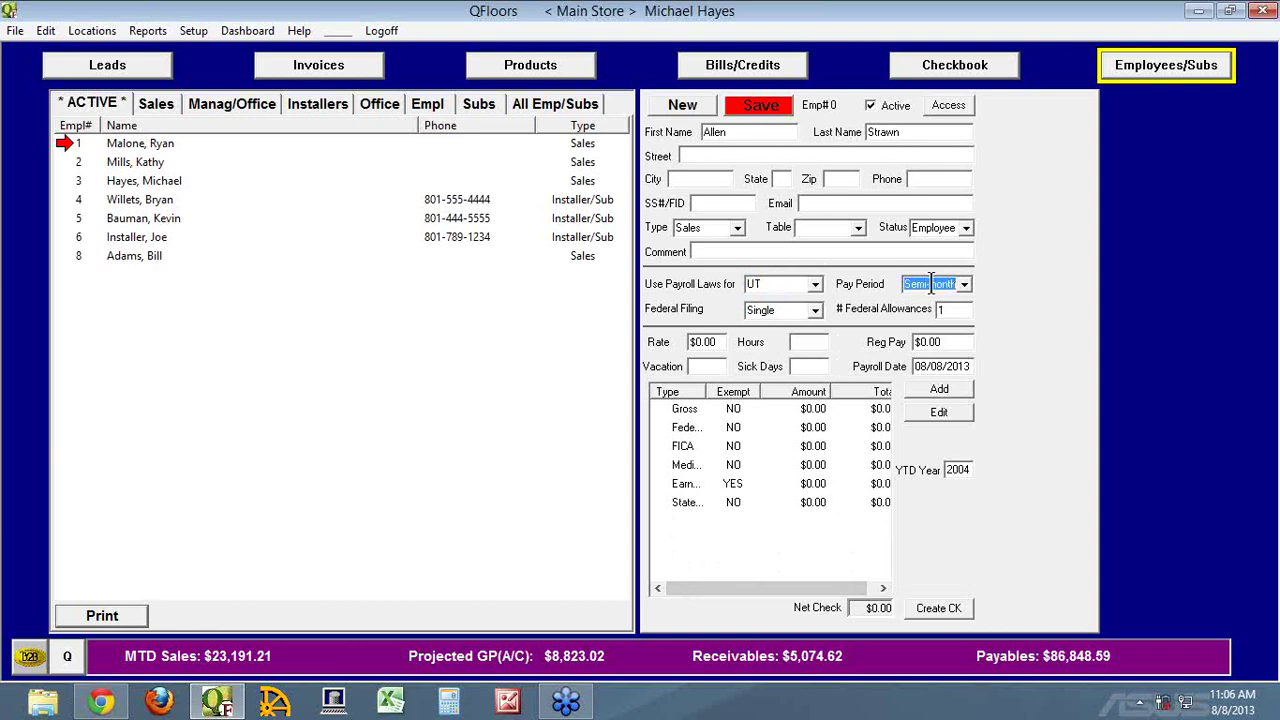
# Keep Semi-monthly as the employee's pay period
pyautogui.click(964, 284)
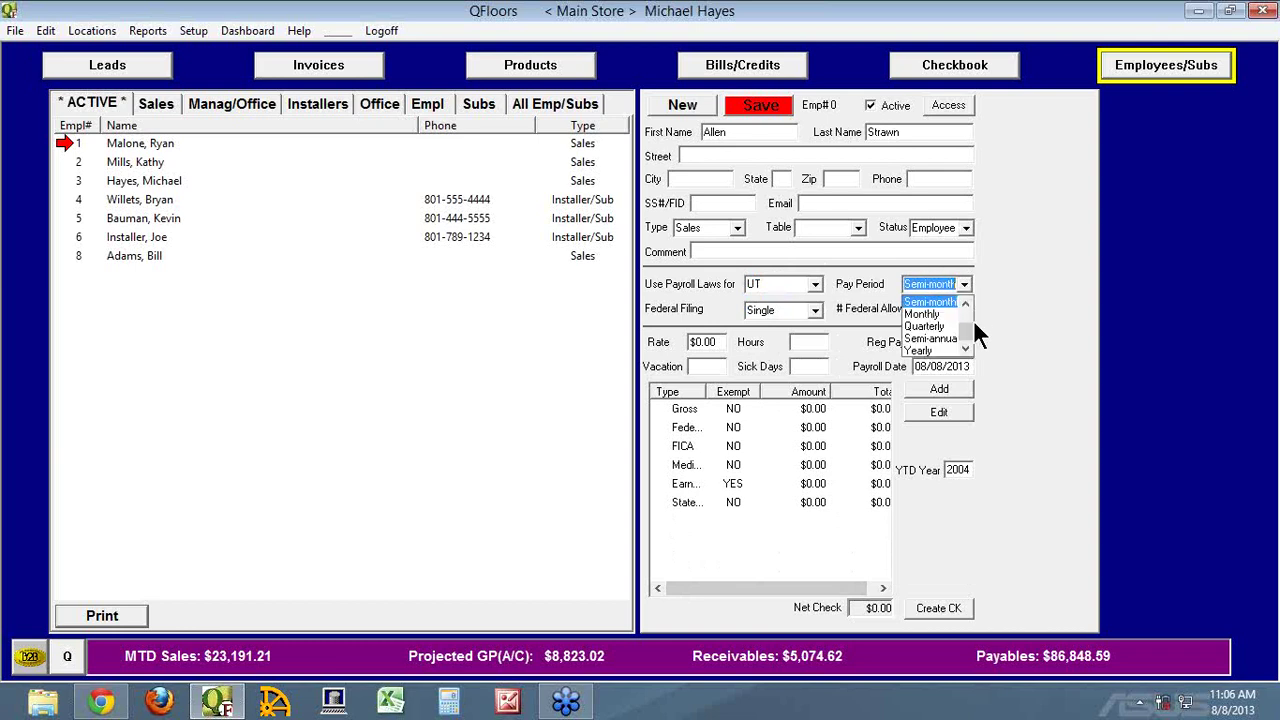
pyautogui.moveTo(967, 328)
pyautogui.mouseDown()
pyautogui.moveTo(972, 314)
pyautogui.moveTo(969, 330)
pyautogui.mouseUp()
pyautogui.click(1006, 285)
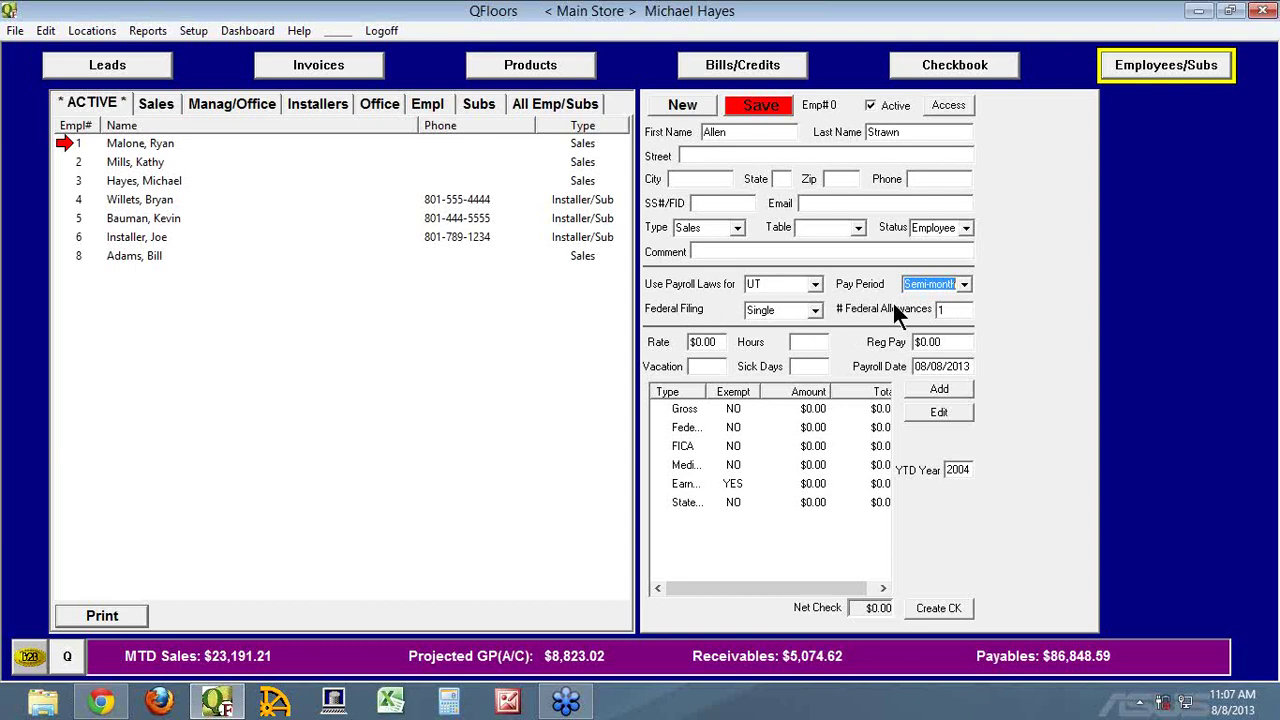
pyautogui.doubleClick(678, 502)
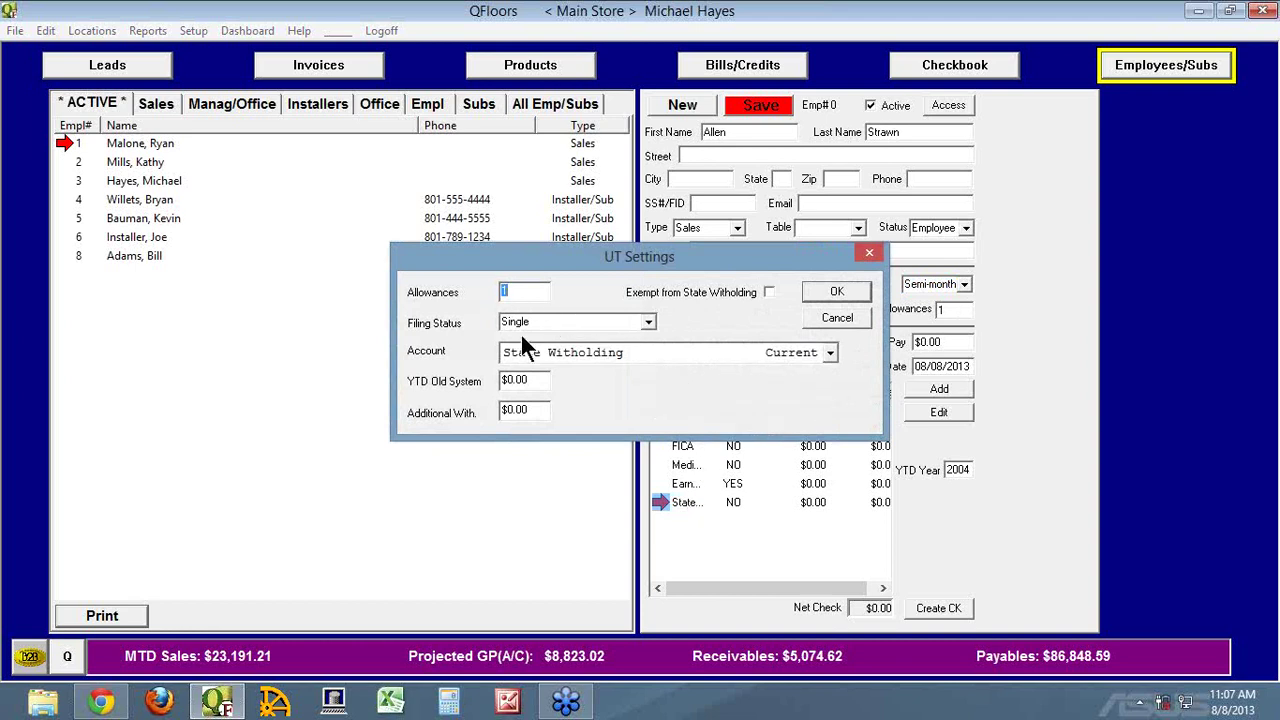
pyautogui.moveTo(670, 261); pyautogui.dragTo(441, 286)
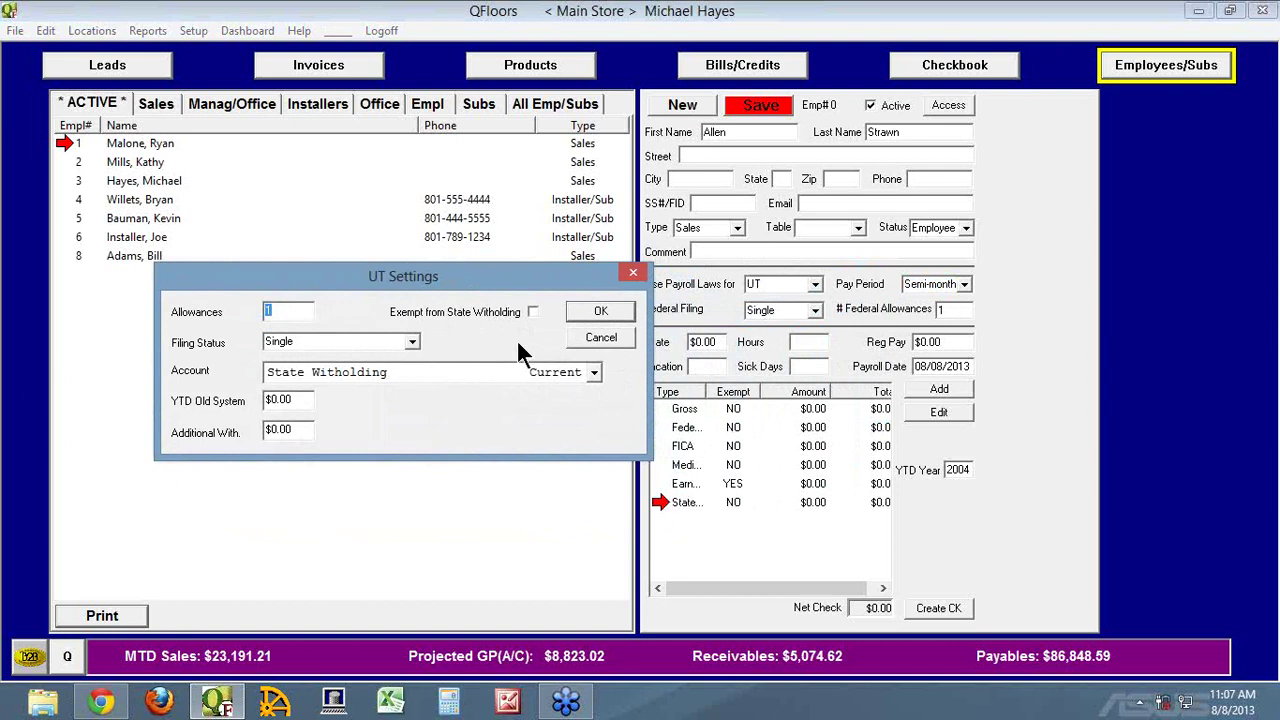
pyautogui.click(590, 340)
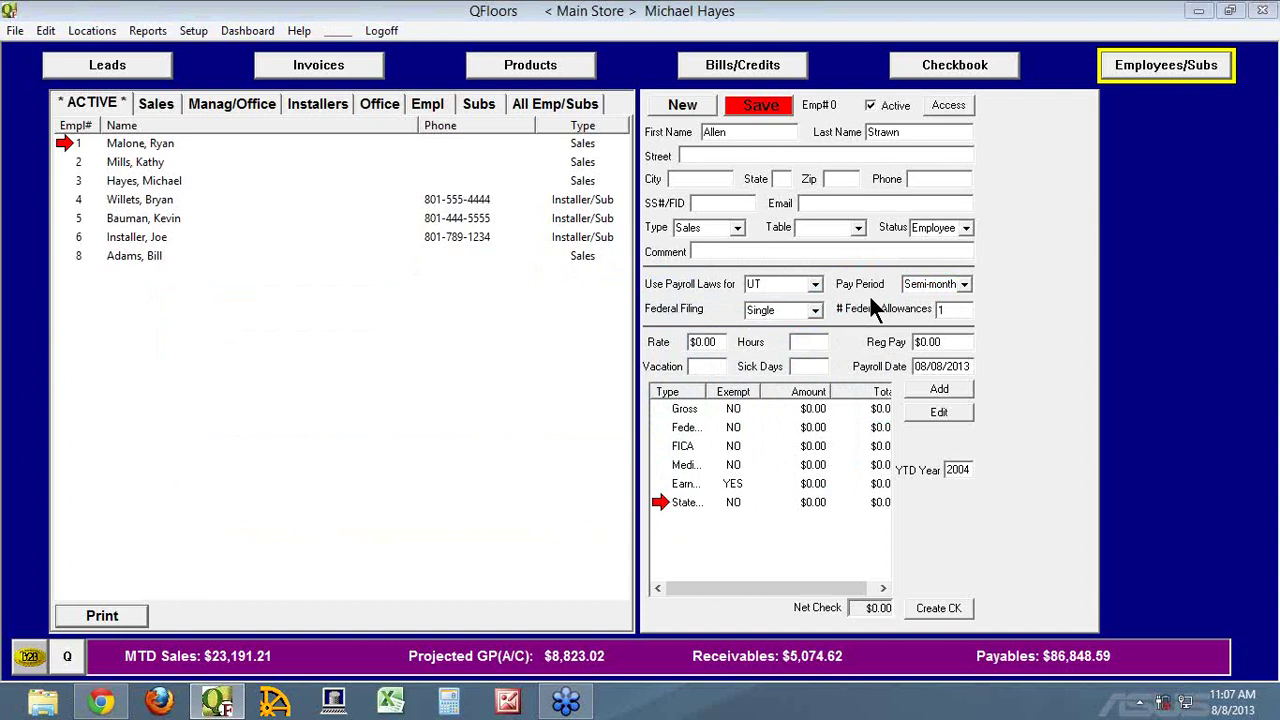
pyautogui.click(758, 105)
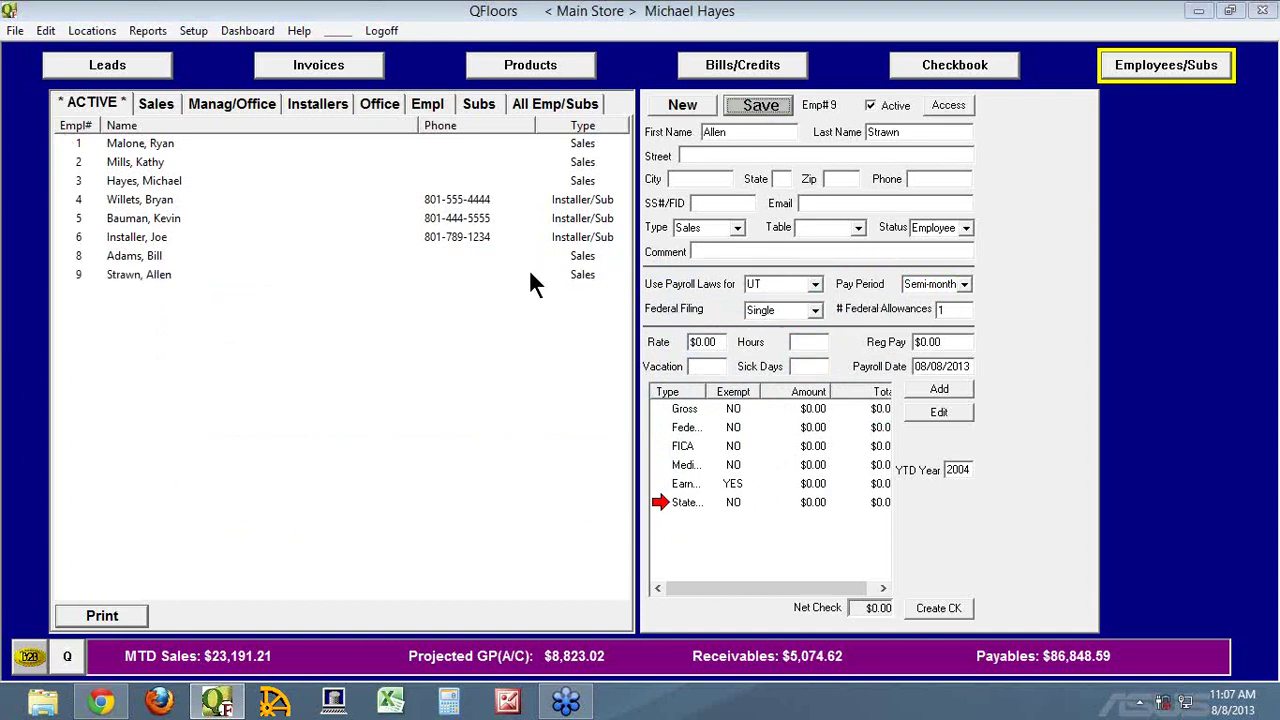
# Create another blank Emp# 0 record and enter the new hire's first and last name
pyautogui.click(696, 101)
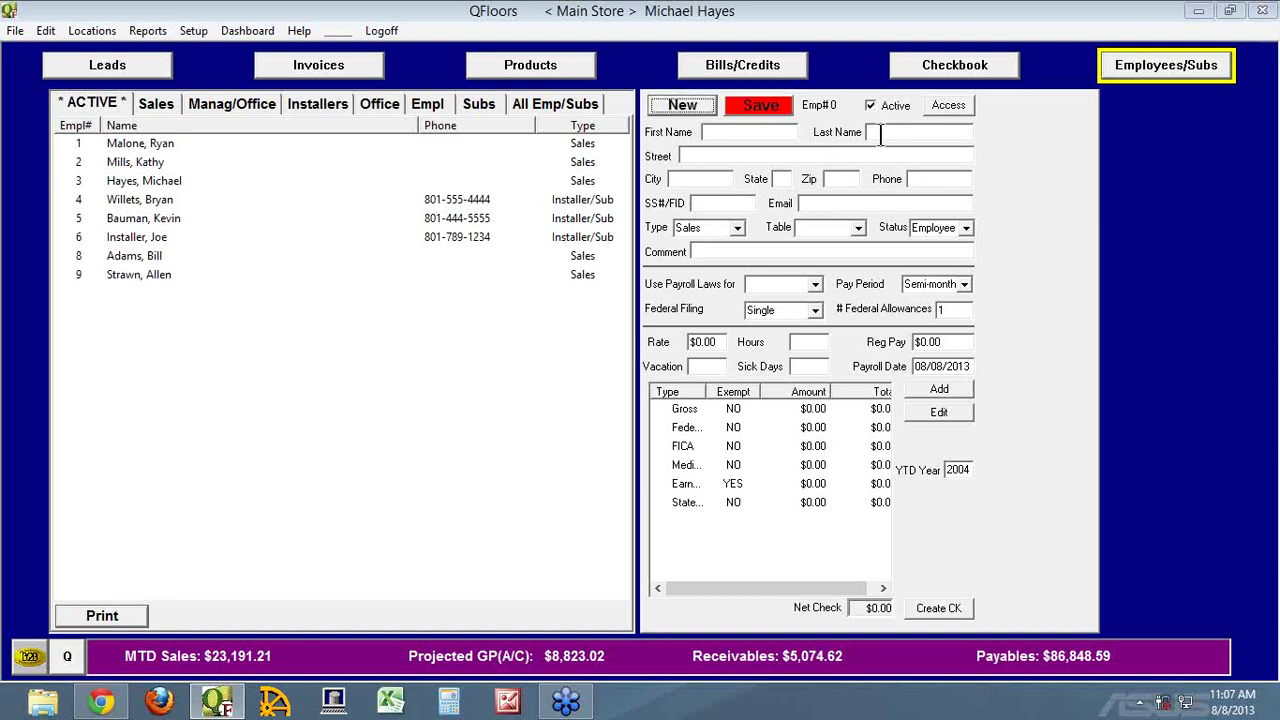
pyautogui.click(752, 133)
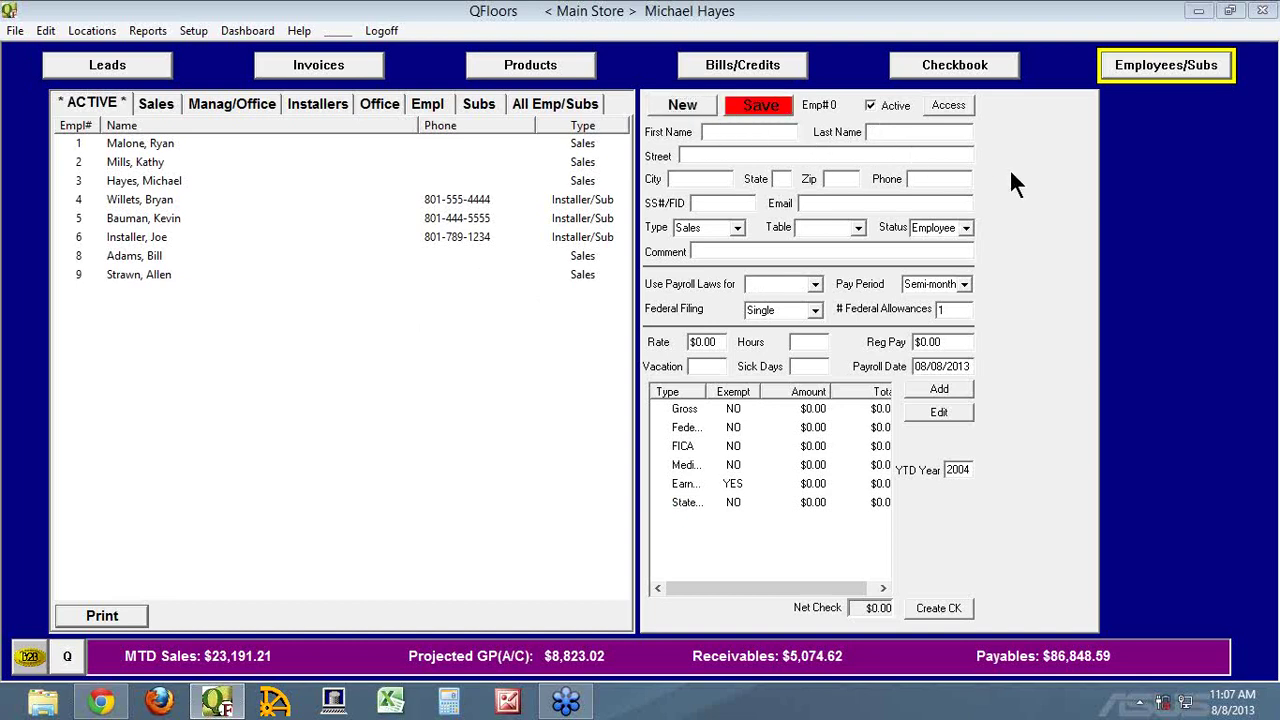
pyautogui.press('Tab')
pyautogui.press('Tab')
pyautogui.click(733, 203)
# Make the new hire an Installer/Sub with Contractor status
pyautogui.click(736, 228)
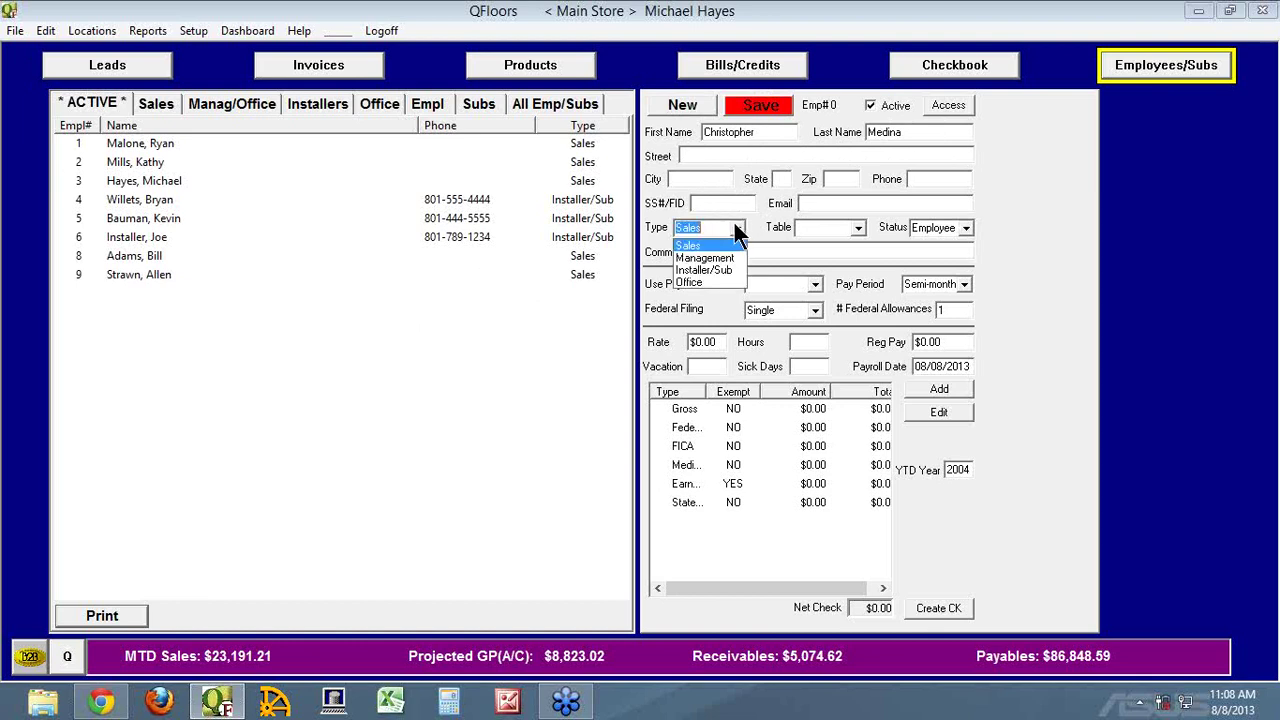
pyautogui.click(726, 267)
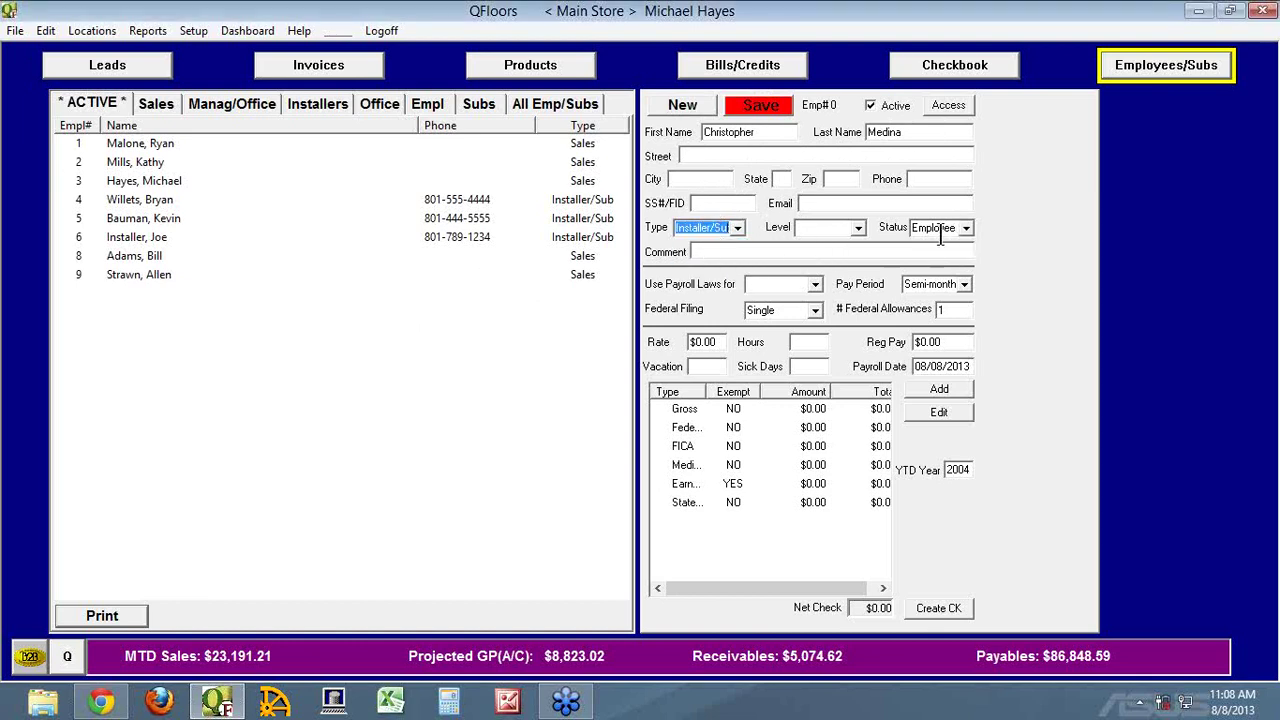
pyautogui.click(966, 228)
pyautogui.click(958, 256)
# Set payroll laws to UT, keep semi-monthly pay, and save as Emp# 10
pyautogui.click(814, 286)
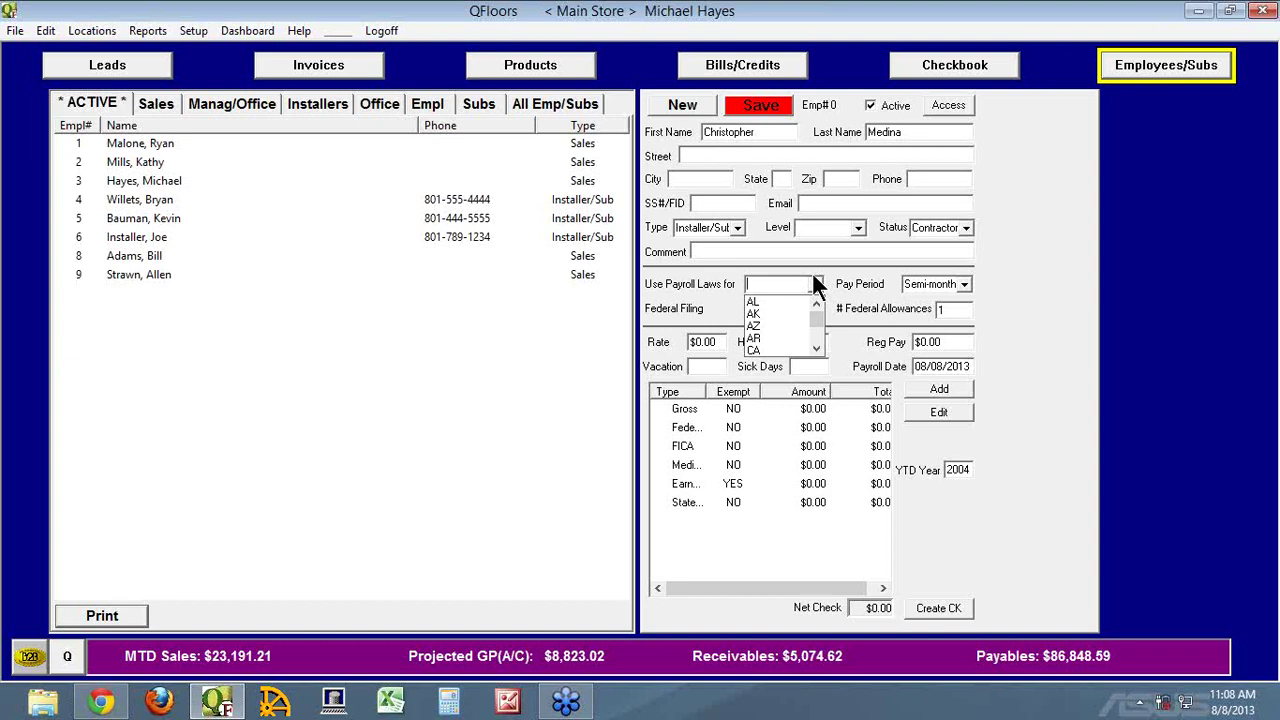
pyautogui.write('UT')
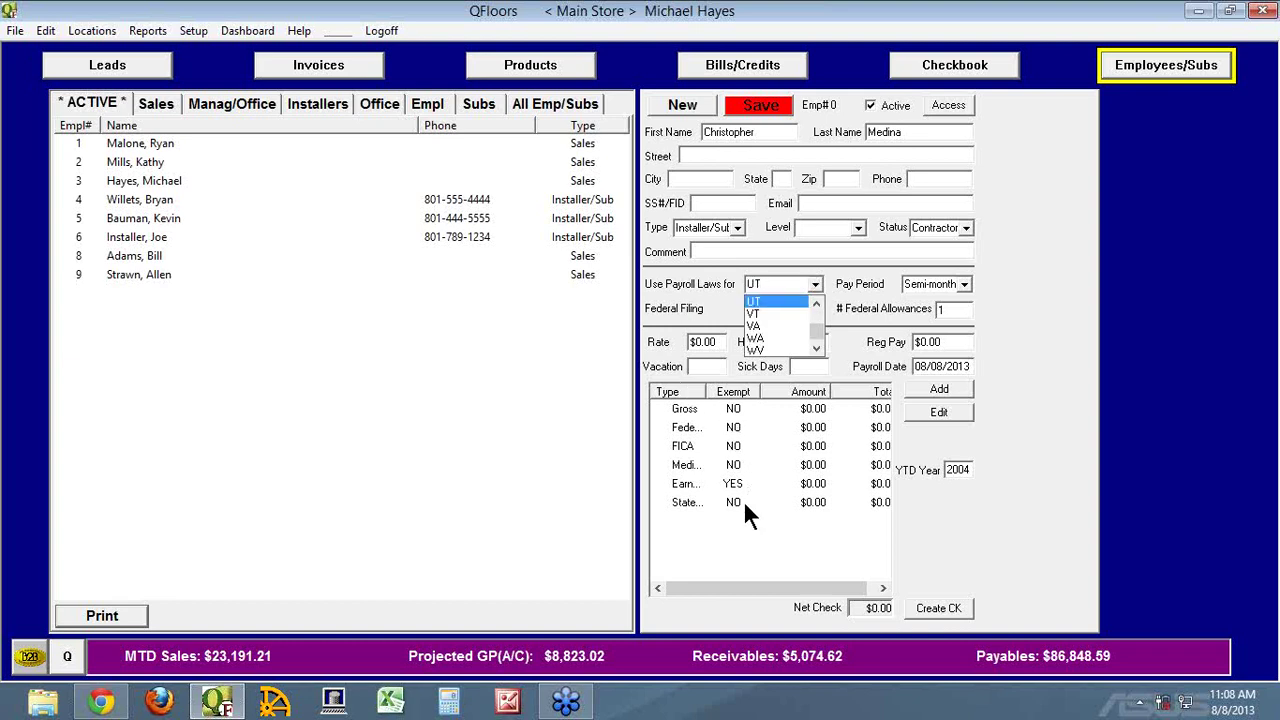
pyautogui.press('Tab')
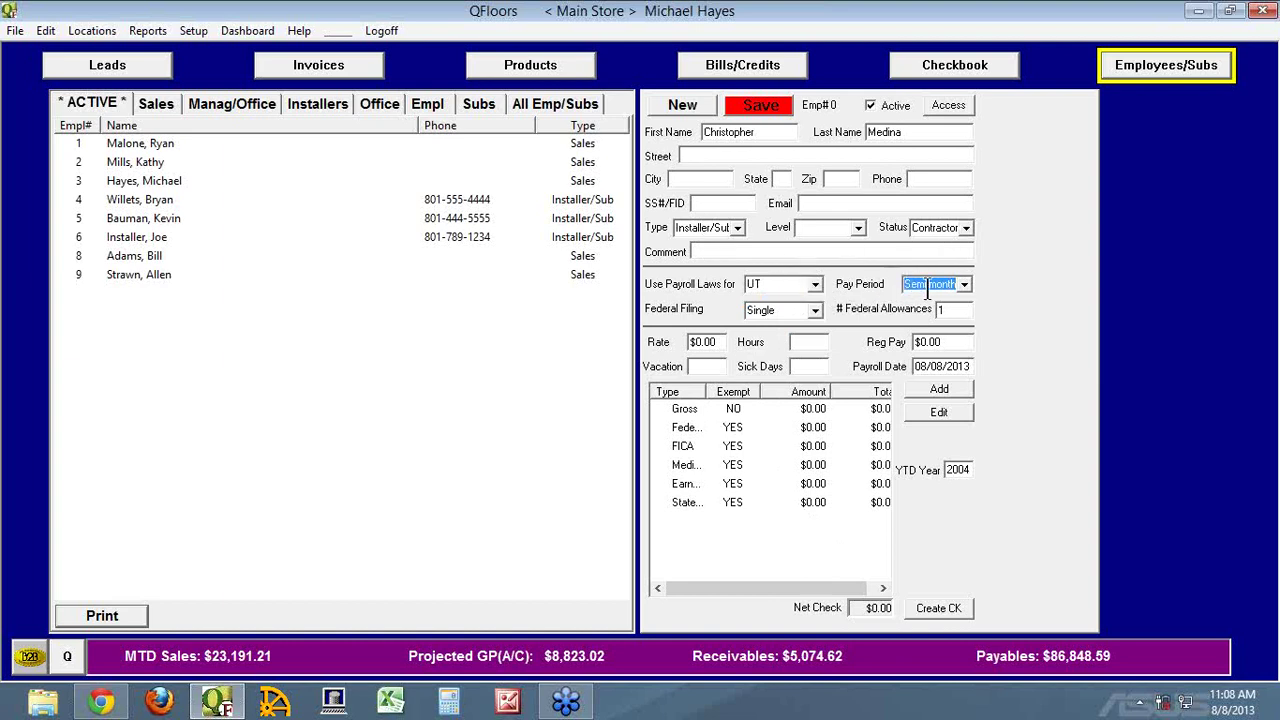
pyautogui.click(963, 285)
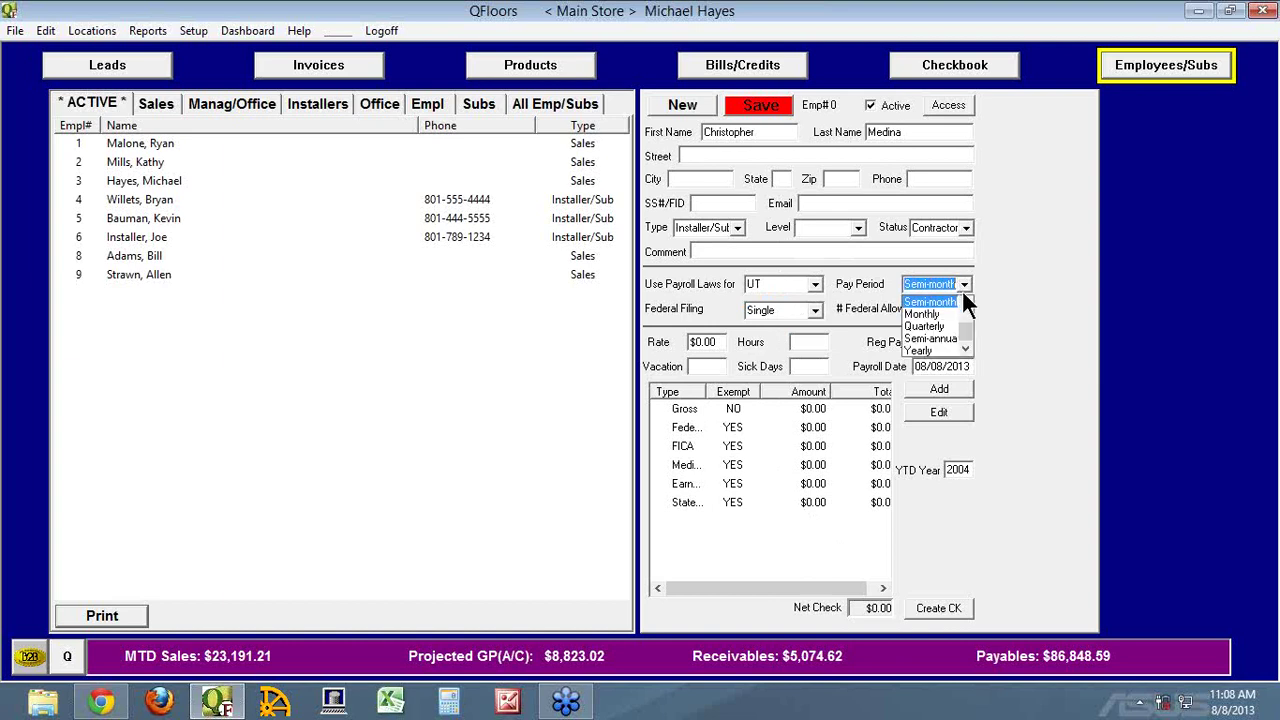
pyautogui.click(985, 300)
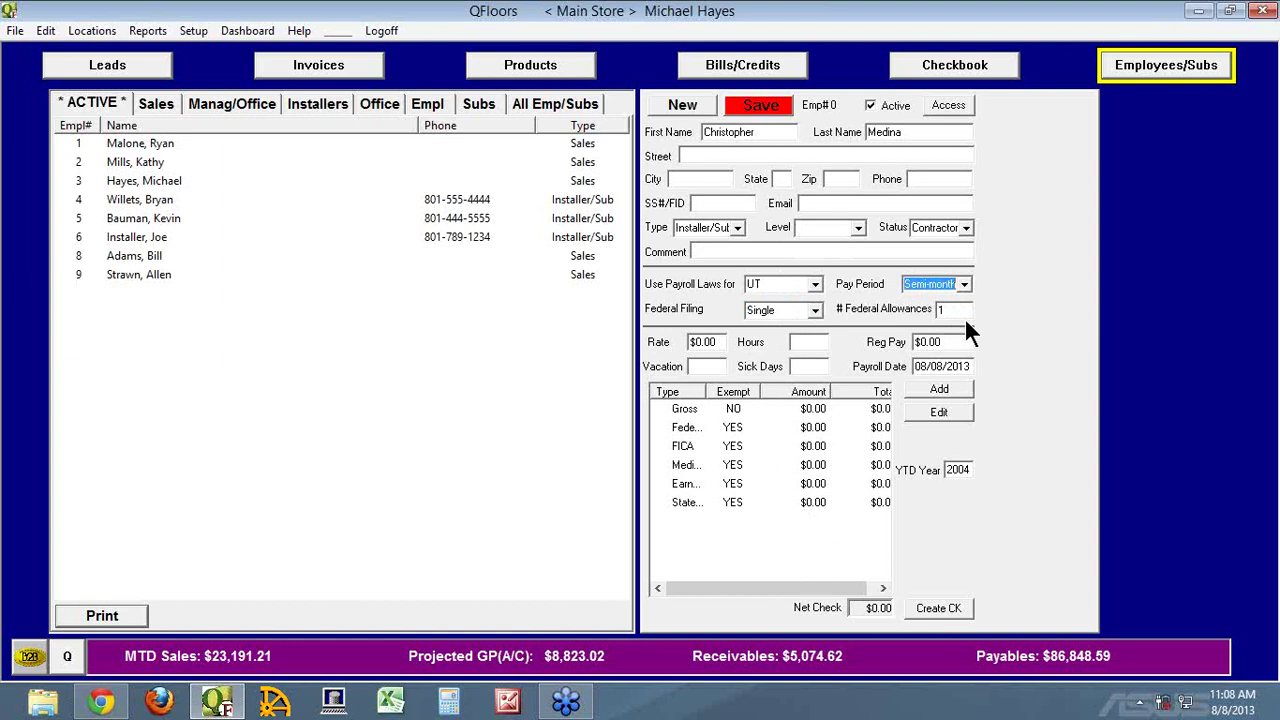
pyautogui.click(771, 110)
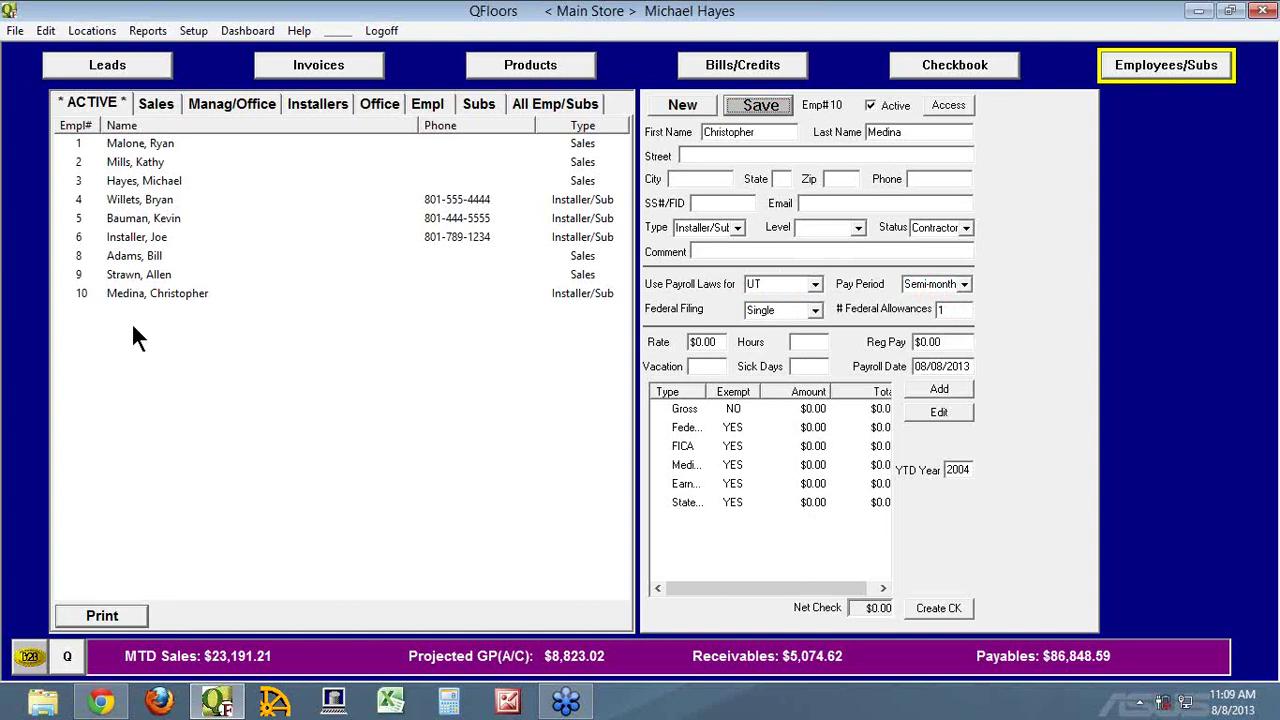
# Select employee 9 and open the Gross row's settings
pyautogui.click(80, 274)
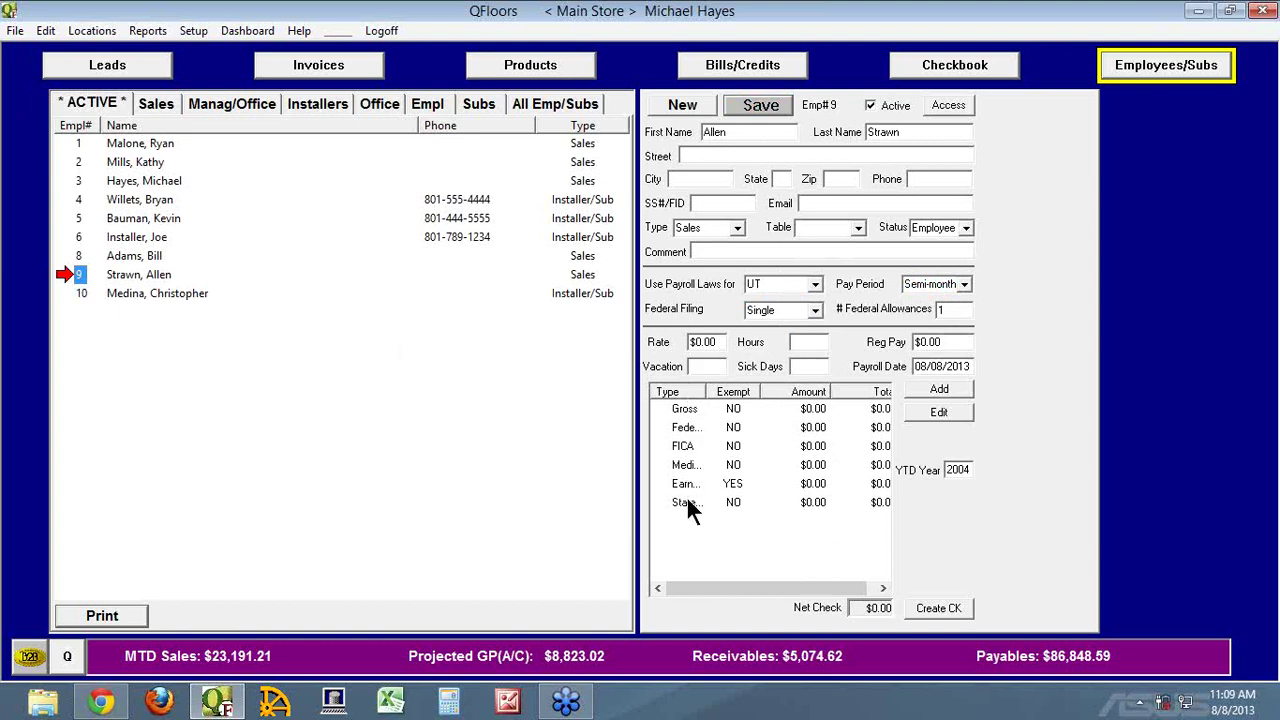
pyautogui.doubleClick(666, 408)
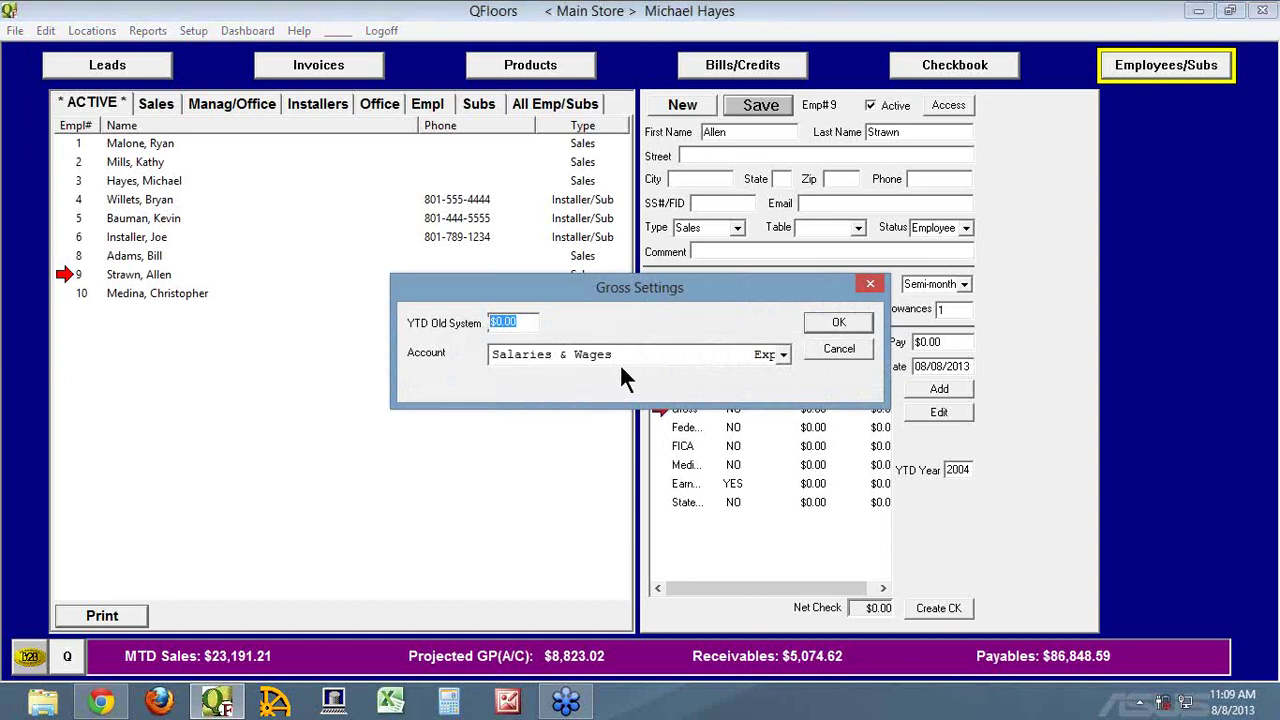
# Enter 18000 as YTD Old System under Salaries & Wages, accept, and clear the YTD year
pyautogui.click(783, 356)
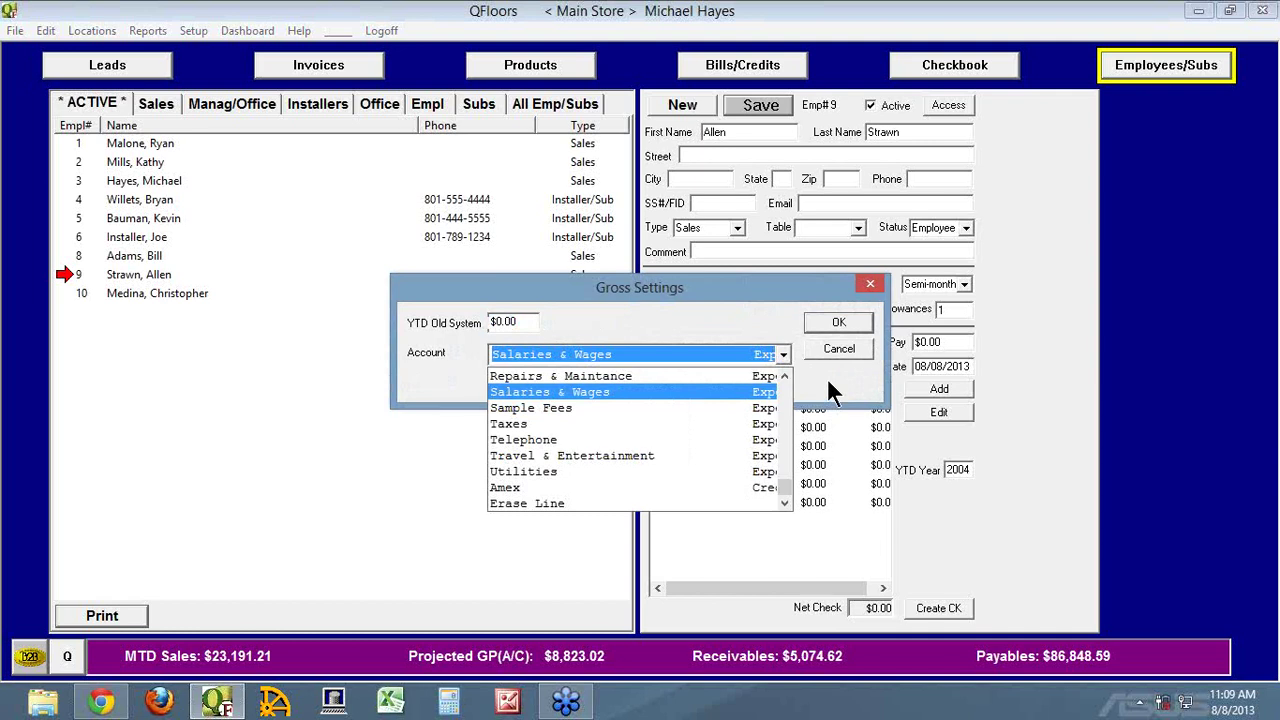
pyautogui.click(828, 375)
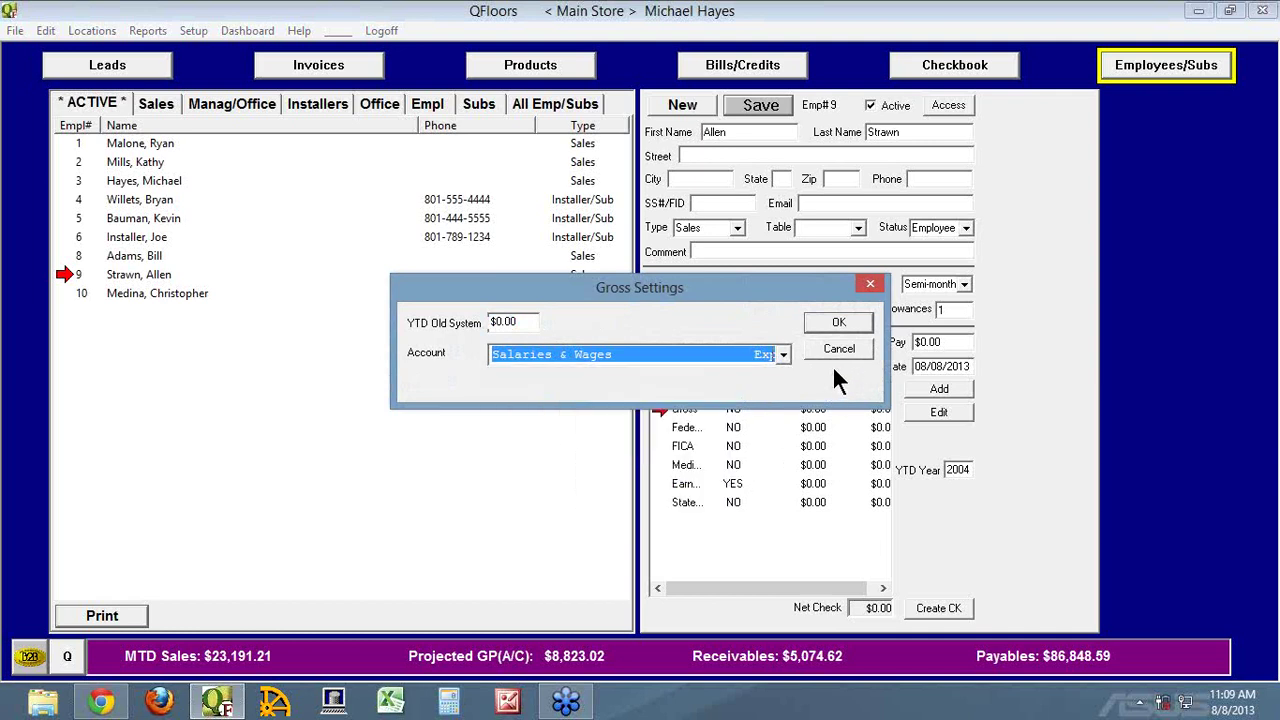
pyautogui.click(517, 322)
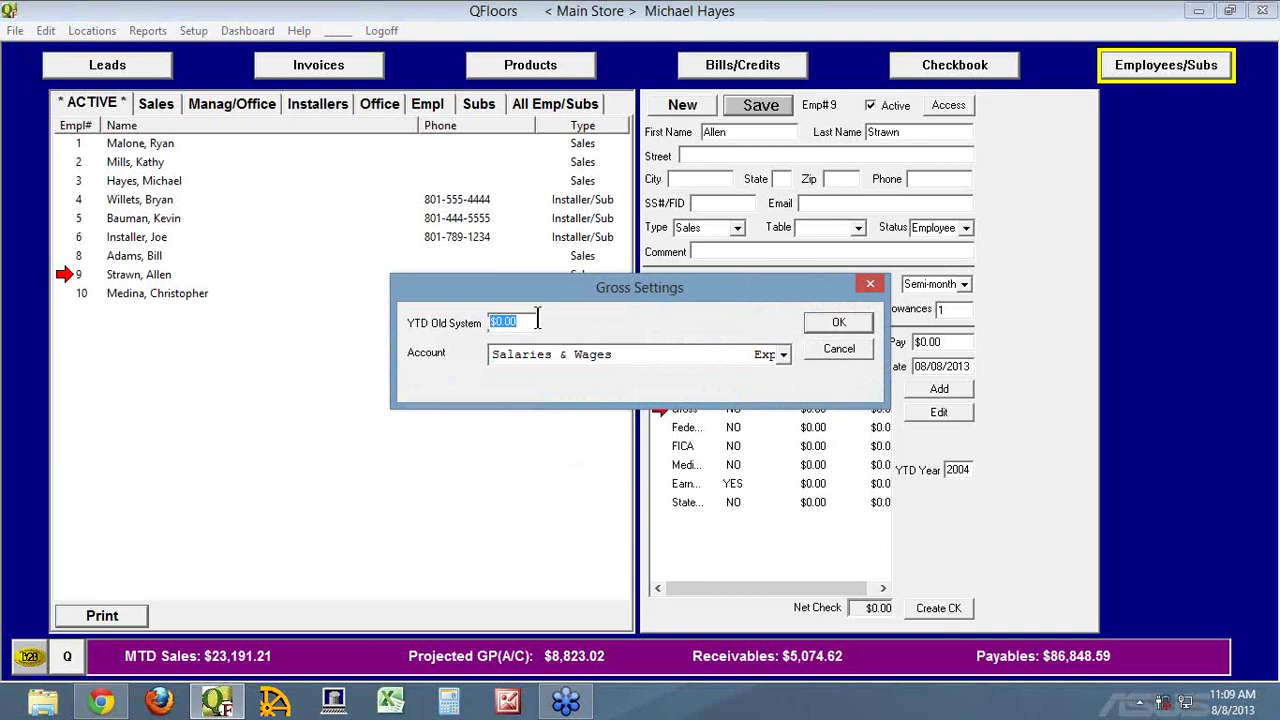
pyautogui.write('18000')
pyautogui.press('Tab')
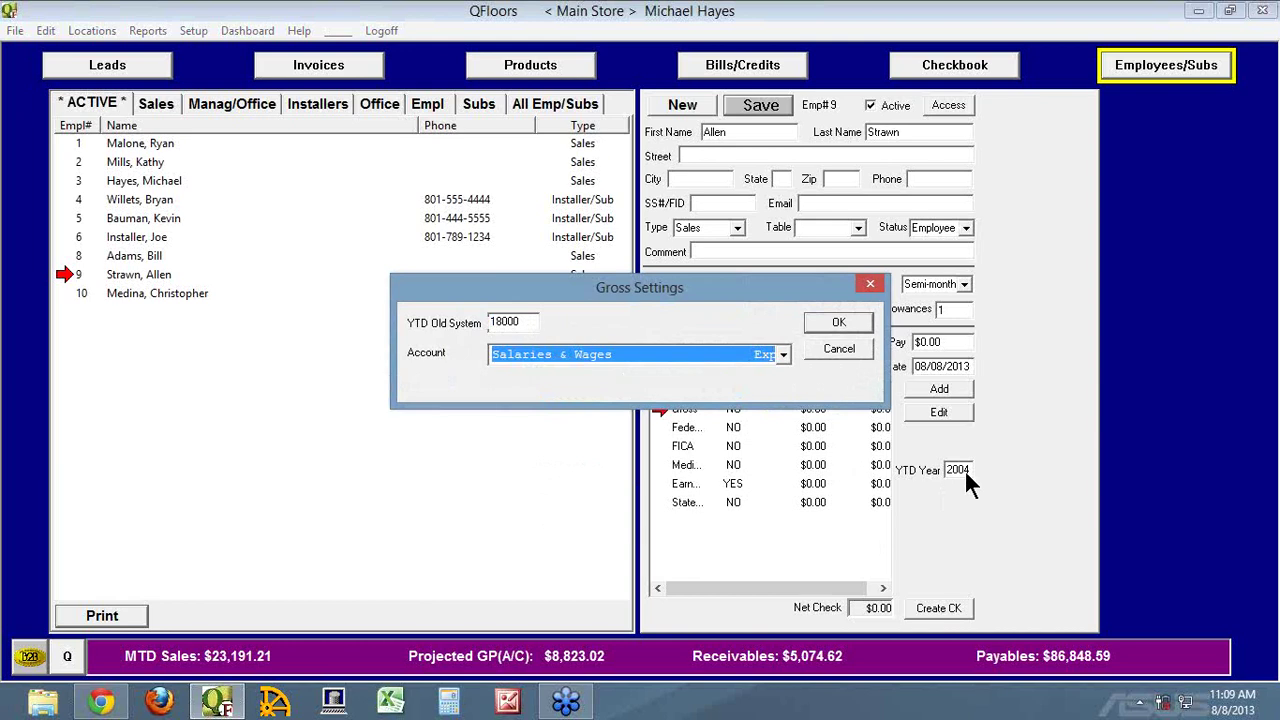
pyautogui.click(837, 322)
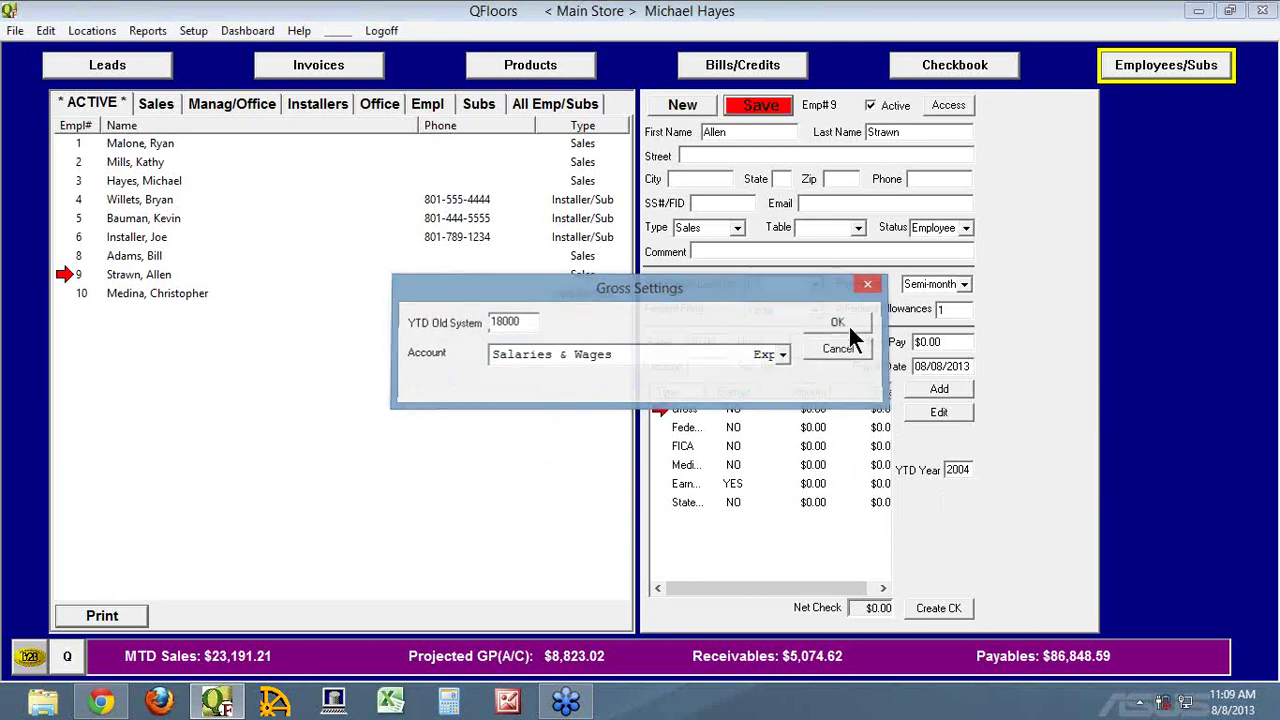
pyautogui.moveTo(961, 470); pyautogui.dragTo(1006, 465)
pyautogui.press('BackSpace')
pyautogui.press('BackSpace')
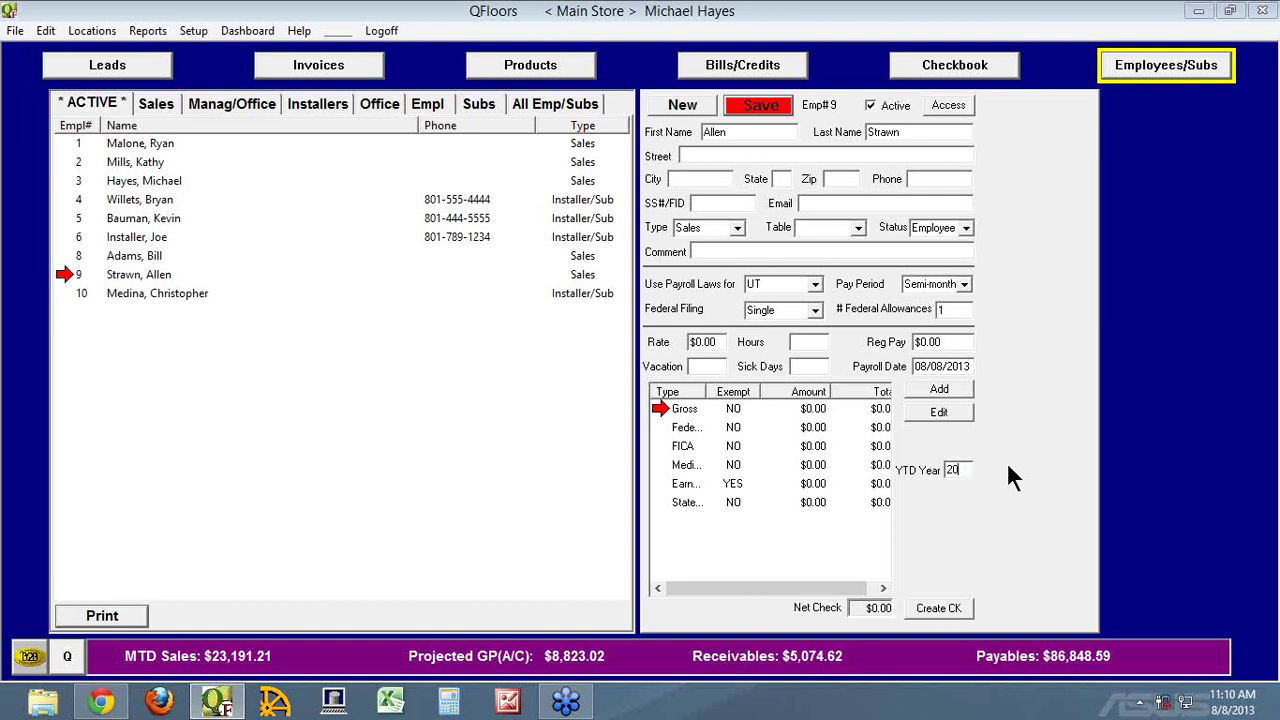
# Save employee 9 with YTD Year 2013 and reopen Gross Settings showing $18,000.00
pyautogui.press('Tab')
pyautogui.click(765, 105)
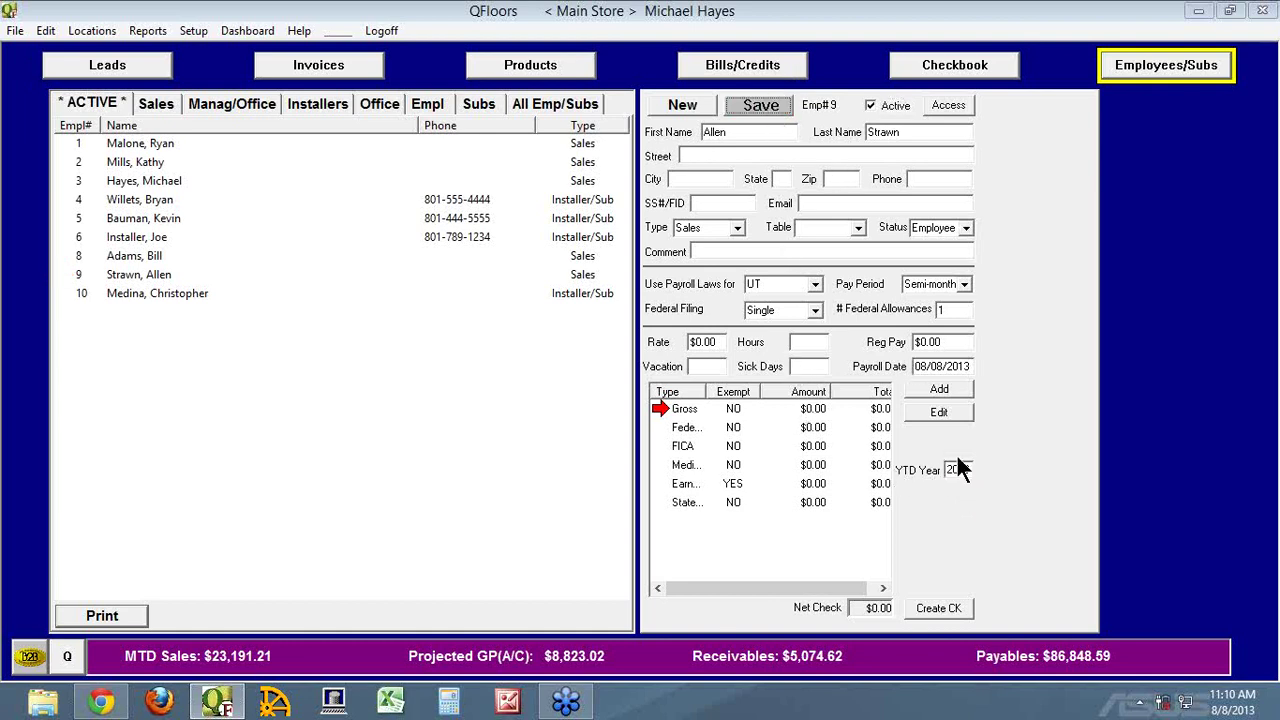
pyautogui.doubleClick(684, 409)
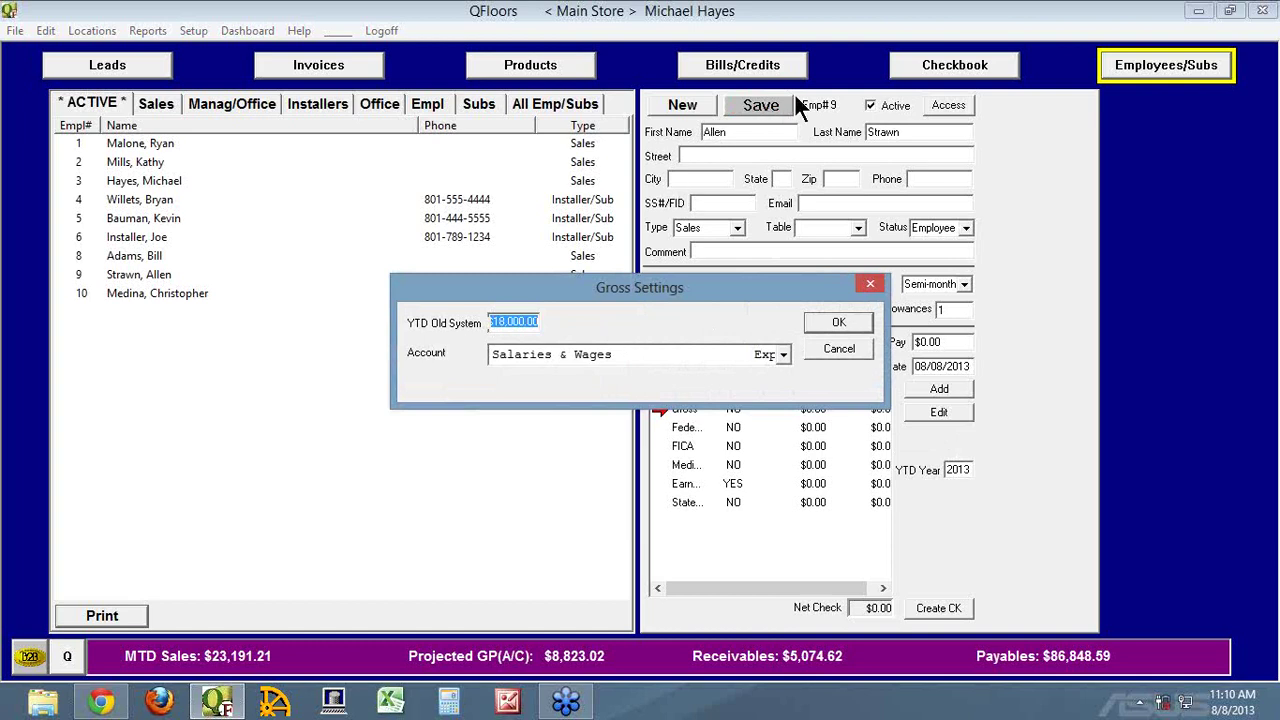
# Close Gross Settings, inspect Federal's Additional With. amount, and cancel without changes
pyautogui.click(831, 345)
pyautogui.doubleClick(718, 428)
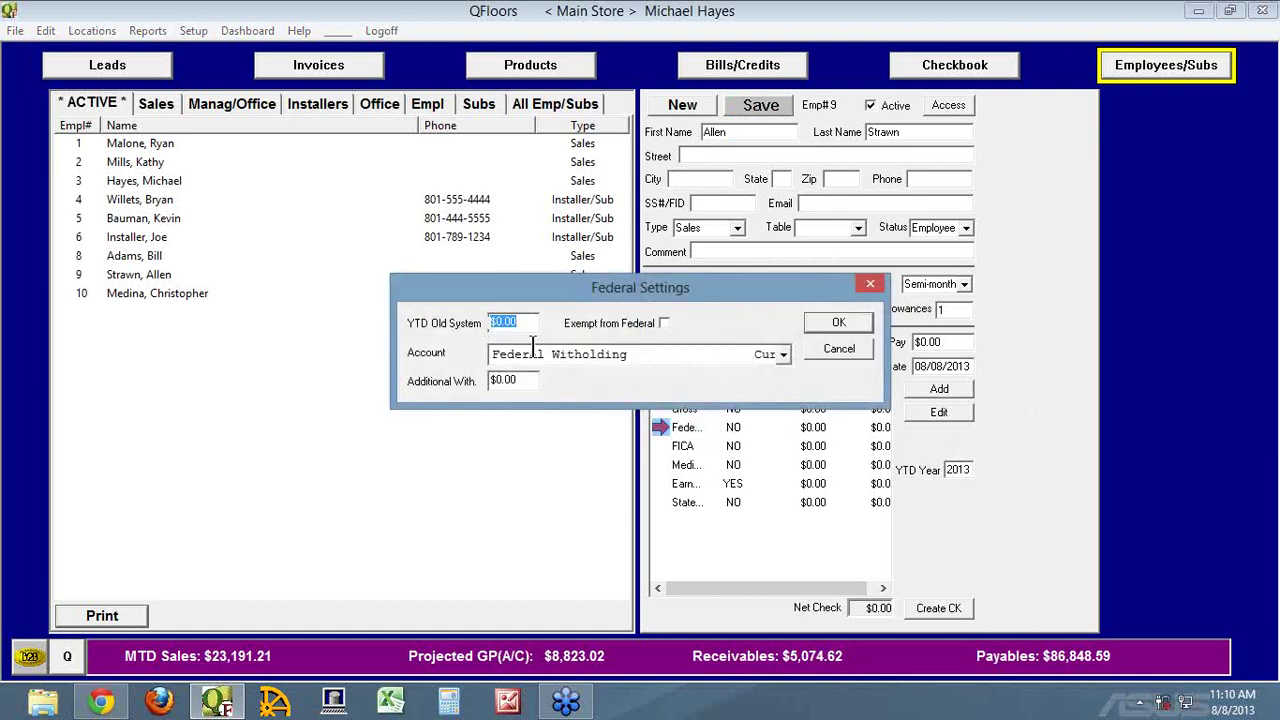
pyautogui.click(514, 382)
pyautogui.click(838, 352)
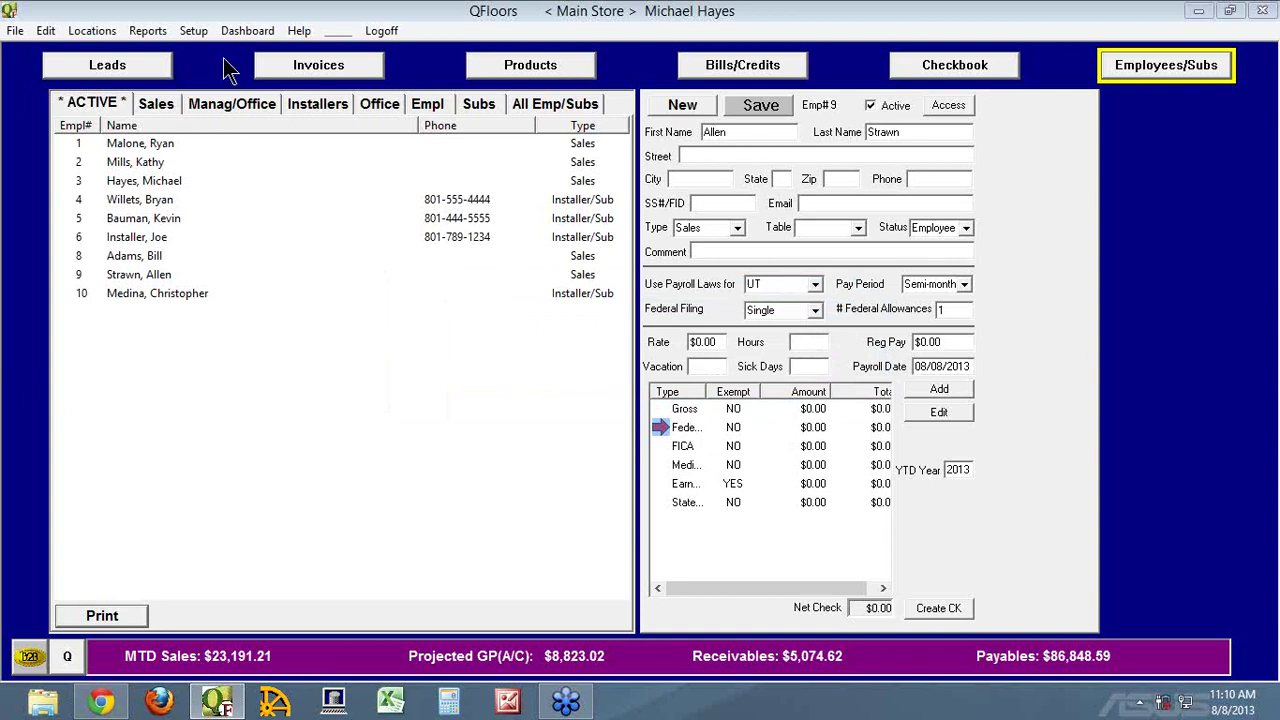
pyautogui.click(302, 34)
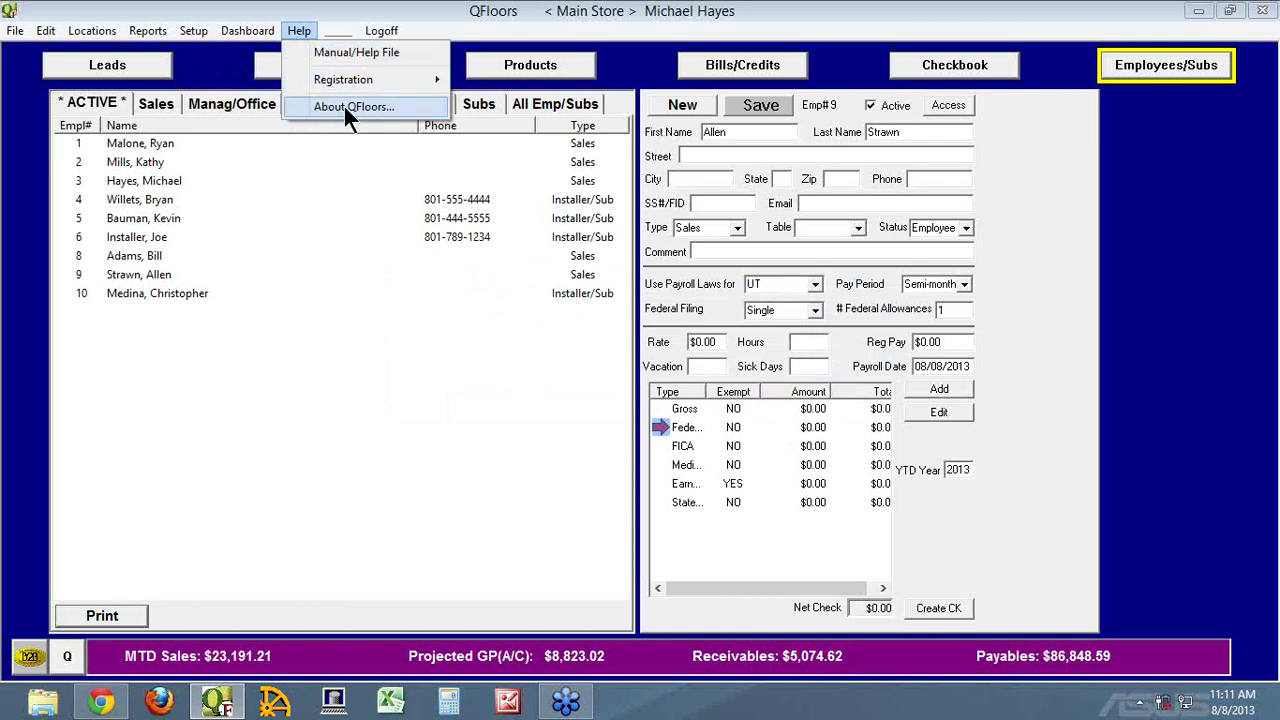
pyautogui.click(309, 47)
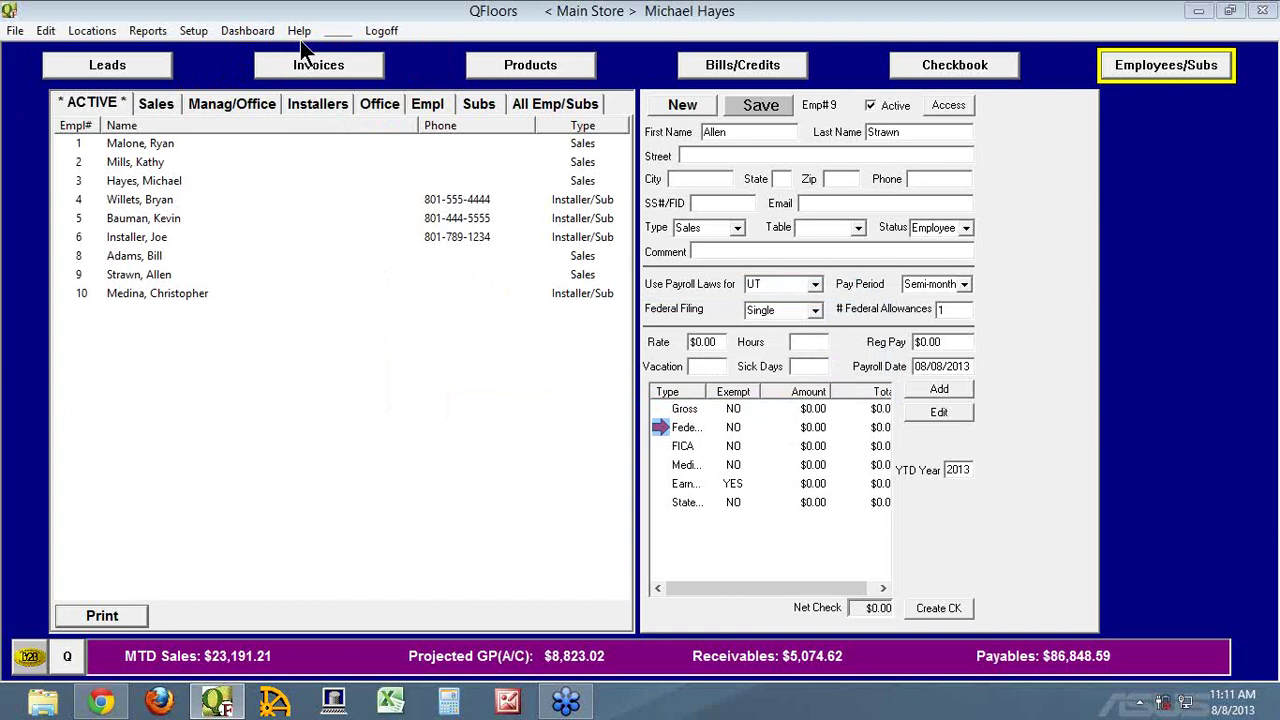
pyautogui.click(306, 38)
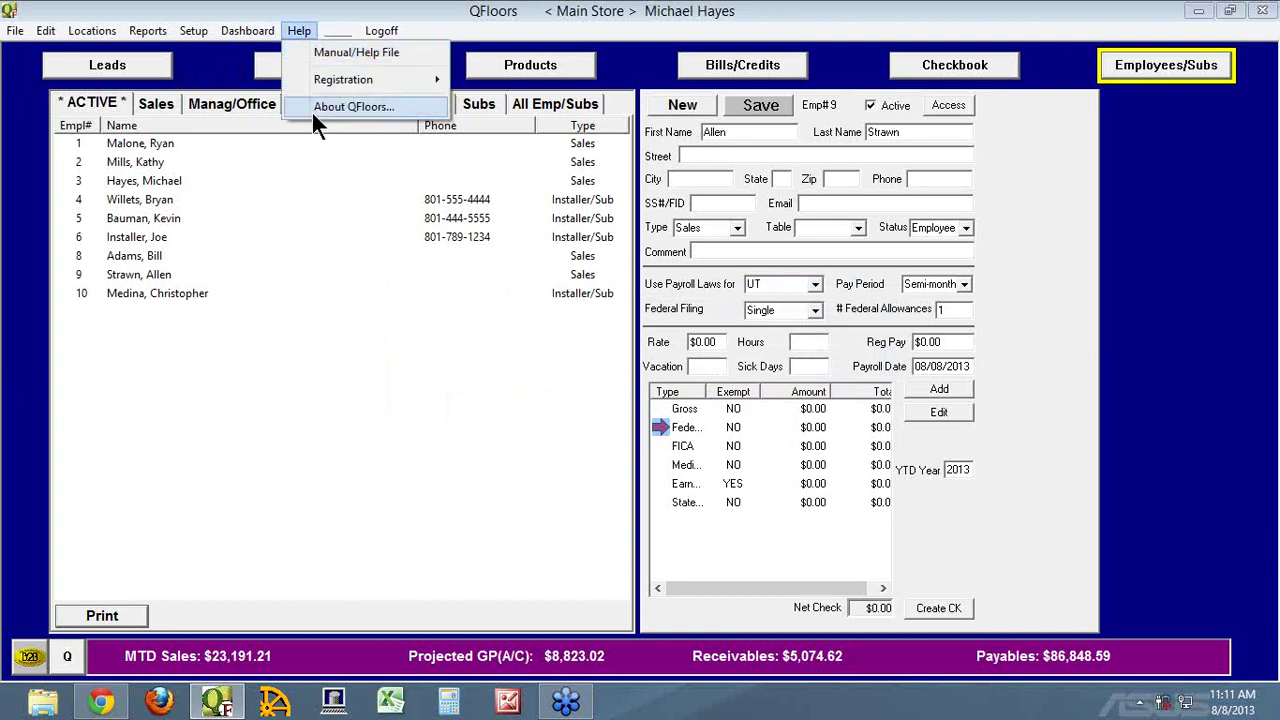
pyautogui.click(313, 105)
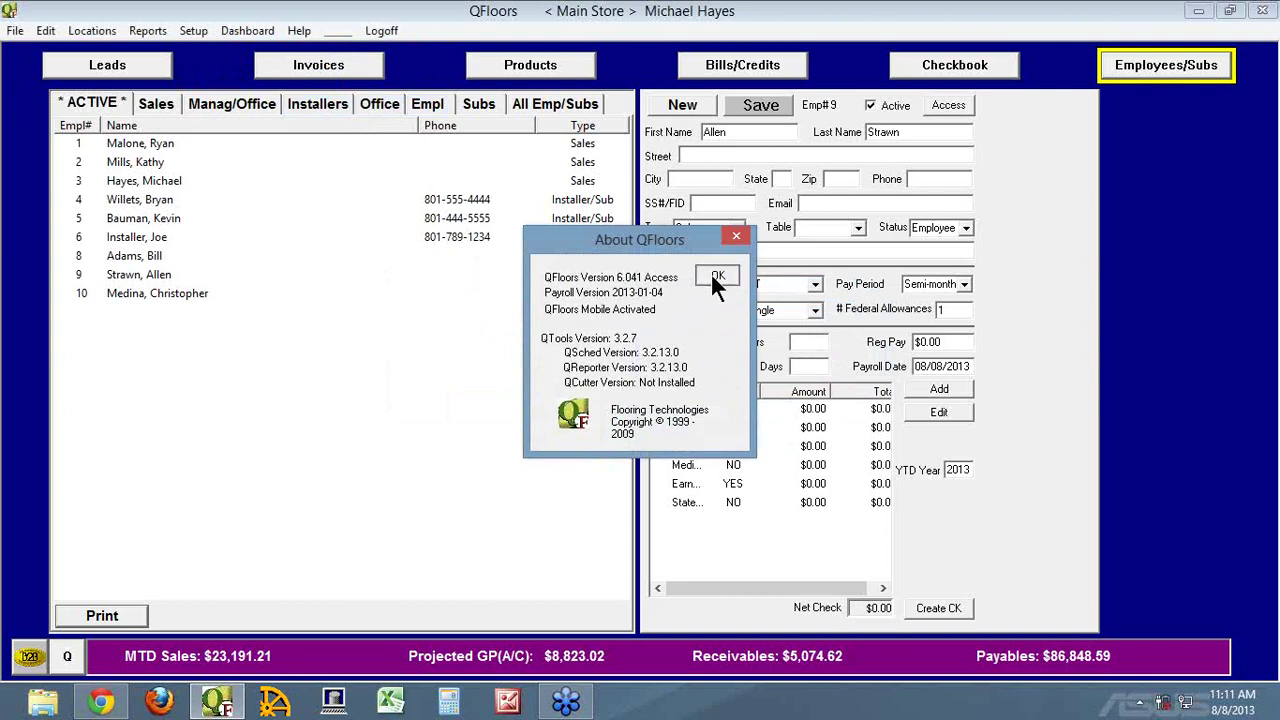
pyautogui.click(710, 274)
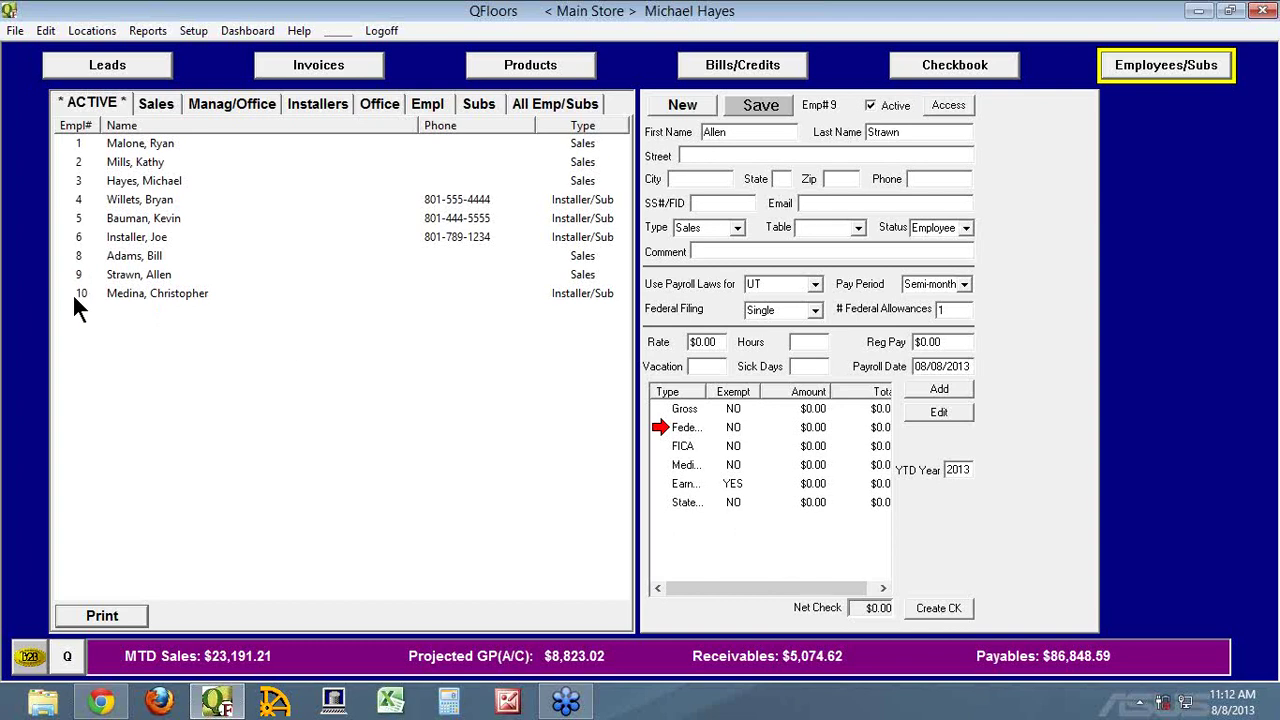
# Start a new payroll item, browse its account list, and cancel without adding it
pyautogui.click(948, 385)
pyautogui.click(553, 352)
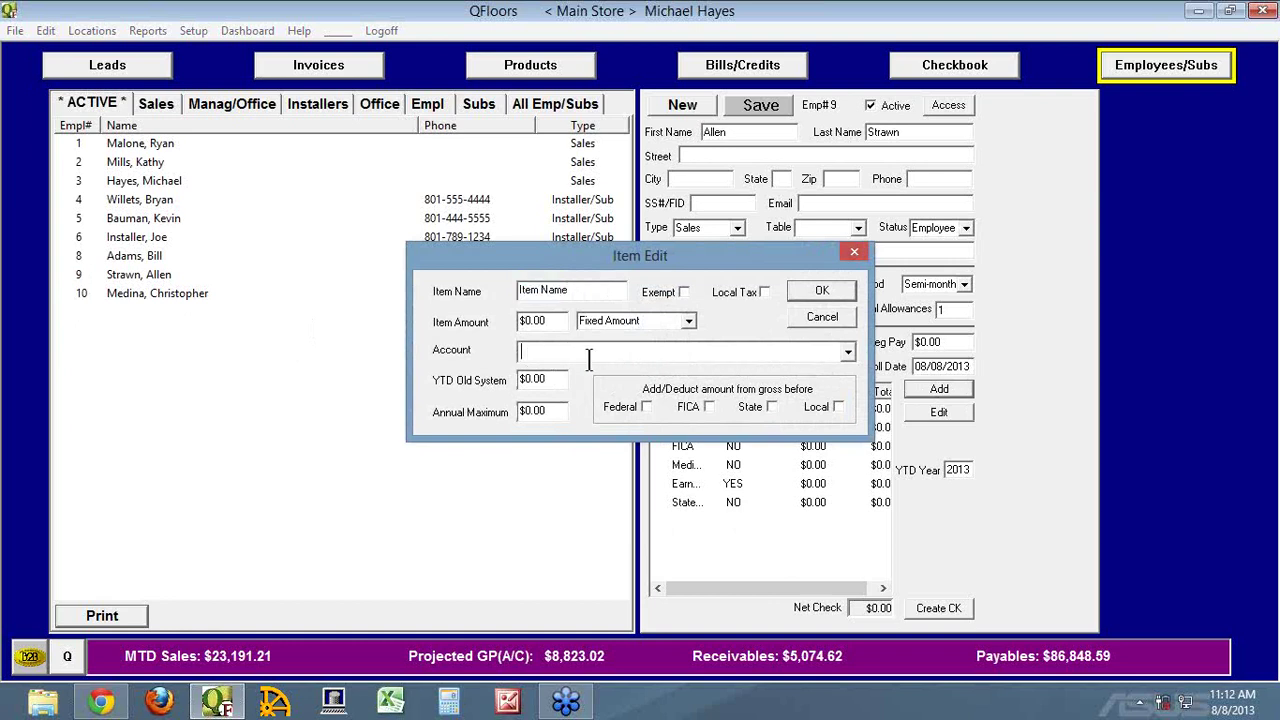
pyautogui.click(847, 351)
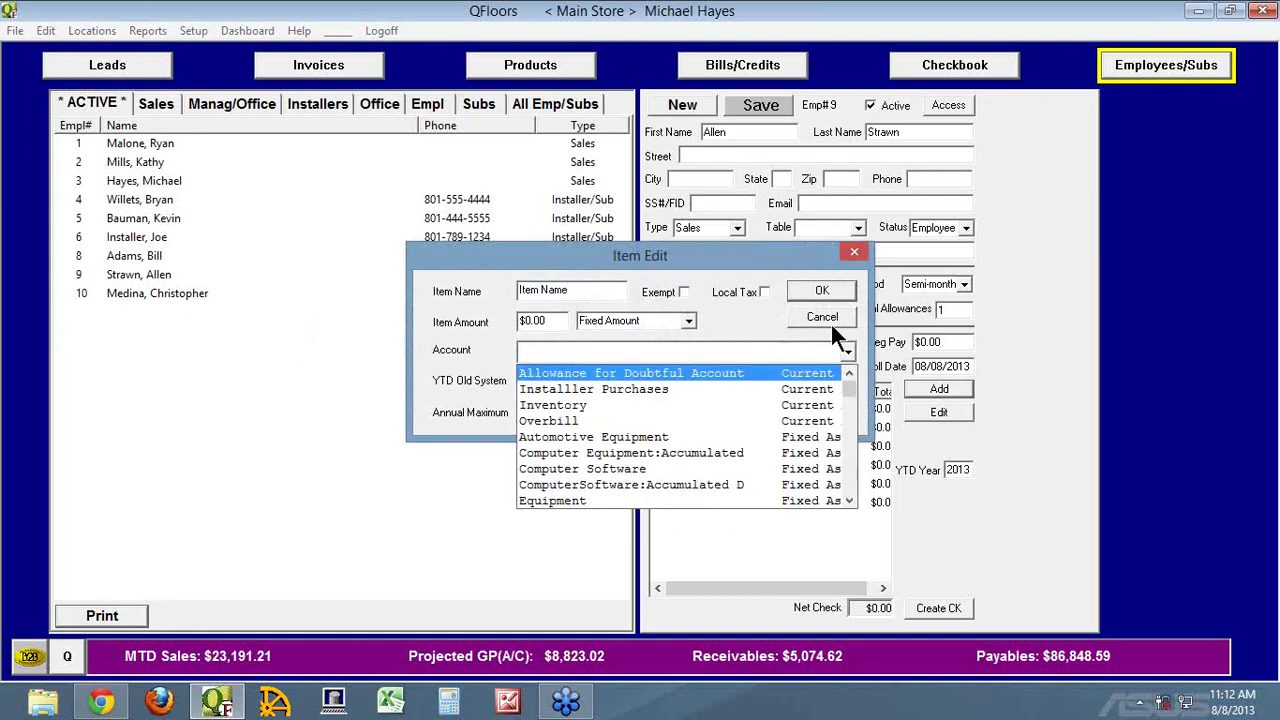
pyautogui.click(830, 318)
pyautogui.click(828, 310)
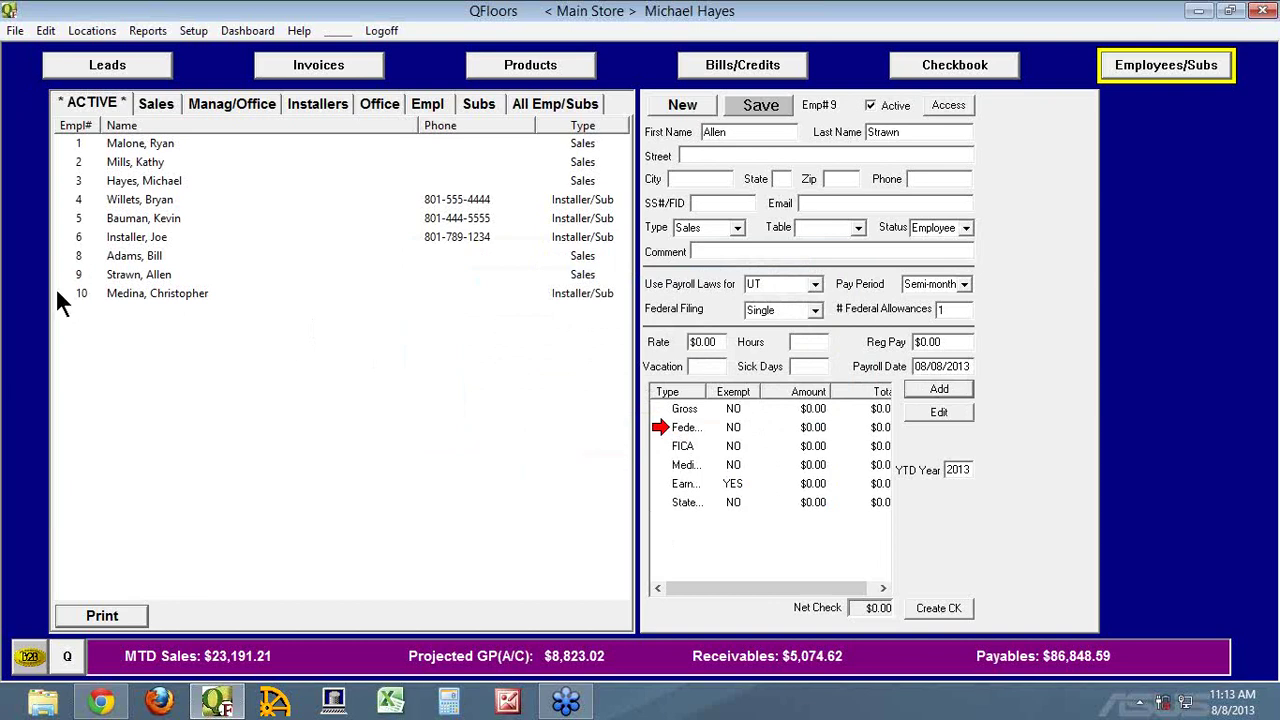
# Switch from employee 9 to employee 3 and back, then open and cancel 9's gross pay settings
pyautogui.click(79, 274)
pyautogui.click(78, 181)
pyautogui.click(76, 274)
pyautogui.doubleClick(687, 405)
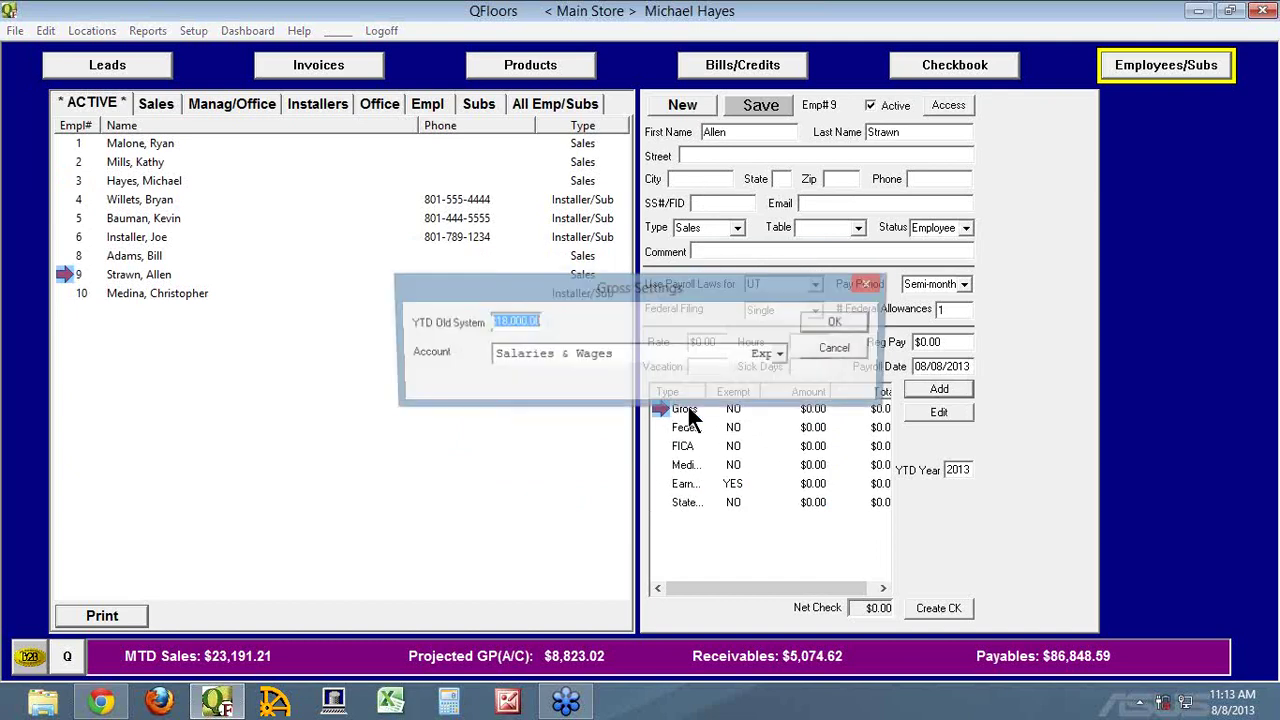
pyautogui.click(840, 350)
# Start another payroll item, review the available accounts, and cancel it unchanged
pyautogui.click(923, 388)
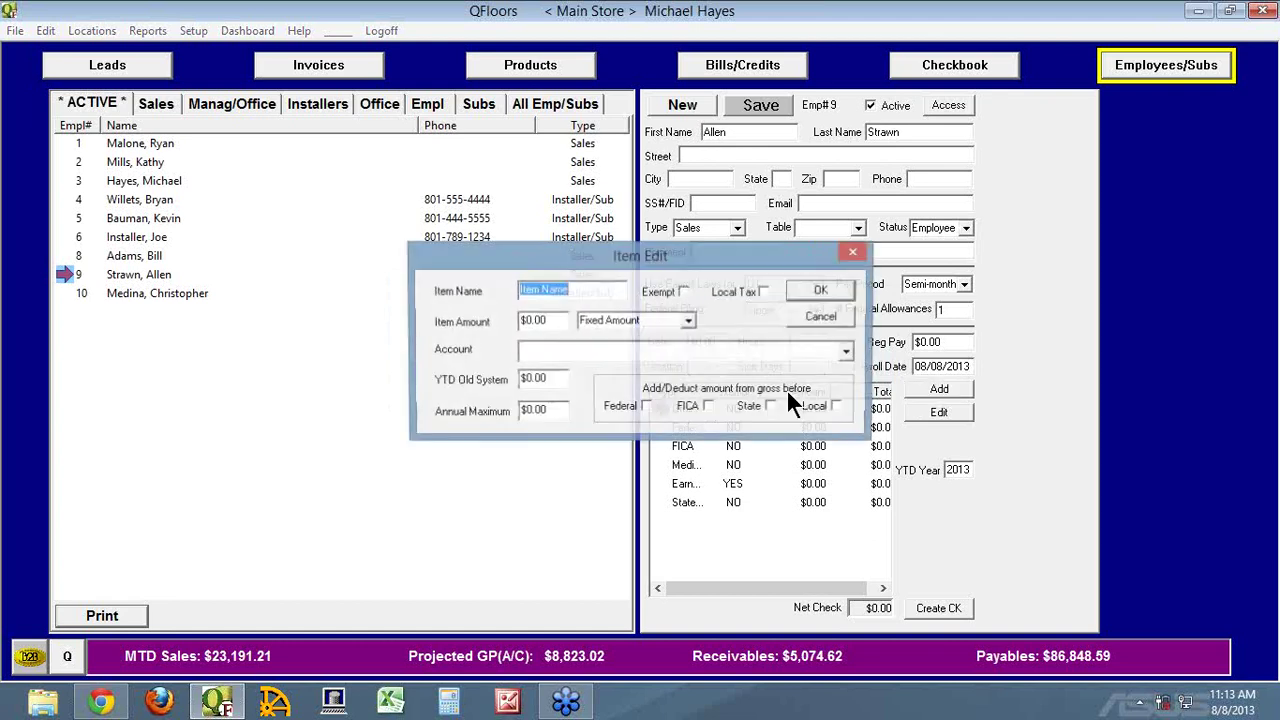
pyautogui.click(701, 351)
pyautogui.click(848, 352)
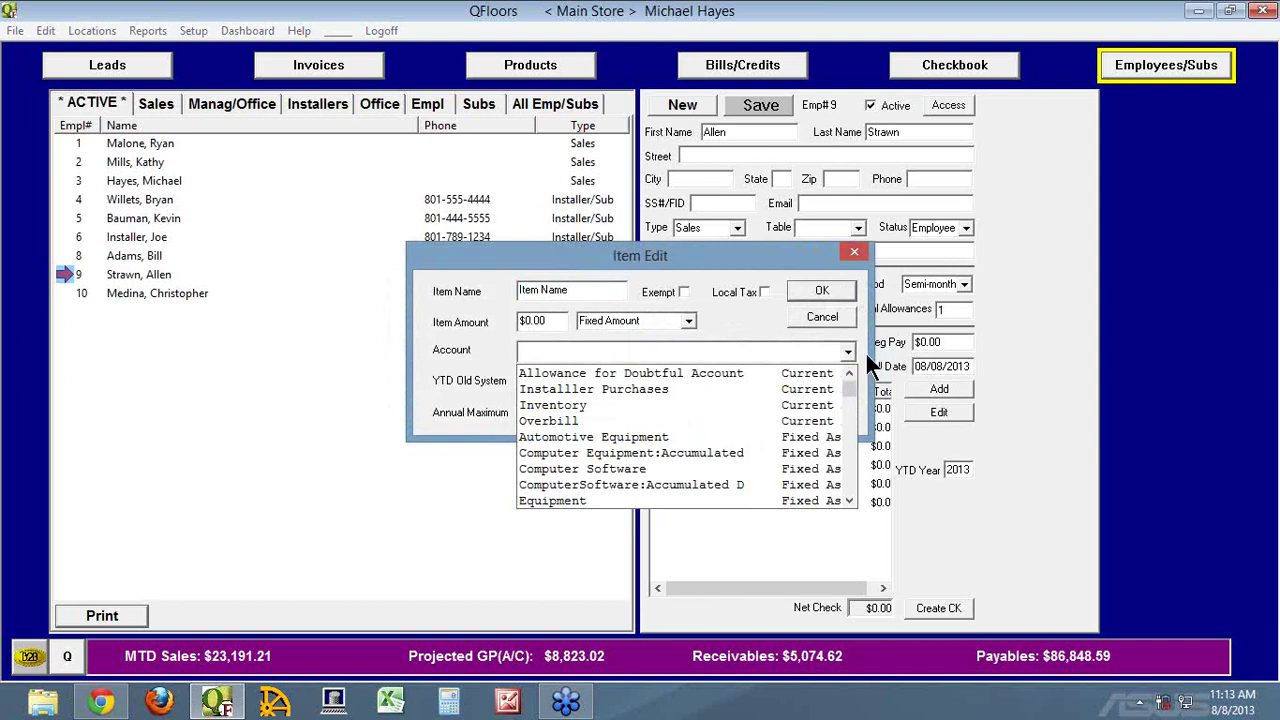
pyautogui.click(802, 316)
pyautogui.click(802, 316)
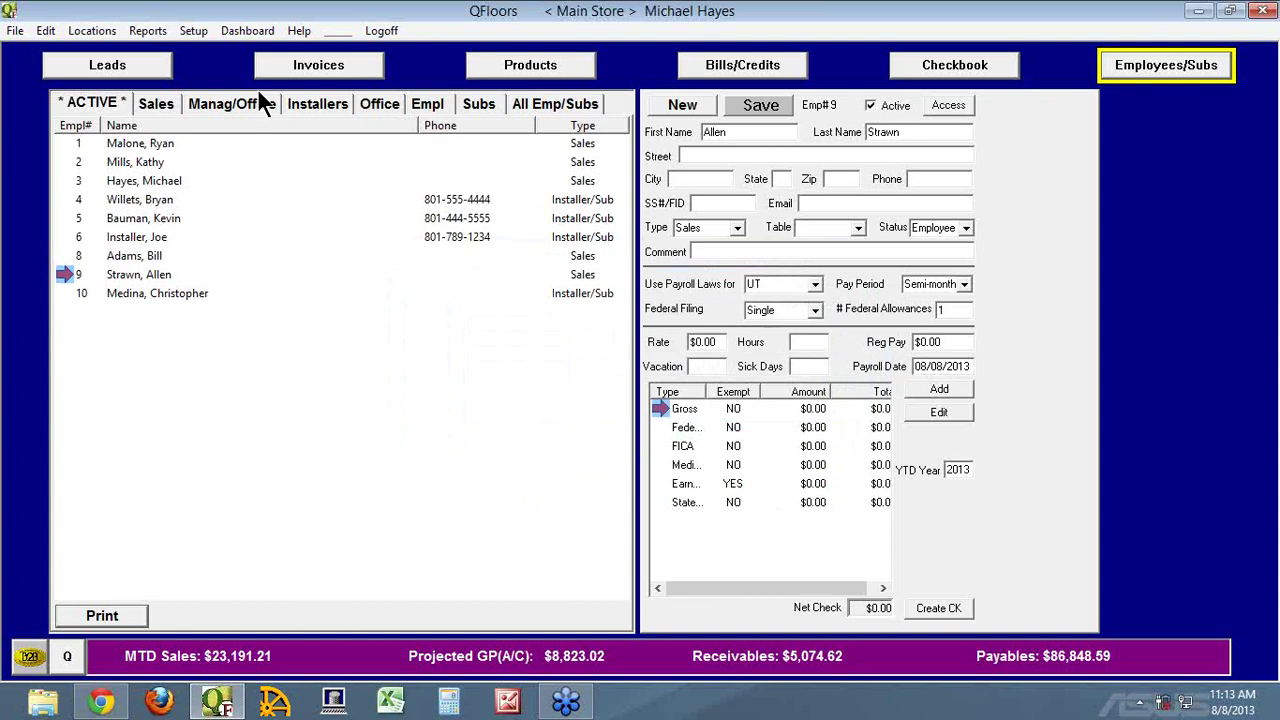
# Create a Bonus Pay account with category Expense in Setup > Chart of Accounts
pyautogui.click(194, 31)
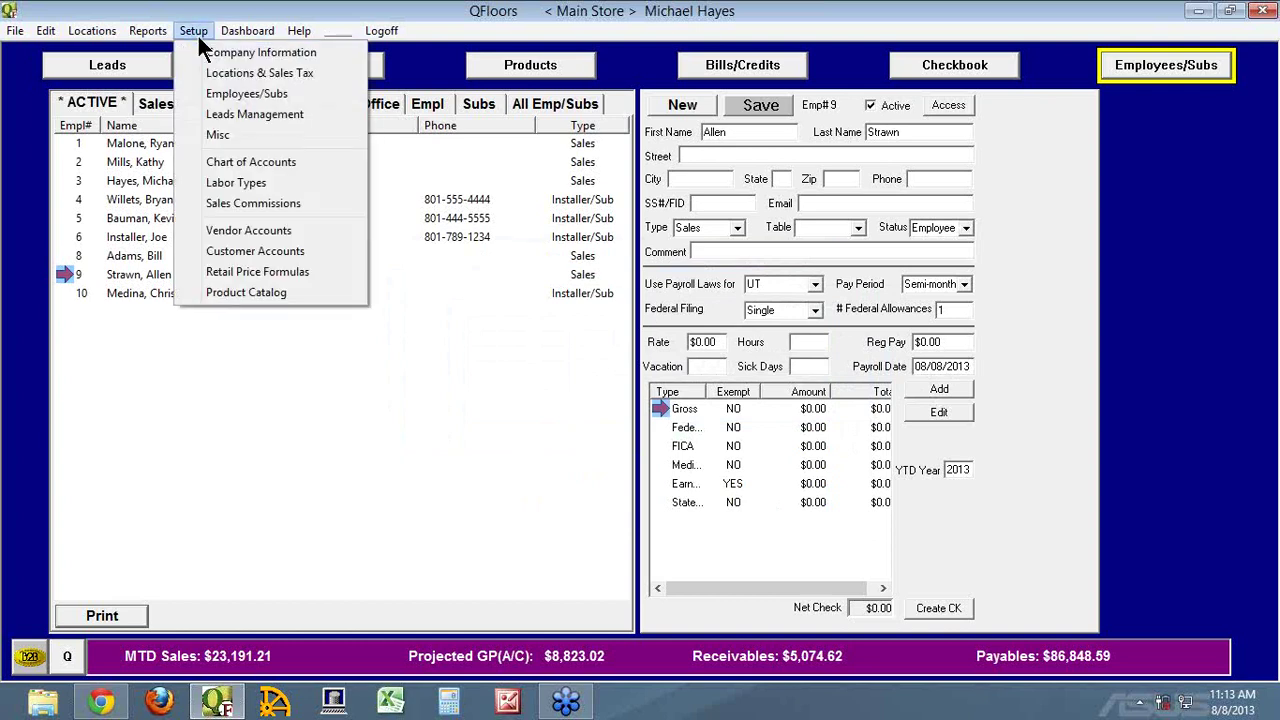
pyautogui.click(226, 162)
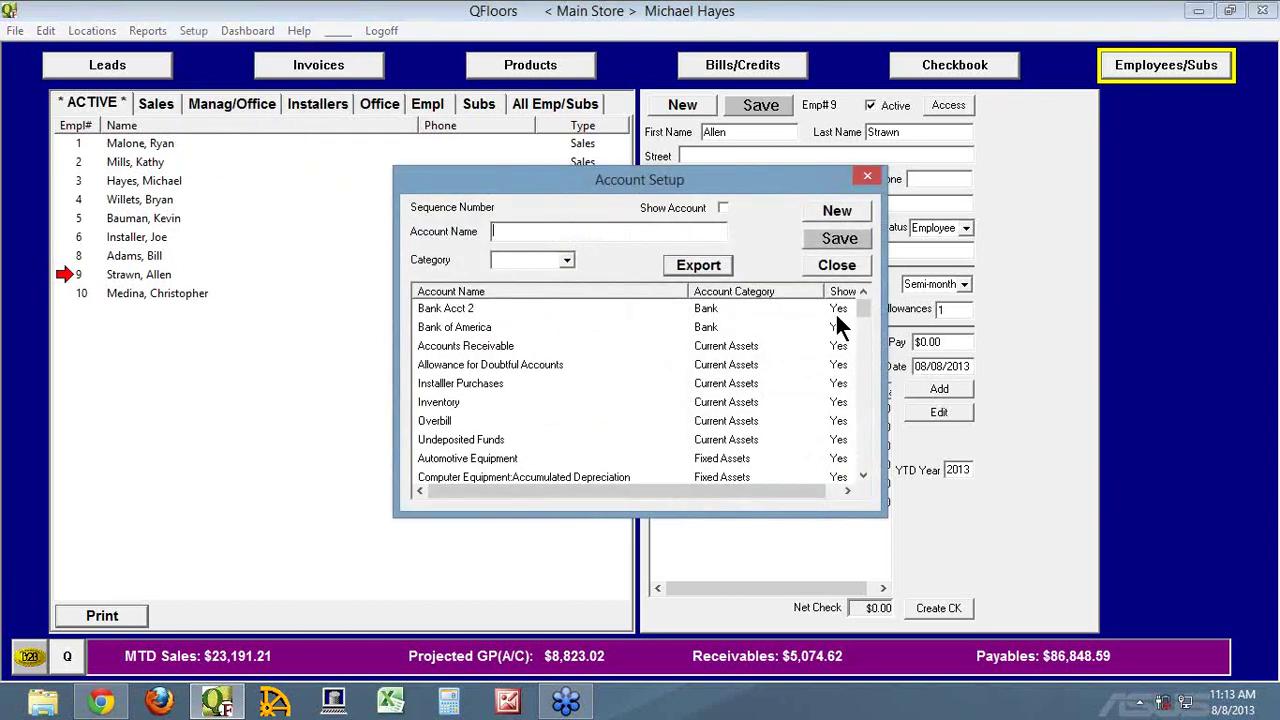
pyautogui.click(849, 212)
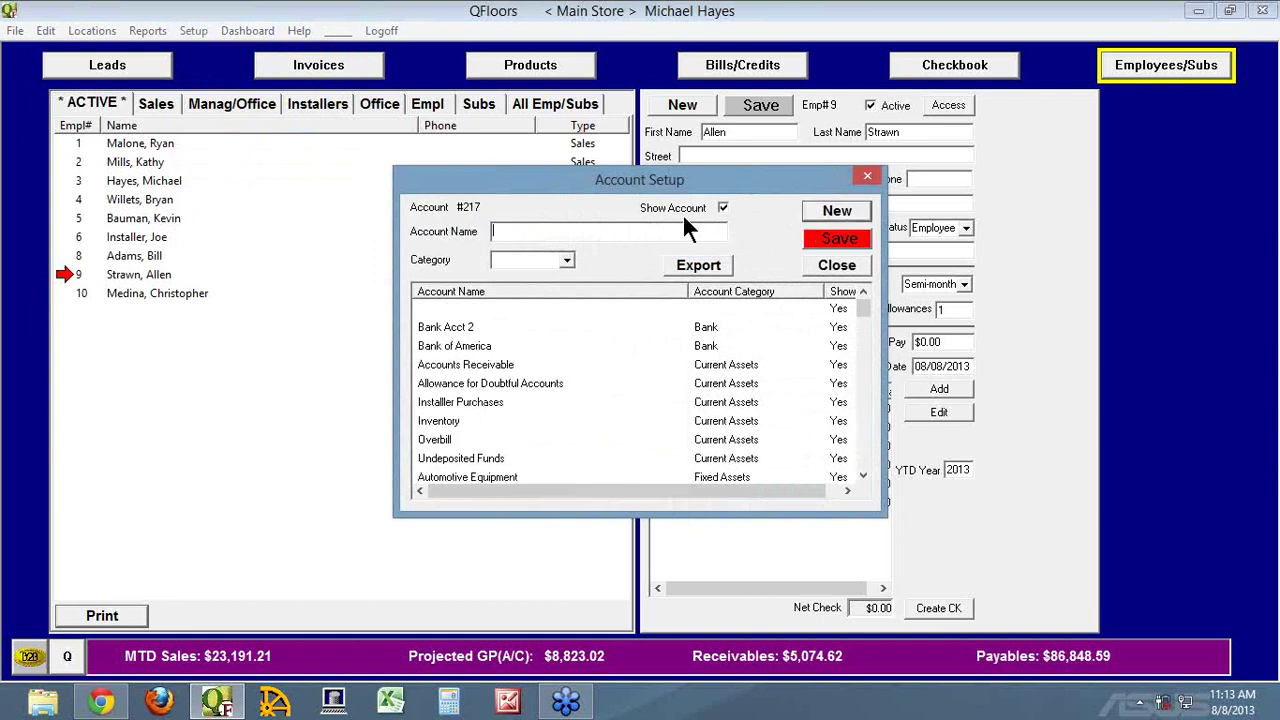
pyautogui.write('Bonus Pay')
pyautogui.press('Tab')
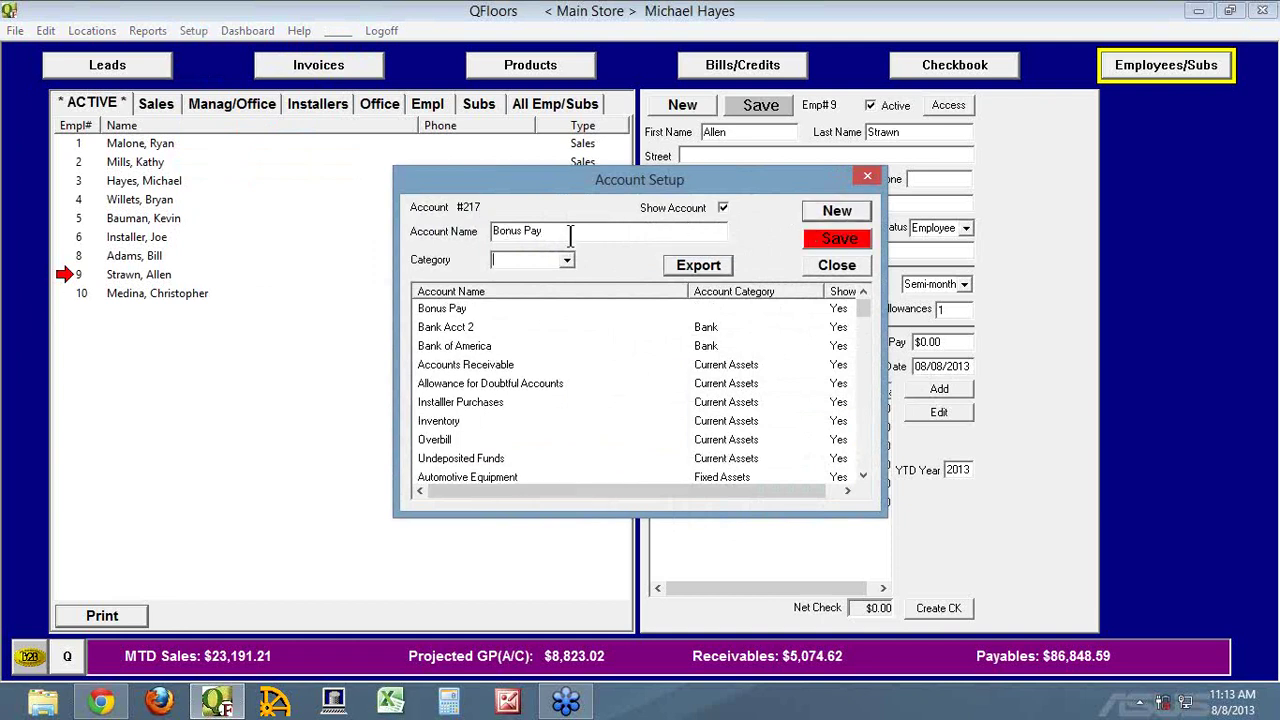
pyautogui.write('Expense')
pyautogui.press('Tab')
pyautogui.click(819, 239)
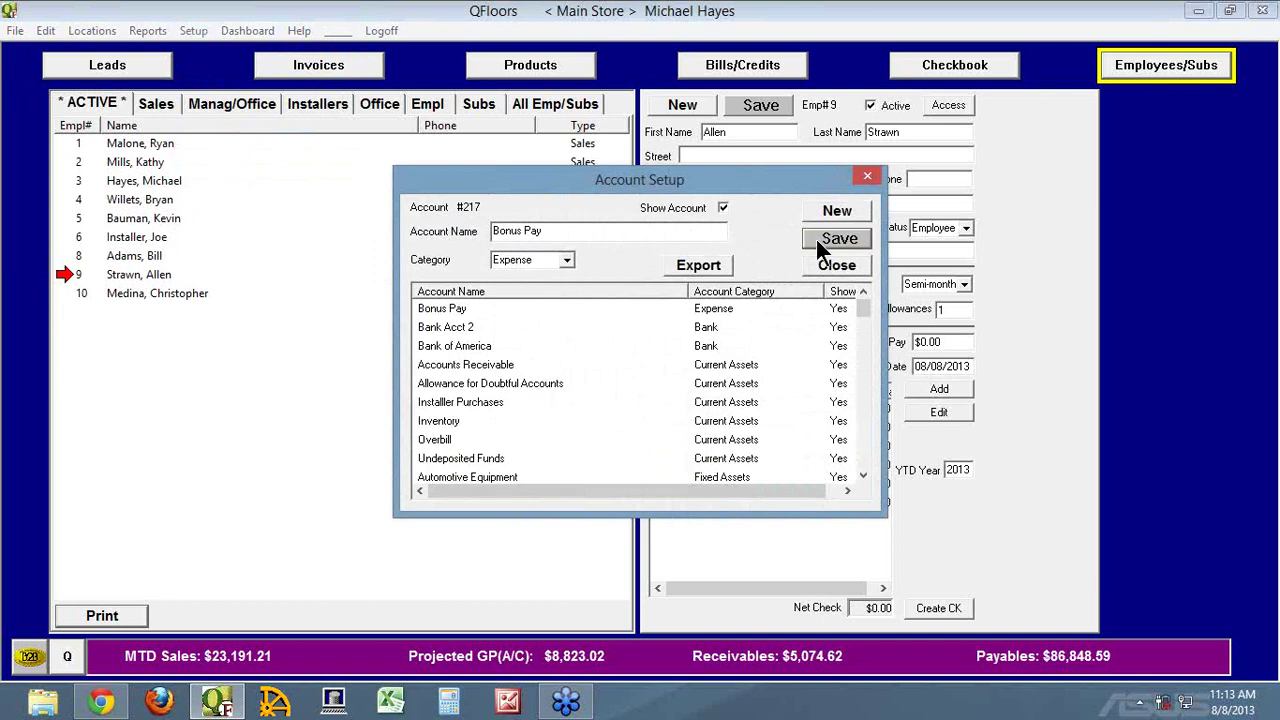
pyautogui.click(834, 267)
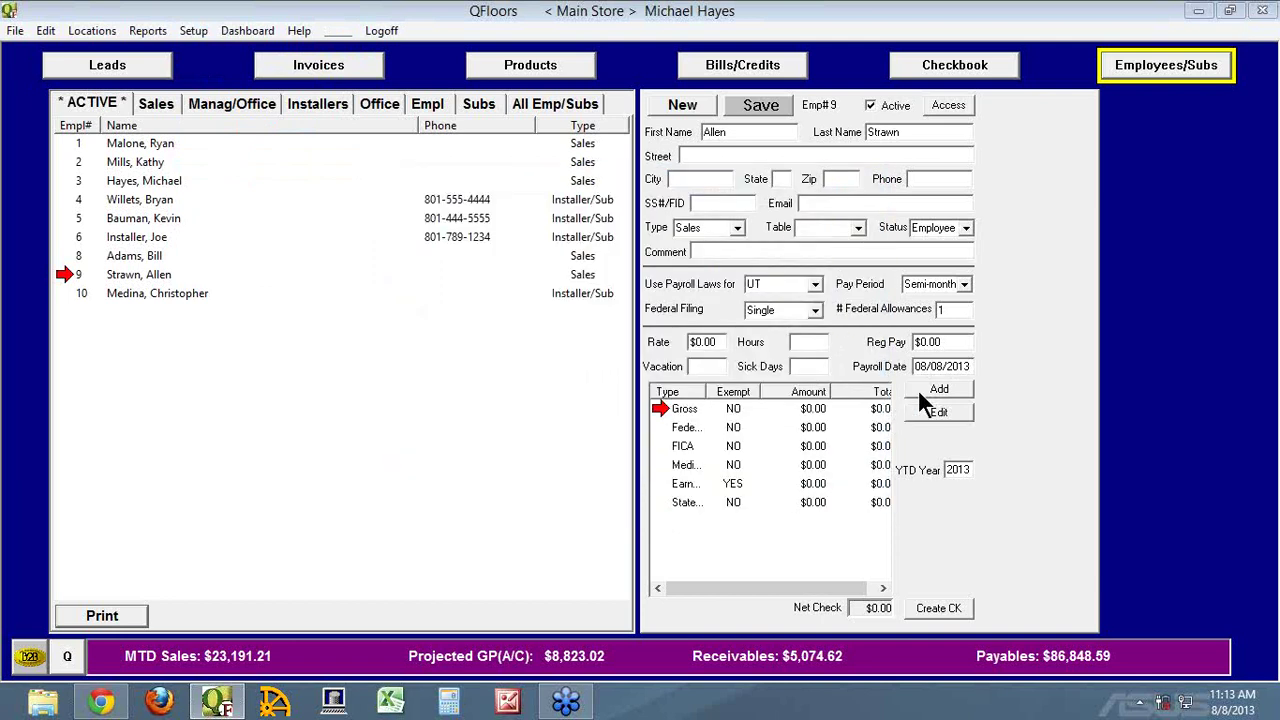
# Add a payroll item named Bonus for employee 9, enter its amount, and keep Fixed Amount
pyautogui.click(927, 388)
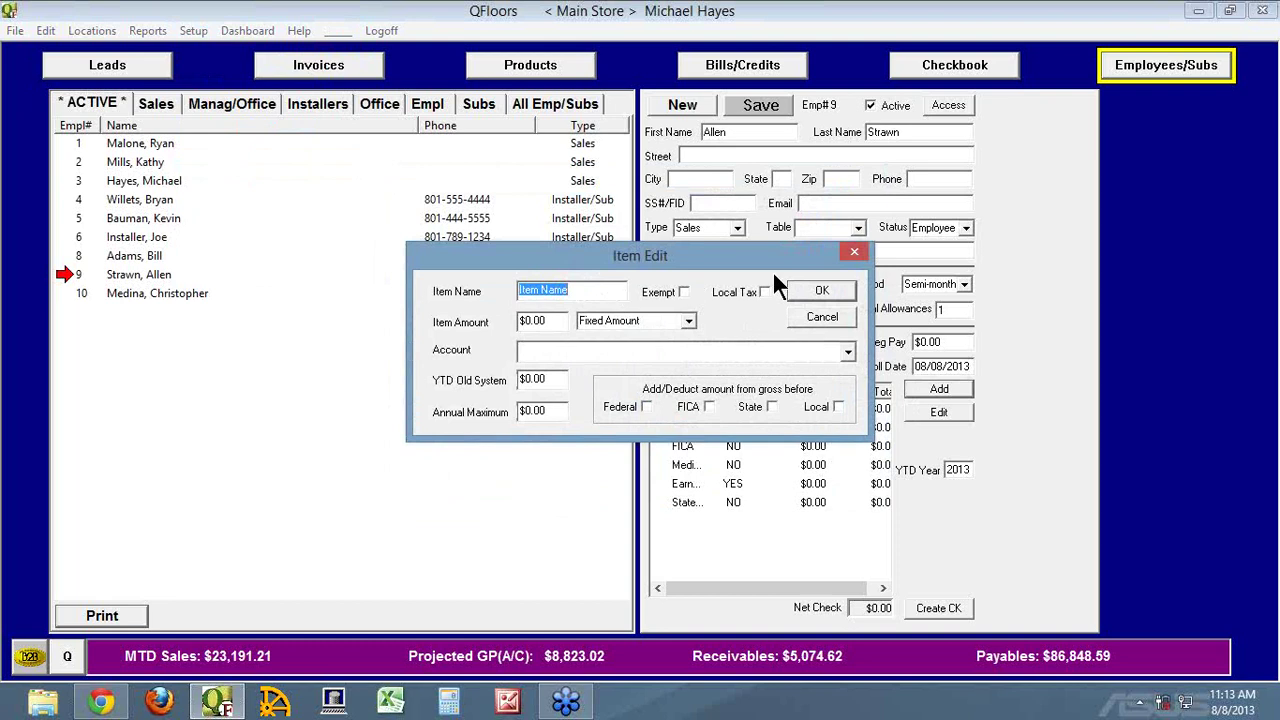
pyautogui.write('Bonus')
pyautogui.press('Tab')
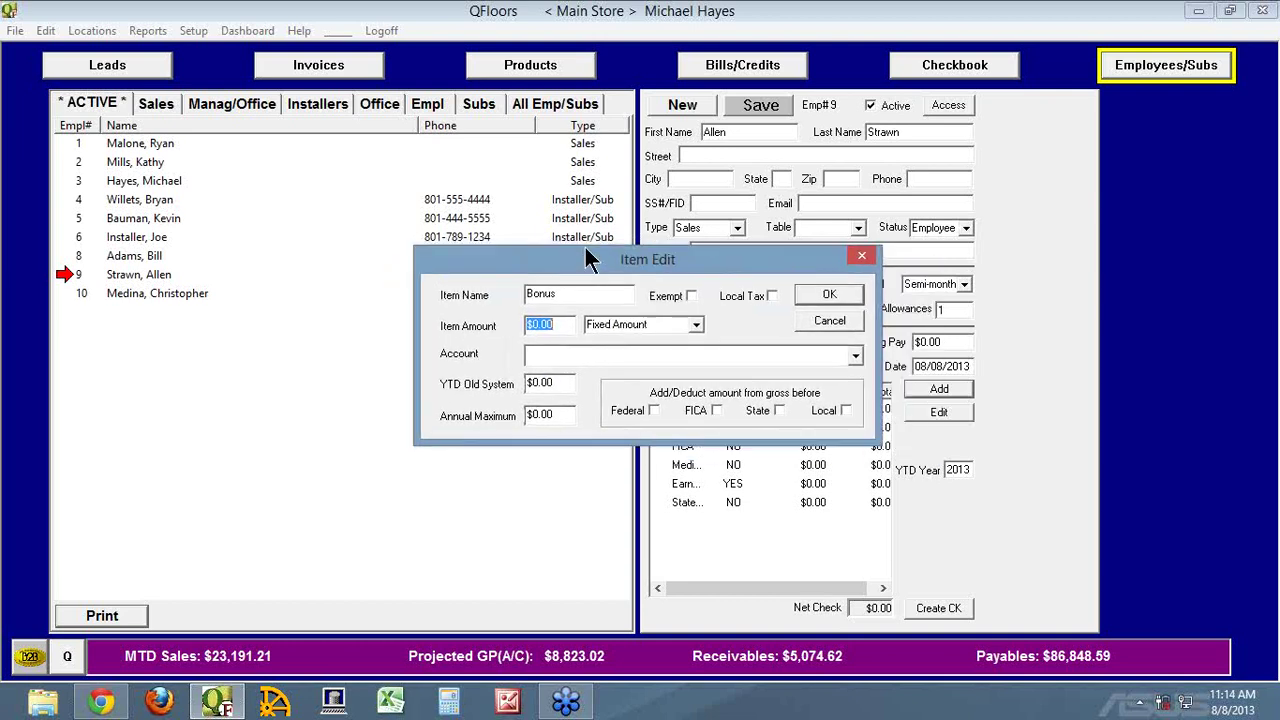
pyautogui.moveTo(609, 262); pyautogui.dragTo(580, 259)
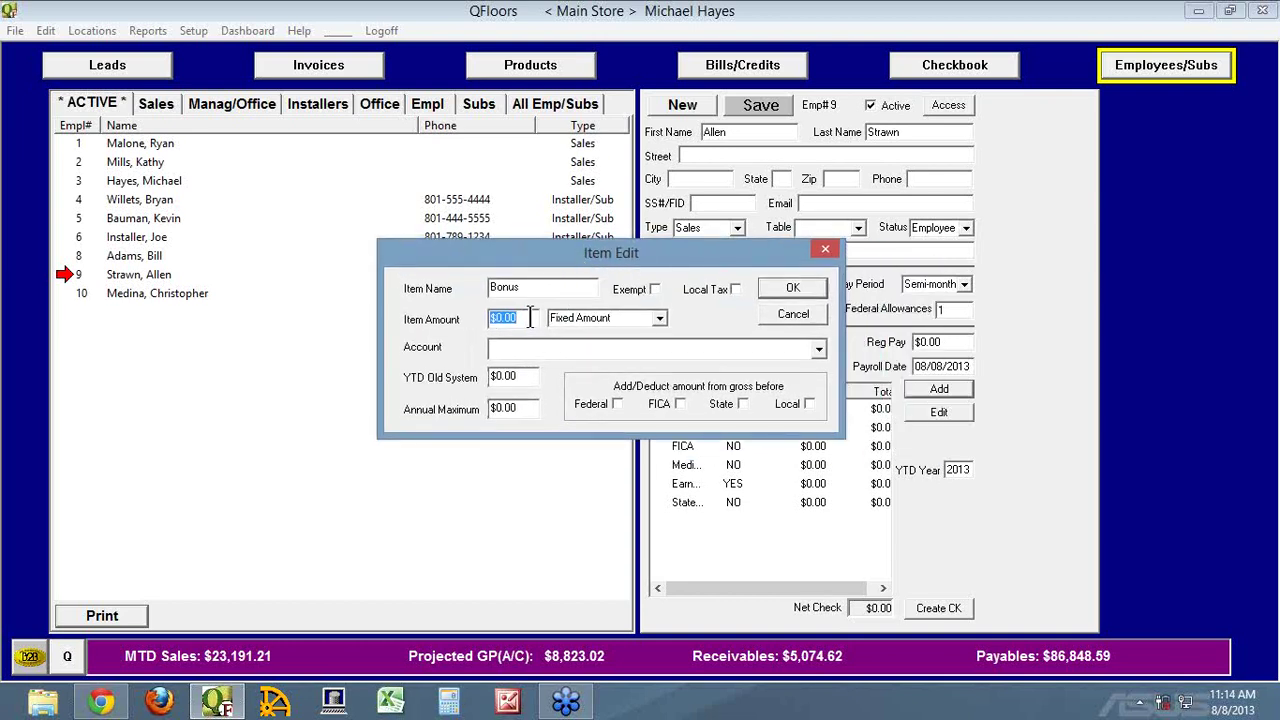
pyautogui.write('1')
pyautogui.write('500')
pyautogui.press('Tab')
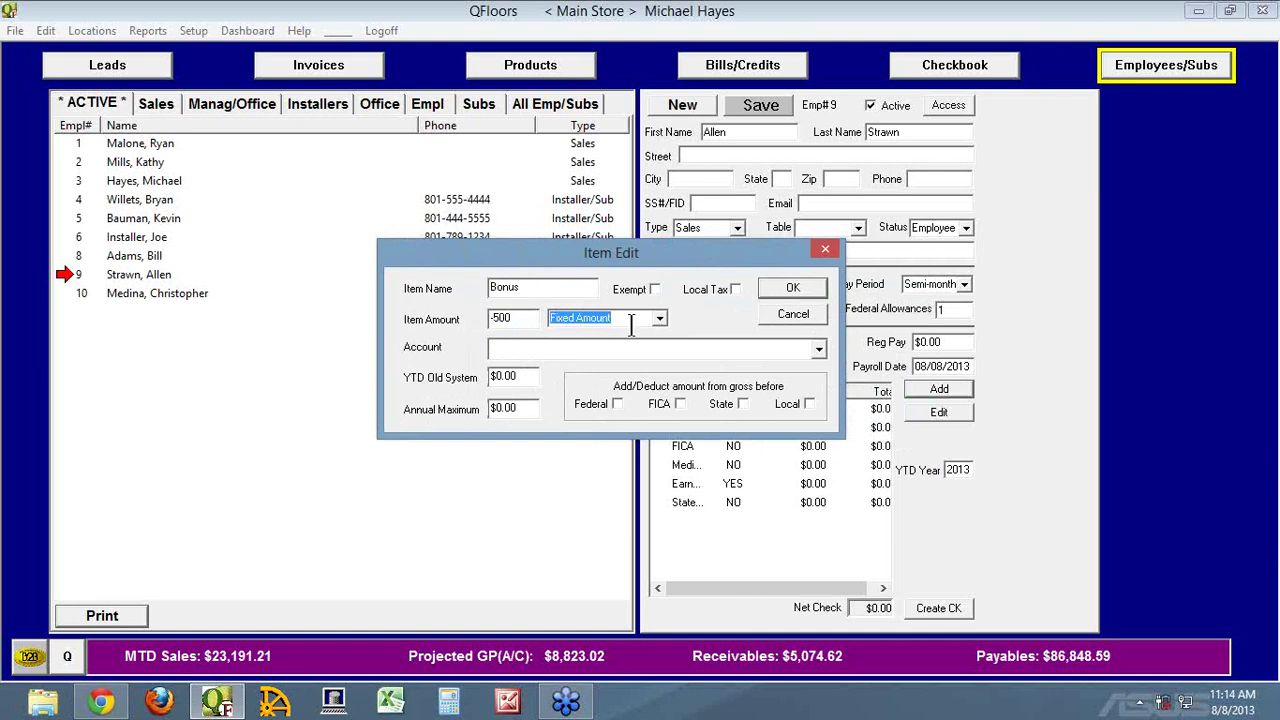
pyautogui.click(659, 318)
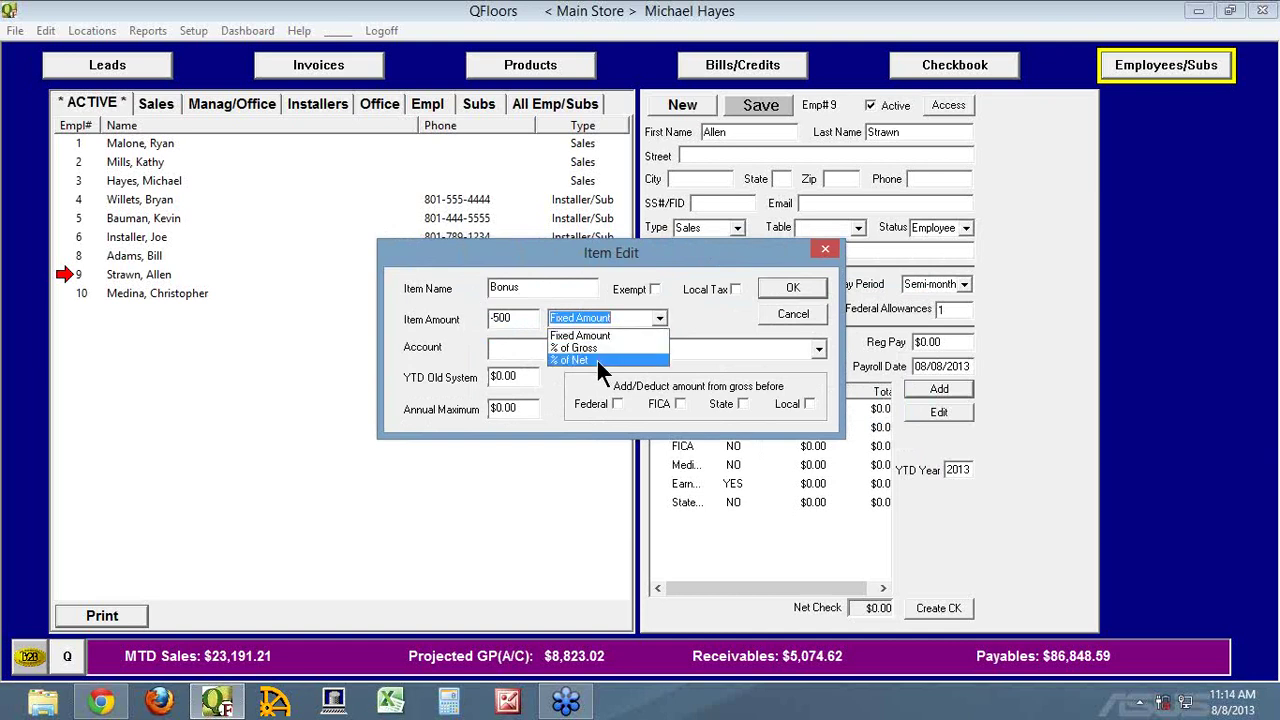
pyautogui.click(698, 321)
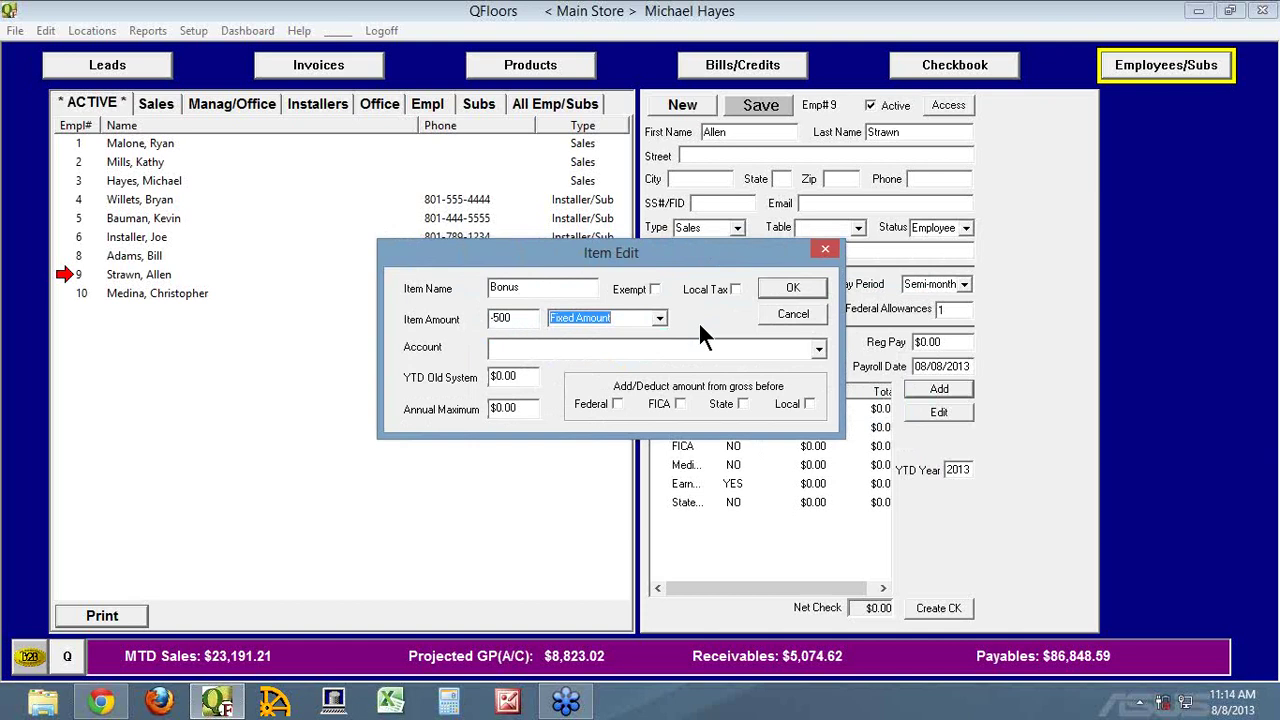
# Charge the Bonus item to Bonus Pay, apply it before federal tax, add it, and save employee 9
pyautogui.click(610, 349)
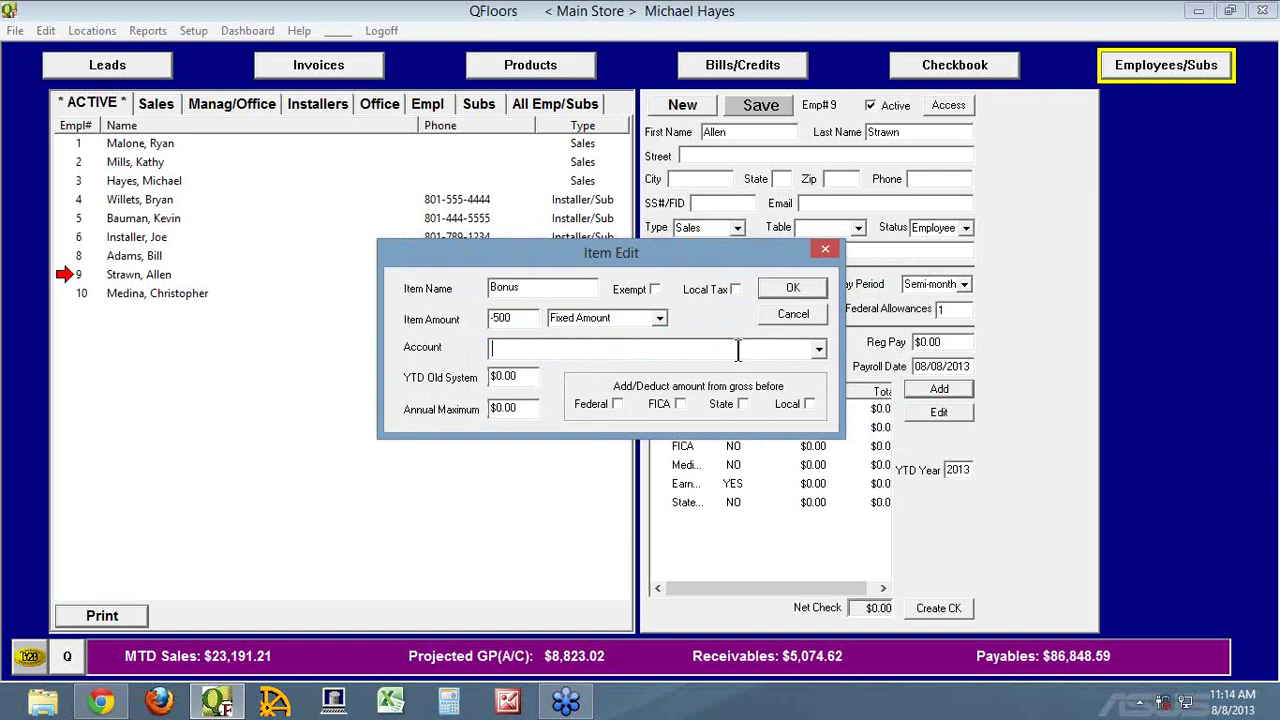
pyautogui.write('Bonus Pay')
pyautogui.press('Tab')
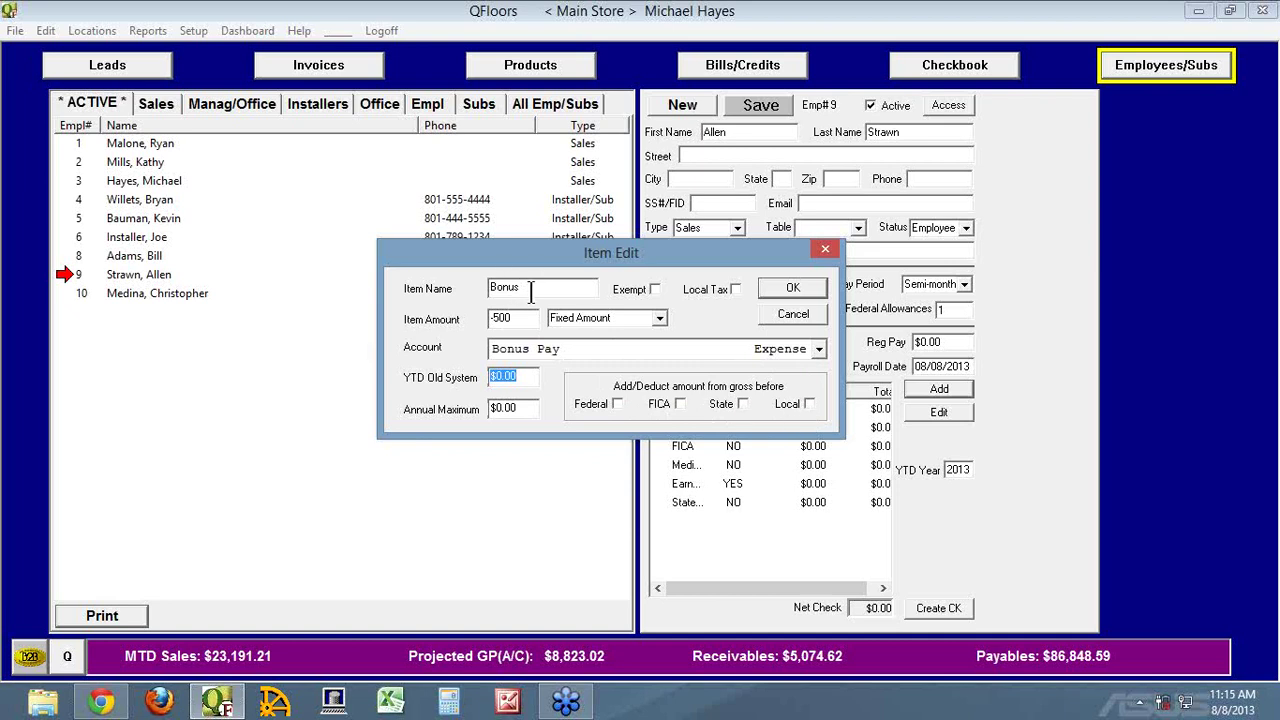
pyautogui.click(594, 410)
pyautogui.click(790, 289)
pyautogui.click(777, 105)
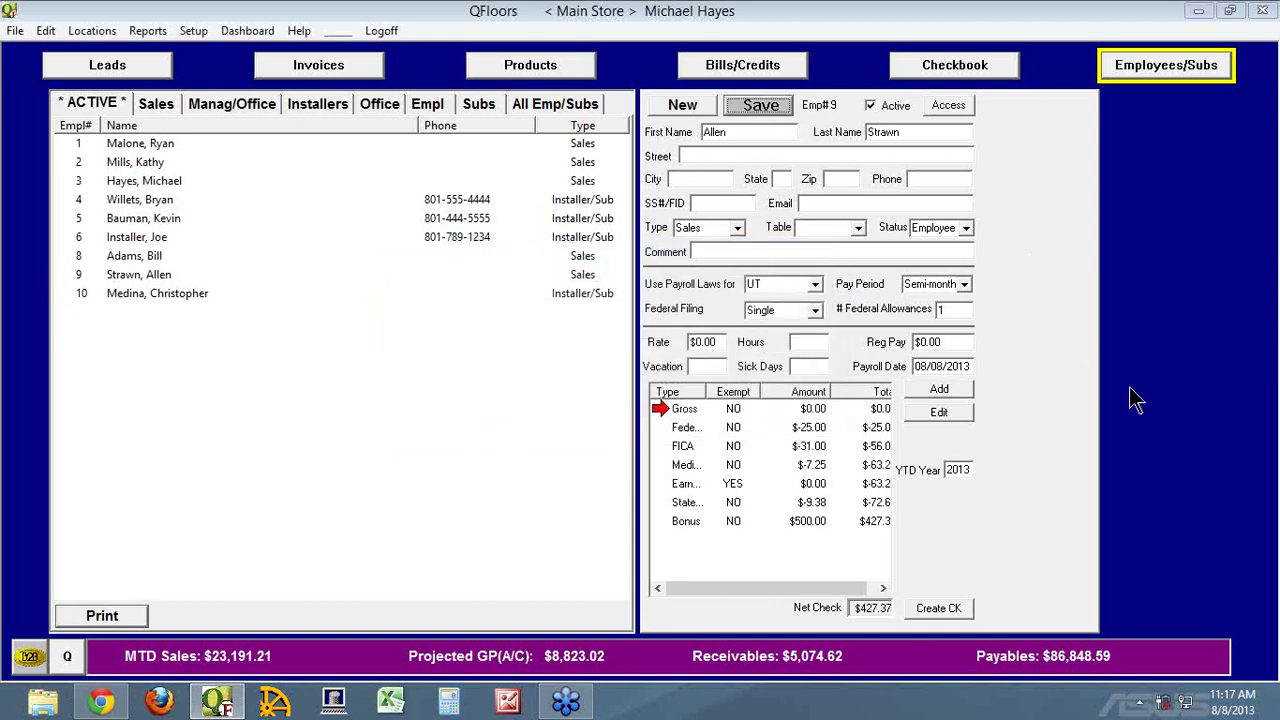
pyautogui.click(683, 523)
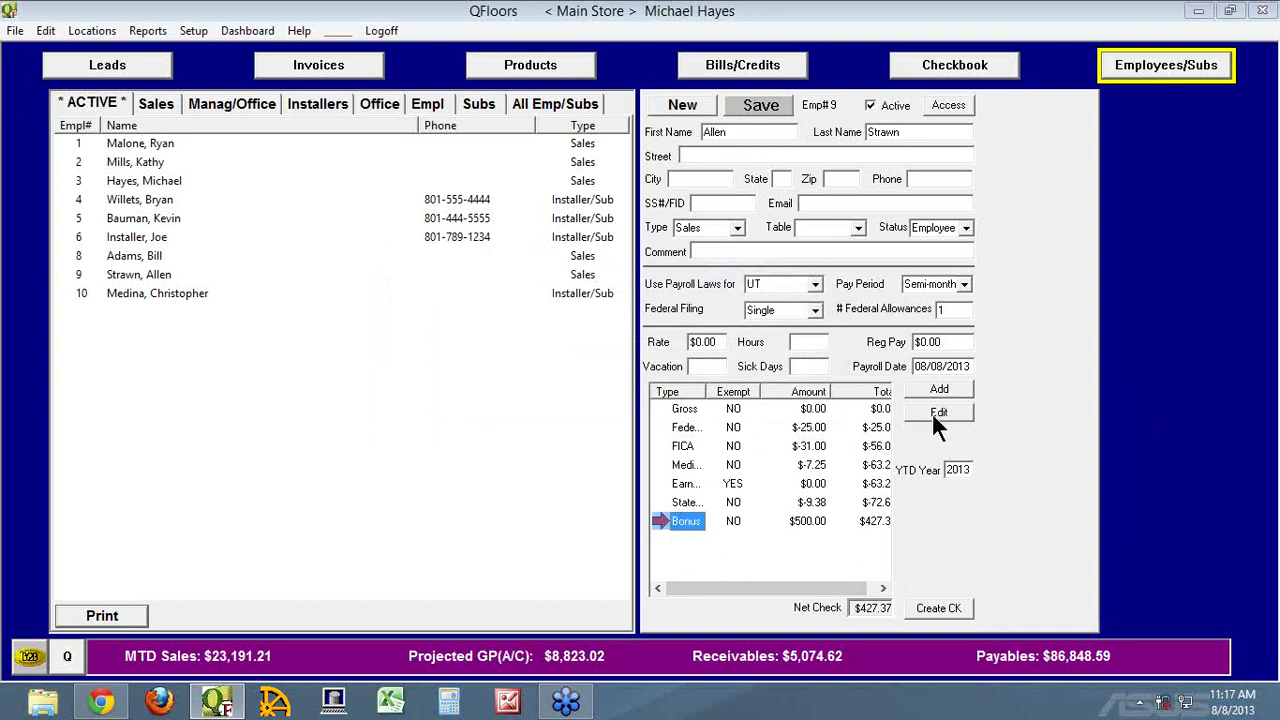
pyautogui.doubleClick(680, 521)
pyautogui.click(548, 410)
pyautogui.click(555, 411)
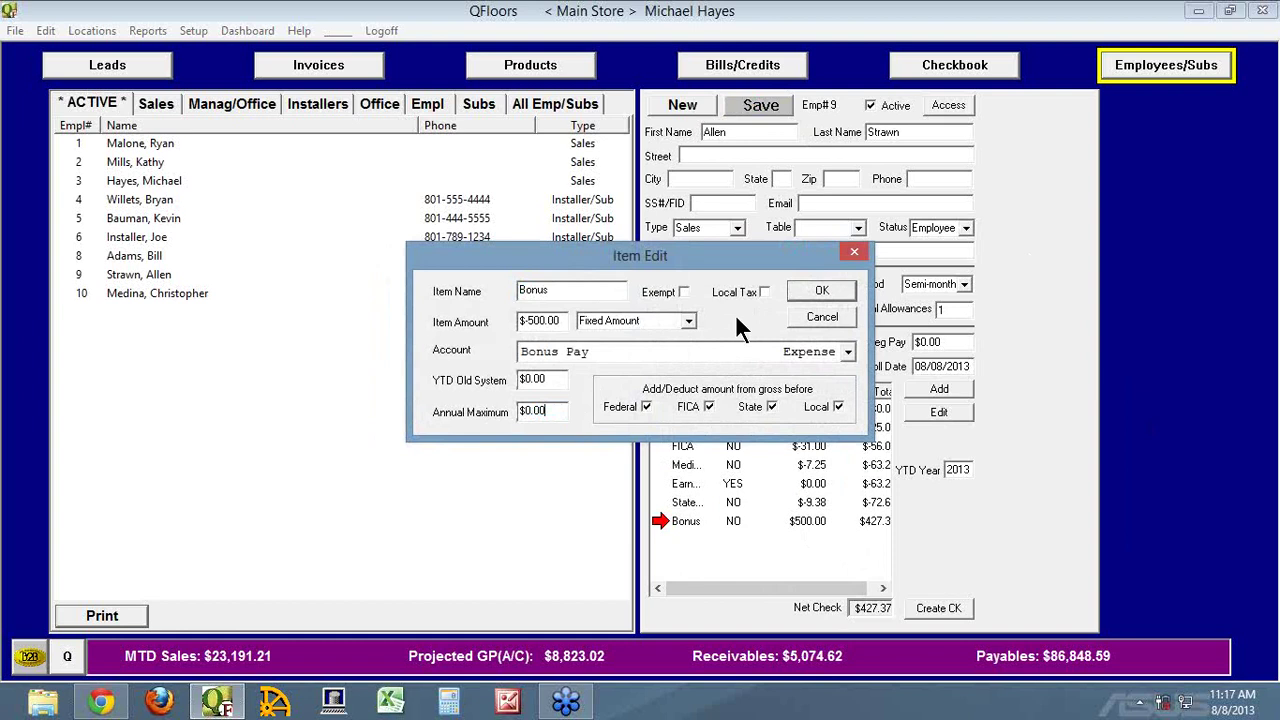
pyautogui.click(818, 318)
pyautogui.click(193, 31)
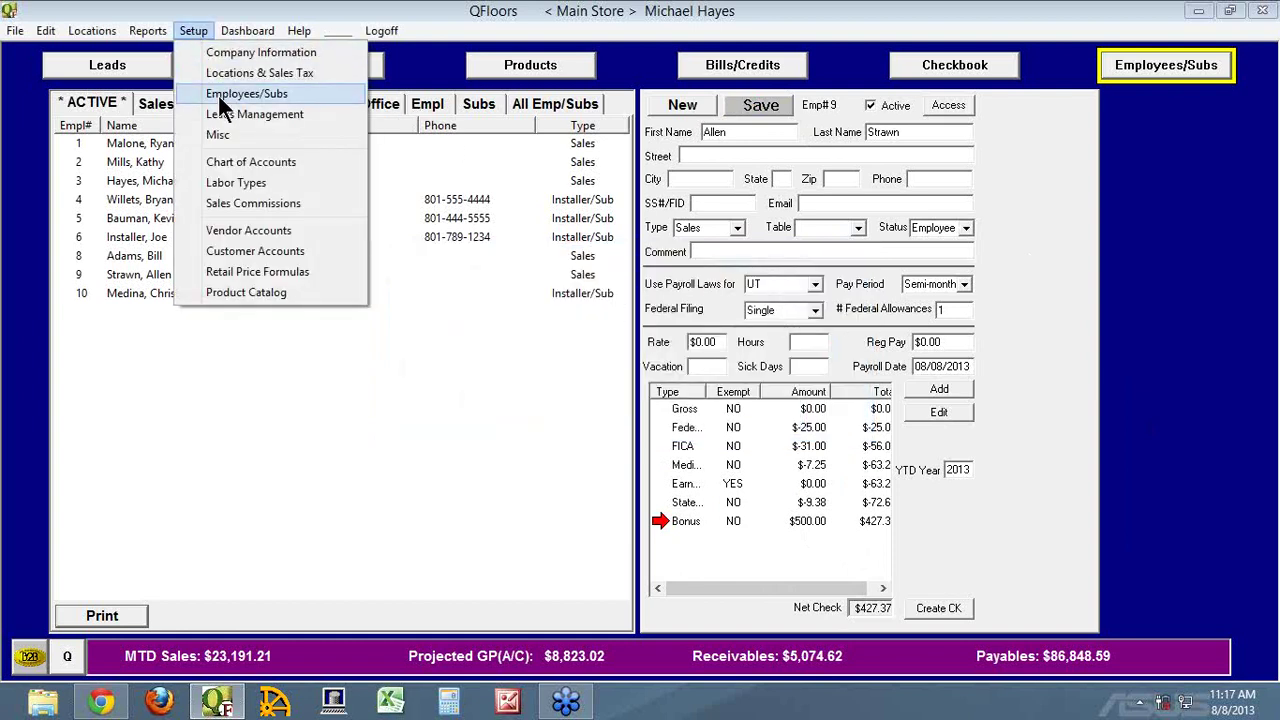
# Create a new retainer account named for the employee with category Long Term Liabilities
pyautogui.click(215, 163)
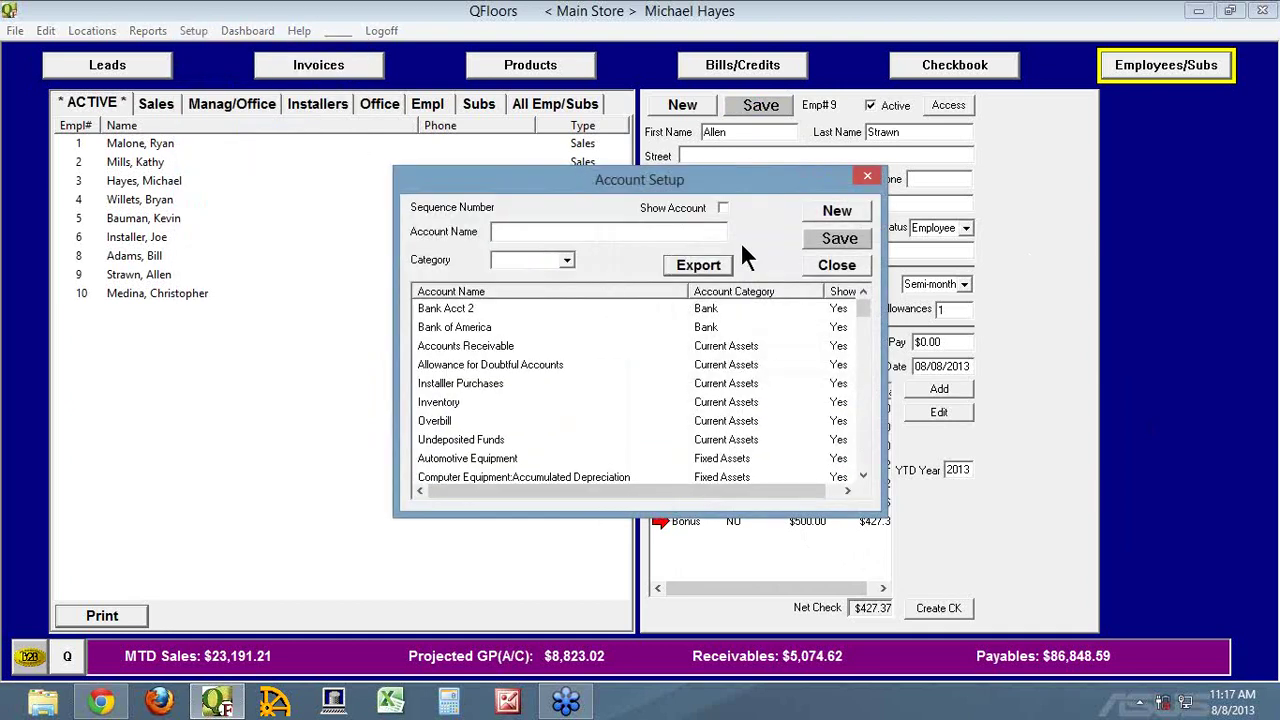
pyautogui.click(837, 213)
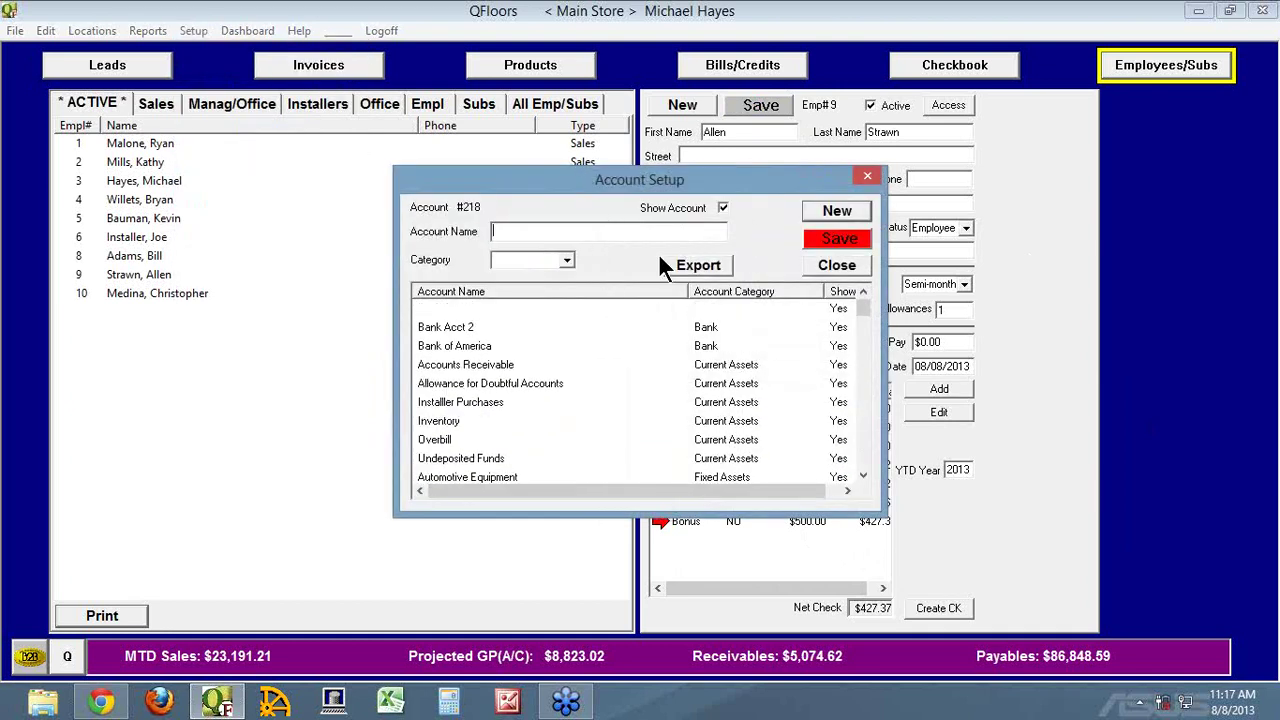
pyautogui.press('Tab')
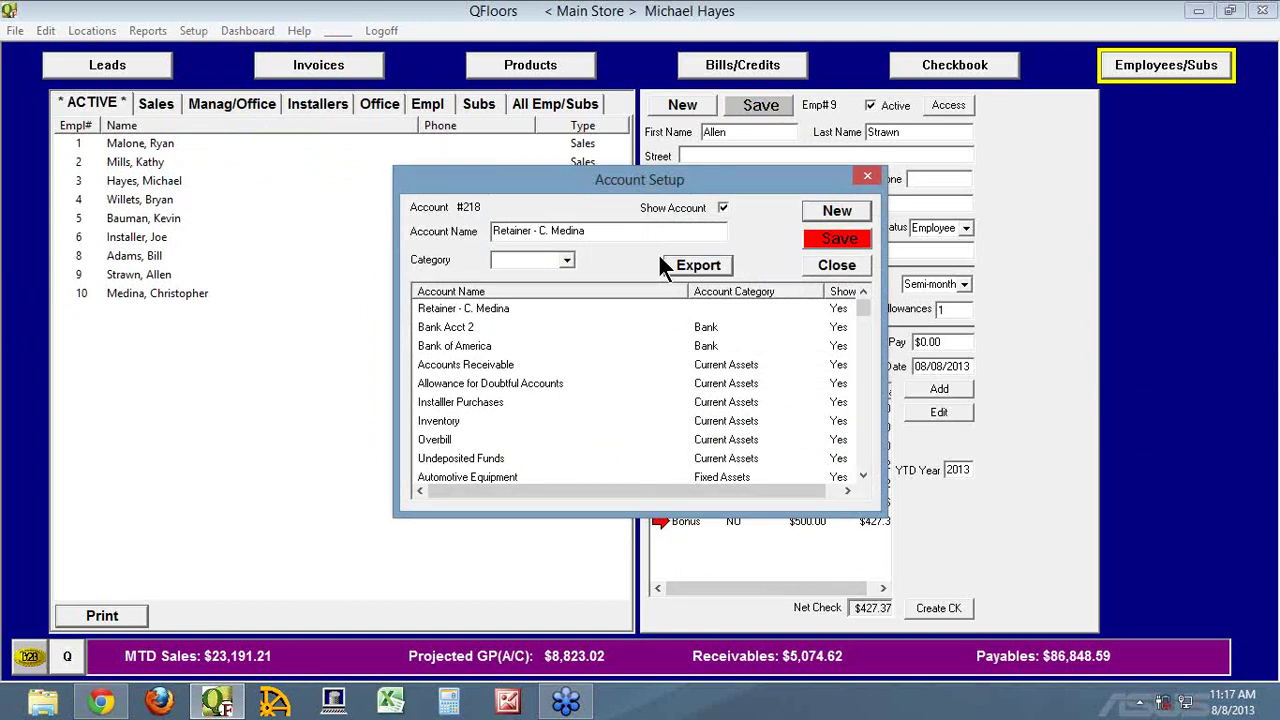
pyautogui.write('Current L')
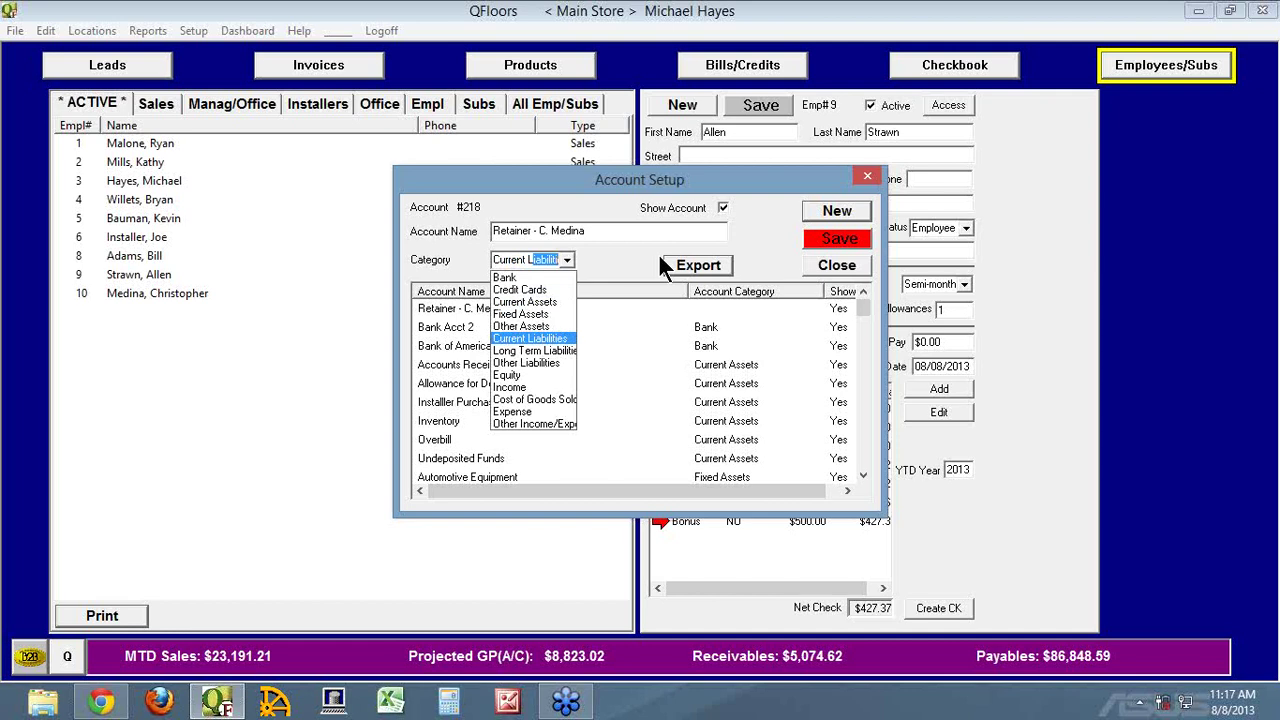
pyautogui.press('BackSpace')
pyautogui.press('BackSpace')
pyautogui.press('BackSpace')
pyautogui.press('BackSpace')
pyautogui.press('BackSpace')
pyautogui.press('BackSpace')
pyautogui.press('BackSpace')
pyautogui.press('BackSpace')
pyautogui.press('BackSpace')
pyautogui.press('BackSpace')
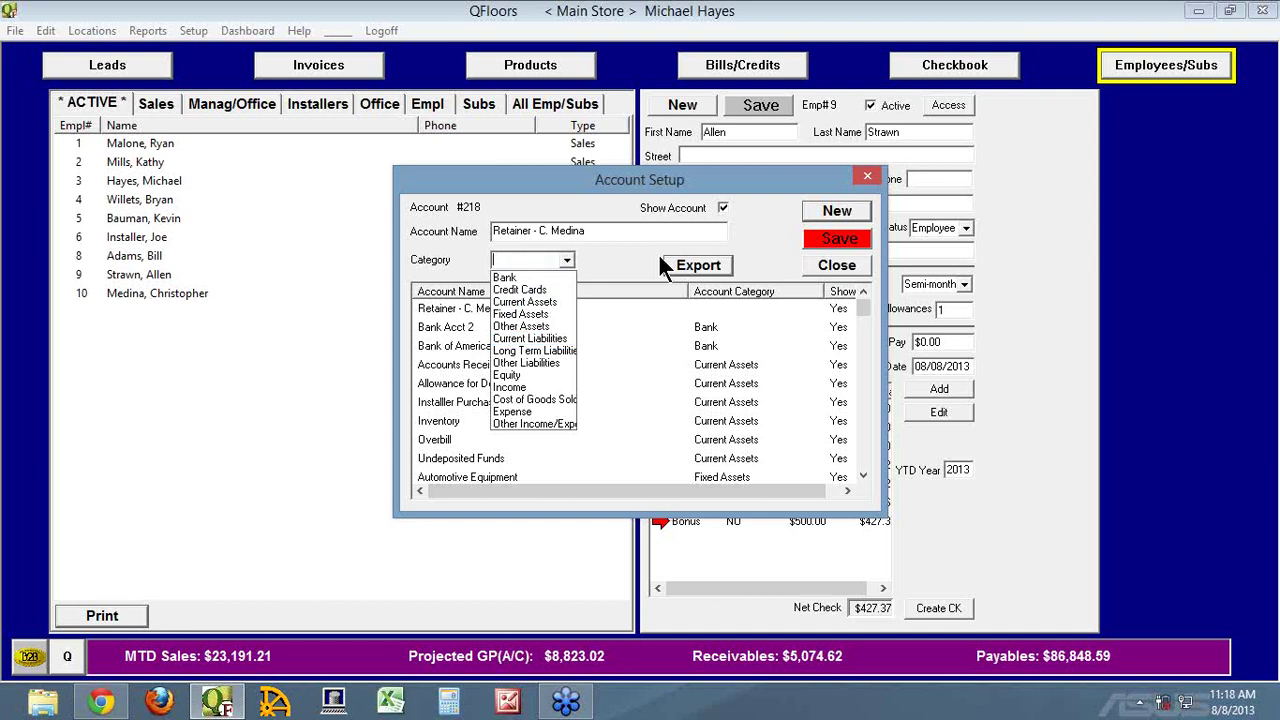
pyautogui.write('Long')
pyautogui.press('Return')
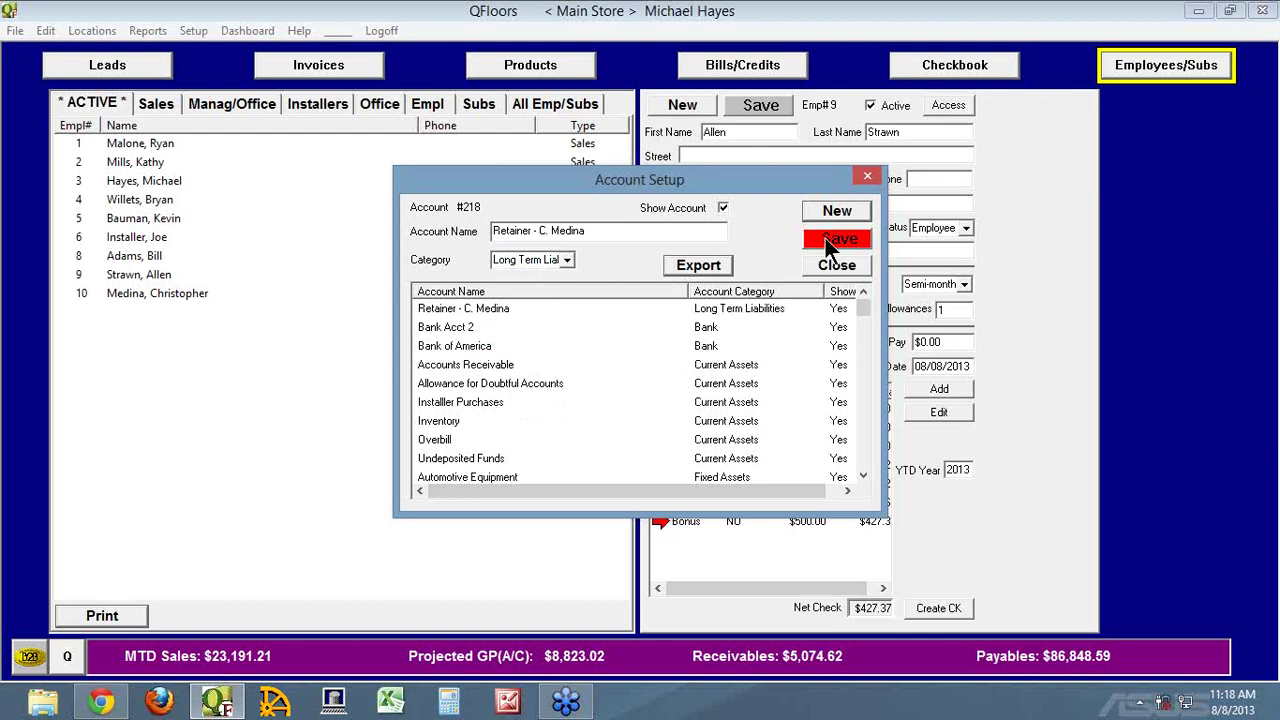
# Save the retainer account, then start a new payroll item for employee 10
pyautogui.click(825, 238)
pyautogui.click(821, 261)
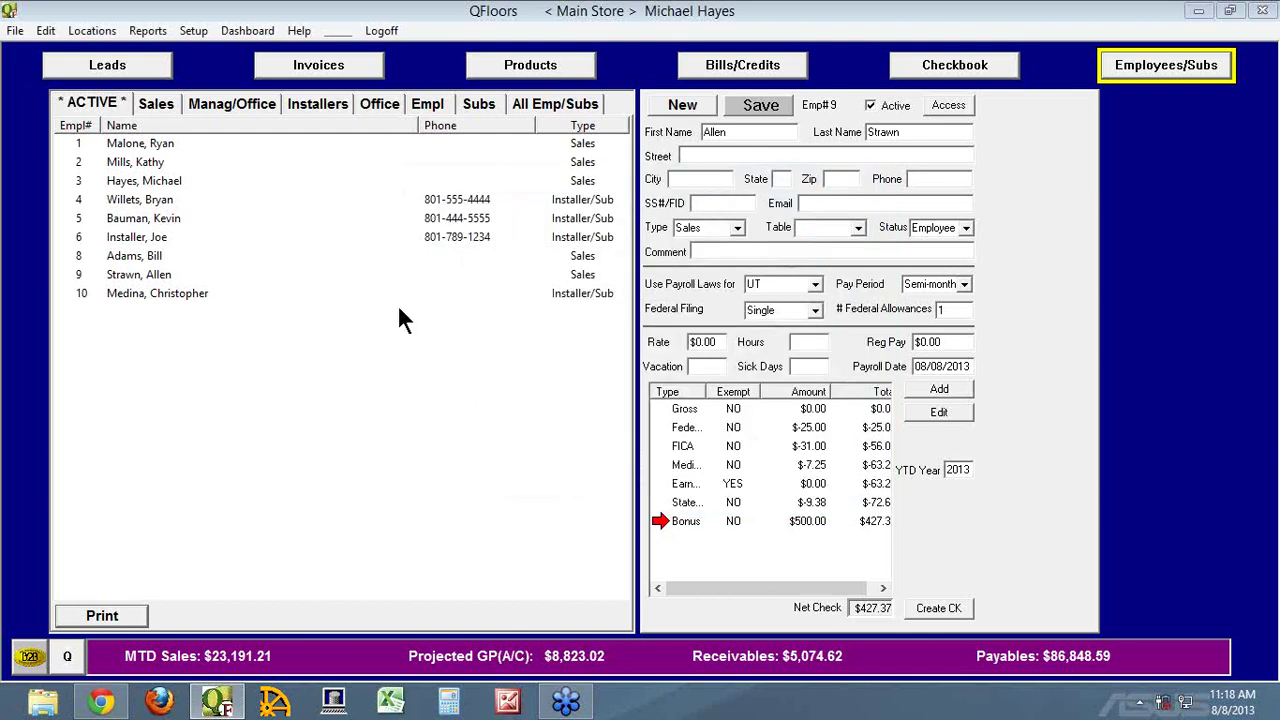
pyautogui.click(80, 294)
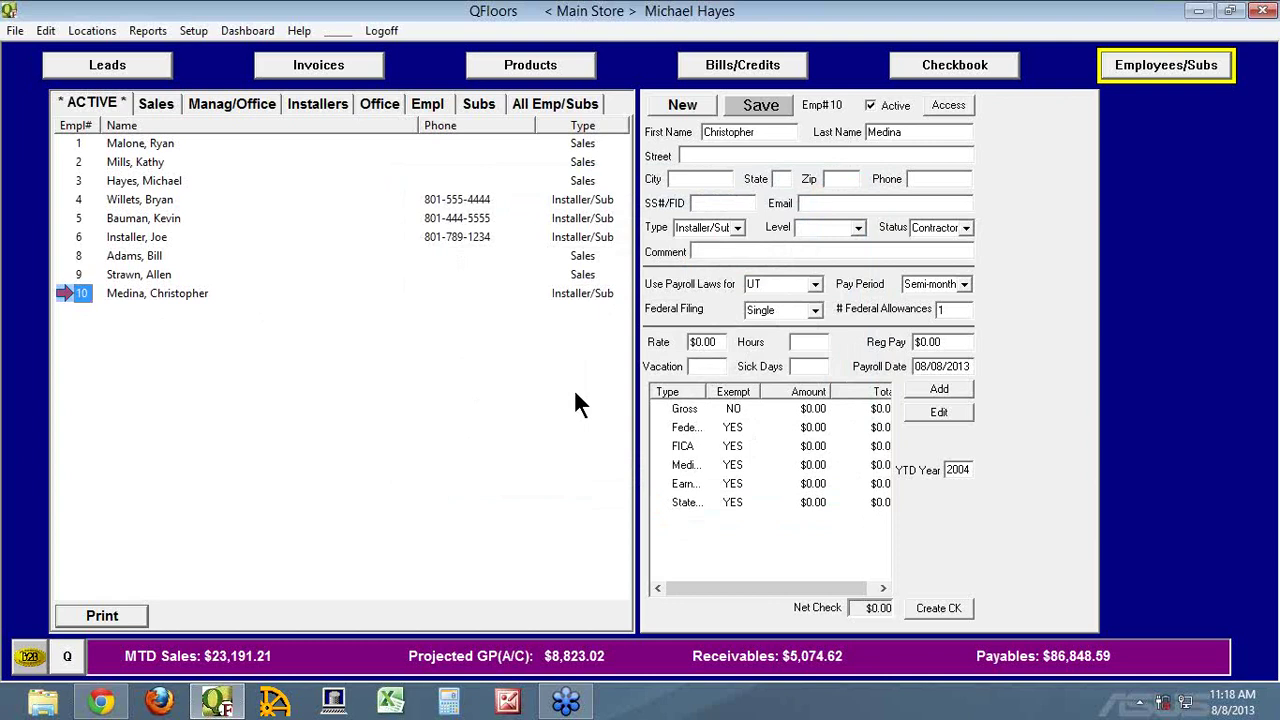
pyautogui.click(957, 384)
# Name the payroll item Retainer and set it to 2 percent of gross
pyautogui.write('Retainer')
pyautogui.press('Tab')
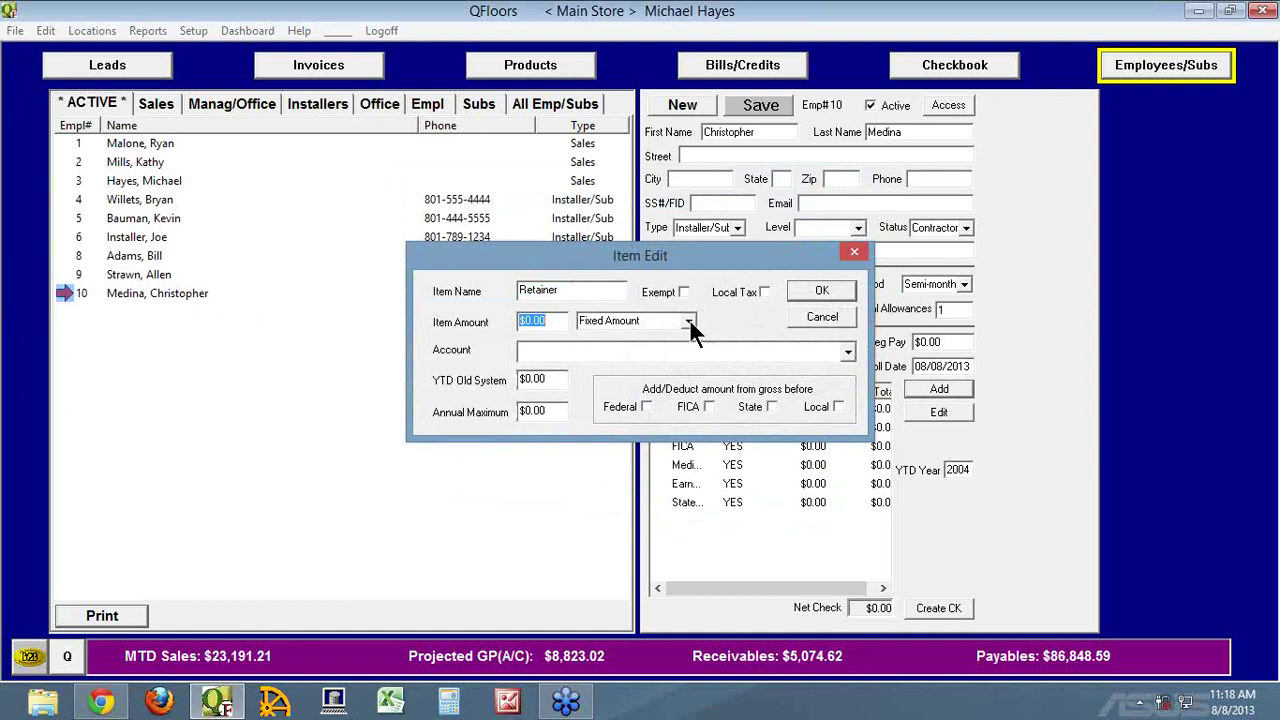
pyautogui.click(689, 320)
pyautogui.click(627, 347)
pyautogui.click(550, 320)
pyautogui.write('2')
pyautogui.press('Tab')
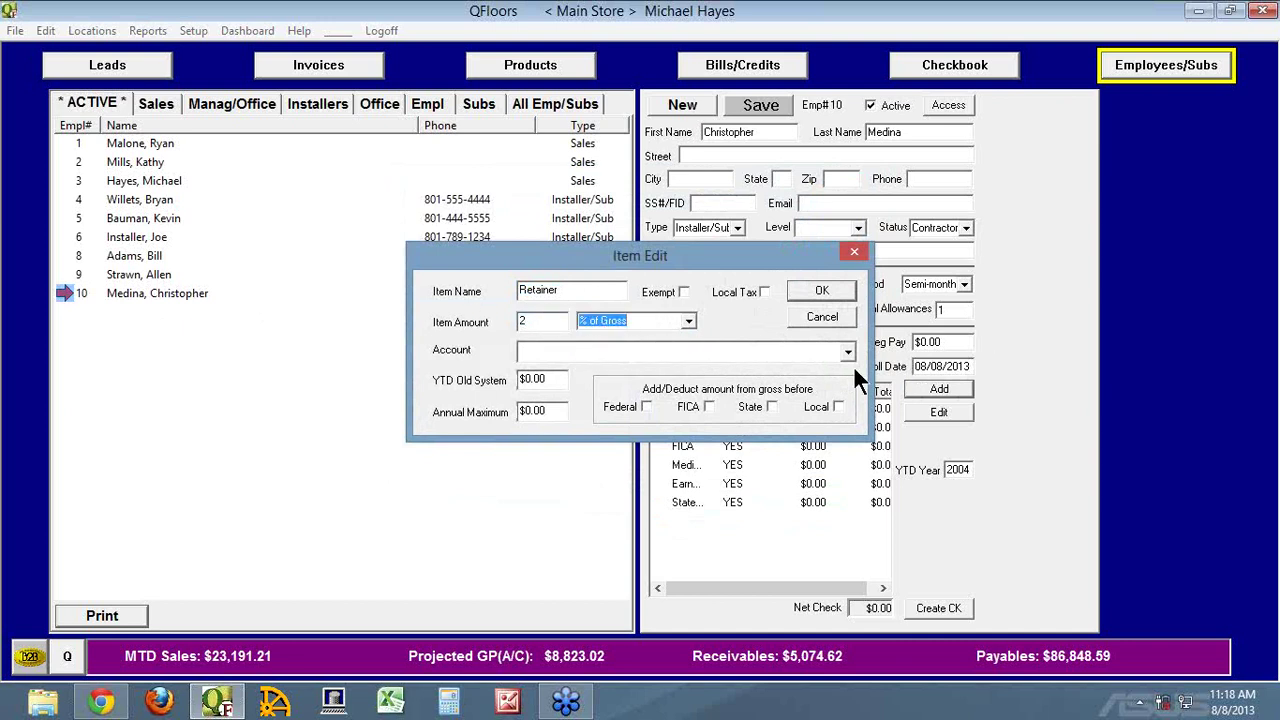
# Assign the employee's Retainer liability account to the item
pyautogui.click(847, 352)
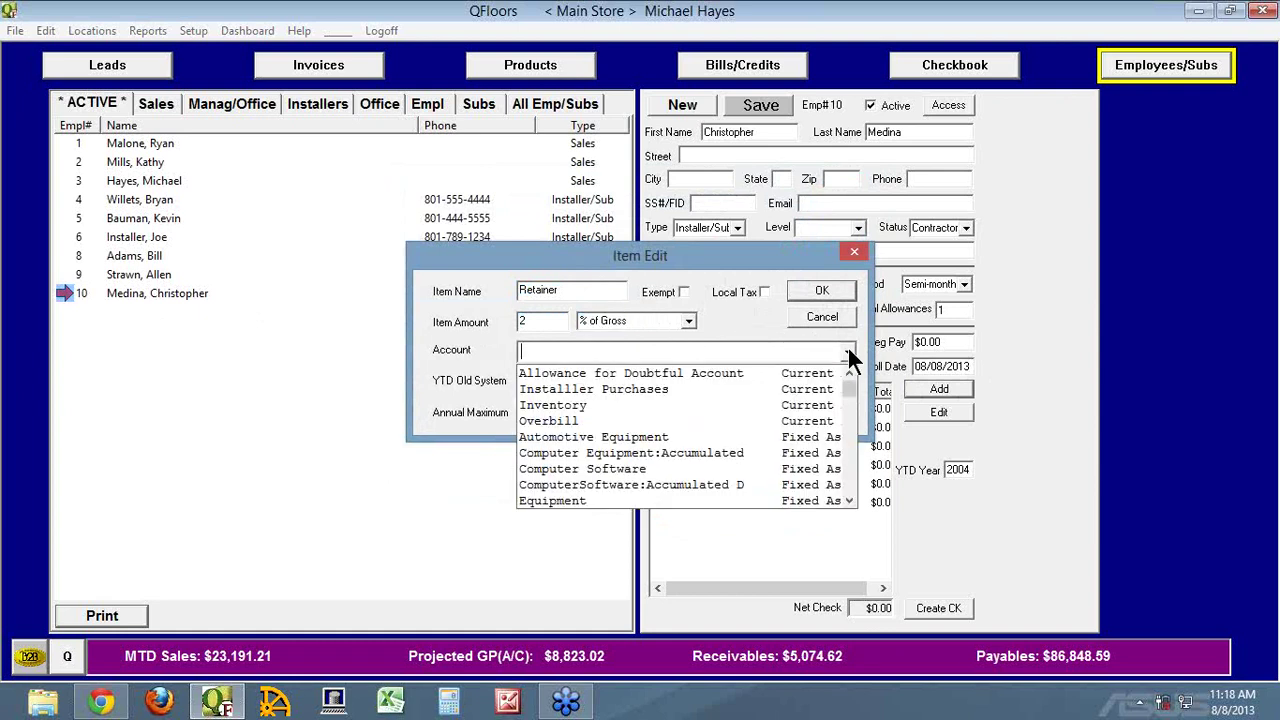
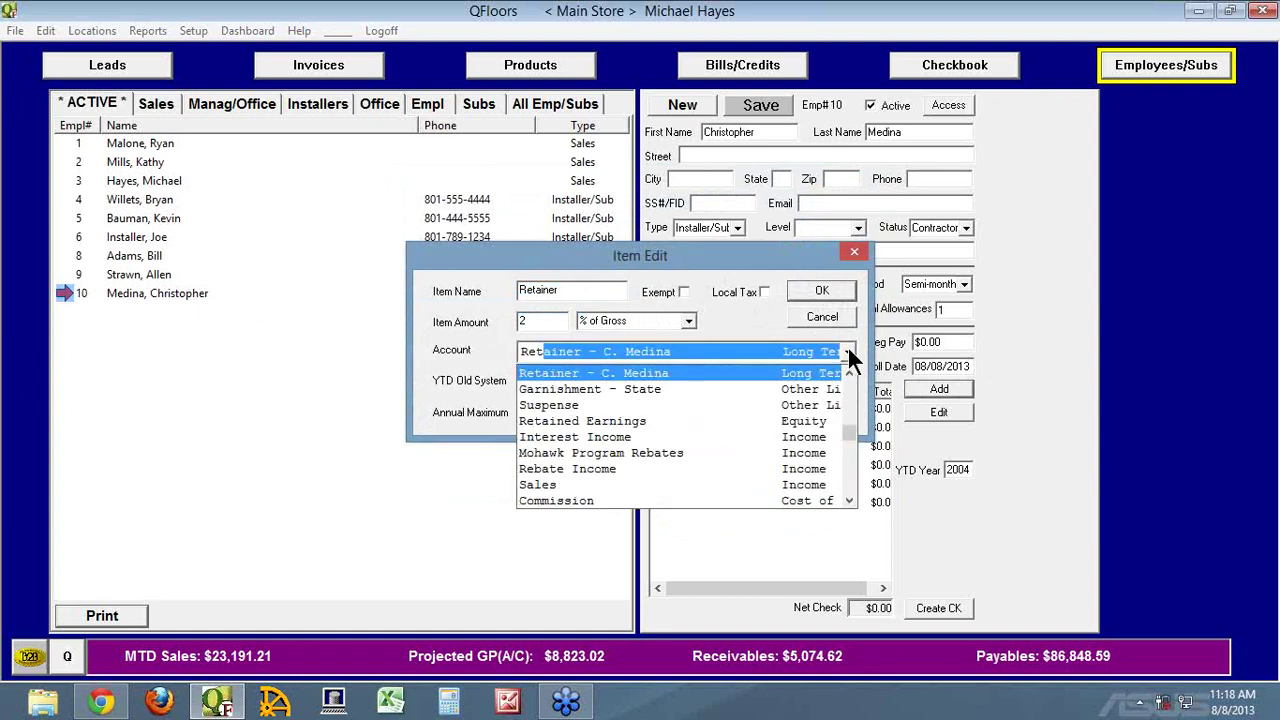
pyautogui.press('Tab')
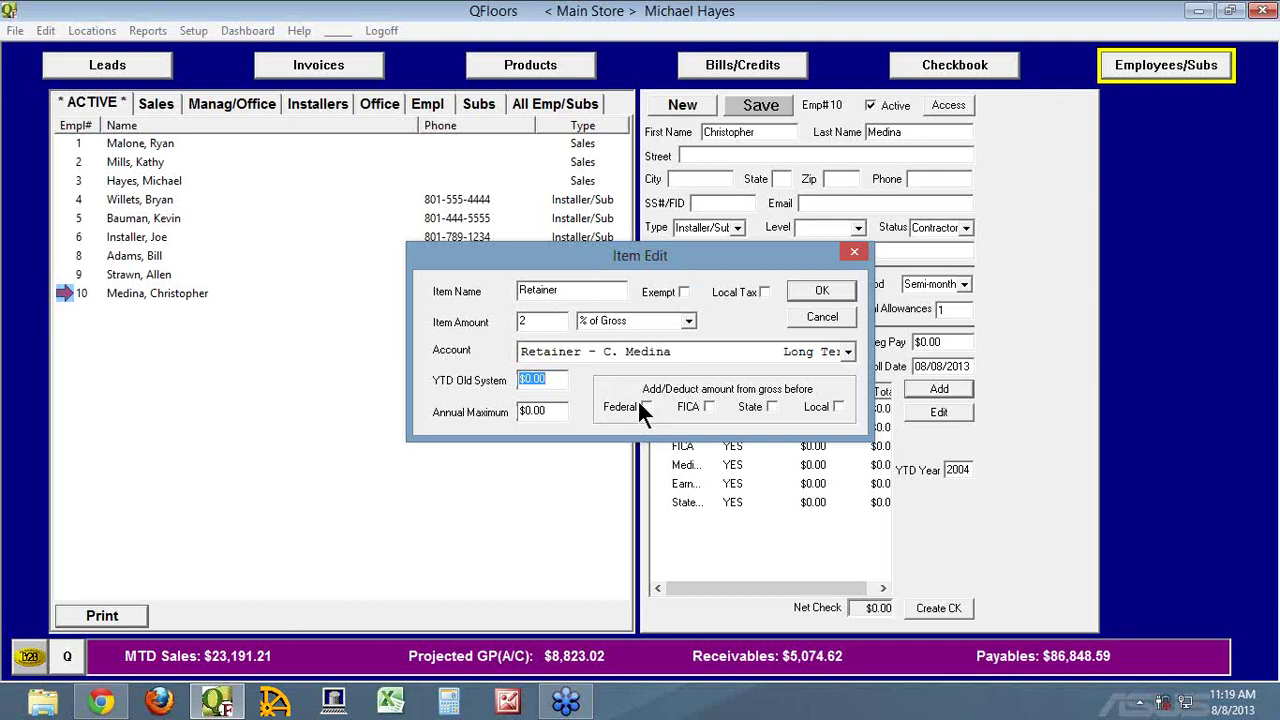
# Set the Retainer item's annual maximum to 2000, add it, and save employee 10's record
pyautogui.moveTo(683, 260); pyautogui.dragTo(551, 273)
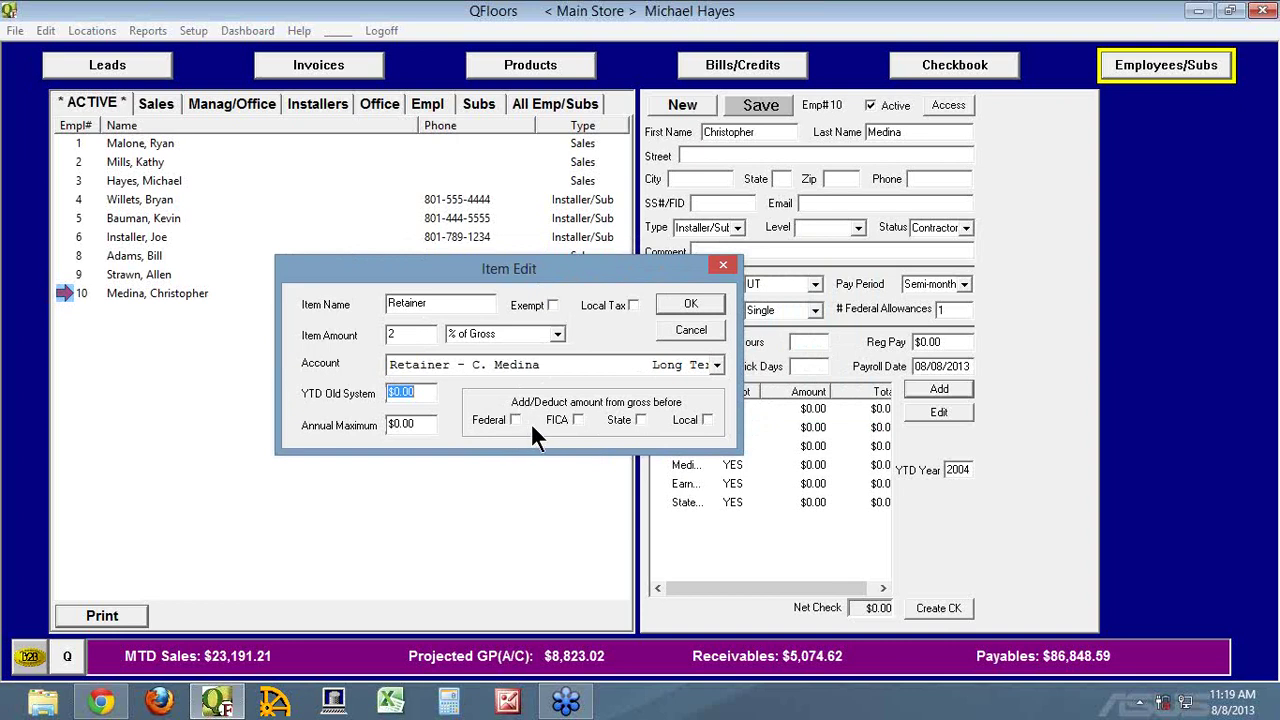
pyautogui.click(424, 426)
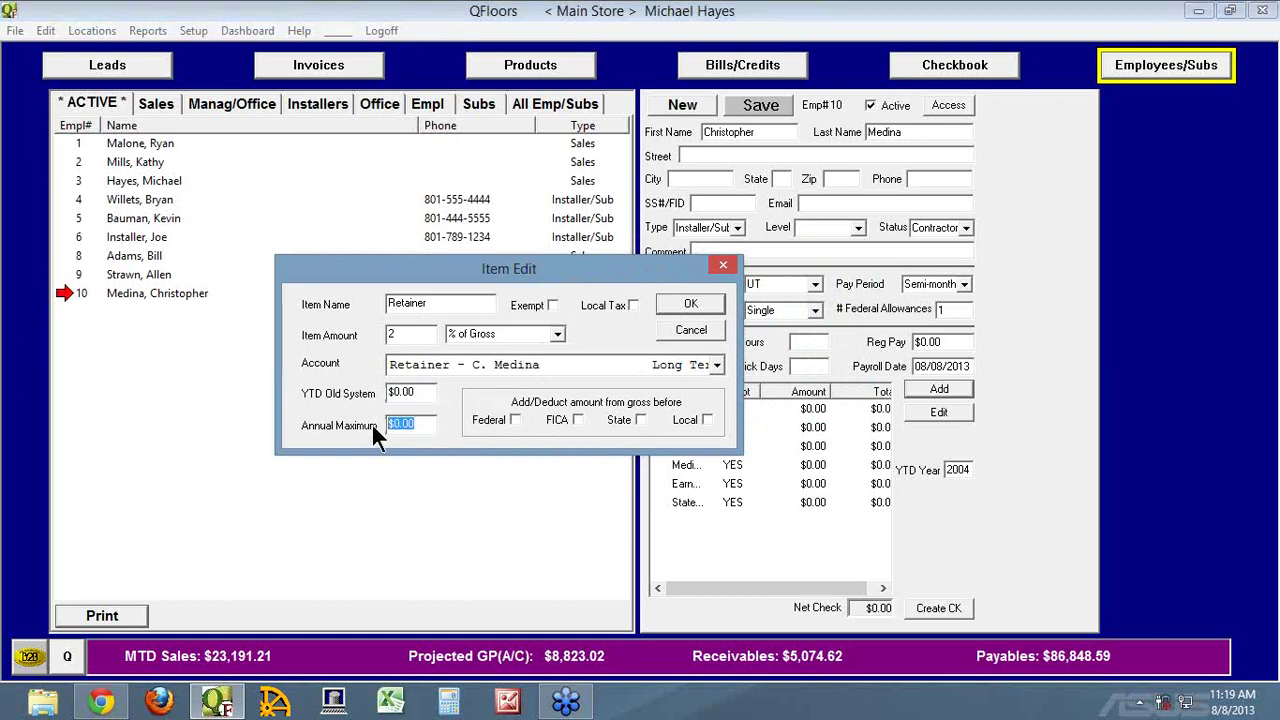
pyautogui.click(429, 425)
pyautogui.moveTo(429, 425); pyautogui.dragTo(389, 425)
pyautogui.write('2000')
pyautogui.click(689, 304)
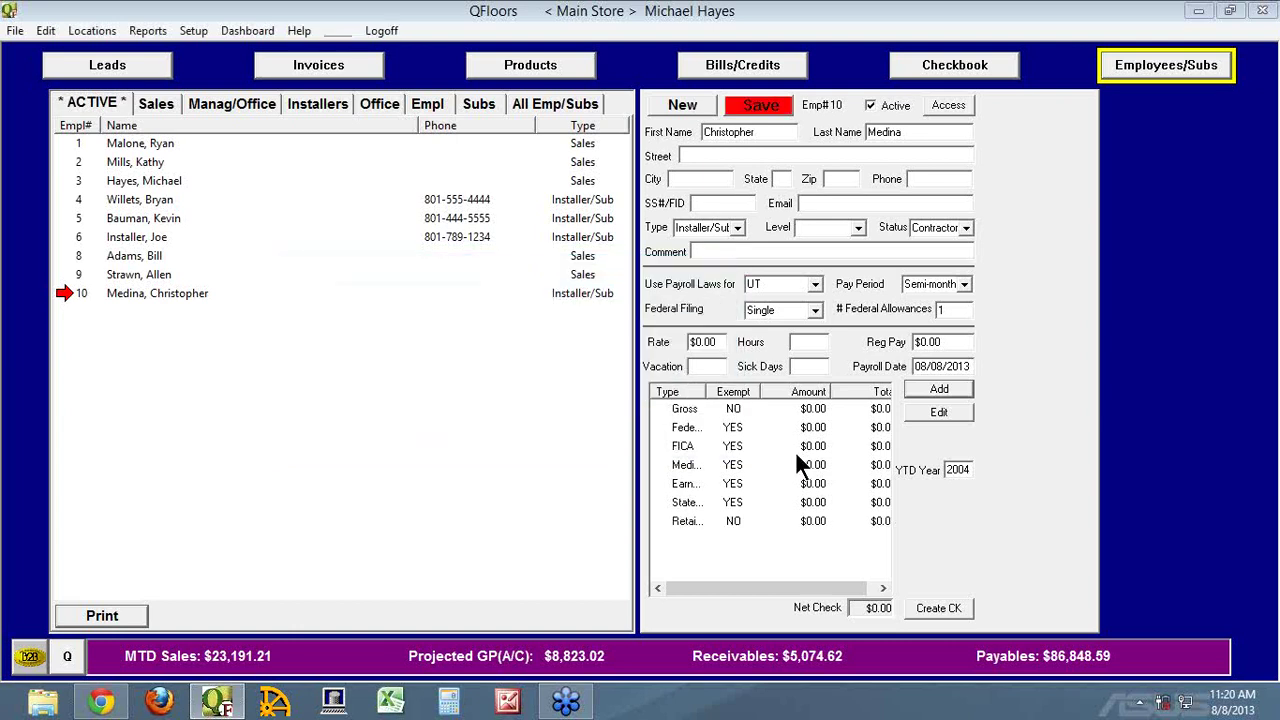
pyautogui.click(771, 104)
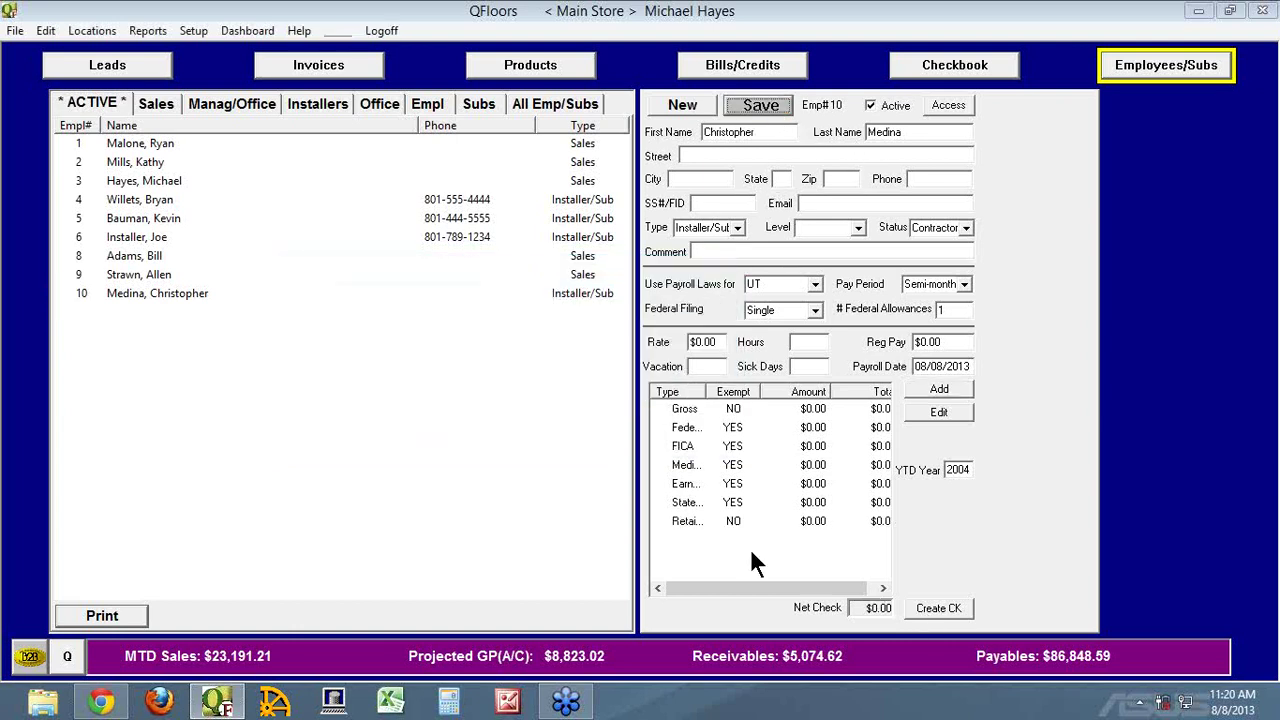
# Check the Retainer item shows 2.00% with a $2,000.00 cap, then open employee 9's record
pyautogui.doubleClick(669, 522)
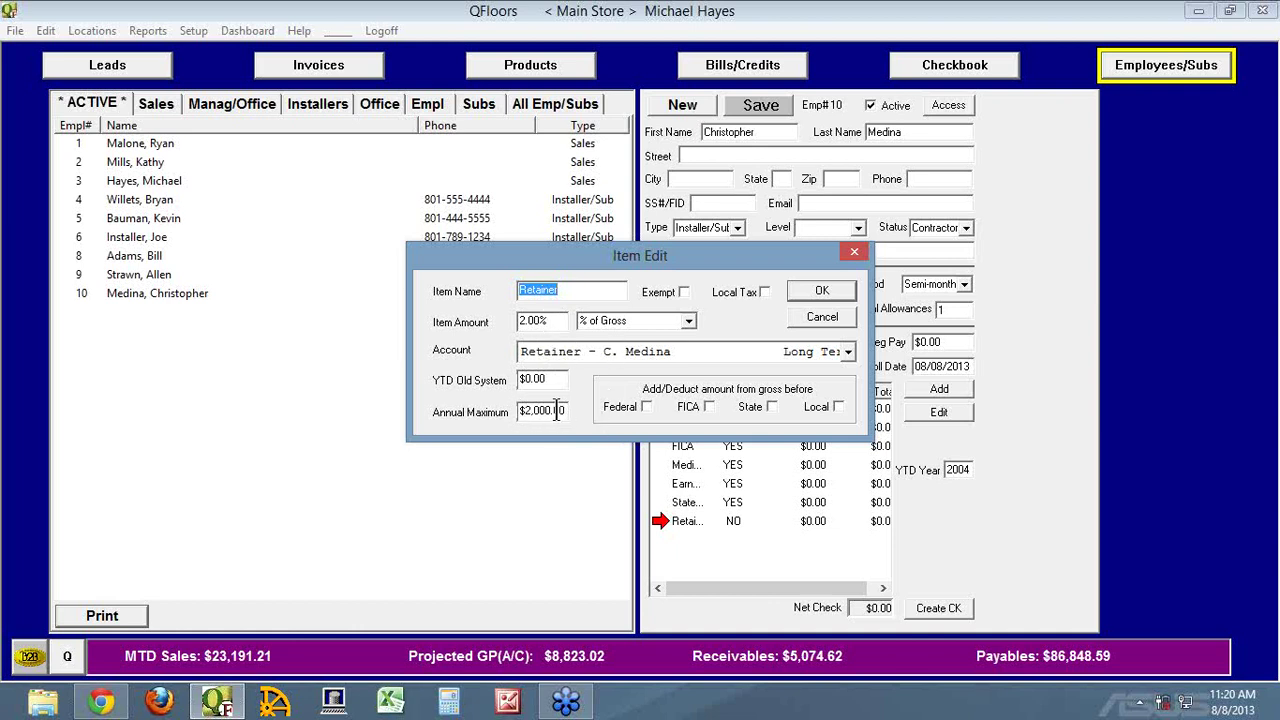
pyautogui.click(820, 317)
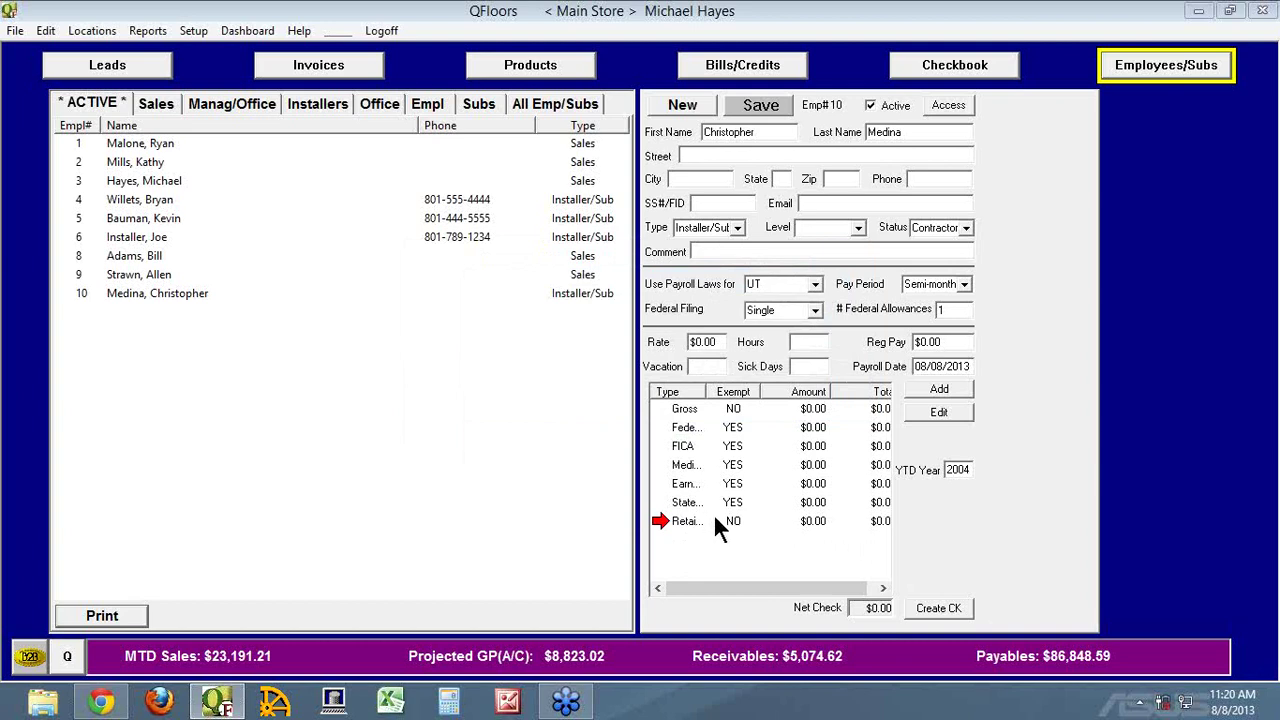
pyautogui.click(68, 276)
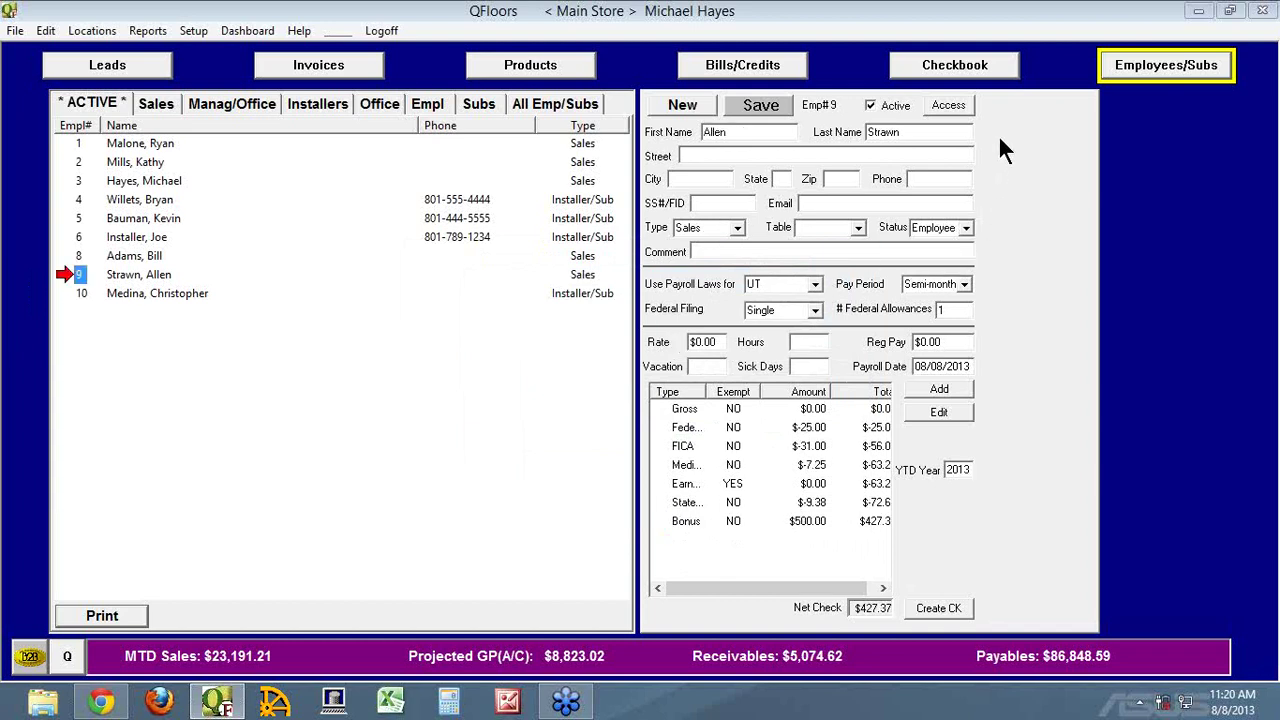
pyautogui.click(950, 105)
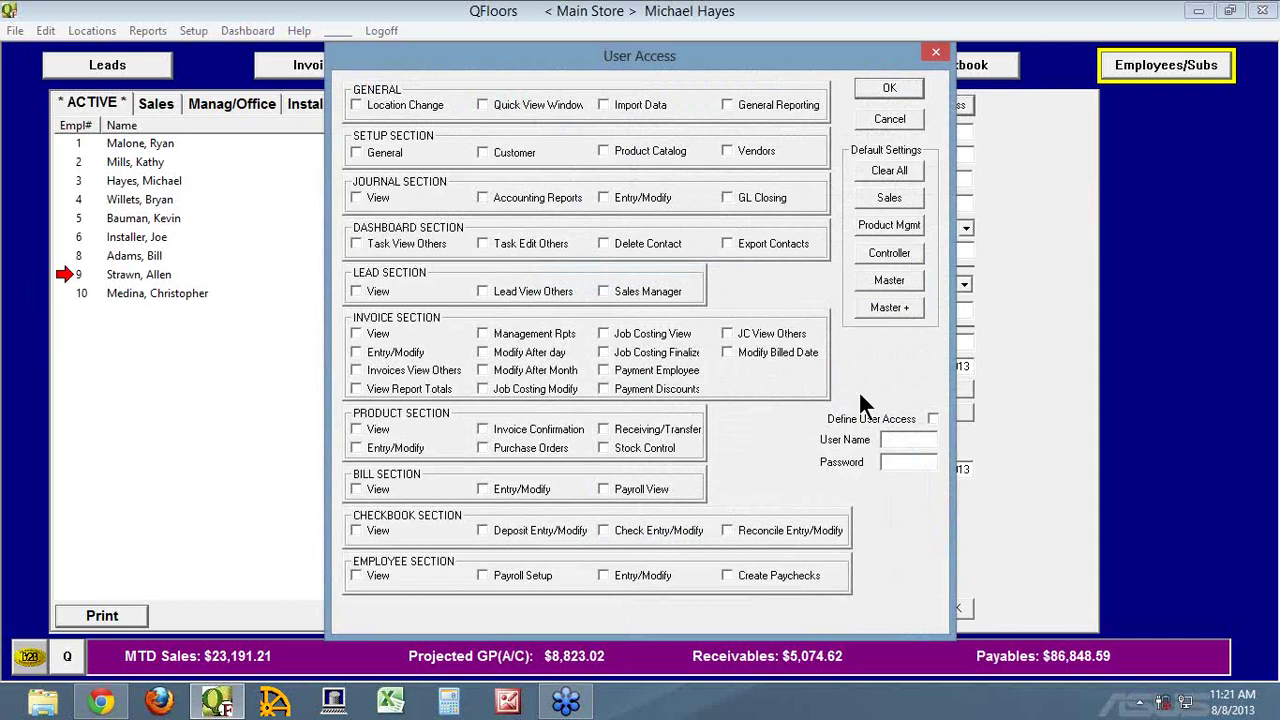
pyautogui.click(887, 437)
pyautogui.click(893, 461)
pyautogui.click(881, 197)
pyautogui.click(884, 229)
pyautogui.click(886, 252)
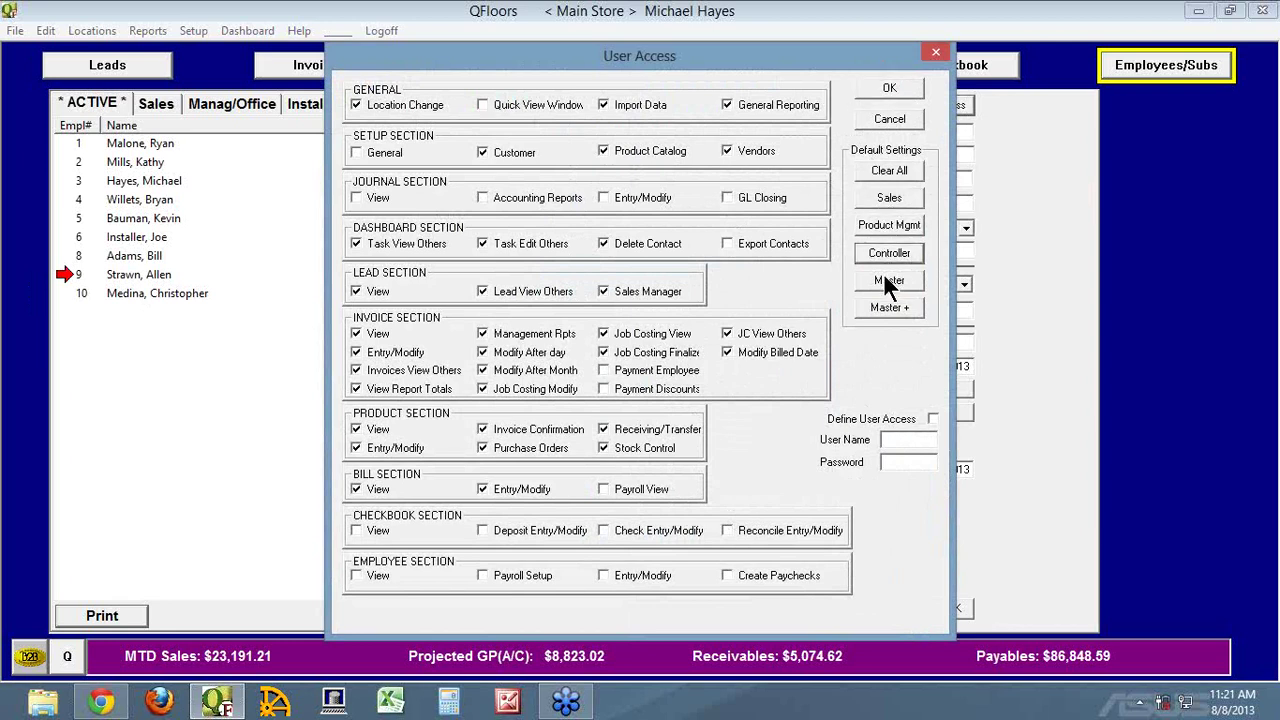
pyautogui.click(884, 276)
pyautogui.click(889, 308)
pyautogui.click(885, 172)
pyautogui.click(884, 200)
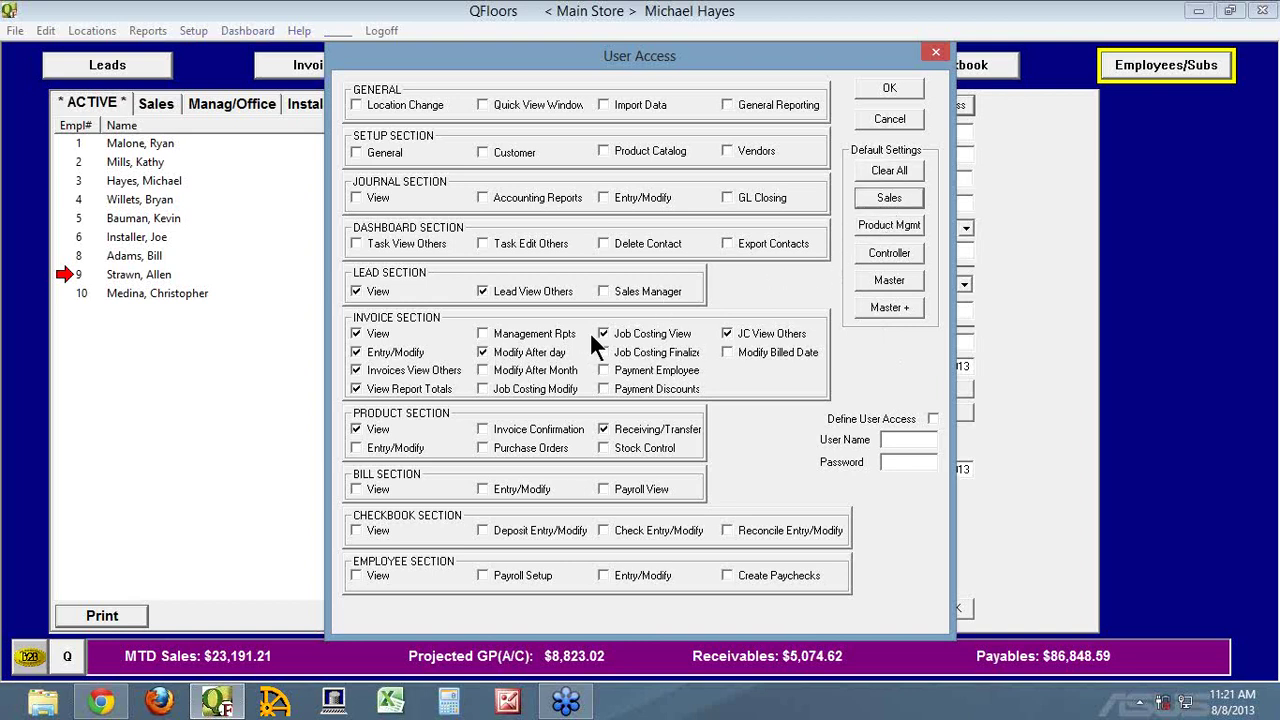
pyautogui.click(356, 105)
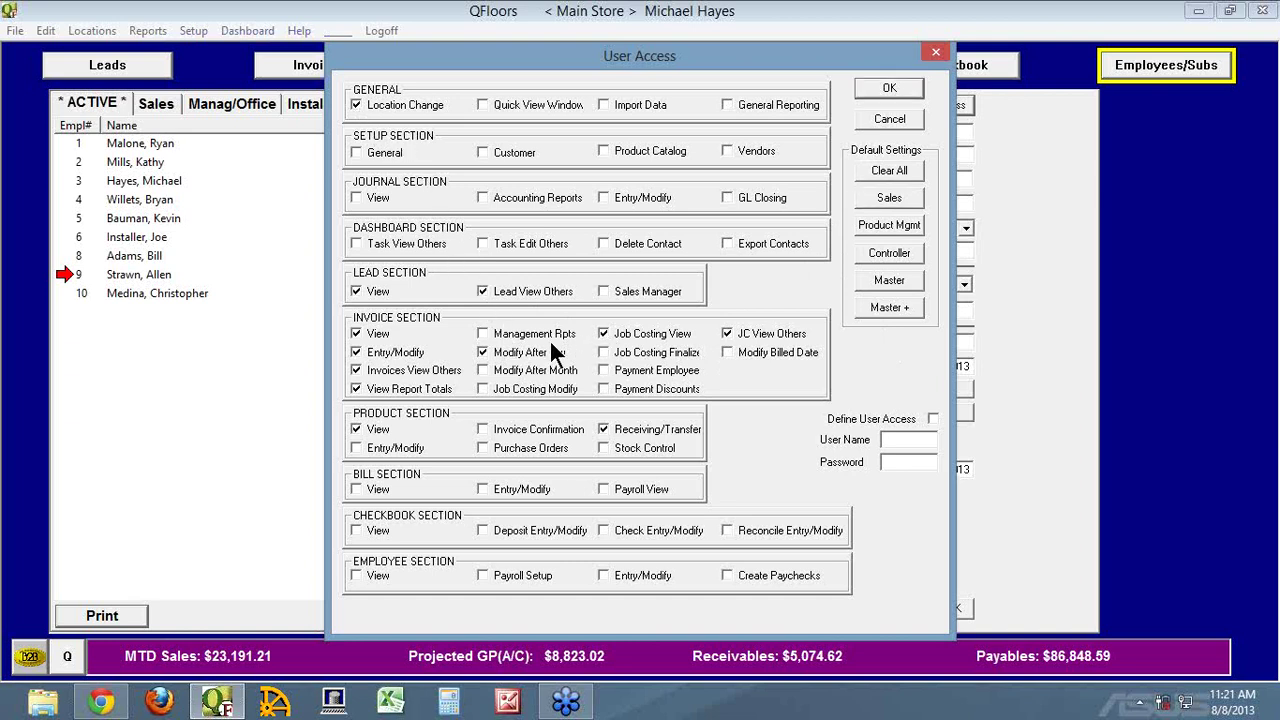
pyautogui.click(604, 334)
pyautogui.click(872, 200)
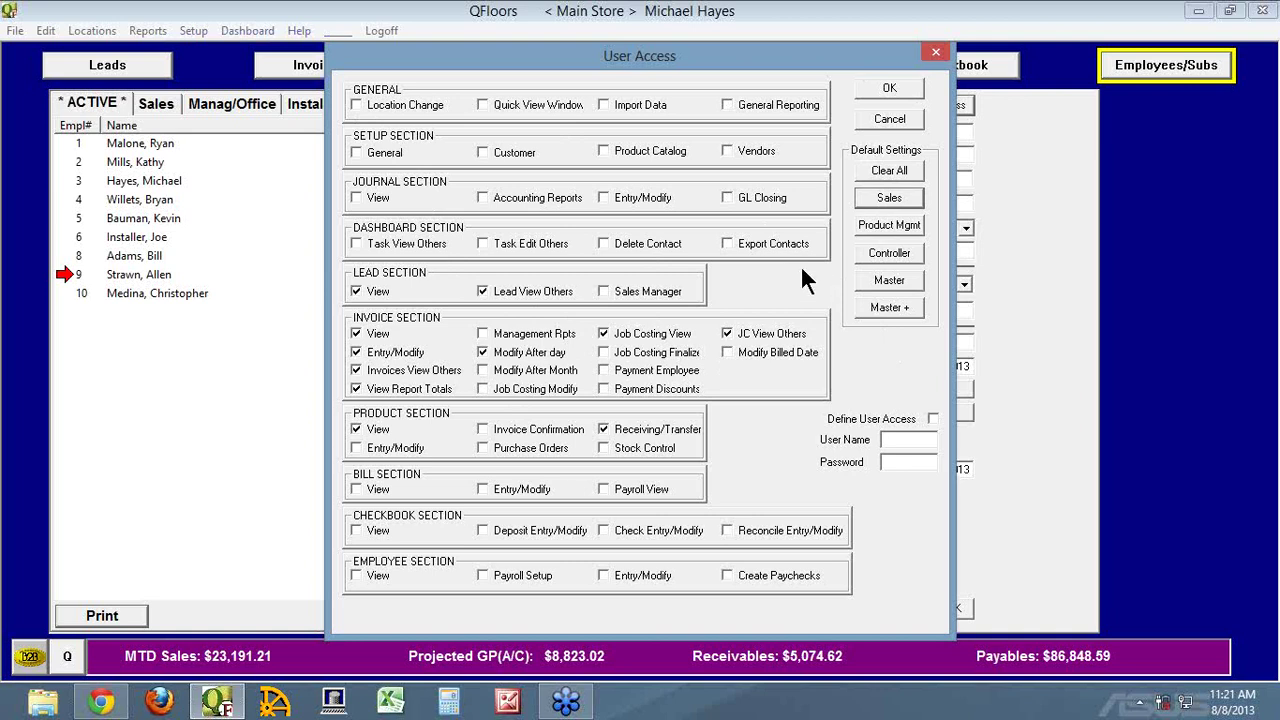
pyautogui.click(867, 172)
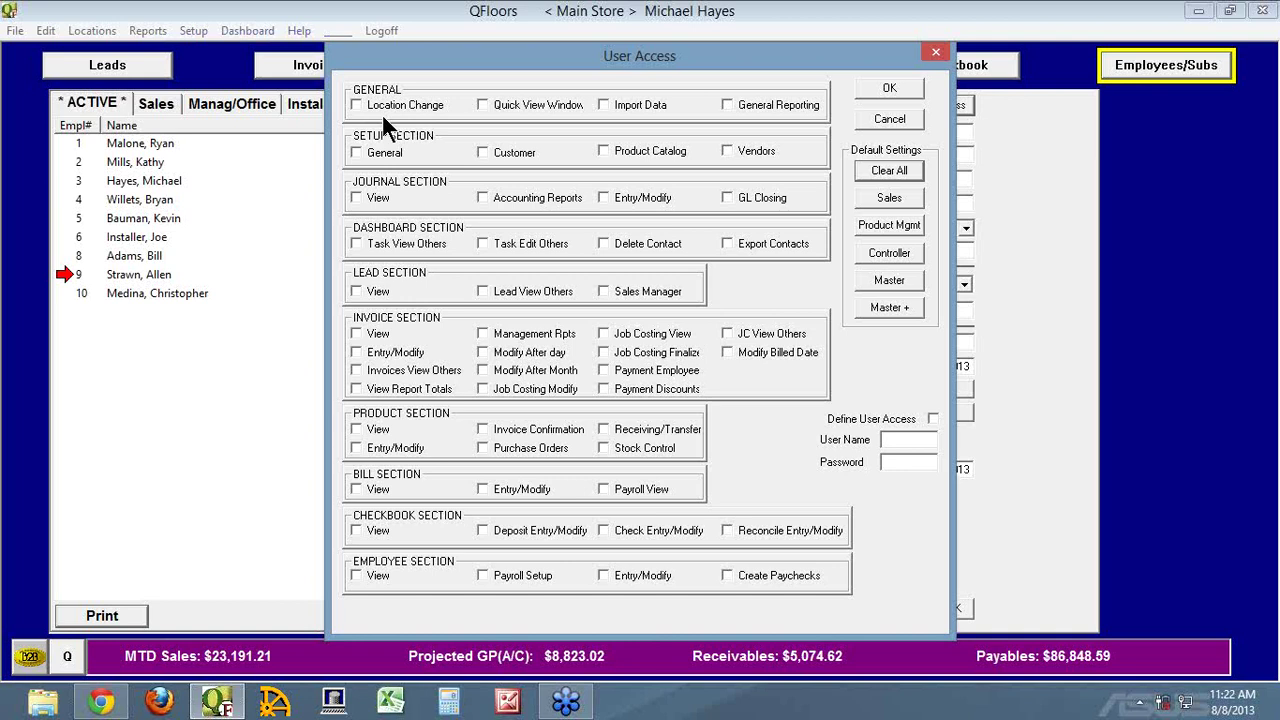
pyautogui.click(866, 116)
pyautogui.click(77, 31)
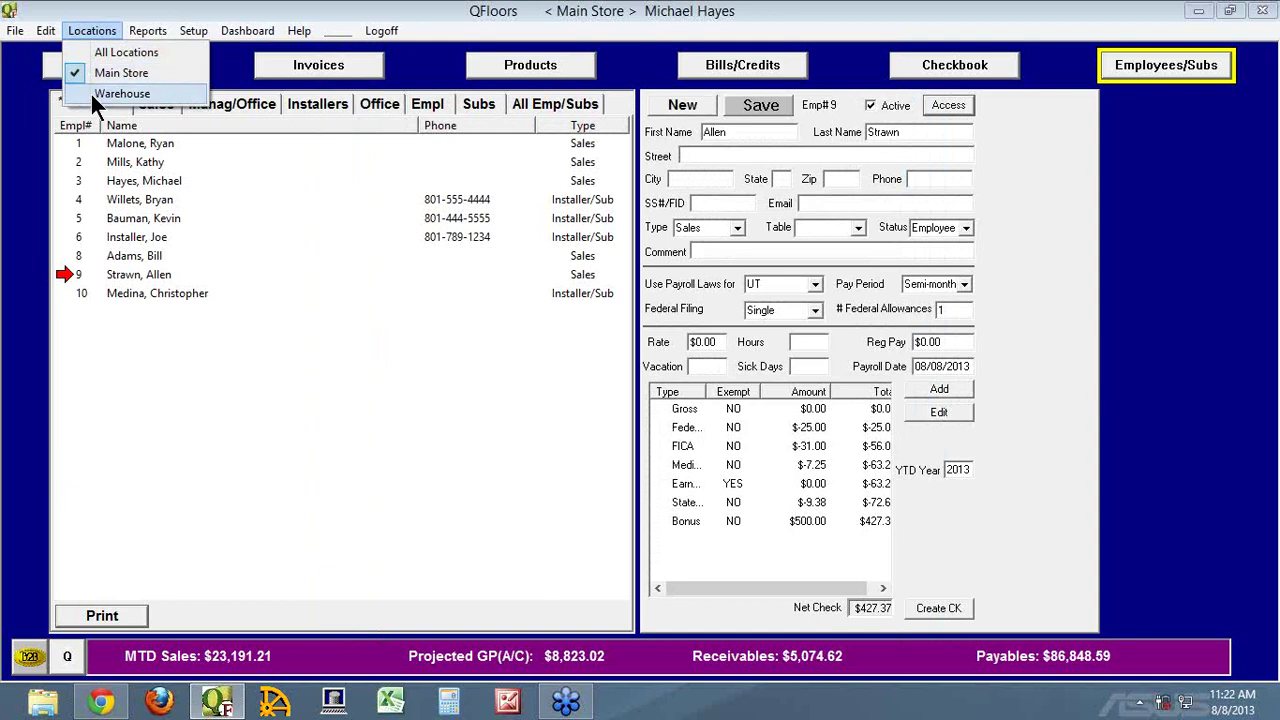
# View invoices under the Warehouse location, switch back to Main Store, and return to employees
pyautogui.click(320, 67)
pyautogui.click(80, 30)
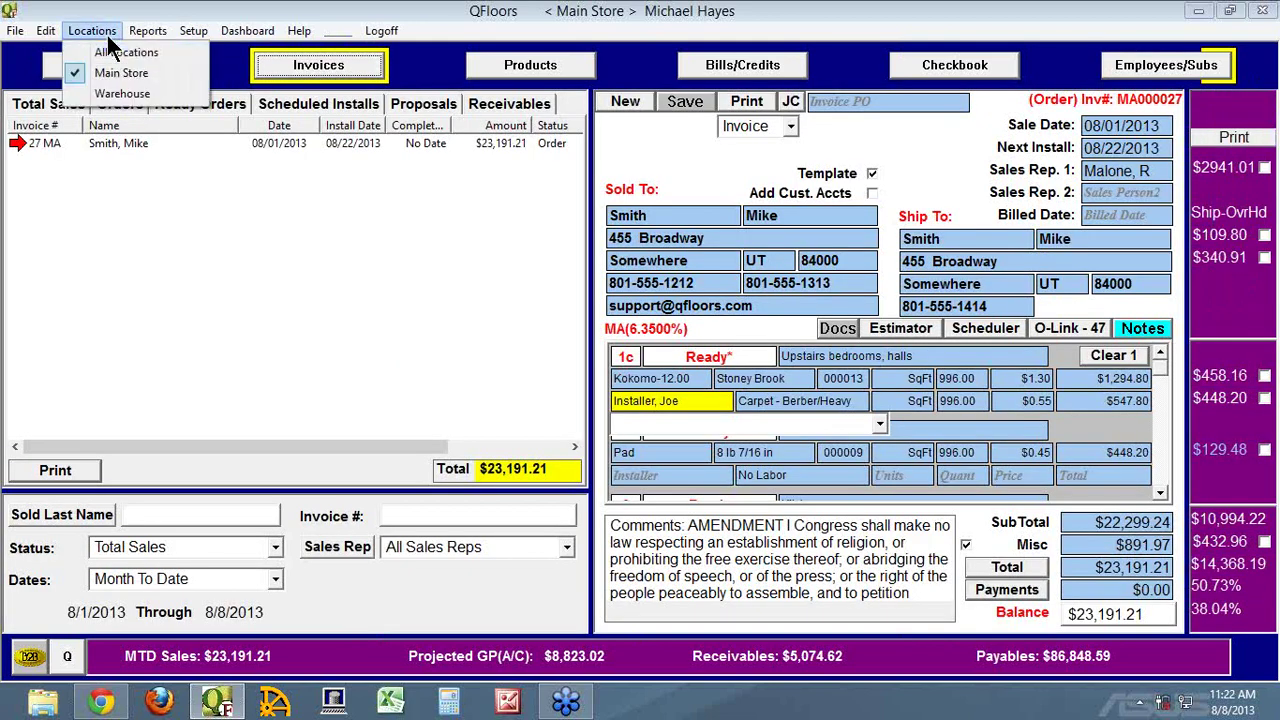
pyautogui.click(86, 95)
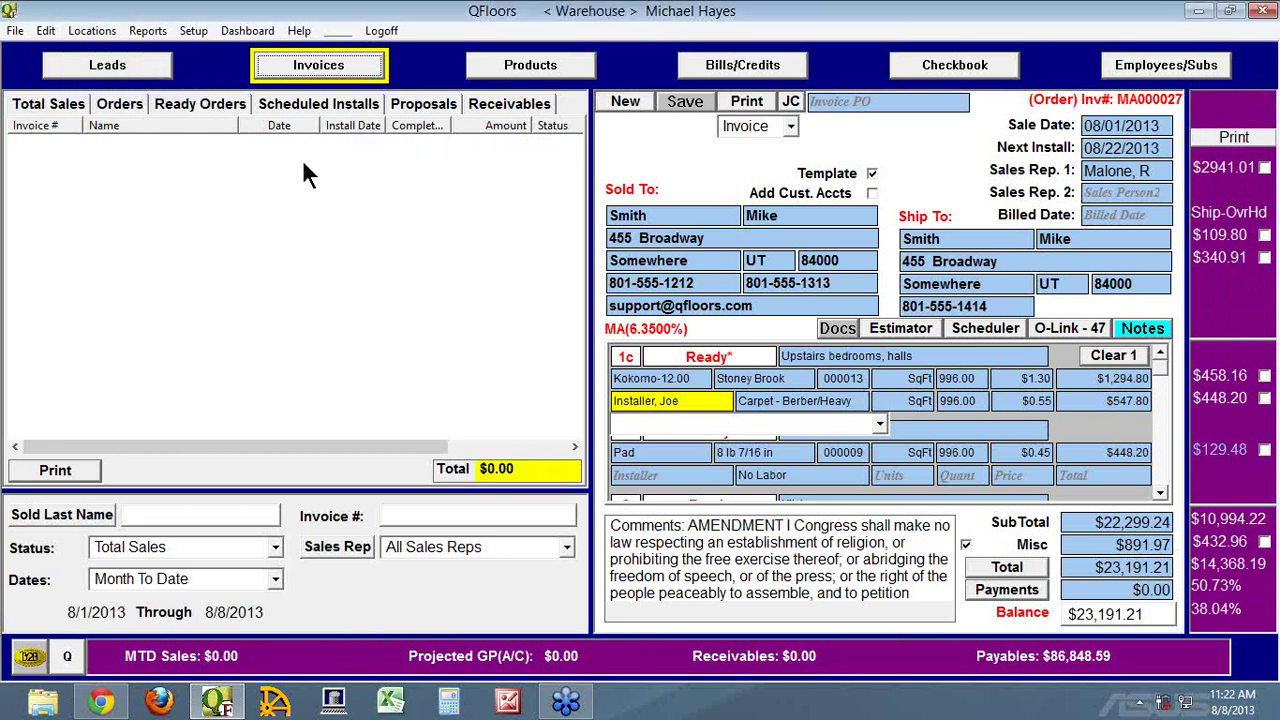
pyautogui.click(92, 30)
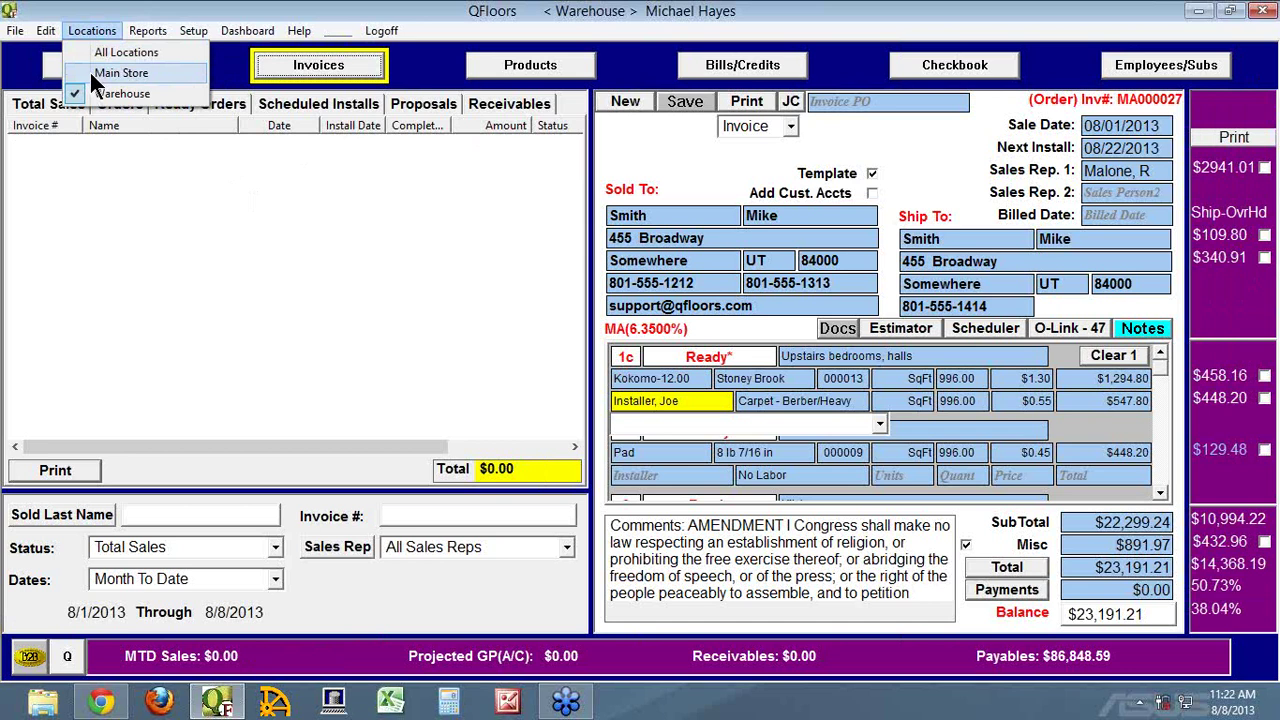
pyautogui.click(89, 71)
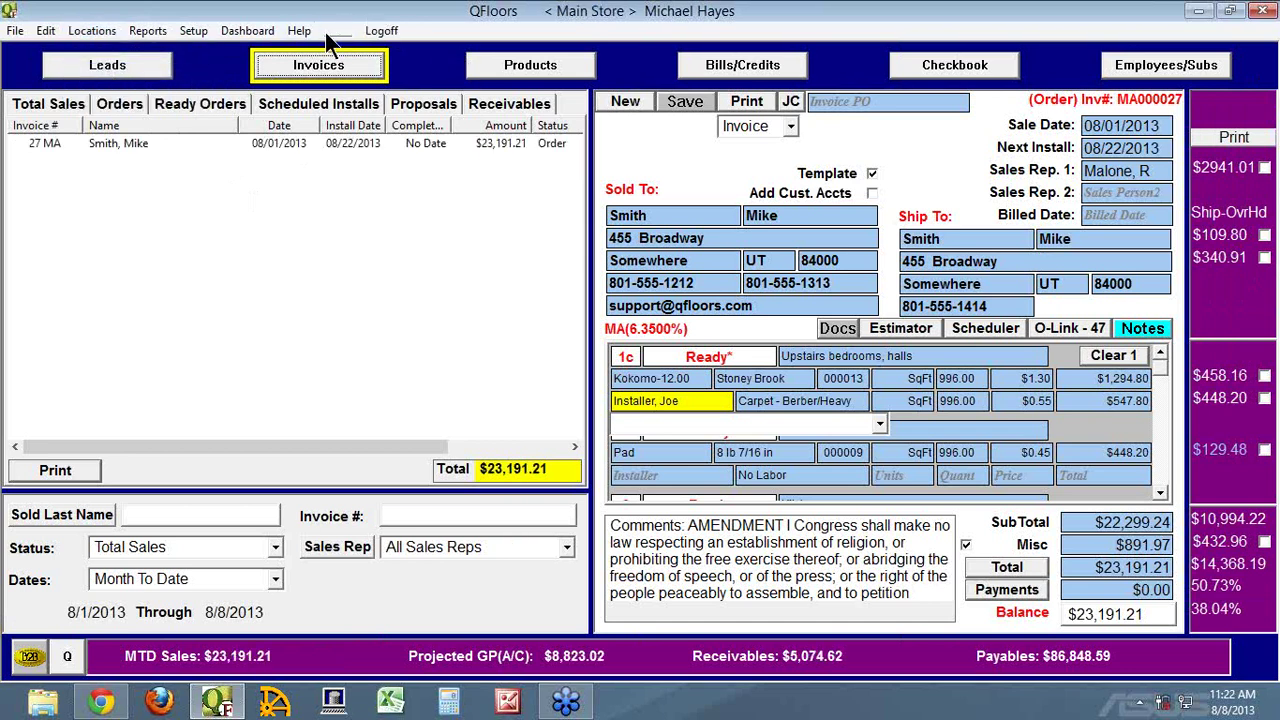
pyautogui.click(1178, 76)
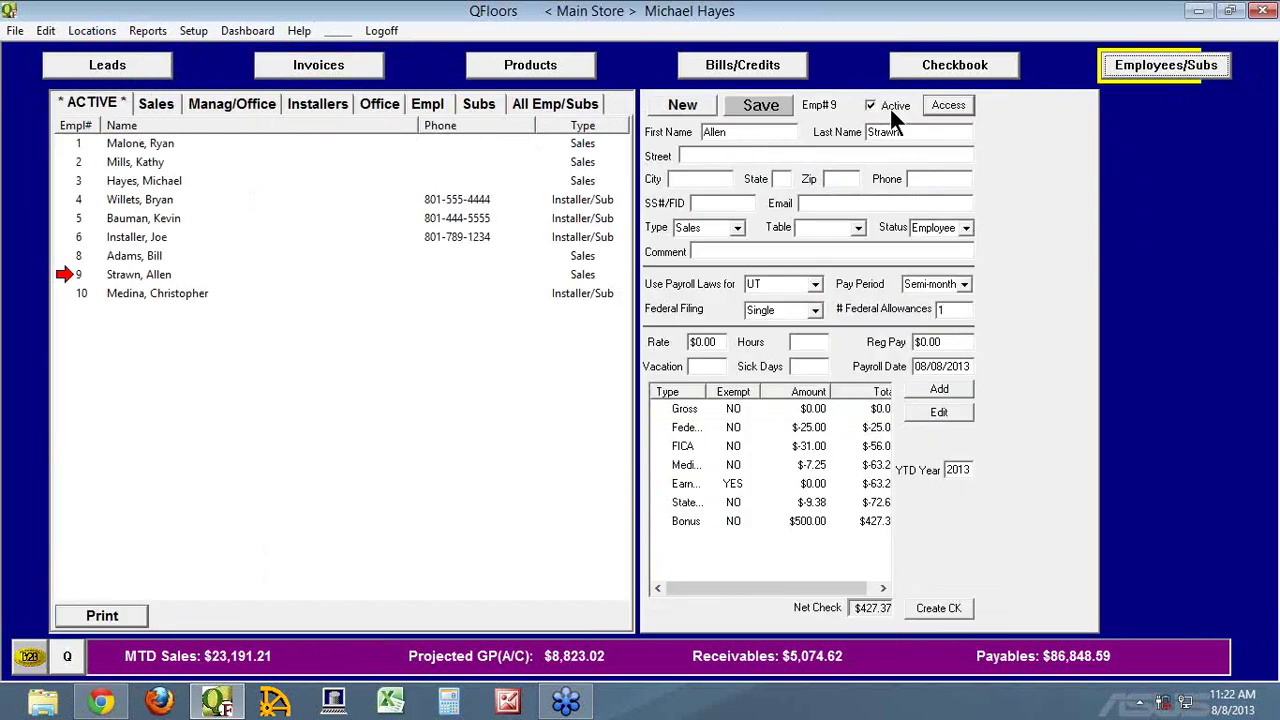
# Review employee 9's user access permissions and File > Import > CSV options, then open File Explorer
pyautogui.click(942, 105)
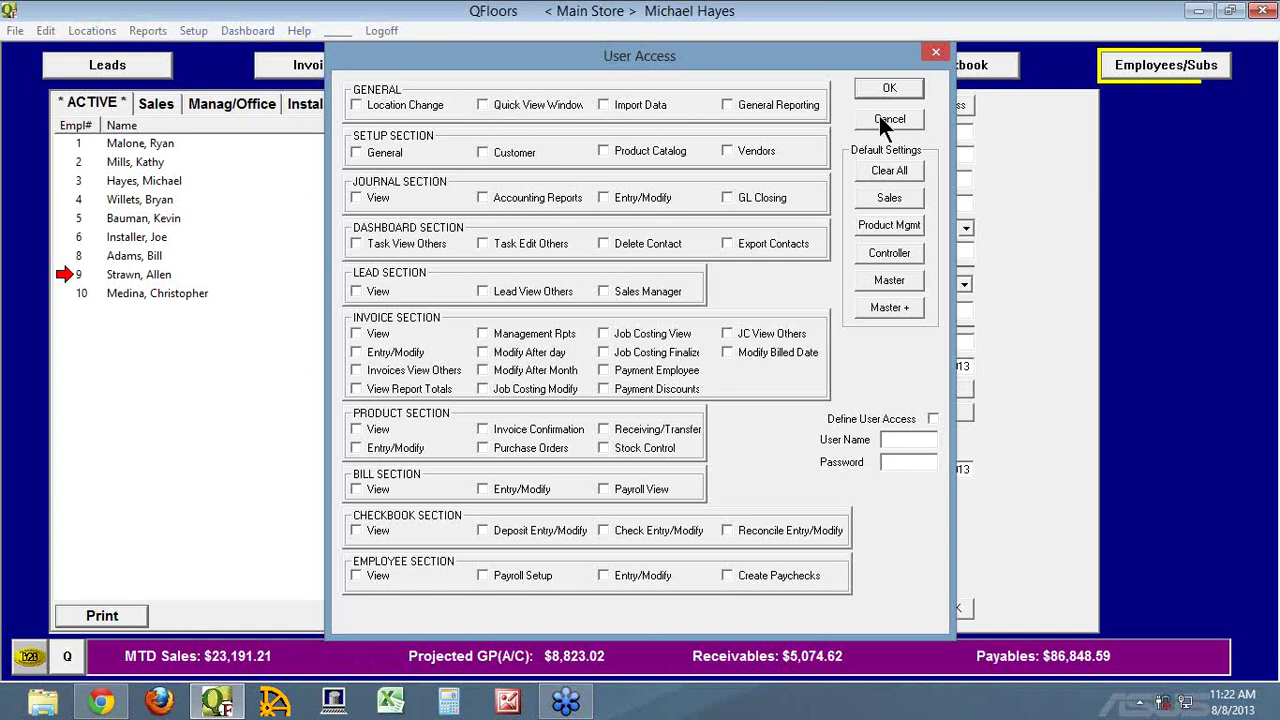
pyautogui.click(884, 119)
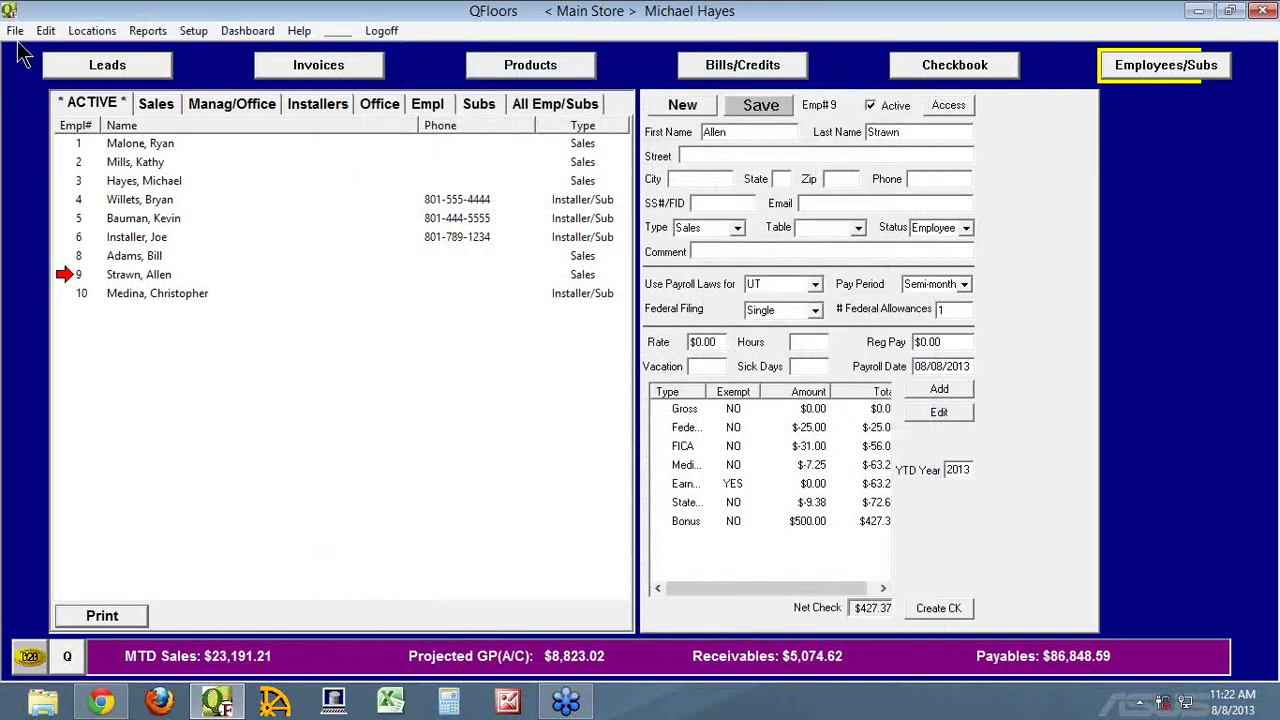
pyautogui.click(15, 30)
pyautogui.moveTo(52, 140)
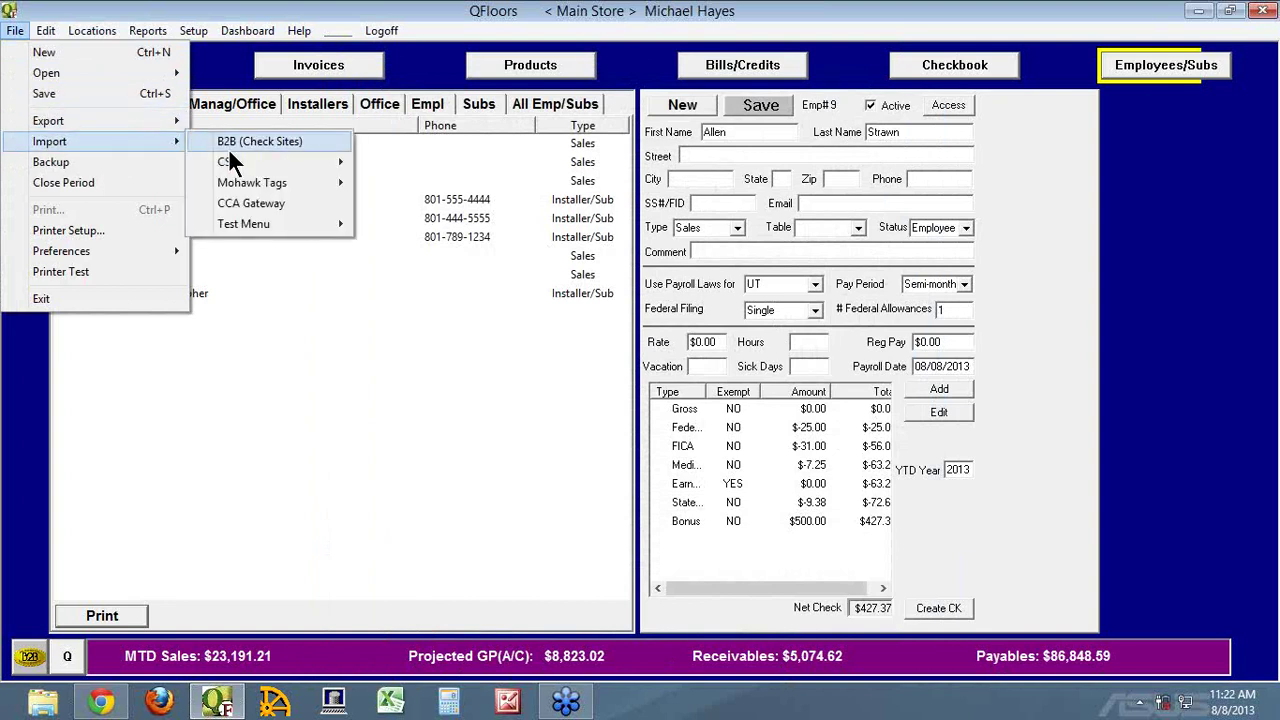
pyautogui.moveTo(252, 163)
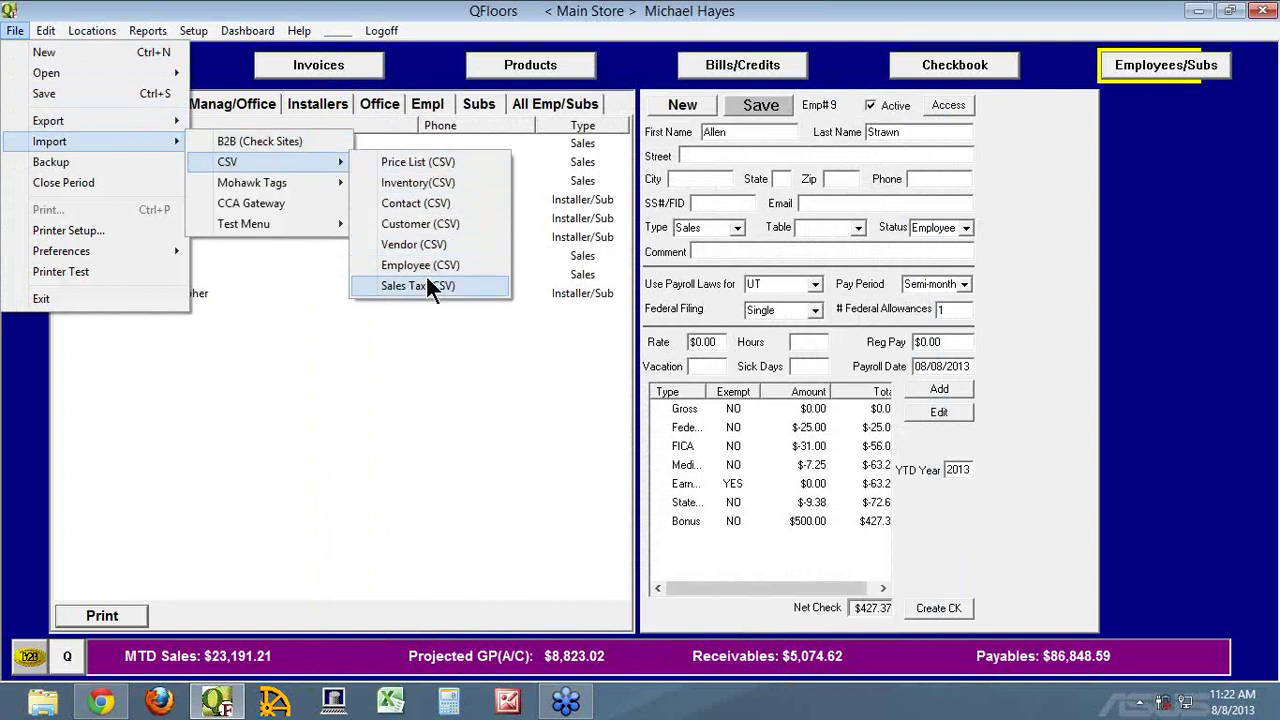
pyautogui.click(415, 182)
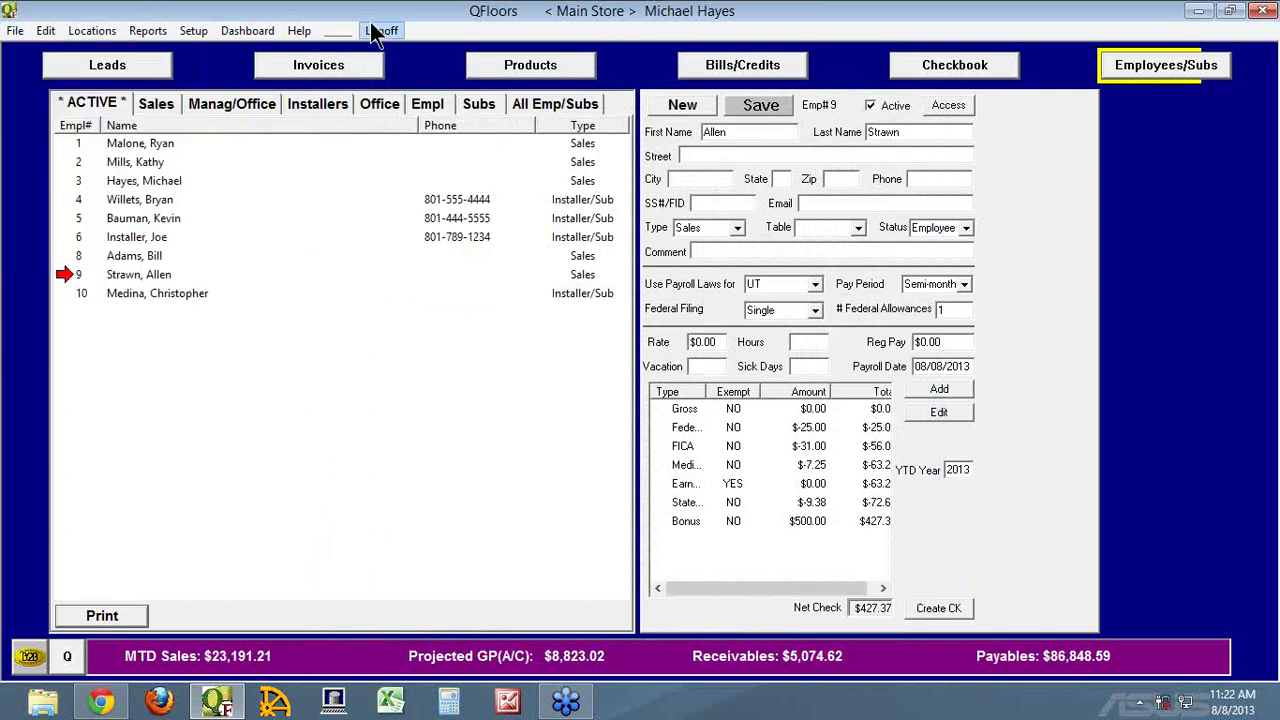
pyautogui.click(947, 106)
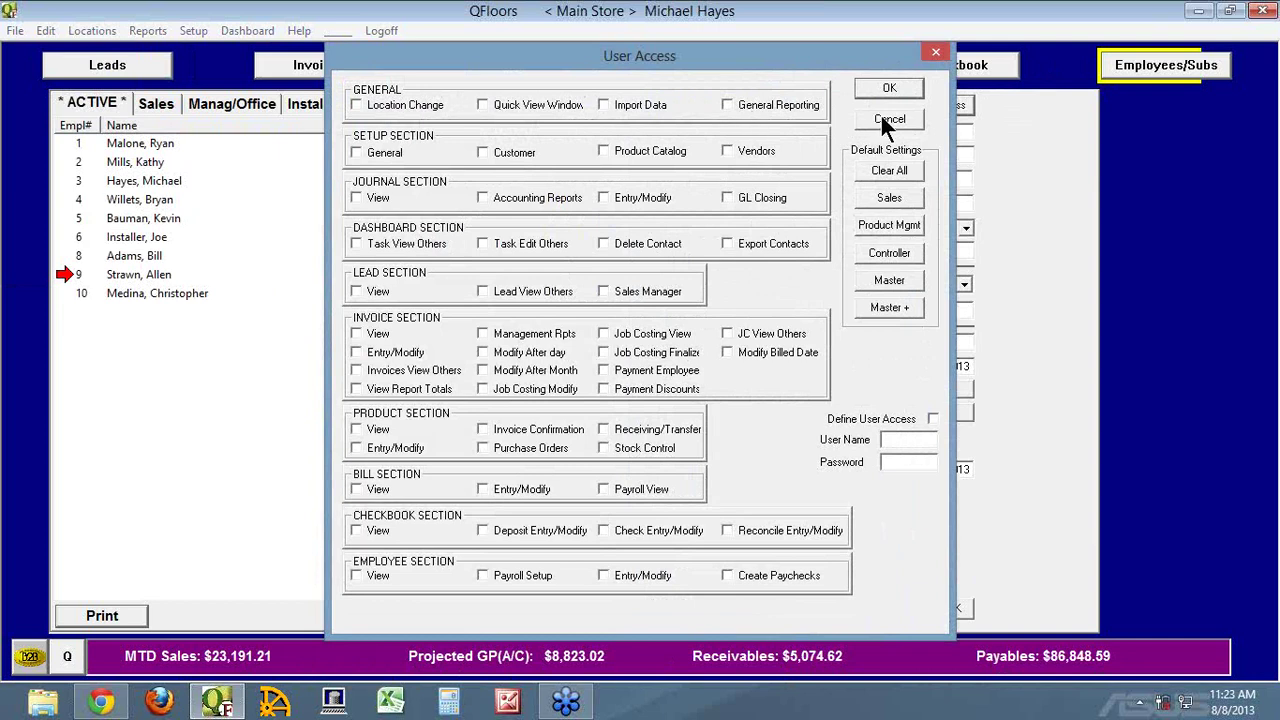
pyautogui.click(42, 703)
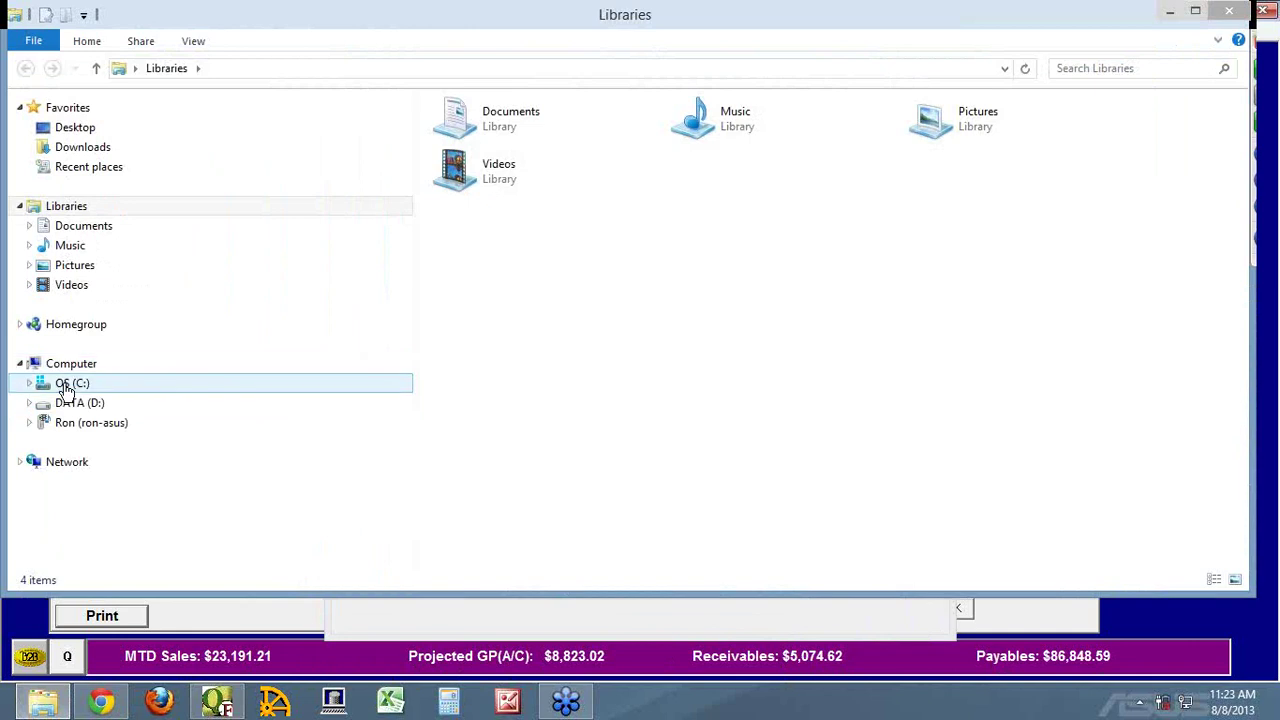
# Browse the FTSERVER share to Support > App Notes In Progress and open User Access Settings.doc
pyautogui.click(236, 72)
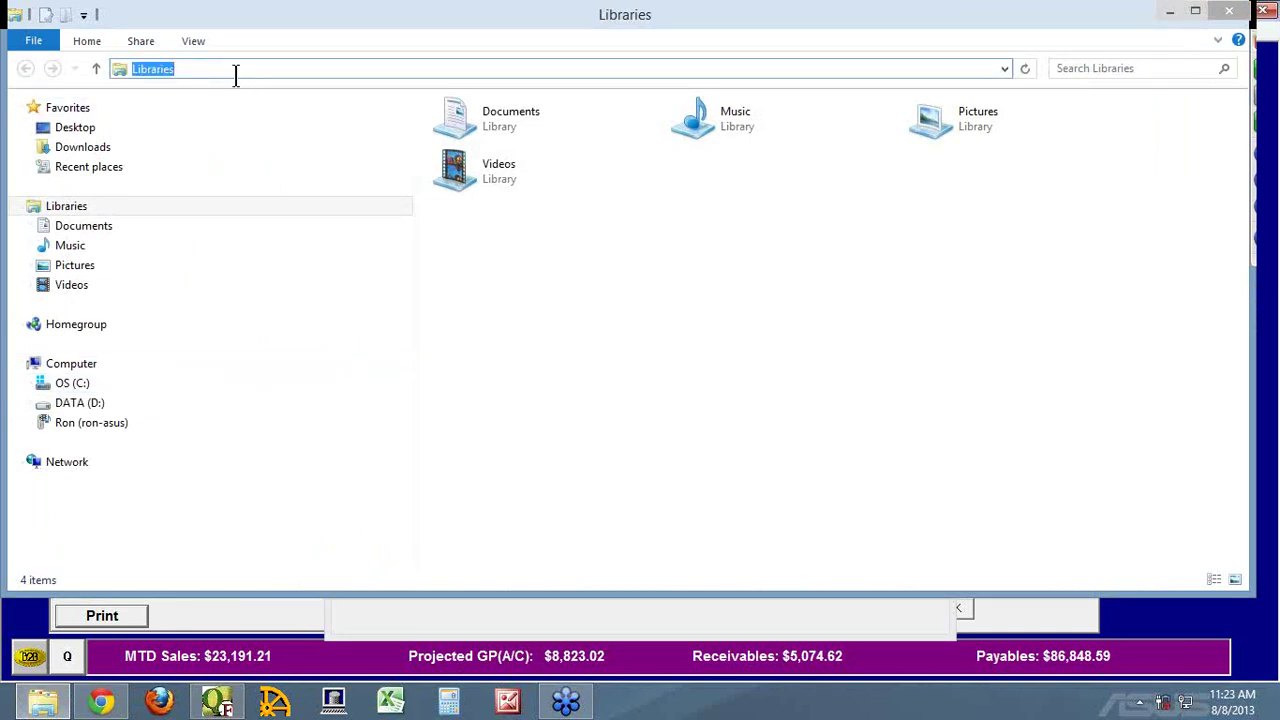
pyautogui.write('\\\\')
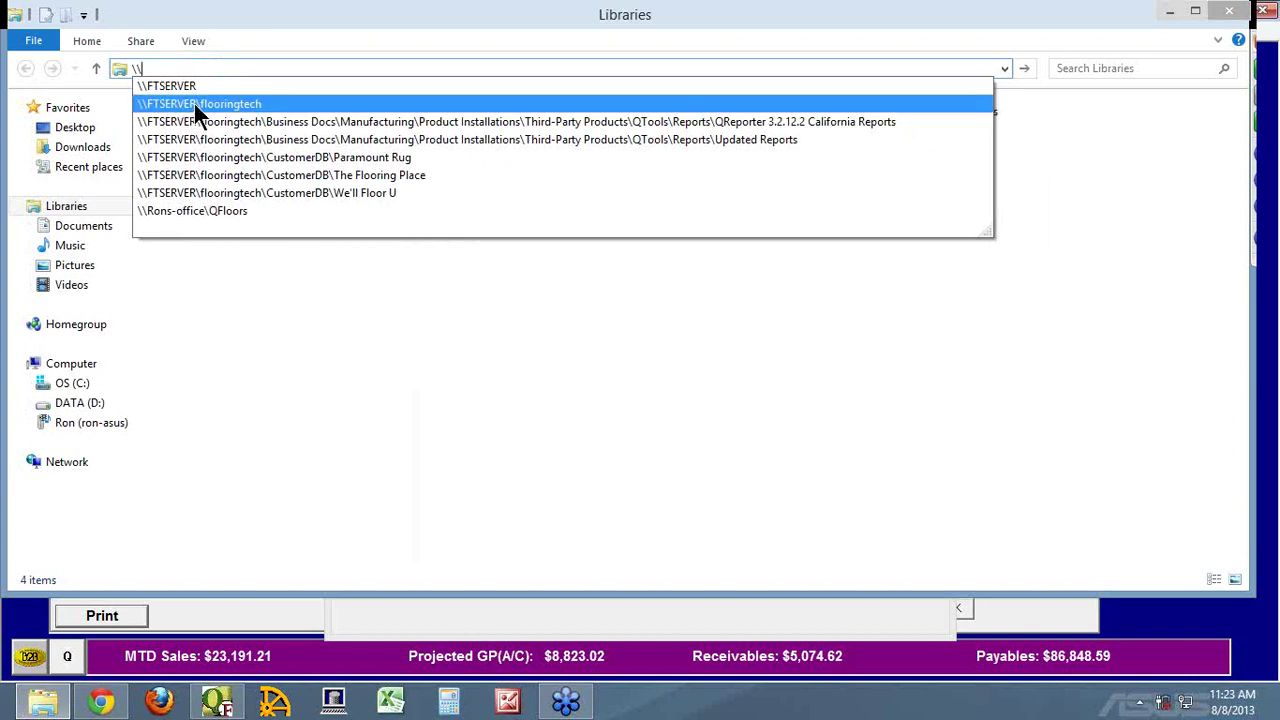
pyautogui.click(215, 104)
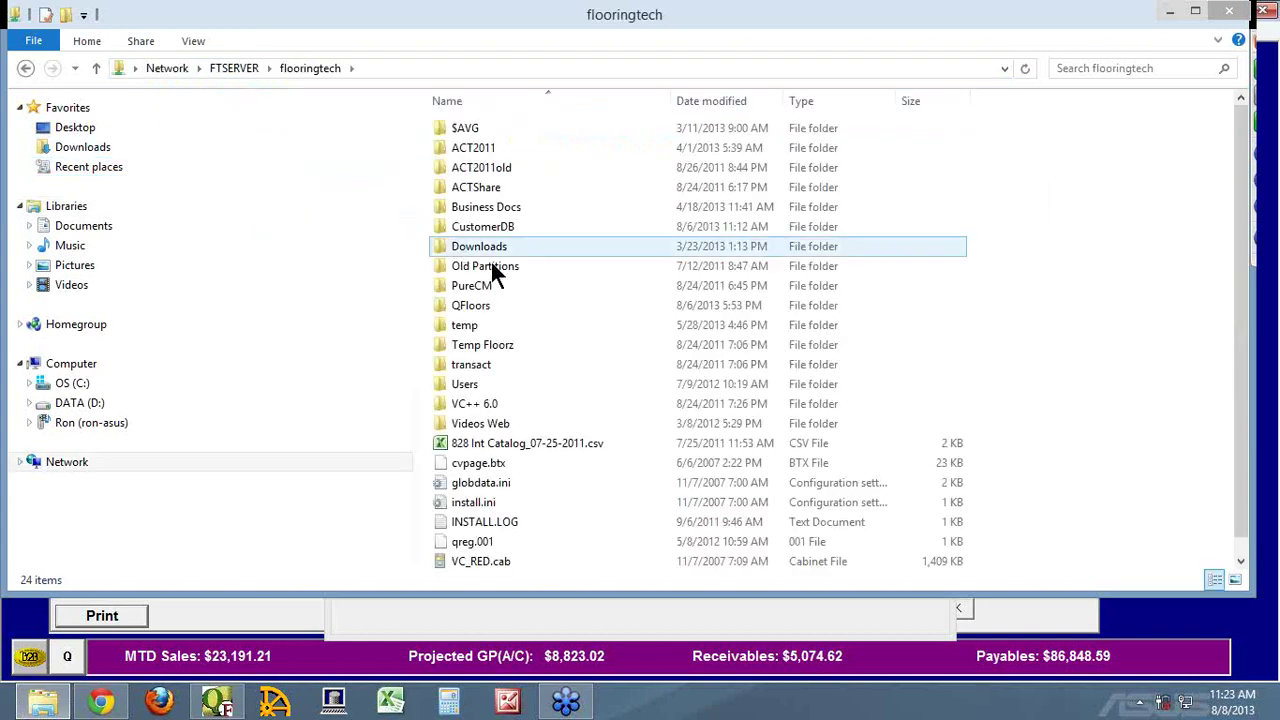
pyautogui.doubleClick(452, 203)
pyautogui.doubleClick(457, 208)
pyautogui.doubleClick(472, 129)
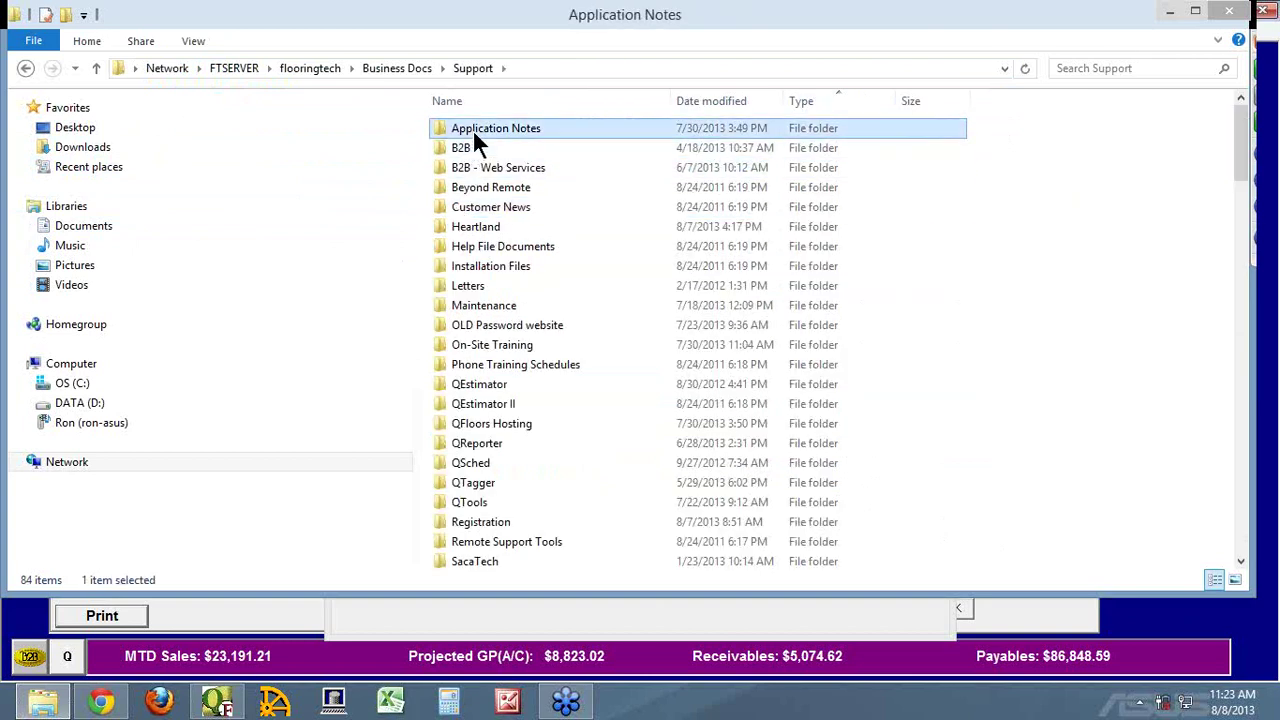
pyautogui.doubleClick(490, 132)
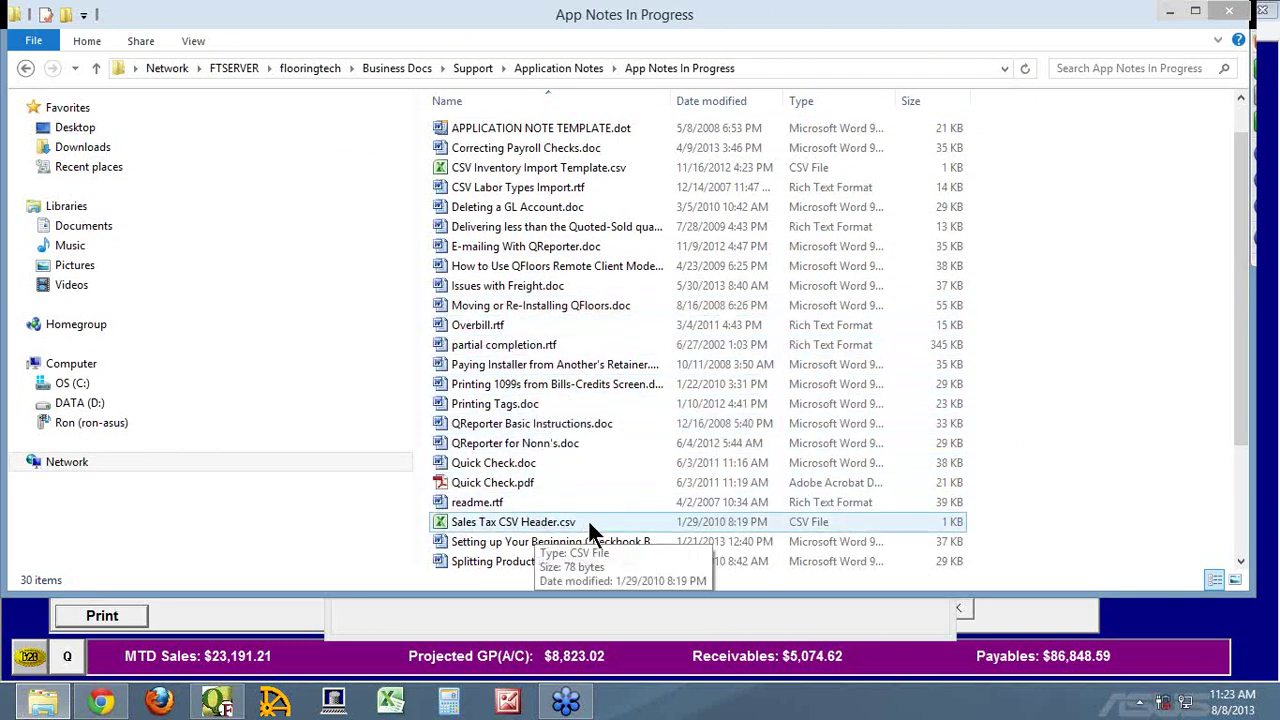
pyautogui.scroll(-3, 588, 521)
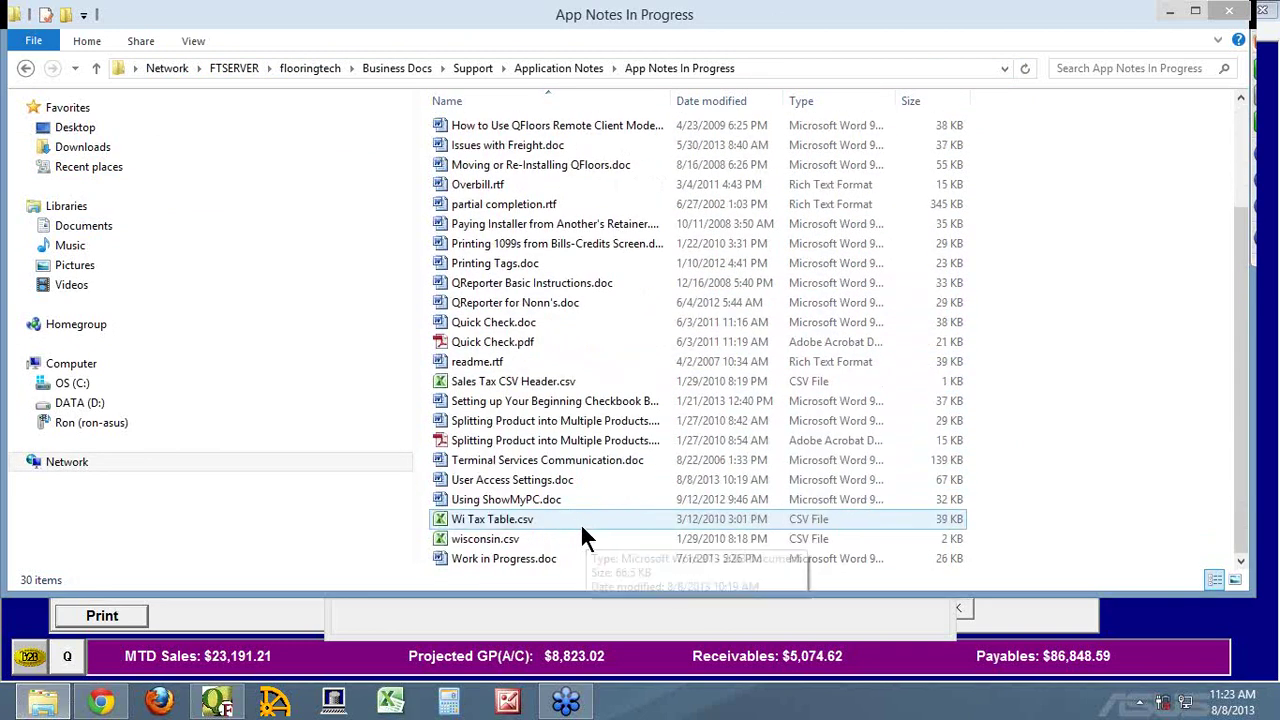
pyautogui.doubleClick(494, 479)
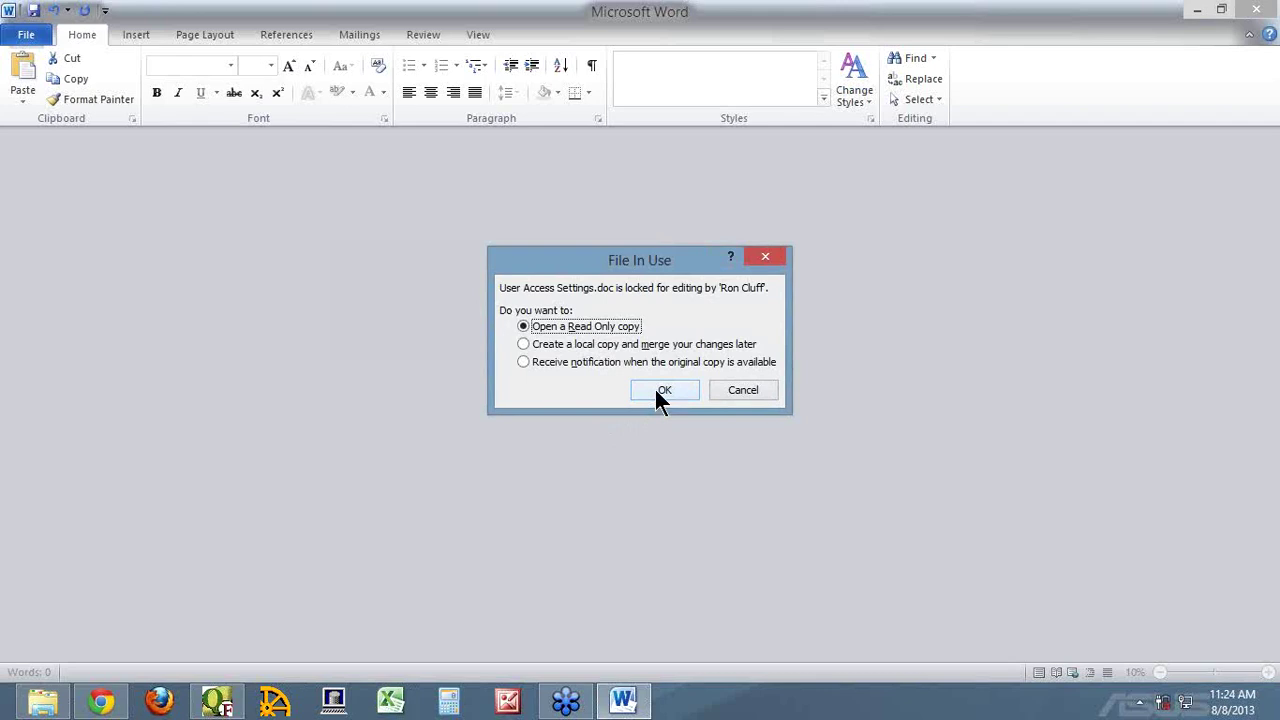
# Open User Access Settings.doc as a read-only copy in Word
pyautogui.click(660, 390)
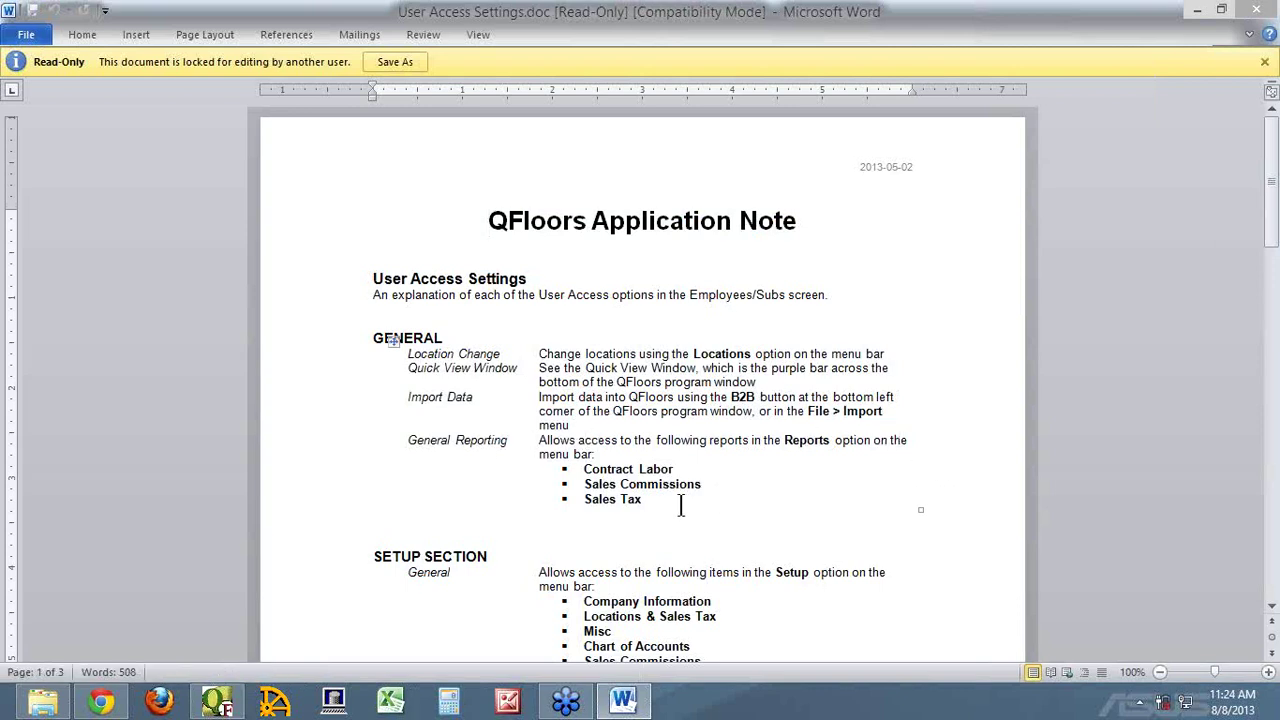
# Scroll through the General and Setup sections of the note, then return to QFloors' User Access window
pyautogui.scroll(-4, 823, 507)
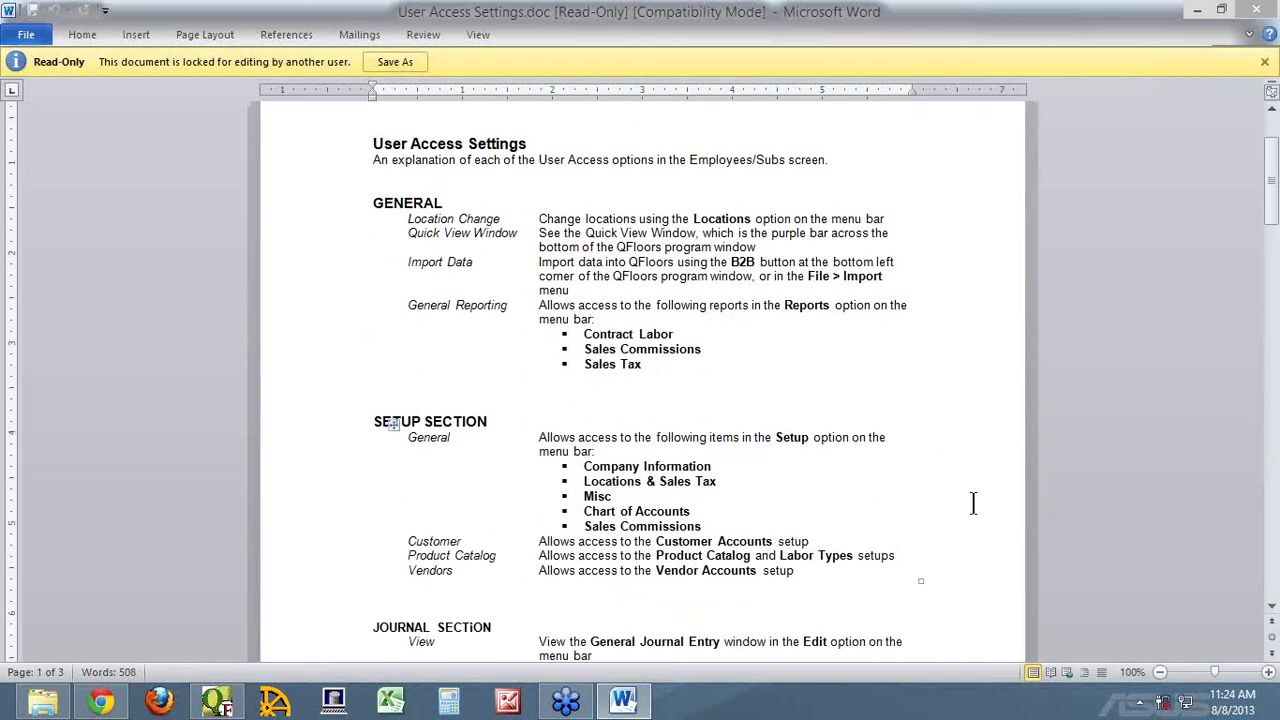
pyautogui.scroll(-1, 990, 503)
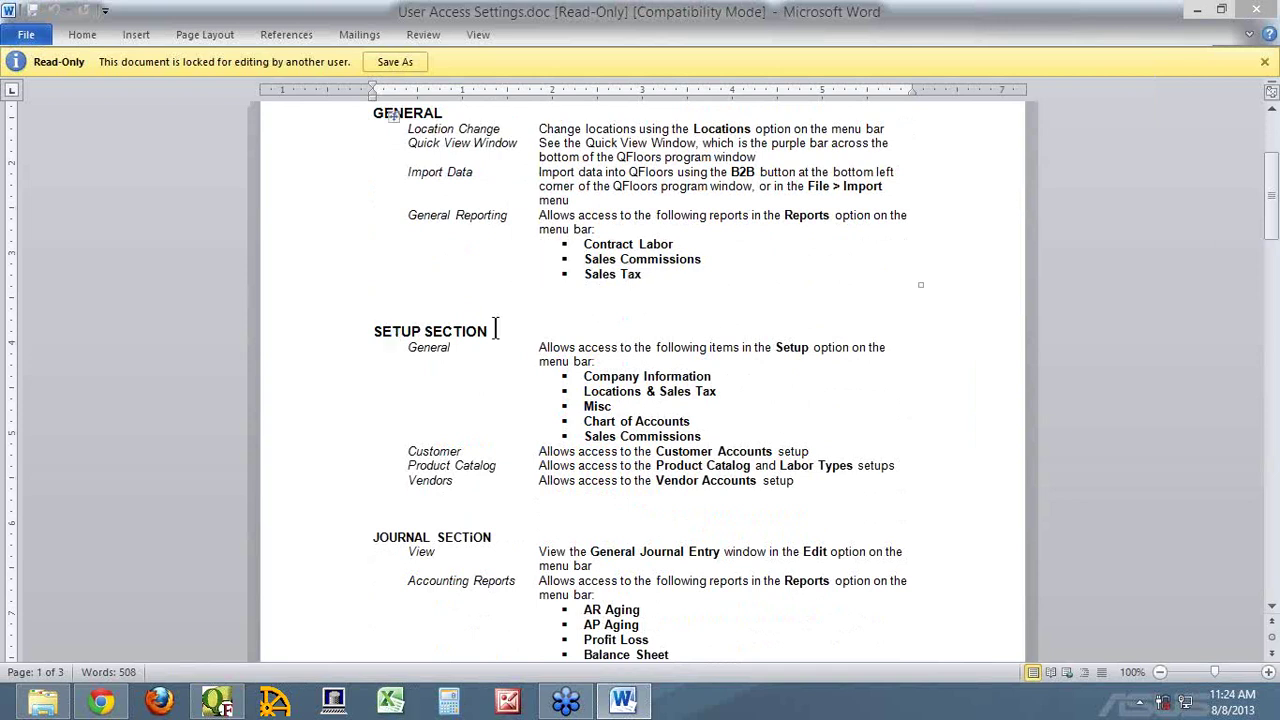
pyautogui.click(217, 700)
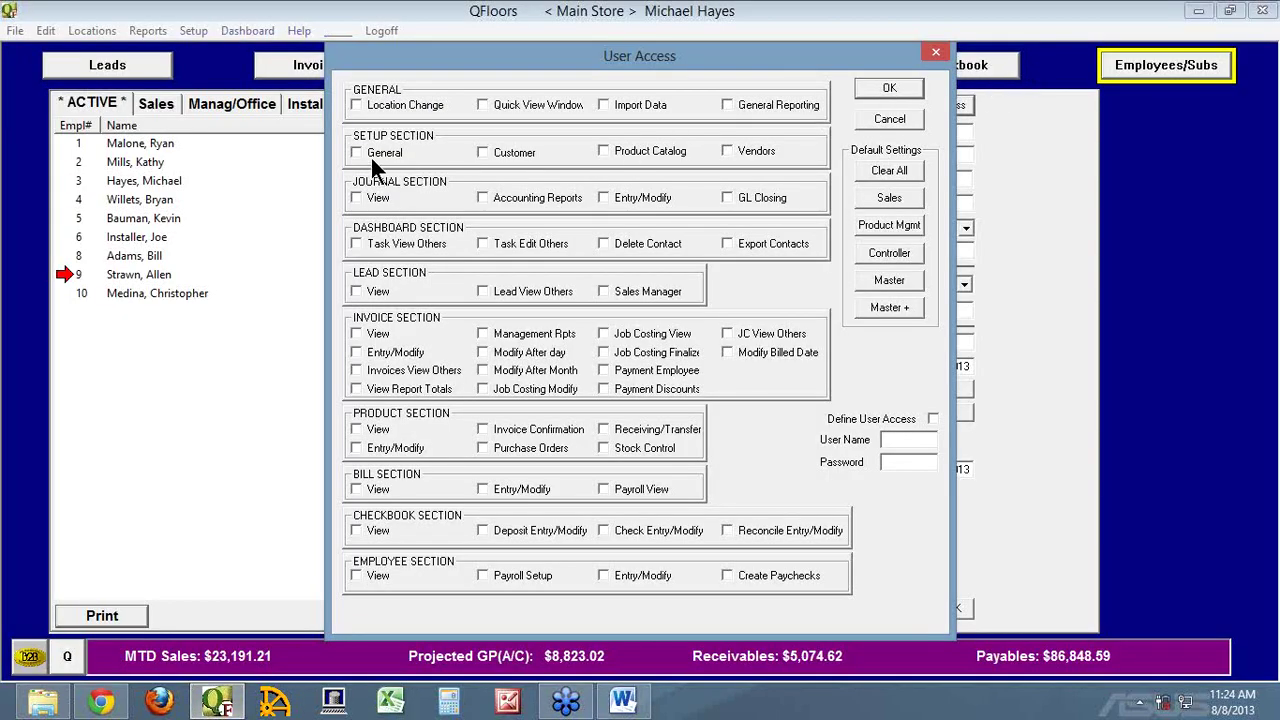
# Compare employee 9's User Access window against the Word settings note
pyautogui.click(624, 702)
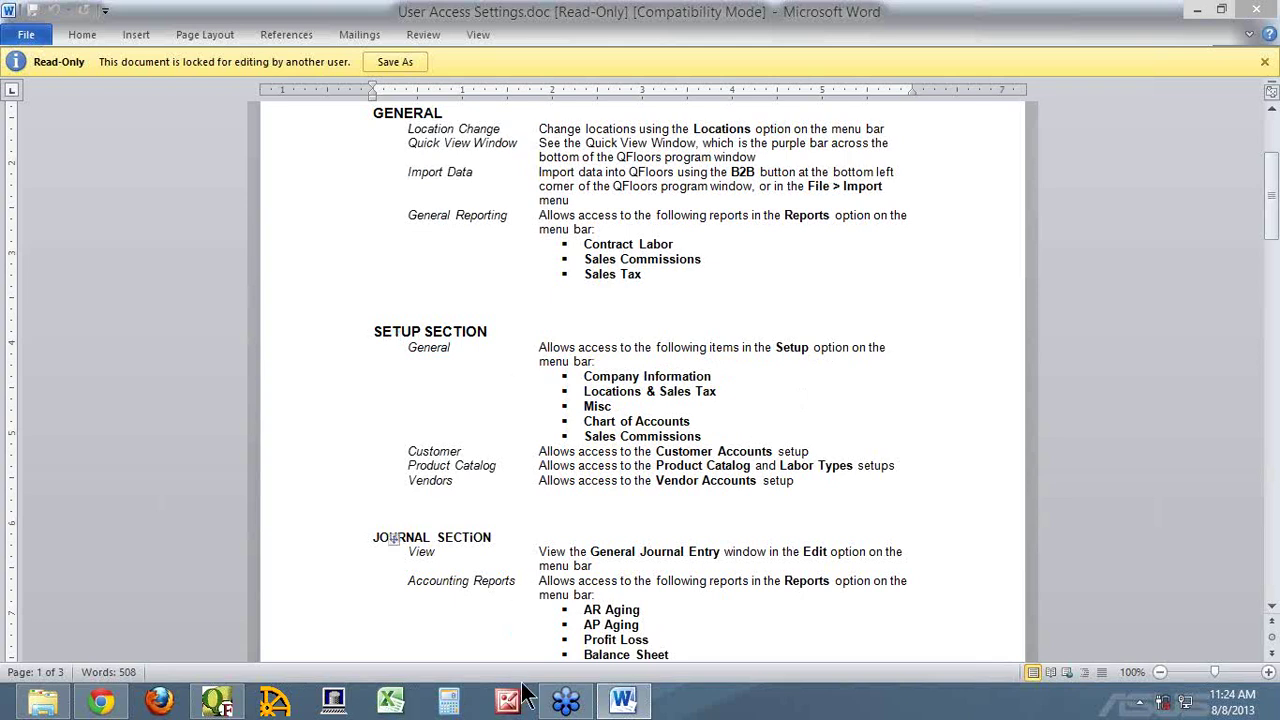
pyautogui.click(216, 704)
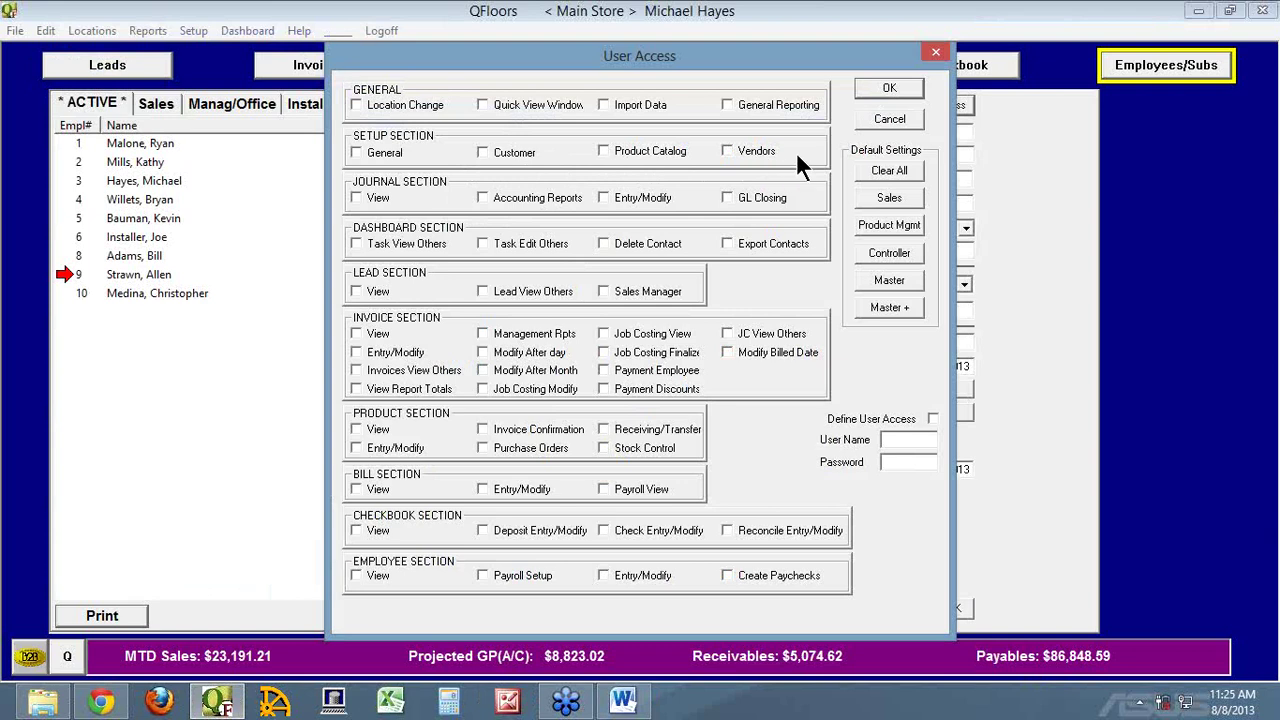
pyautogui.click(623, 700)
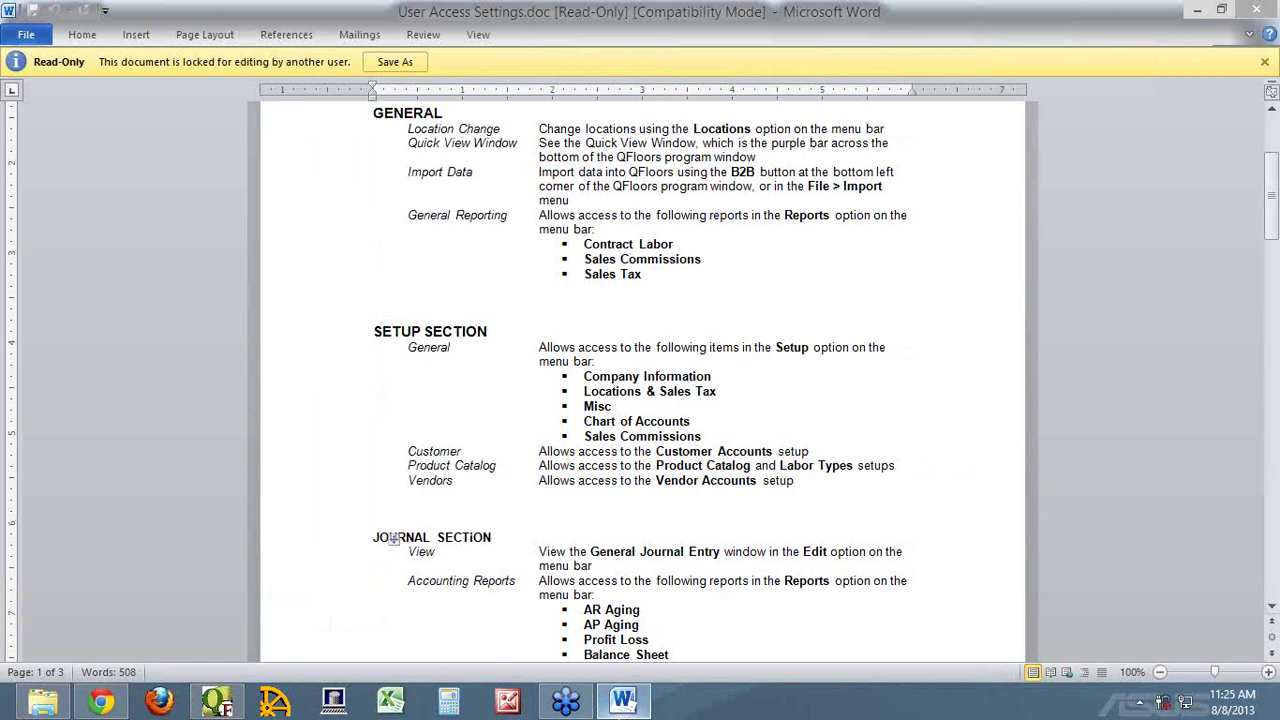
pyautogui.hotkey('alt', 'Tab')
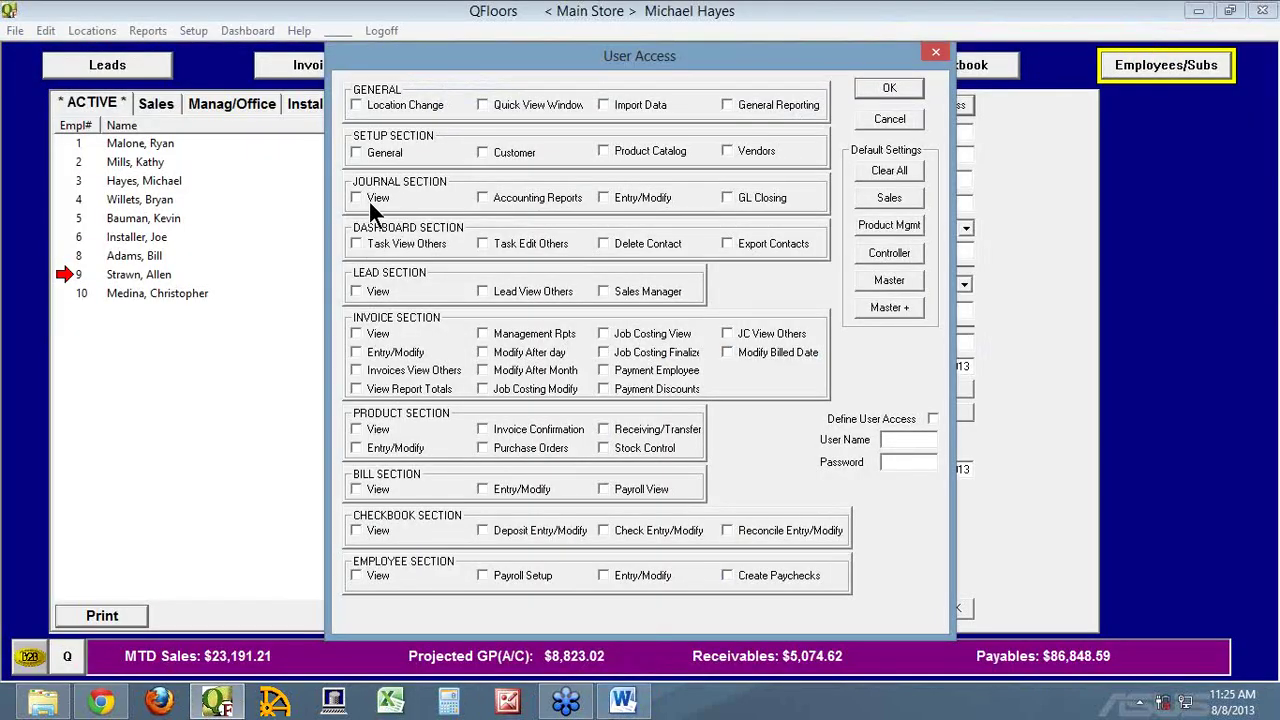
# Cancel User Access, show General Journal Entry in the Edit menu, reopen Access, and return to Word
pyautogui.click(900, 118)
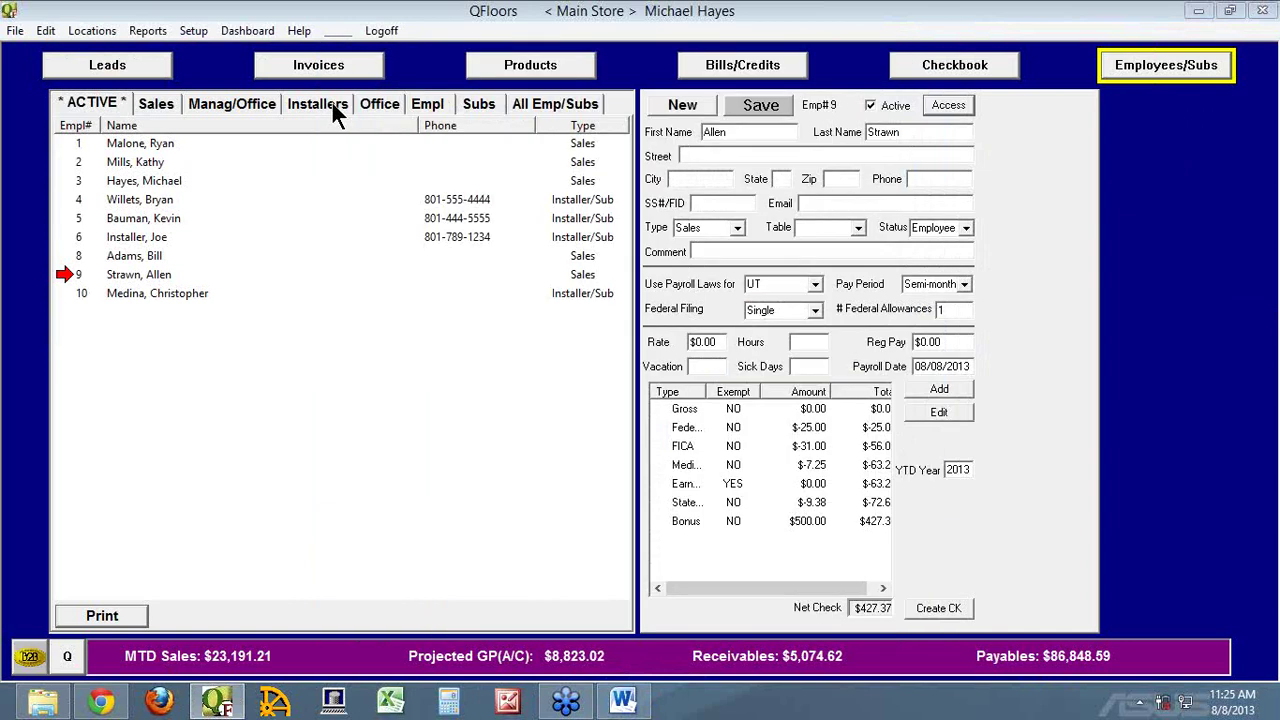
pyautogui.click(48, 33)
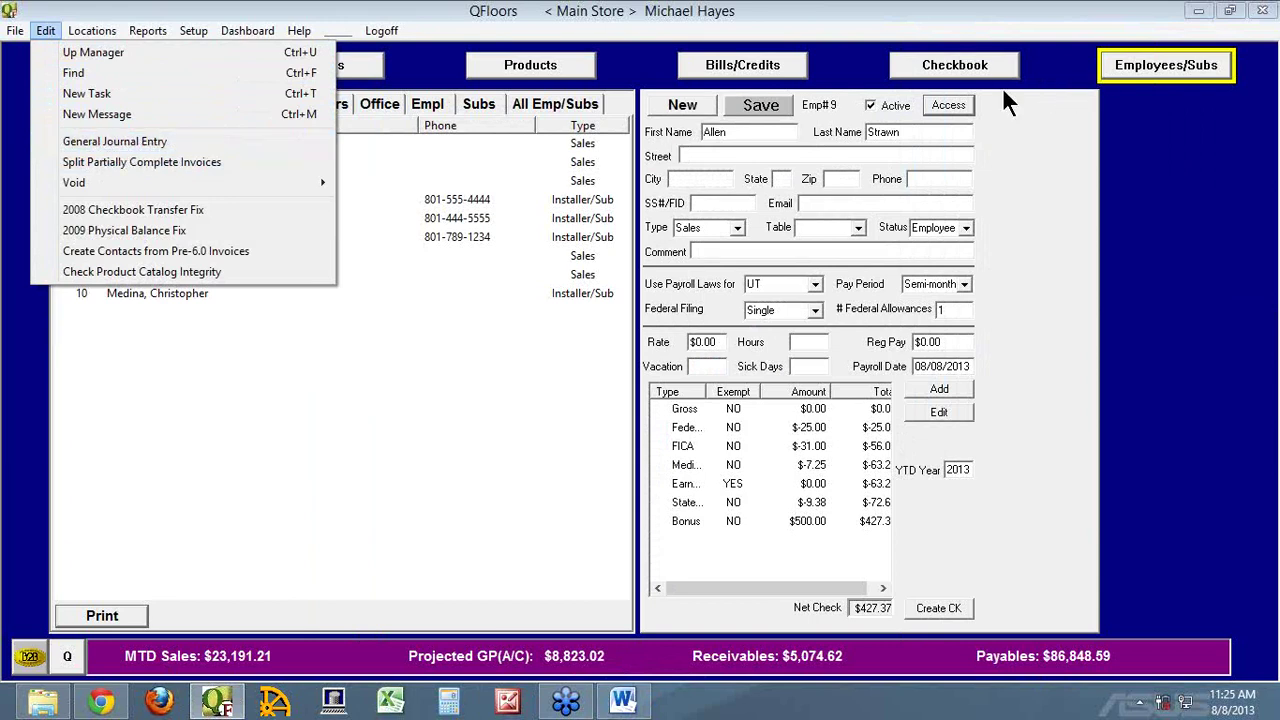
pyautogui.click(940, 105)
pyautogui.click(940, 105)
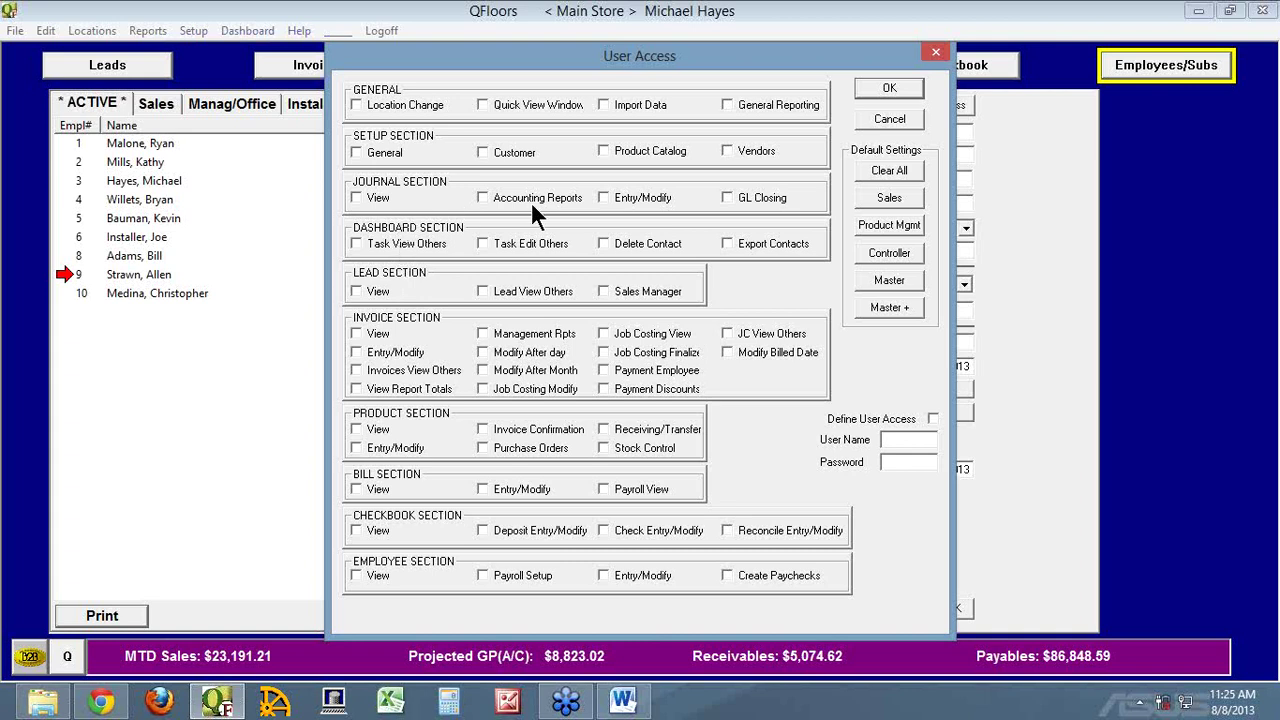
pyautogui.click(625, 703)
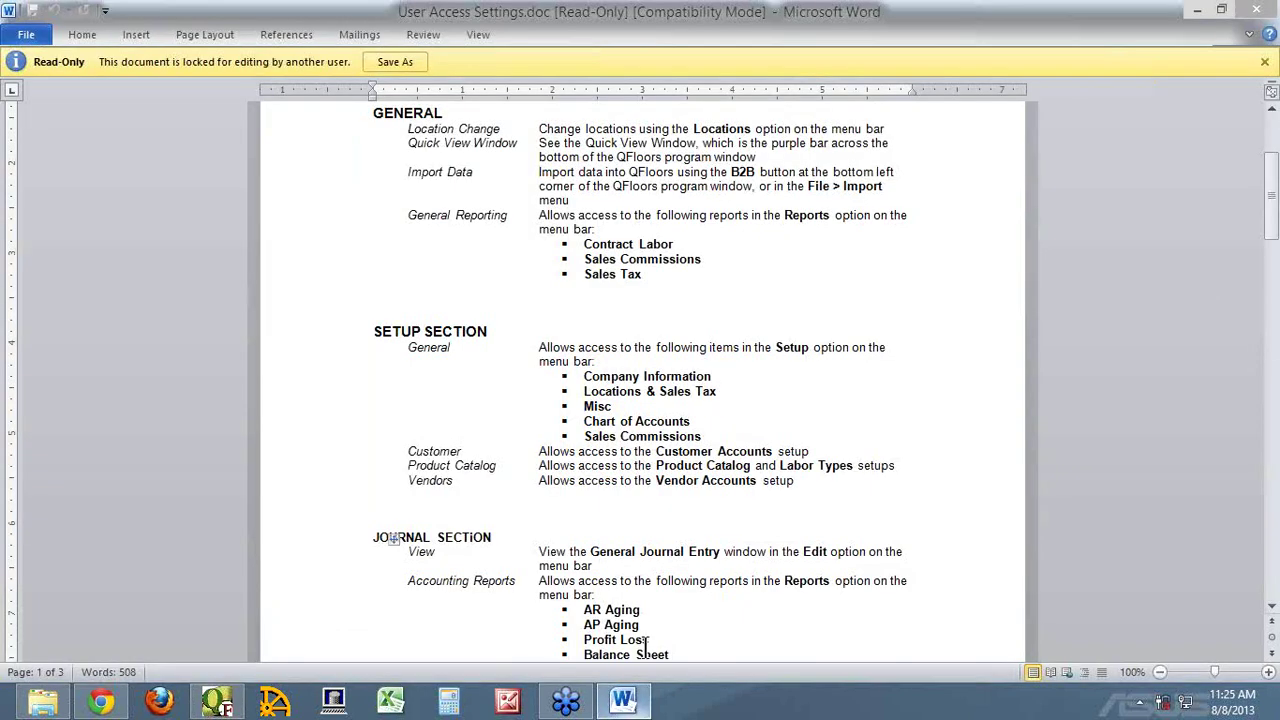
# Review the Journal Section from View to GL Closing, marking Accounting Reports, then return to QFloors
pyautogui.scroll(-4, 918, 415)
pyautogui.scroll(2, 899, 418)
pyautogui.scroll(1, 800, 380)
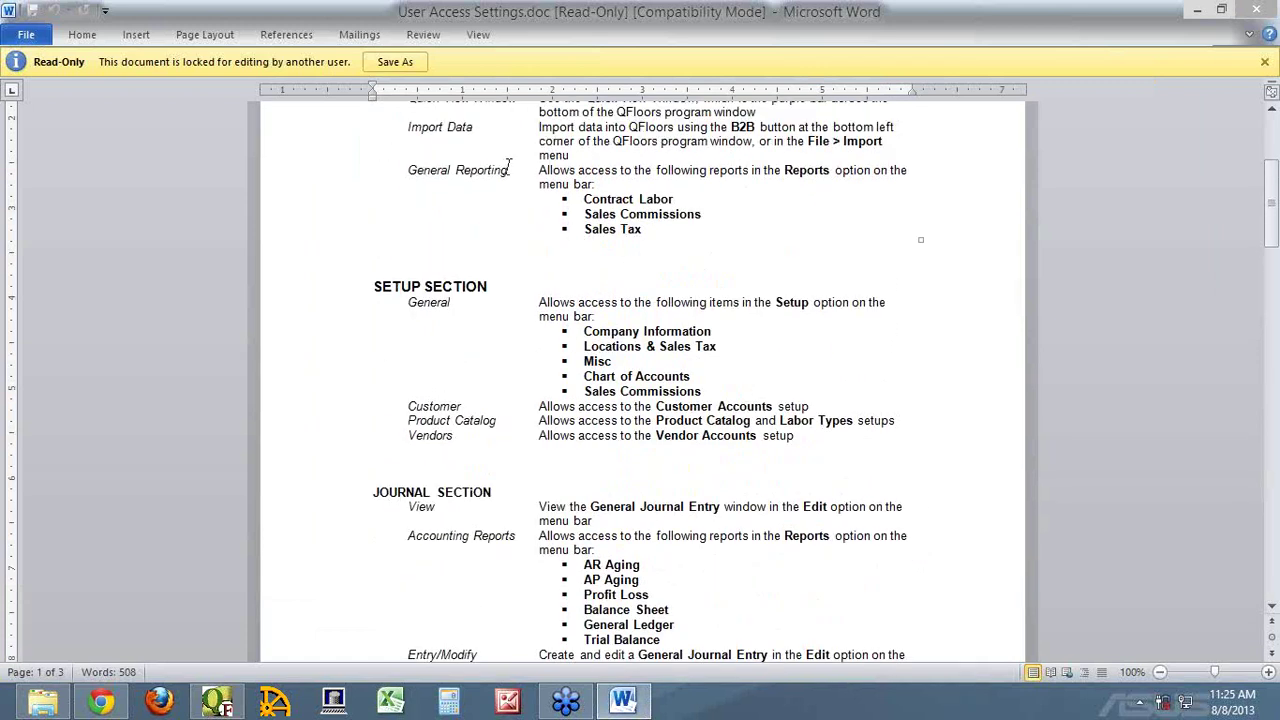
pyautogui.moveTo(507, 172); pyautogui.dragTo(406, 171)
pyautogui.scroll(-3, 650, 342)
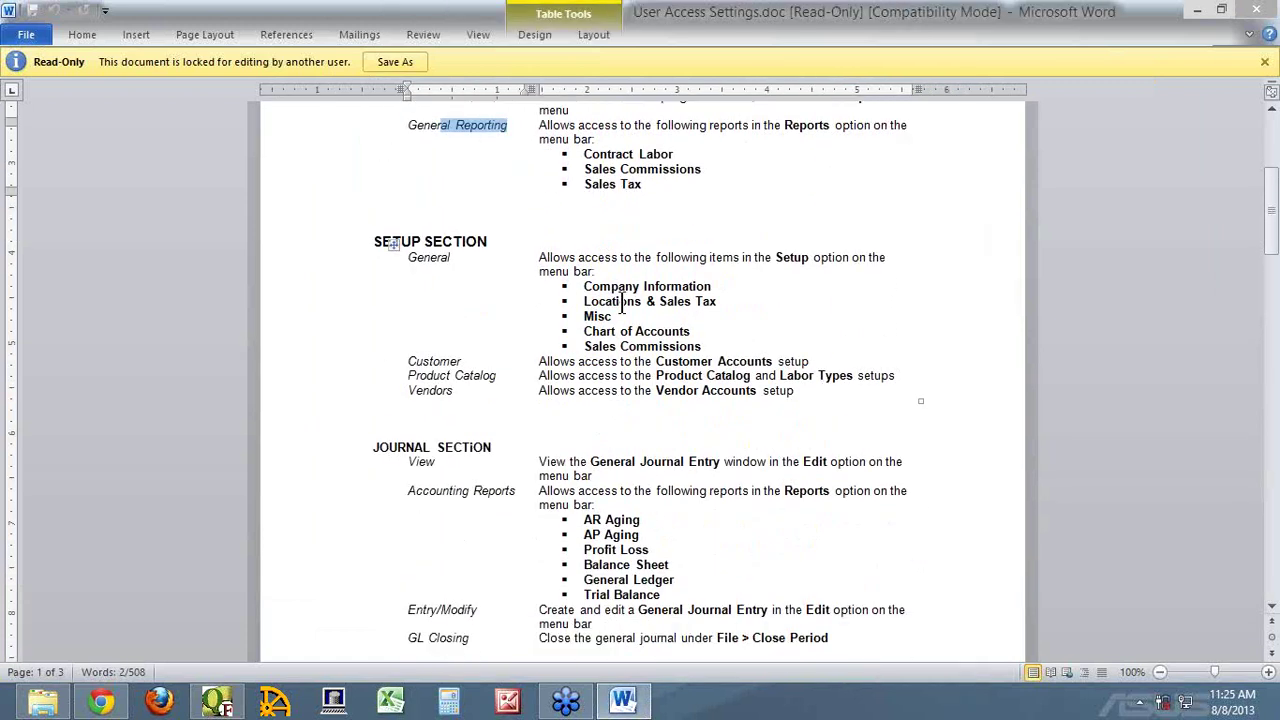
pyautogui.scroll(-1, 650, 342)
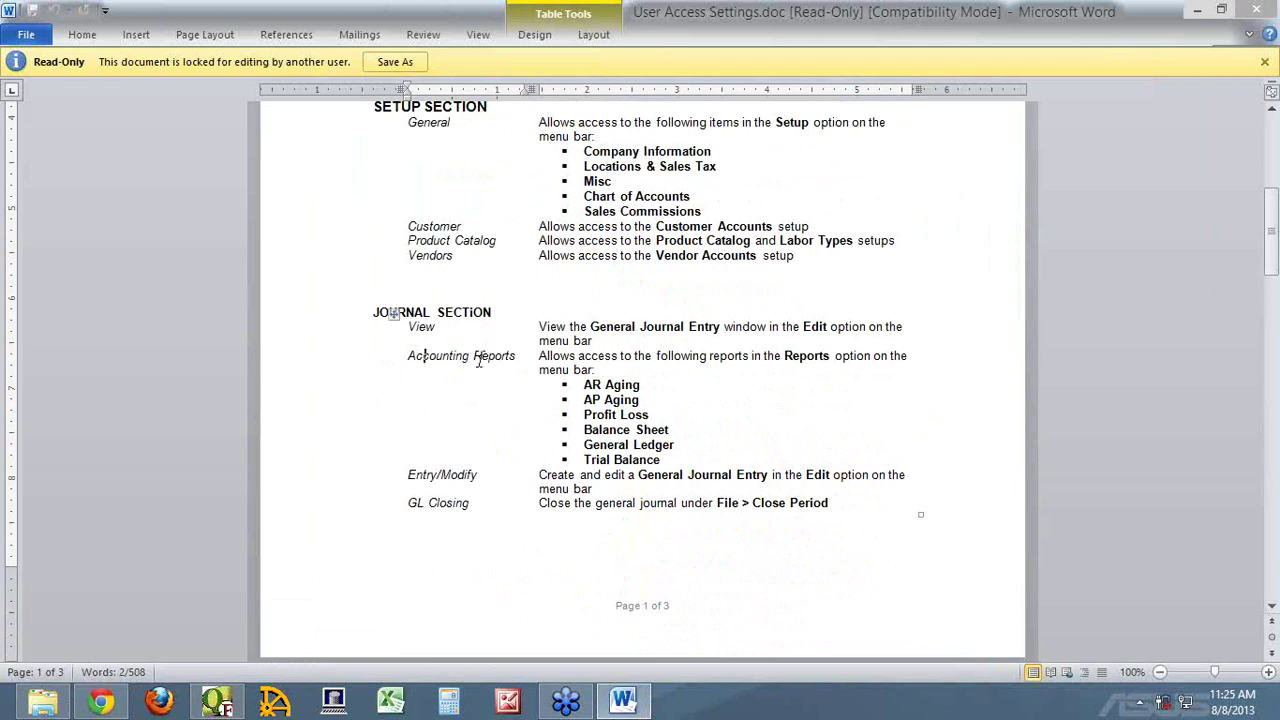
pyautogui.tripleClick(480, 358)
pyautogui.click(643, 386)
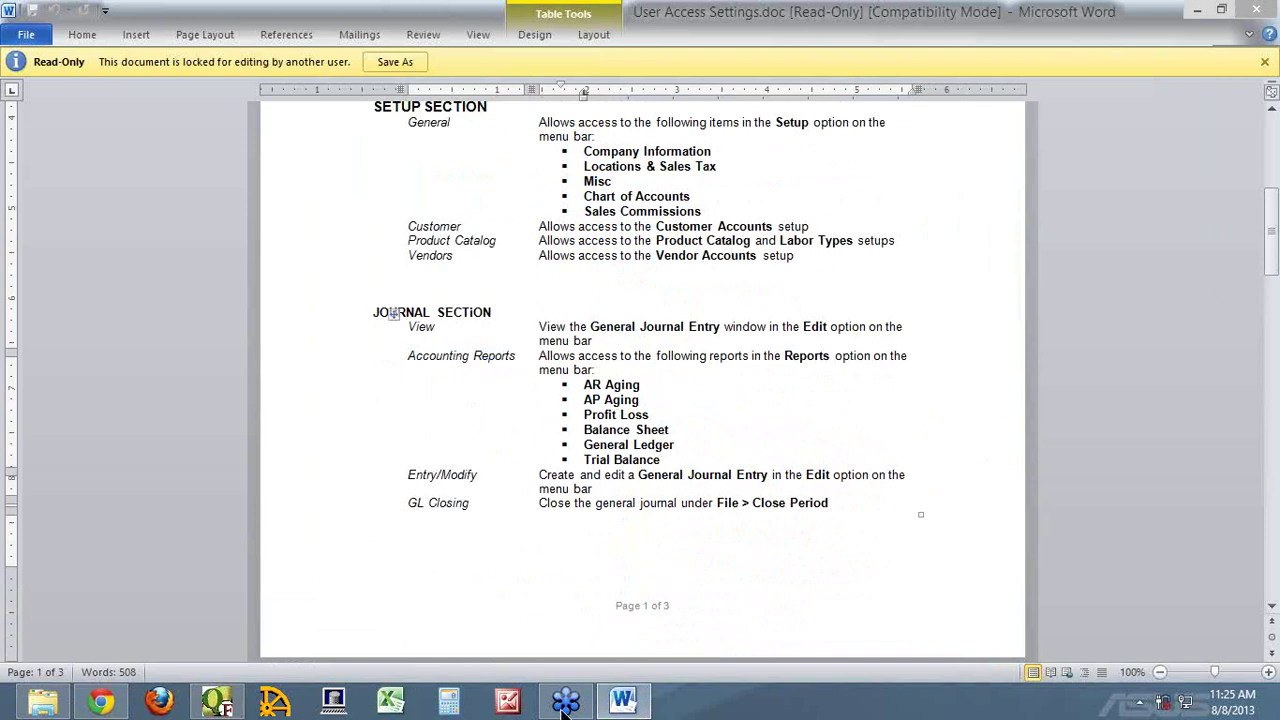
pyautogui.click(217, 700)
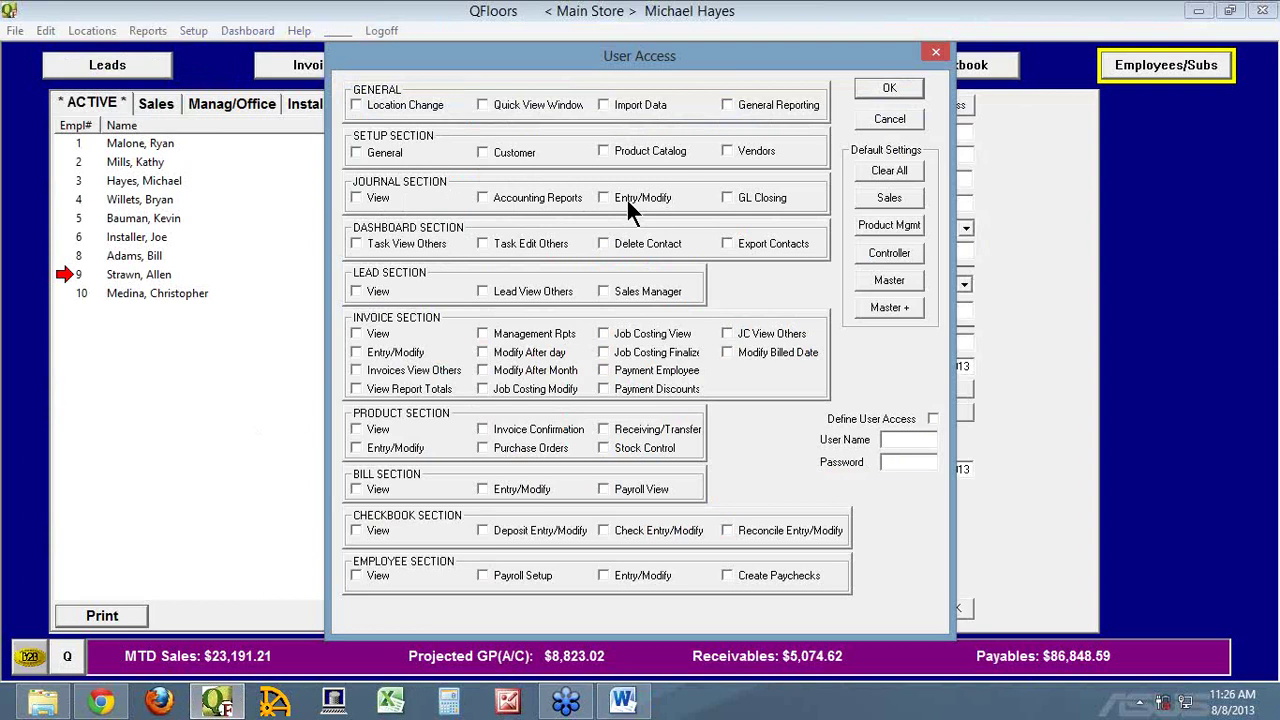
# Cancel User Access and view the Close Period closing date prompt without closing the period
pyautogui.click(885, 118)
pyautogui.click(16, 31)
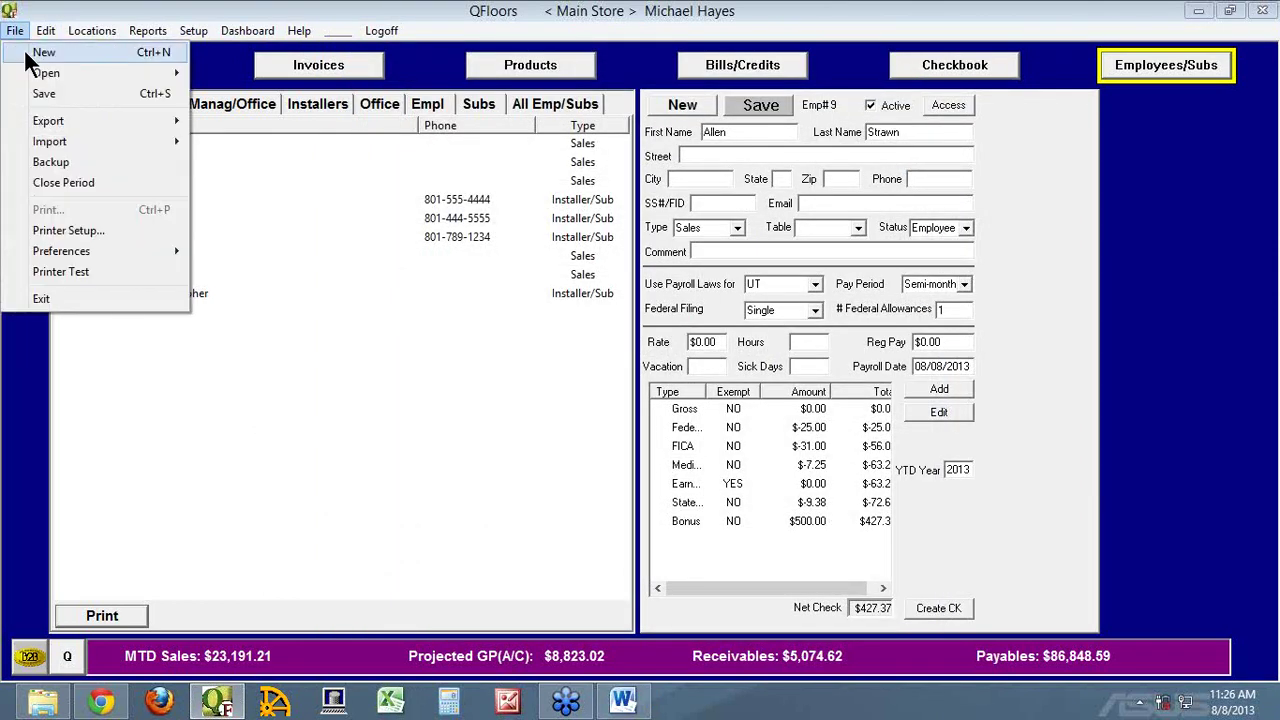
pyautogui.click(63, 184)
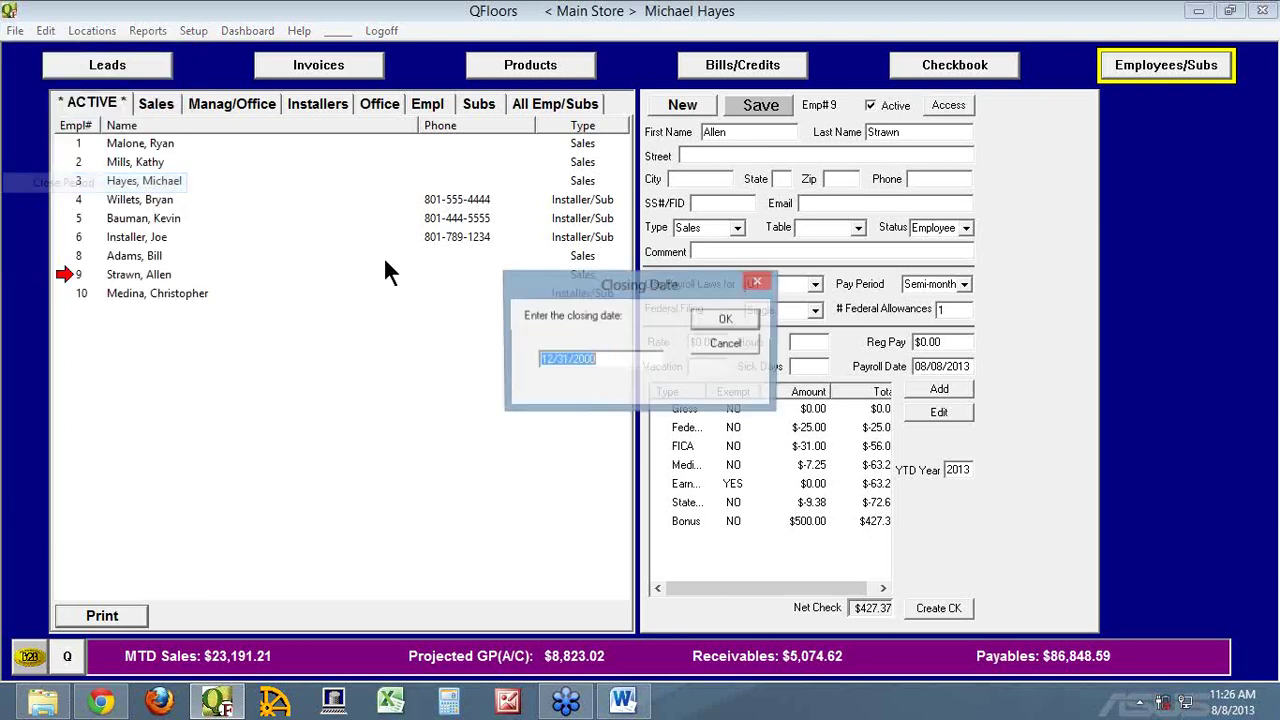
pyautogui.click(713, 345)
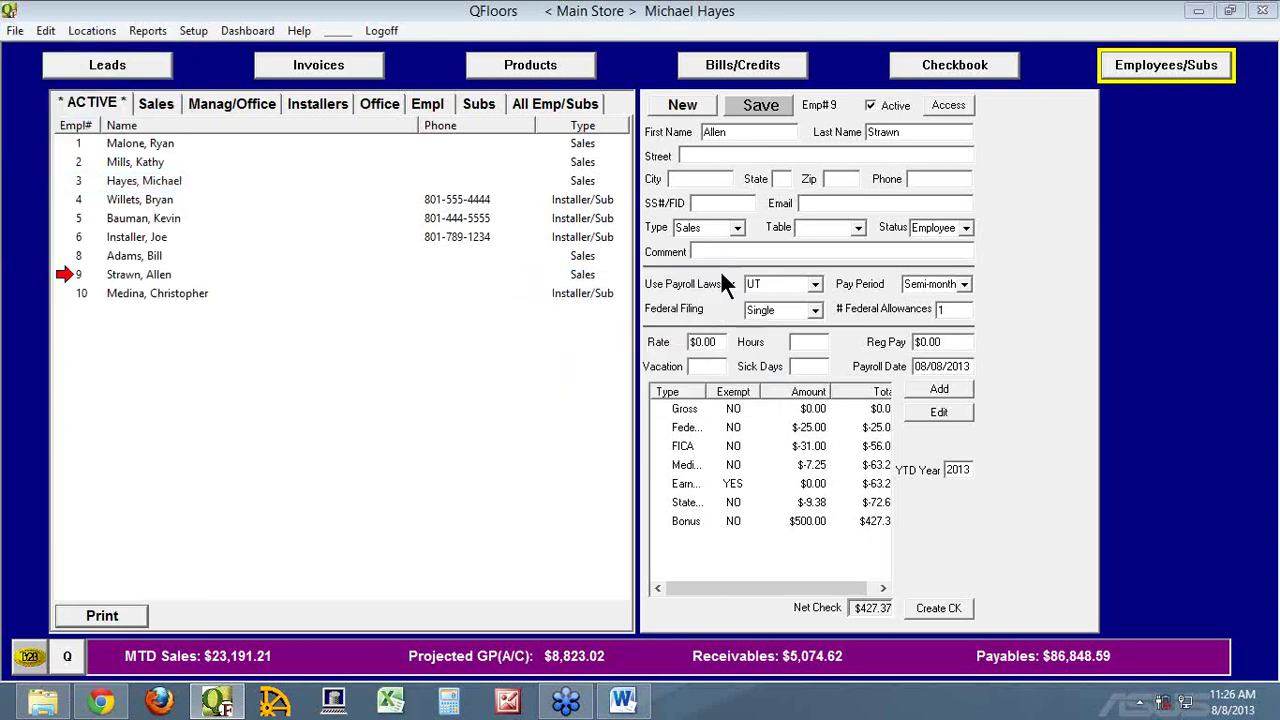
# Reopen and cancel User Access, dismiss the not-implemented message, and open the Dashboard
pyautogui.click(946, 105)
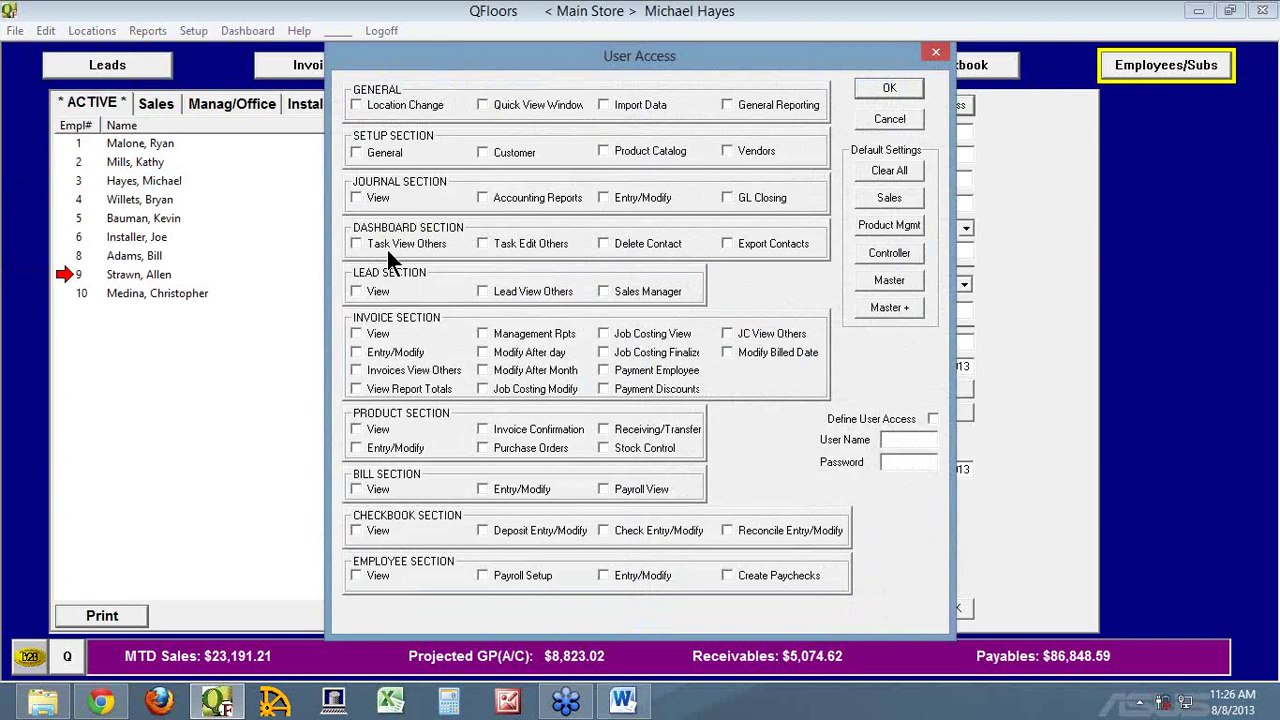
pyautogui.click(902, 118)
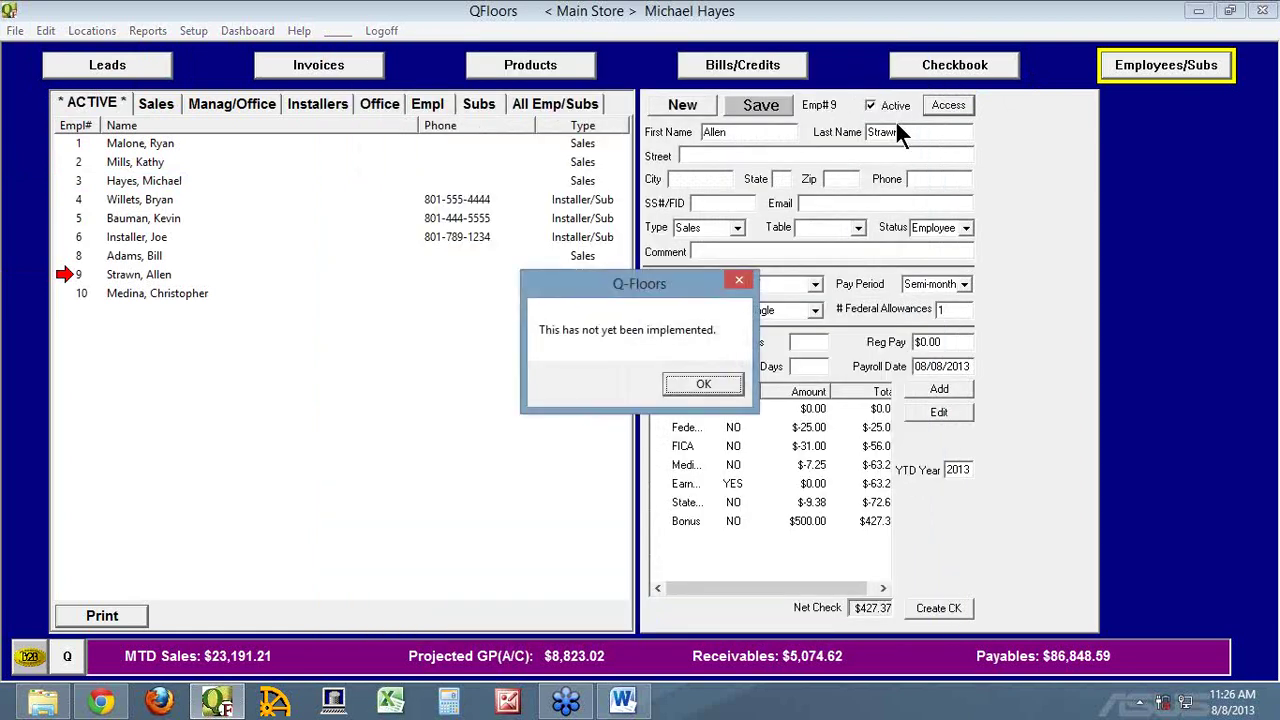
pyautogui.click(718, 380)
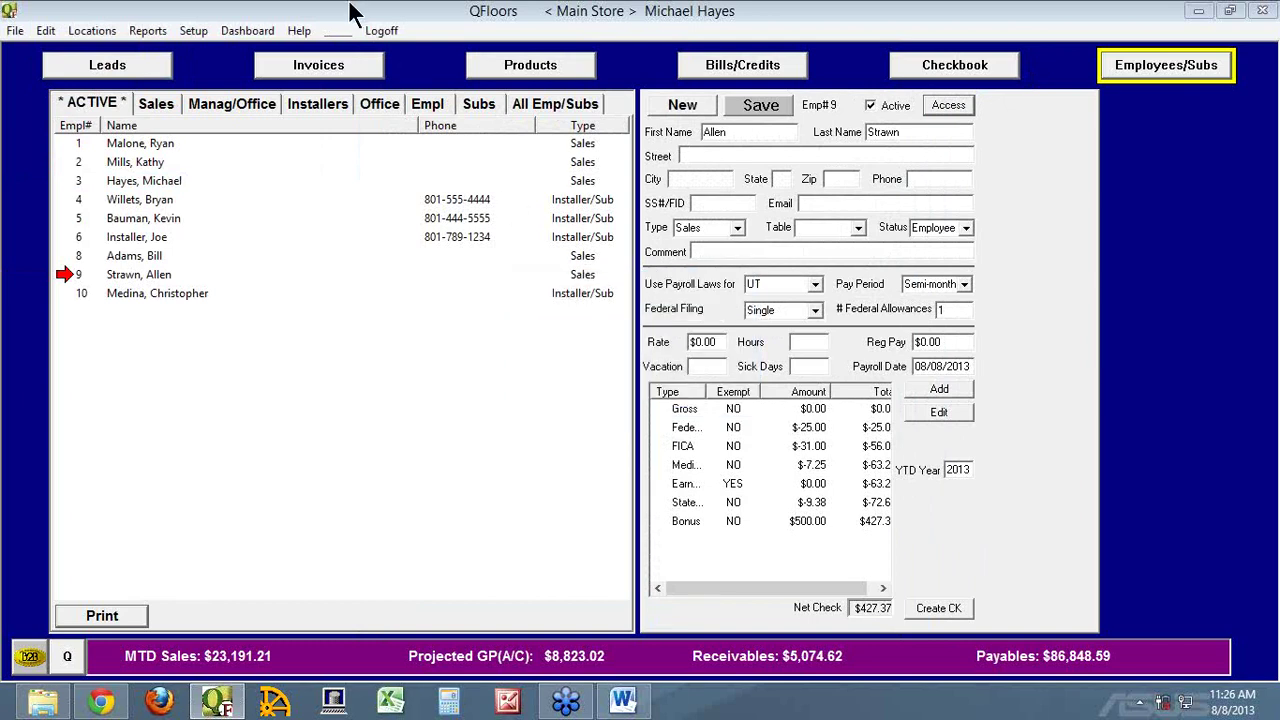
pyautogui.click(236, 31)
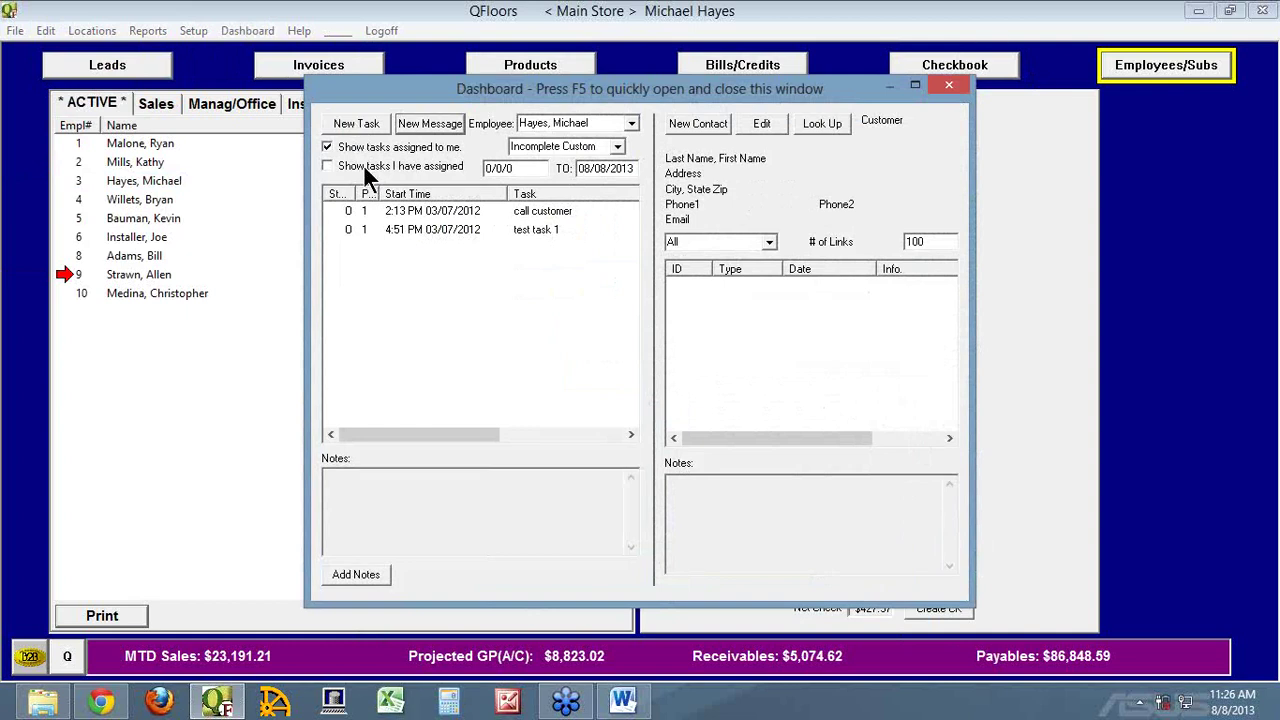
pyautogui.click(631, 123)
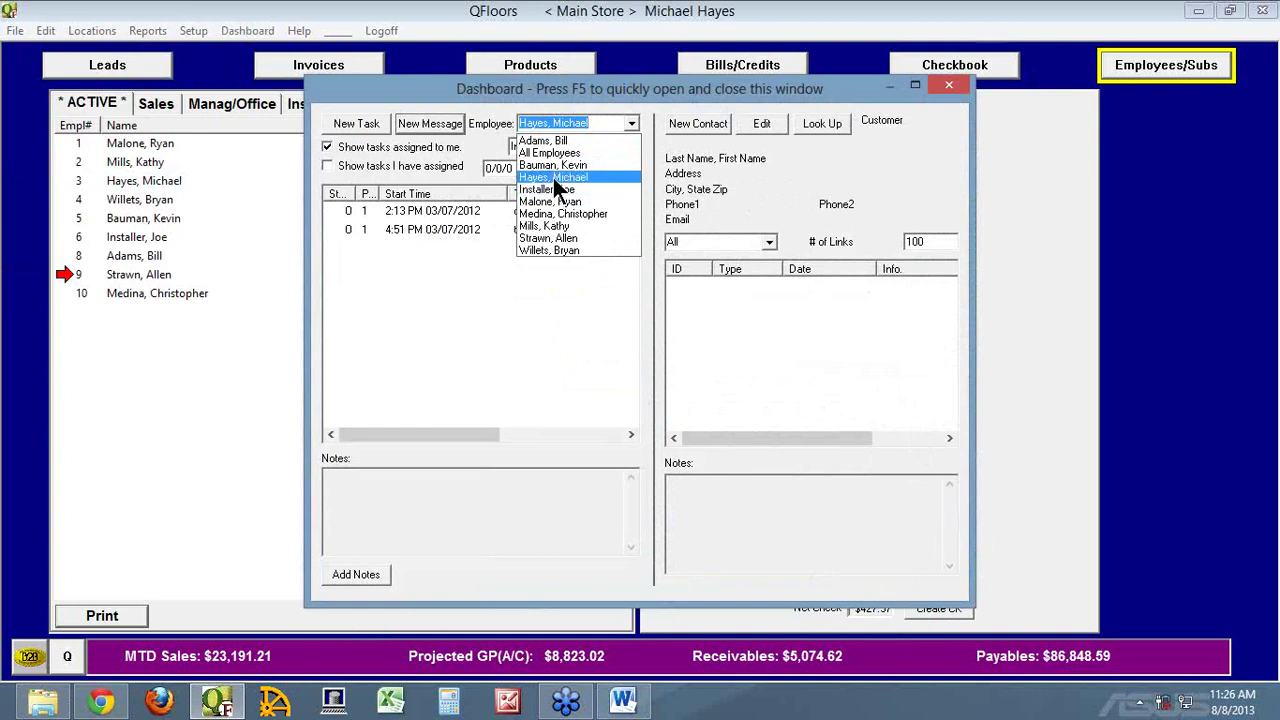
pyautogui.click(555, 141)
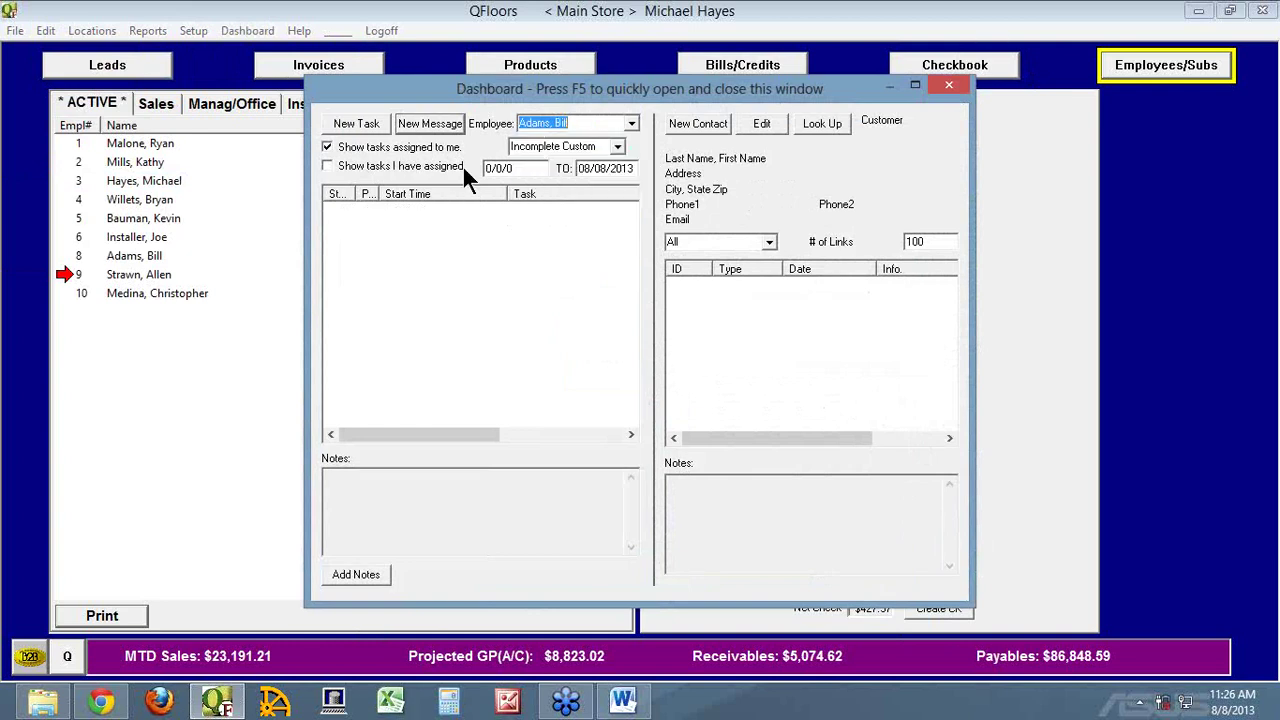
pyautogui.click(328, 166)
pyautogui.click(327, 147)
pyautogui.click(947, 86)
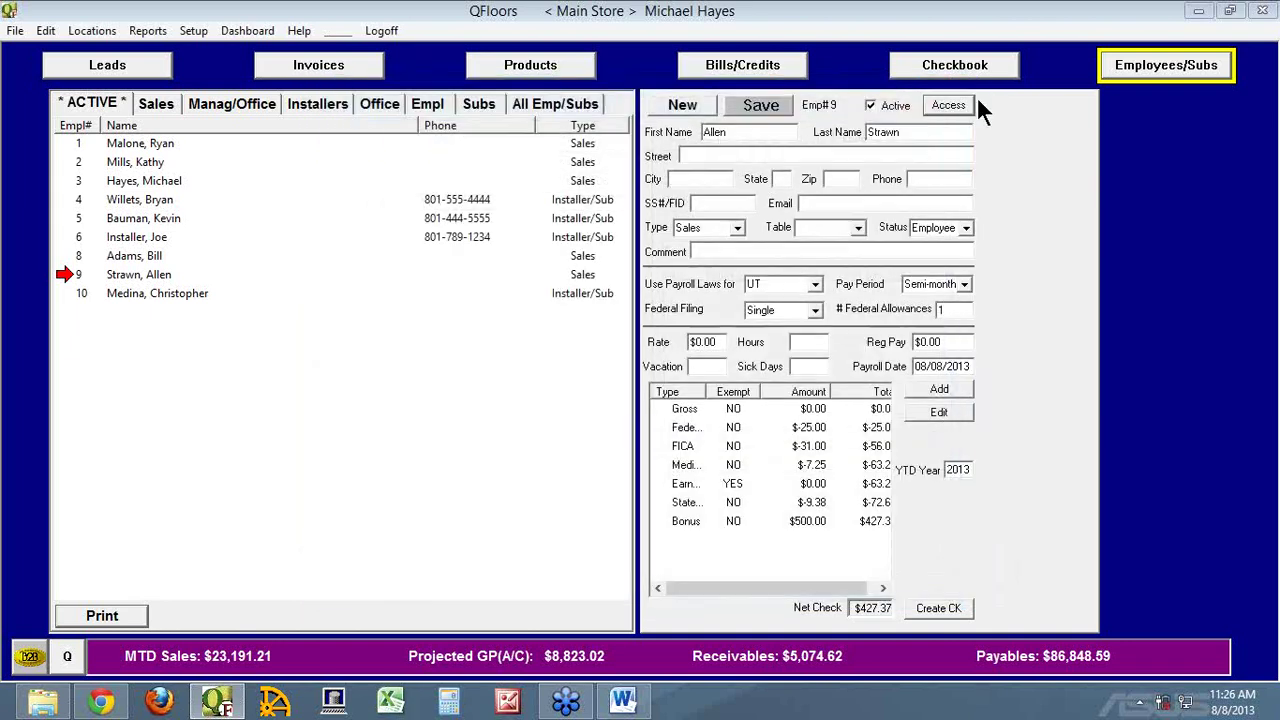
pyautogui.click(961, 107)
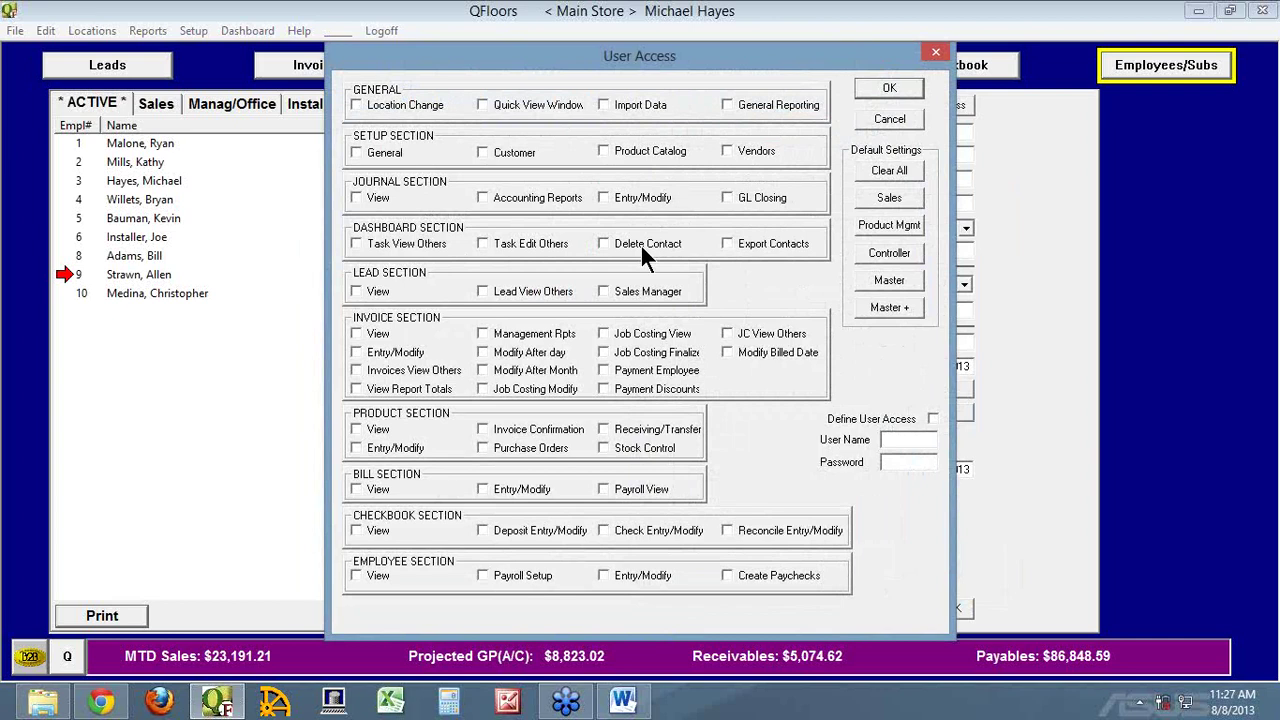
pyautogui.click(866, 118)
pyautogui.click(247, 31)
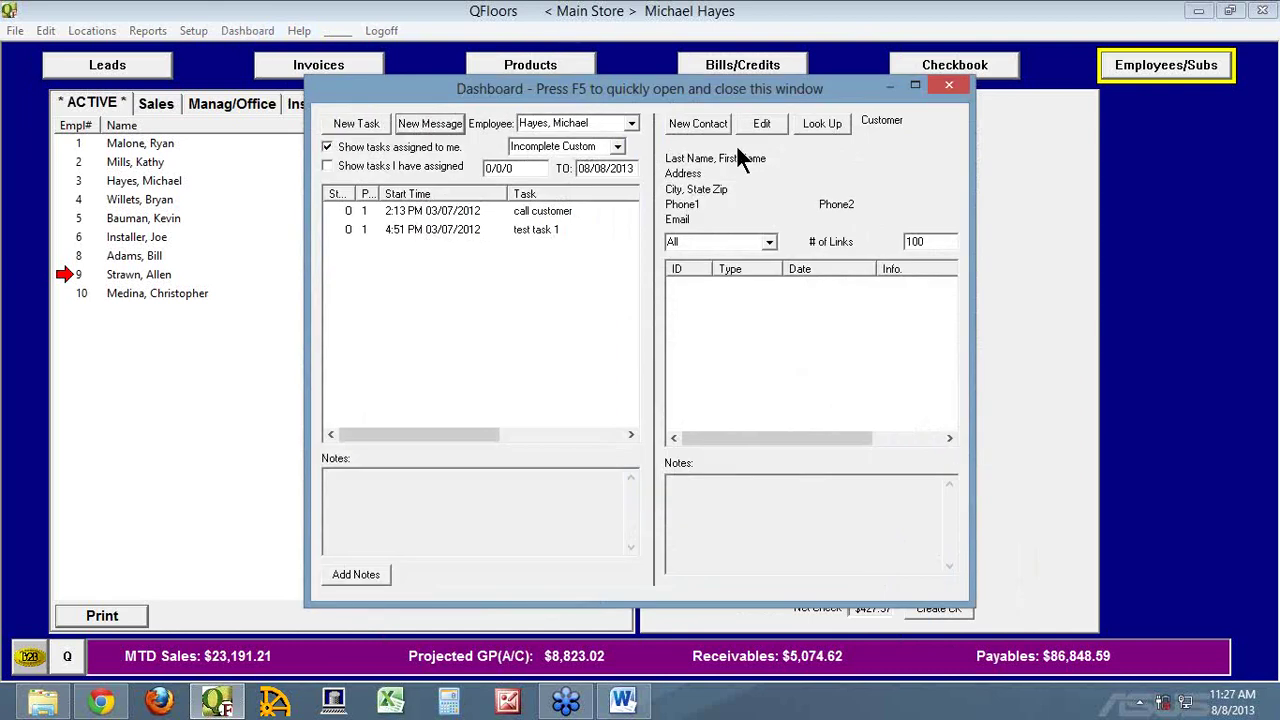
pyautogui.click(820, 123)
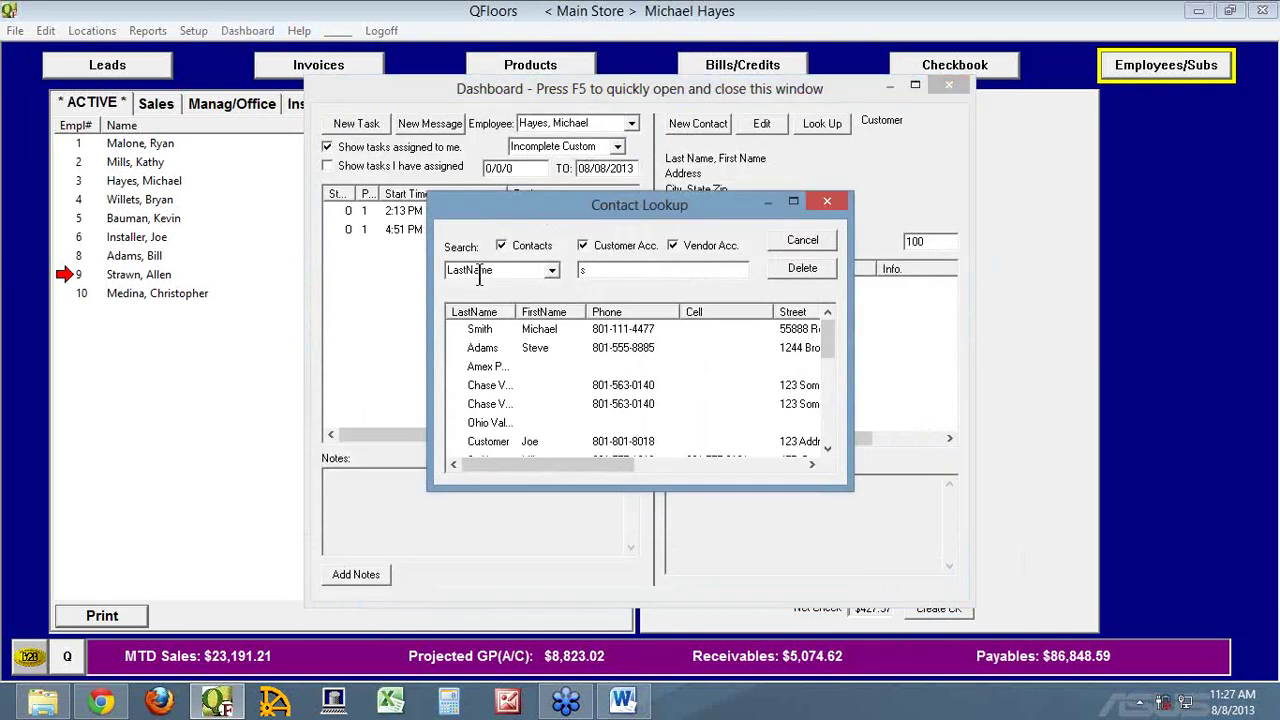
pyautogui.click(470, 348)
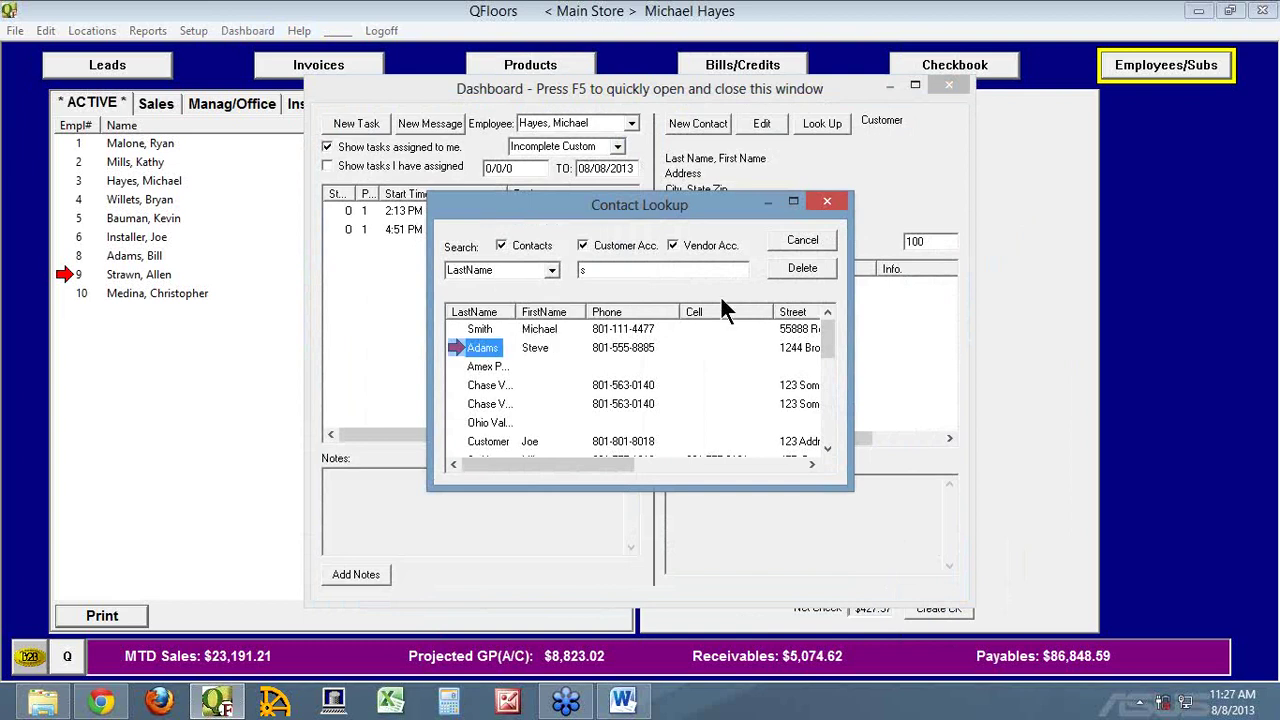
pyautogui.click(827, 202)
pyautogui.click(950, 86)
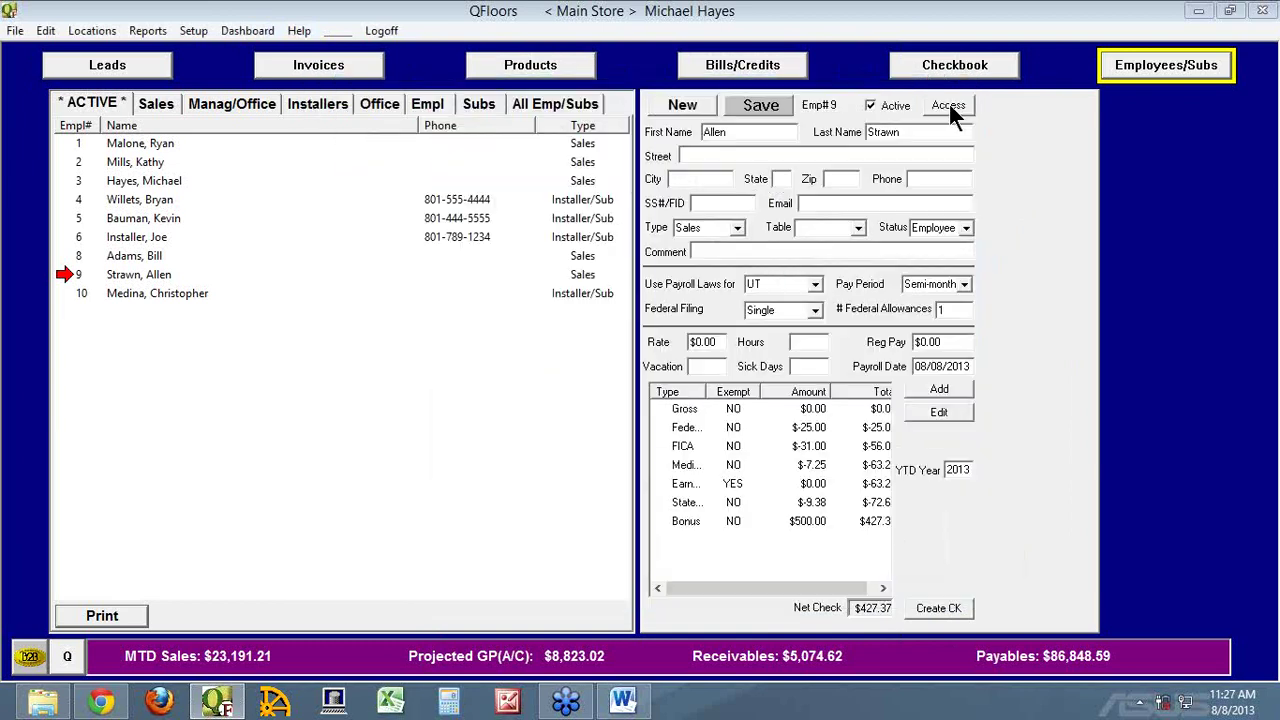
pyautogui.click(957, 108)
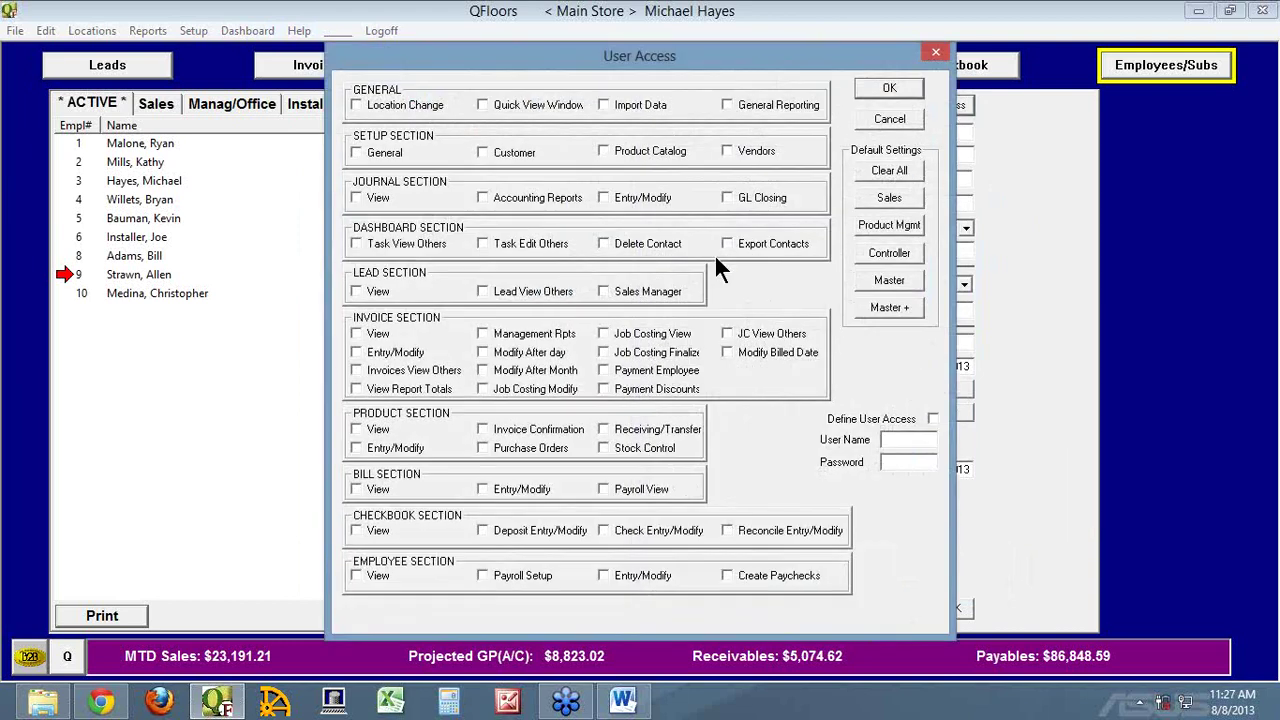
pyautogui.click(889, 119)
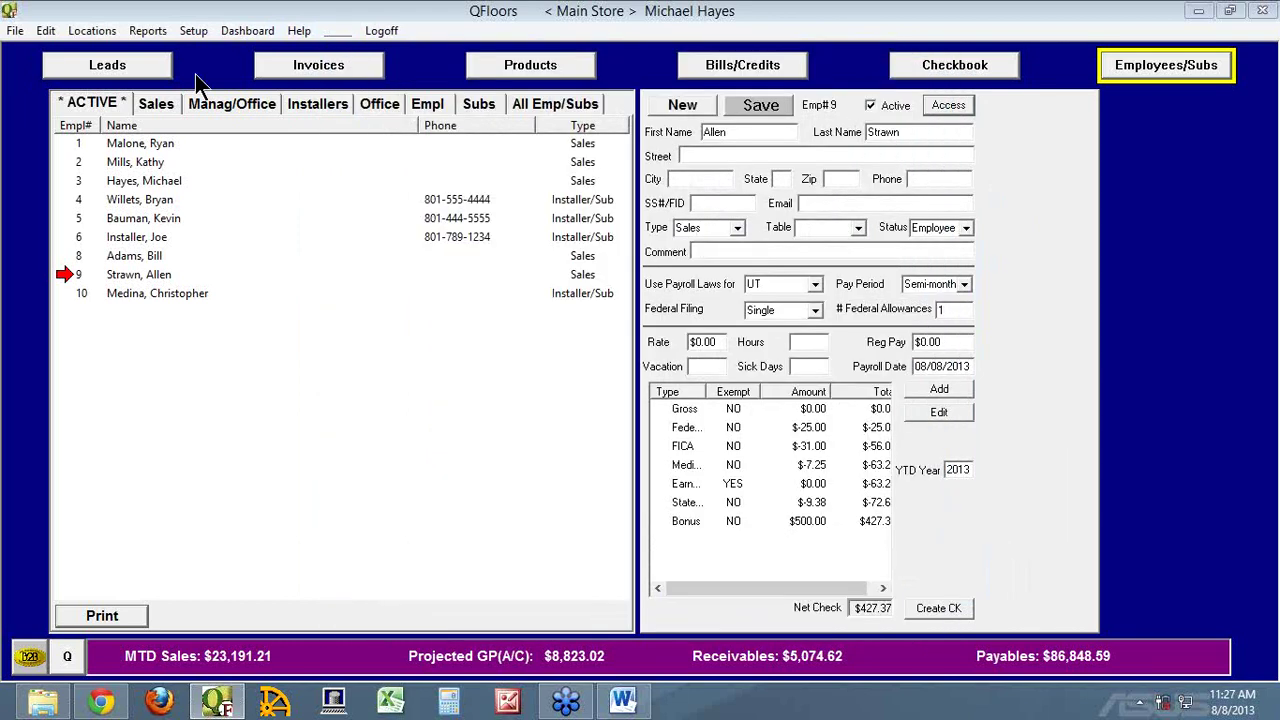
pyautogui.click(15, 31)
pyautogui.moveTo(42, 121)
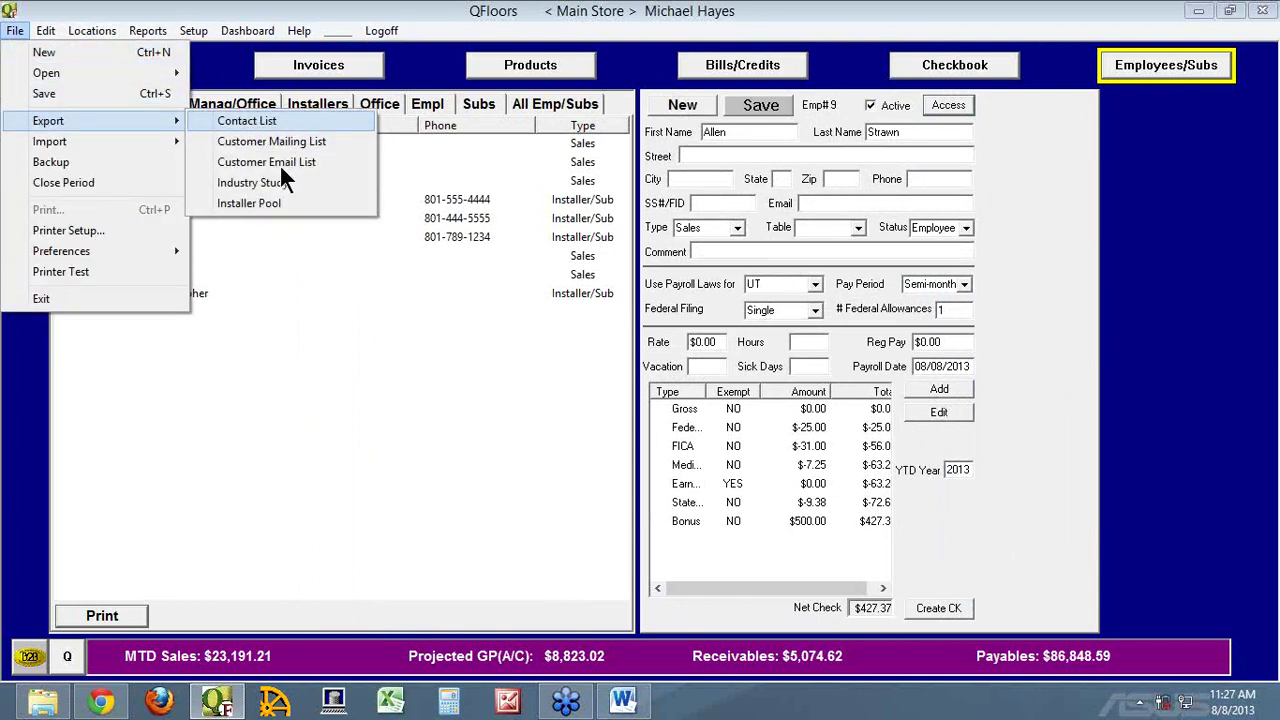
pyautogui.click(966, 101)
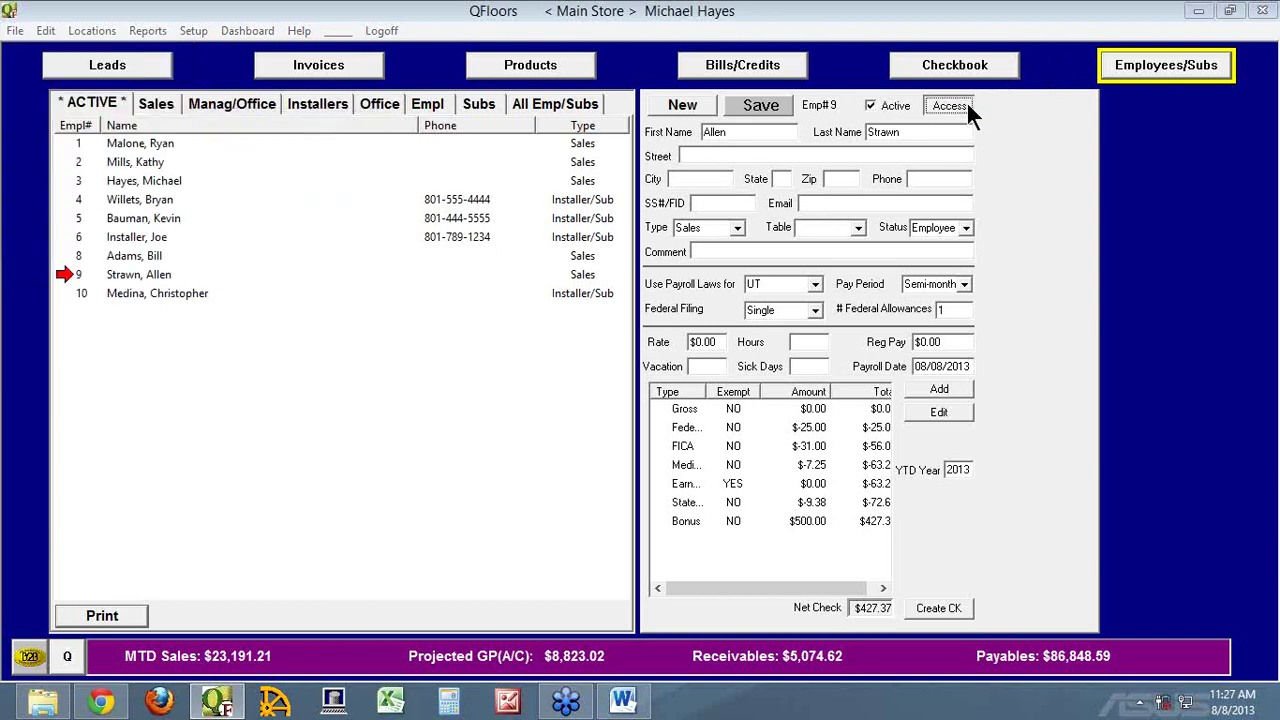
pyautogui.click(966, 101)
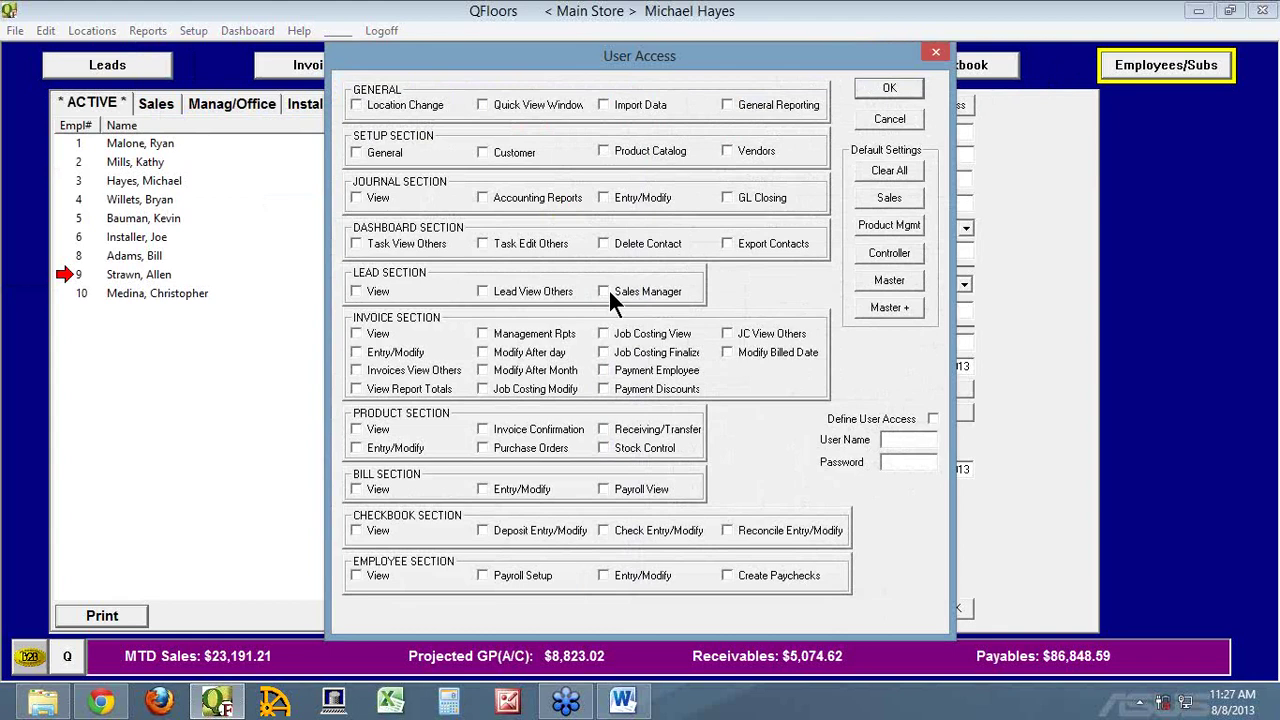
pyautogui.click(624, 703)
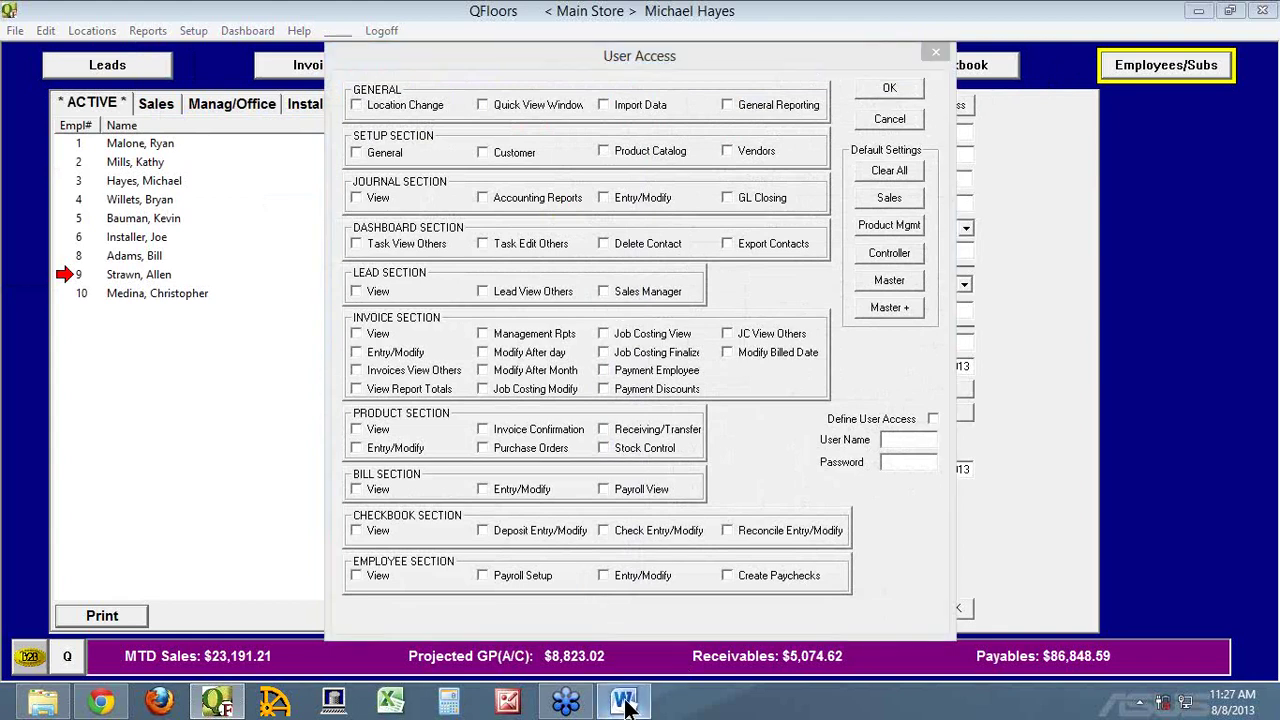
# Highlight the Sales Manager notes on lead setup, open access and Reports/completed Leads, then return to QFloors
pyautogui.scroll(-10, 609, 415)
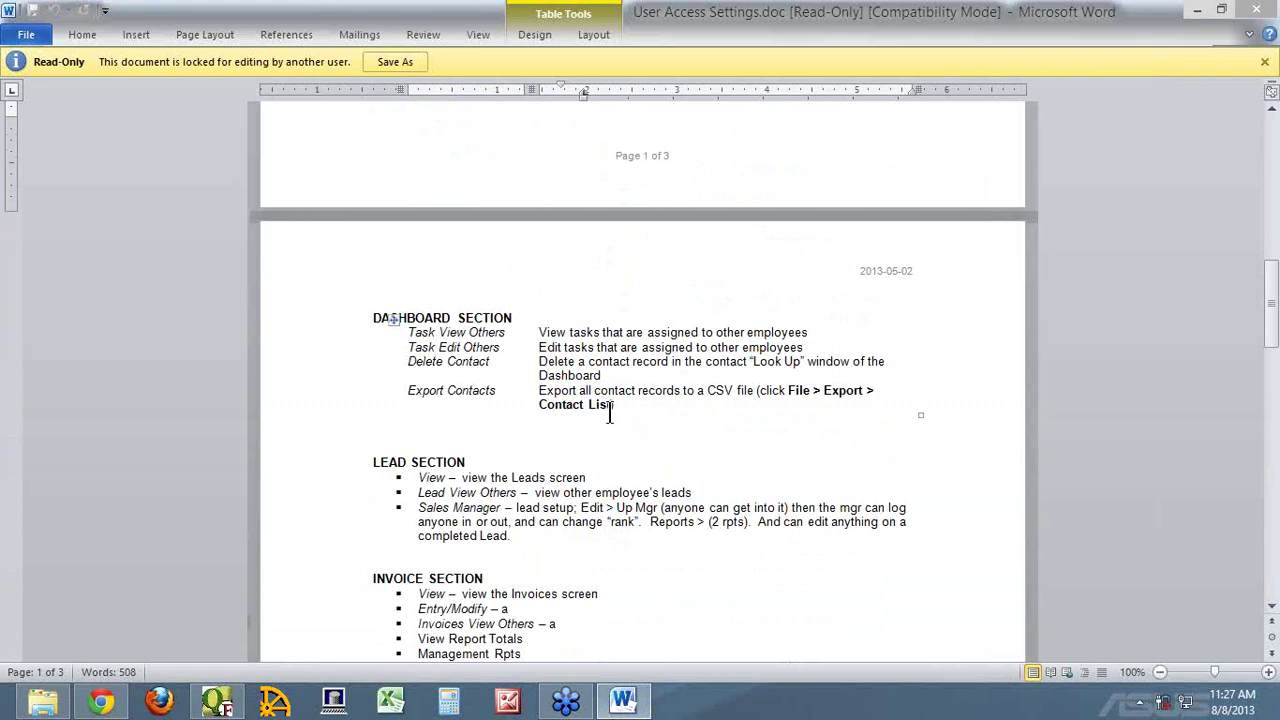
pyautogui.moveTo(516, 507); pyautogui.dragTo(604, 508)
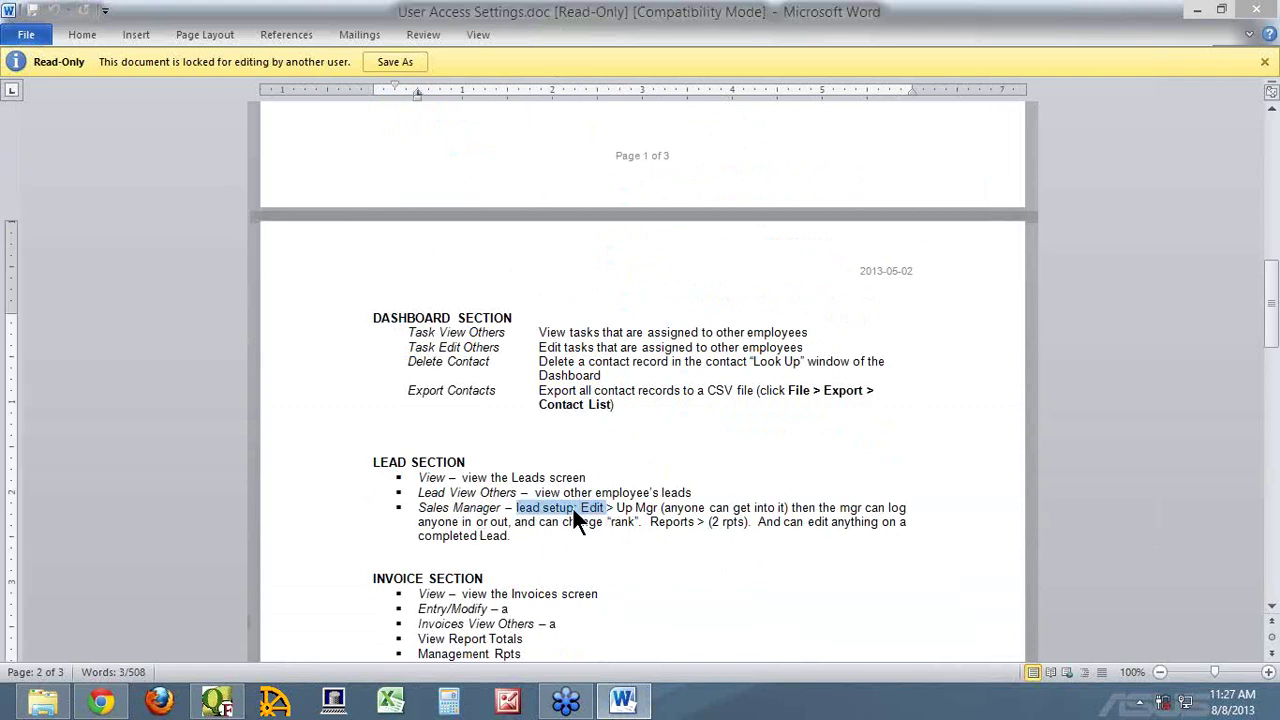
pyautogui.click(524, 507)
pyautogui.click(576, 507)
pyautogui.moveTo(689, 507); pyautogui.dragTo(789, 507)
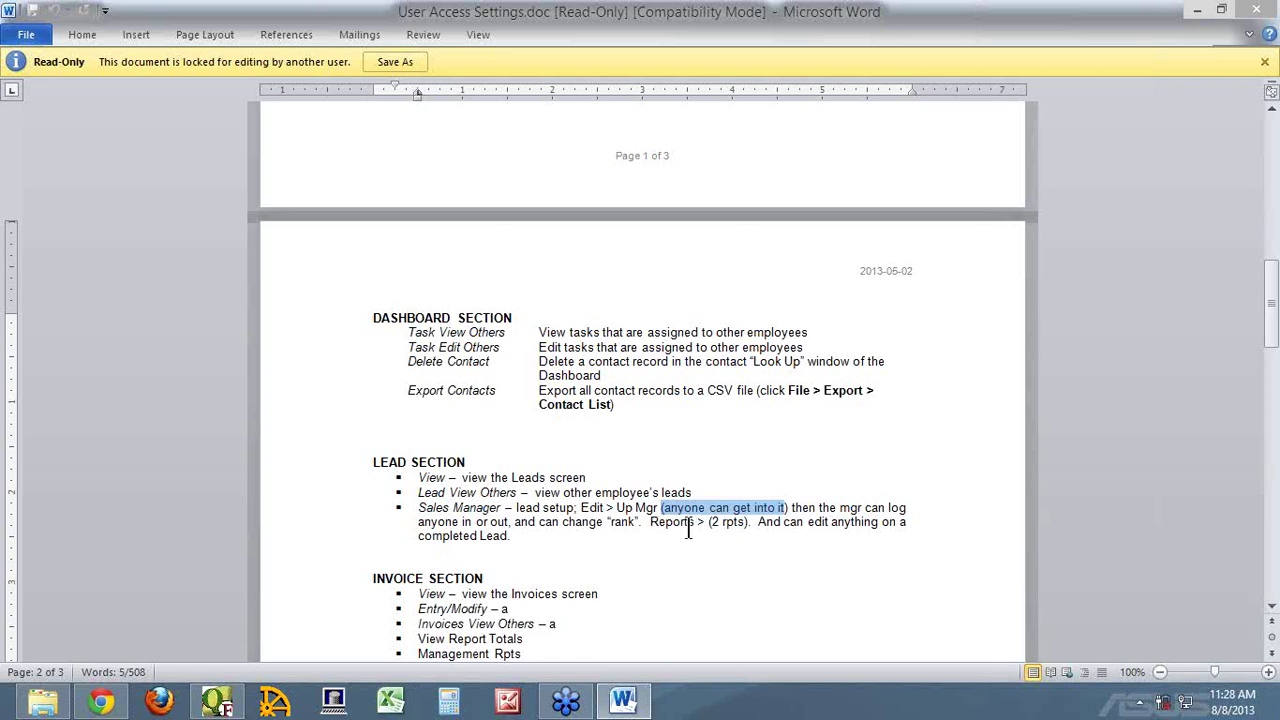
pyautogui.moveTo(688, 528); pyautogui.dragTo(846, 533)
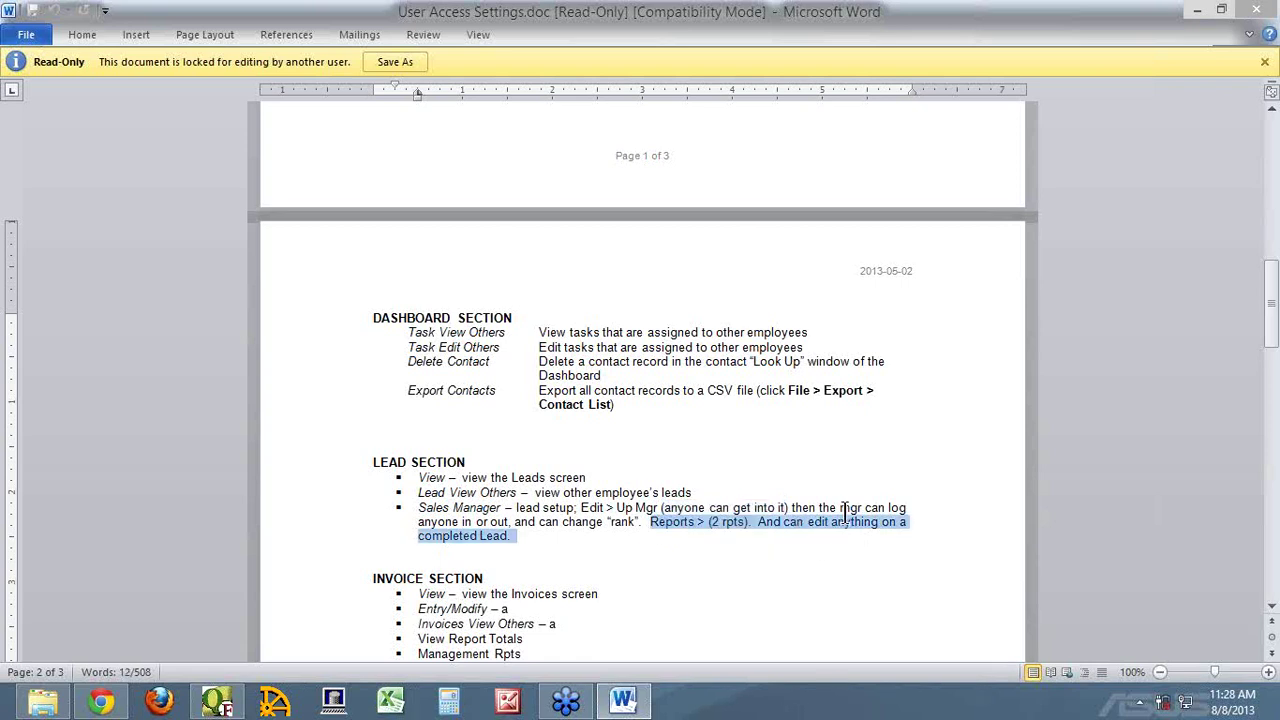
pyautogui.scroll(-2, 765, 490)
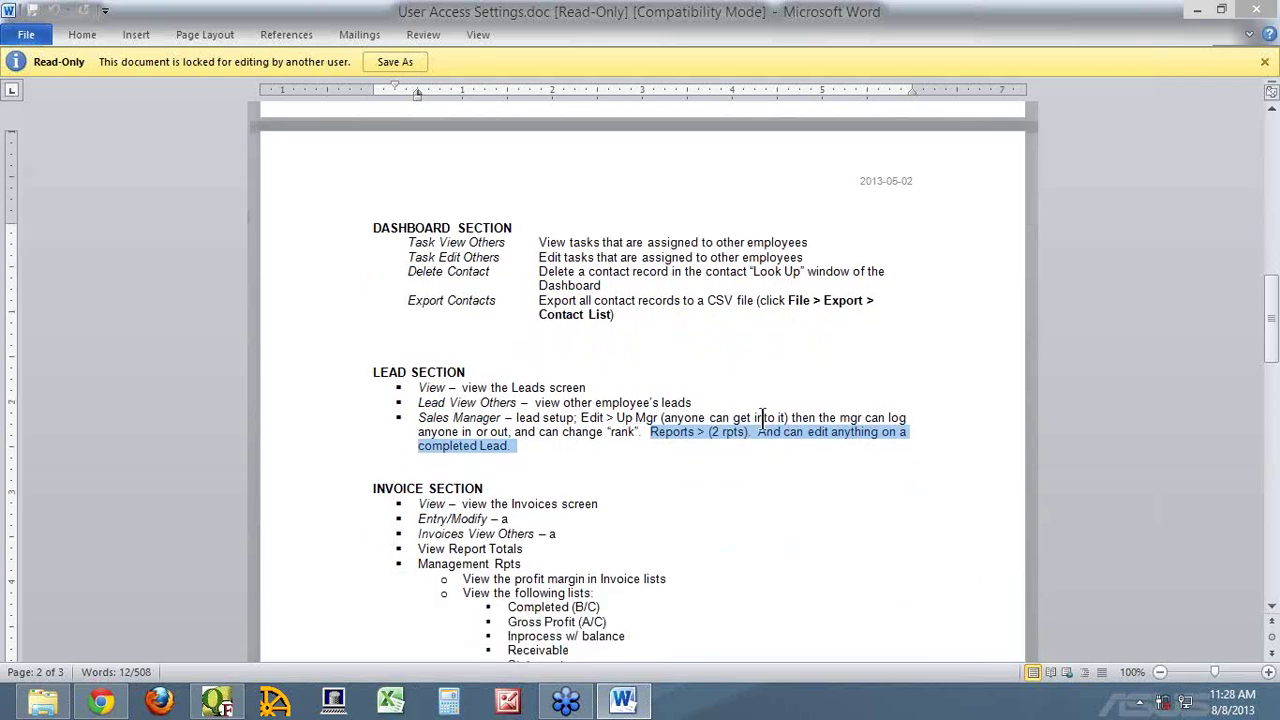
pyautogui.click(763, 418)
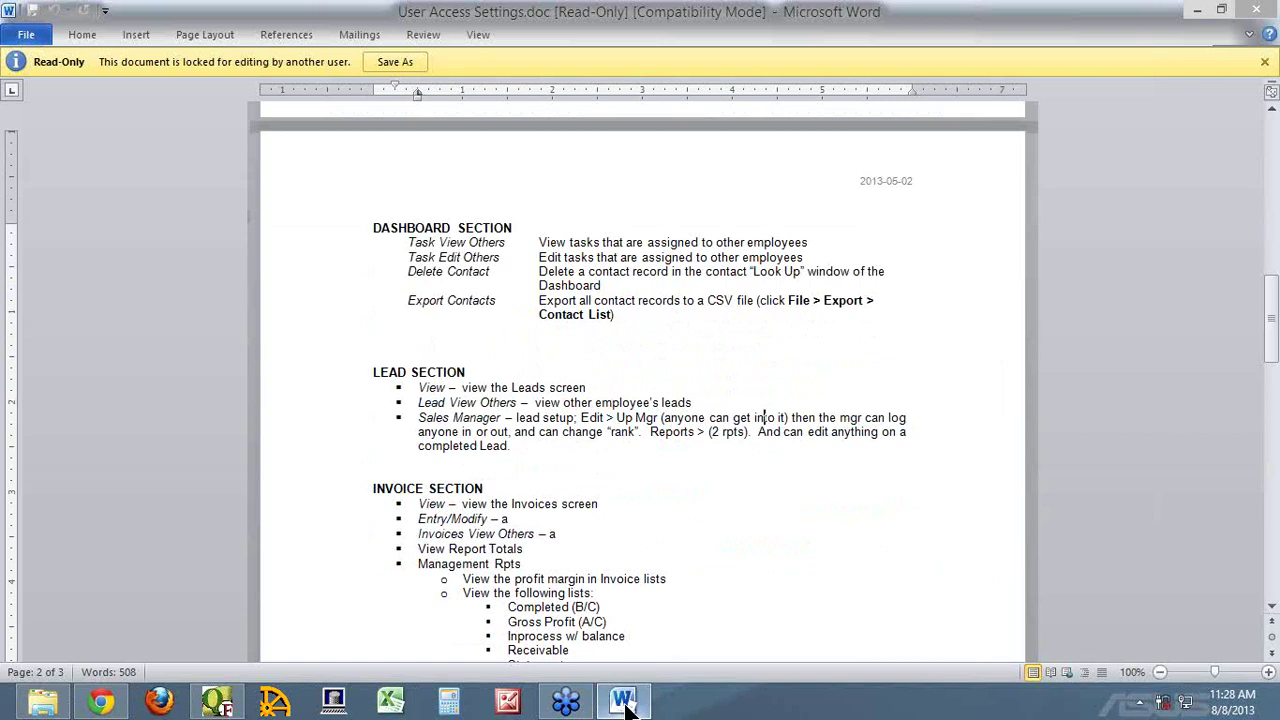
pyautogui.moveTo(625, 705)
pyautogui.click(216, 702)
# Cancel User Access, open Edit > Up Manager, and log employee 2 onto the up list
pyautogui.click(890, 119)
pyautogui.click(40, 31)
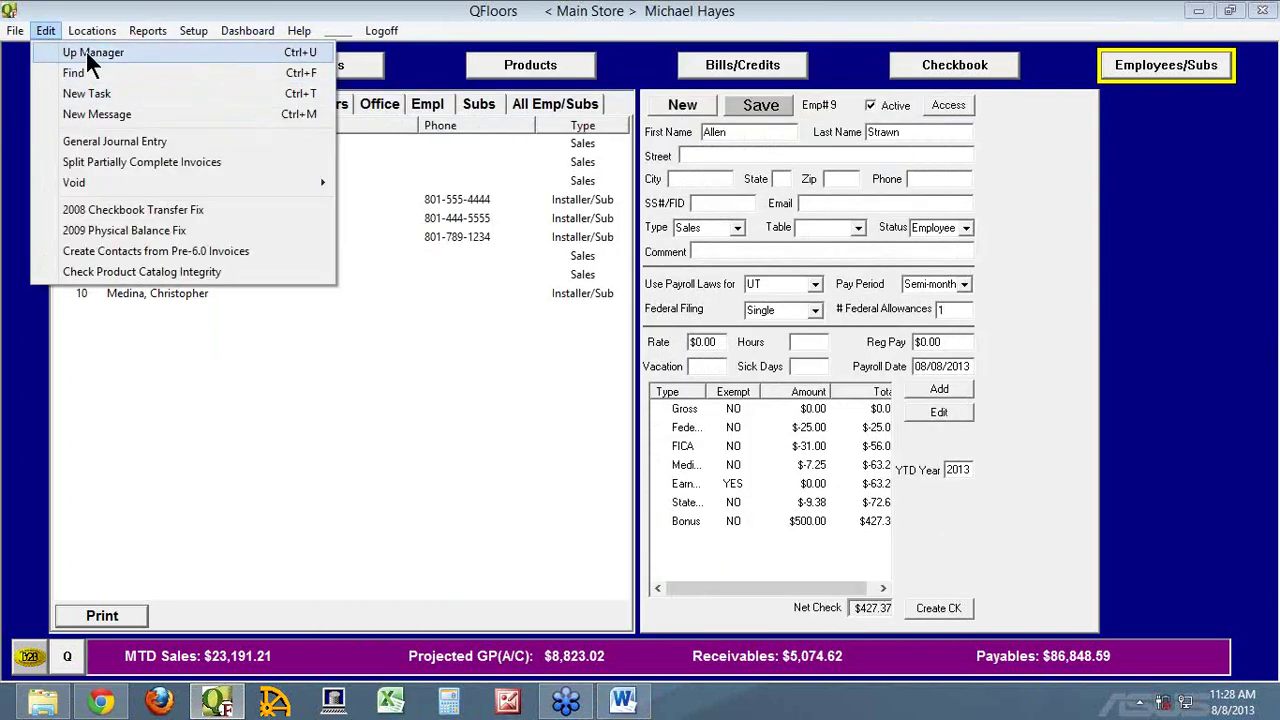
pyautogui.click(89, 52)
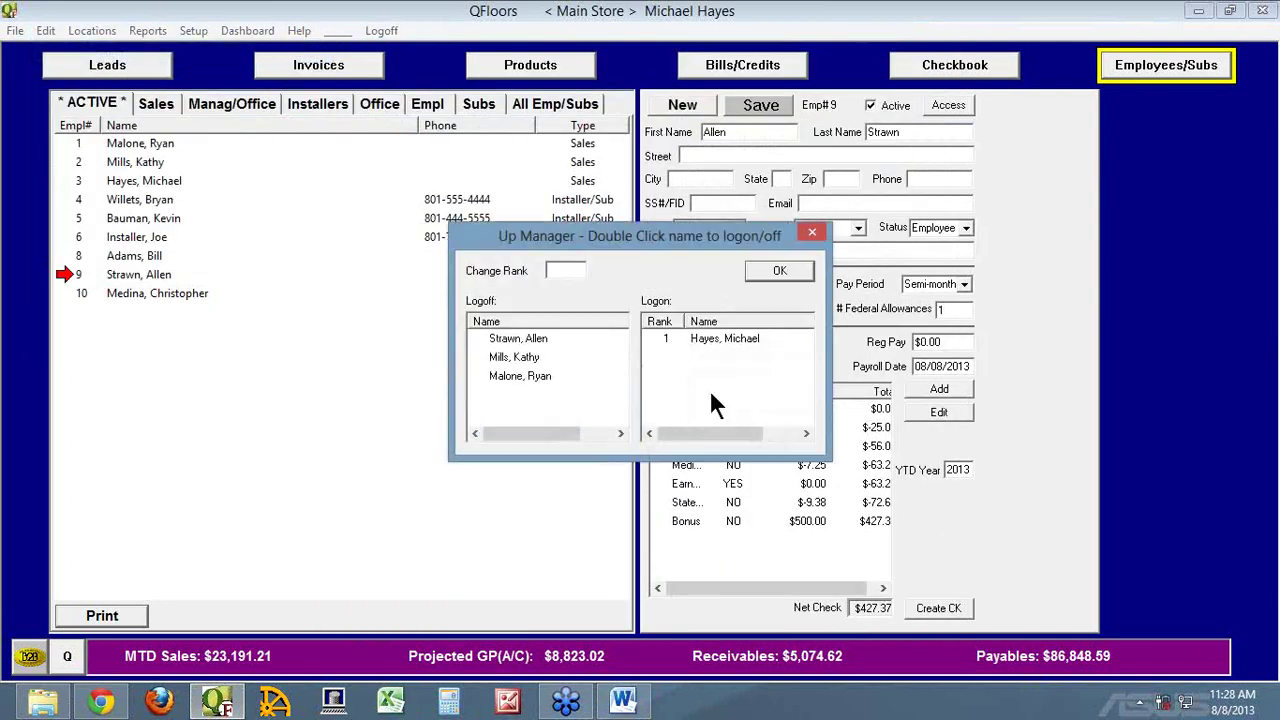
pyautogui.click(525, 338)
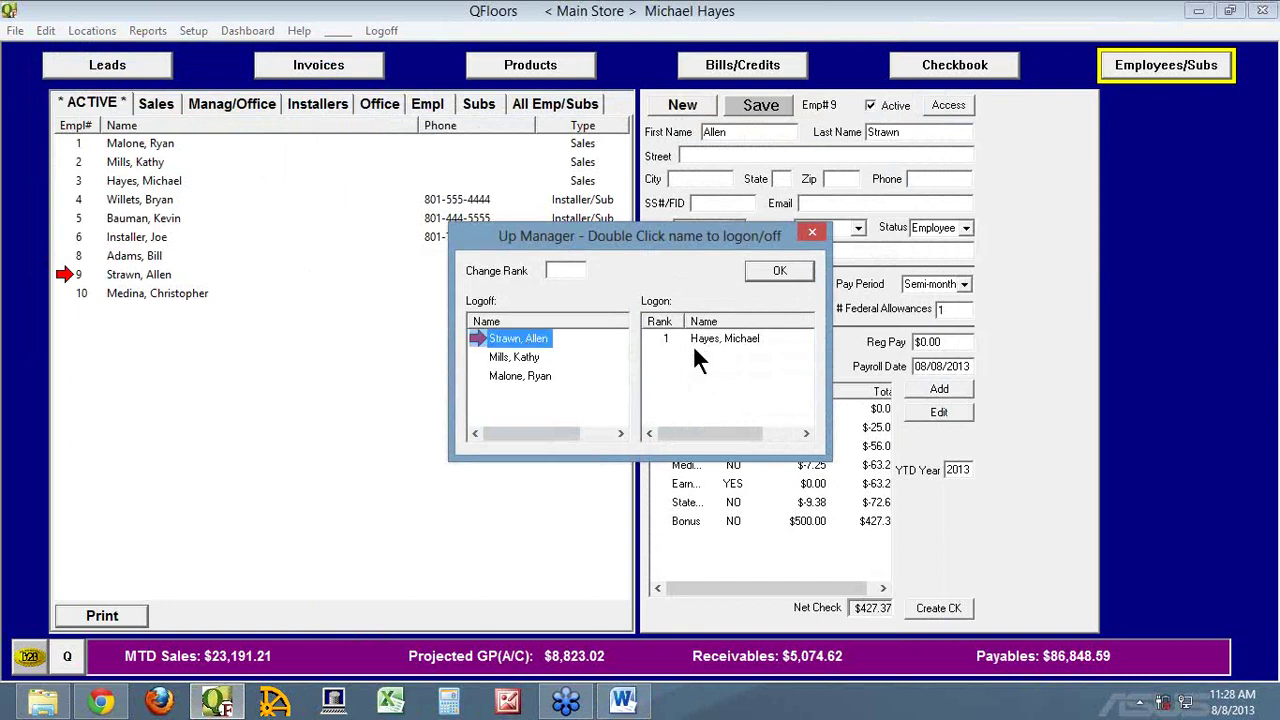
pyautogui.doubleClick(507, 358)
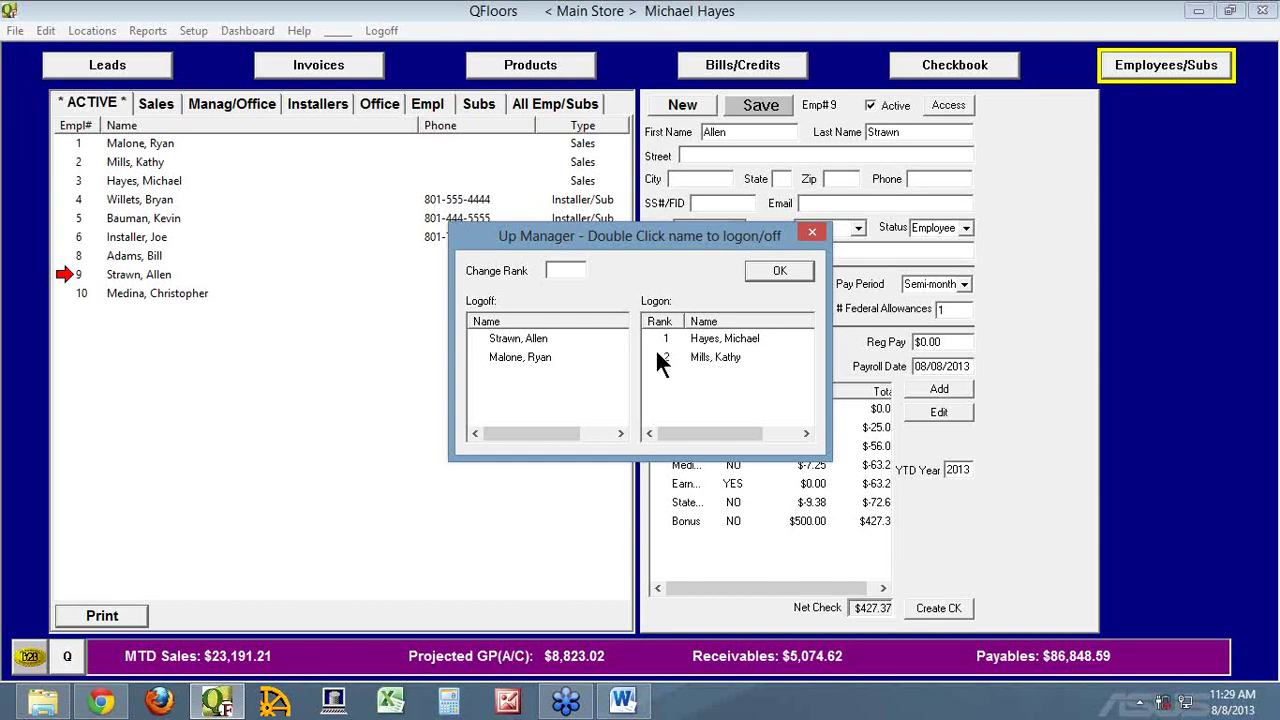
pyautogui.doubleClick(666, 356)
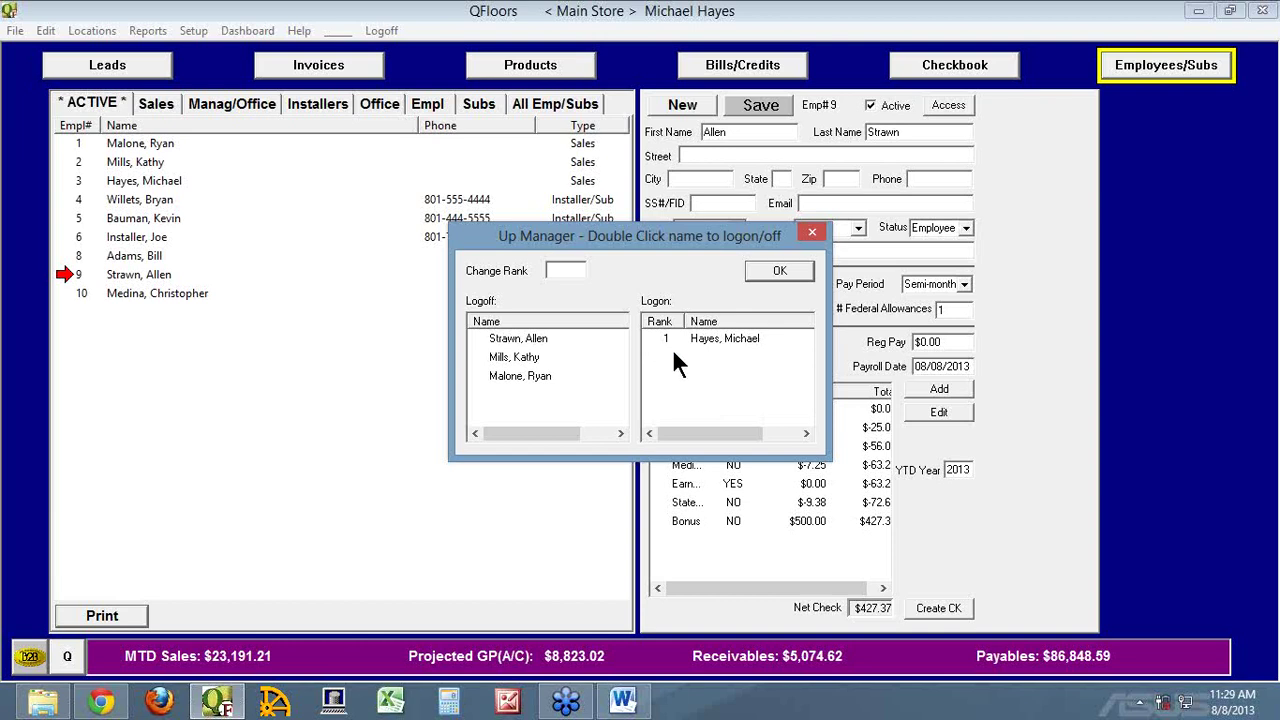
pyautogui.doubleClick(514, 357)
# Change employee 2's rank to 1 and confirm the Up Manager
pyautogui.click(662, 357)
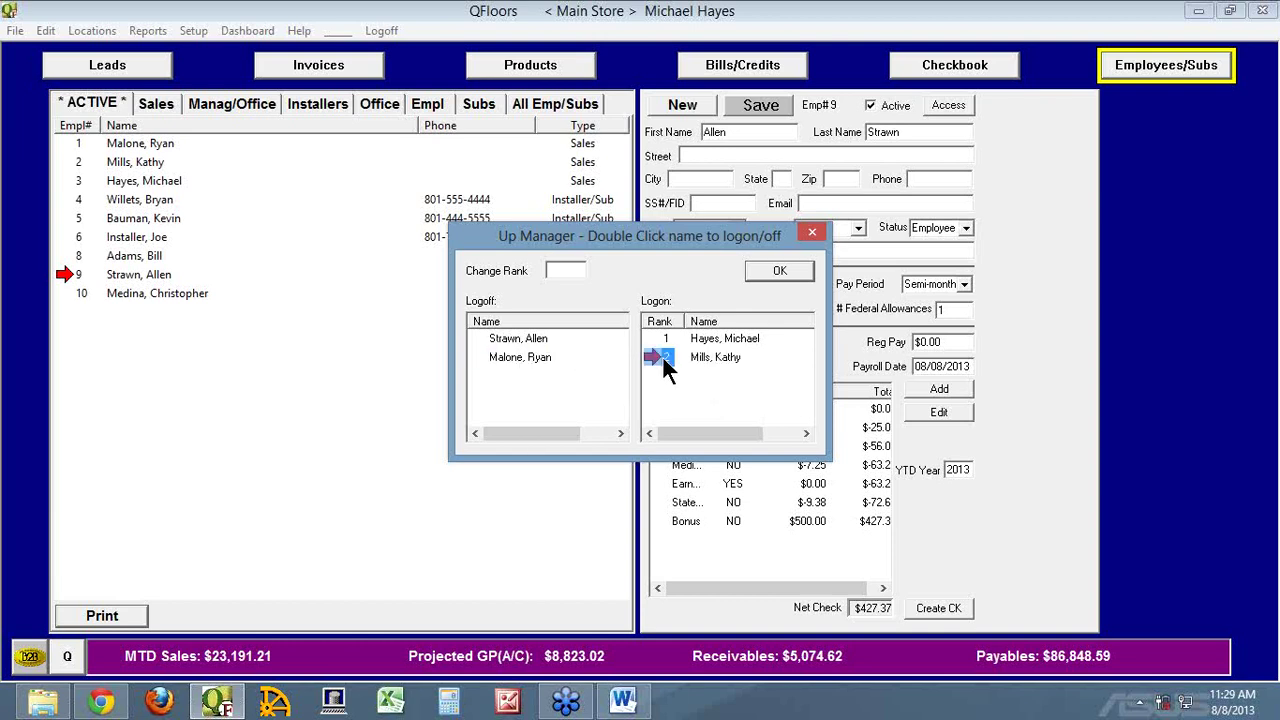
pyautogui.click(566, 271)
pyautogui.write('1')
pyautogui.press('Return')
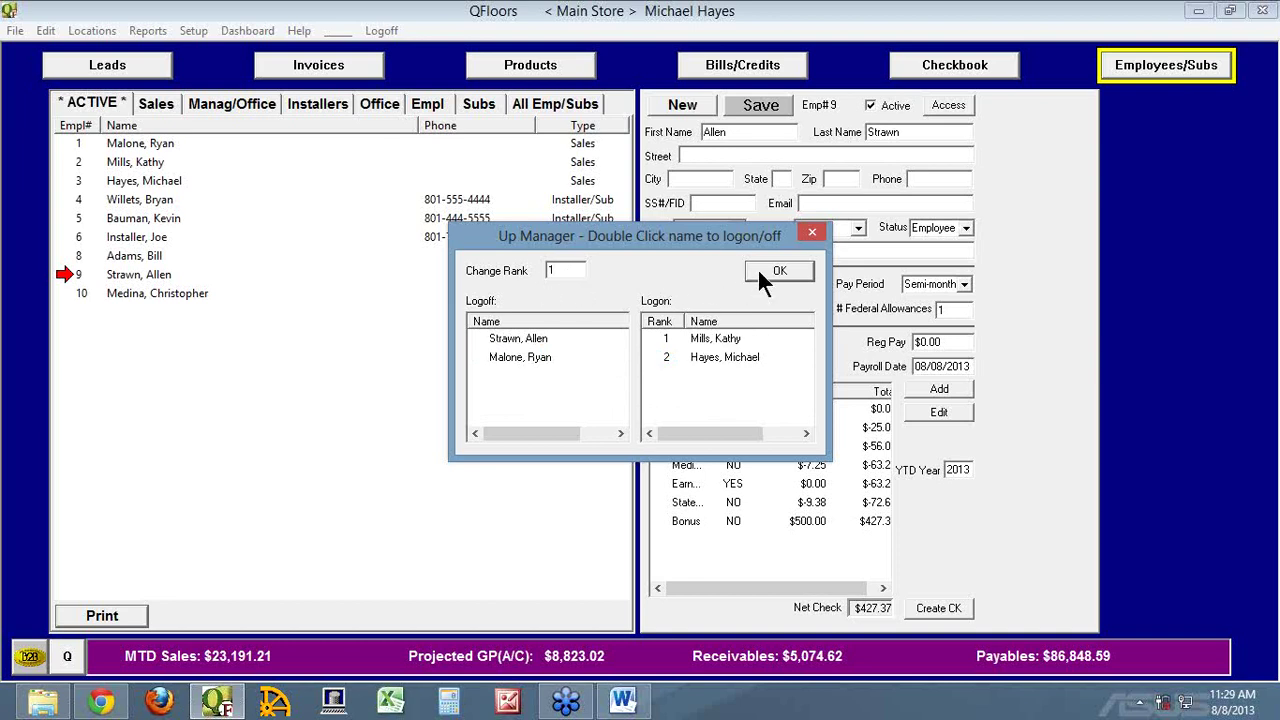
pyautogui.click(772, 272)
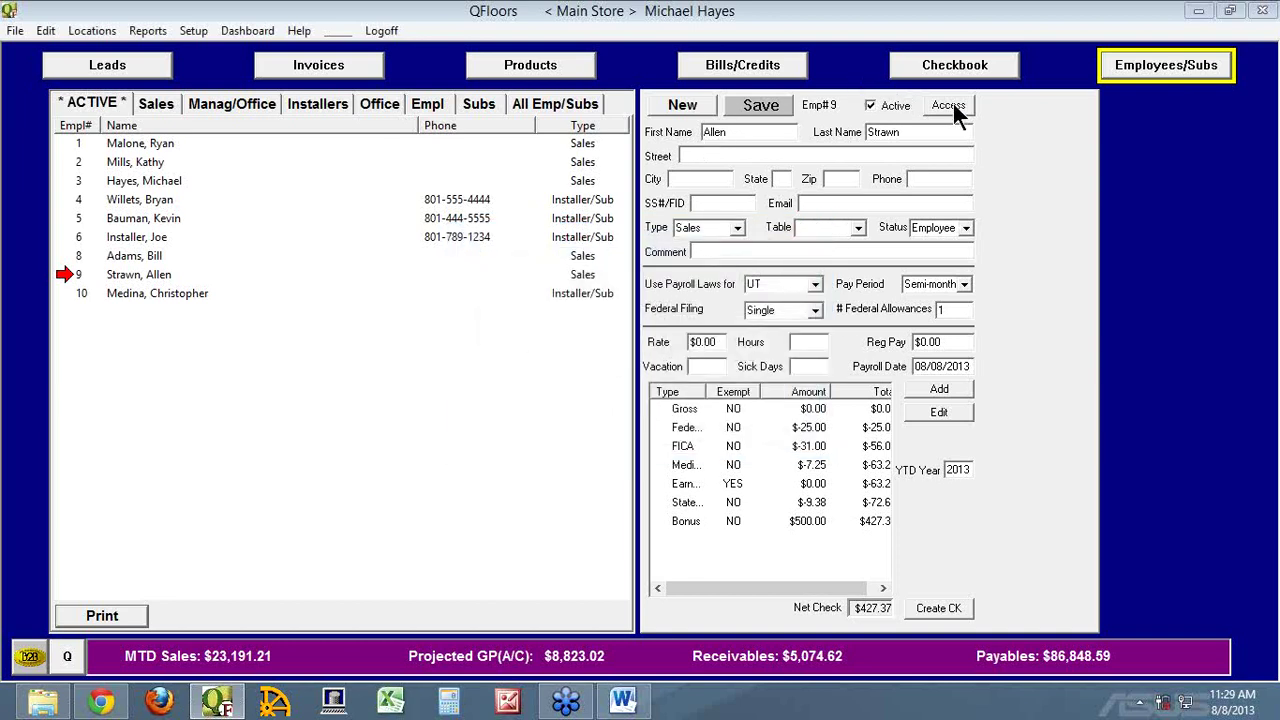
# Check employee 9's User Access, then open Invoices showing the $23,191.21 month-to-date invoice
pyautogui.click(950, 106)
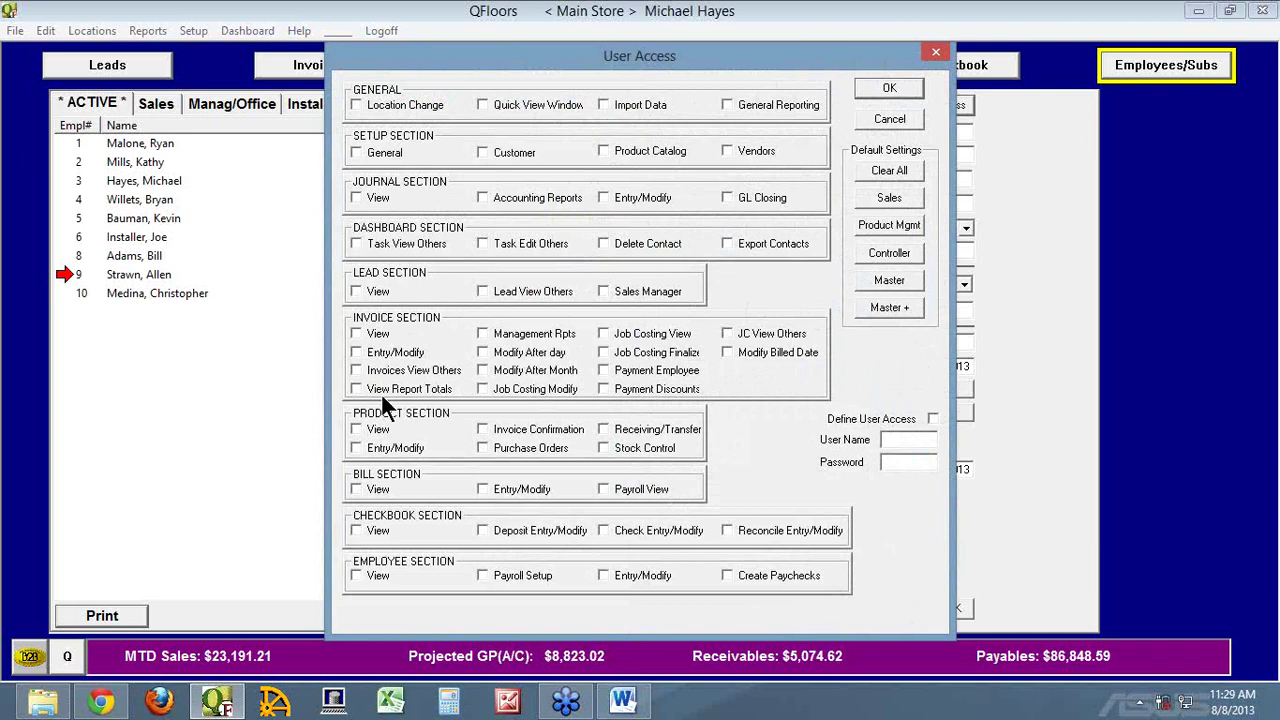
pyautogui.click(903, 115)
pyautogui.click(340, 70)
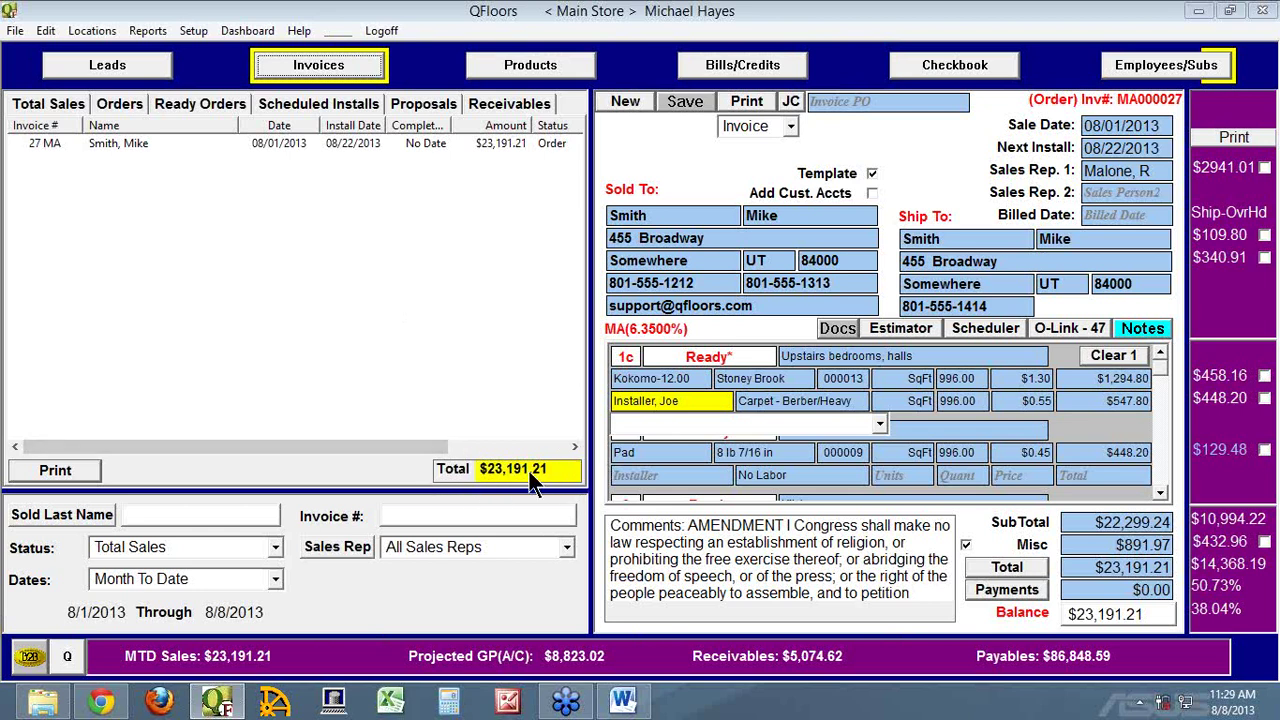
pyautogui.click(623, 700)
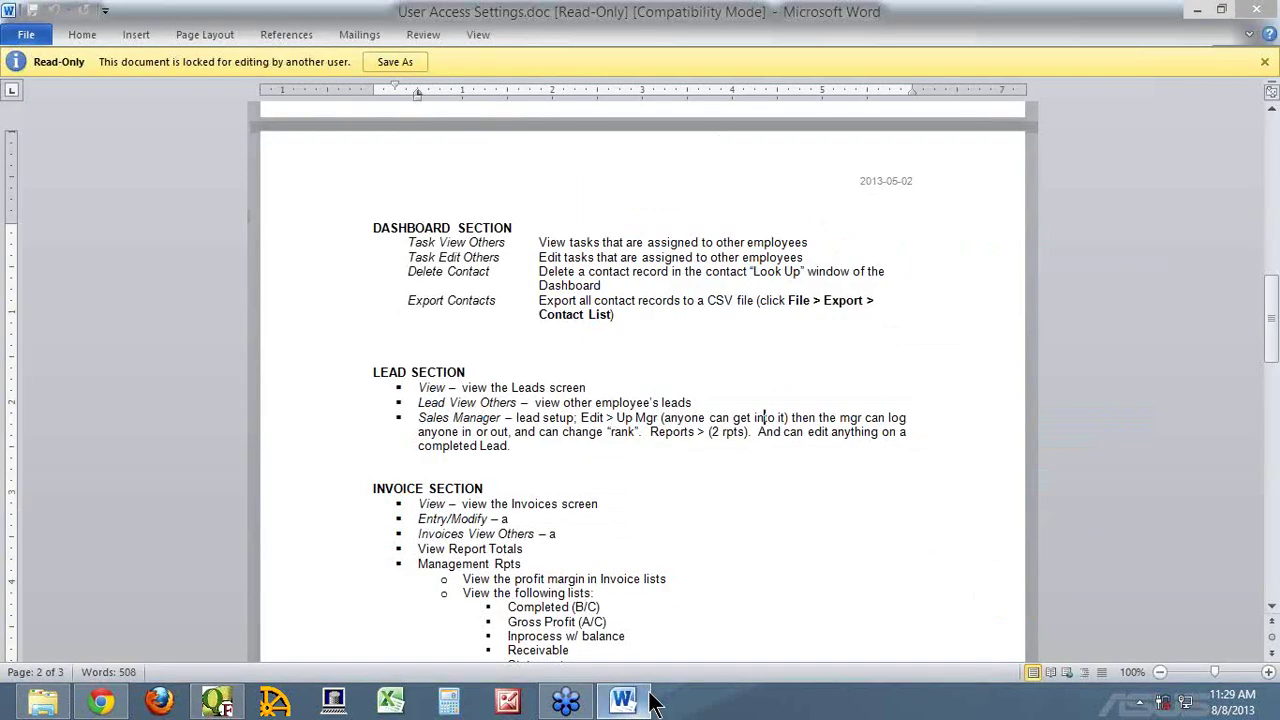
pyautogui.scroll(-1, 631, 478)
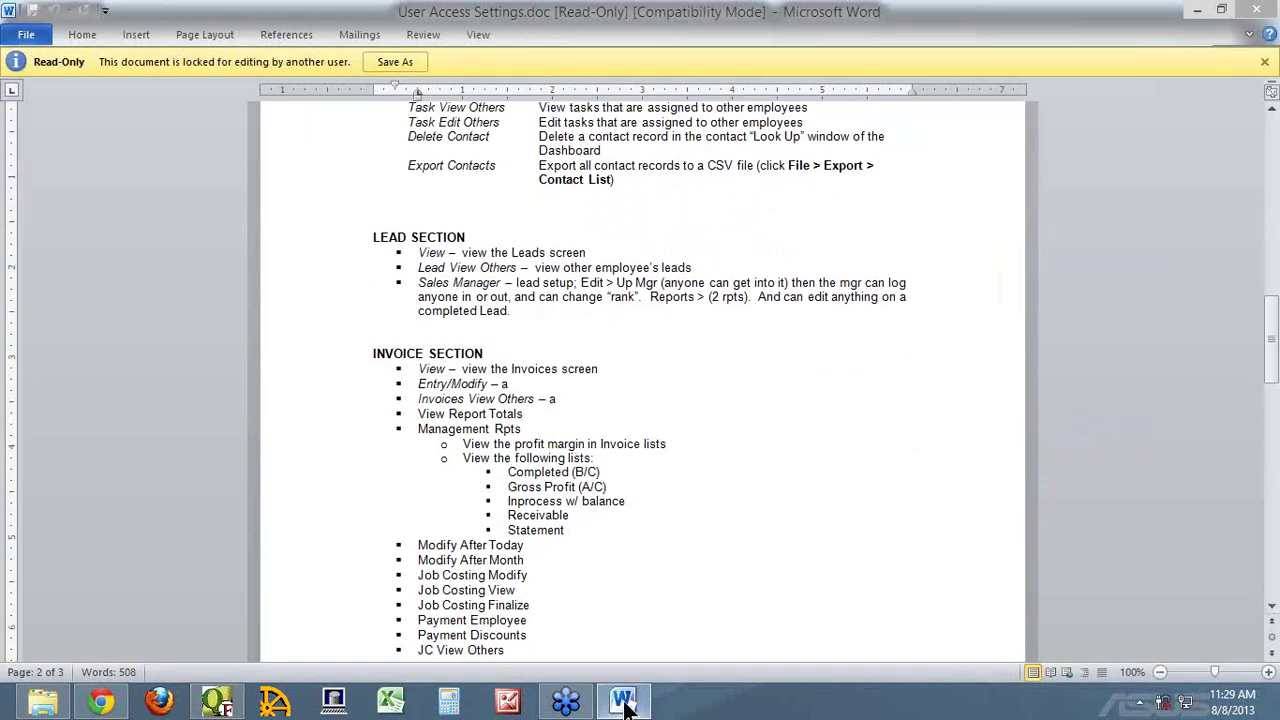
pyautogui.moveTo(635, 683)
pyautogui.click(222, 706)
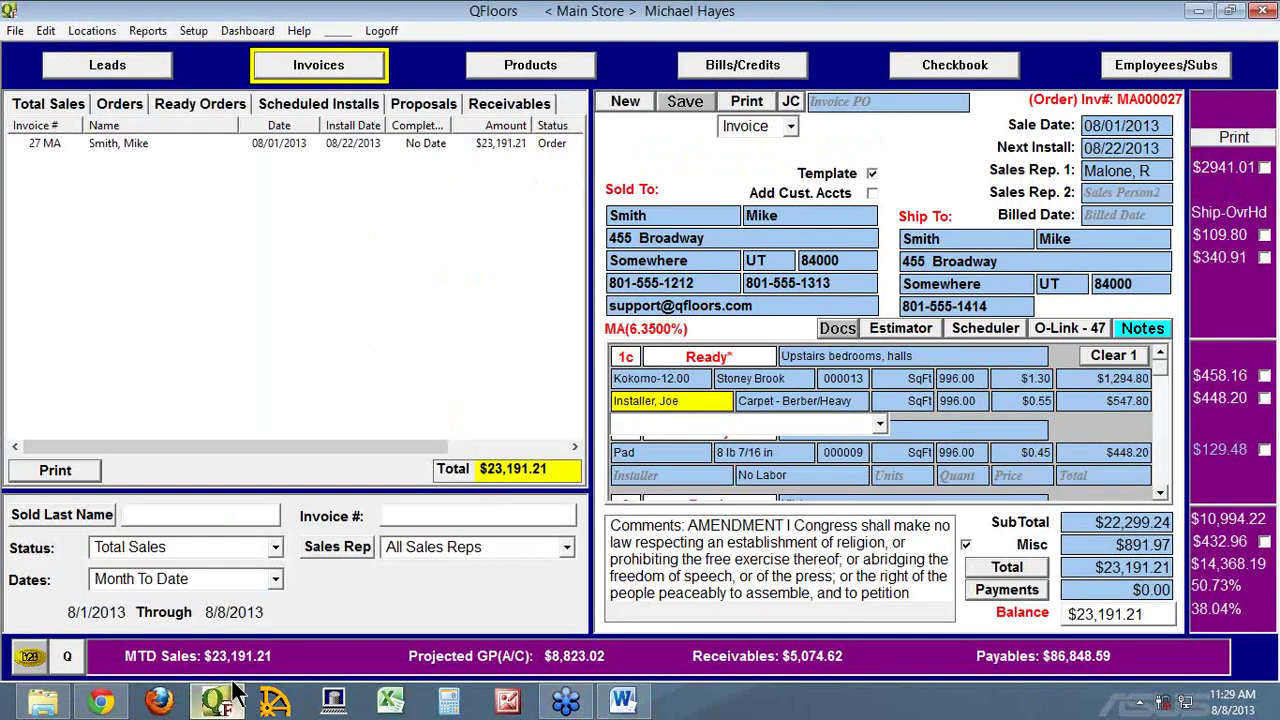
# Glance at the Word settings document and come back to QFloors' invoices
pyautogui.click(495, 449)
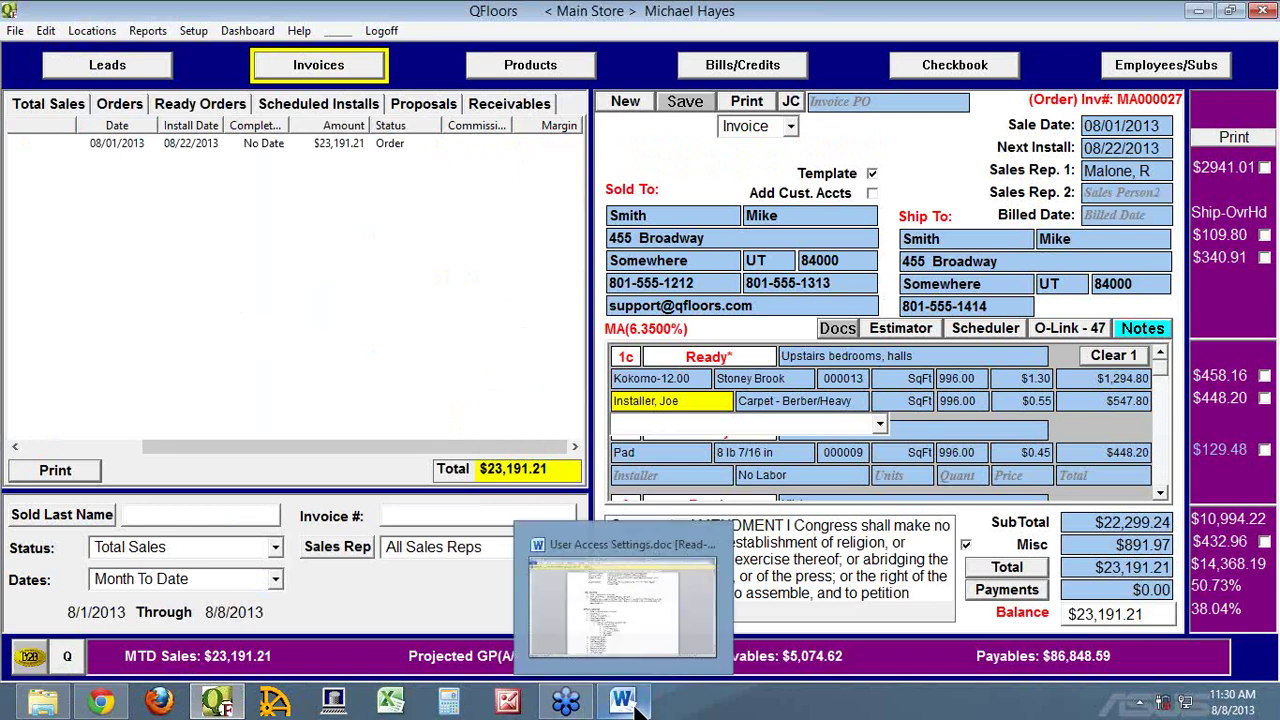
pyautogui.click(609, 628)
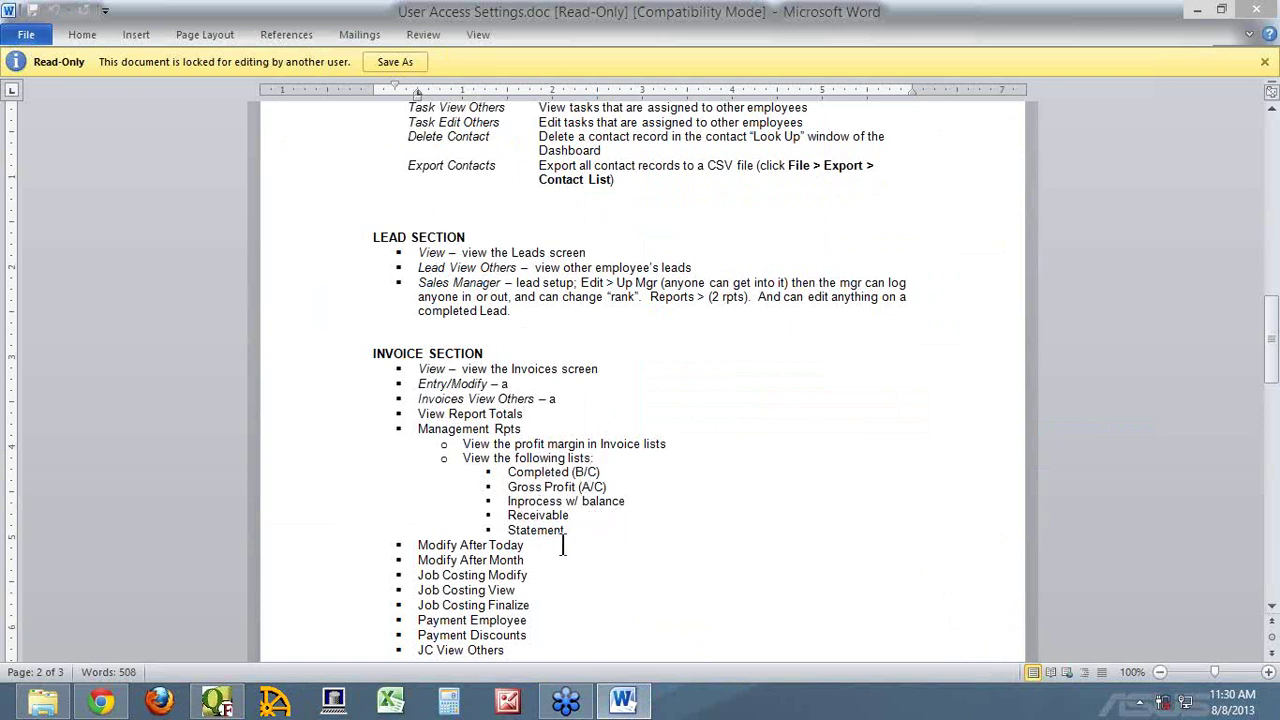
pyautogui.click(218, 703)
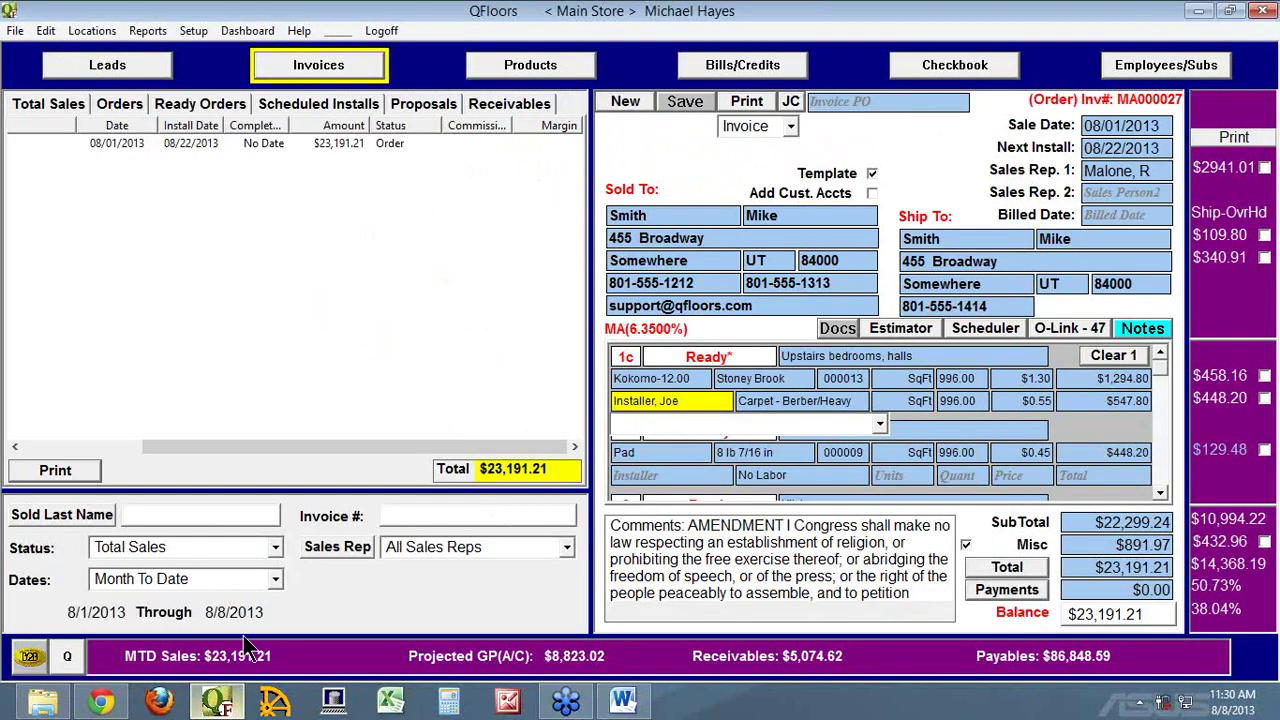
# Browse the invoice Status choices, then go to Employees/Subs and open employee 9's User Access
pyautogui.click(275, 553)
pyautogui.click(276, 585)
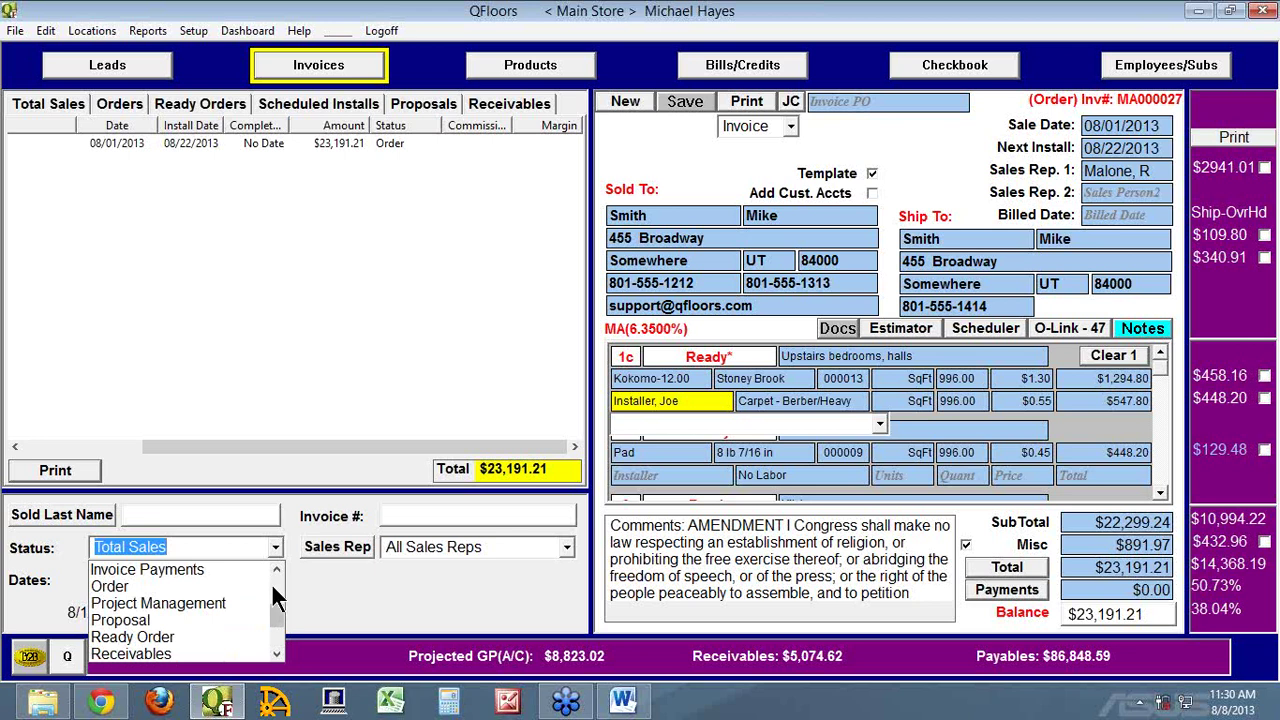
pyautogui.moveTo(280, 608); pyautogui.dragTo(278, 591)
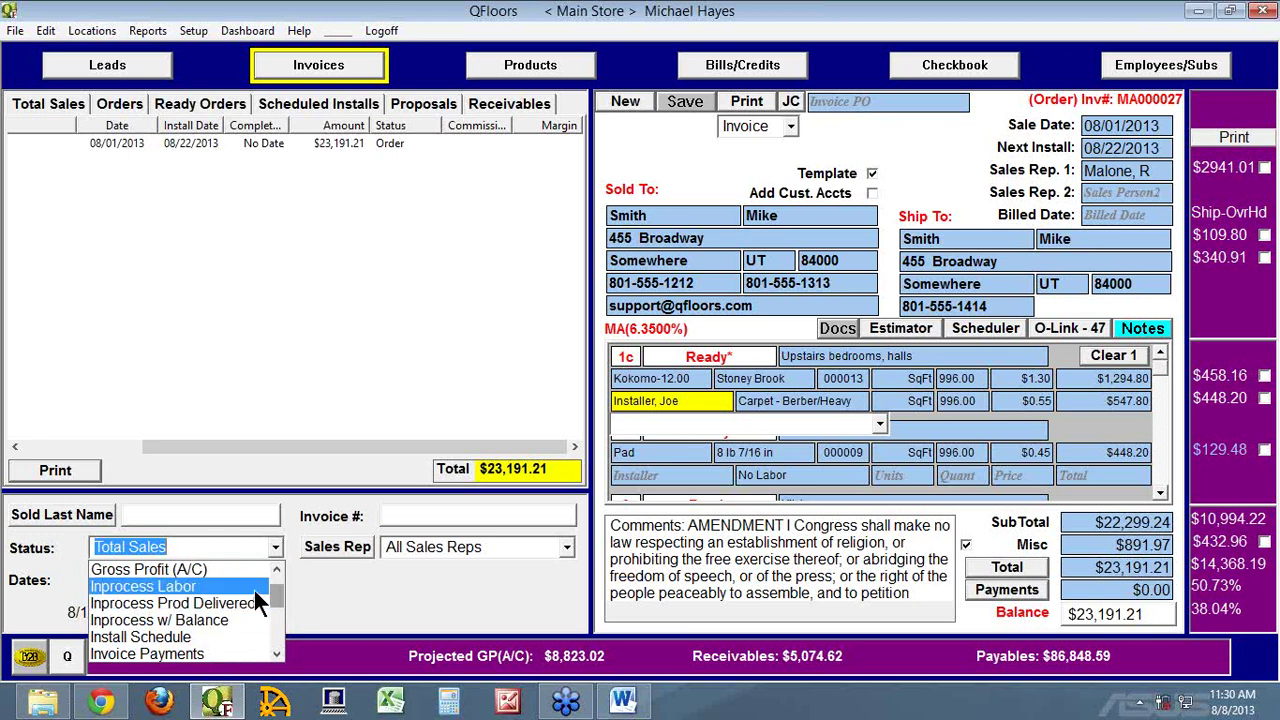
pyautogui.scroll(1, 254, 598)
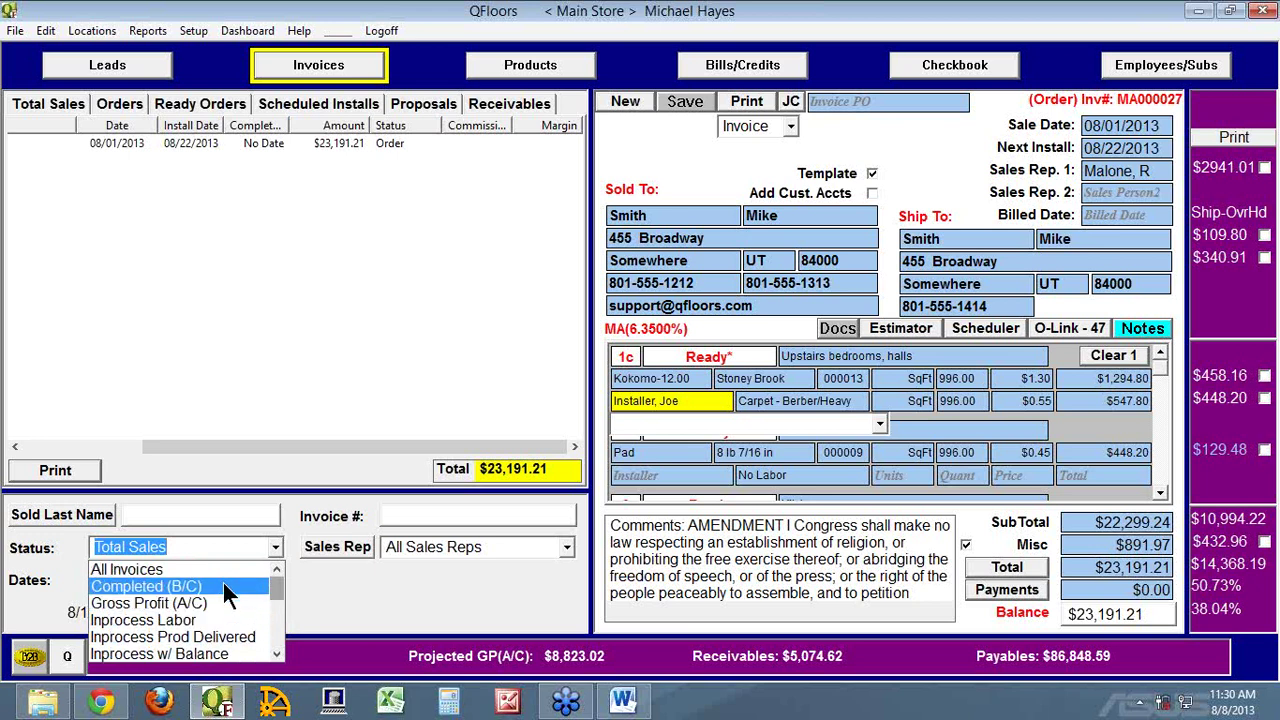
pyautogui.scroll(-3, 223, 583)
pyautogui.scroll(-1, 213, 573)
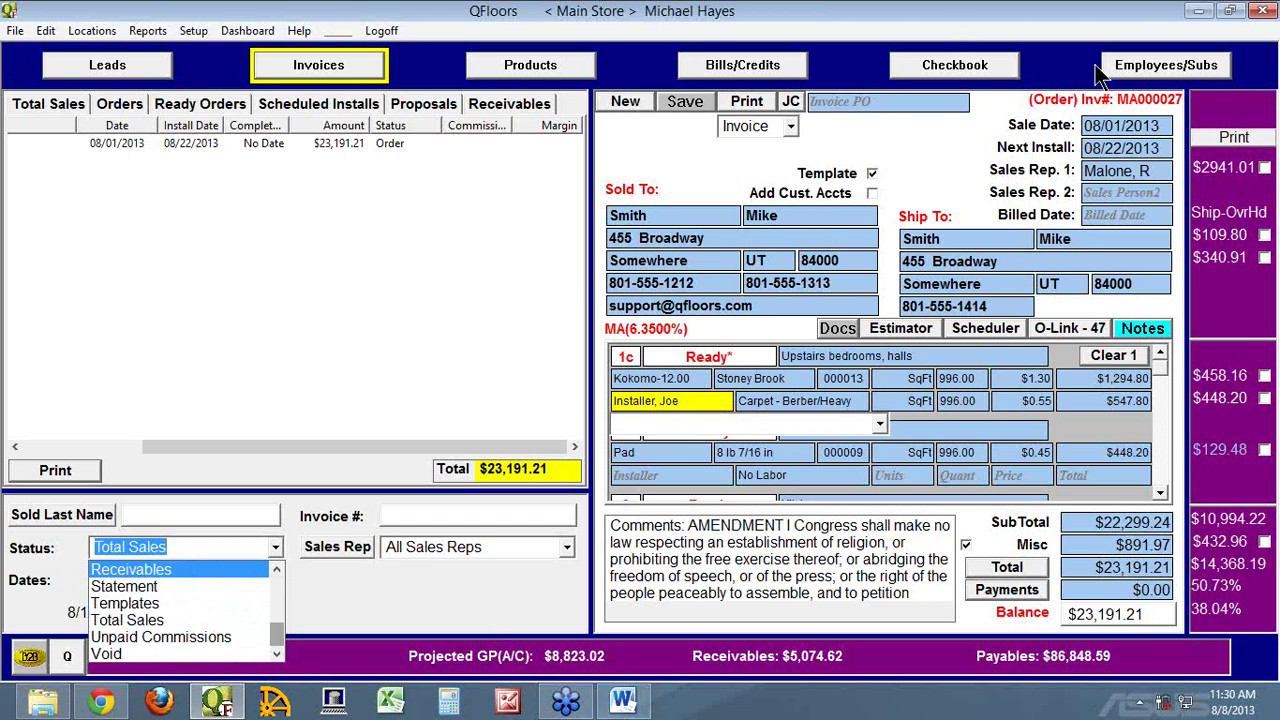
pyautogui.click(1136, 73)
pyautogui.click(1136, 73)
pyautogui.click(948, 105)
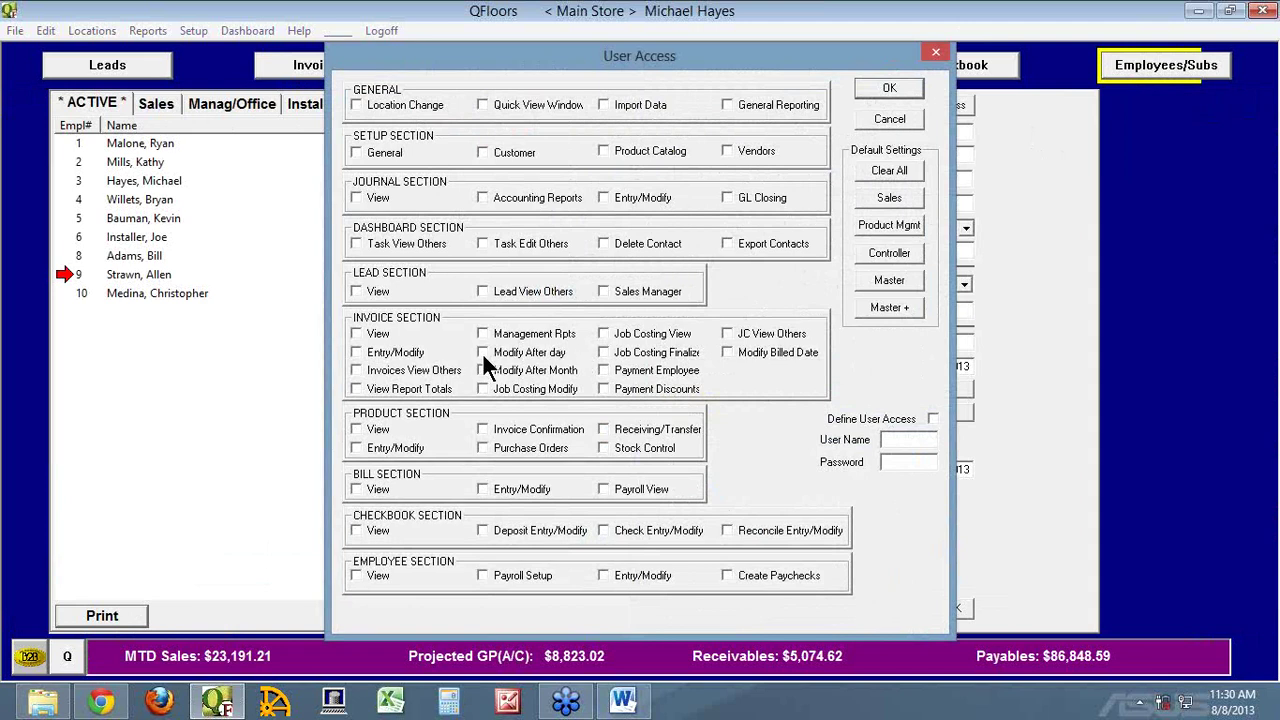
# Close User Access and return to Invoices, scrolled left to the invoice number and name columns
pyautogui.click(879, 118)
pyautogui.click(330, 66)
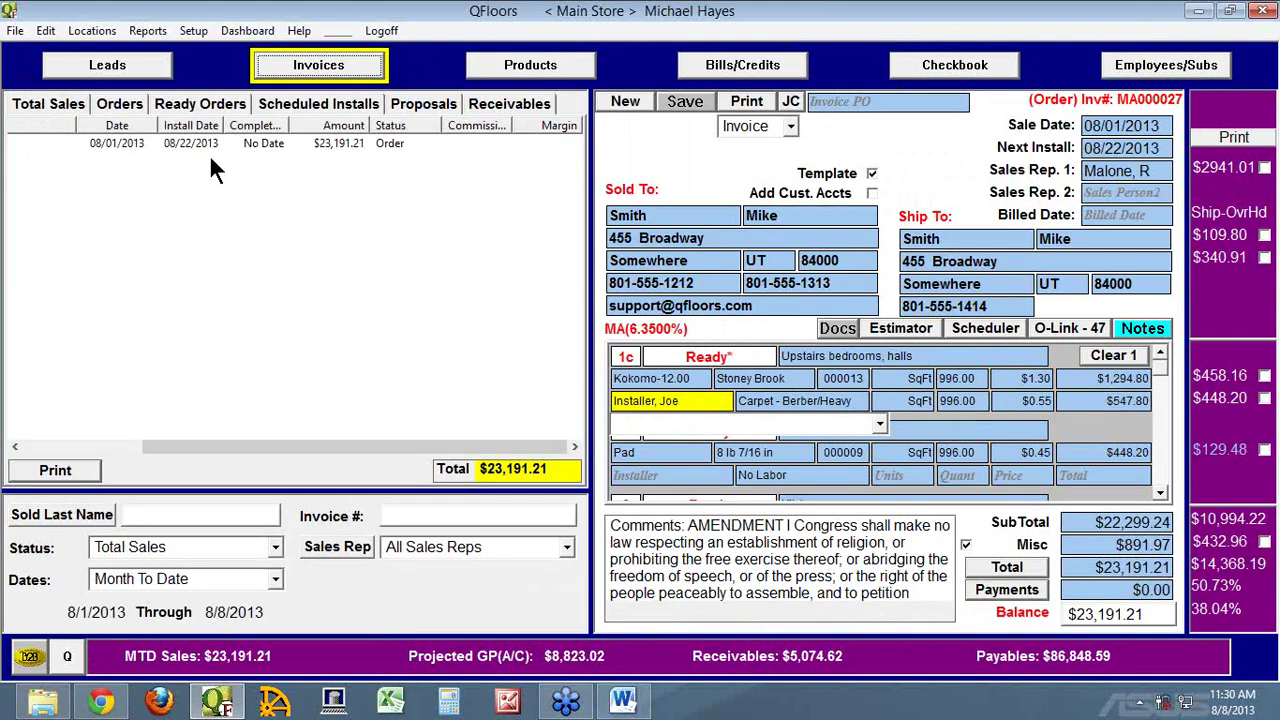
pyautogui.click(71, 447)
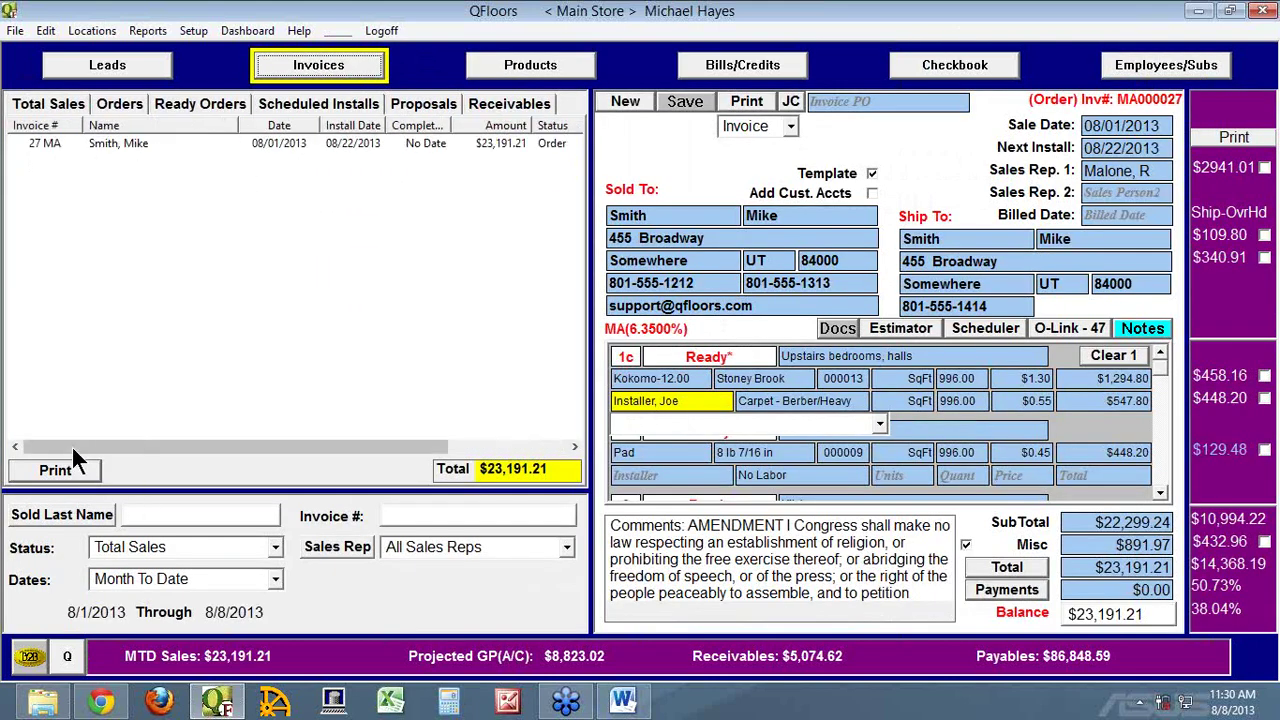
# On invoice 27 MA, replace the 08/01/2013 sale date with 08/08/2013 and save
pyautogui.click(40, 143)
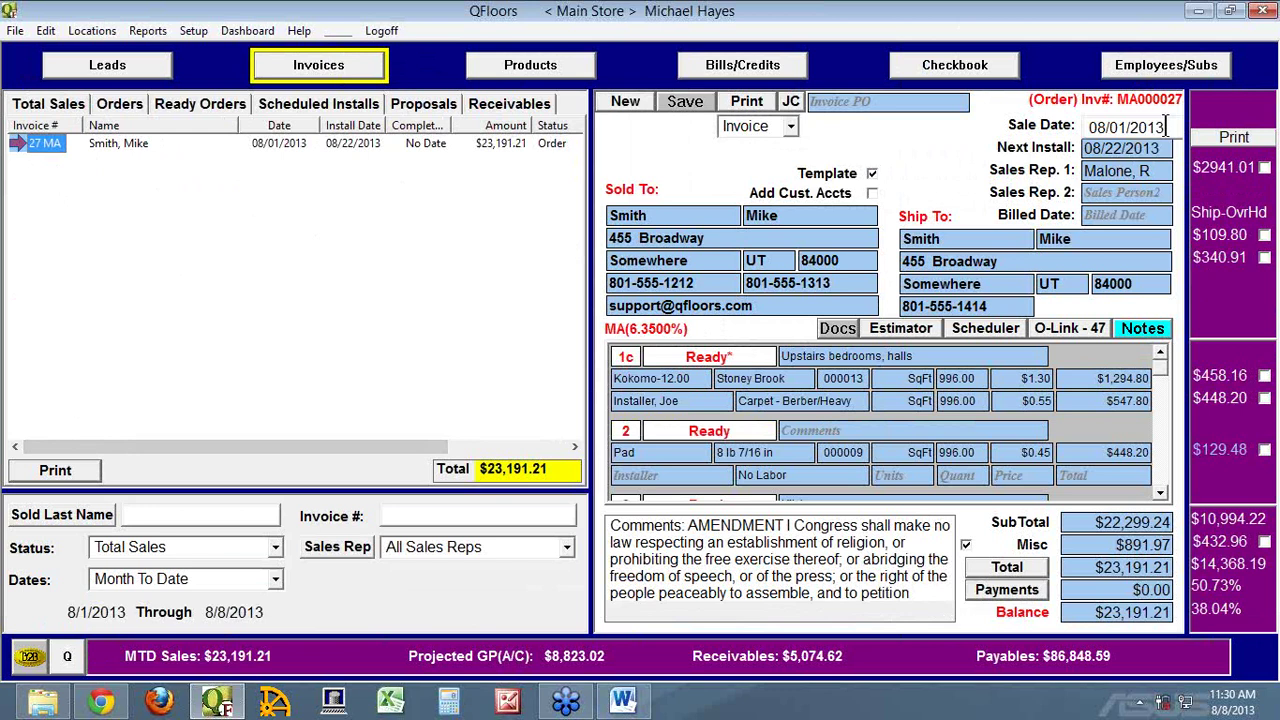
pyautogui.moveTo(1166, 127); pyautogui.dragTo(1092, 127)
pyautogui.write('08/08')
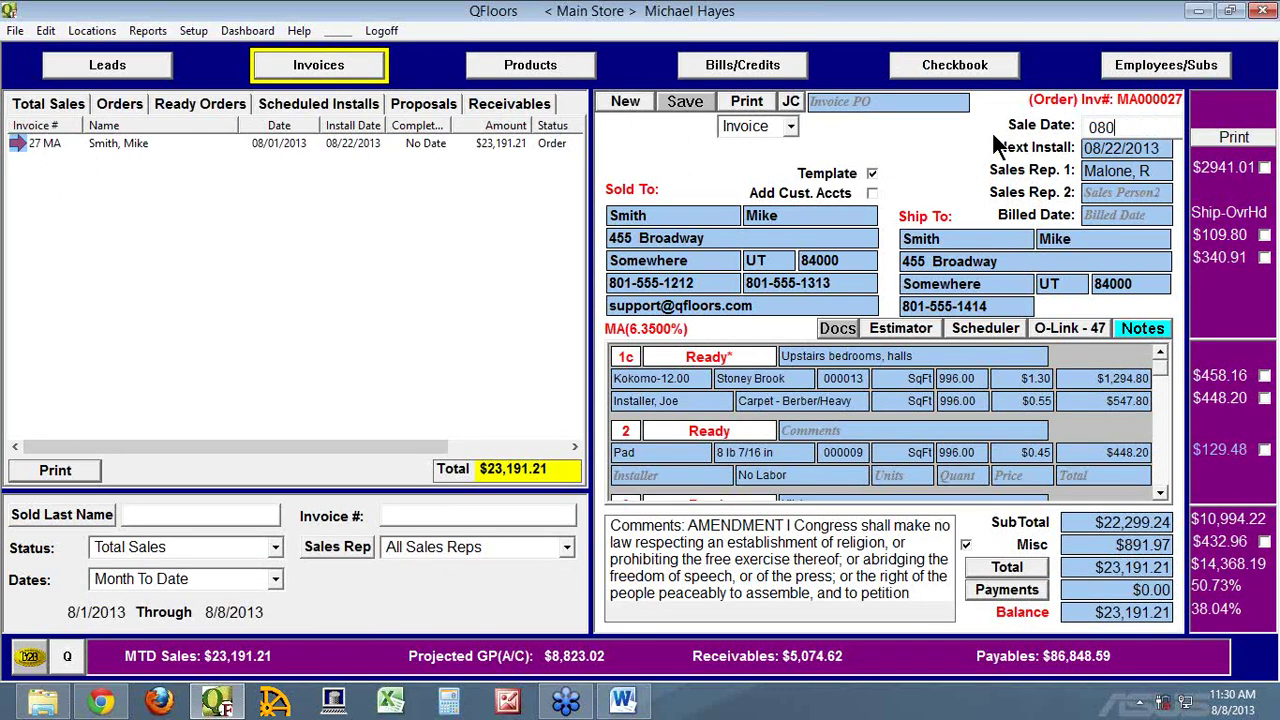
pyautogui.press('Tab')
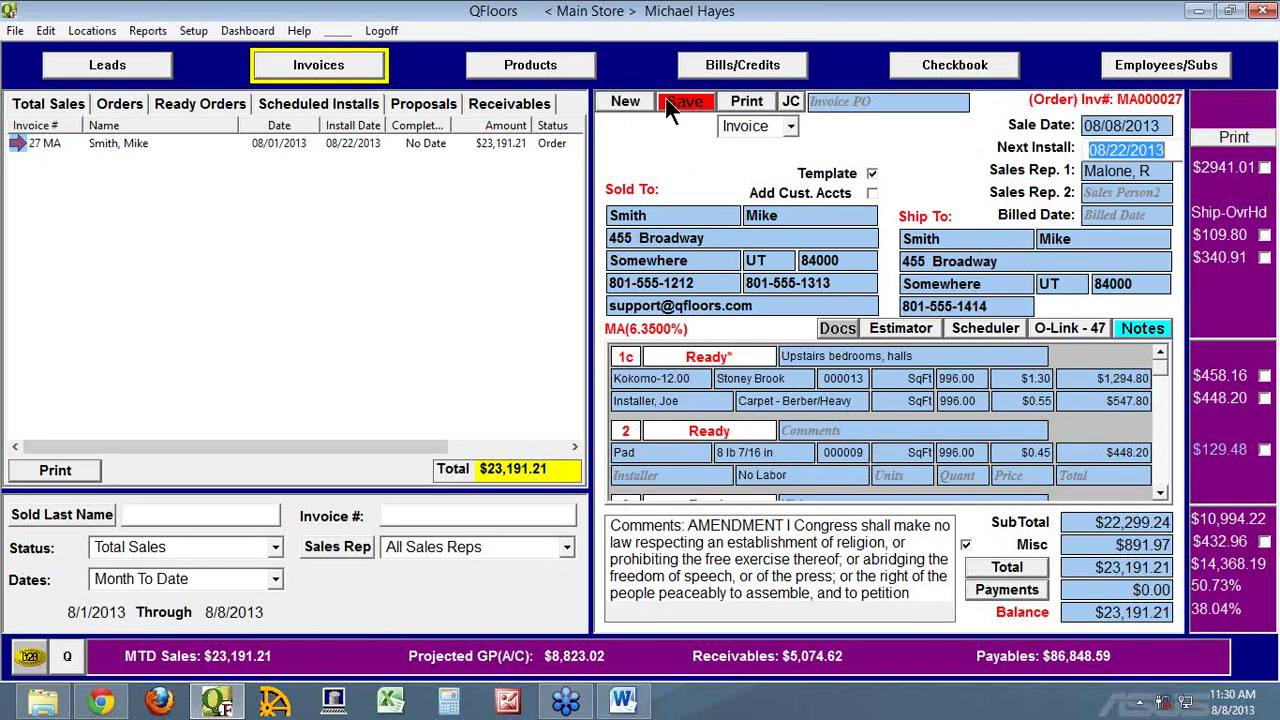
pyautogui.click(678, 104)
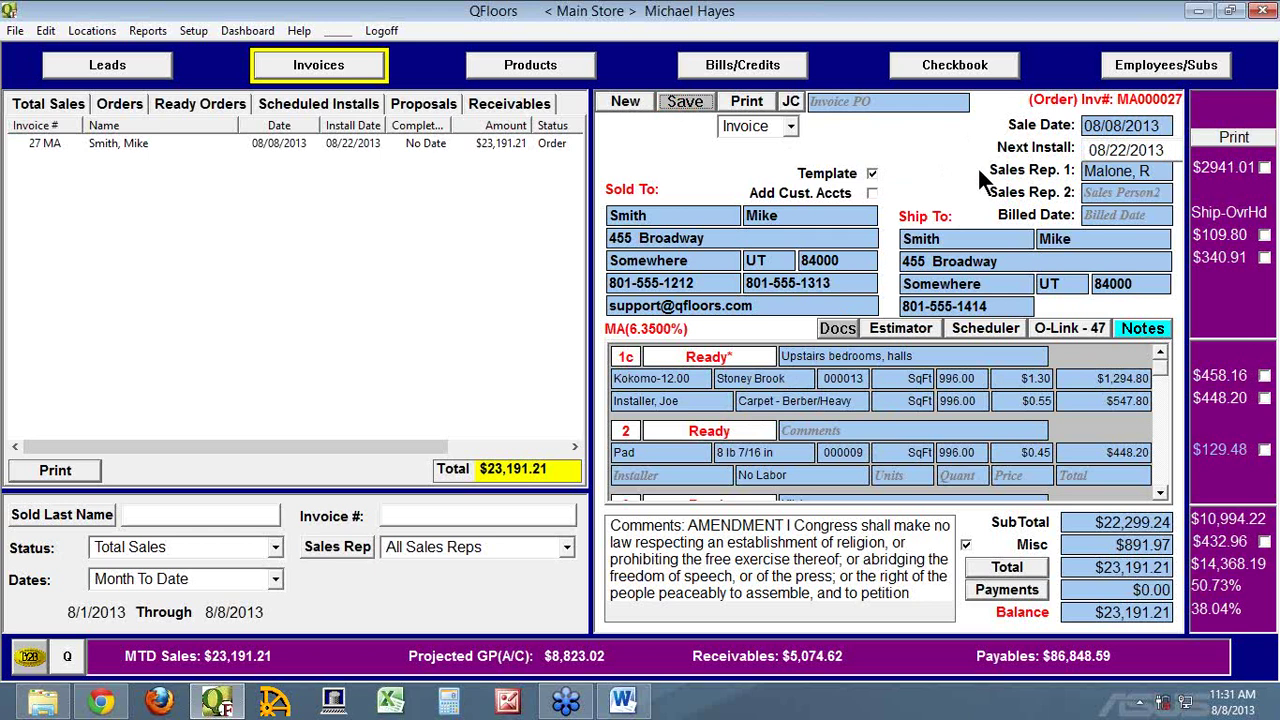
pyautogui.click(1160, 76)
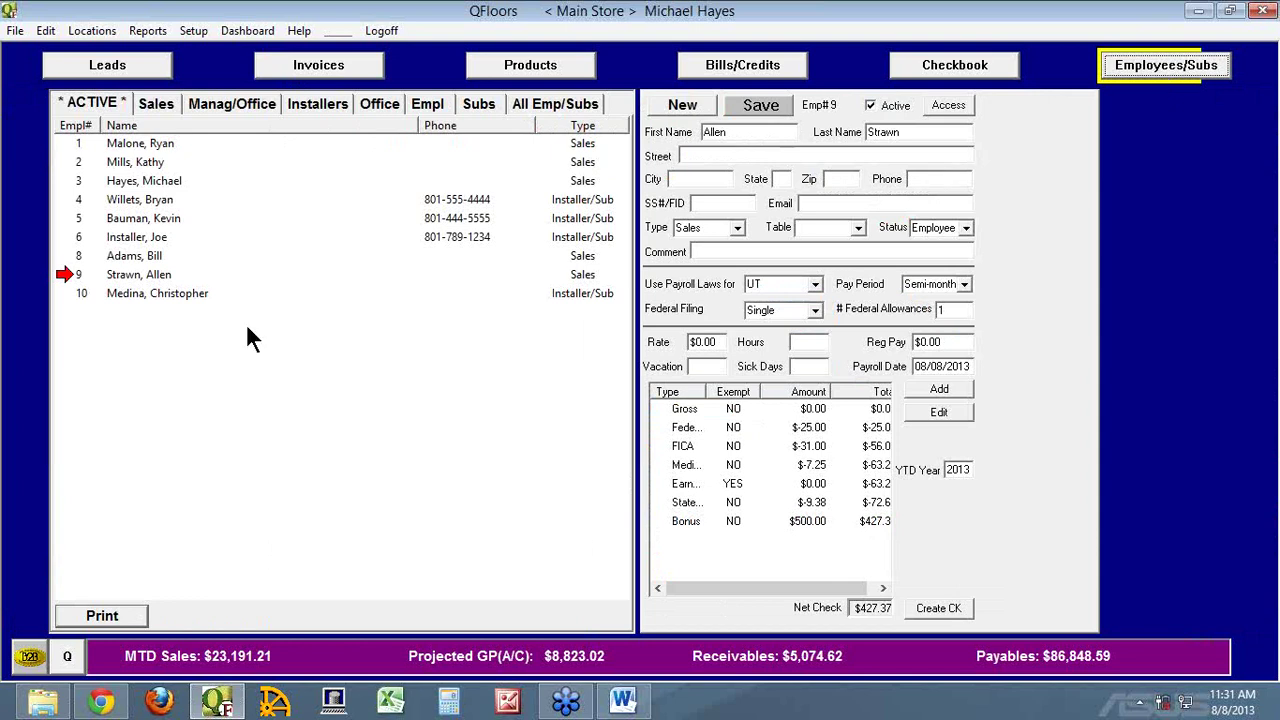
pyautogui.click(946, 106)
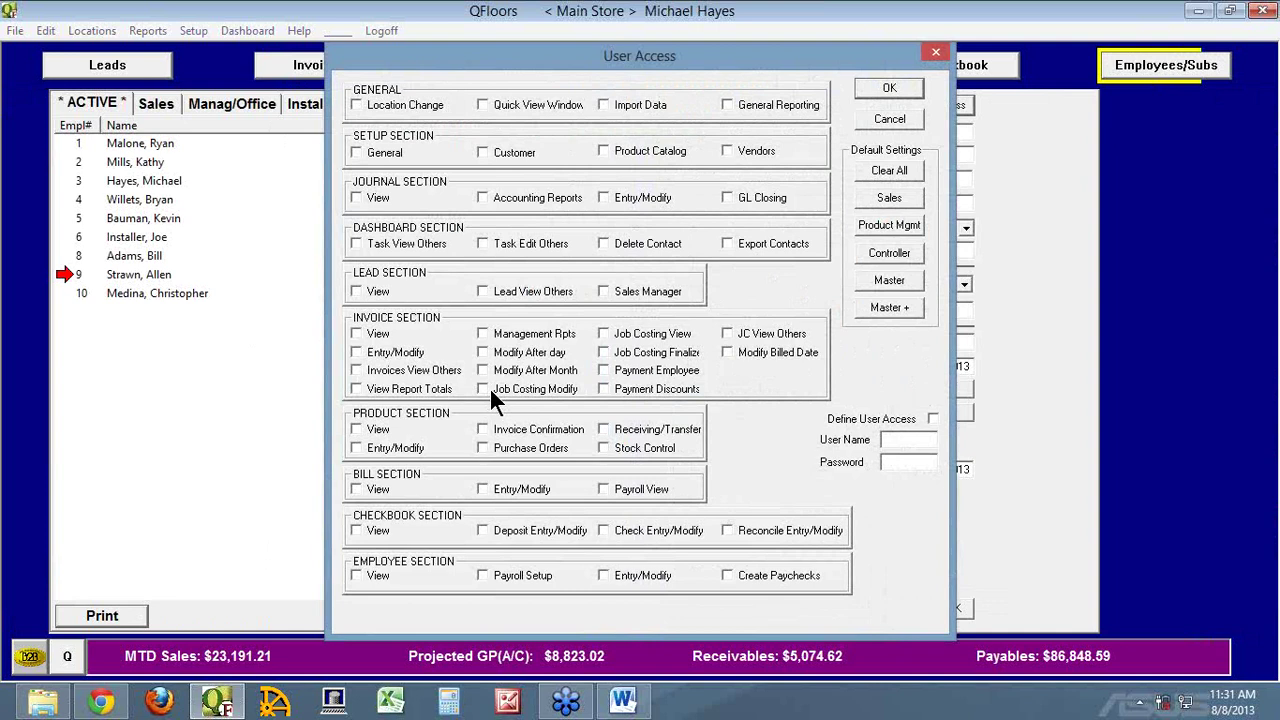
pyautogui.click(893, 117)
pyautogui.click(356, 68)
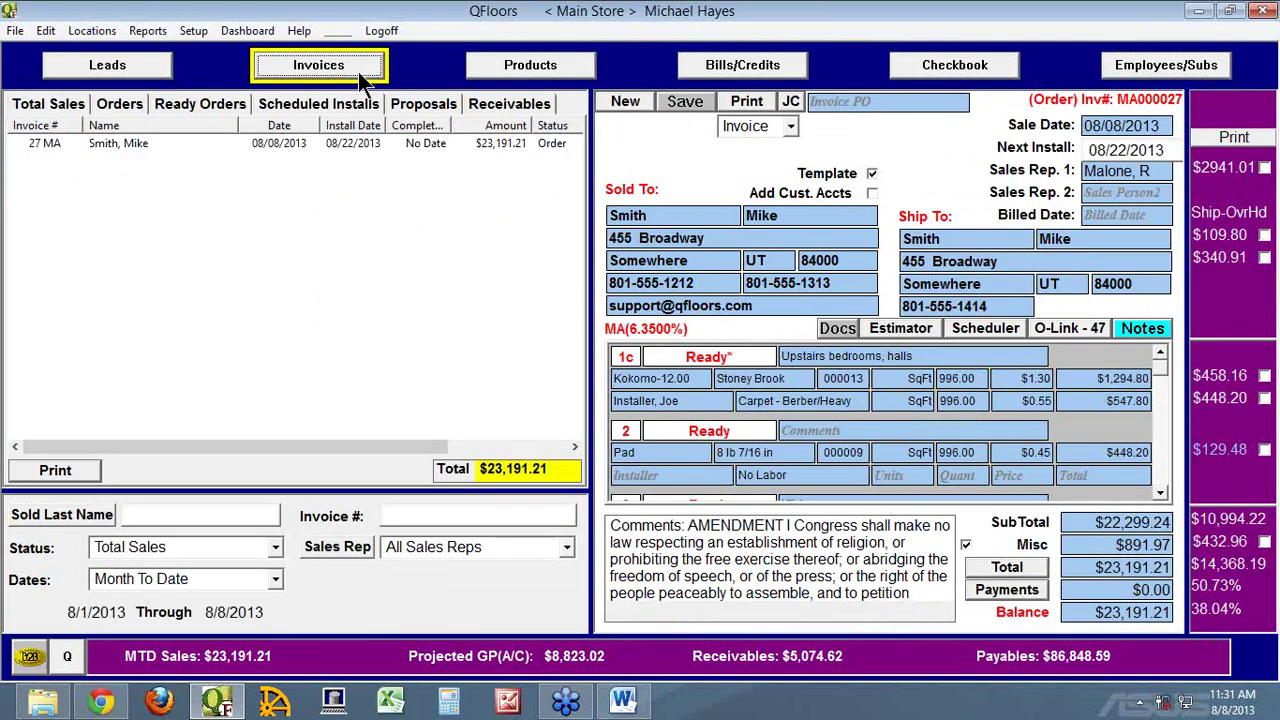
# Show the proposals list across All Dates and open proposal 51 MA
pyautogui.click(440, 106)
pyautogui.click(180, 579)
pyautogui.write('ates')
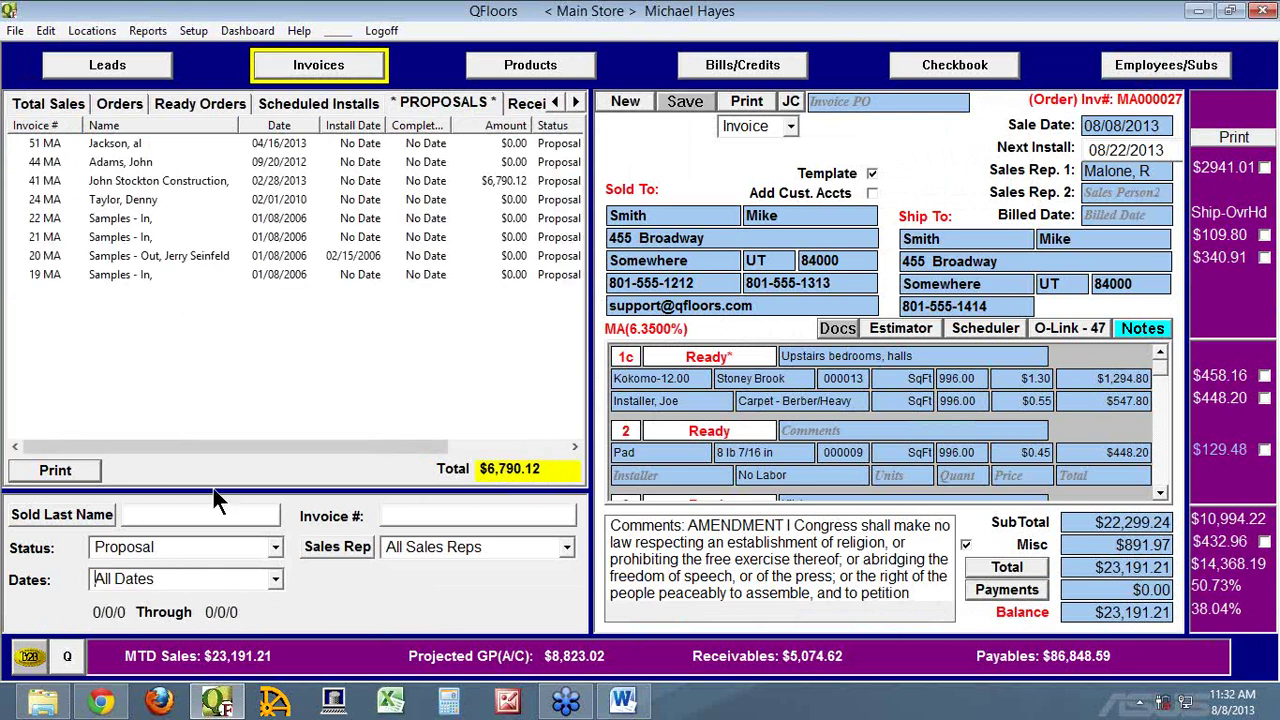
pyautogui.click(46, 143)
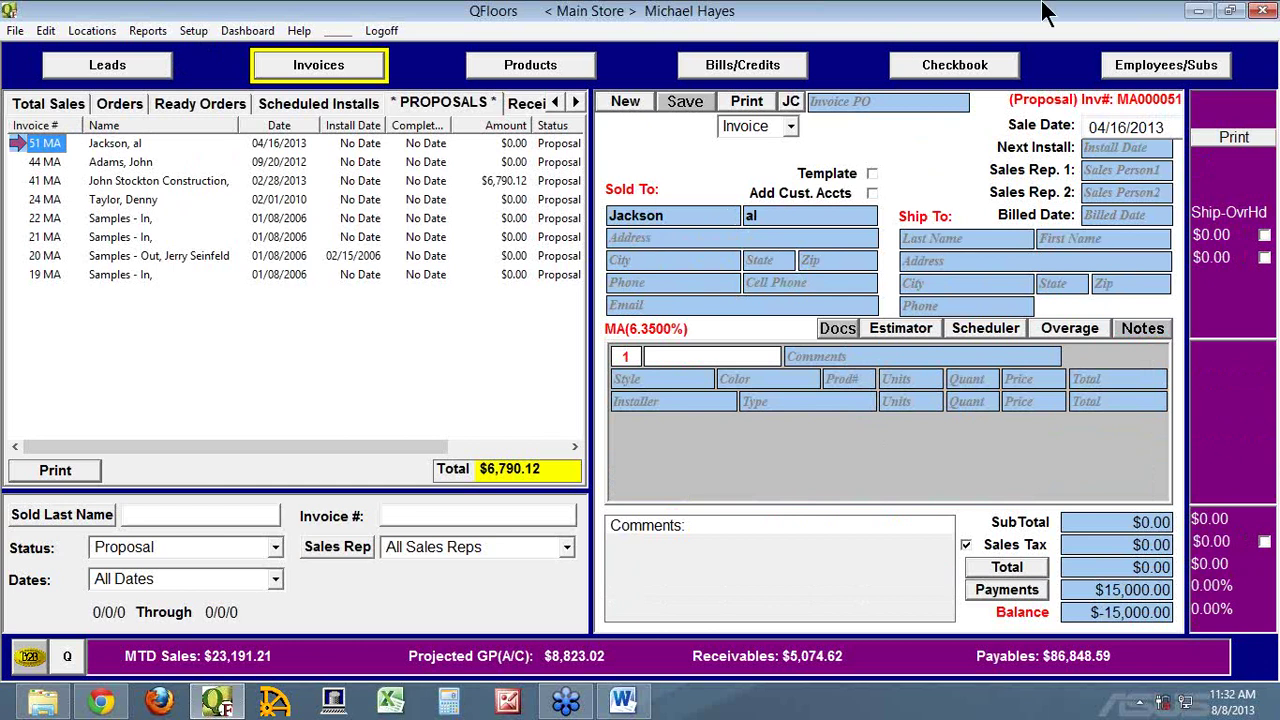
# Review the User Access permissions on the employees screen, then return to invoices
pyautogui.click(1168, 66)
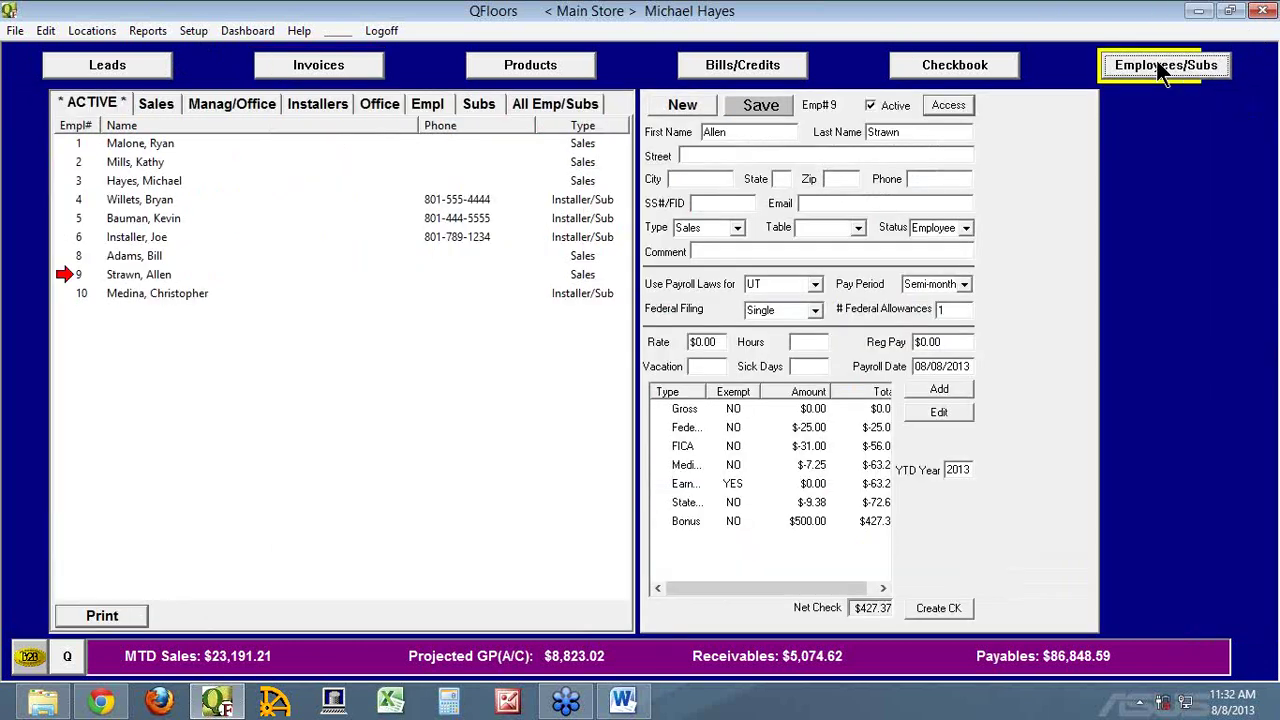
pyautogui.click(940, 107)
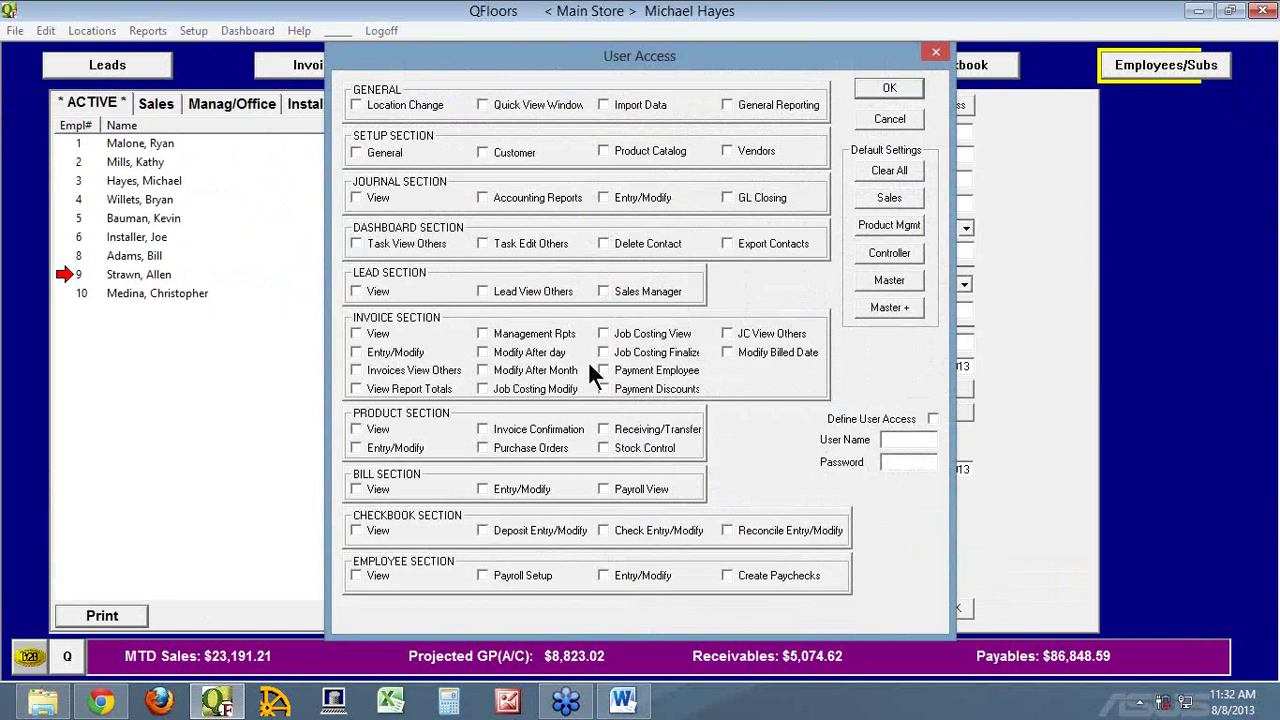
pyautogui.click(880, 119)
pyautogui.click(316, 68)
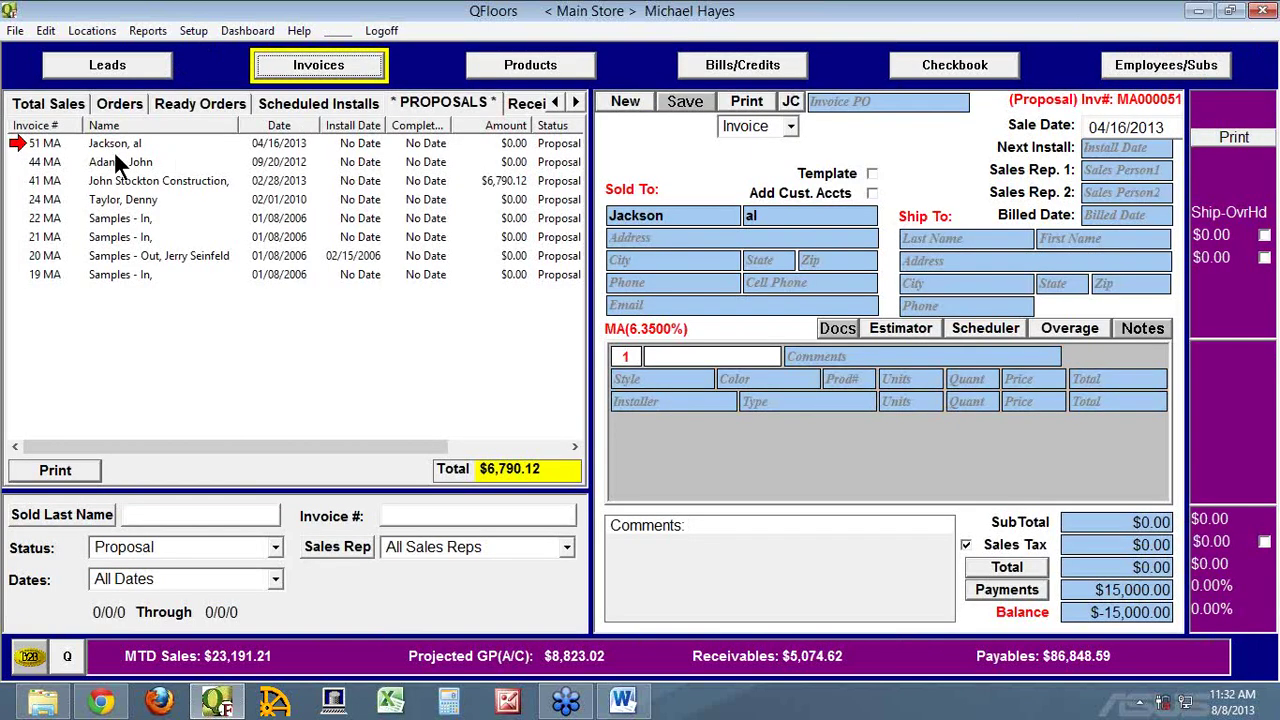
# Open proposals 51 MA and 44 MA, then list all sales totalling $100,419.02
pyautogui.click(44, 145)
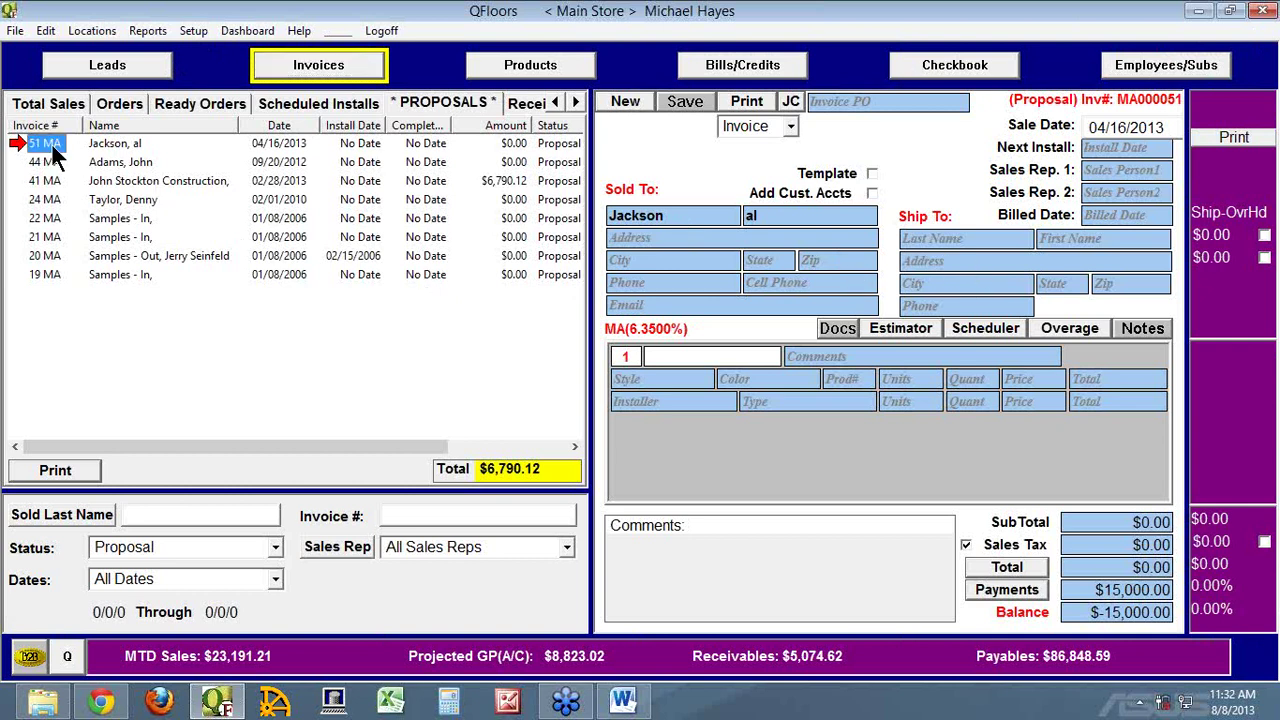
pyautogui.click(26, 166)
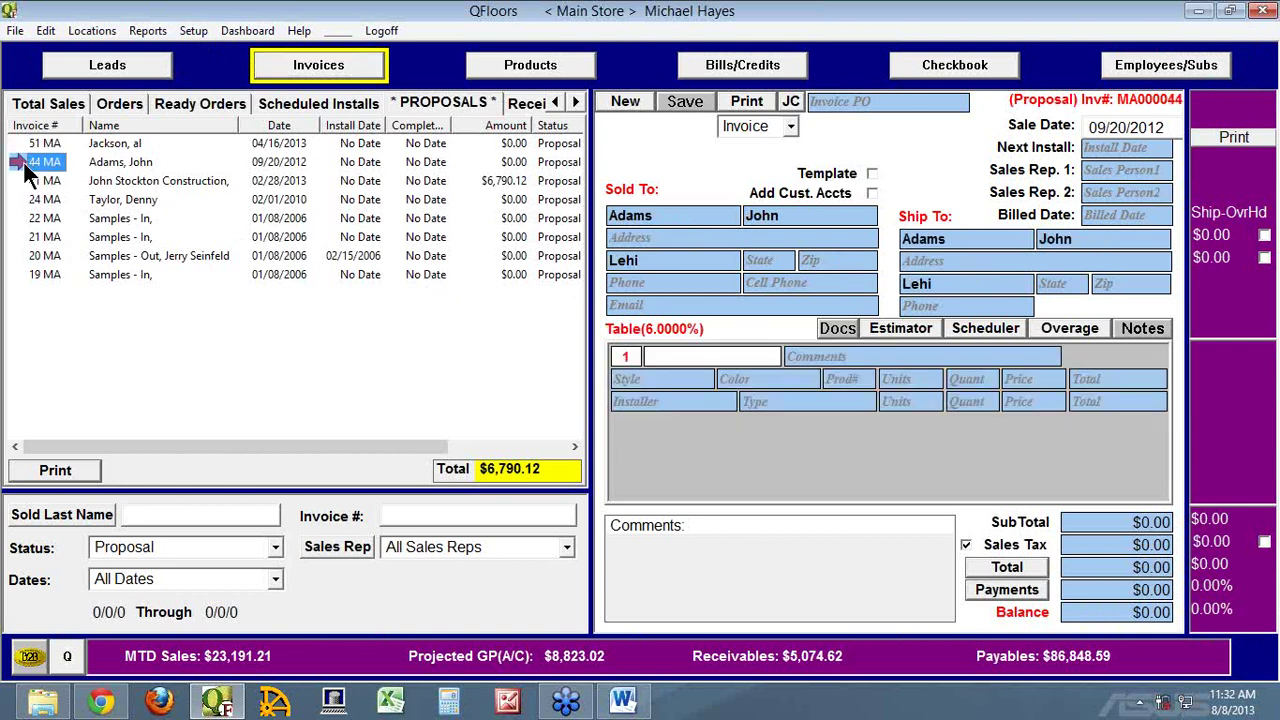
pyautogui.click(60, 103)
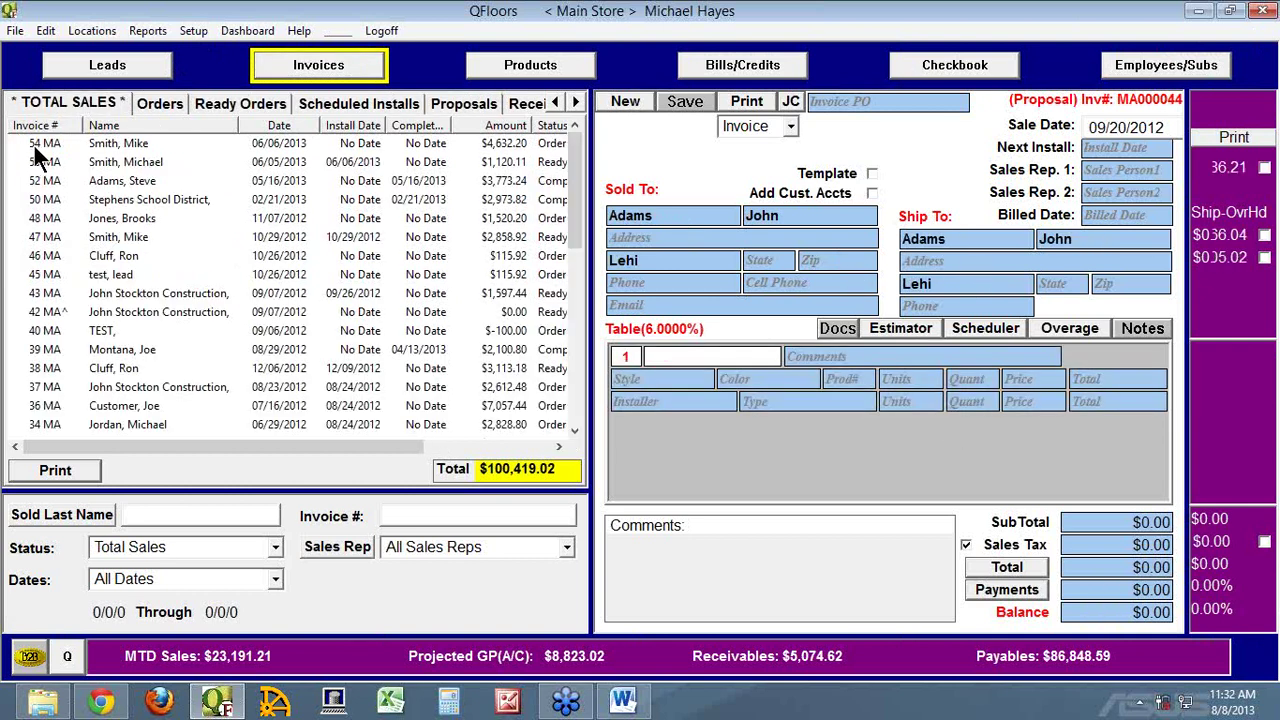
# Open invoice 54 MA and inspect its $448.20 and $458.16 job costs, cancelling without changes
pyautogui.click(34, 145)
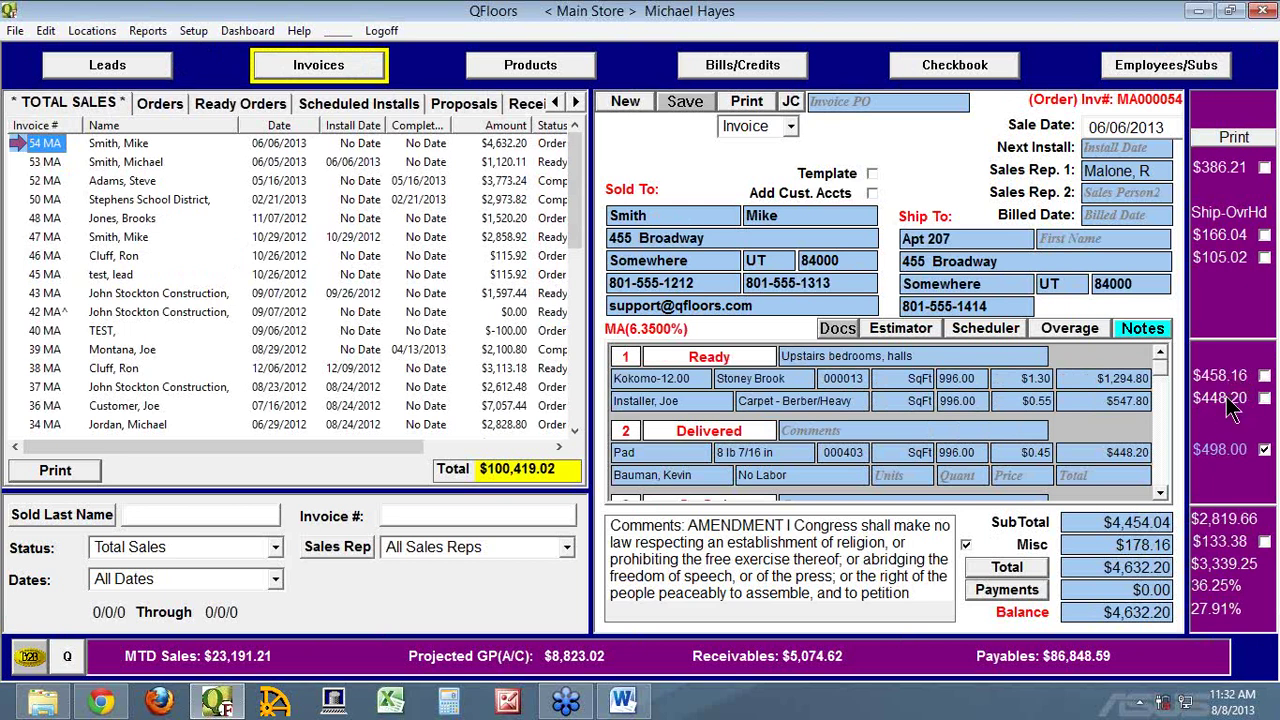
pyautogui.click(1230, 405)
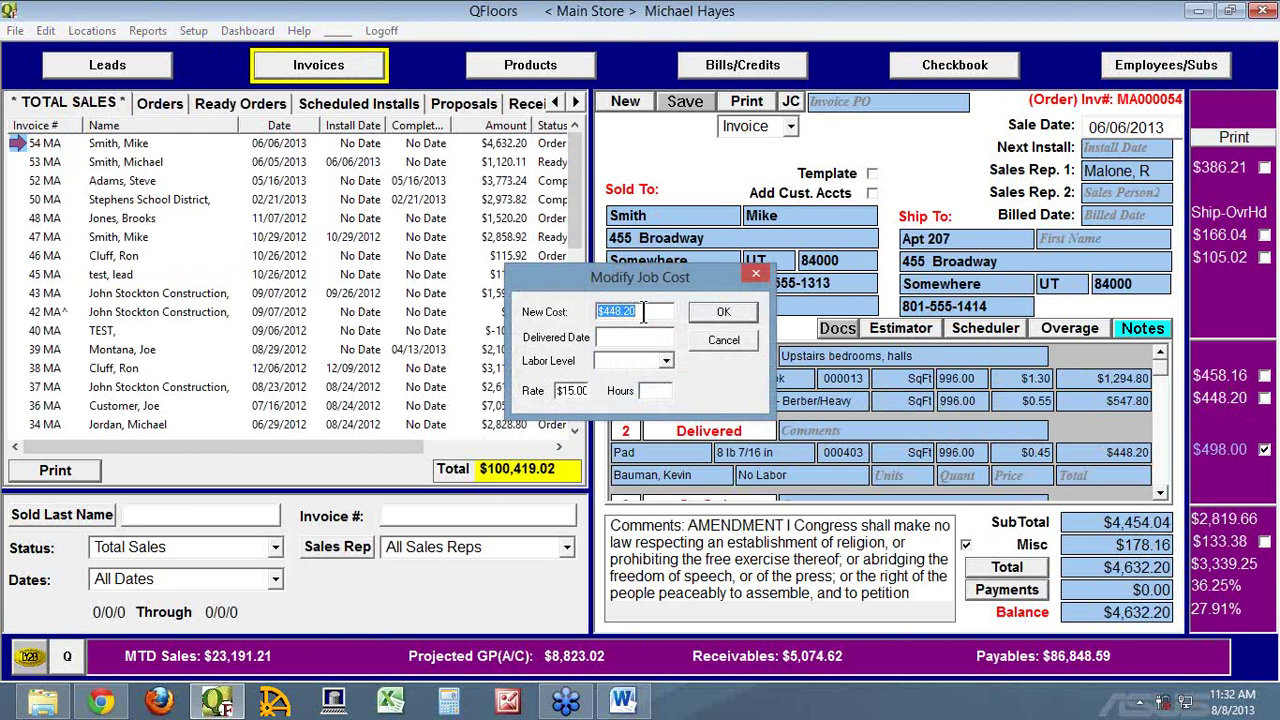
pyautogui.click(730, 340)
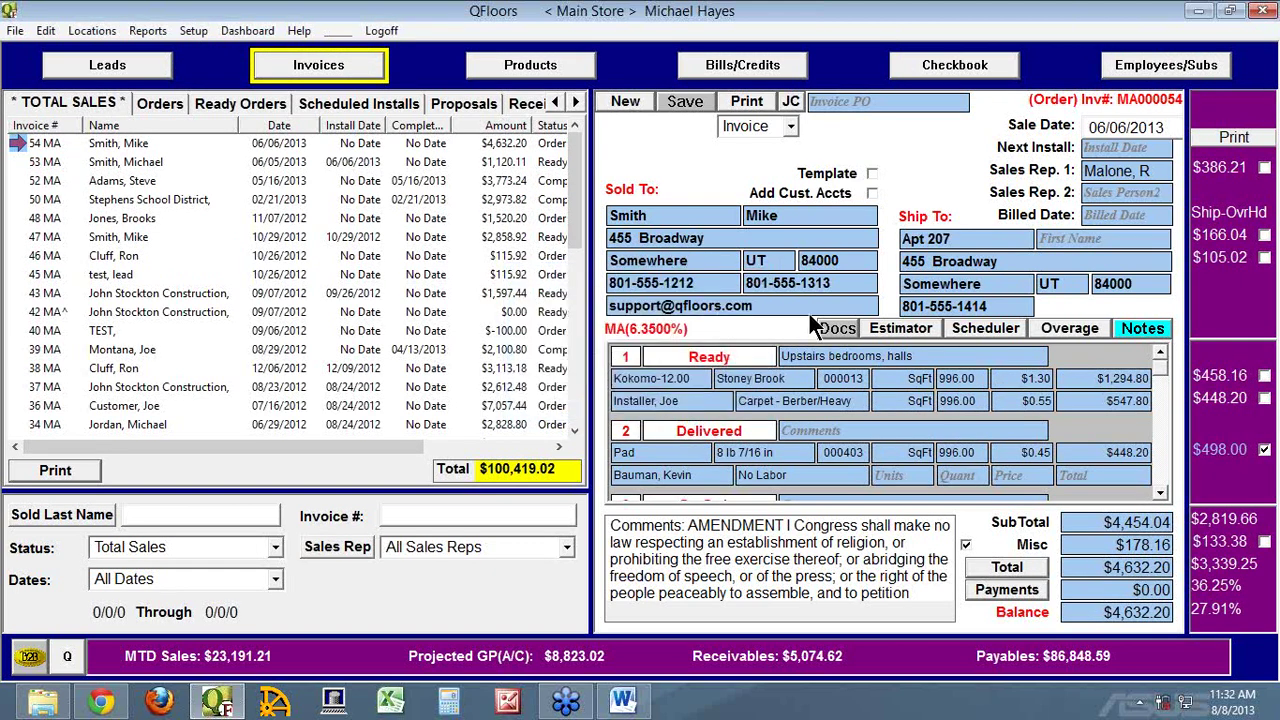
pyautogui.click(1210, 374)
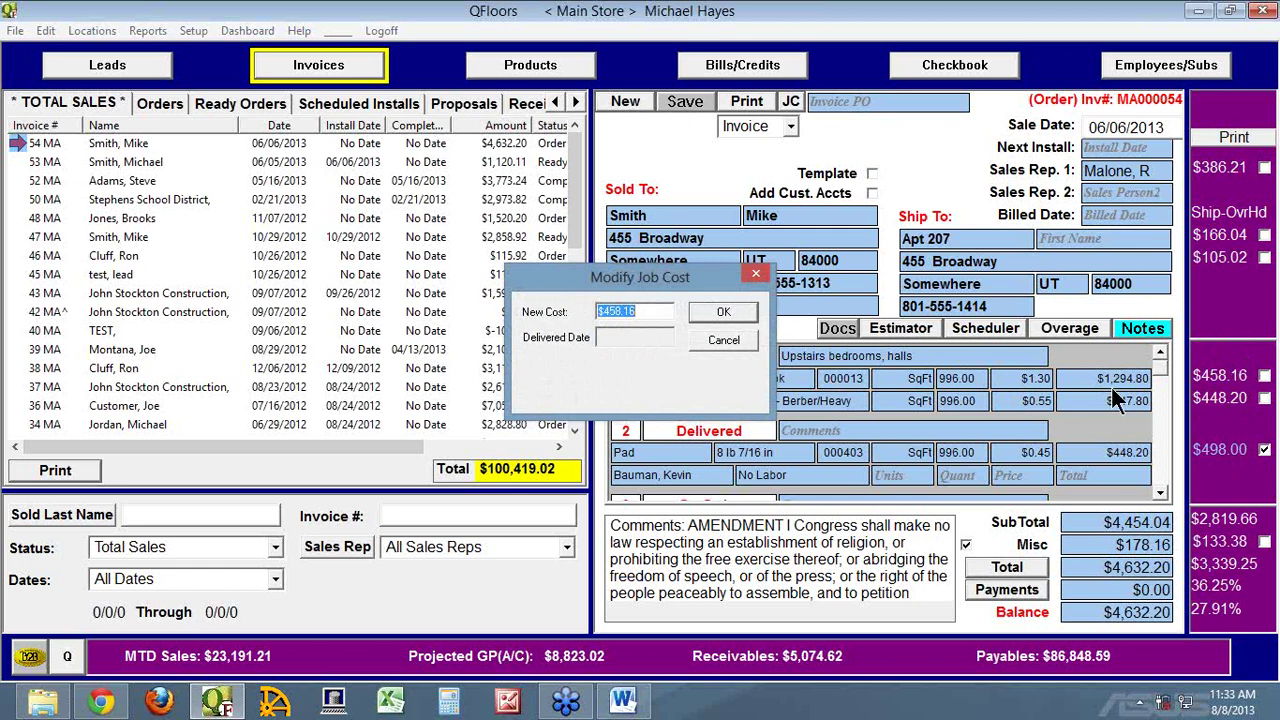
pyautogui.click(724, 339)
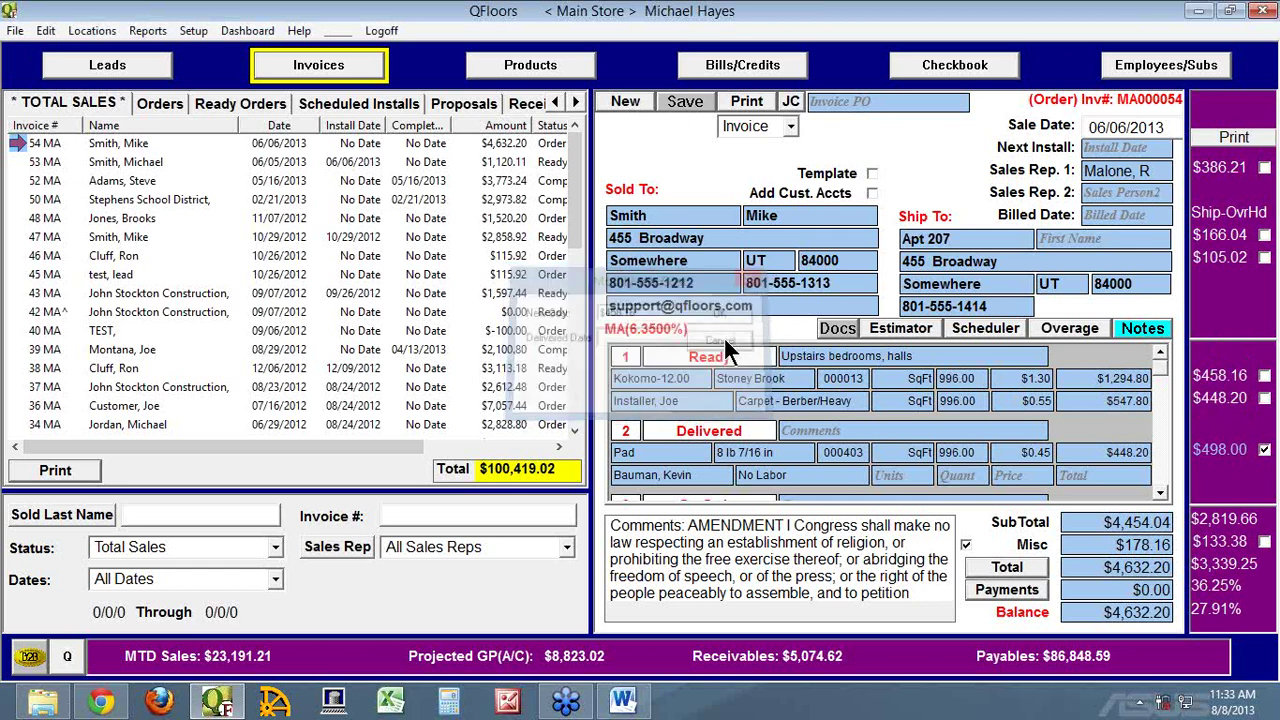
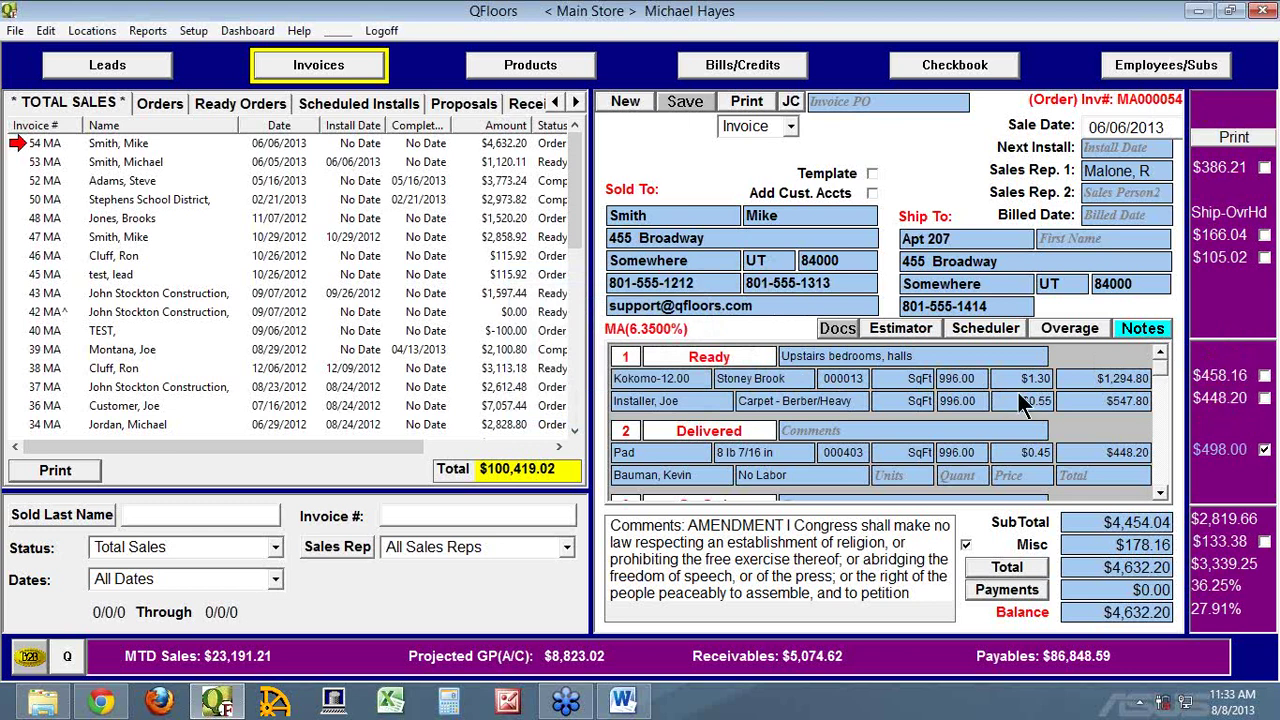
# Enter a sixth line item on invoice #54: style Xabc, colour Blue, Each, quantity 1
pyautogui.scroll(-3, 1170, 470)
pyautogui.click(1164, 462)
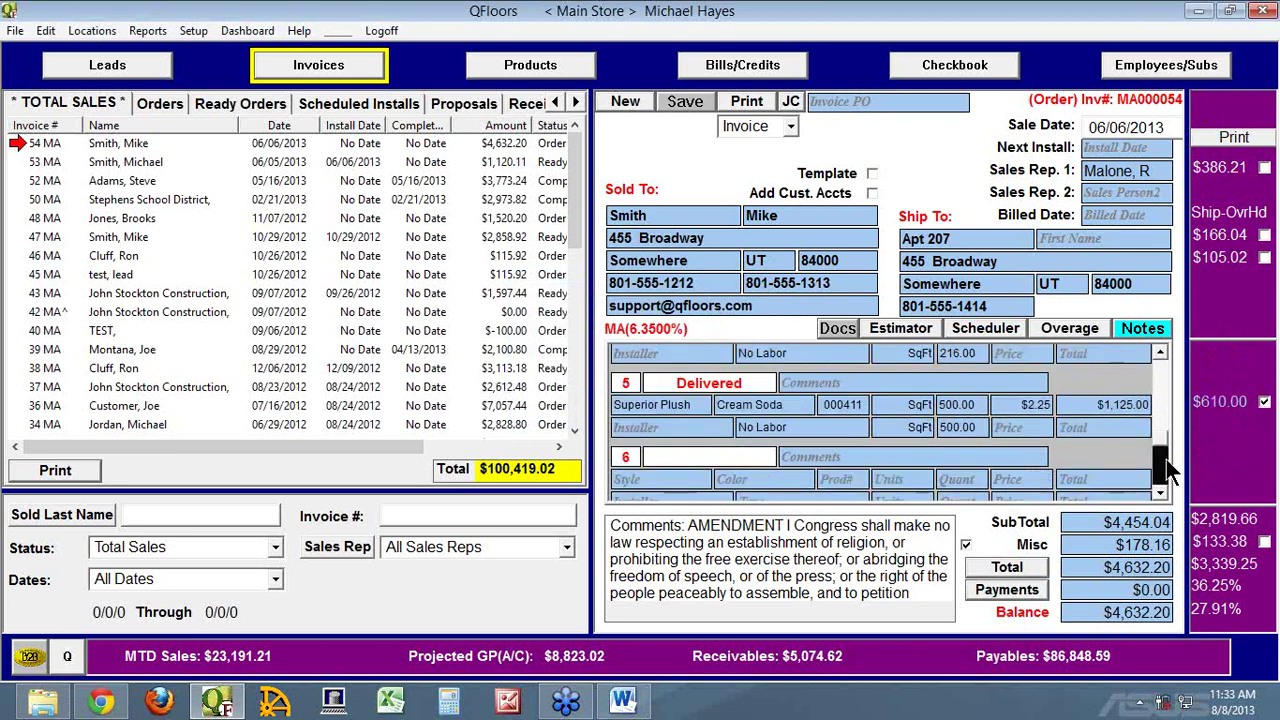
pyautogui.click(683, 484)
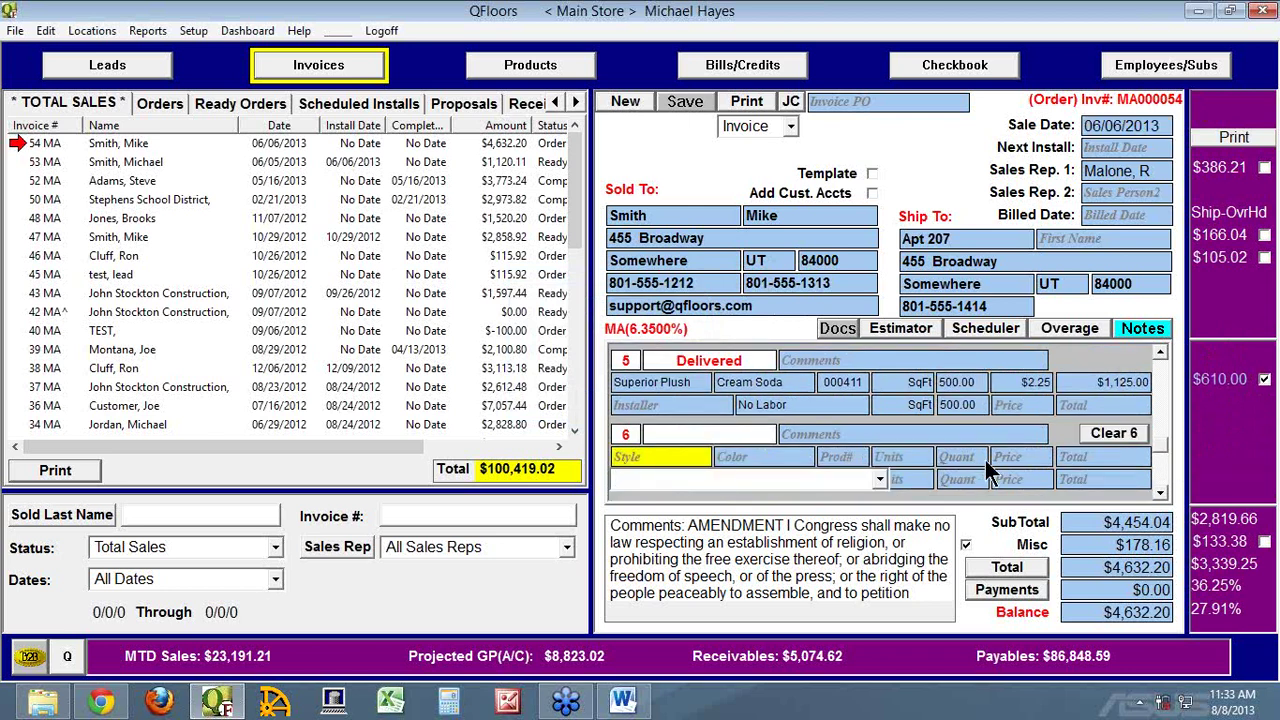
pyautogui.write('X')
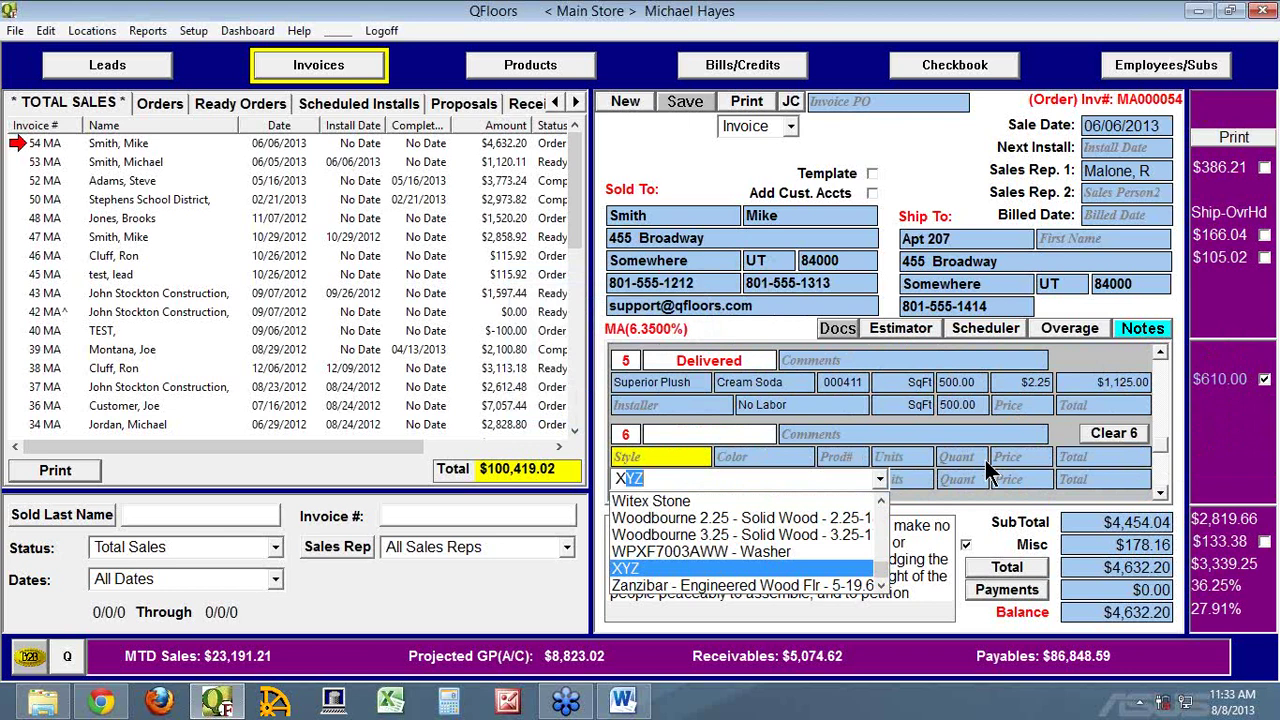
pyautogui.write('abc')
pyautogui.press('Tab')
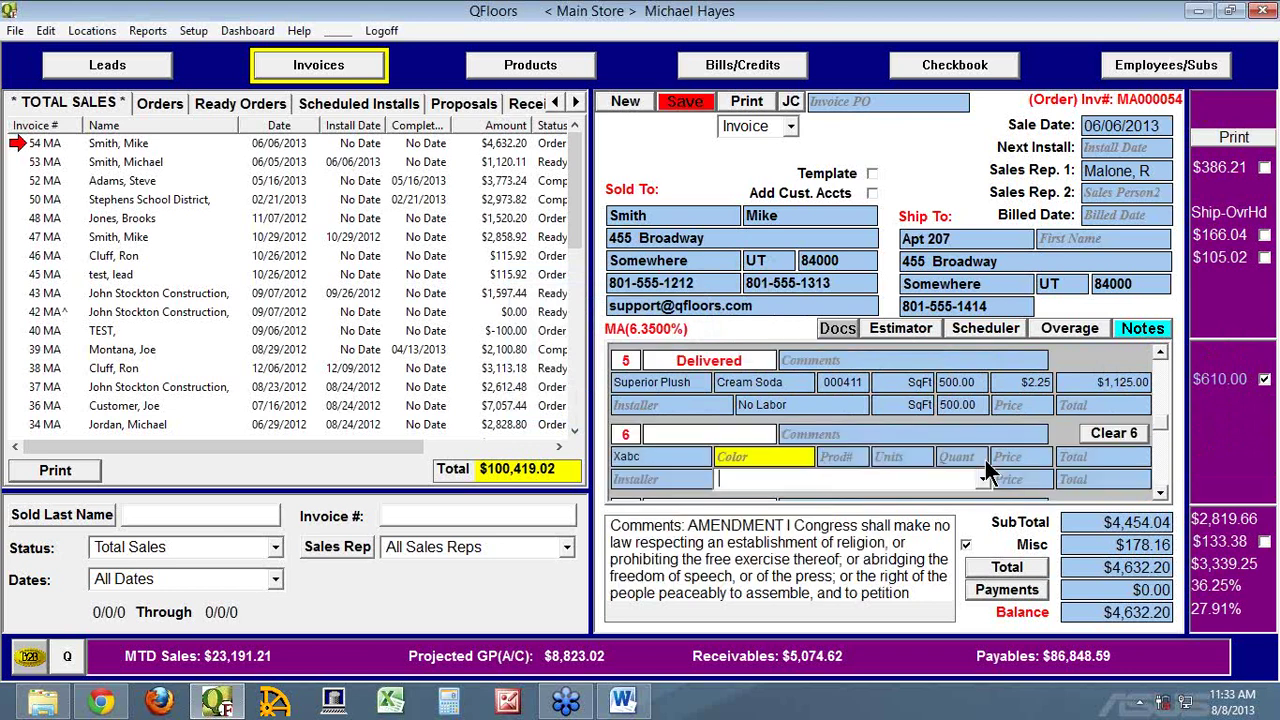
pyautogui.write('Blue')
pyautogui.press('Tab')
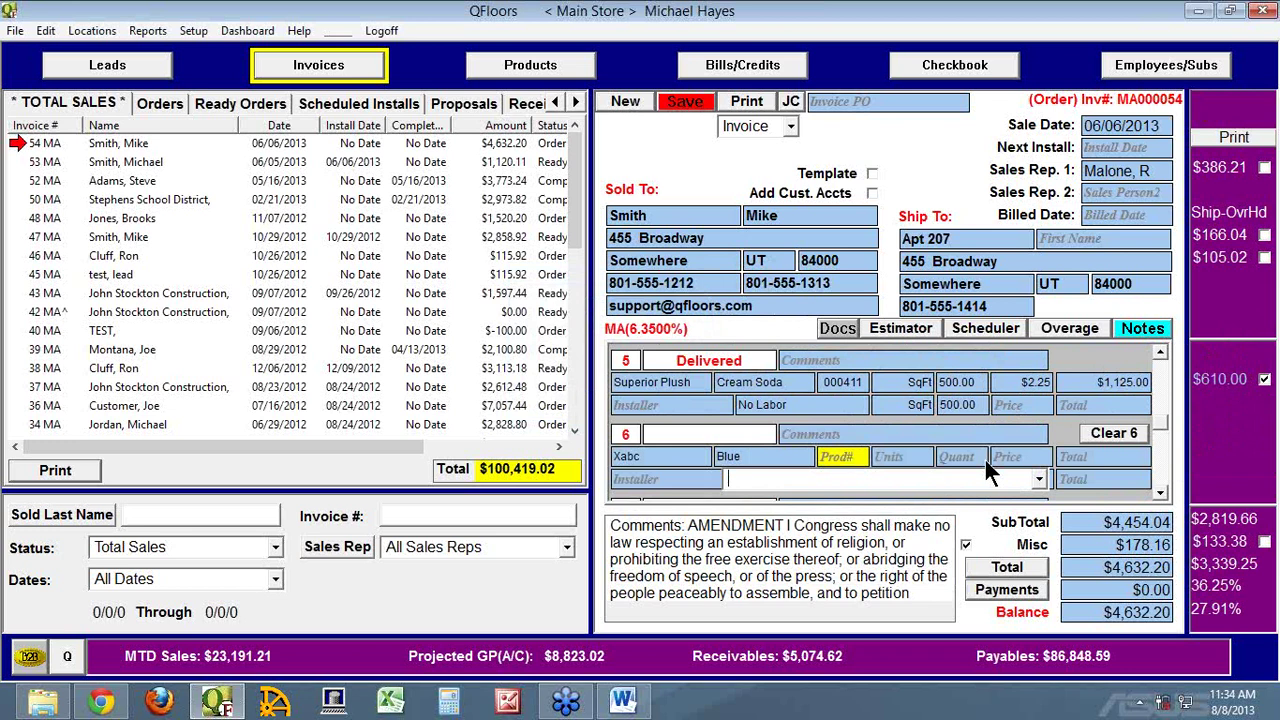
pyautogui.press('Tab')
pyautogui.press('Tab')
pyautogui.write('1')
pyautogui.press('Tab')
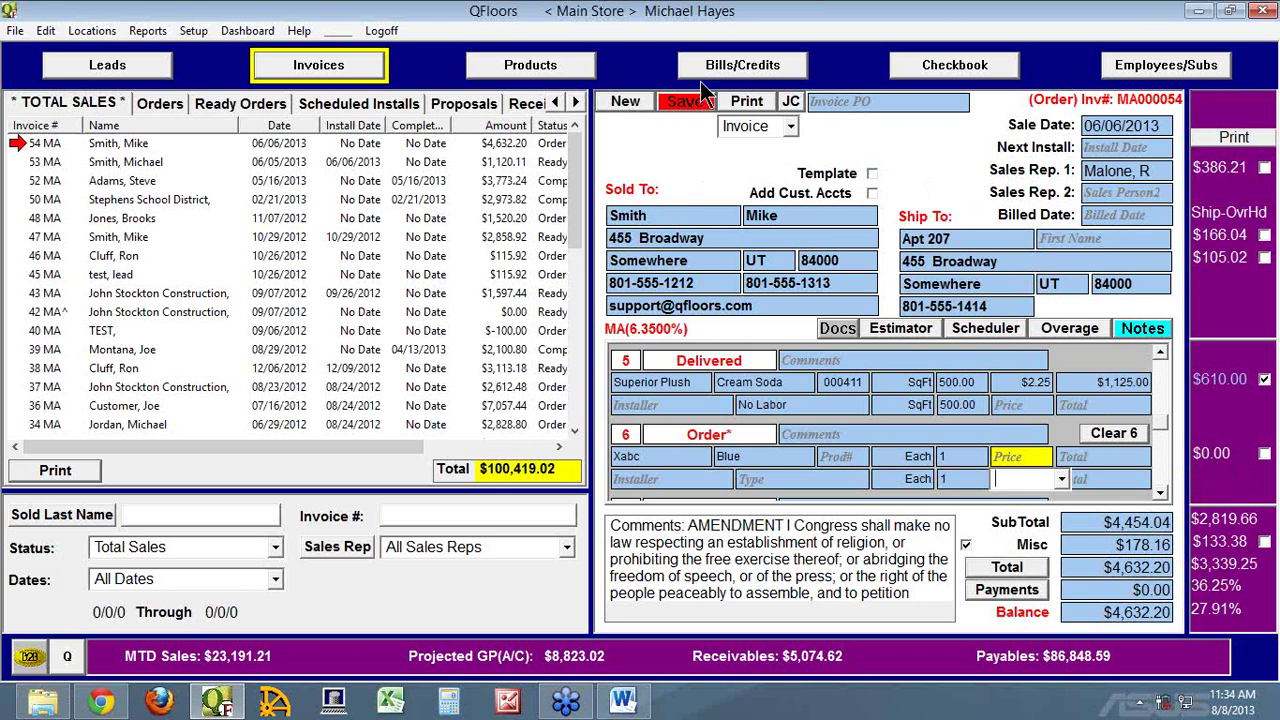
# Reload invoice #54 without saving the new line, then switch to the employee list
pyautogui.click(18, 145)
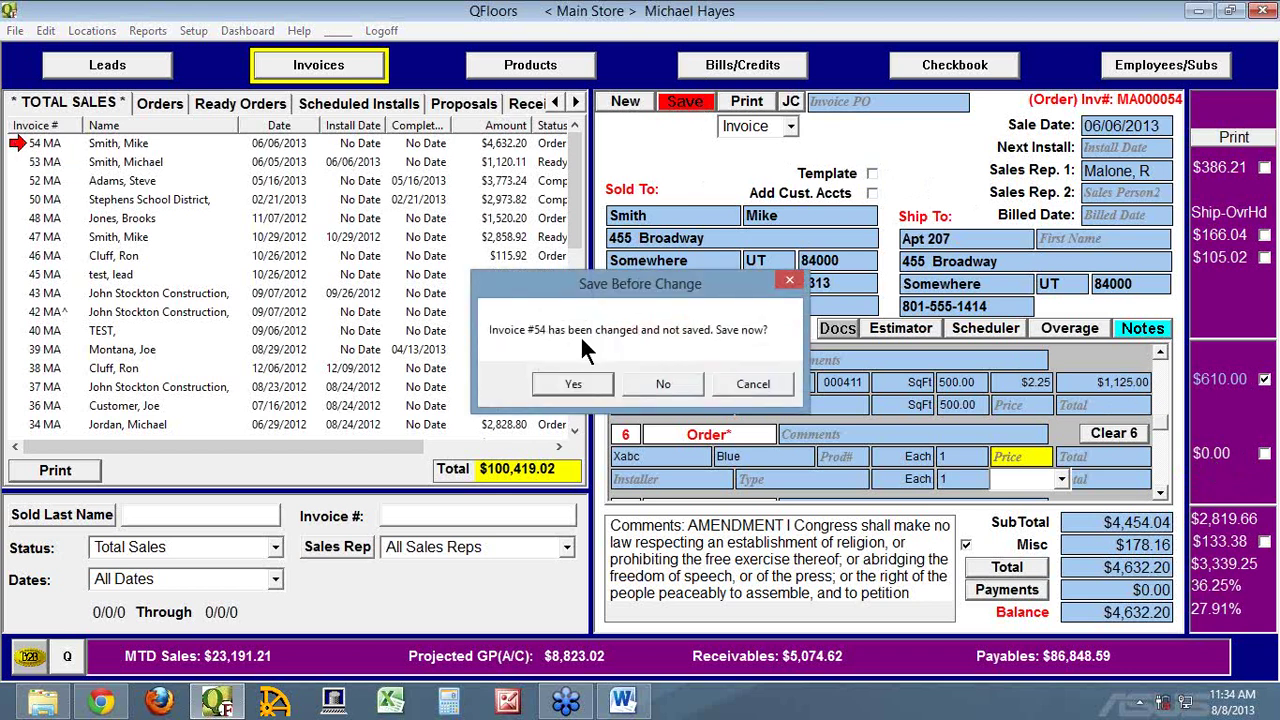
pyautogui.click(663, 384)
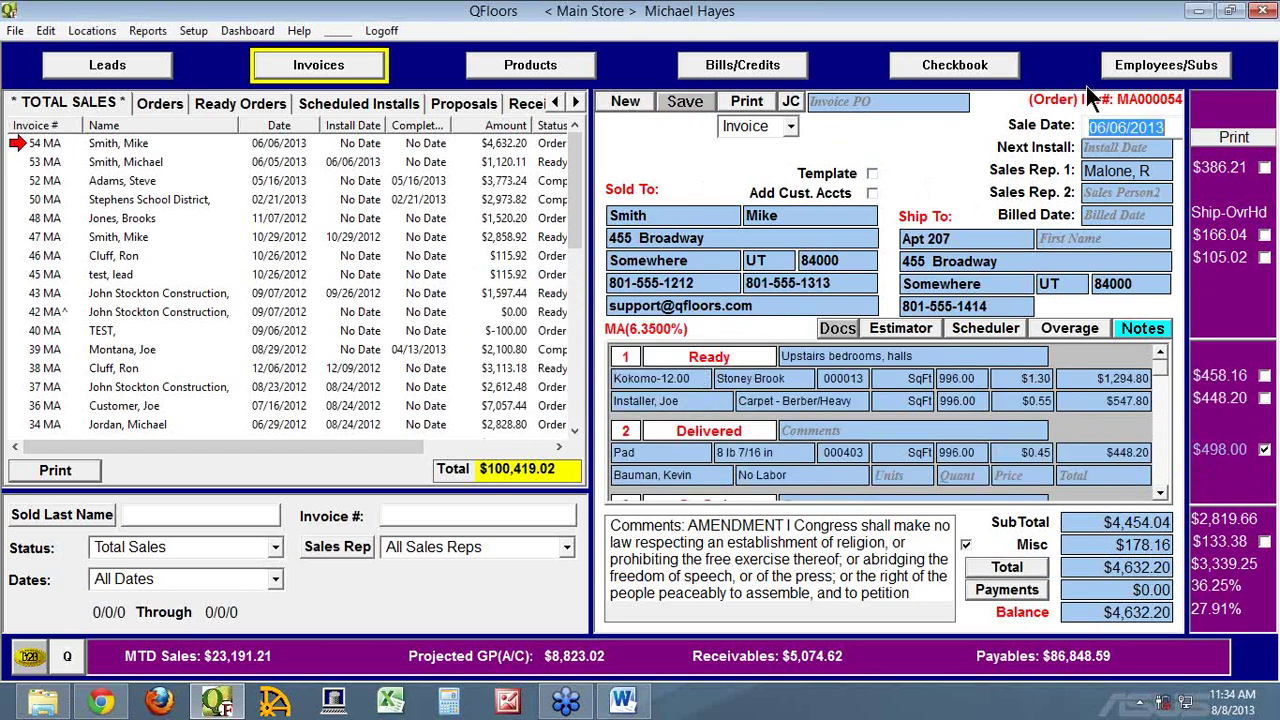
pyautogui.click(1150, 72)
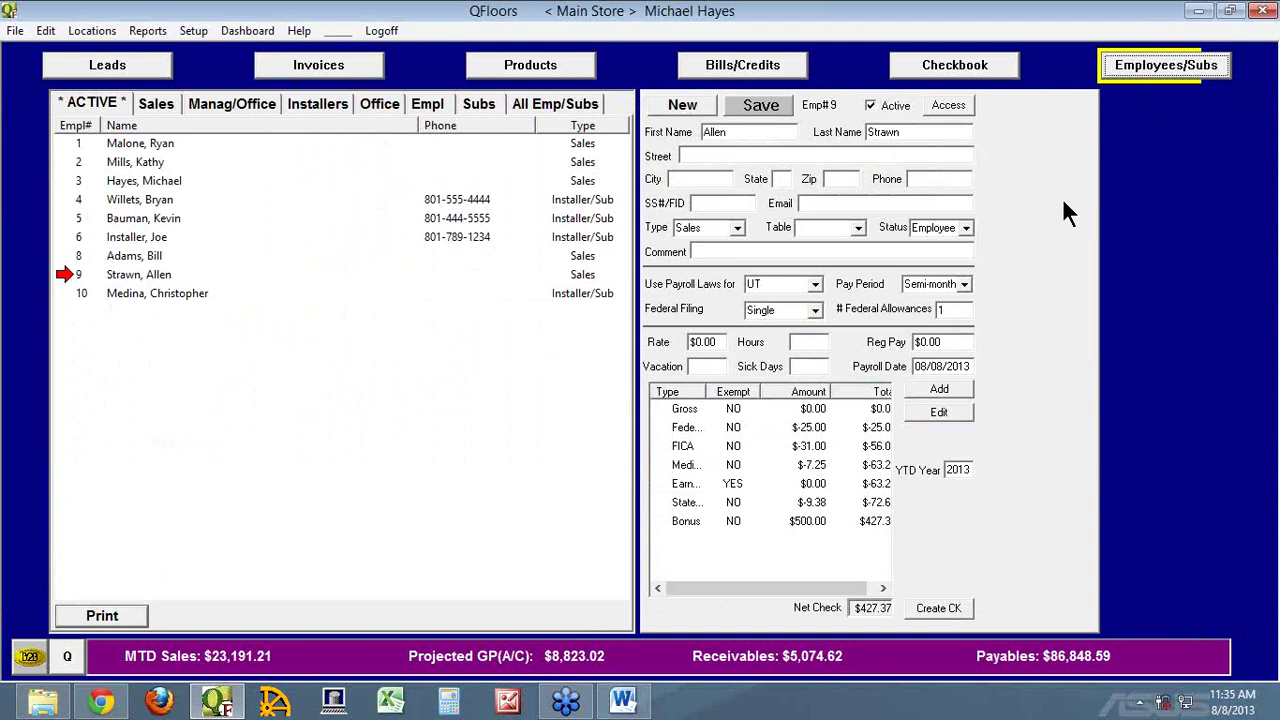
# Go back to invoice #54 and place the cursor in line 6's Style field
pyautogui.click(308, 62)
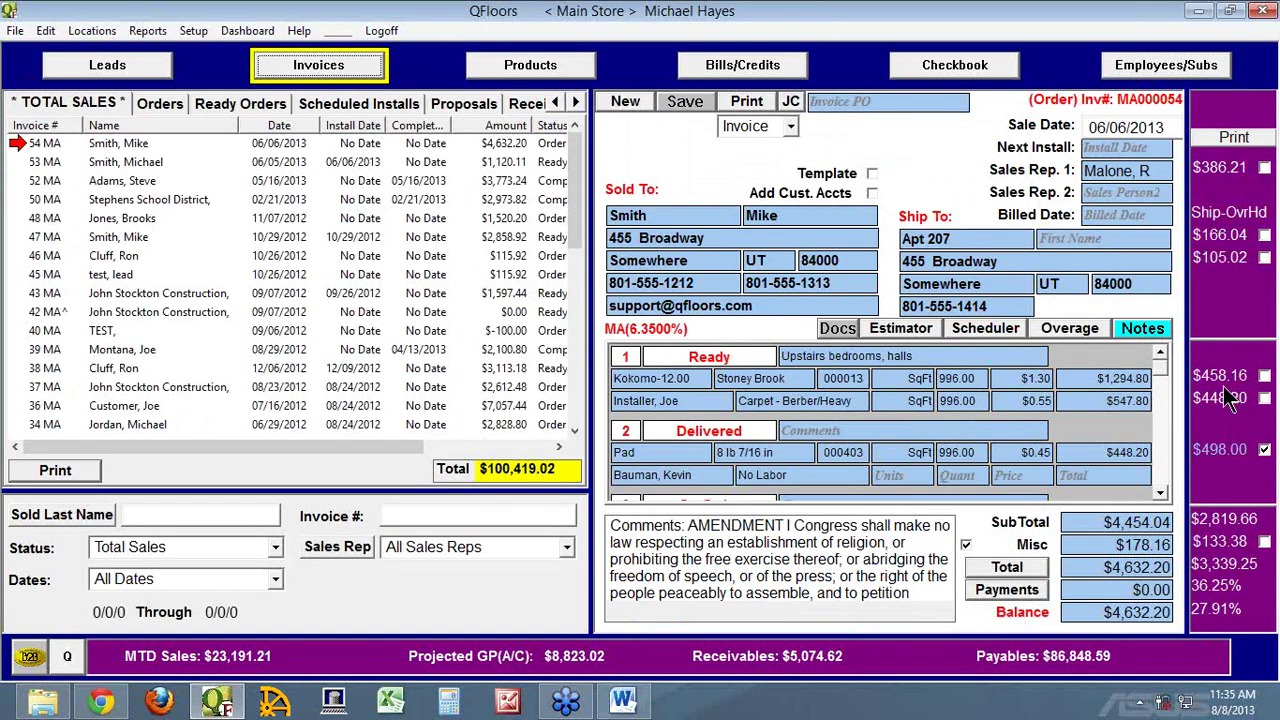
pyautogui.scroll(-2, 1173, 455)
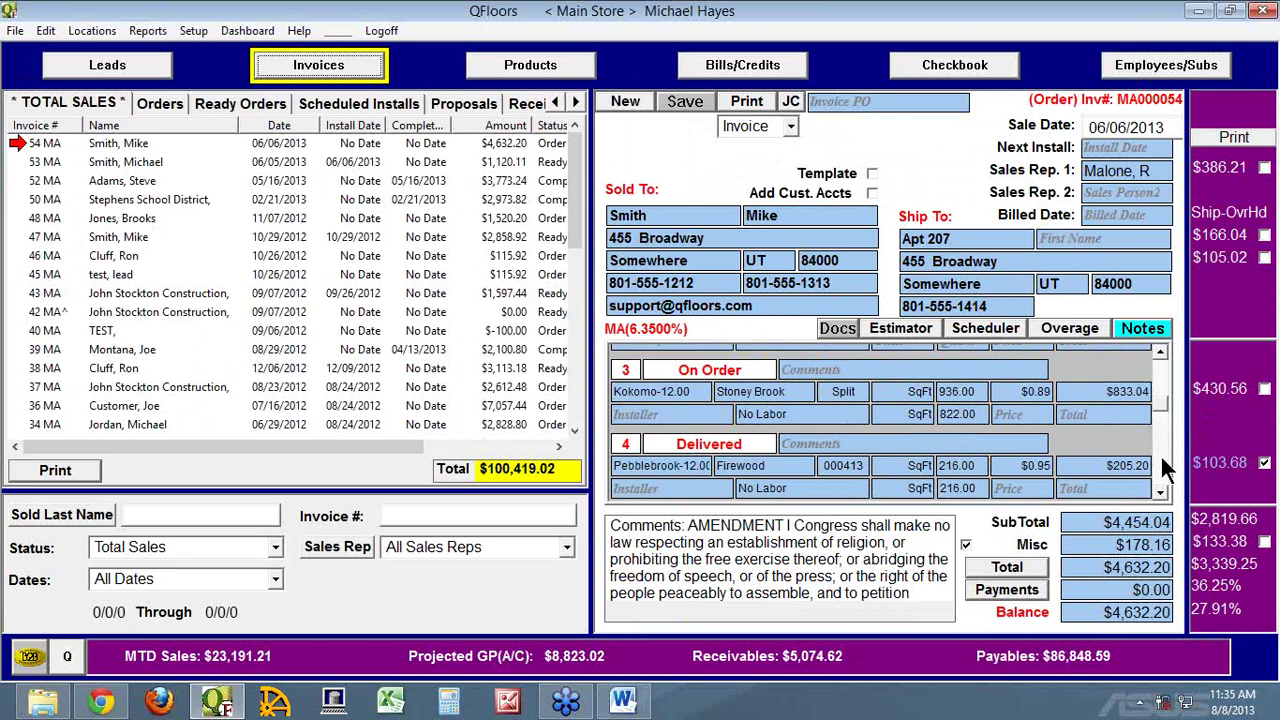
pyautogui.scroll(-2, 1166, 470)
pyautogui.click(686, 480)
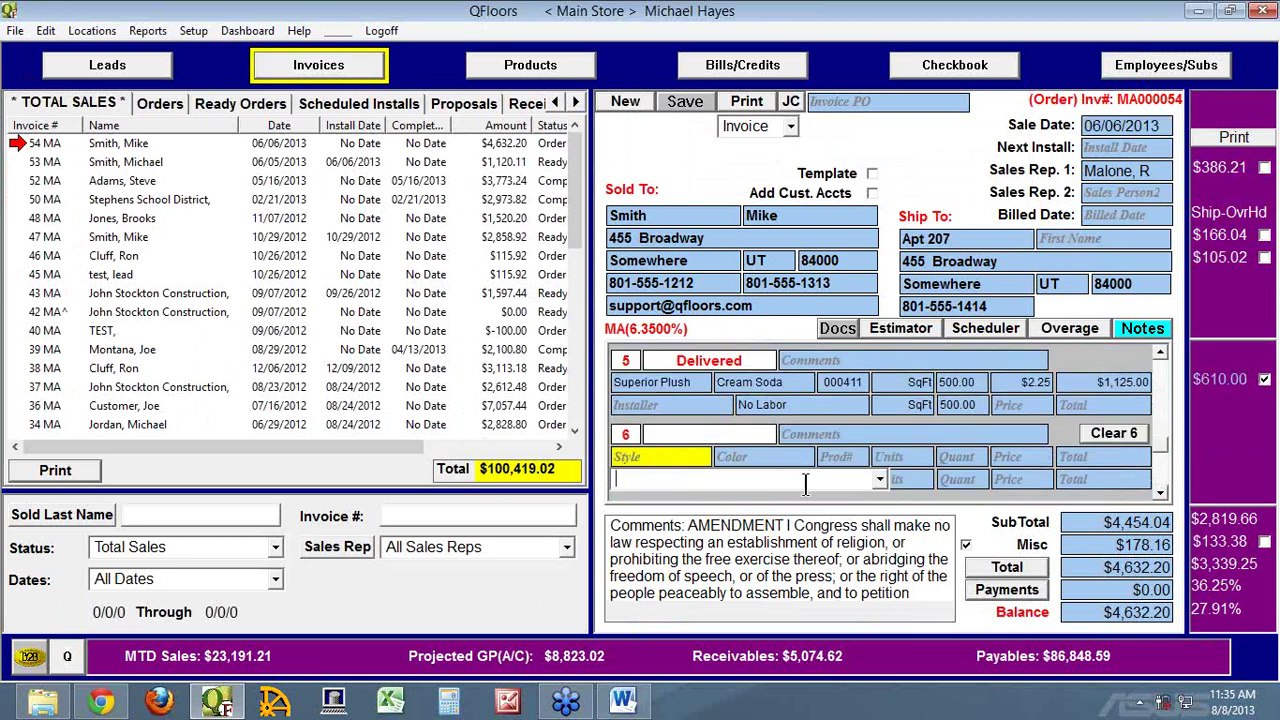
# Fill the sixth line with style Abc, colour Beige and quantity 250
pyautogui.write('Abc')
pyautogui.press('Tab')
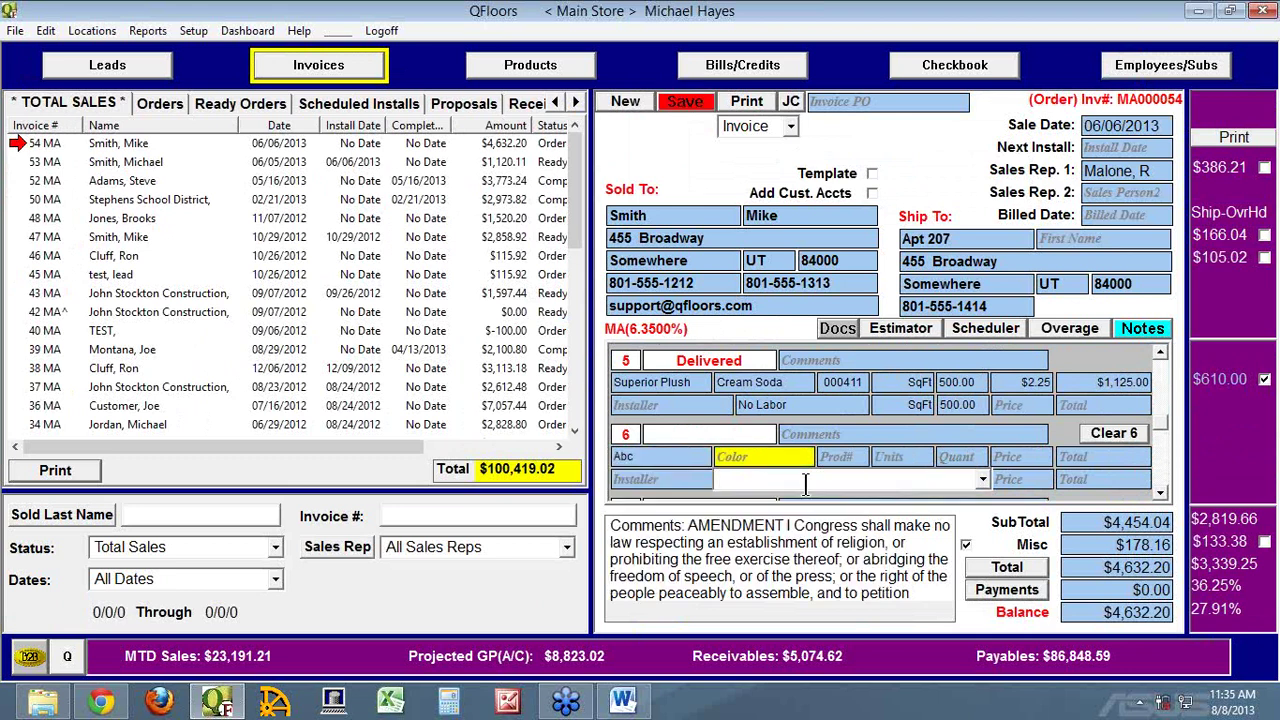
pyautogui.write('Beige')
pyautogui.press('Tab')
pyautogui.press('Tab')
pyautogui.press('Tab')
pyautogui.write('250')
pyautogui.press('Tab')
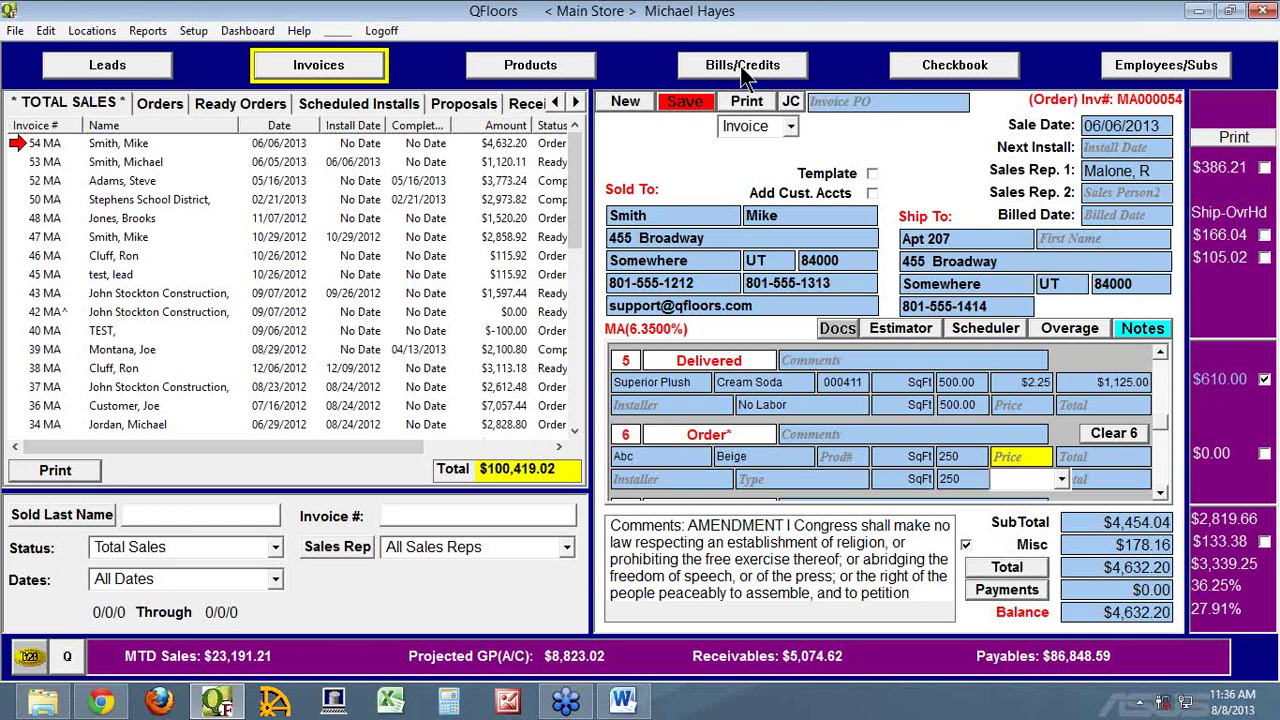
# Reload invoice #54, declining to save the unsaved sixth line item
pyautogui.click(1148, 86)
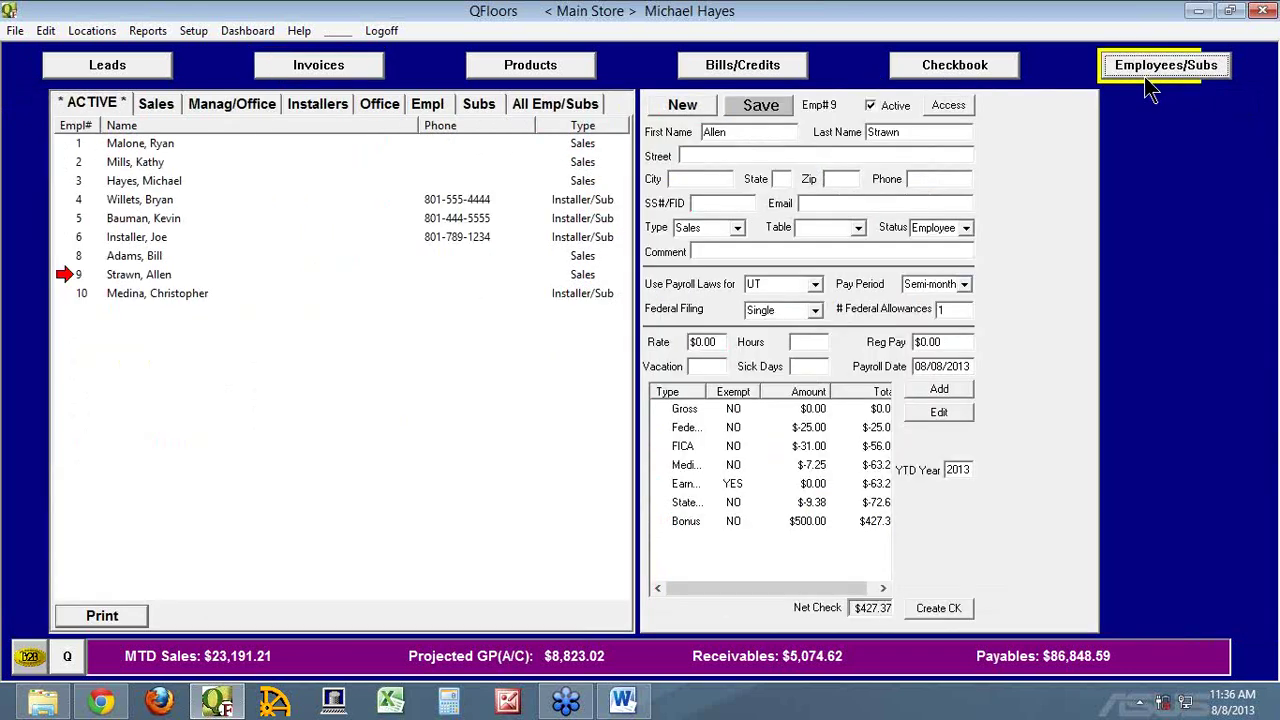
pyautogui.click(336, 72)
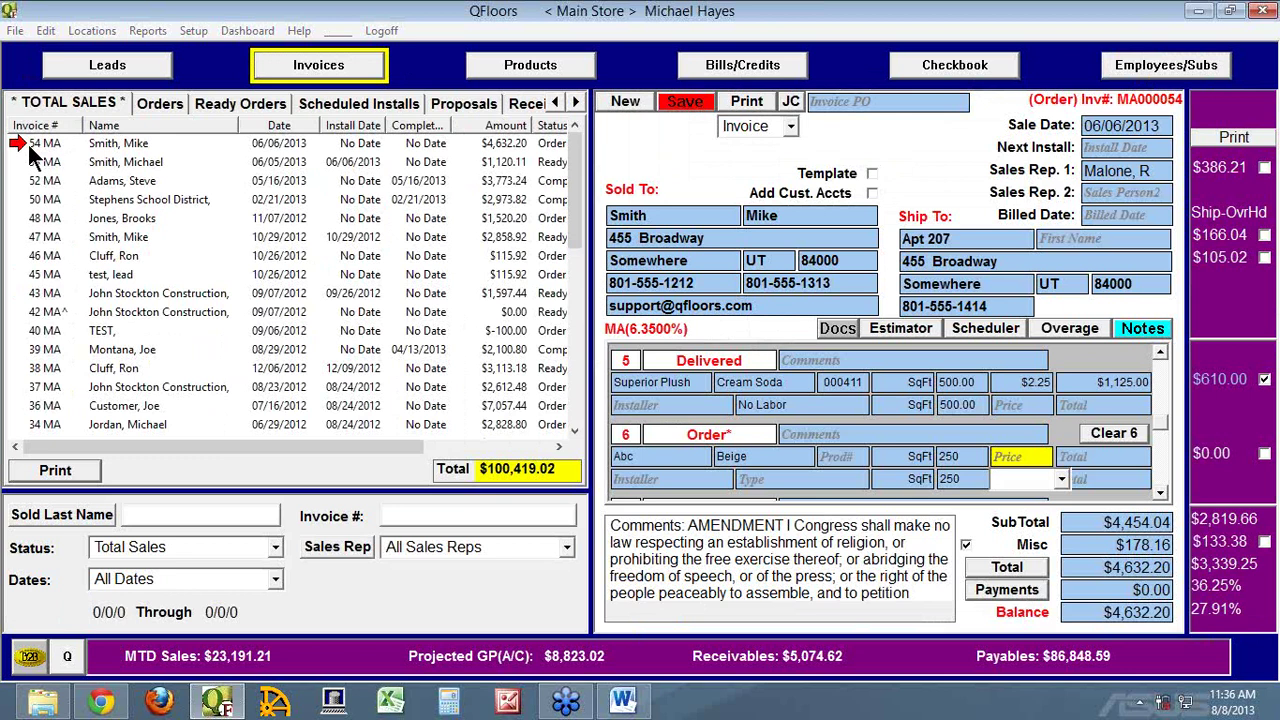
pyautogui.click(33, 146)
pyautogui.click(668, 381)
# Look over the employee's user access permissions, then return to the invoices screen
pyautogui.click(1158, 88)
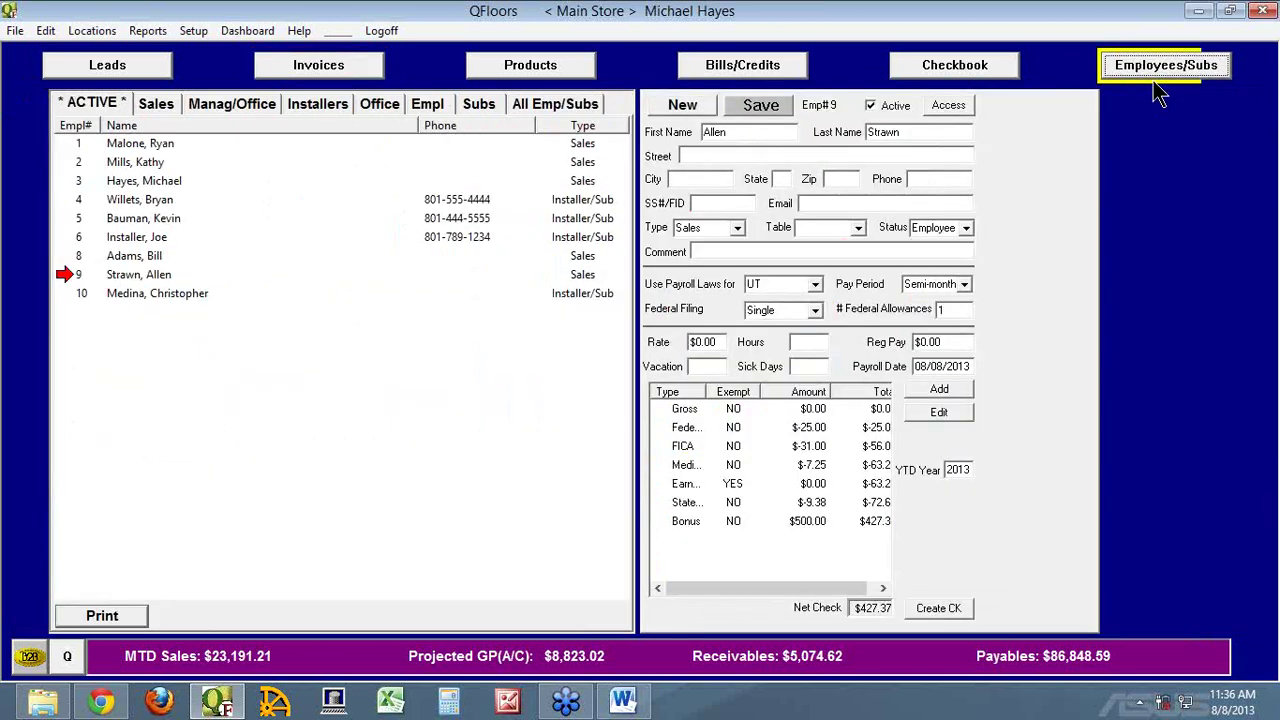
pyautogui.click(950, 105)
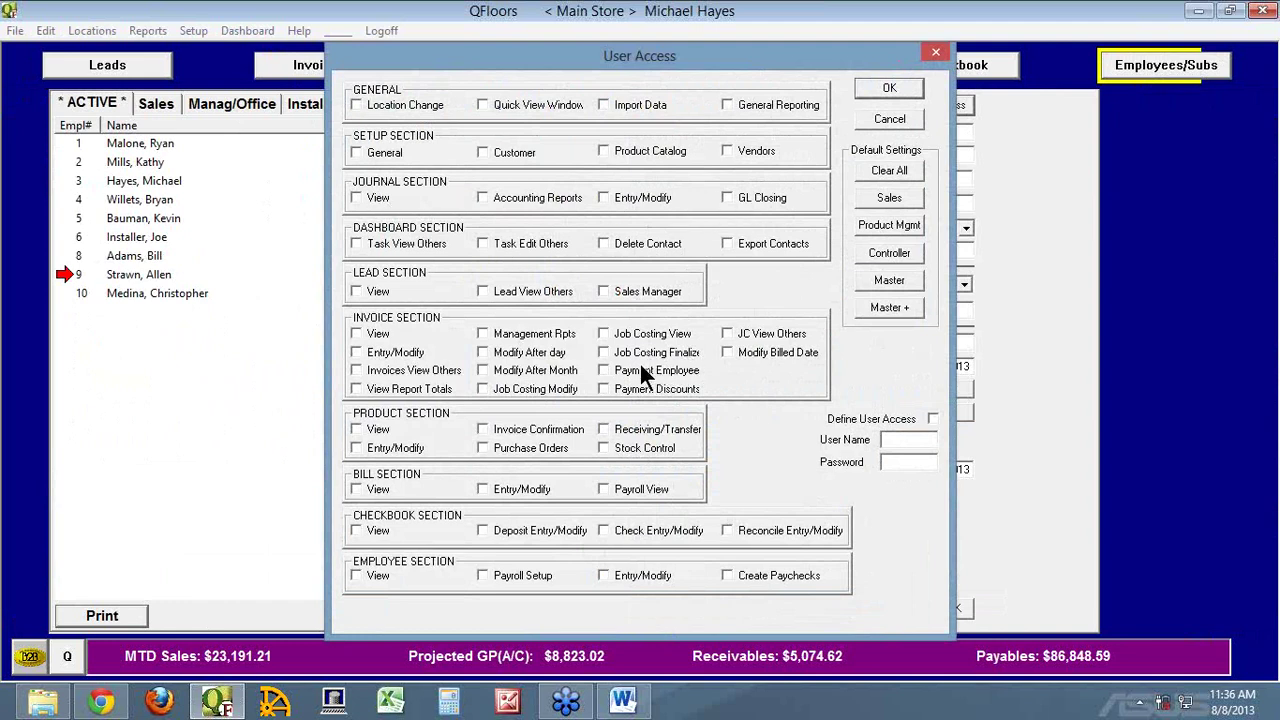
pyautogui.click(888, 118)
pyautogui.click(322, 64)
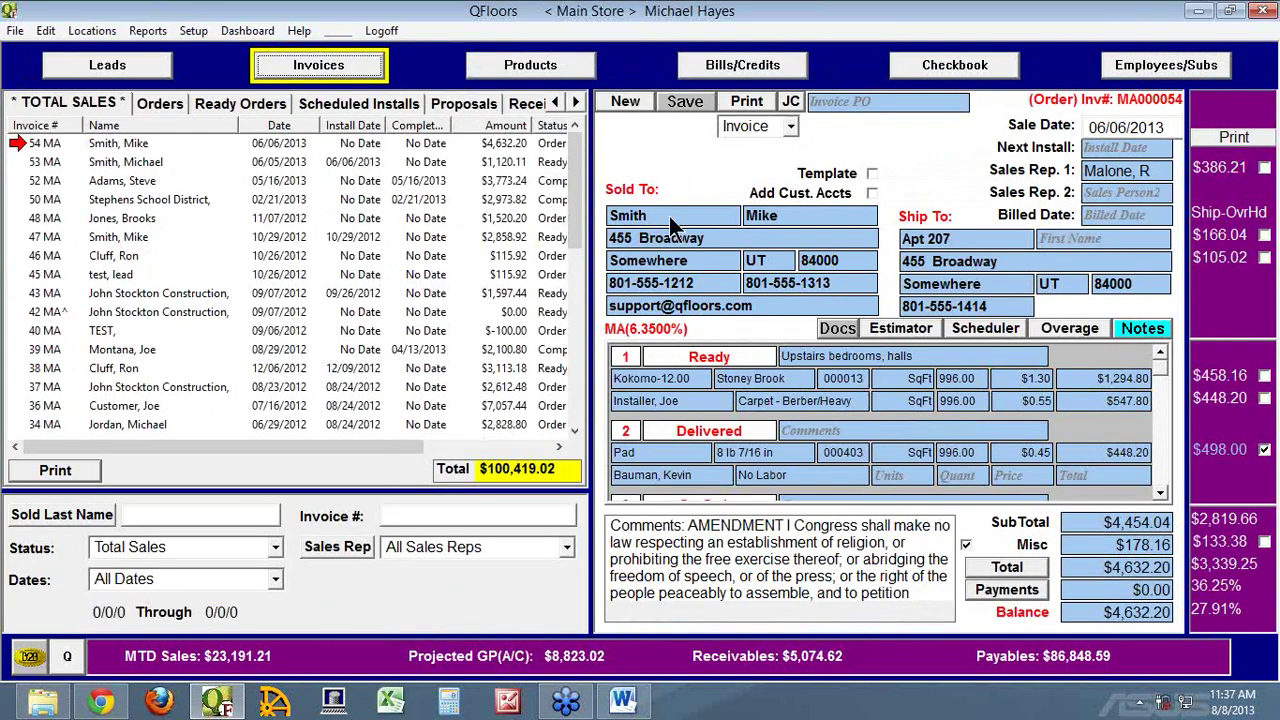
# Tick the $458.16 and $448.20 job costs so invoice #54's first item becomes Delivered
pyautogui.click(1228, 377)
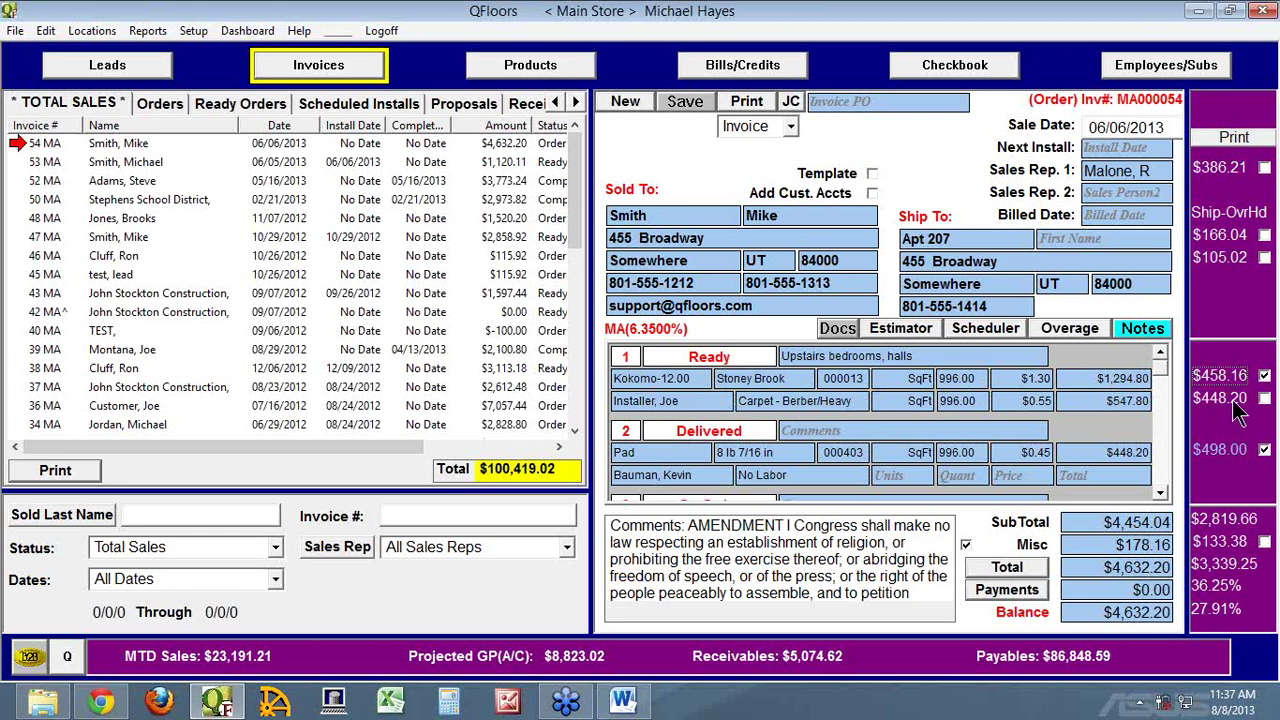
pyautogui.click(1224, 404)
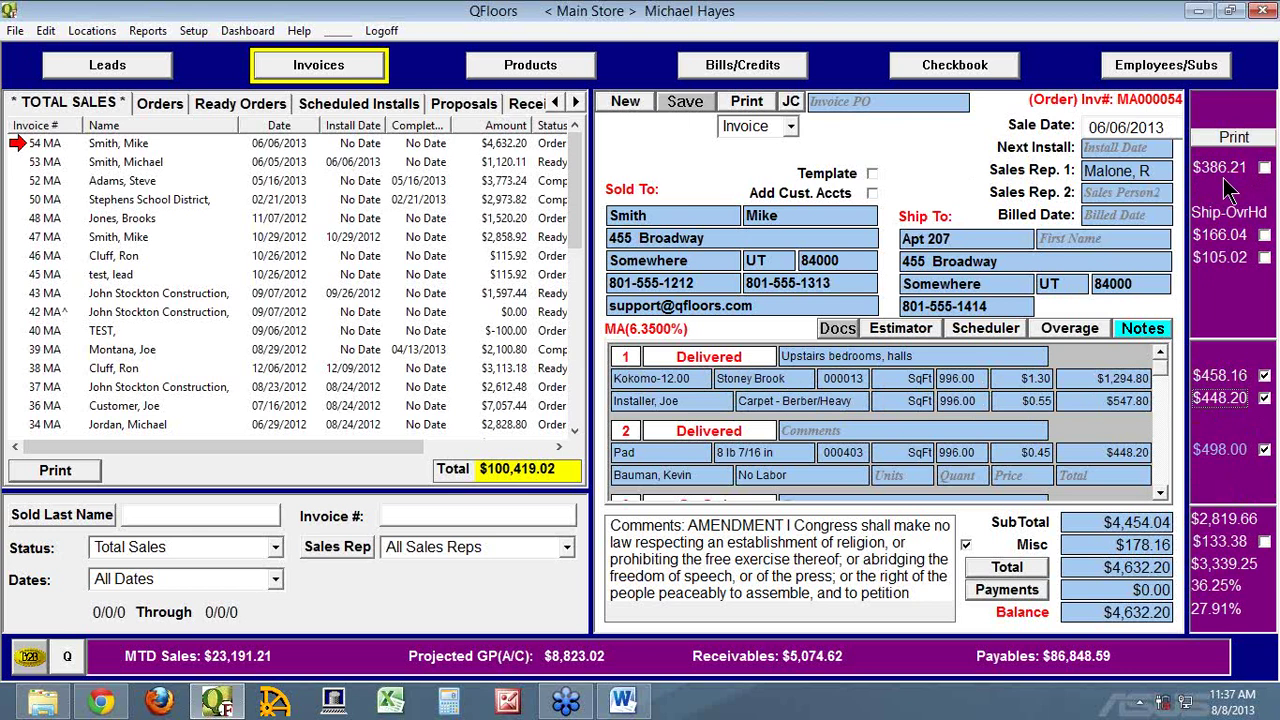
pyautogui.click(1143, 68)
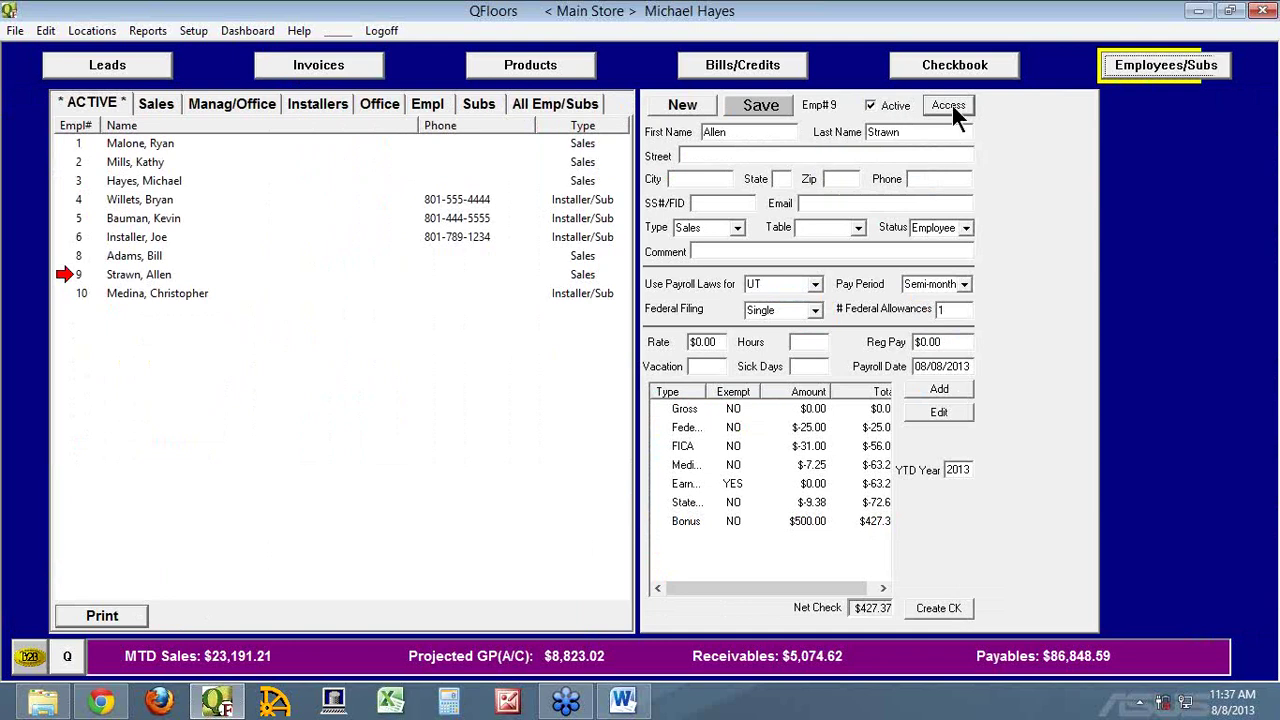
# Open and close the employee's User Access permissions unchanged, returning to invoice #54
pyautogui.click(950, 104)
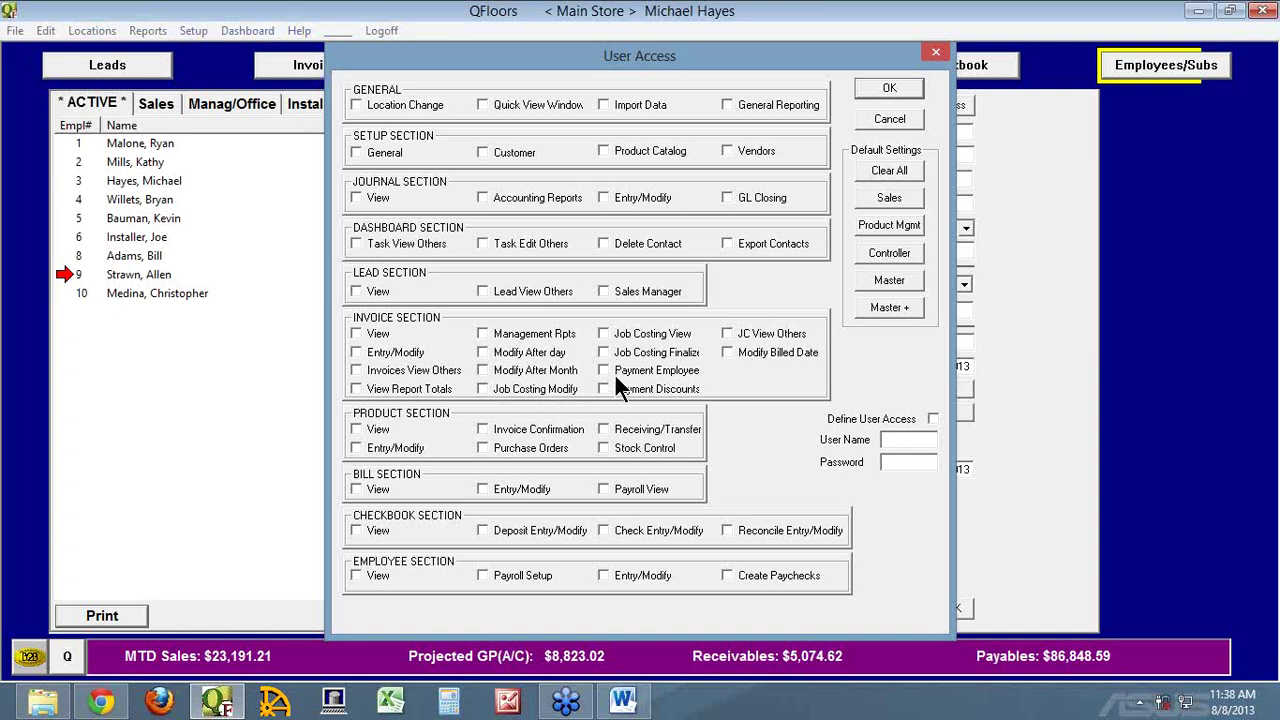
pyautogui.click(891, 118)
pyautogui.click(312, 65)
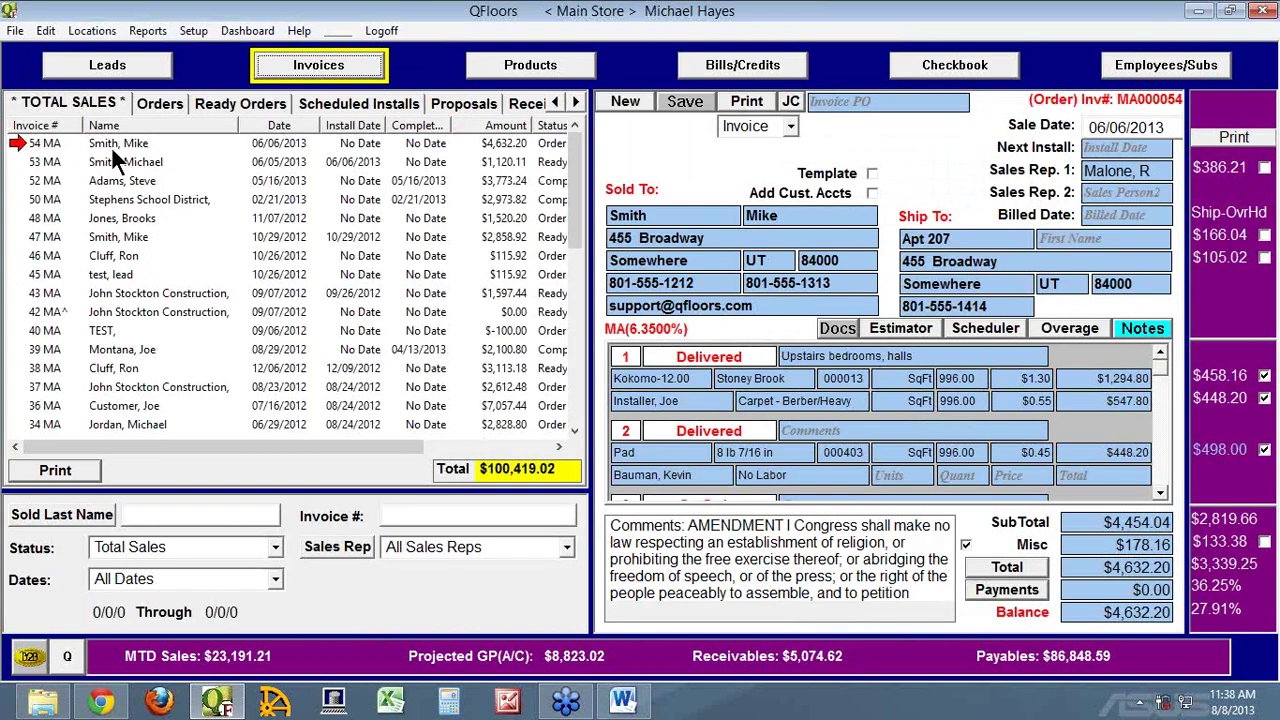
# Start a Check payment on invoice #54 assigned to the invoice's sales rep
pyautogui.click(1018, 590)
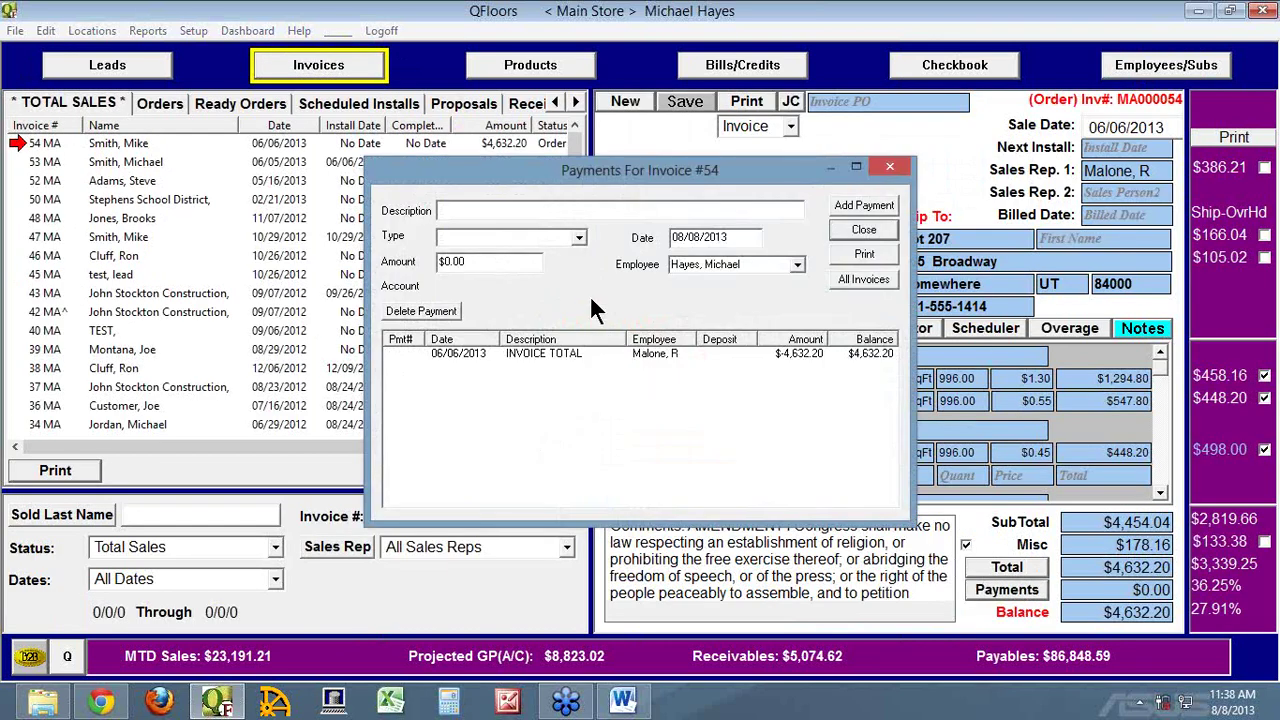
pyautogui.click(798, 265)
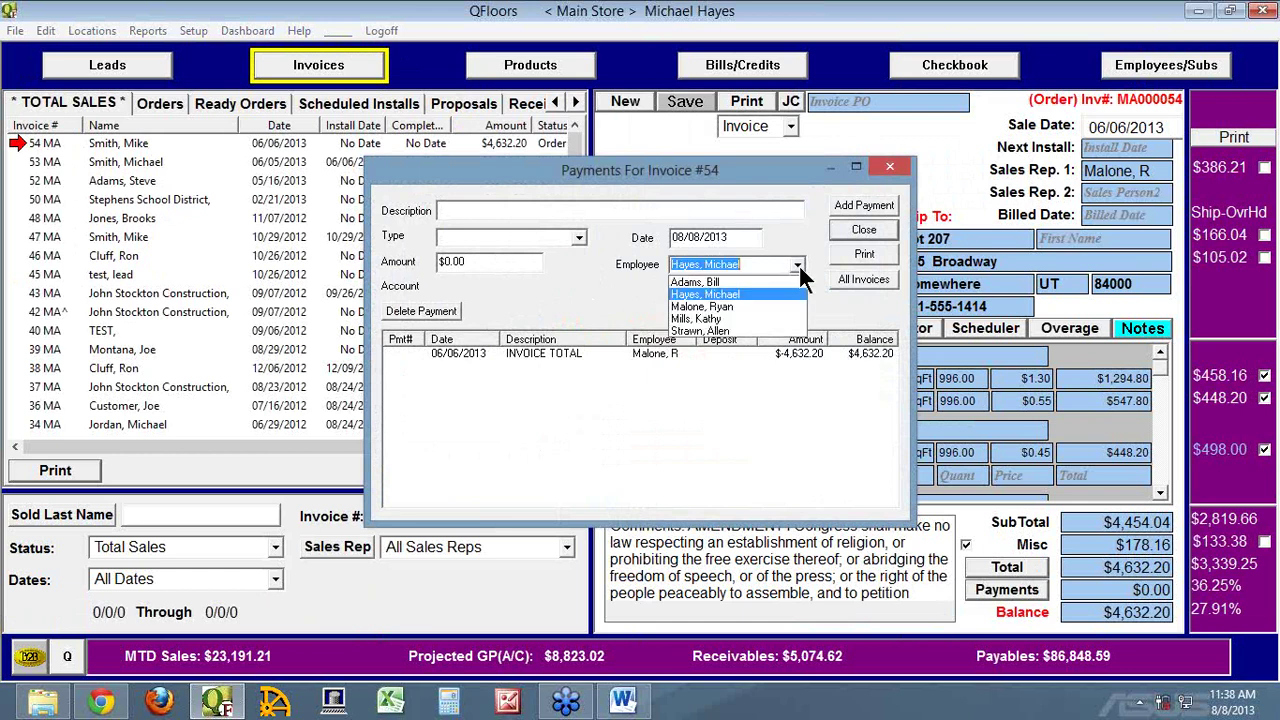
pyautogui.click(725, 303)
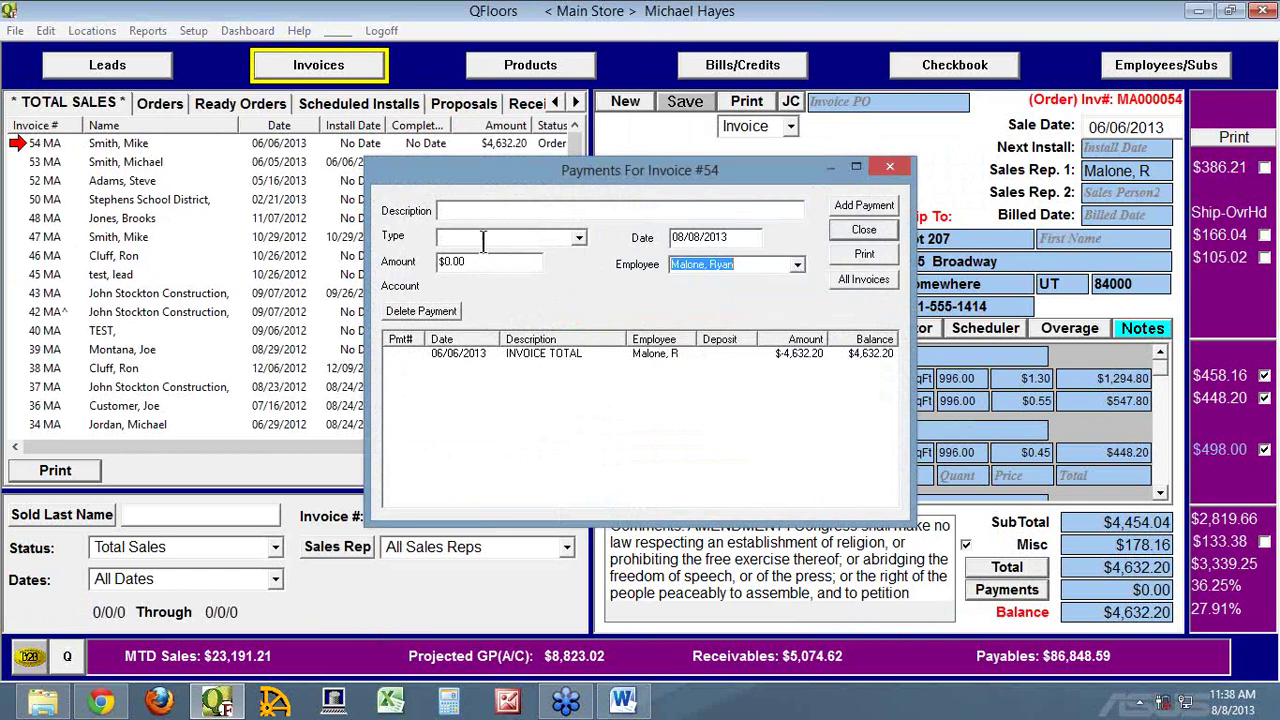
pyautogui.click(579, 238)
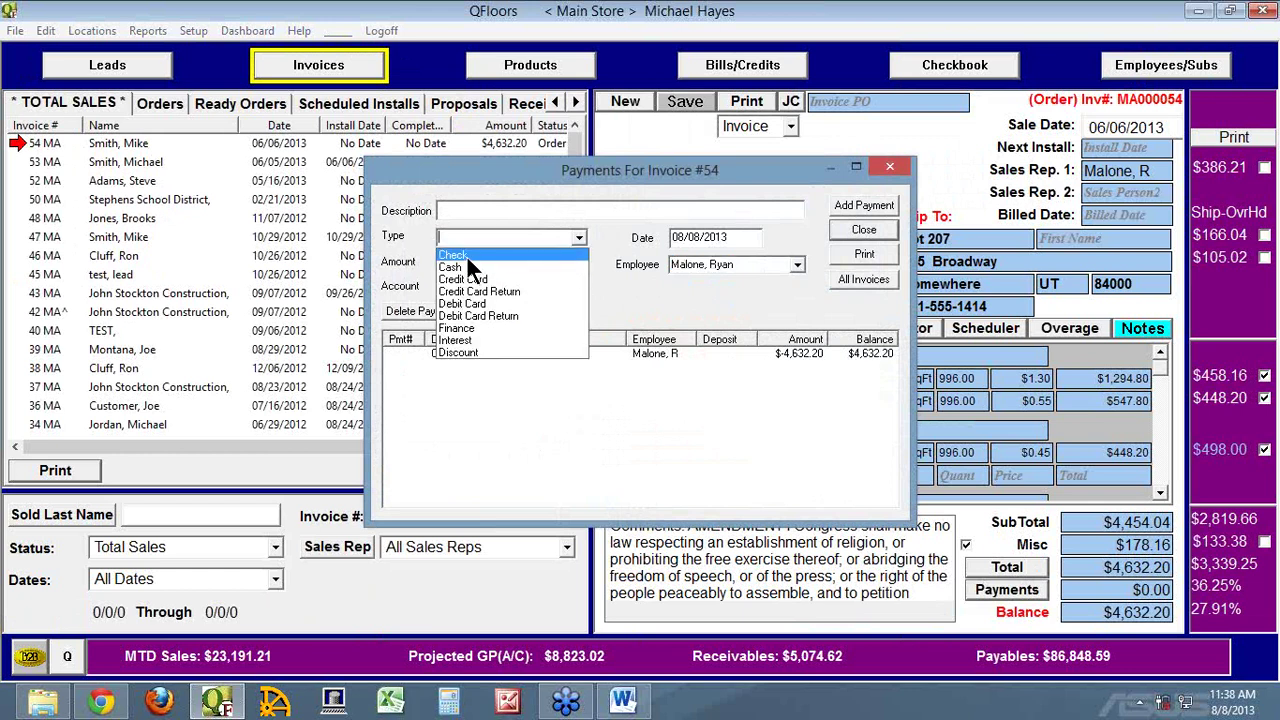
pyautogui.click(466, 255)
pyautogui.press('Tab')
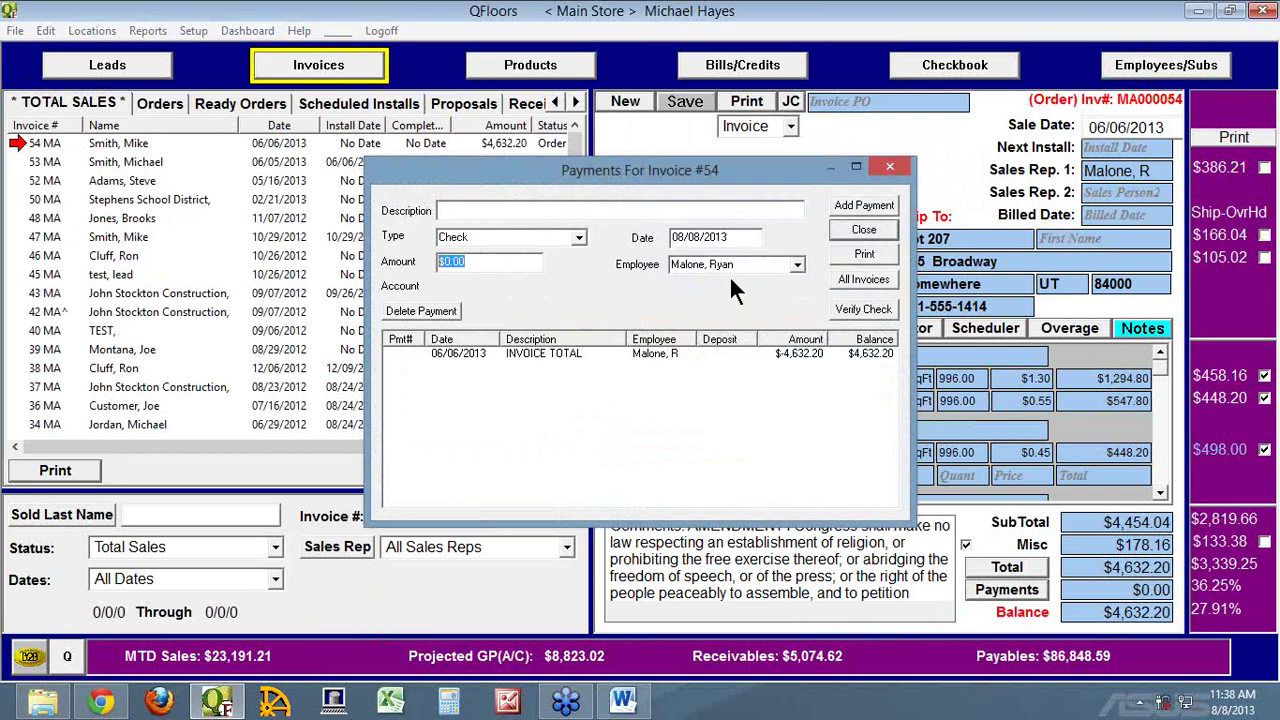
pyautogui.click(798, 265)
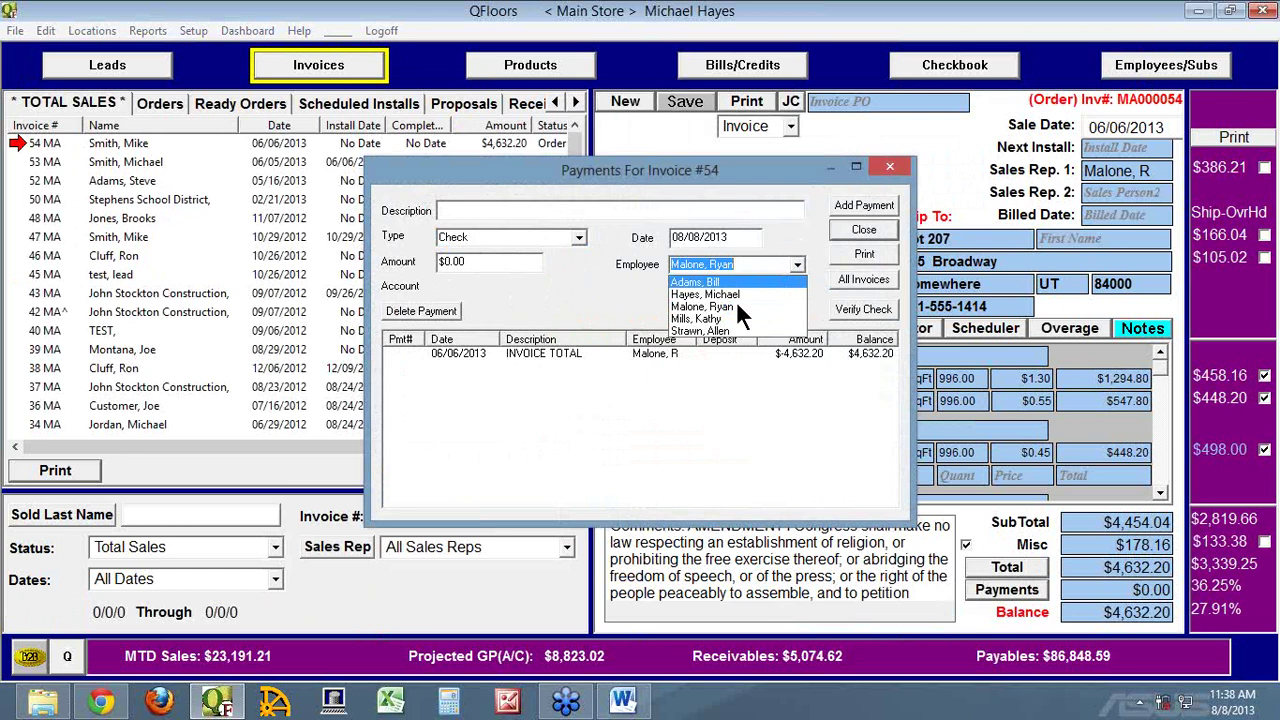
pyautogui.click(538, 318)
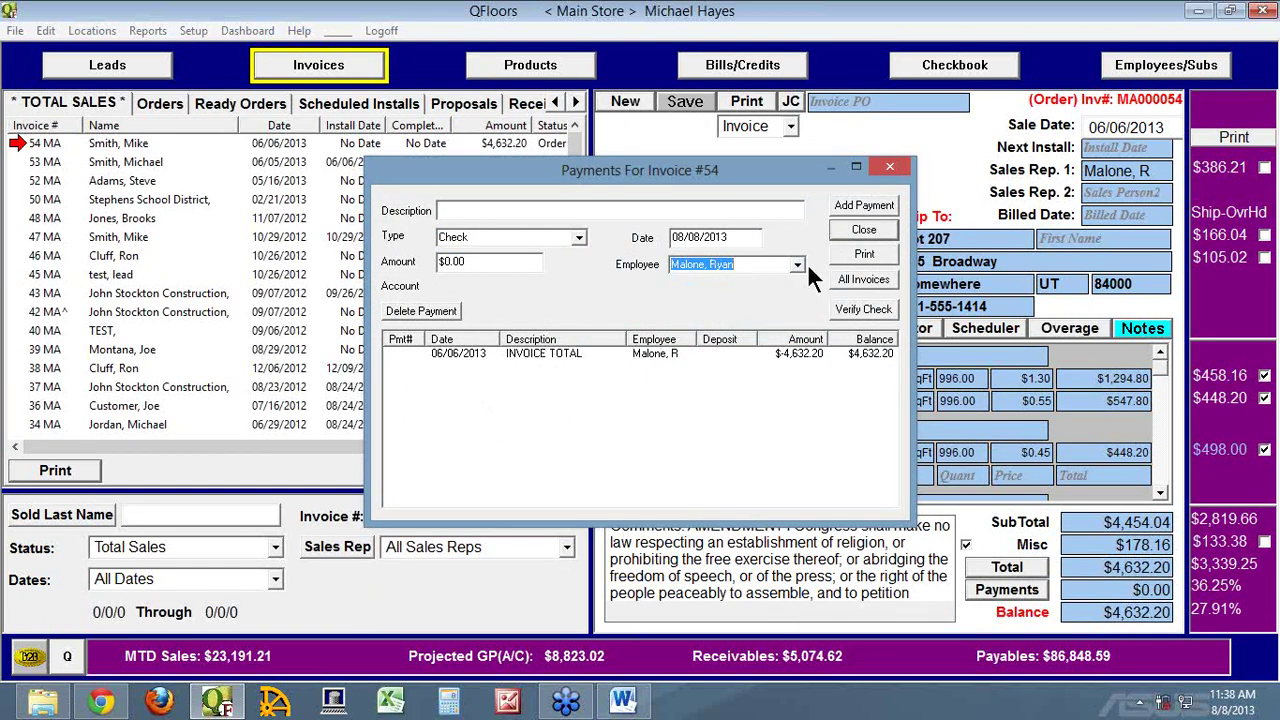
pyautogui.click(578, 240)
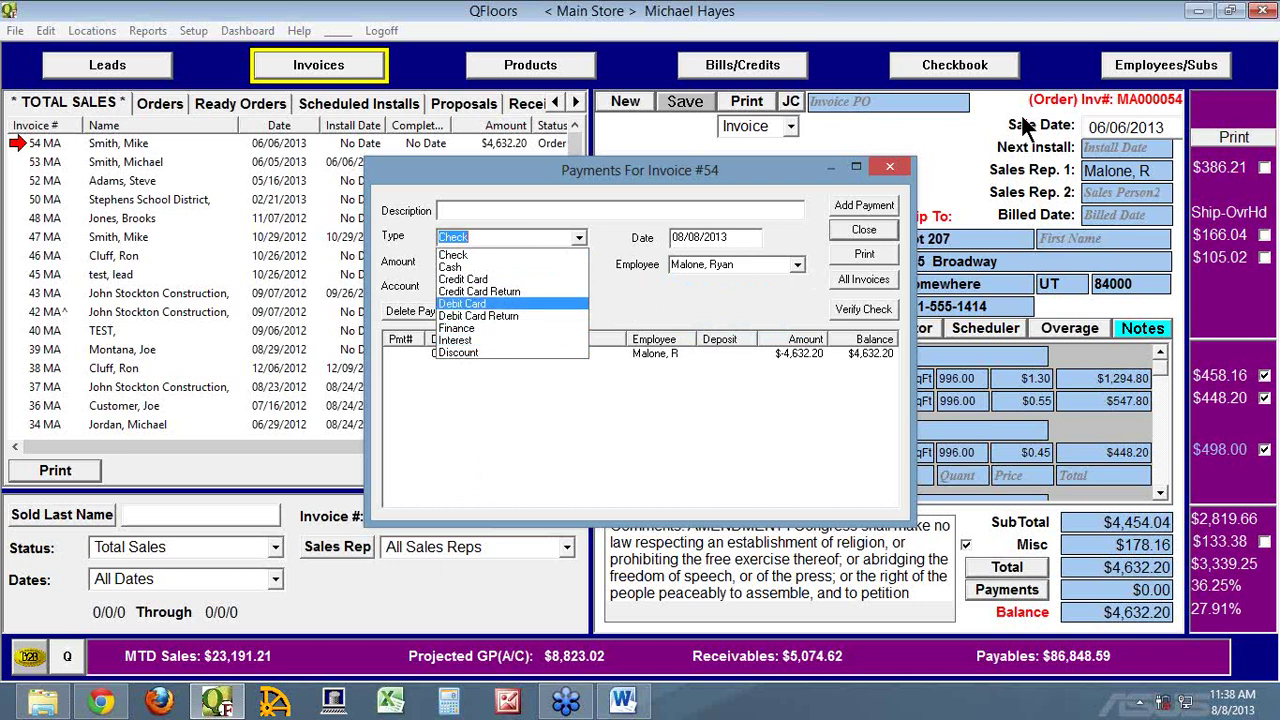
# Fill in a 4632.20 Discount to the Bad Debt account, then close without adding it
pyautogui.click(477, 352)
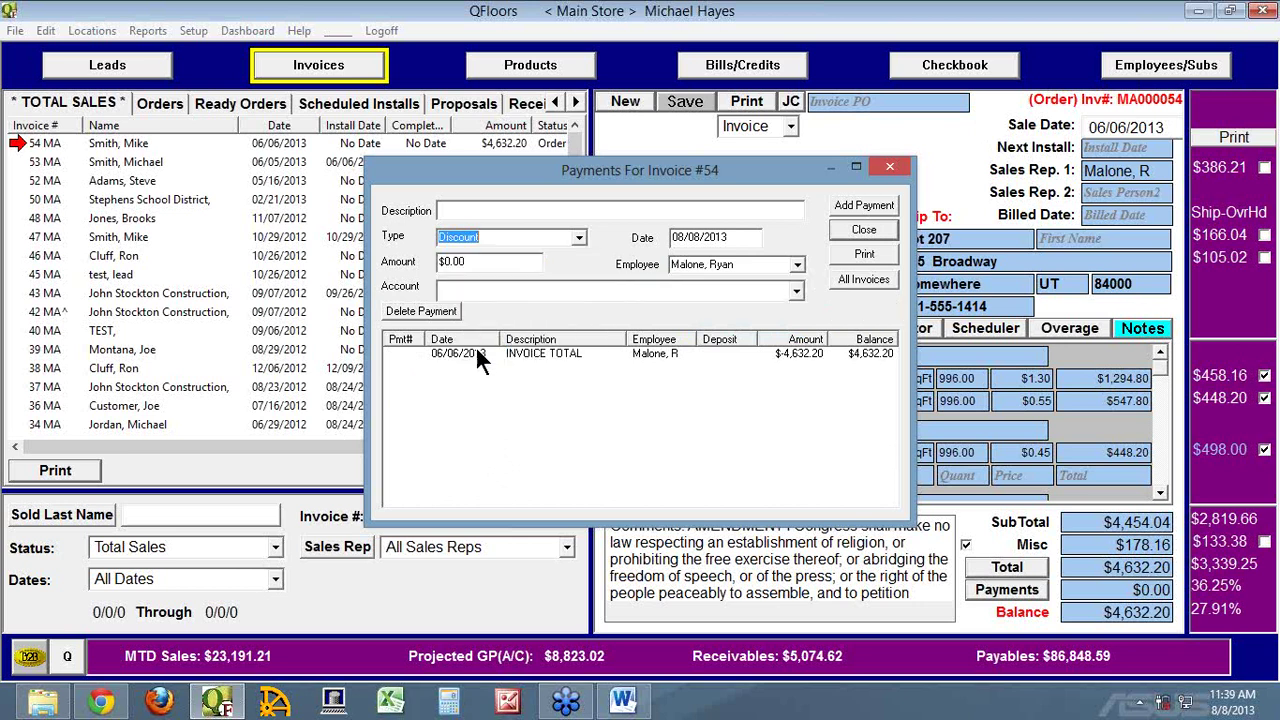
pyautogui.click(447, 290)
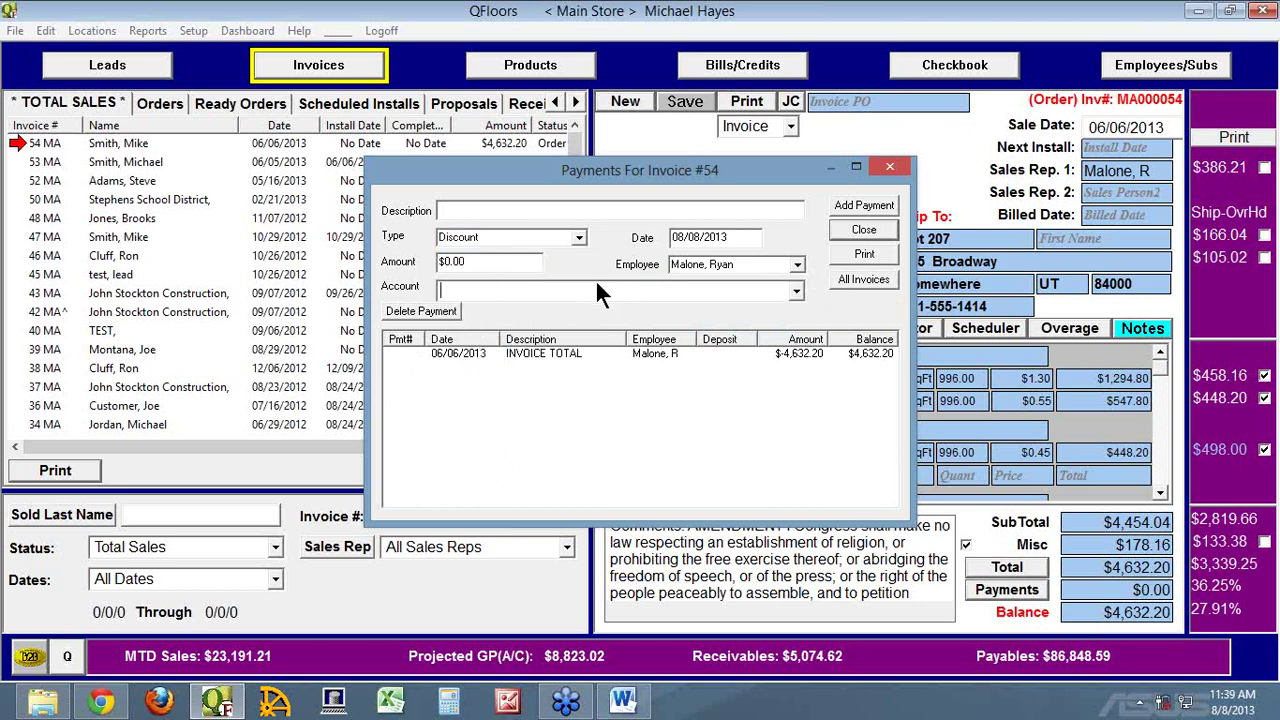
pyautogui.click(797, 290)
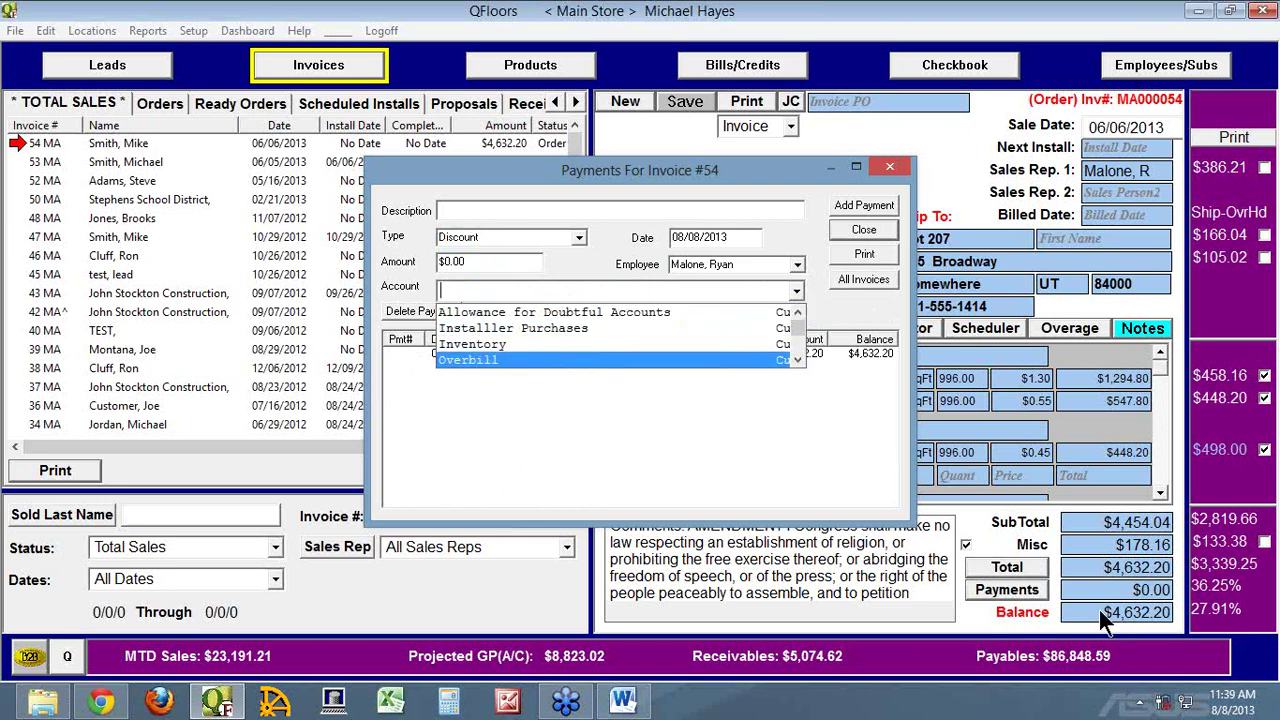
pyautogui.click(457, 284)
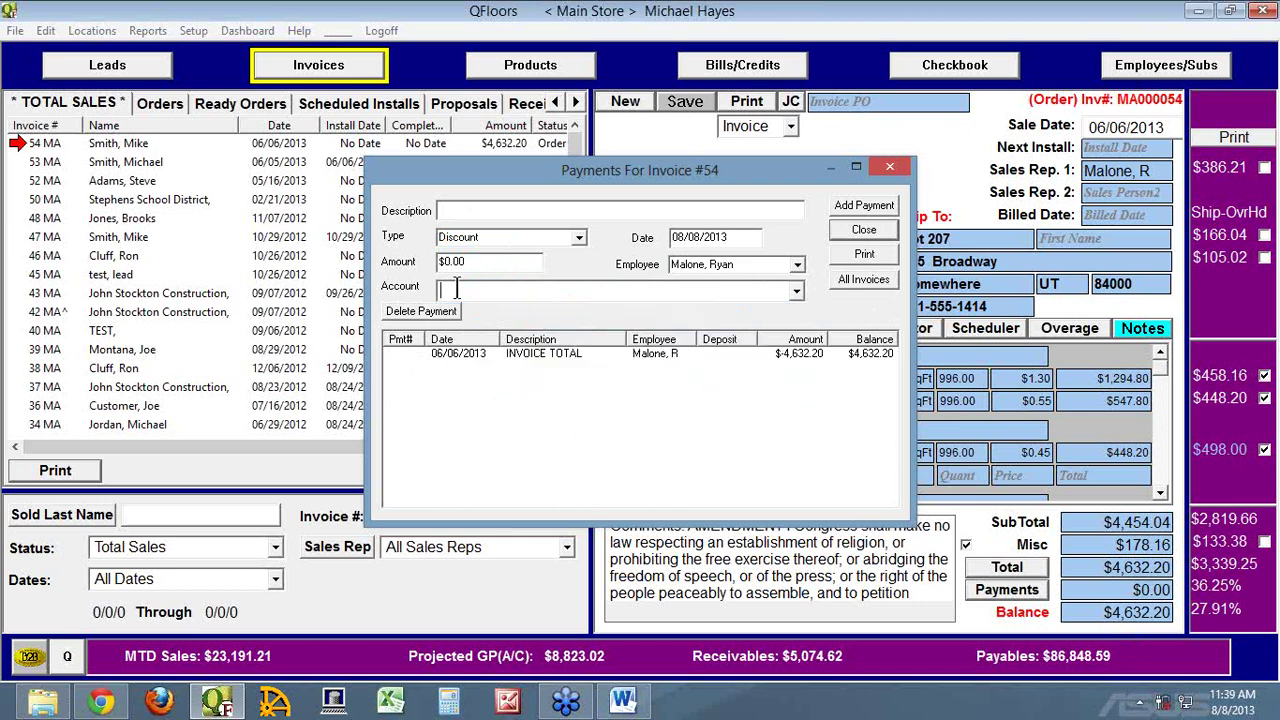
pyautogui.write('Bad Debt')
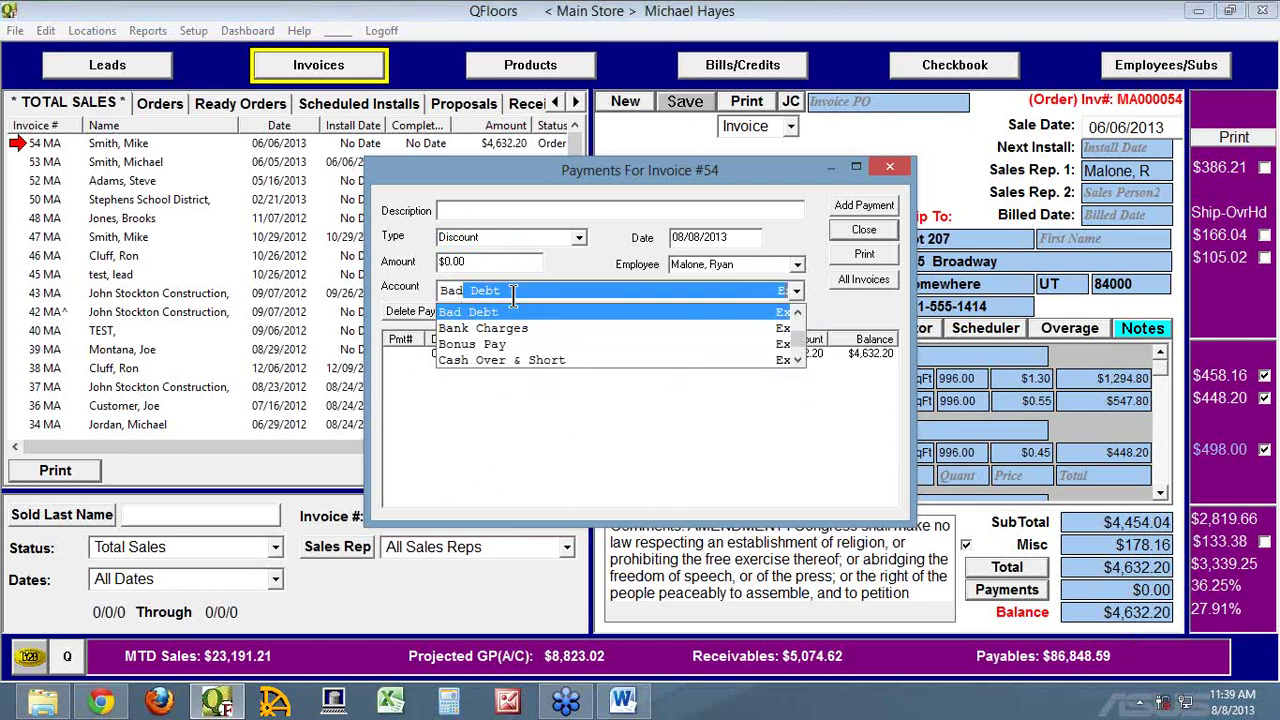
pyautogui.press('Return')
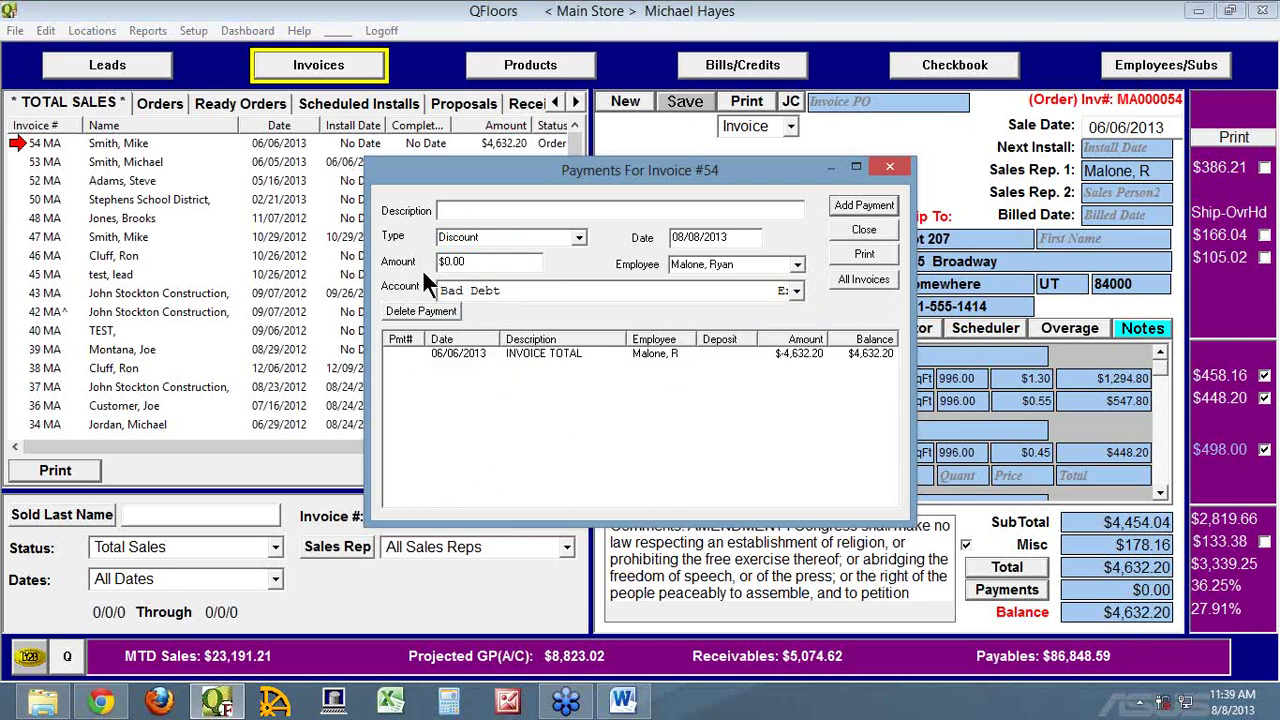
pyautogui.click(465, 263)
pyautogui.write('46')
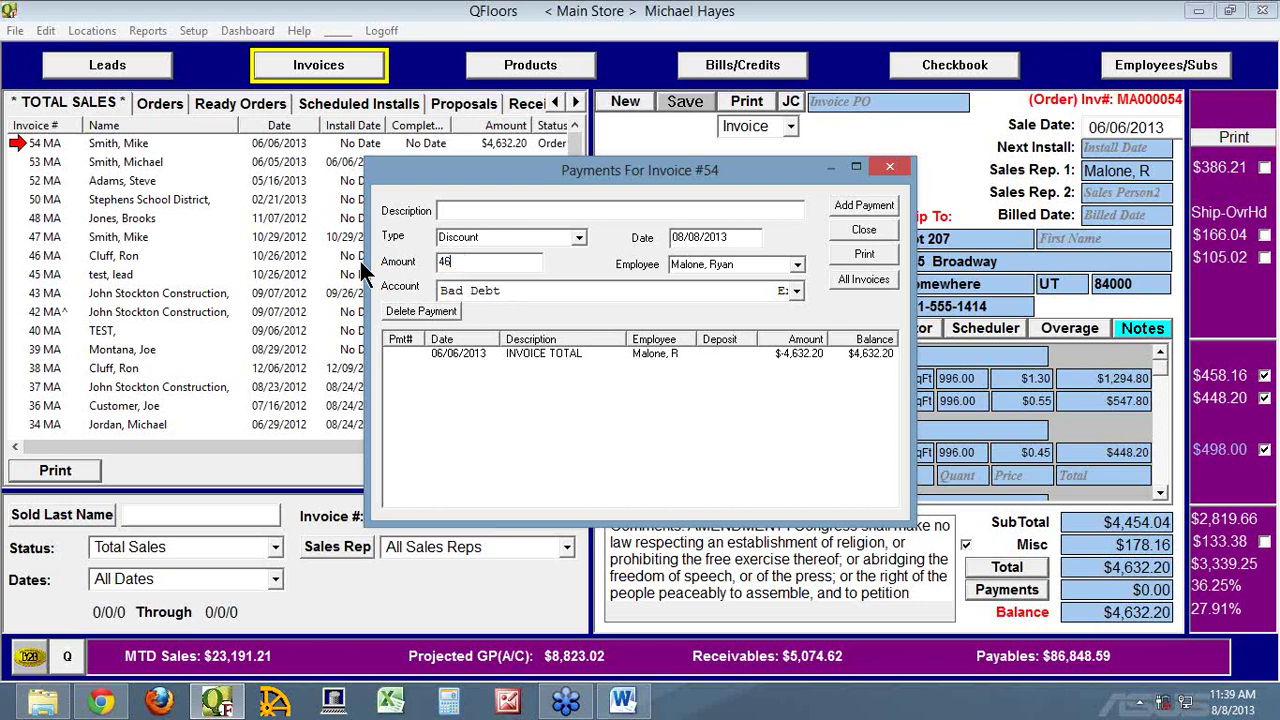
pyautogui.write('32.20')
pyautogui.click(866, 231)
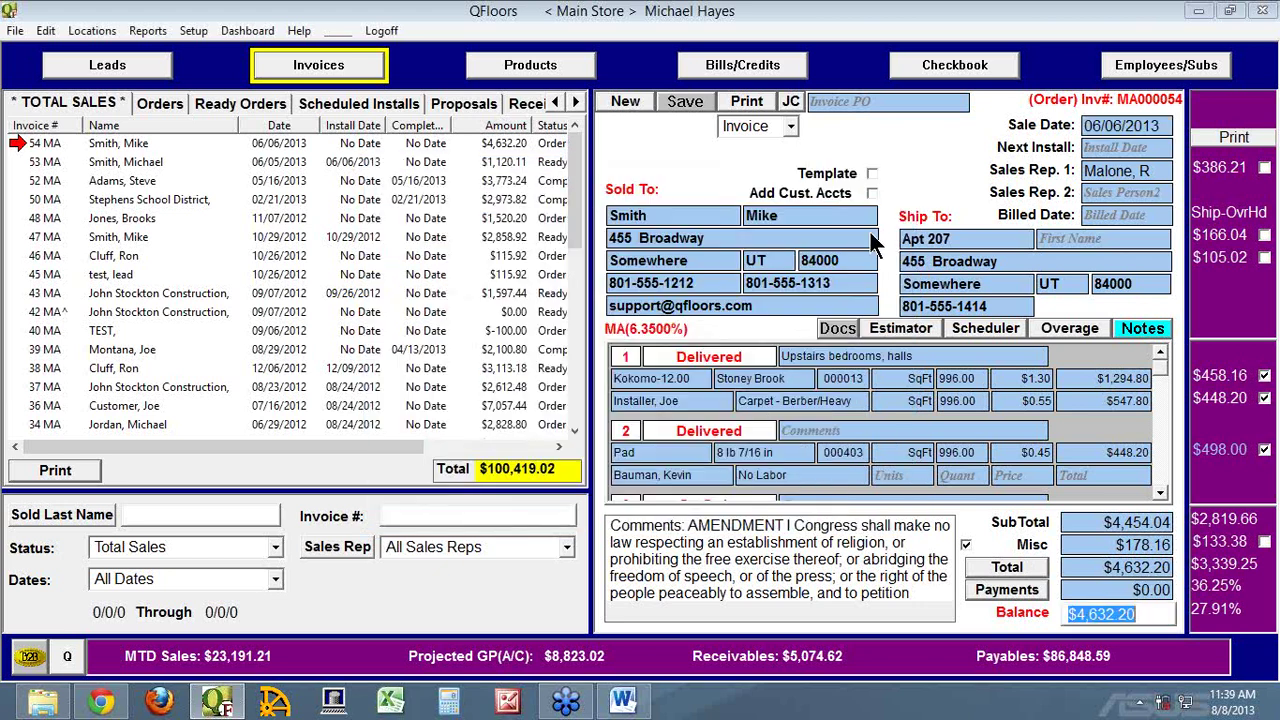
# Open employee 9's User Access permissions alongside the User Access Settings document in Word
pyautogui.click(1149, 74)
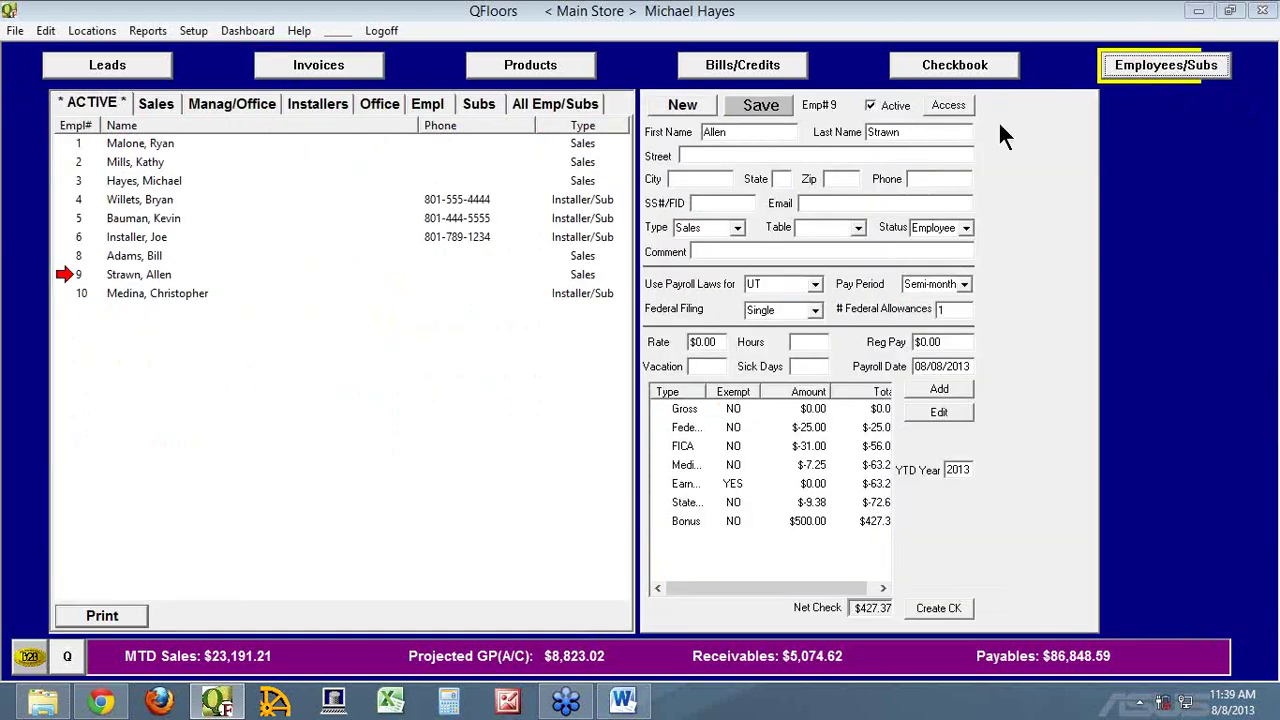
pyautogui.click(952, 106)
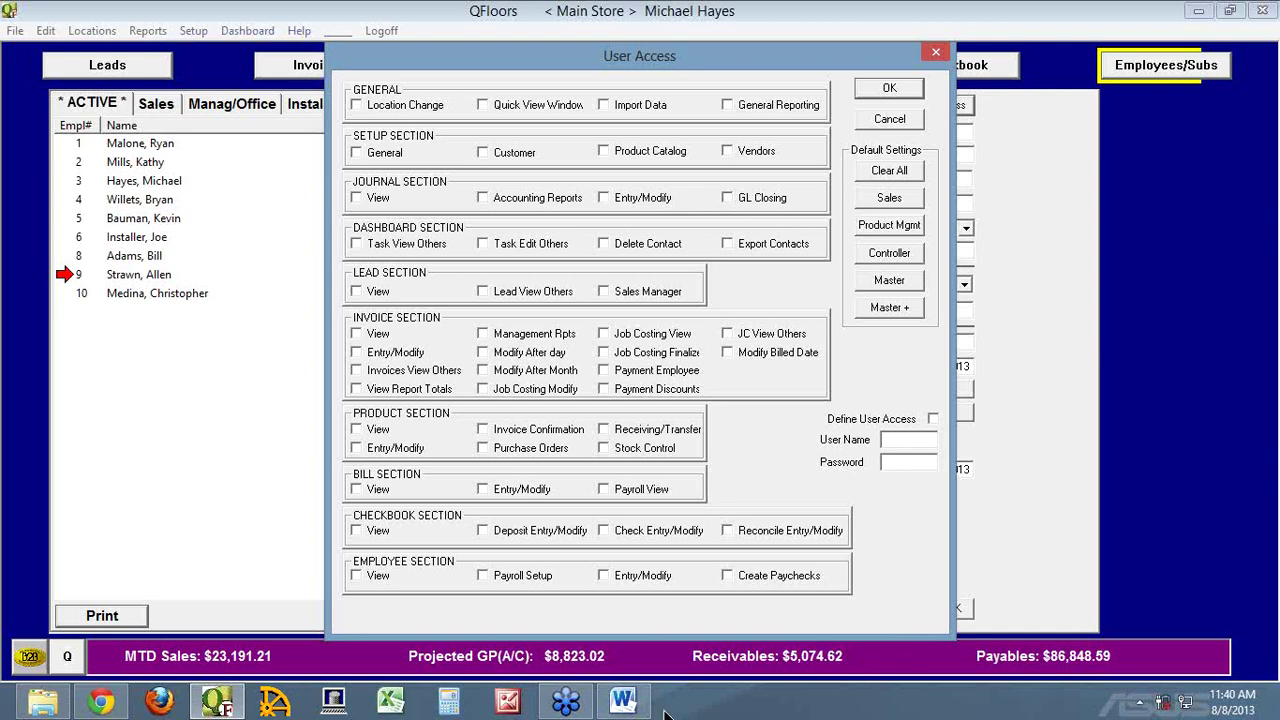
pyautogui.click(623, 700)
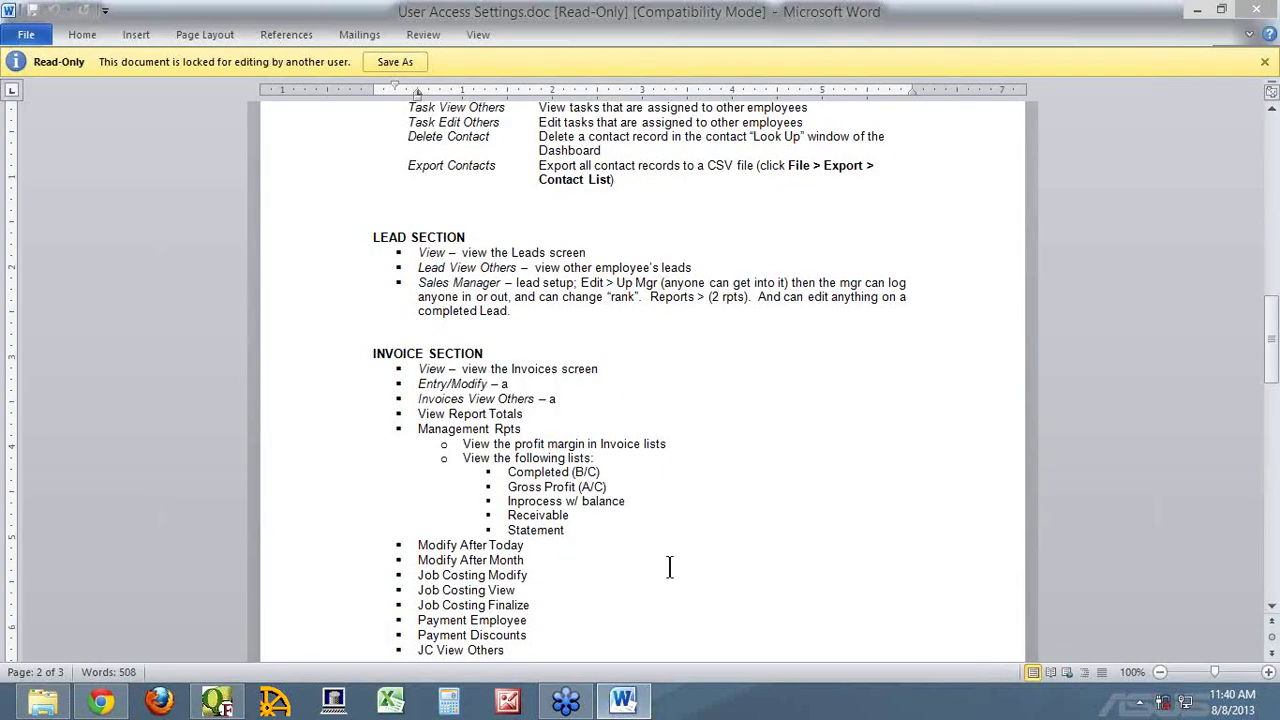
pyautogui.scroll(-3, 660, 567)
pyautogui.scroll(-2, 689, 572)
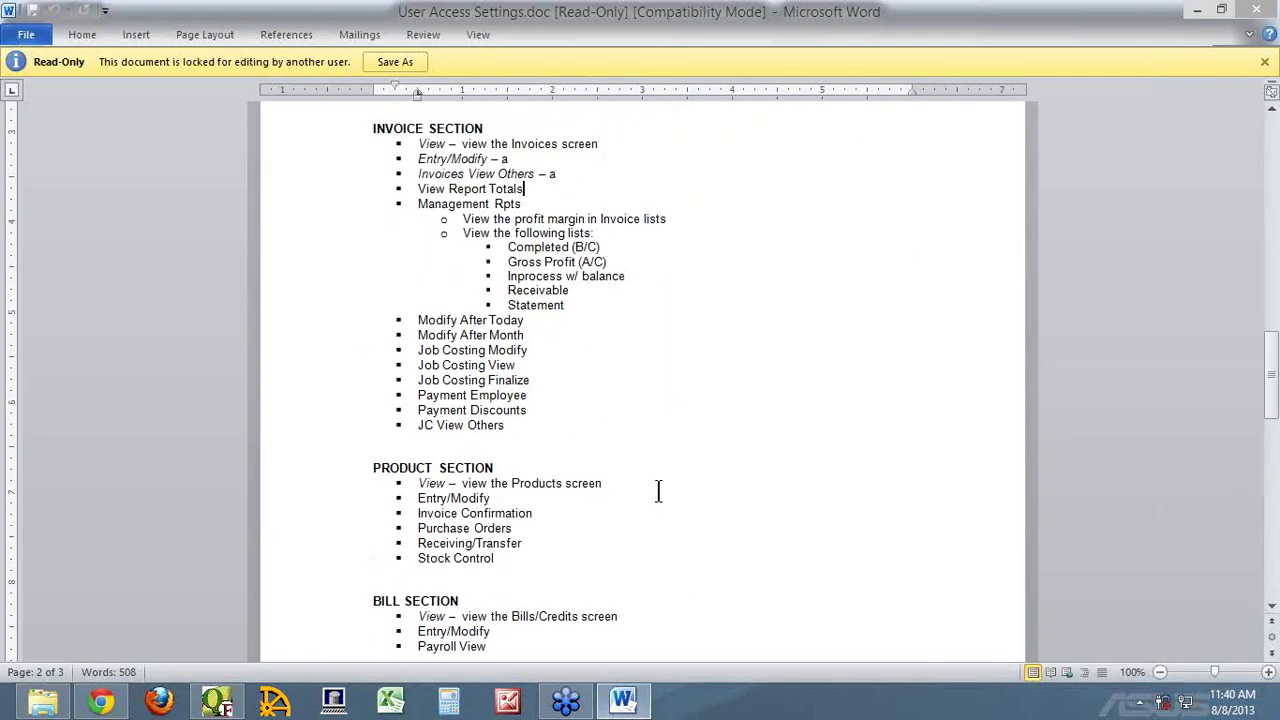
pyautogui.doubleClick(522, 306)
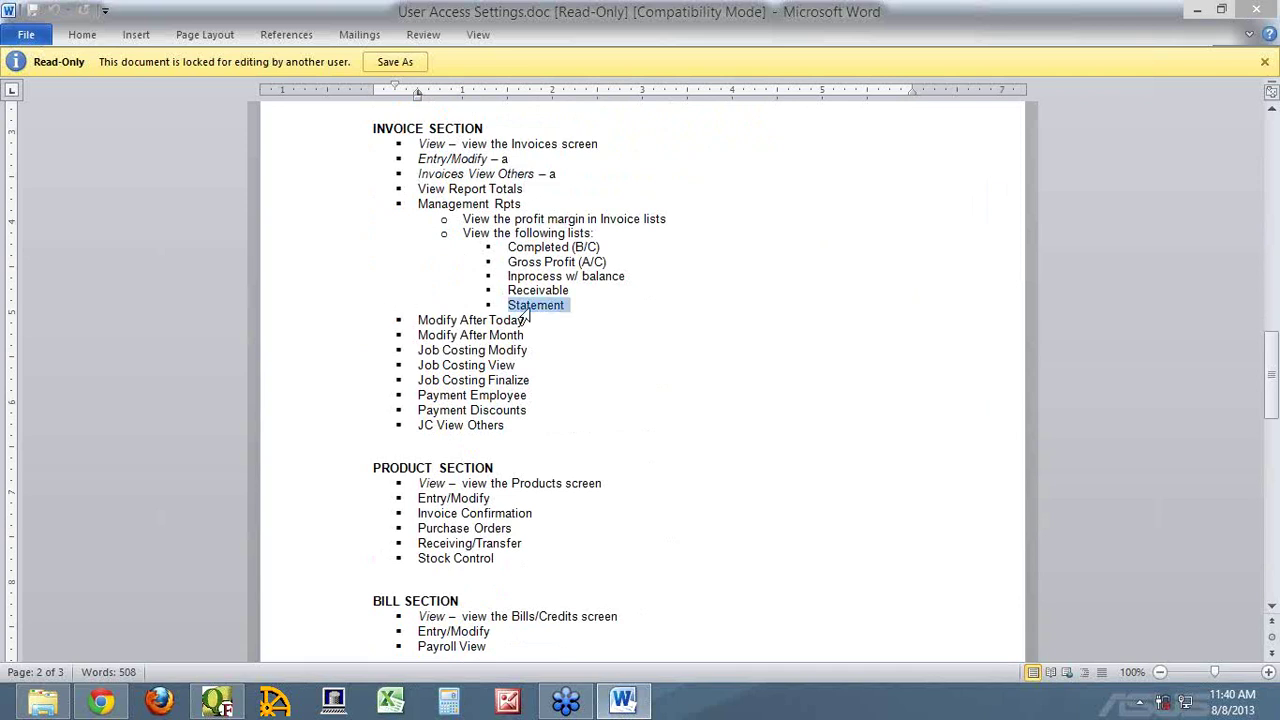
pyautogui.scroll(-5, 640, 400)
pyautogui.scroll(-9, 670, 445)
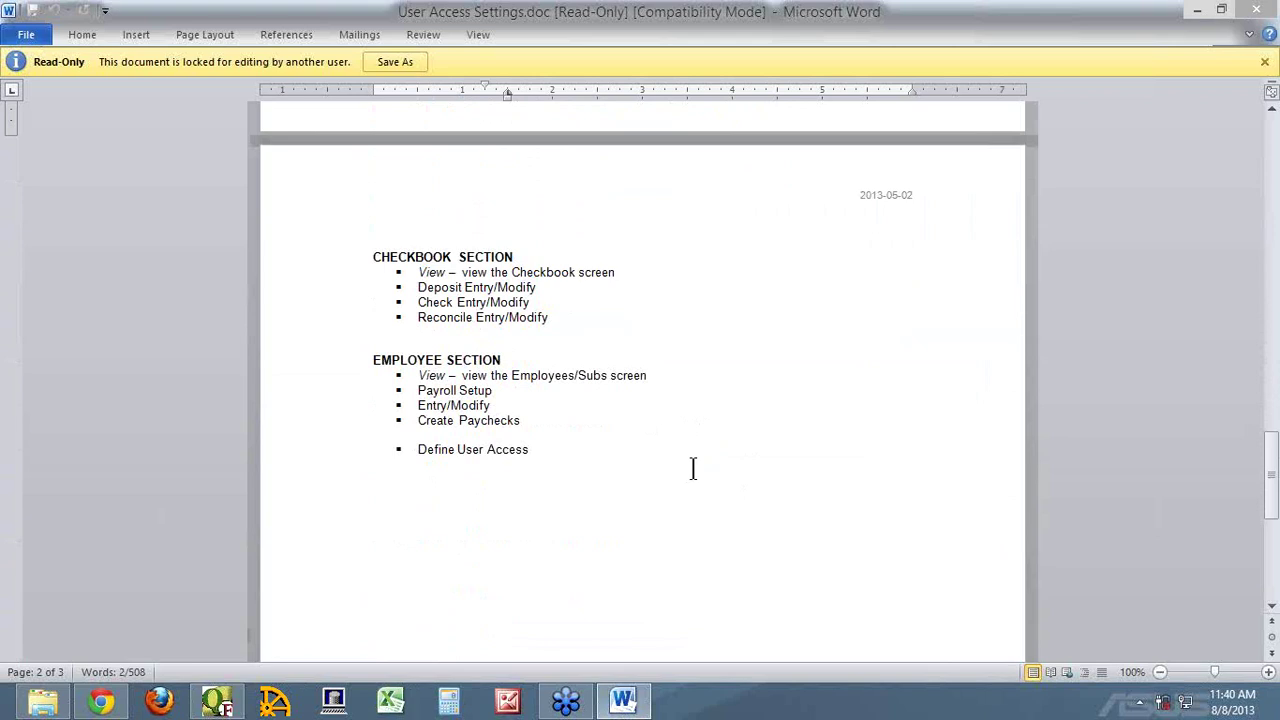
pyautogui.scroll(4, 692, 468)
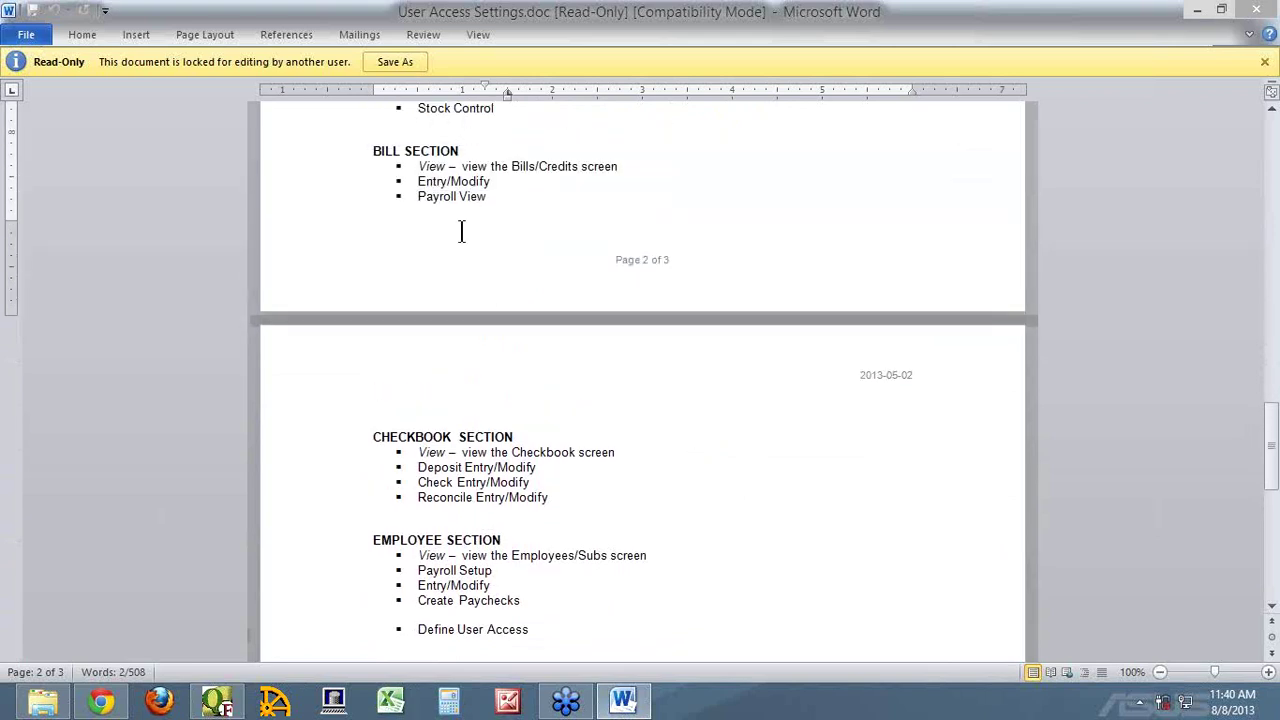
pyautogui.scroll(6, 609, 300)
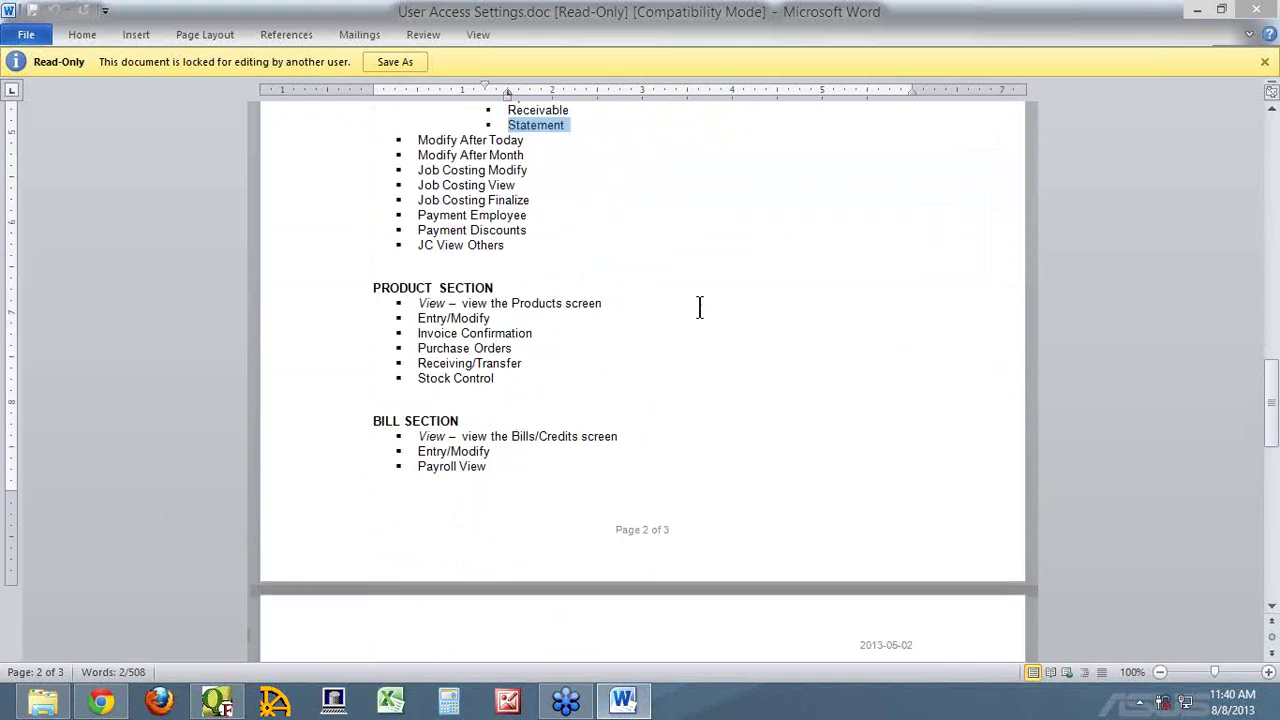
pyautogui.scroll(2, 680, 305)
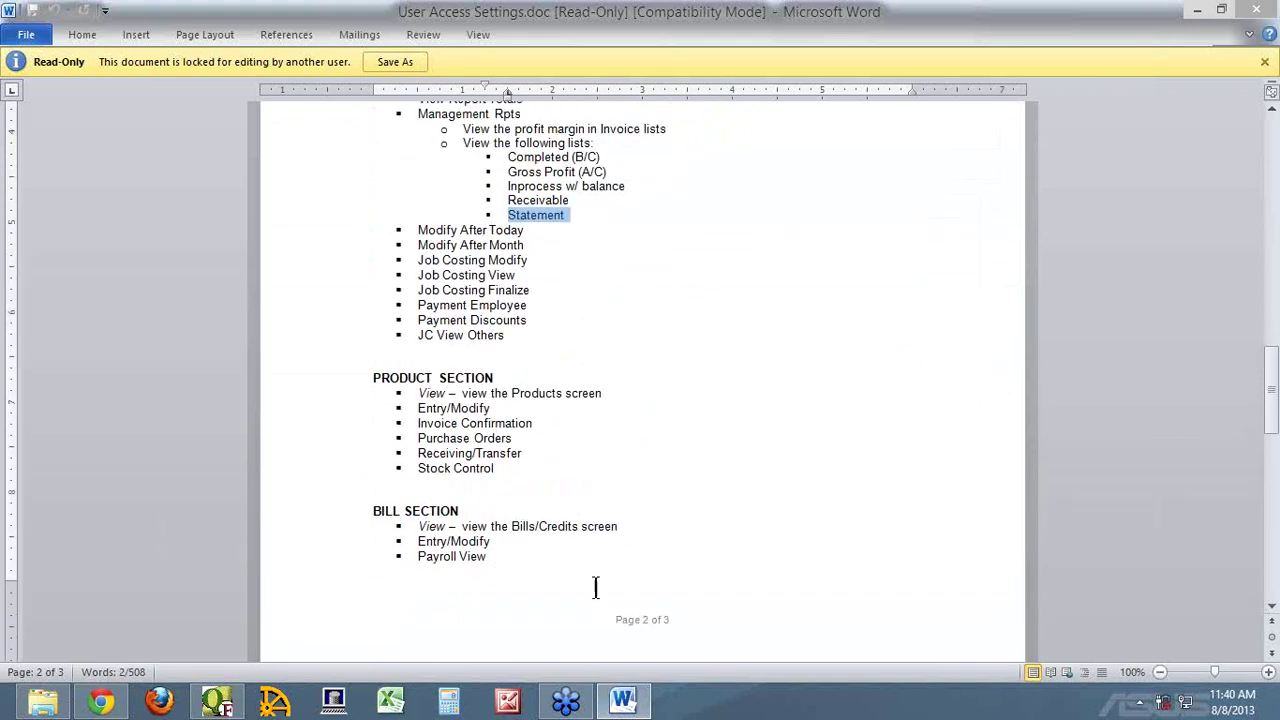
# Cancel employee 9's User Access dialog and return to invoice #54's Billed Date field
pyautogui.click(217, 700)
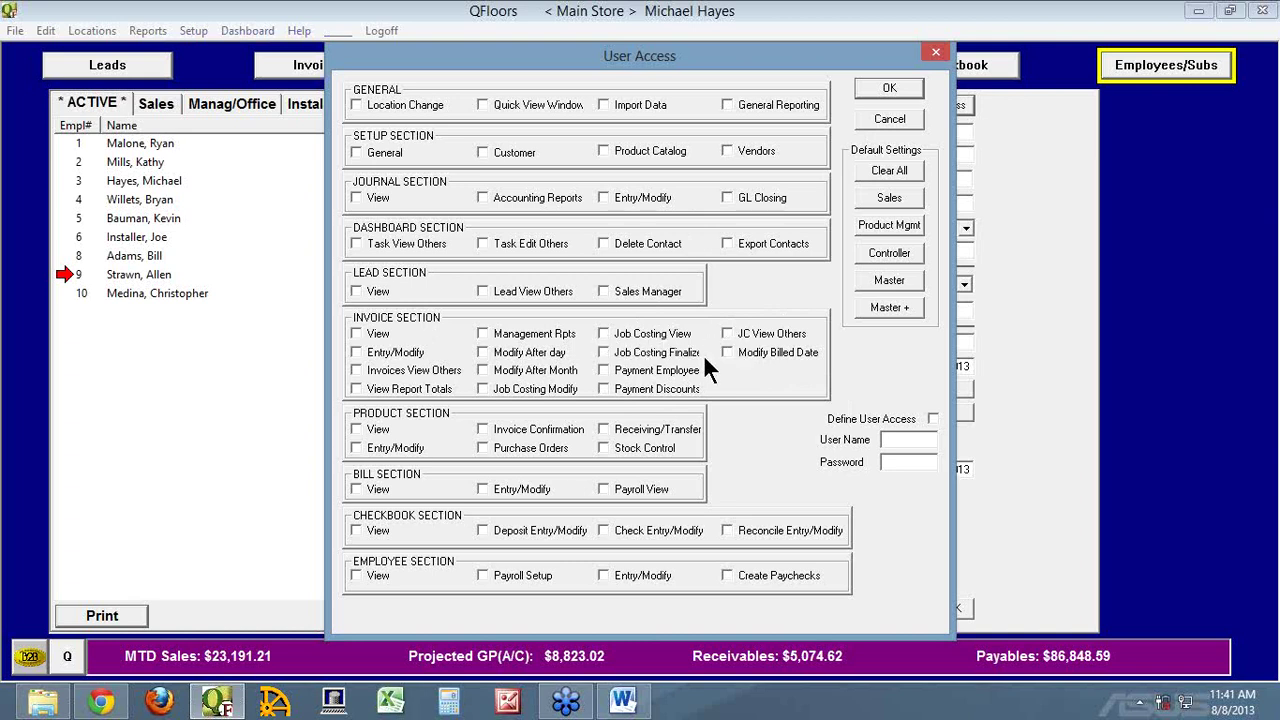
pyautogui.click(880, 118)
pyautogui.click(320, 68)
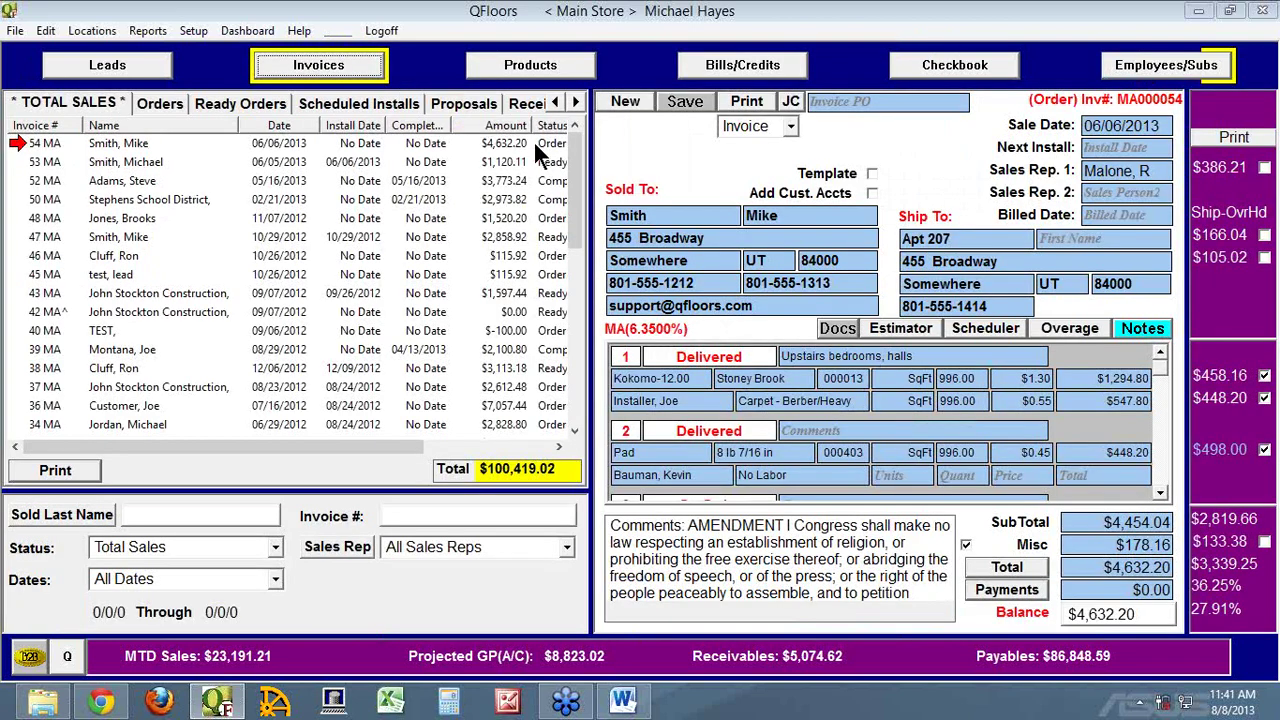
pyautogui.click(1100, 212)
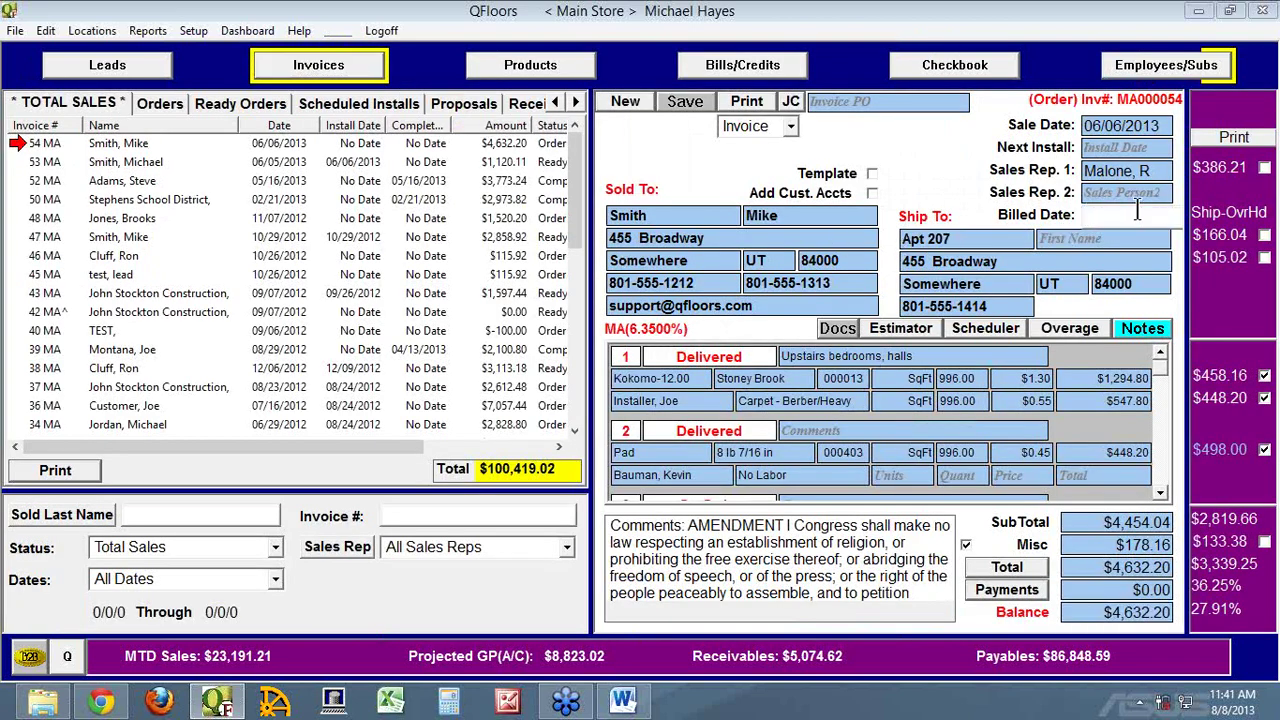
# Review employee 9's user access permissions without changing them, then switch to the product list
pyautogui.click(1163, 68)
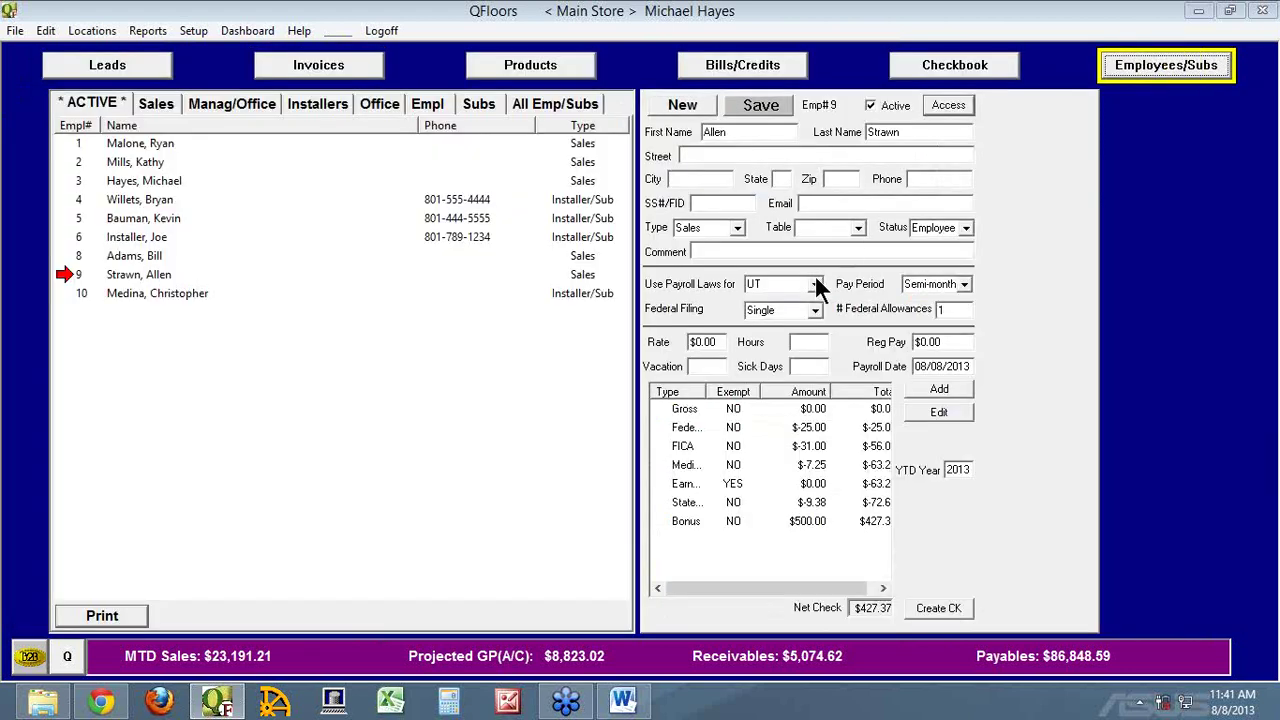
pyautogui.click(948, 104)
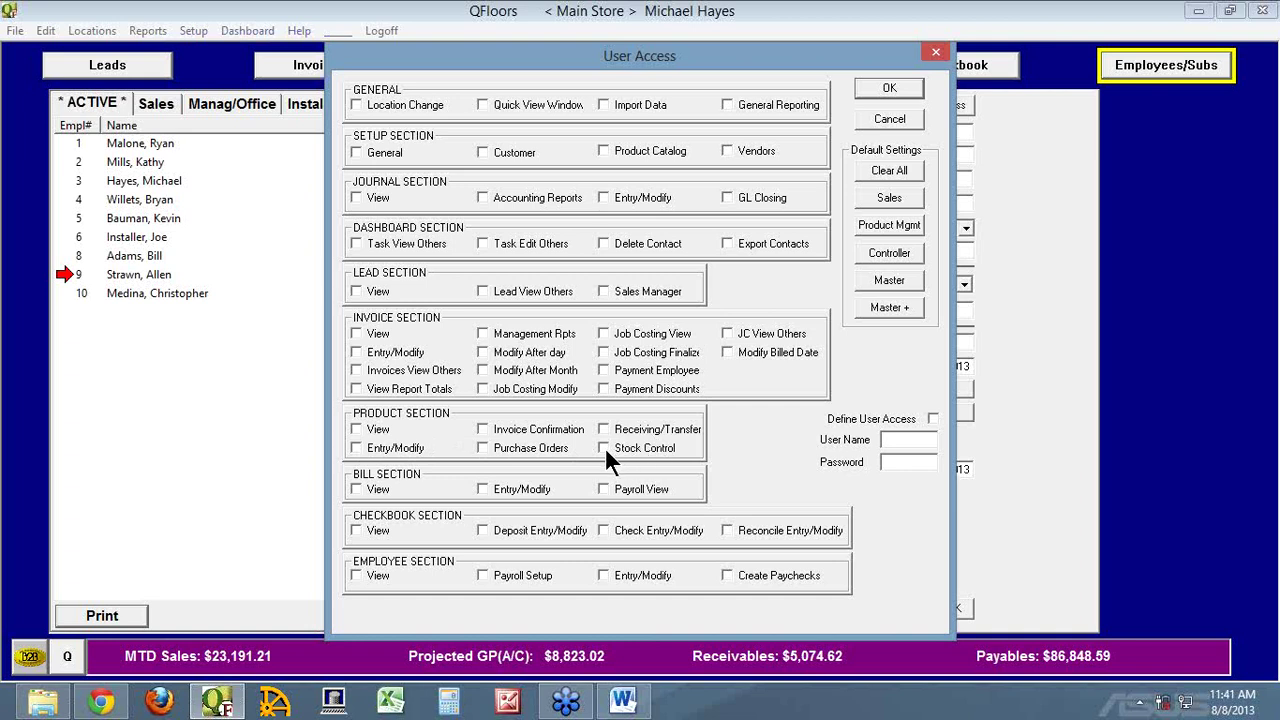
pyautogui.click(877, 118)
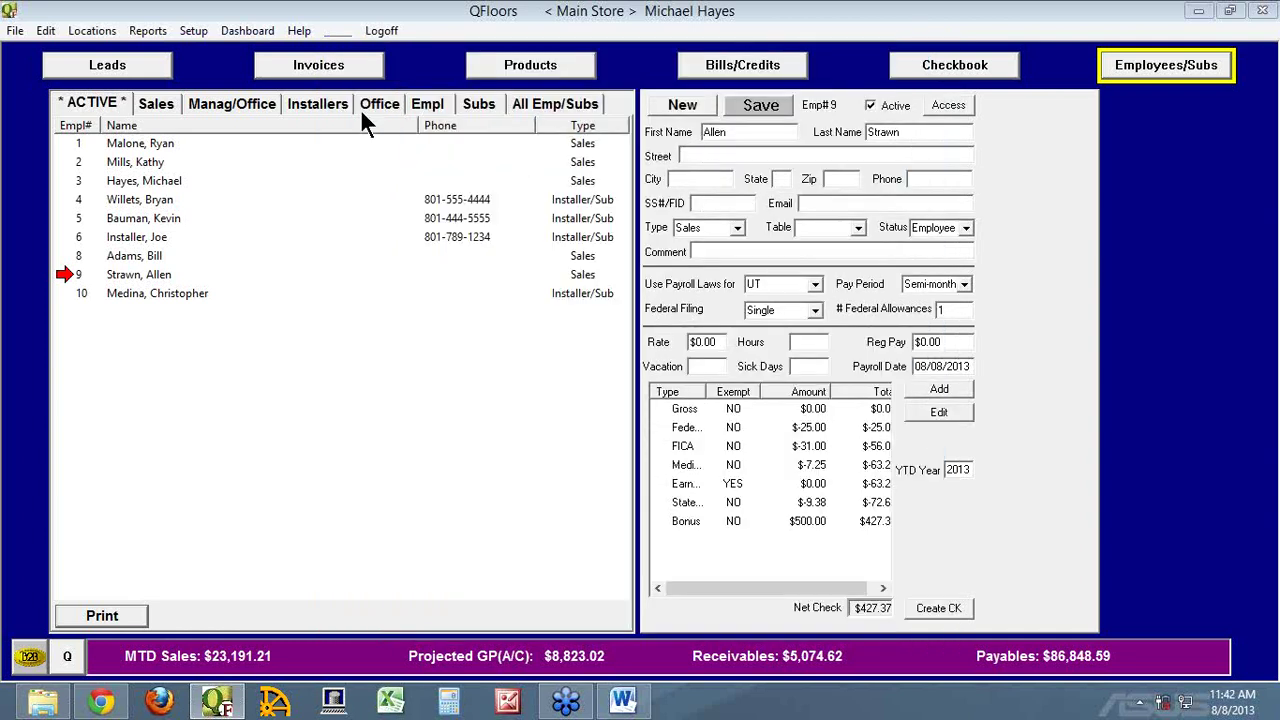
pyautogui.click(533, 66)
# Check stock product 414 WA's $1.29 SqFt cost, then bring up employee 9's user access permissions
pyautogui.click(428, 103)
pyautogui.click(112, 166)
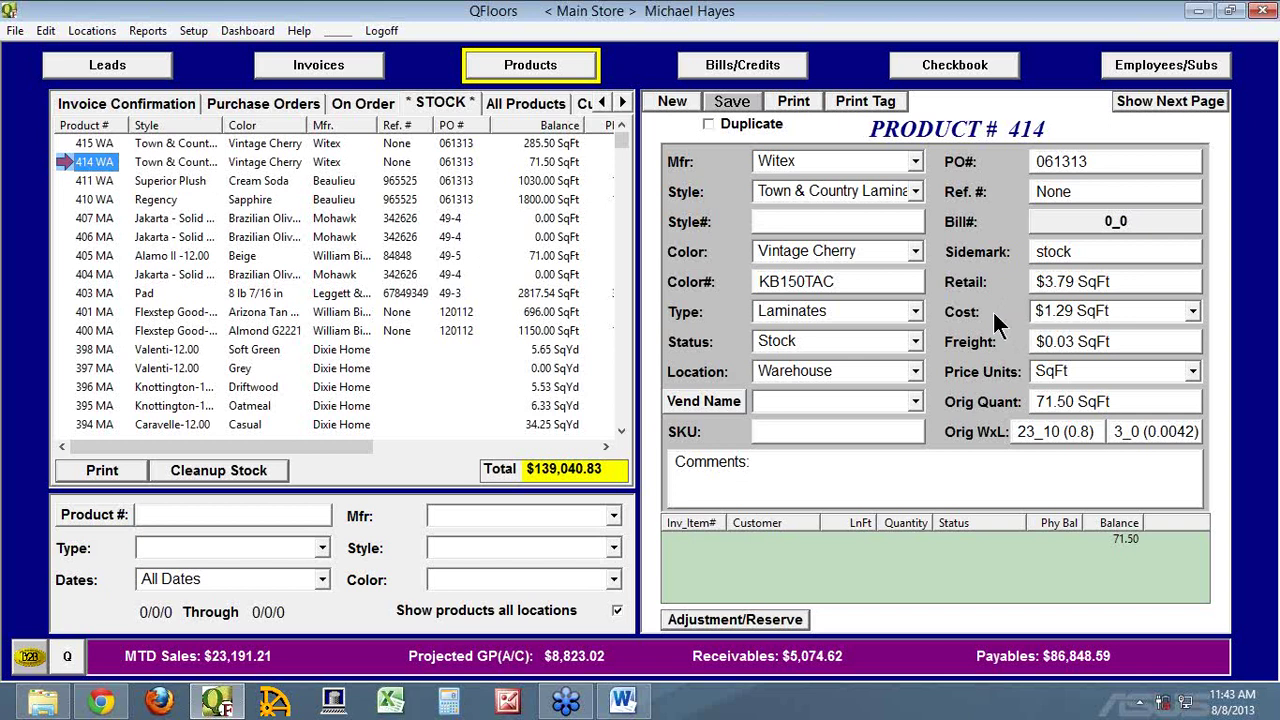
pyautogui.click(1032, 304)
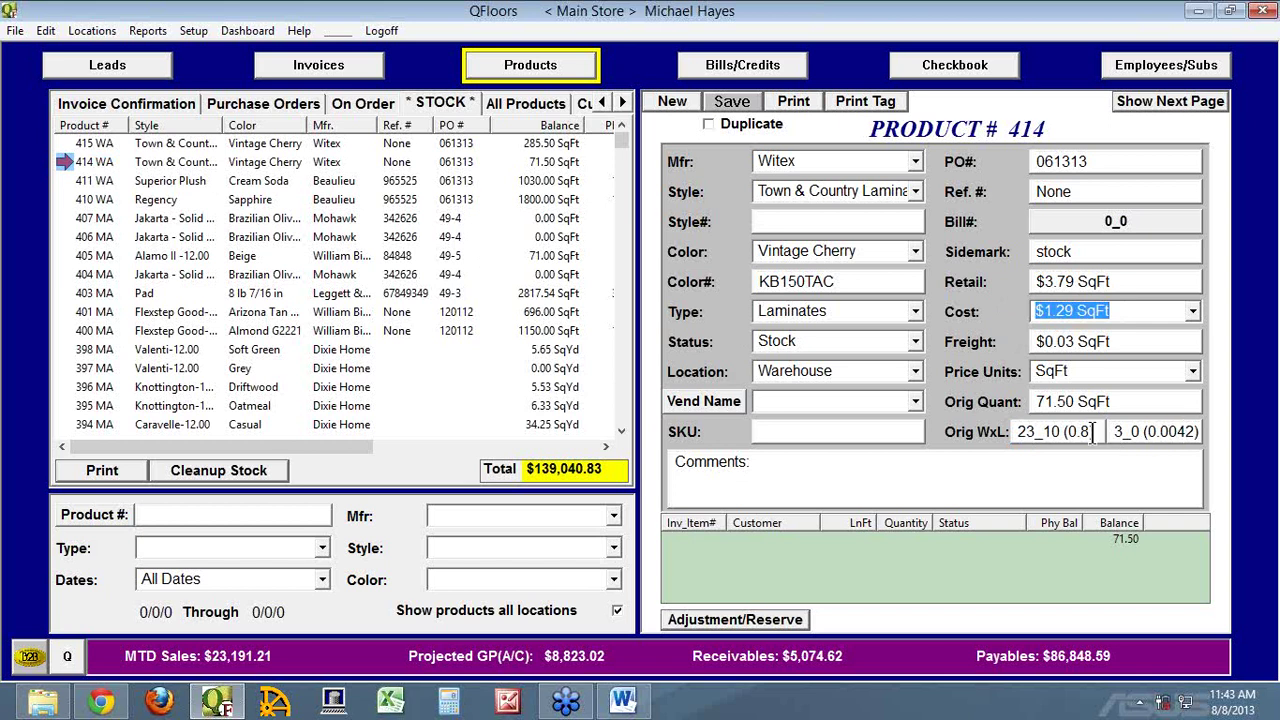
pyautogui.click(1145, 72)
pyautogui.click(949, 106)
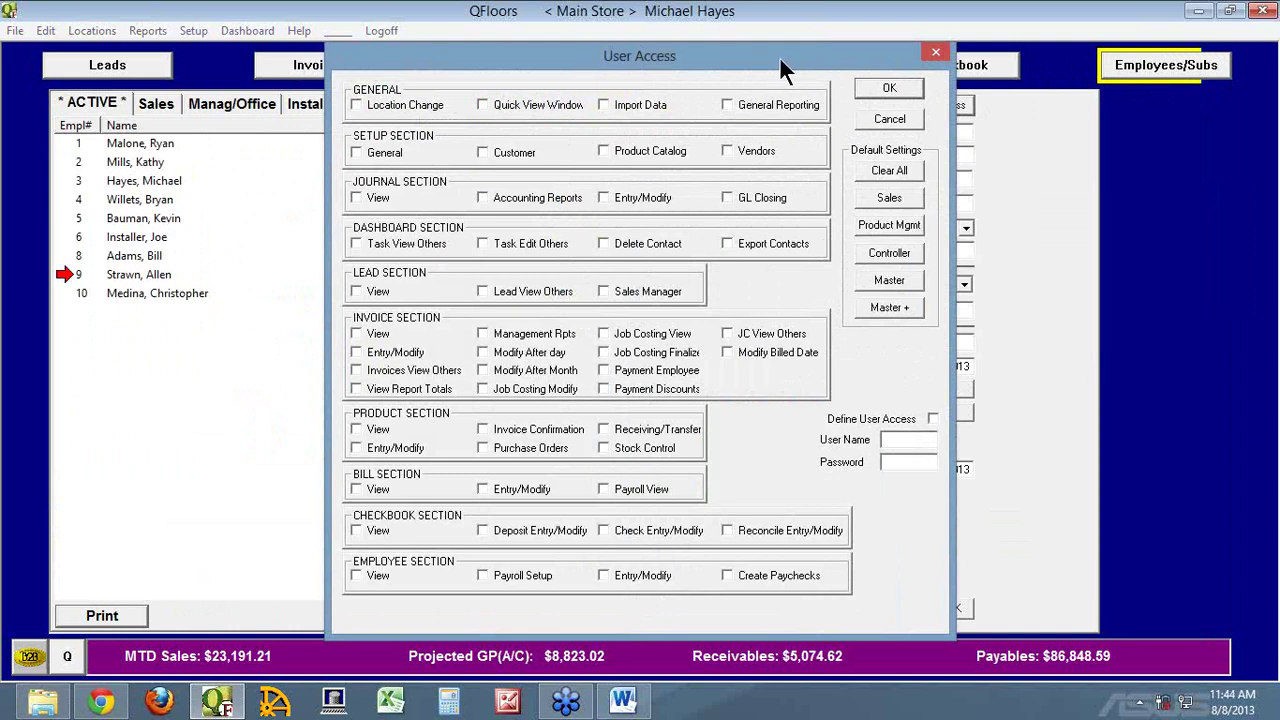
# Close the access permissions unchanged and leave product 414's status as Stock
pyautogui.click(903, 115)
pyautogui.click(300, 62)
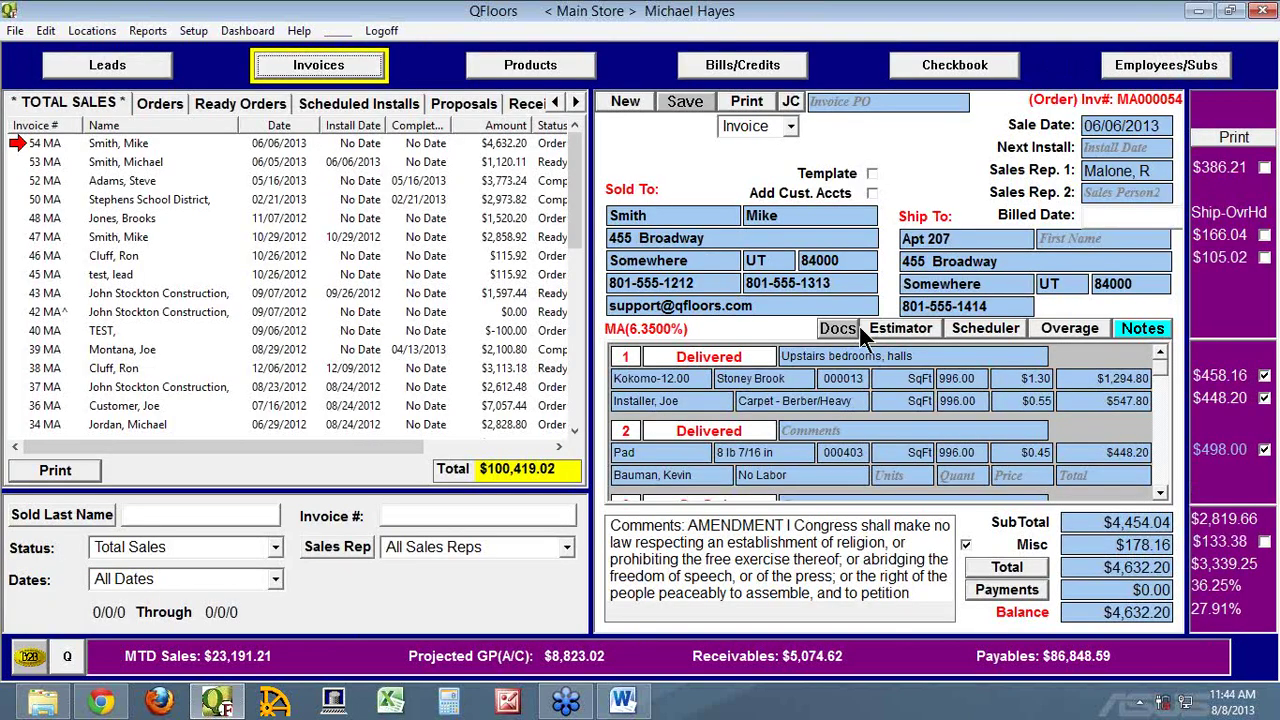
pyautogui.click(566, 72)
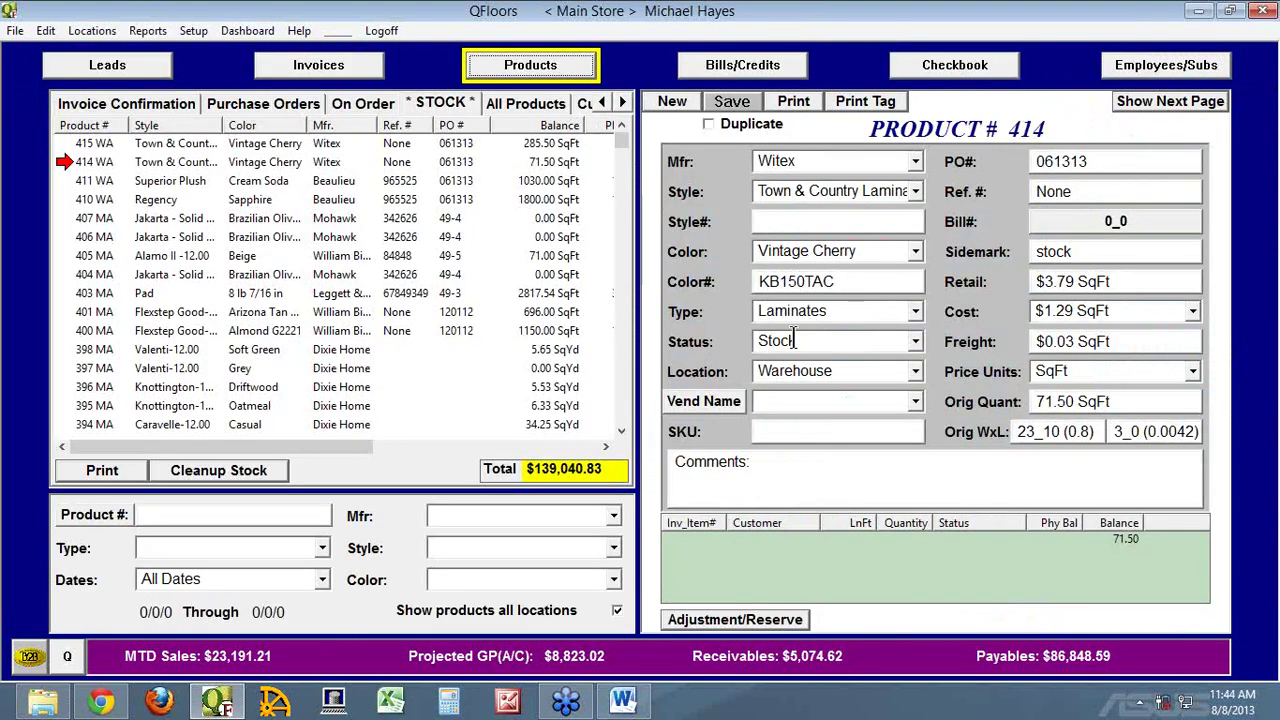
pyautogui.click(916, 341)
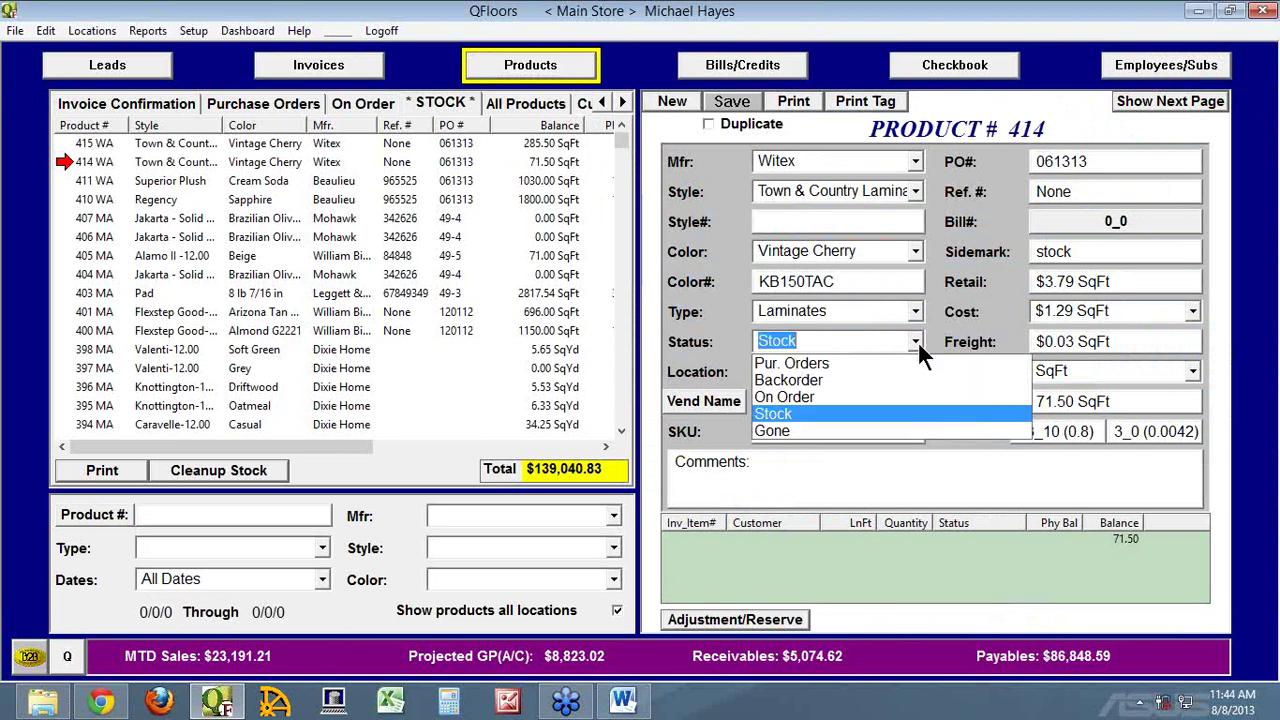
pyautogui.click(918, 341)
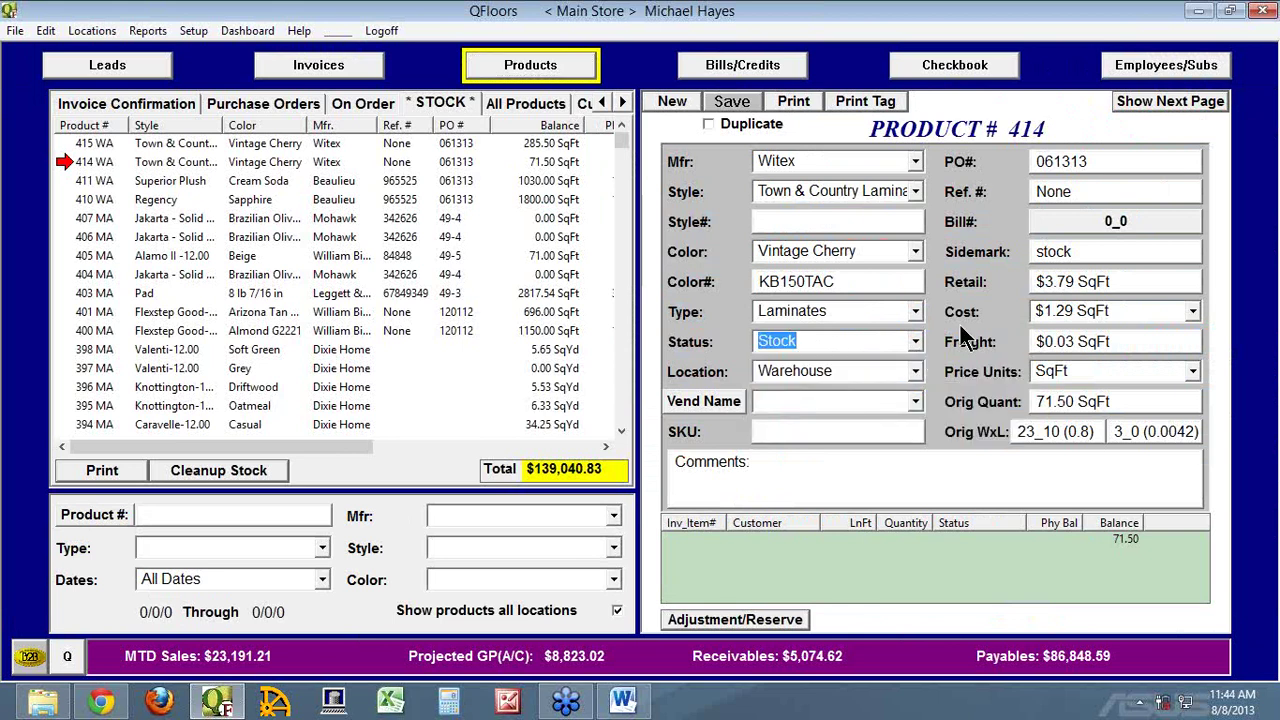
# Reopen and cancel the employee's access permissions, then go to the Bills/Credits screen
pyautogui.click(1143, 72)
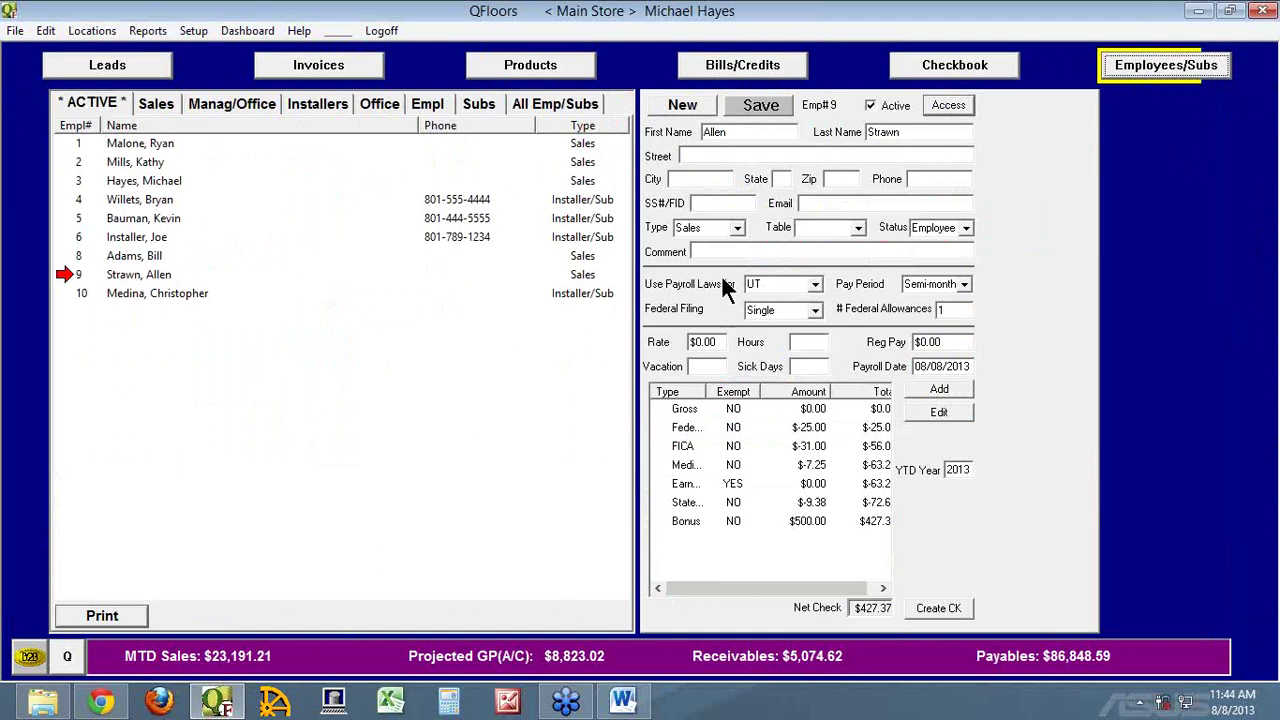
pyautogui.click(948, 106)
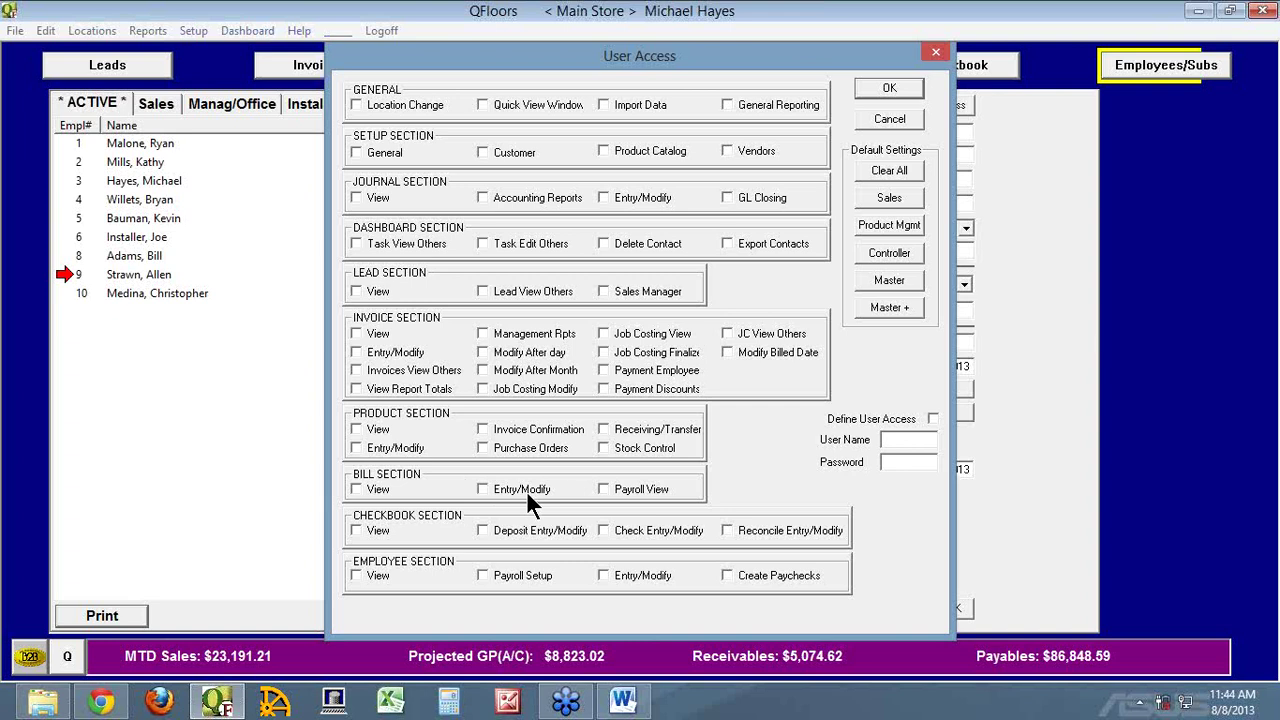
pyautogui.click(906, 116)
pyautogui.click(787, 69)
pyautogui.click(1145, 66)
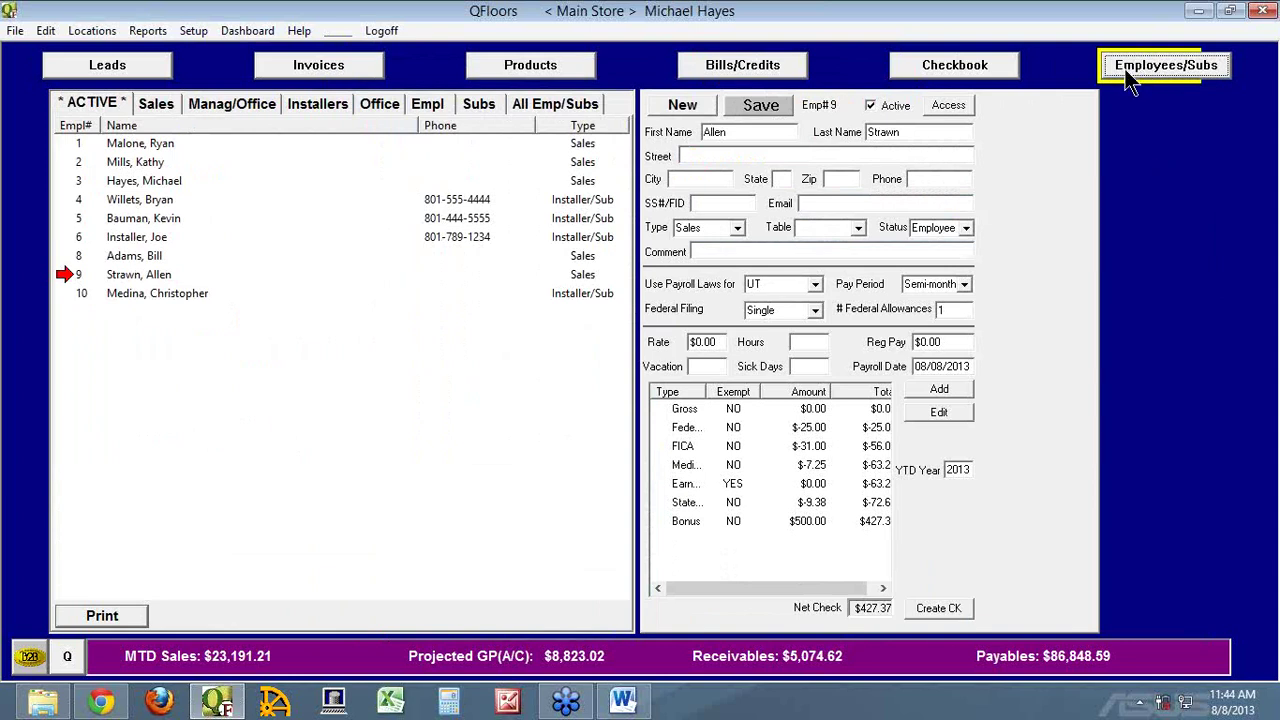
pyautogui.click(761, 75)
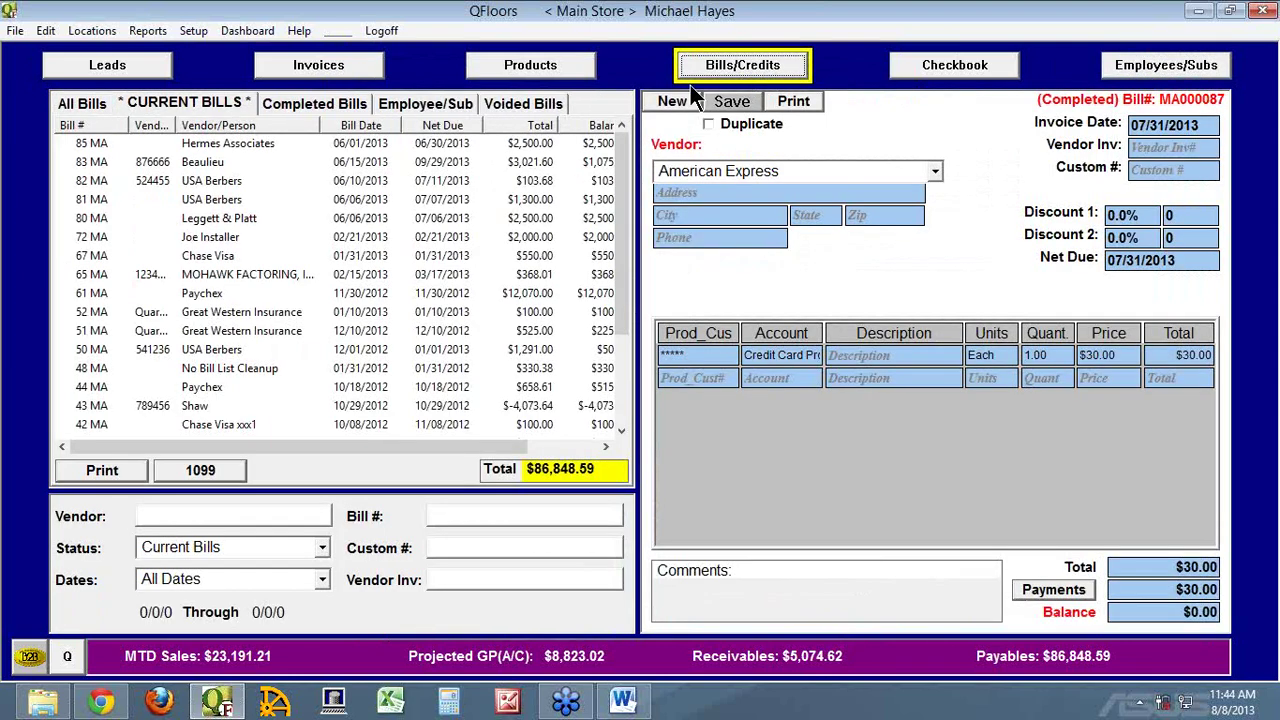
# Browse the Employee/Sub, All, Current and Completed bill lists, inspecting pay bill 79 MA
pyautogui.click(444, 100)
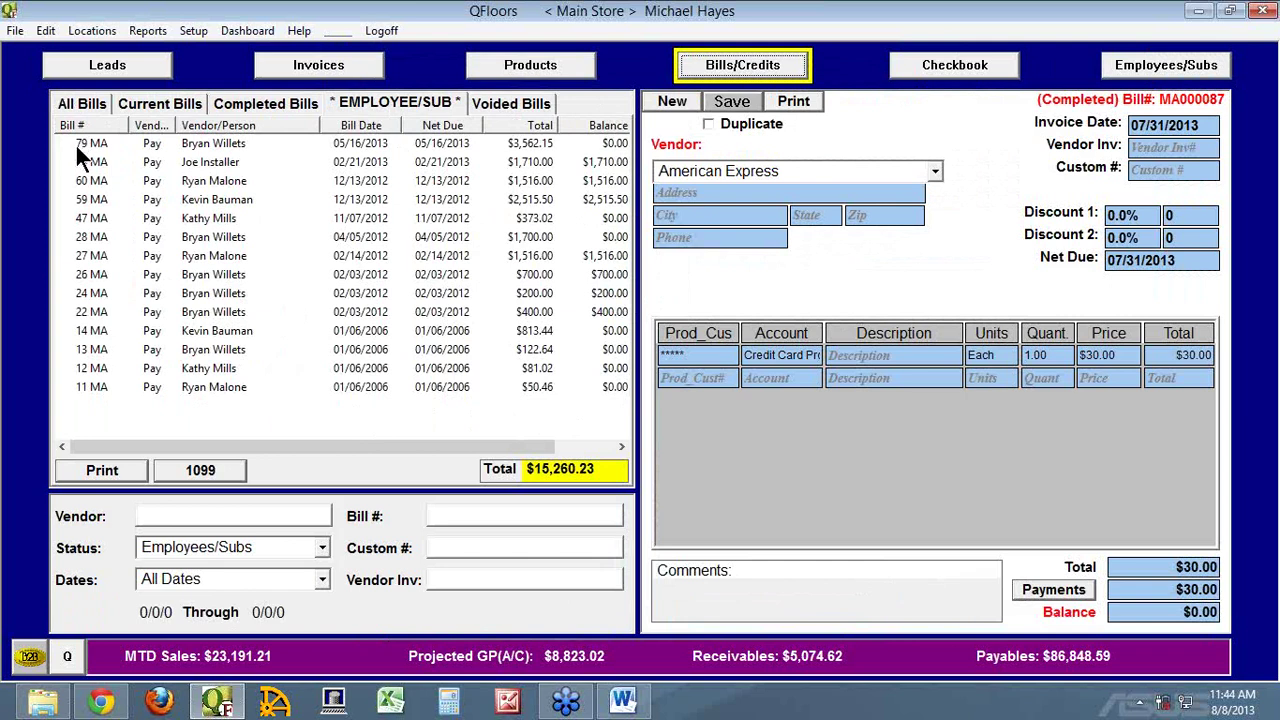
pyautogui.click(93, 103)
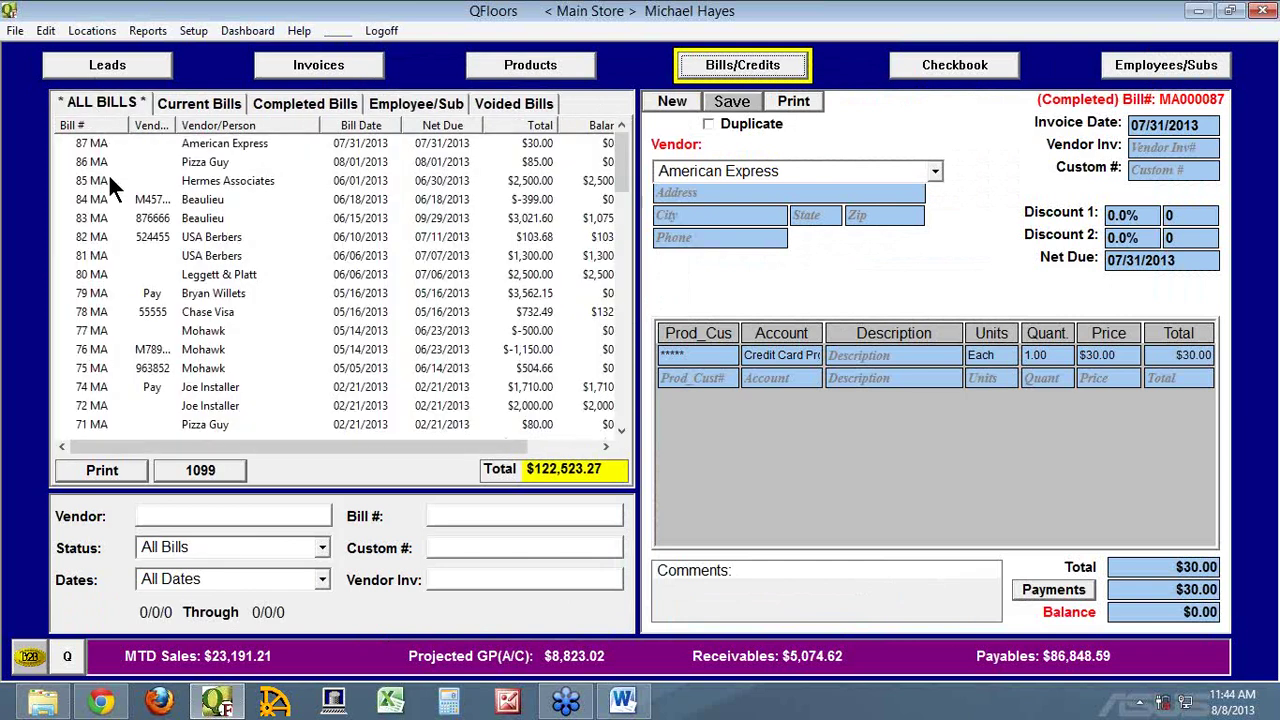
pyautogui.click(80, 300)
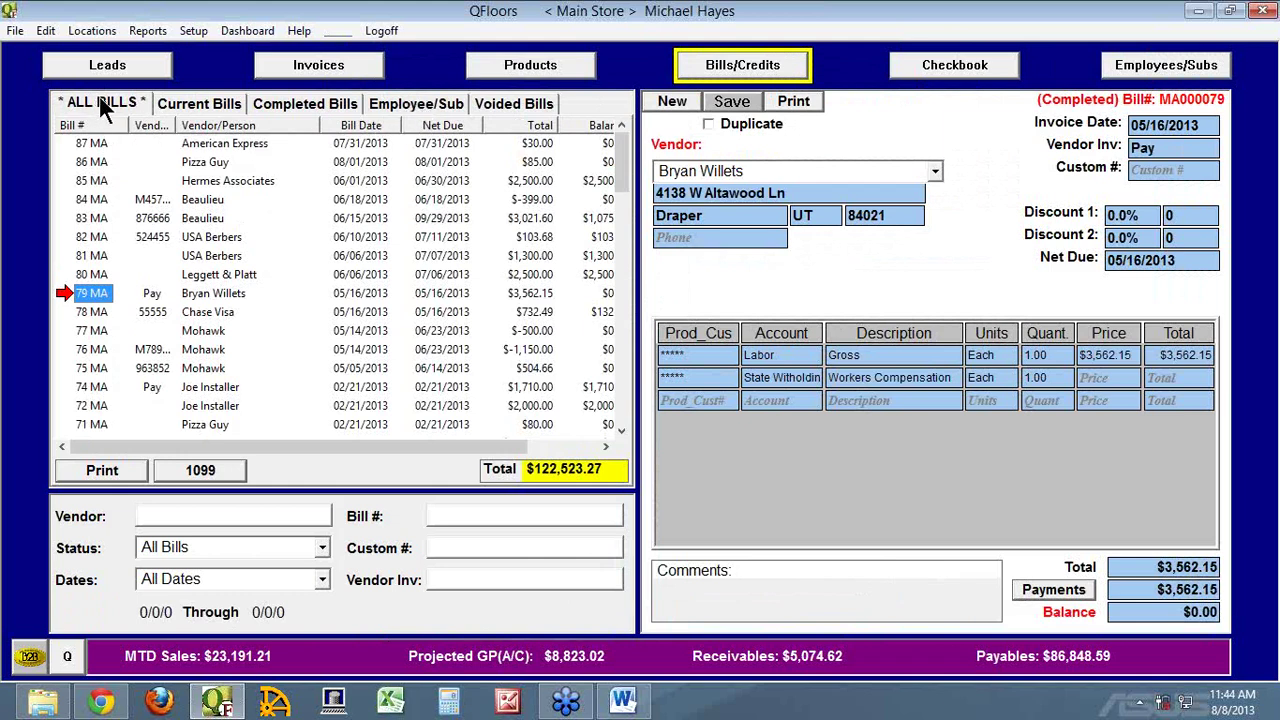
pyautogui.click(190, 101)
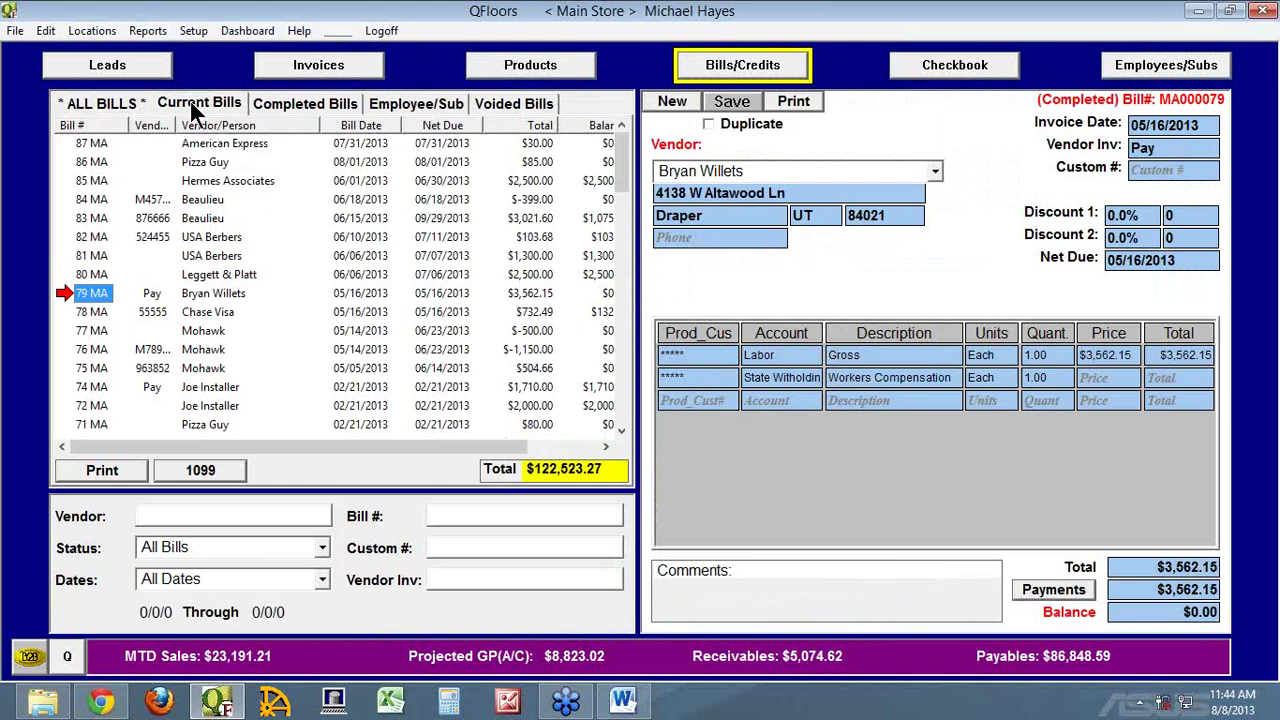
pyautogui.click(298, 103)
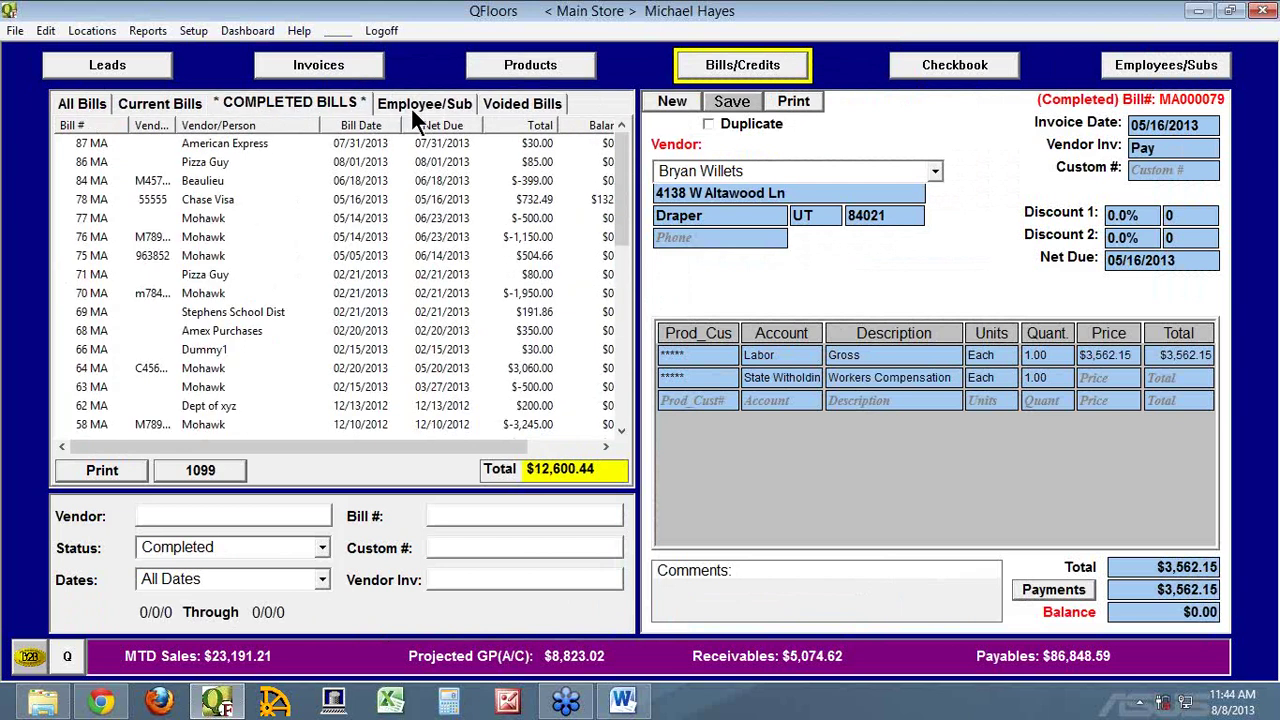
pyautogui.click(1130, 66)
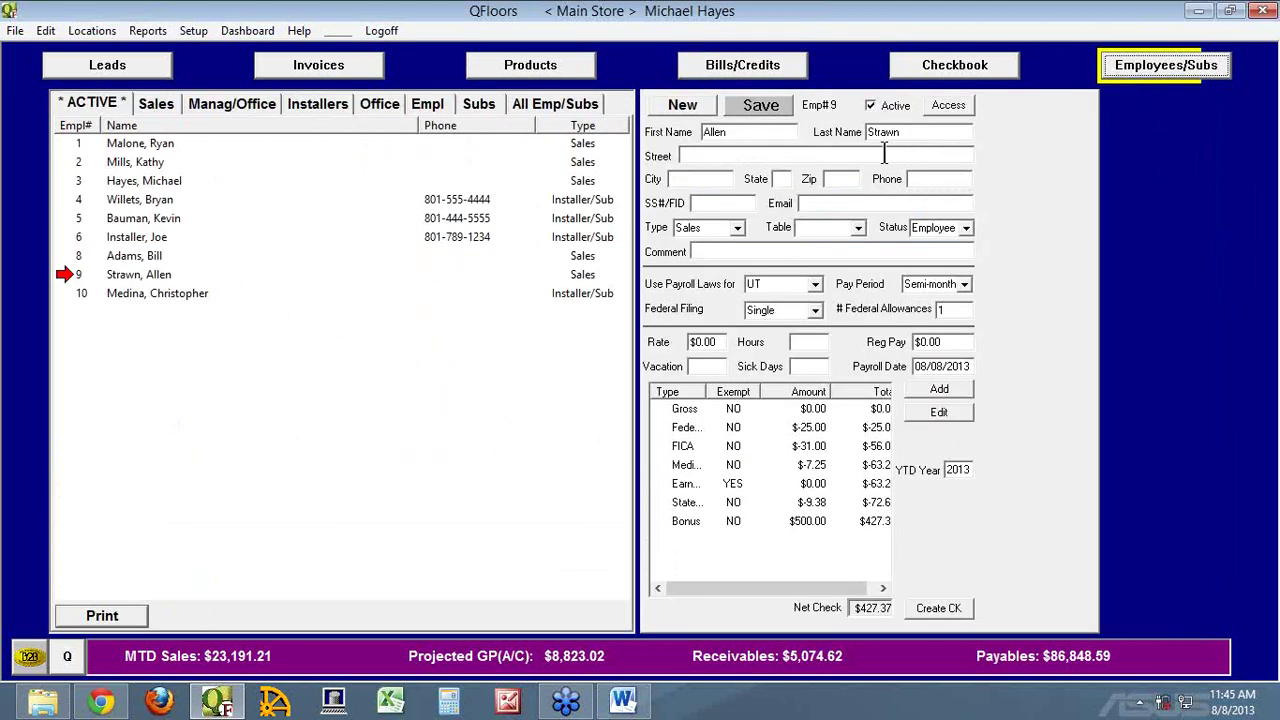
# Open employee 9's User Access permissions, cancel them, and reopen the dialog
pyautogui.click(957, 106)
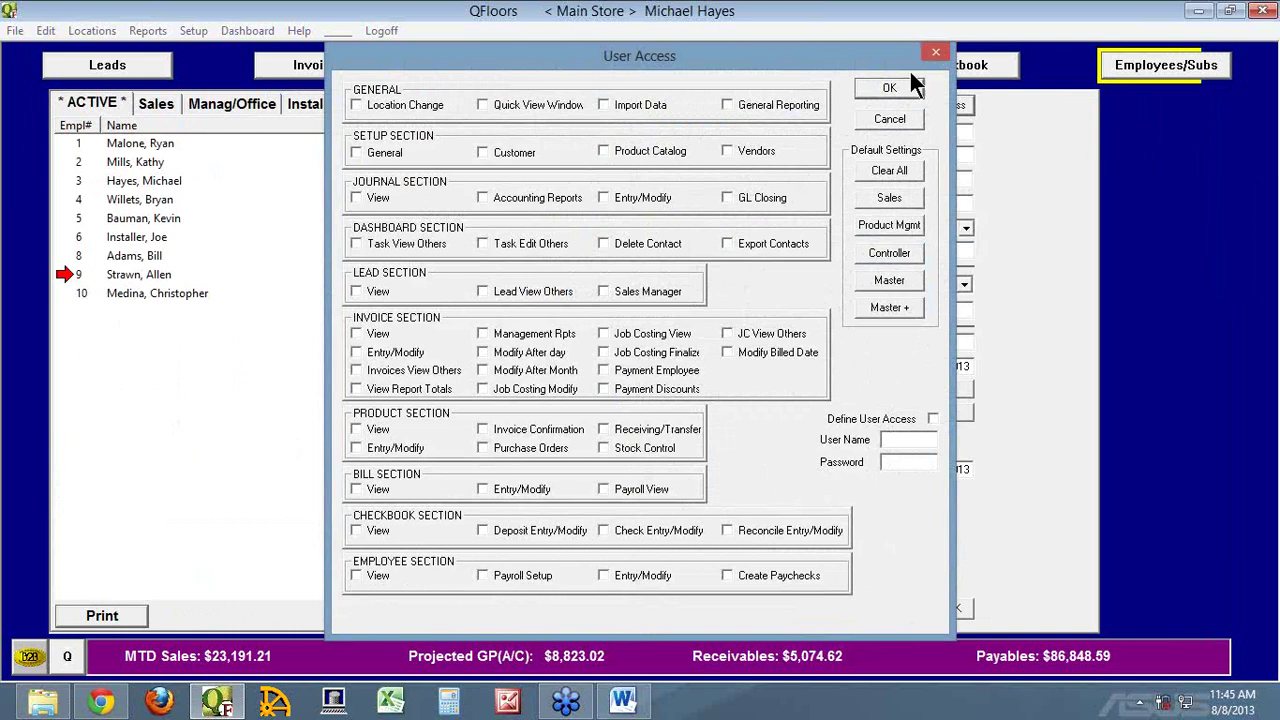
pyautogui.click(899, 121)
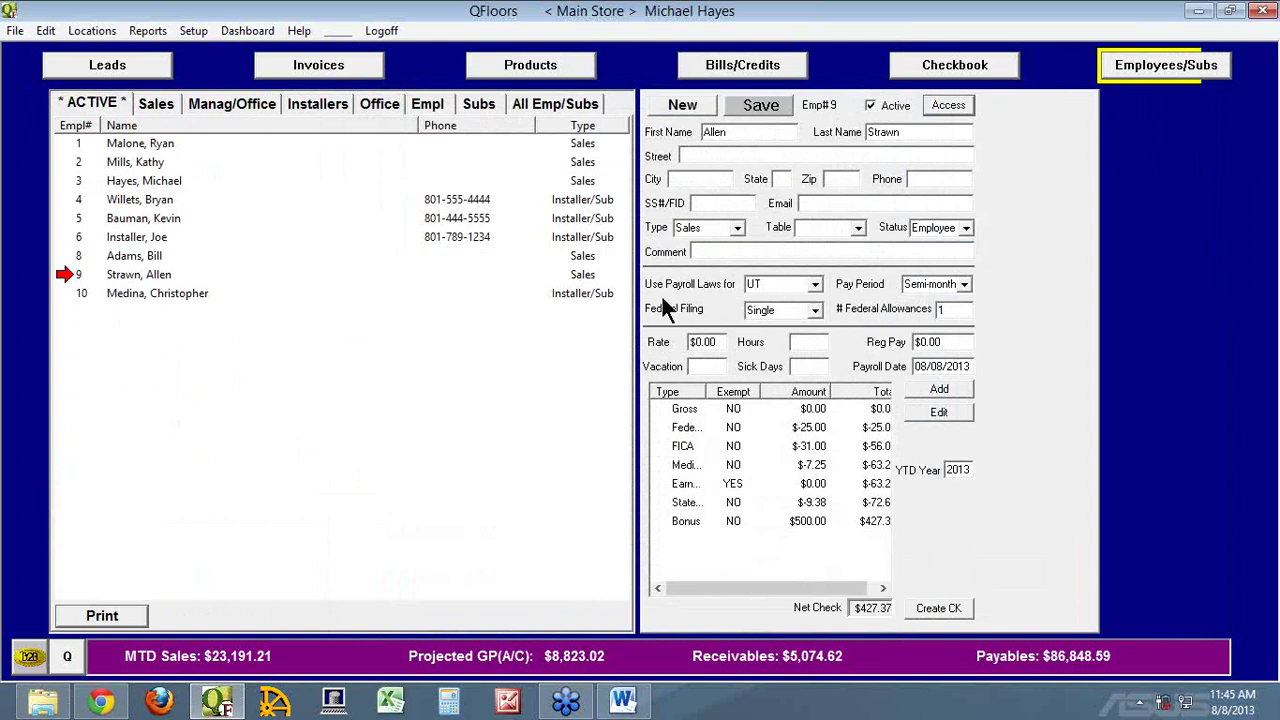
pyautogui.click(958, 106)
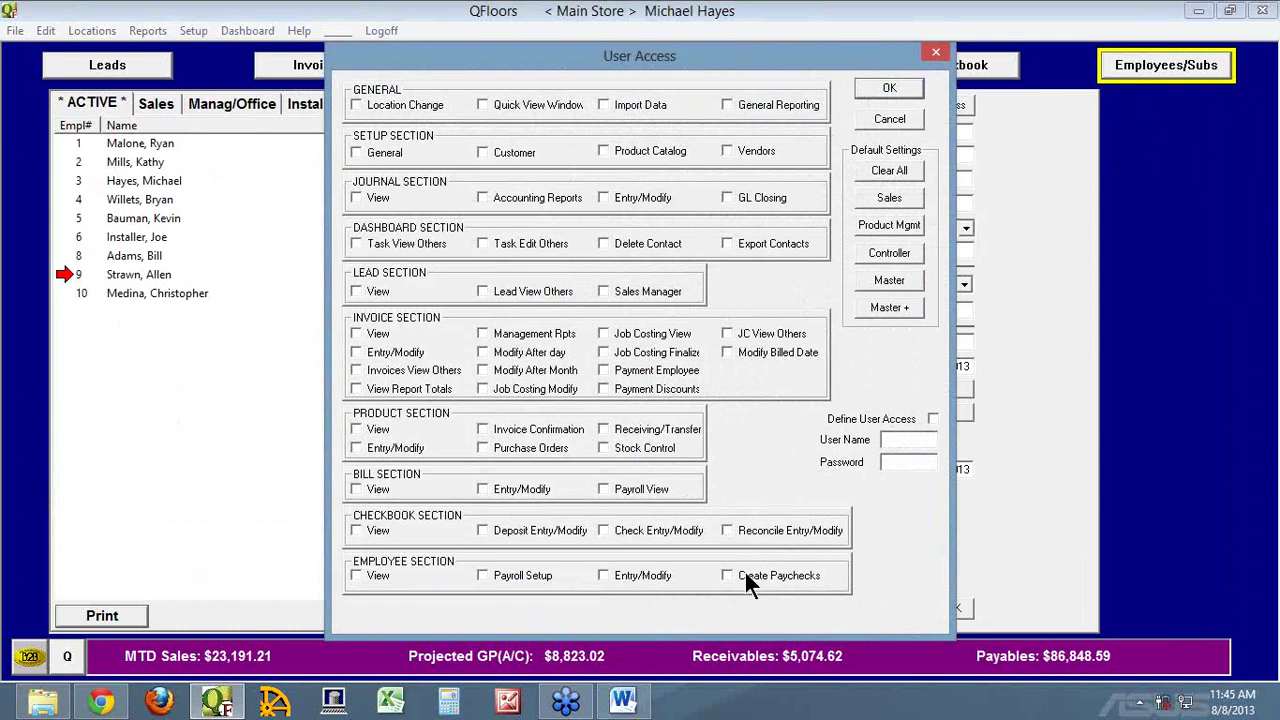
# Tick View, grant every permission with Master +, enter a login password, then cancel the dialog
pyautogui.moveTo(838, 57); pyautogui.dragTo(686, 57)
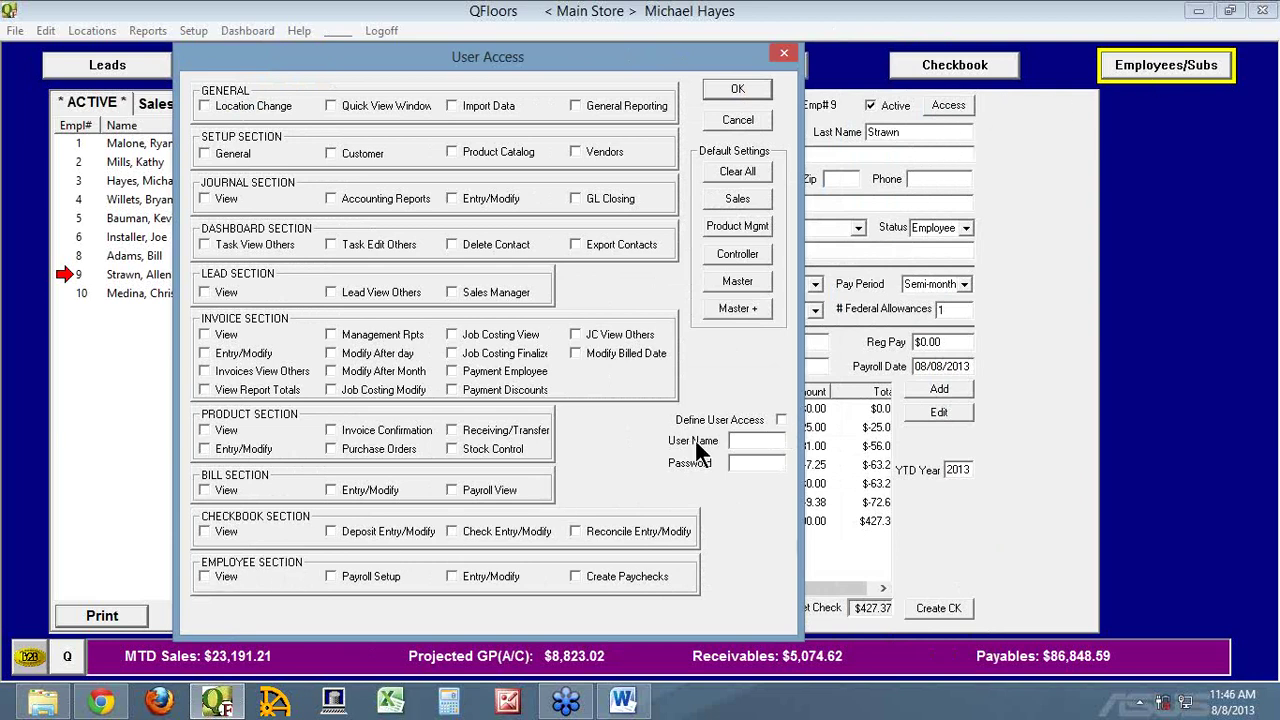
pyautogui.click(207, 577)
pyautogui.click(717, 305)
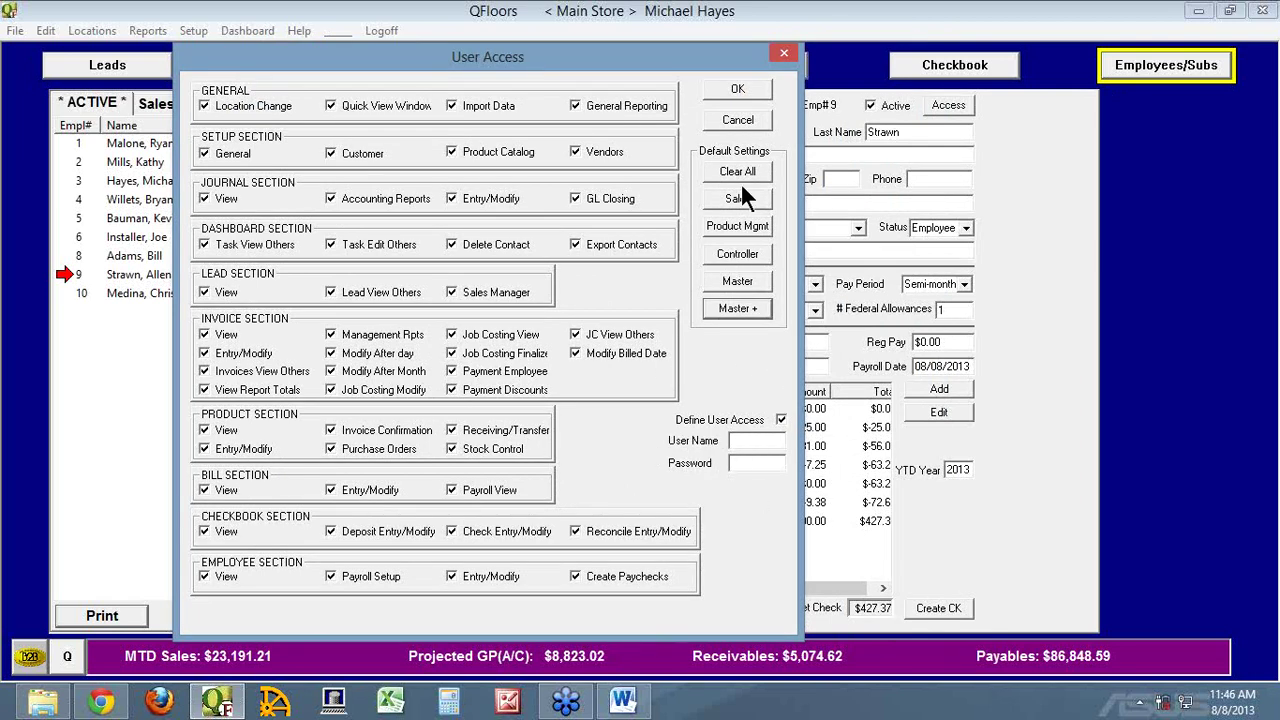
pyautogui.click(734, 466)
pyautogui.write('*******')
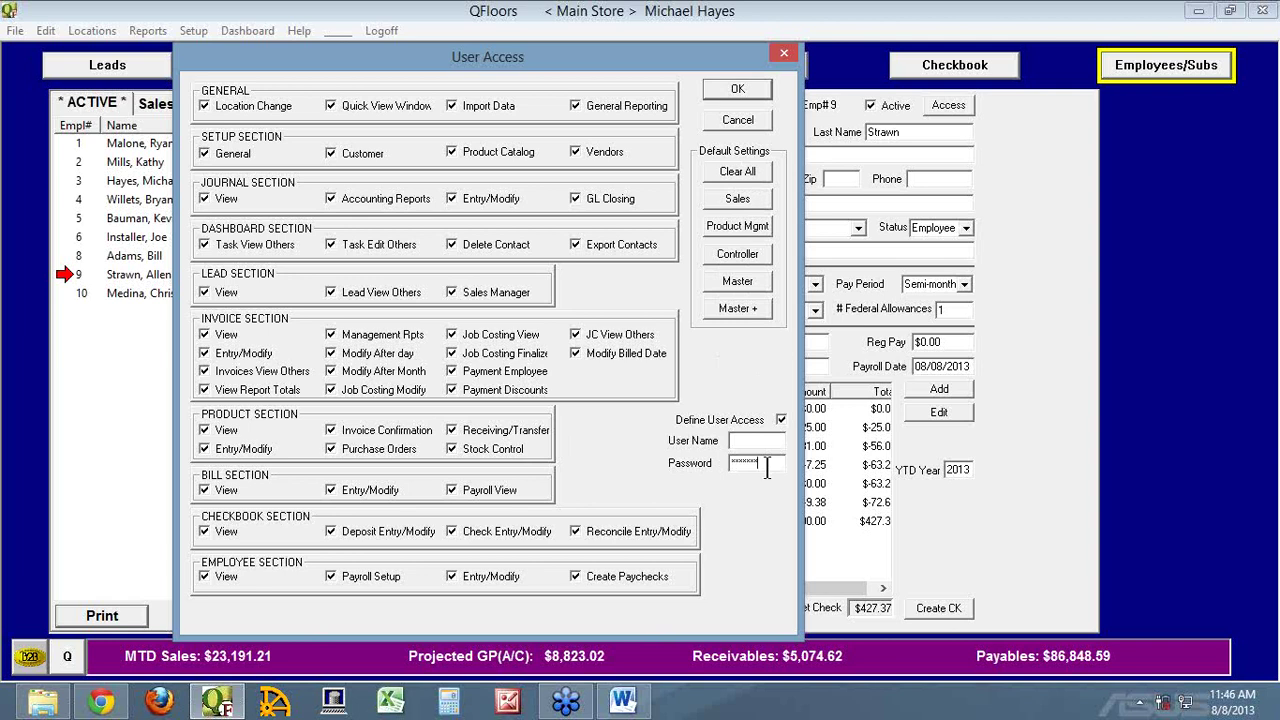
pyautogui.moveTo(774, 464); pyautogui.dragTo(694, 464)
pyautogui.click(740, 119)
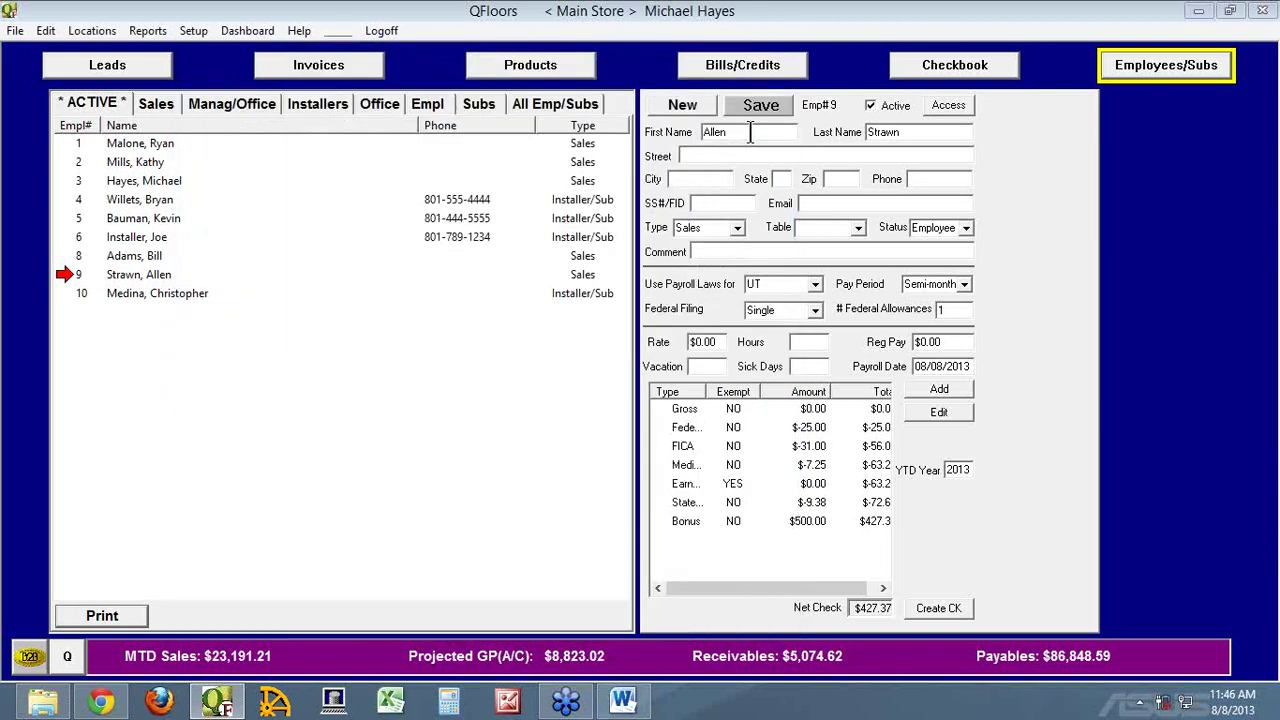
# Untick Active for employee 9, then open employee 8's User Access permissions
pyautogui.click(869, 105)
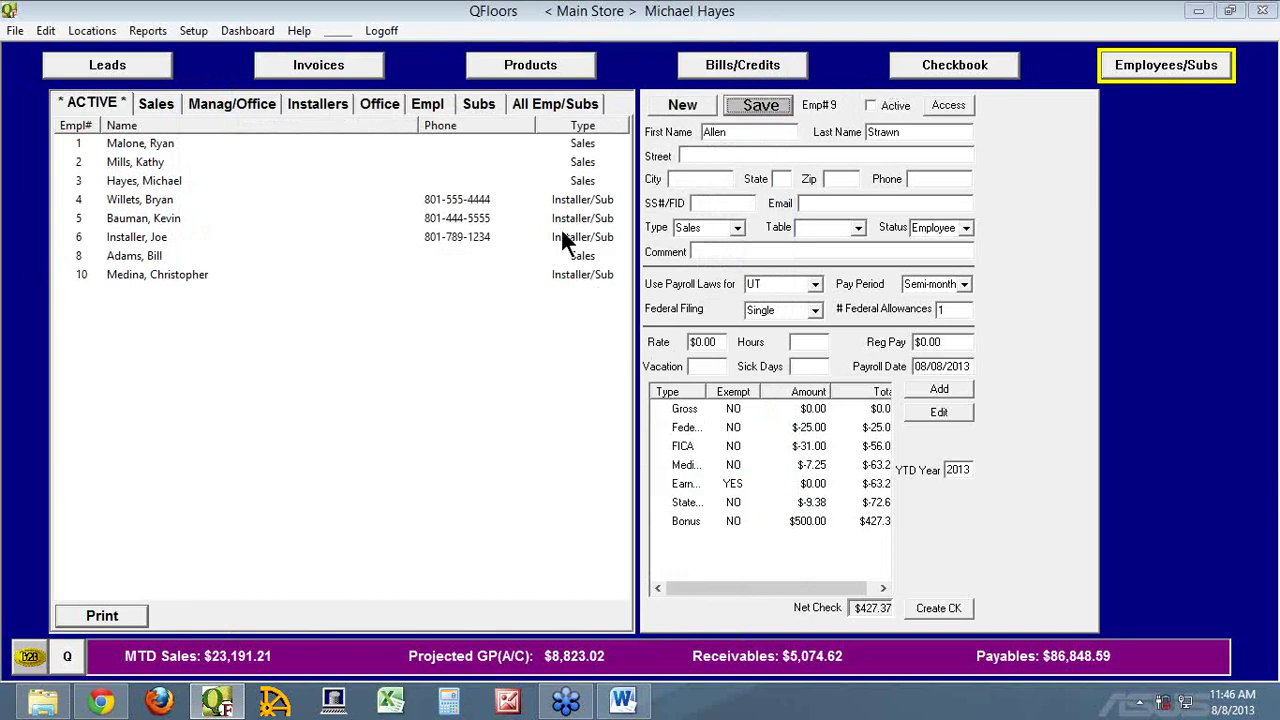
pyautogui.click(73, 258)
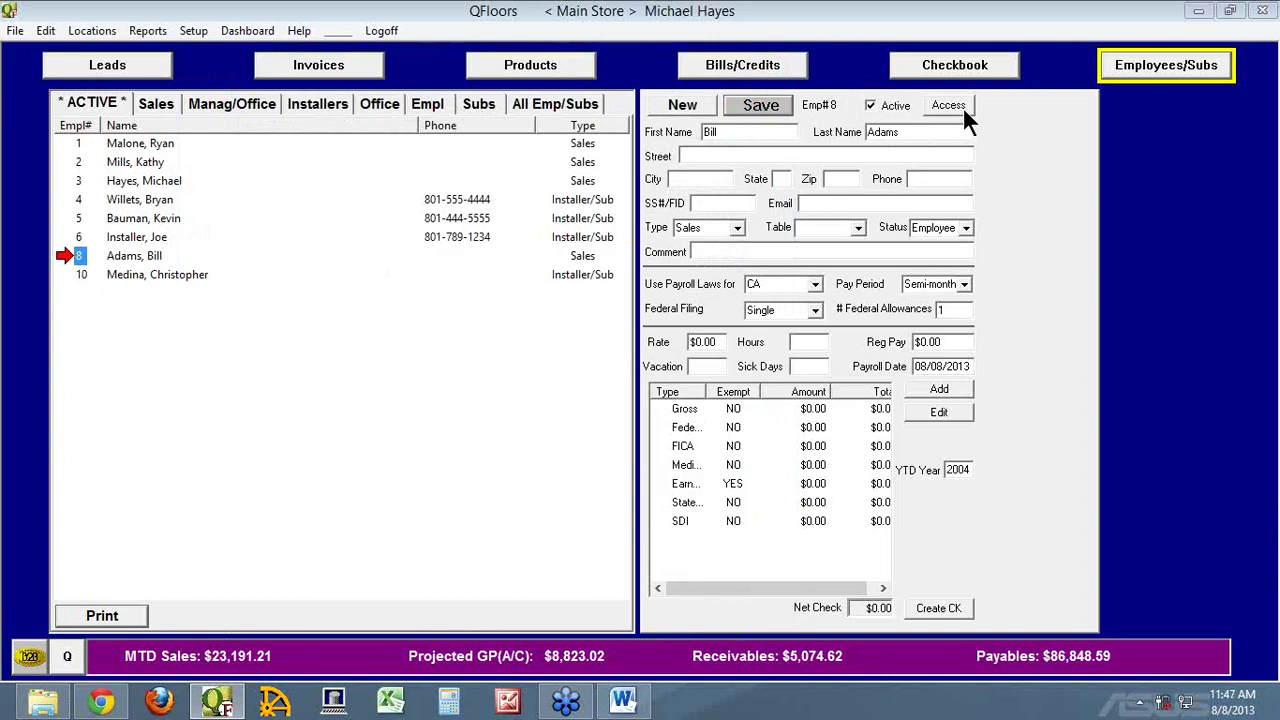
pyautogui.click(945, 105)
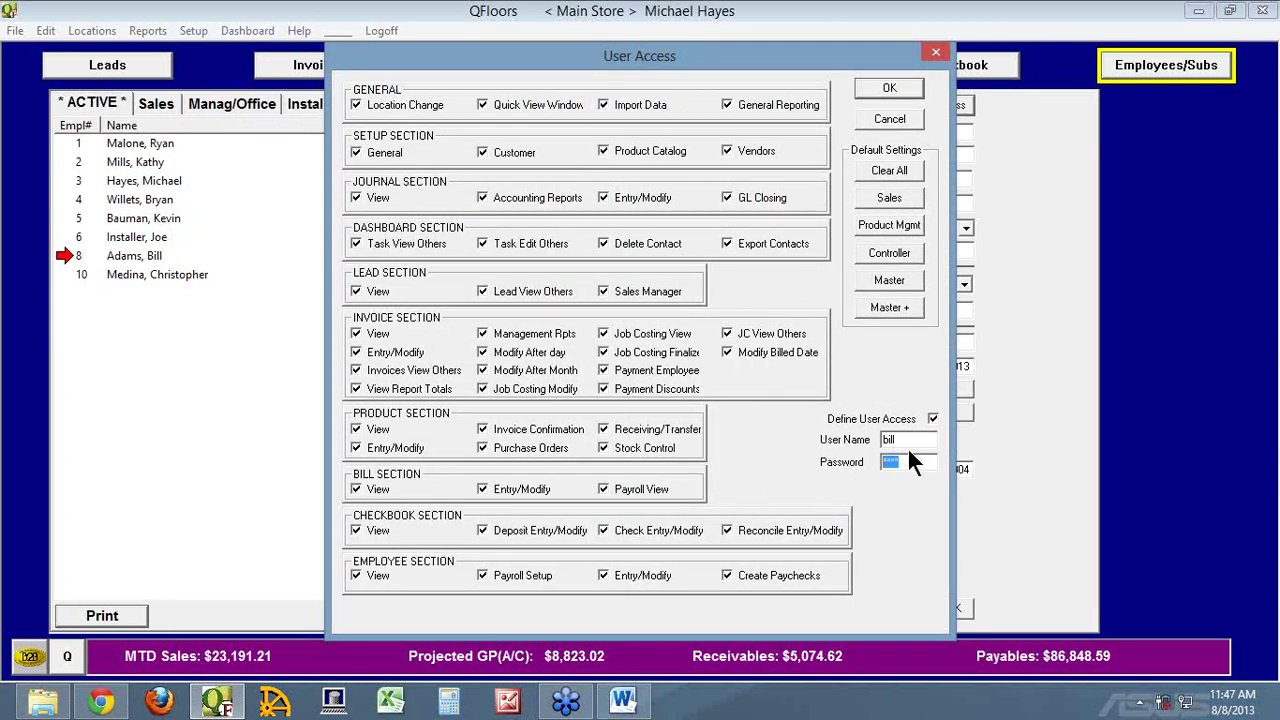
# Select employee 8's login user name, clear all permissions, and cancel without saving
pyautogui.click(903, 440)
pyautogui.click(889, 170)
pyautogui.doubleClick(889, 441)
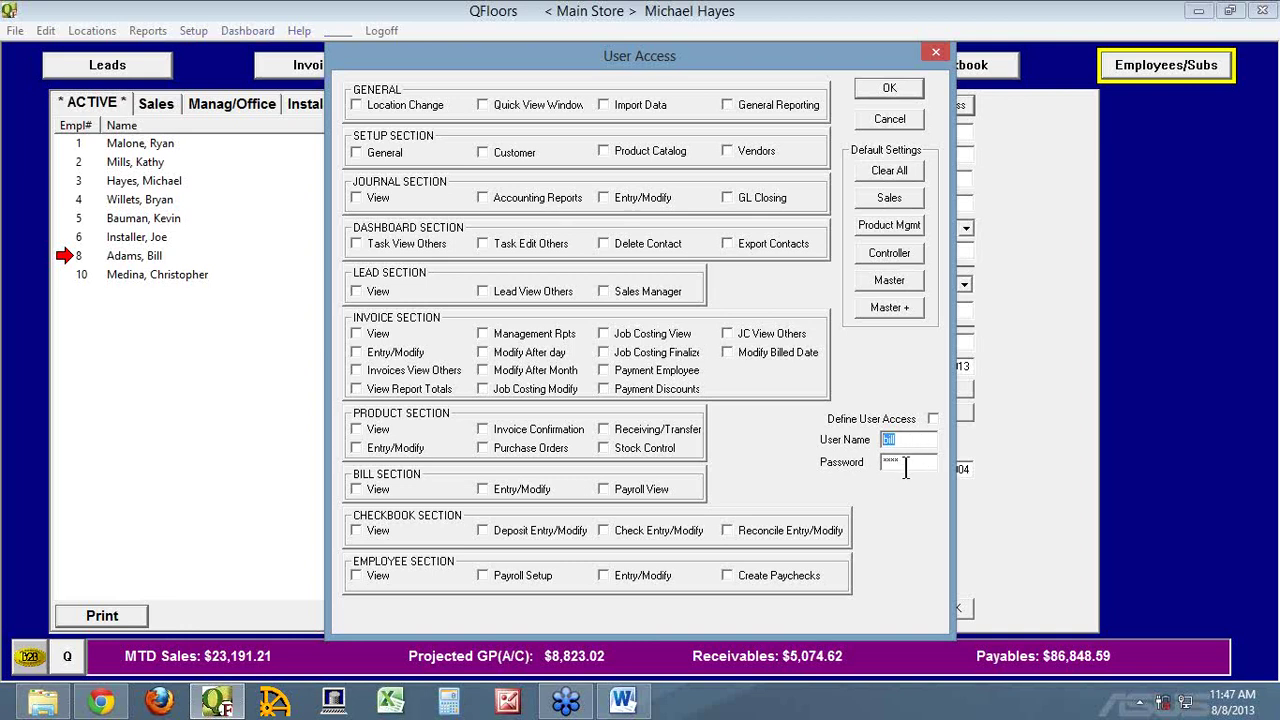
pyautogui.click(889, 118)
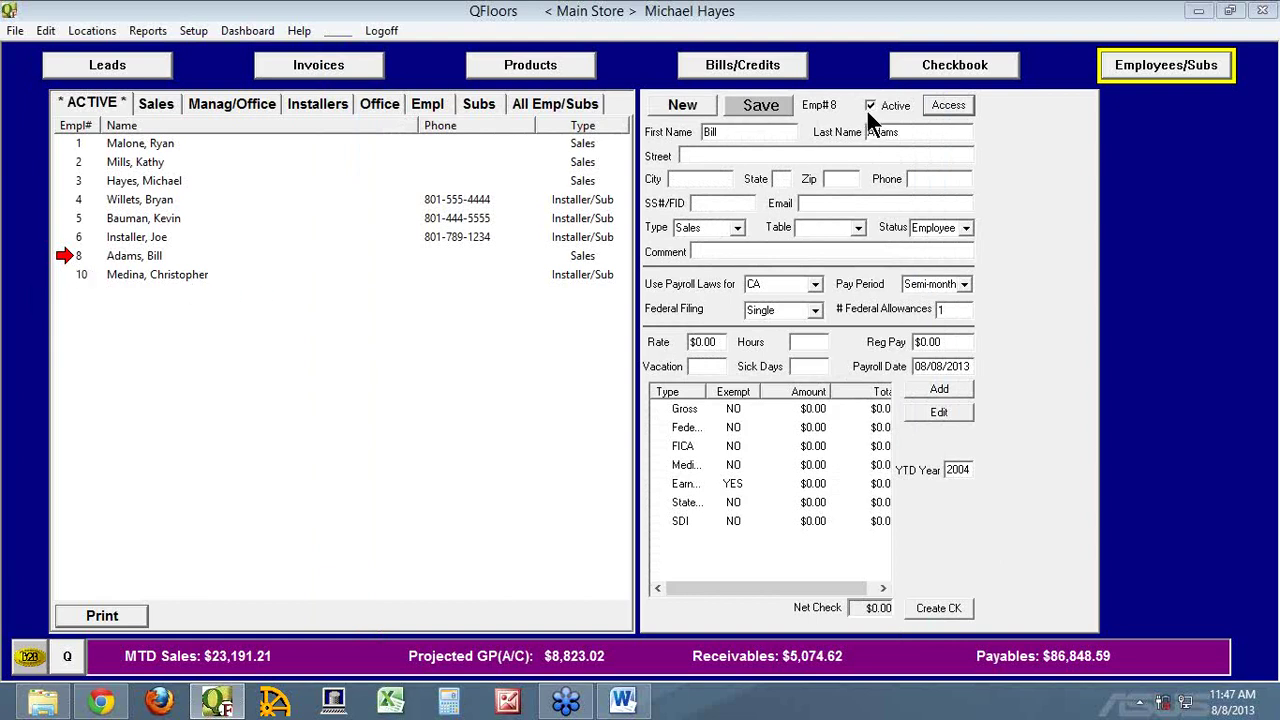
# Show all employees/subs, tick Active on employee 9 and save the record
pyautogui.click(567, 101)
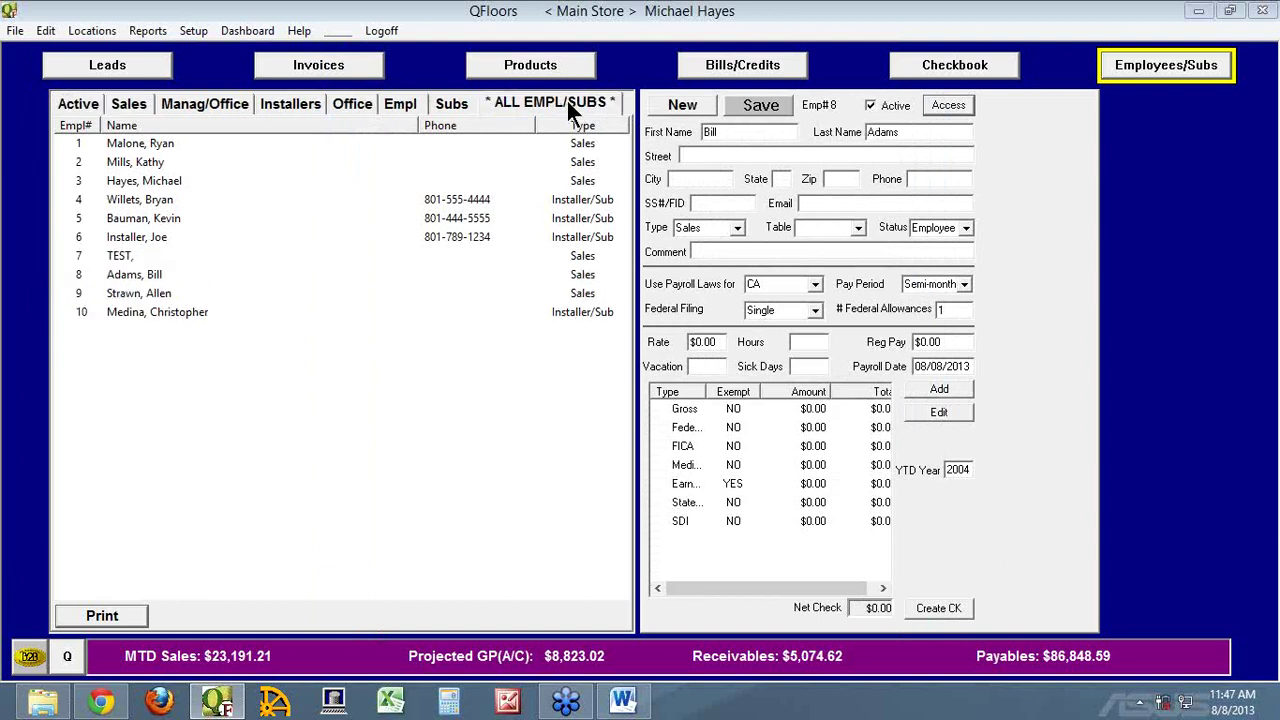
pyautogui.click(70, 310)
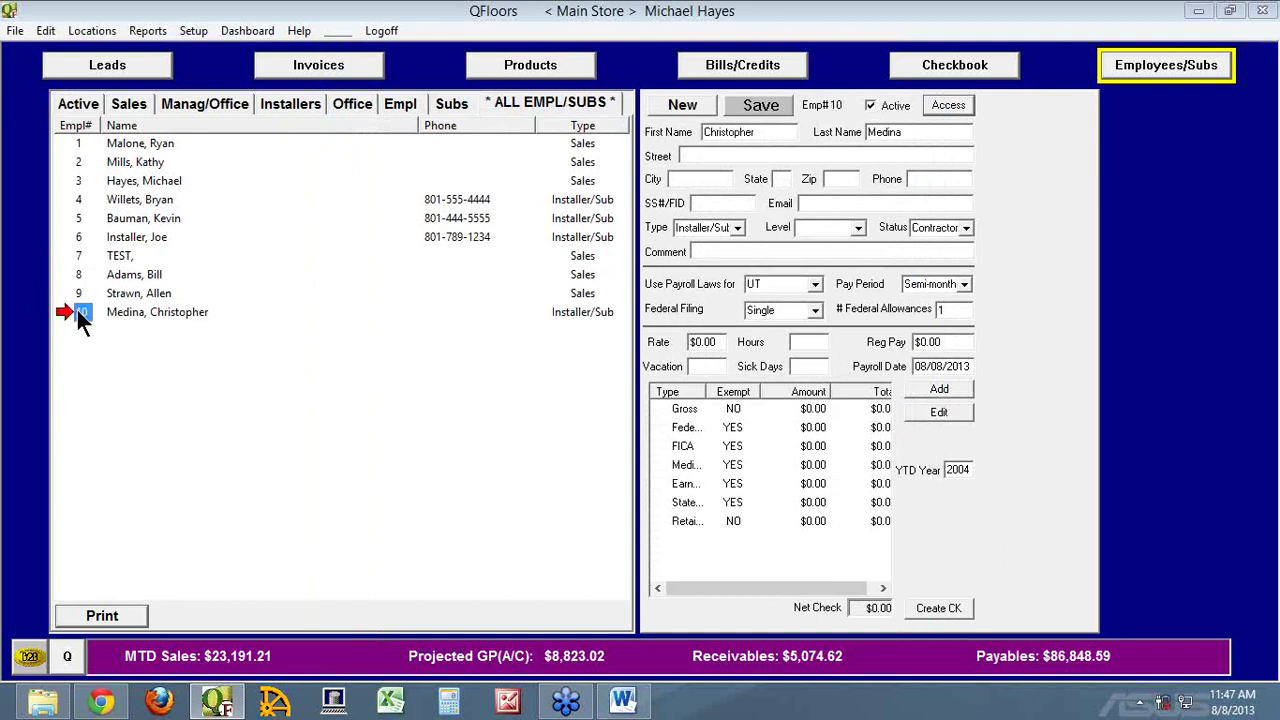
pyautogui.click(82, 295)
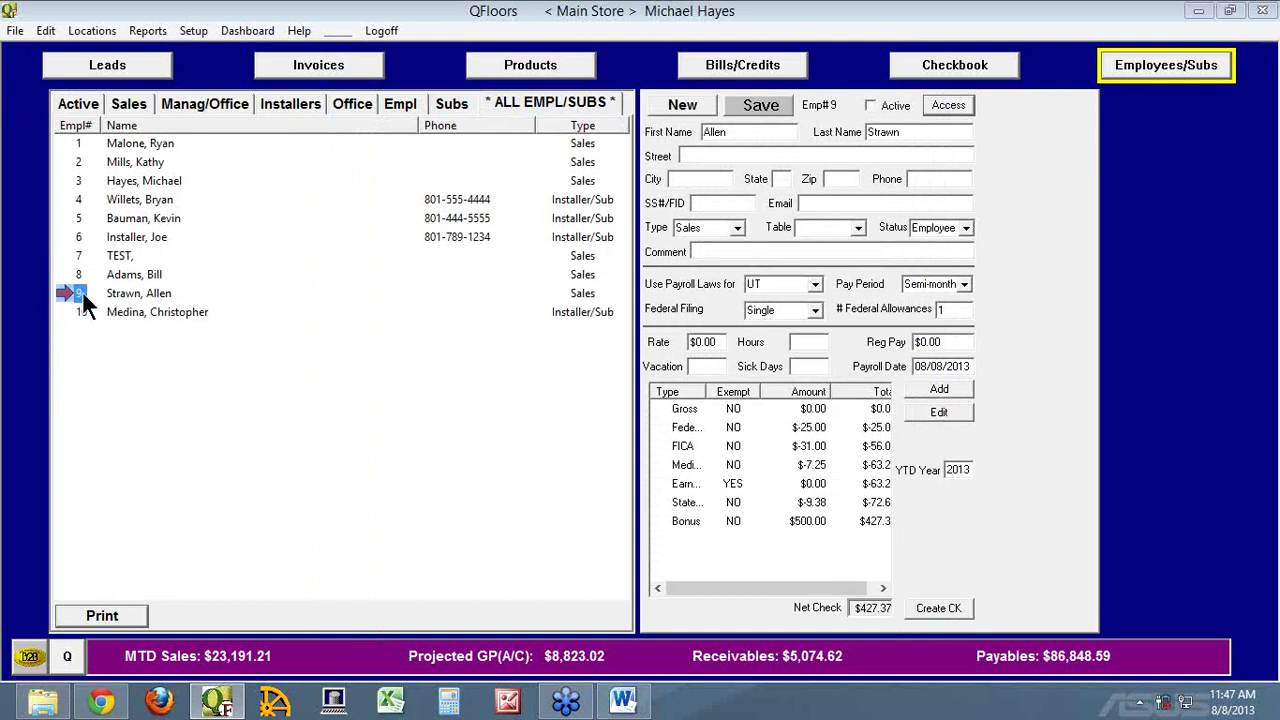
pyautogui.click(870, 106)
pyautogui.click(755, 108)
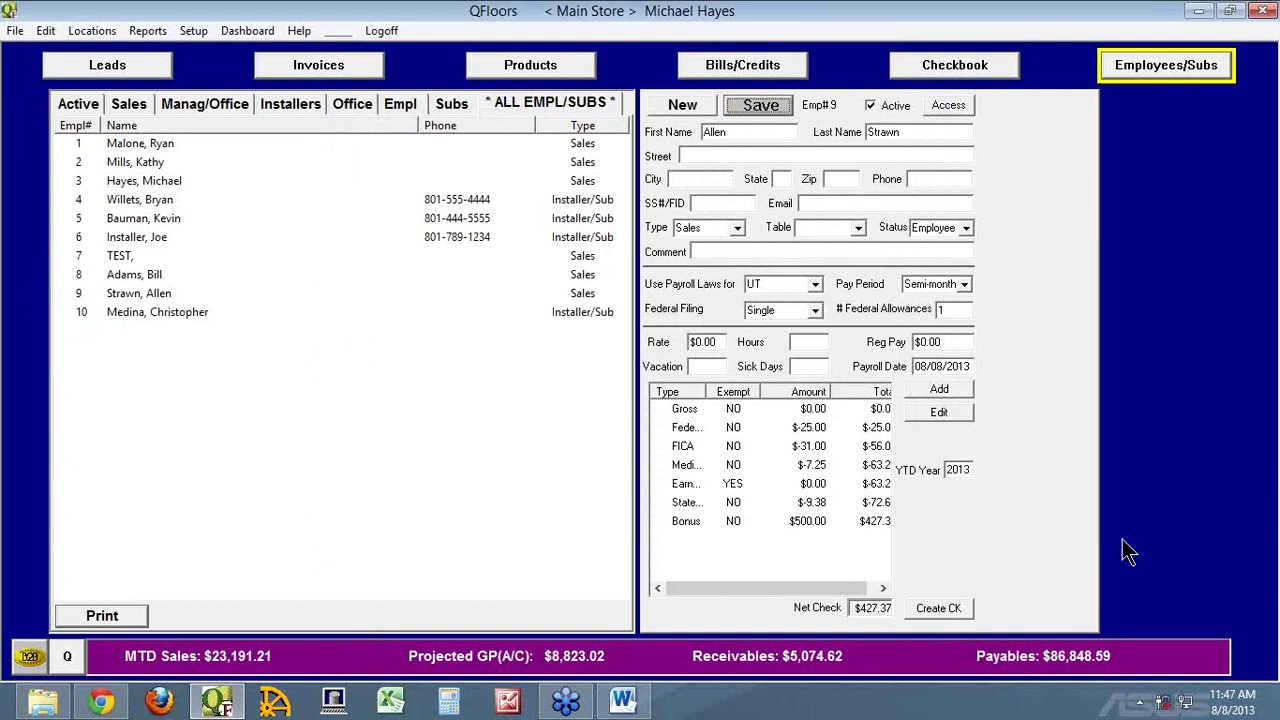
pyautogui.click(63, 142)
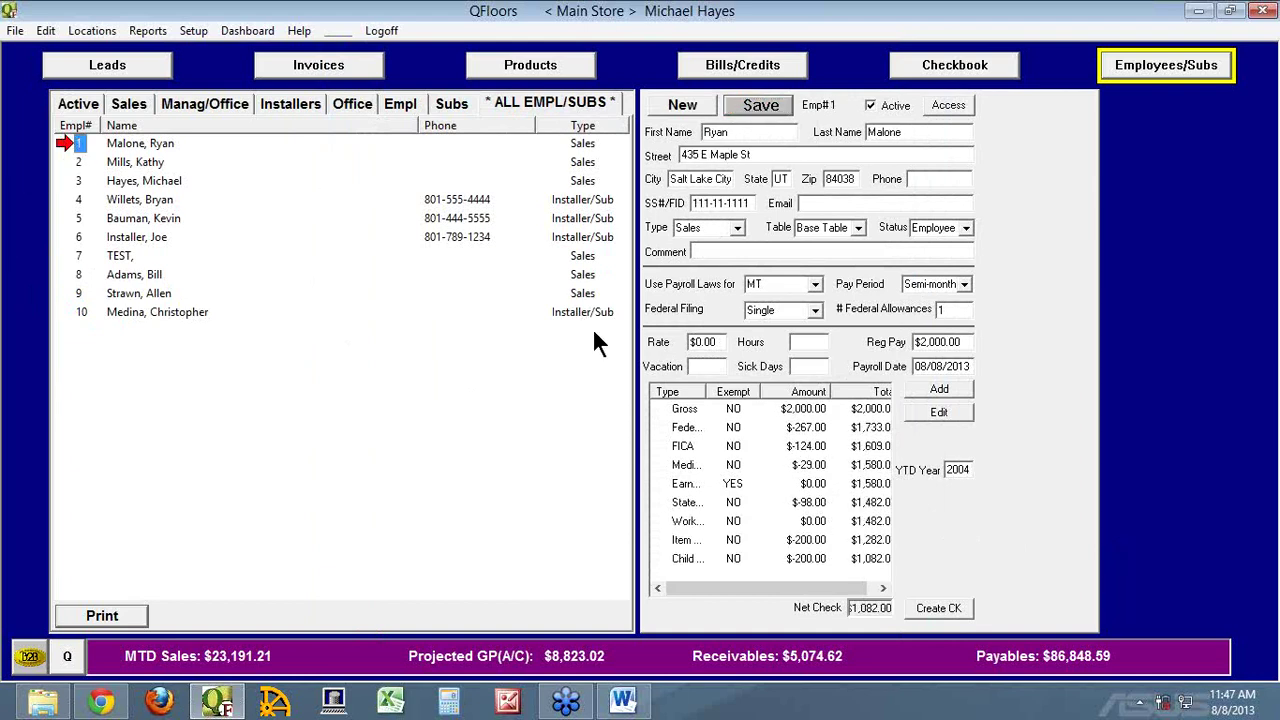
# Make employee 1's $200.00 Item Name pay item exempt and save, raising the net check to $1,282.00
pyautogui.moveTo(705, 391); pyautogui.dragTo(752, 391)
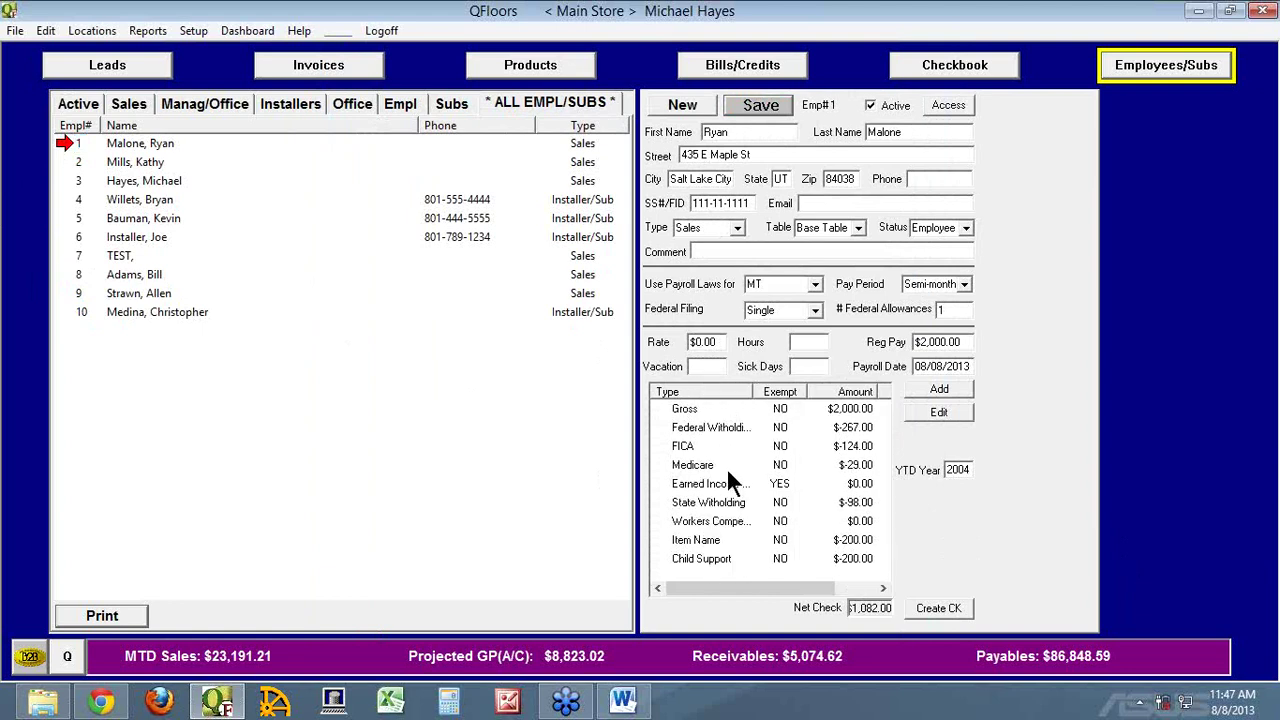
pyautogui.doubleClick(681, 541)
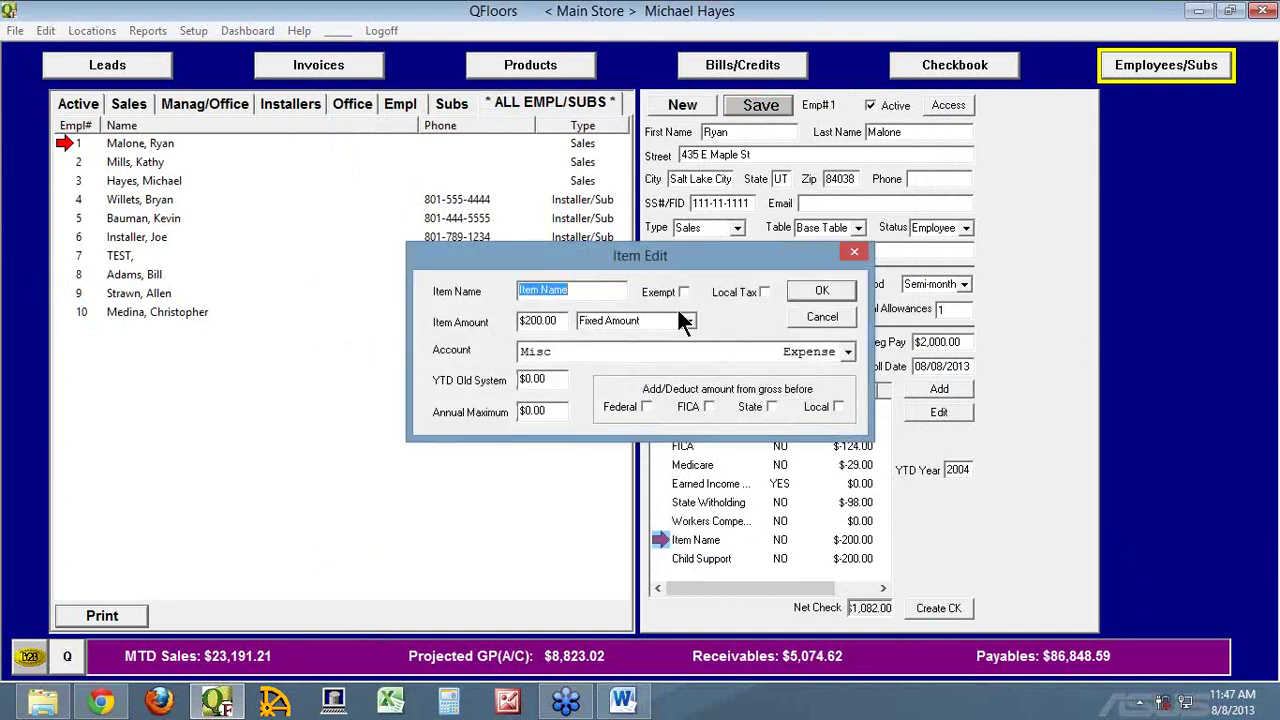
pyautogui.click(681, 289)
pyautogui.click(815, 291)
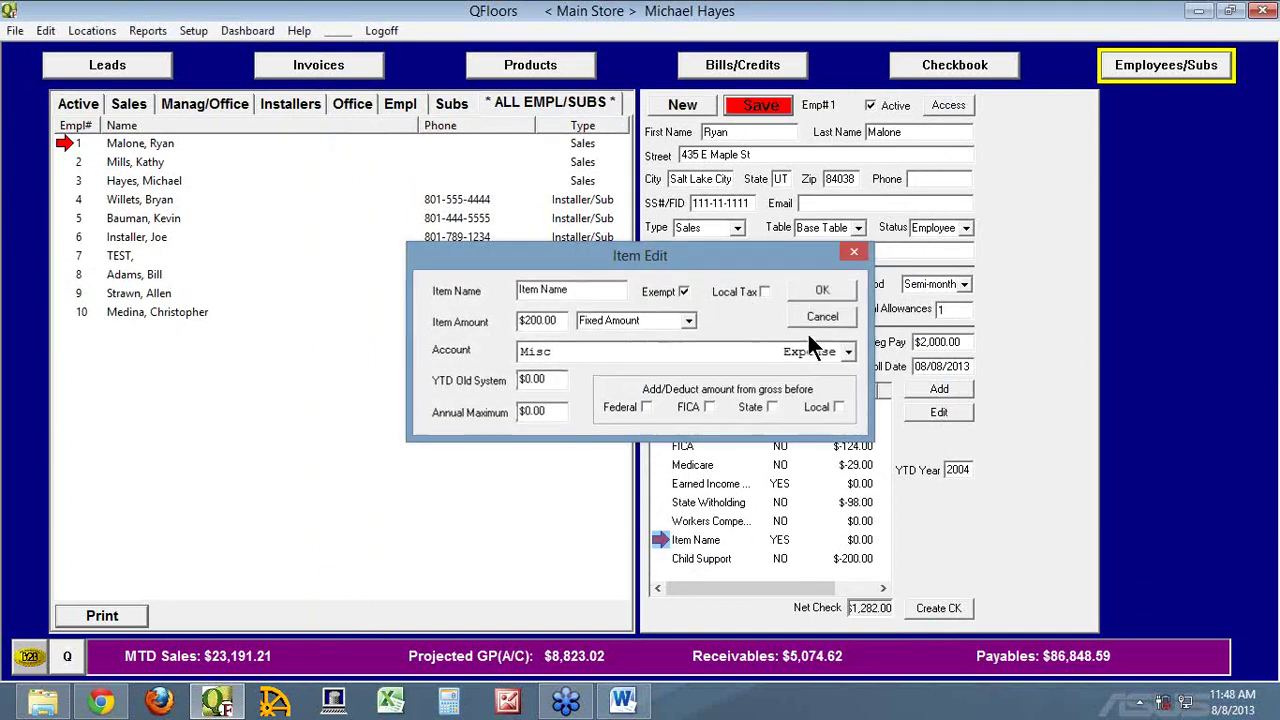
pyautogui.click(676, 560)
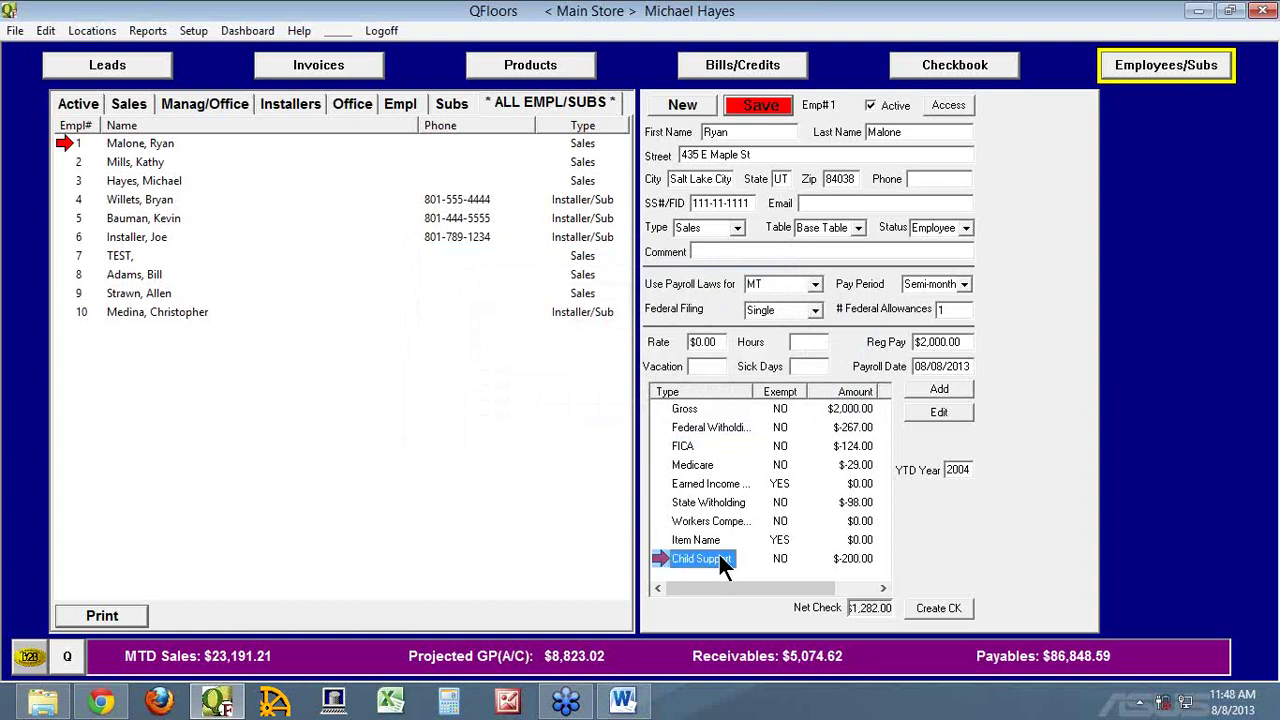
pyautogui.click(757, 105)
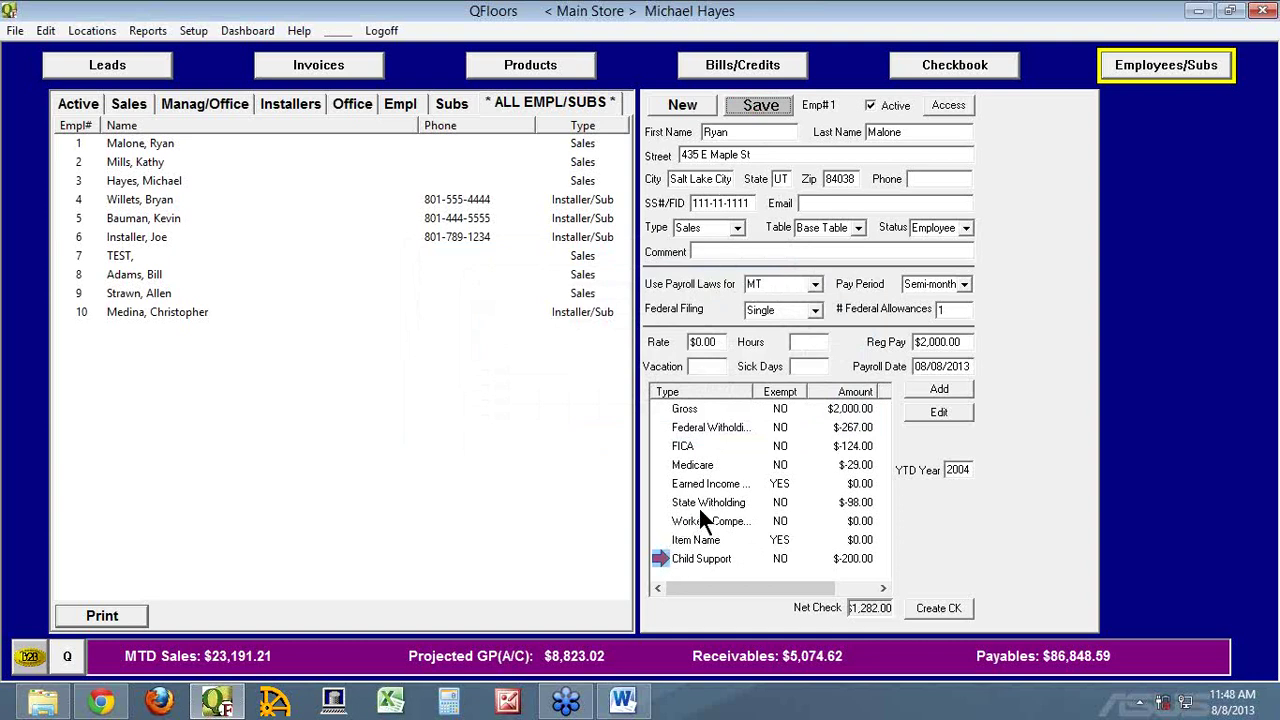
pyautogui.moveTo(962, 342); pyautogui.dragTo(884, 330)
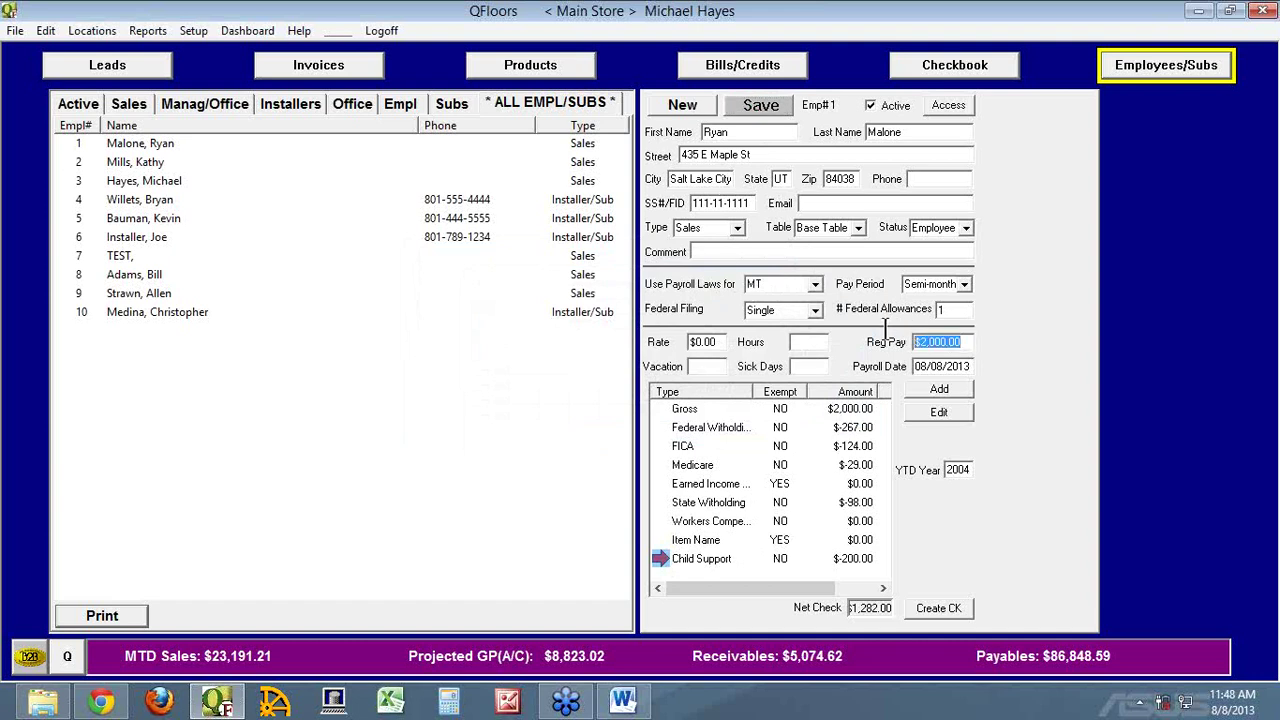
# Give employee 1 a 15.00 rate for 40 hours ($600.00 regular pay), save, and start a new pay item
pyautogui.write('1500')
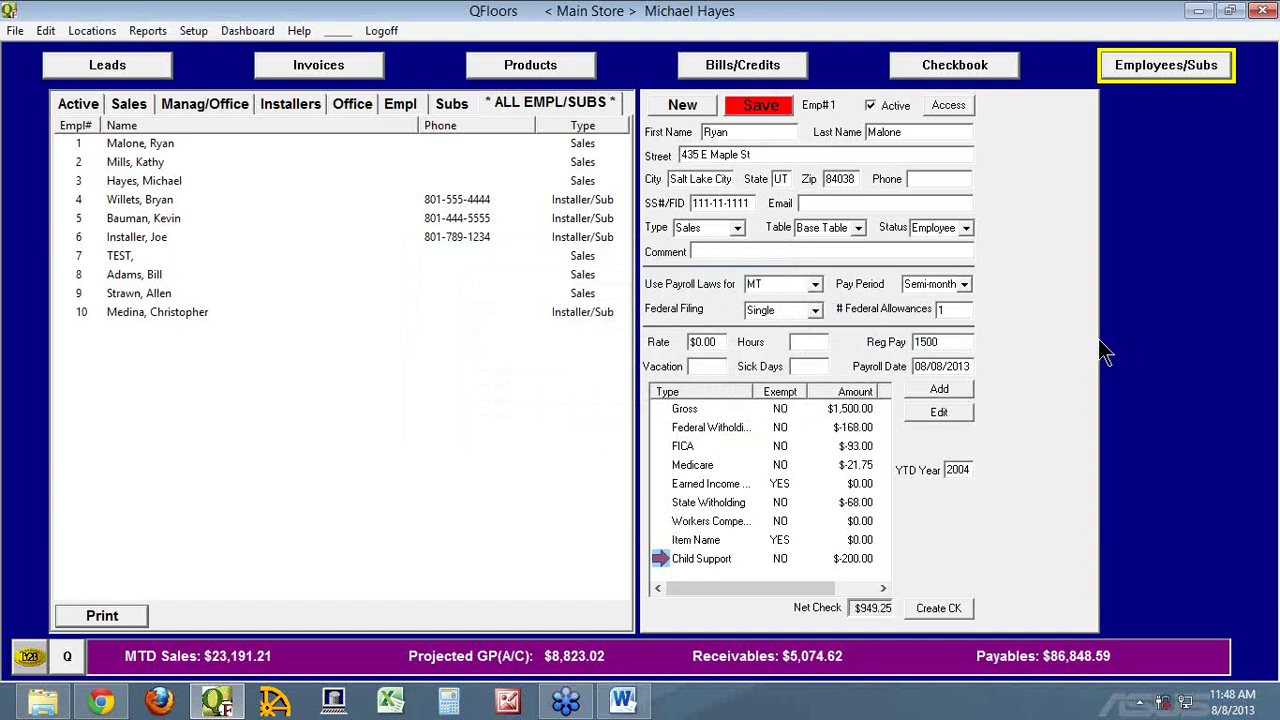
pyautogui.press('Tab')
pyautogui.click(703, 342)
pyautogui.write('15.00')
pyautogui.press('Tab')
pyautogui.write('40')
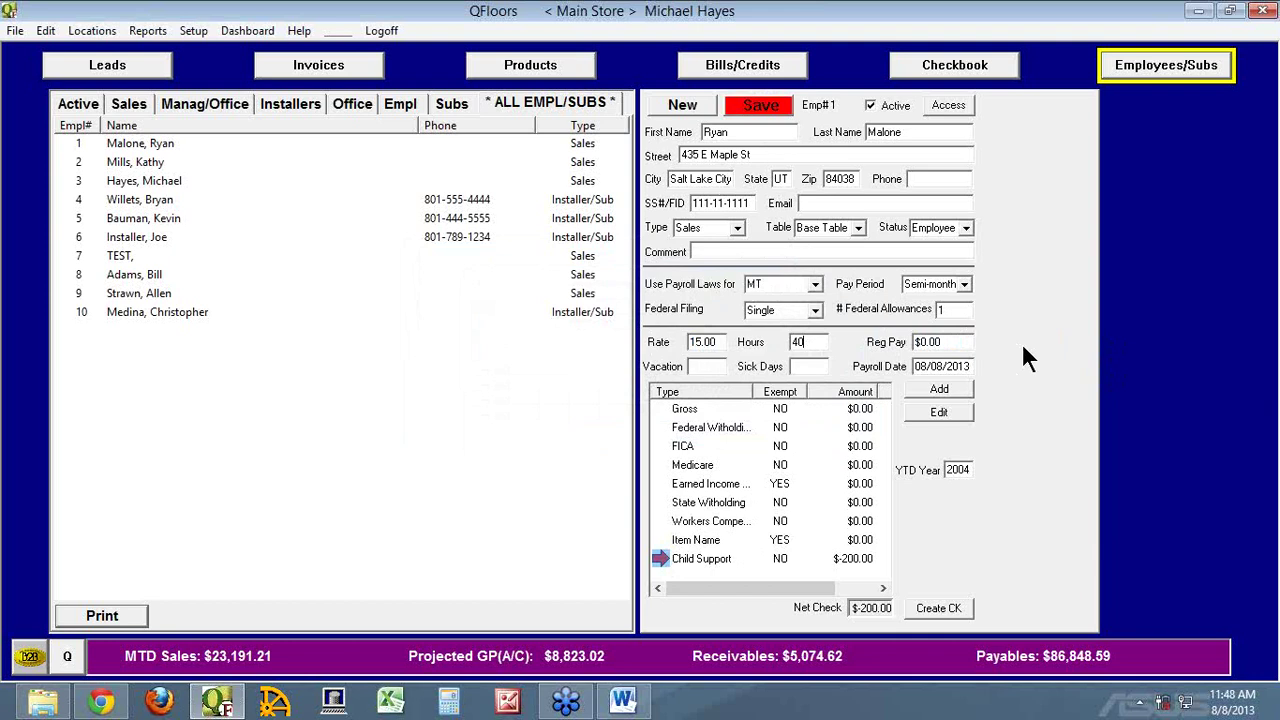
pyautogui.press('Tab')
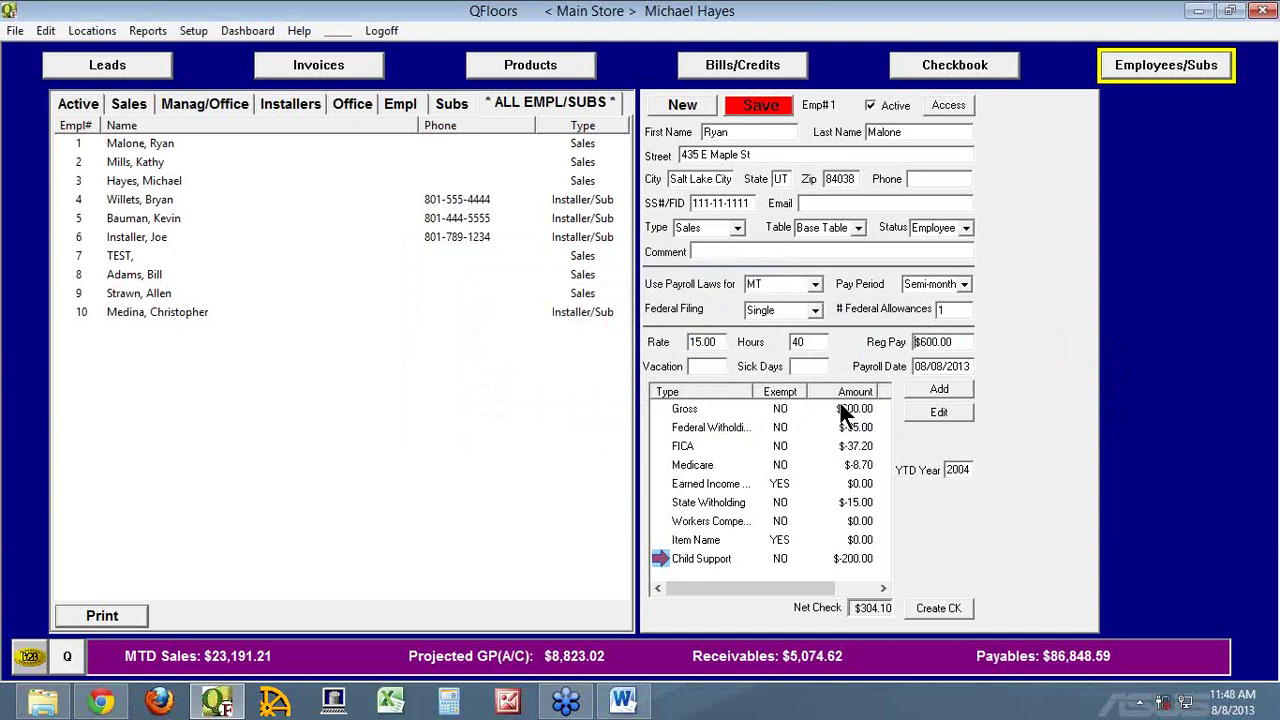
pyautogui.click(772, 110)
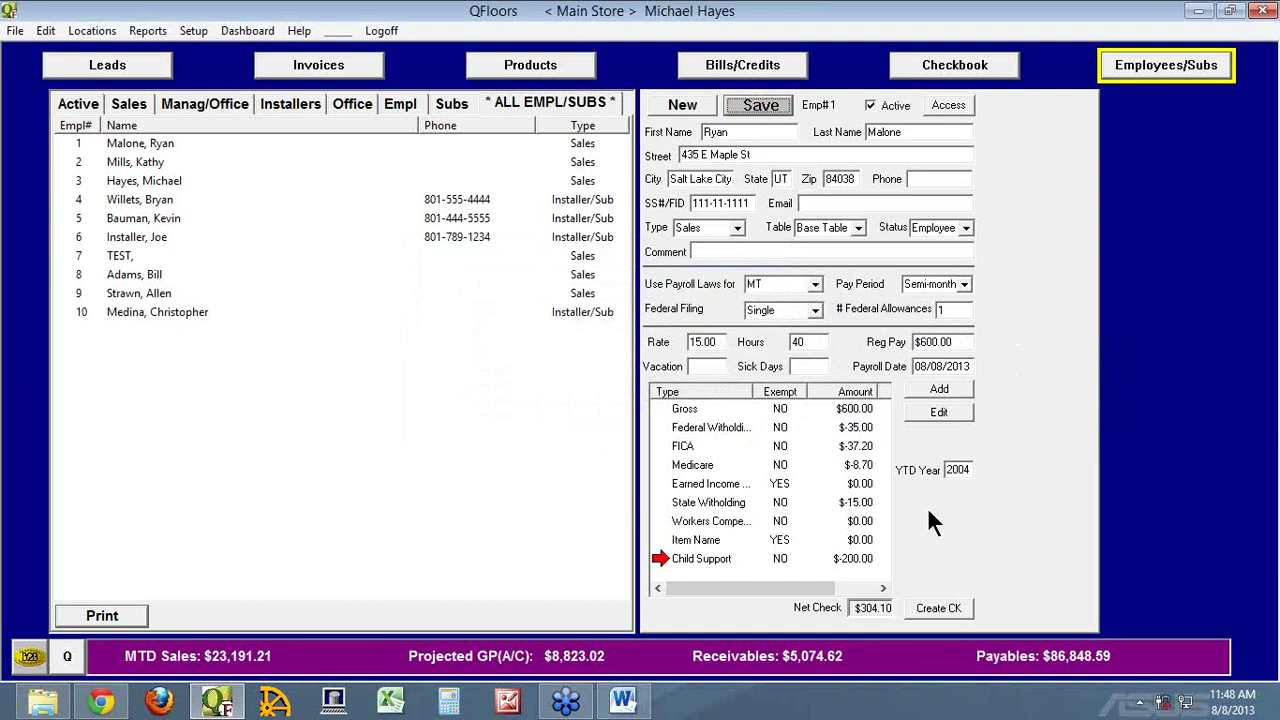
pyautogui.click(933, 388)
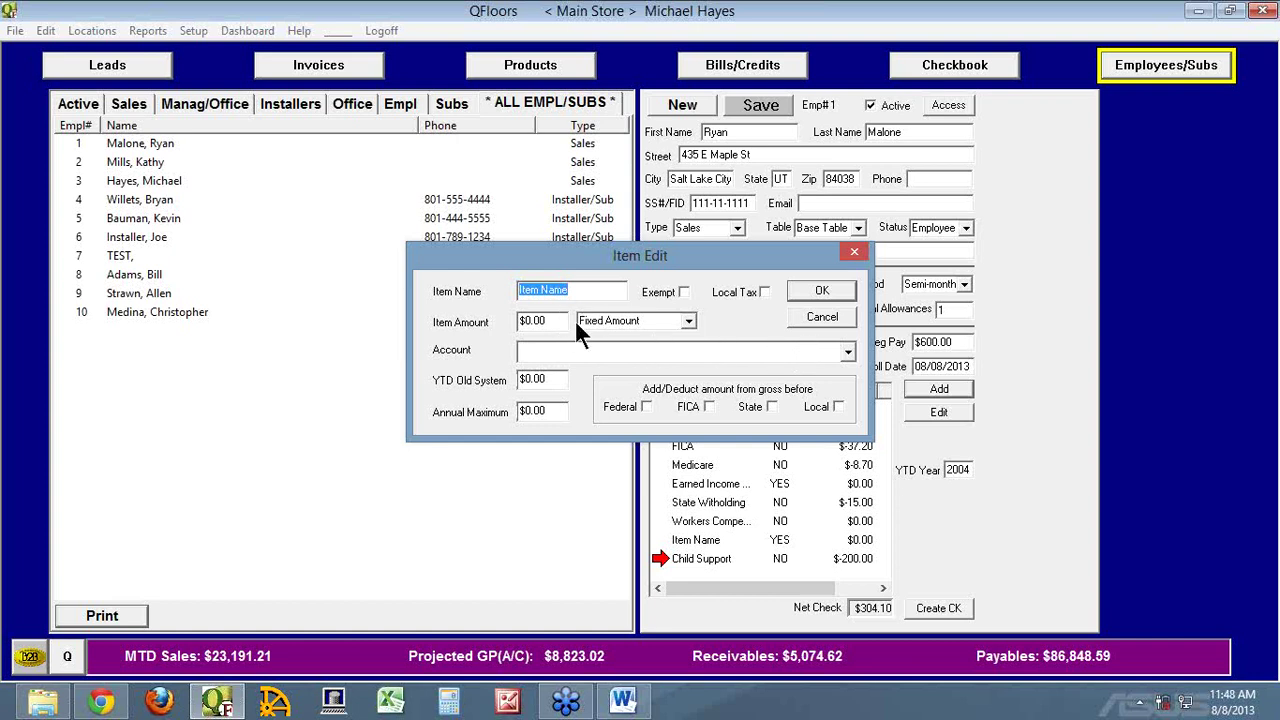
pyautogui.click(689, 322)
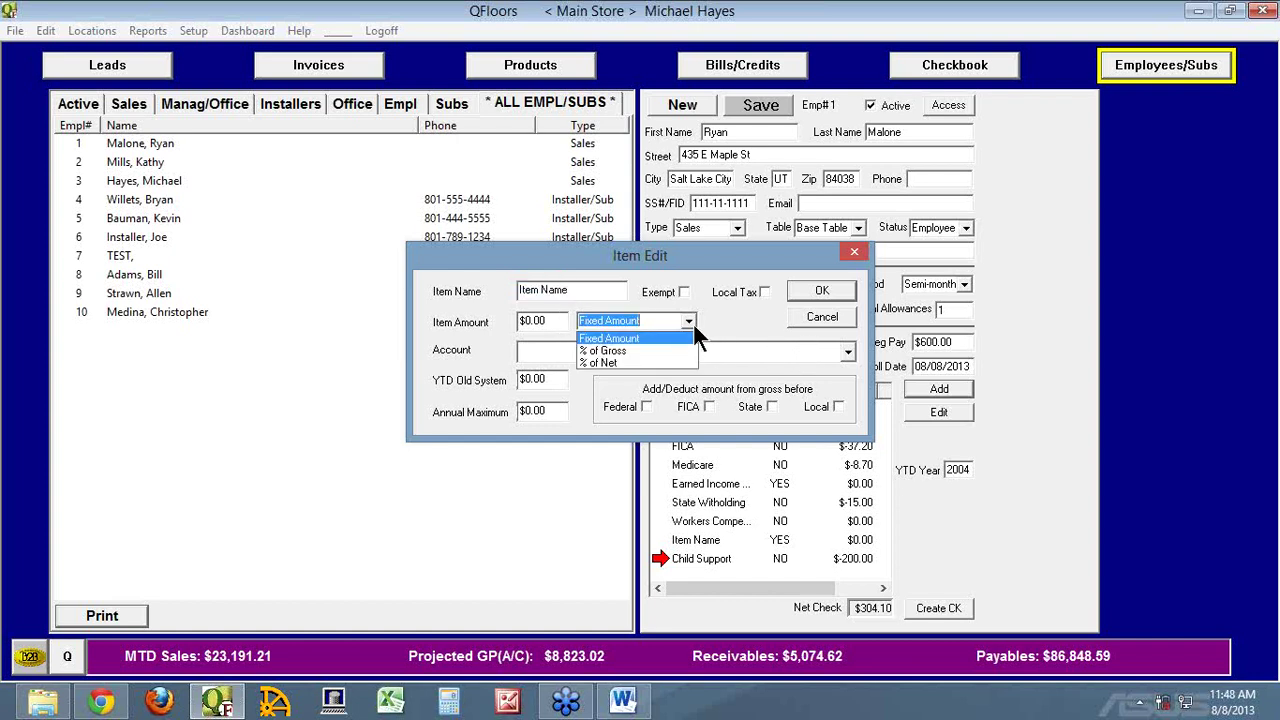
pyautogui.click(555, 320)
pyautogui.moveTo(551, 319); pyautogui.dragTo(491, 319)
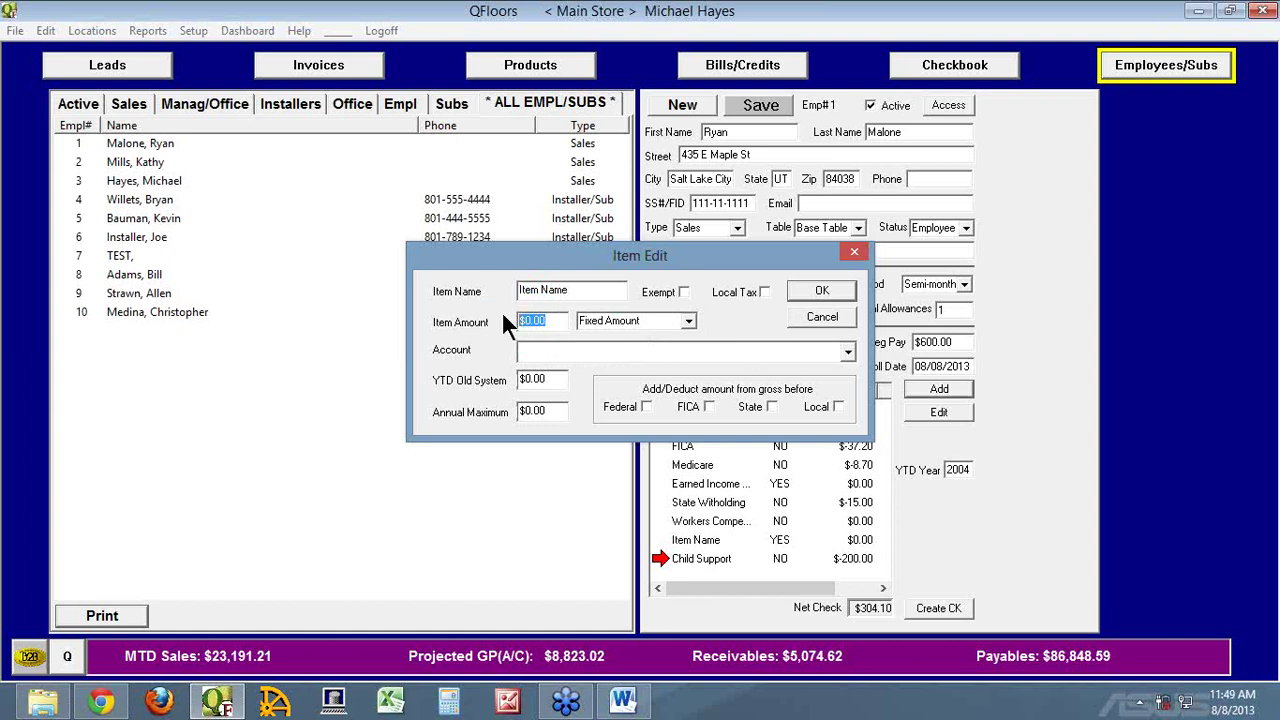
pyautogui.click(822, 317)
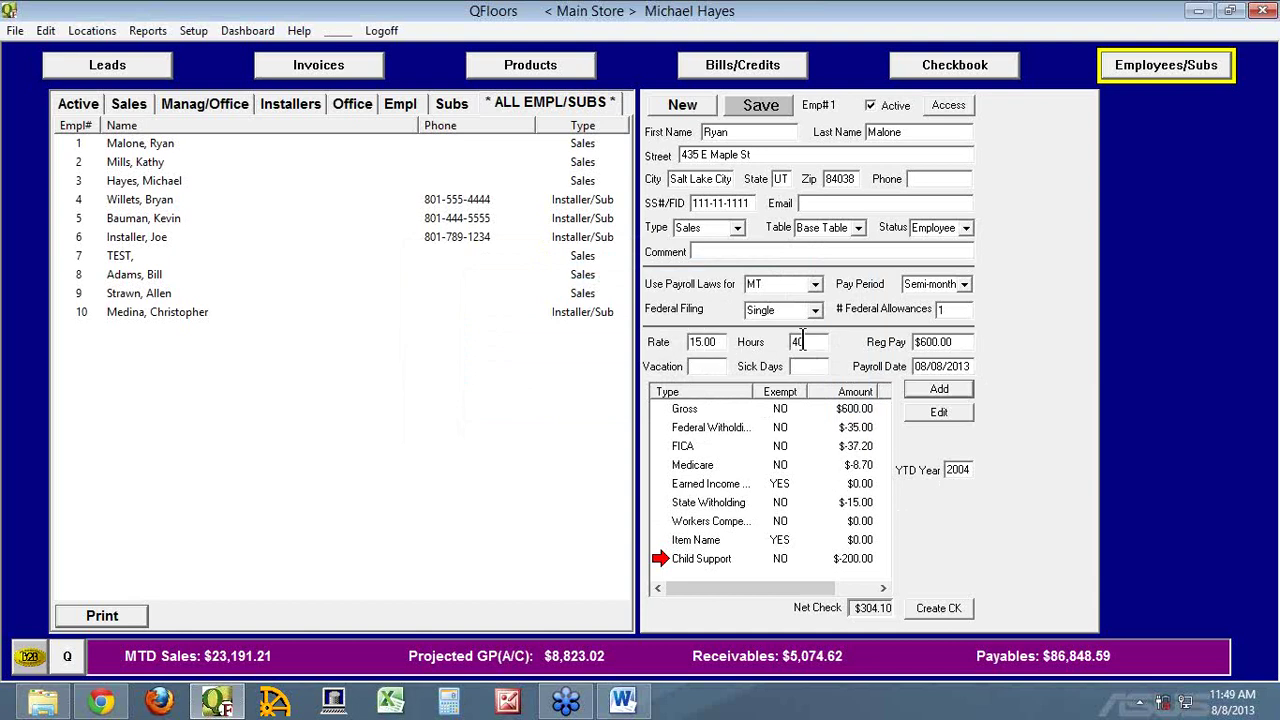
pyautogui.moveTo(964, 342); pyautogui.dragTo(893, 343)
pyautogui.doubleClick(676, 522)
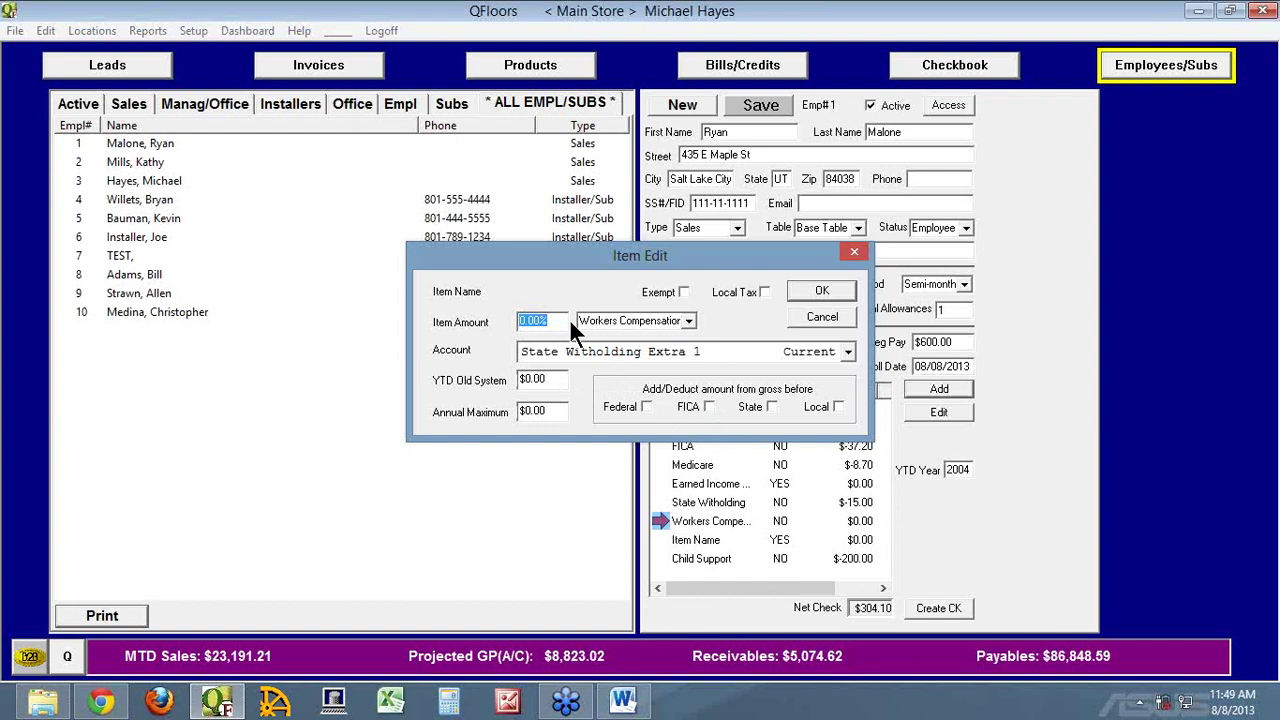
pyautogui.click(826, 316)
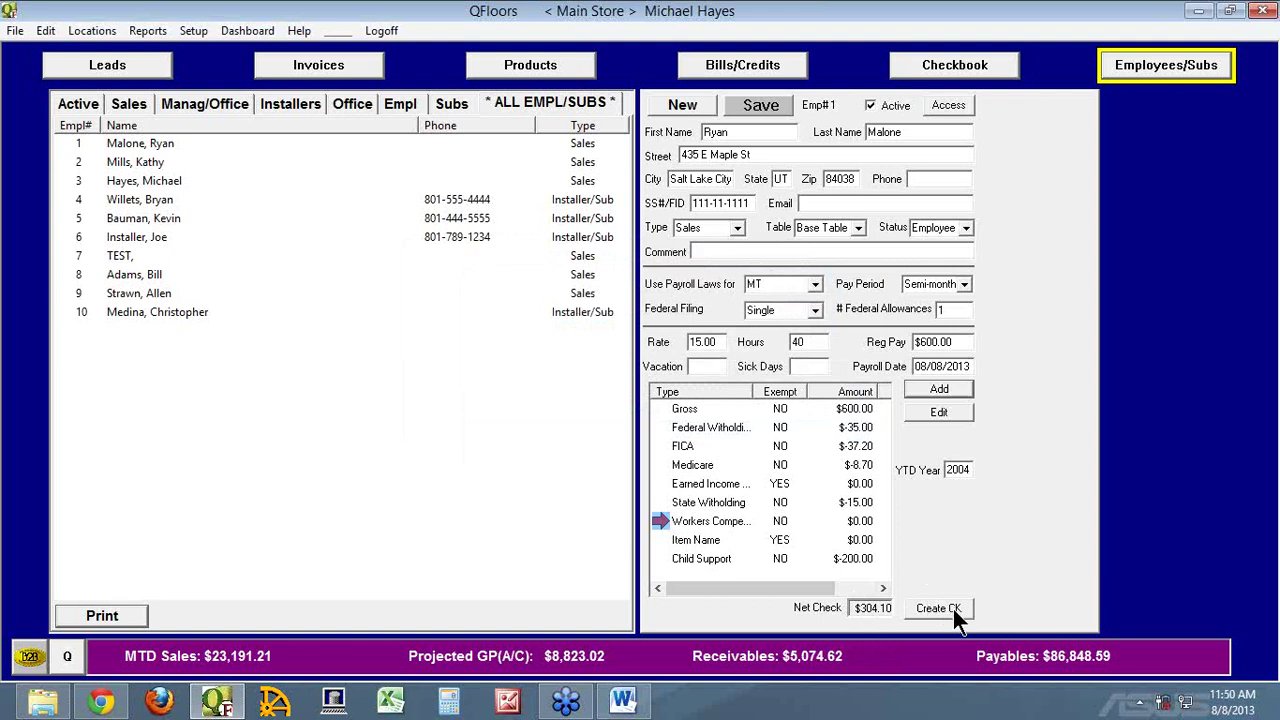
# Create the $304.10 paycheck and refresh the checkbook's projected payments to include it
pyautogui.click(953, 609)
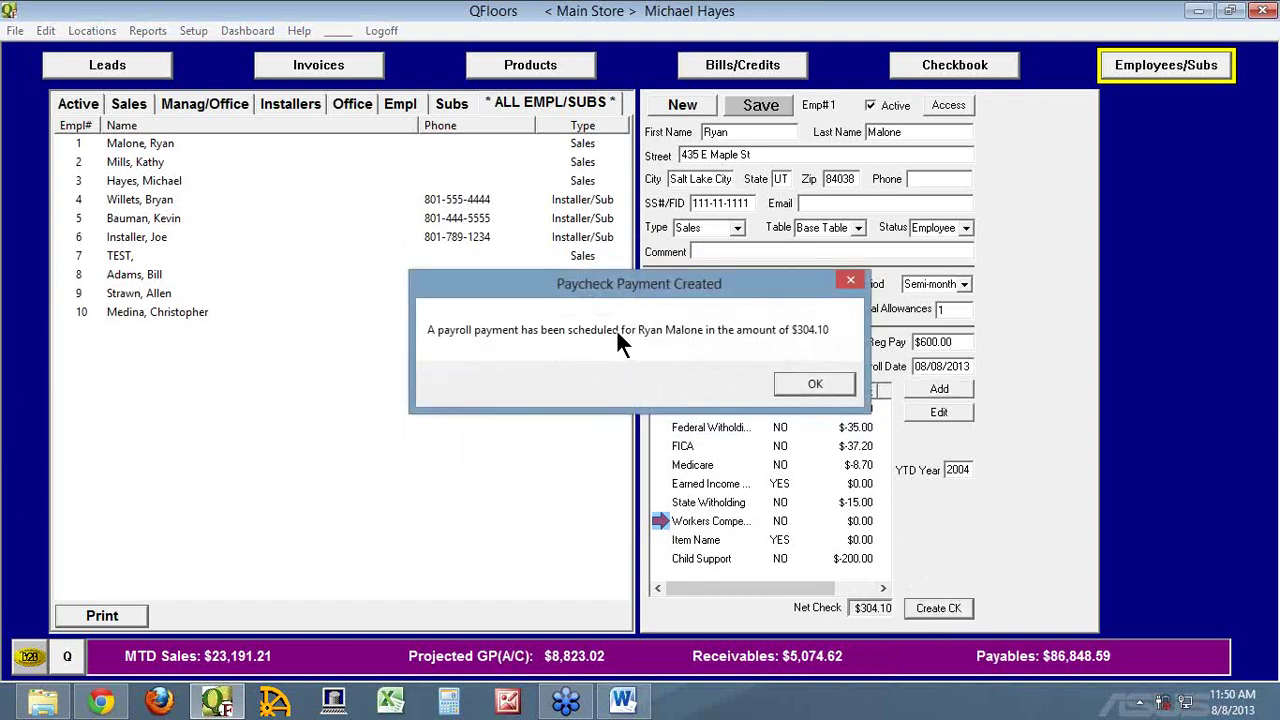
pyautogui.click(815, 384)
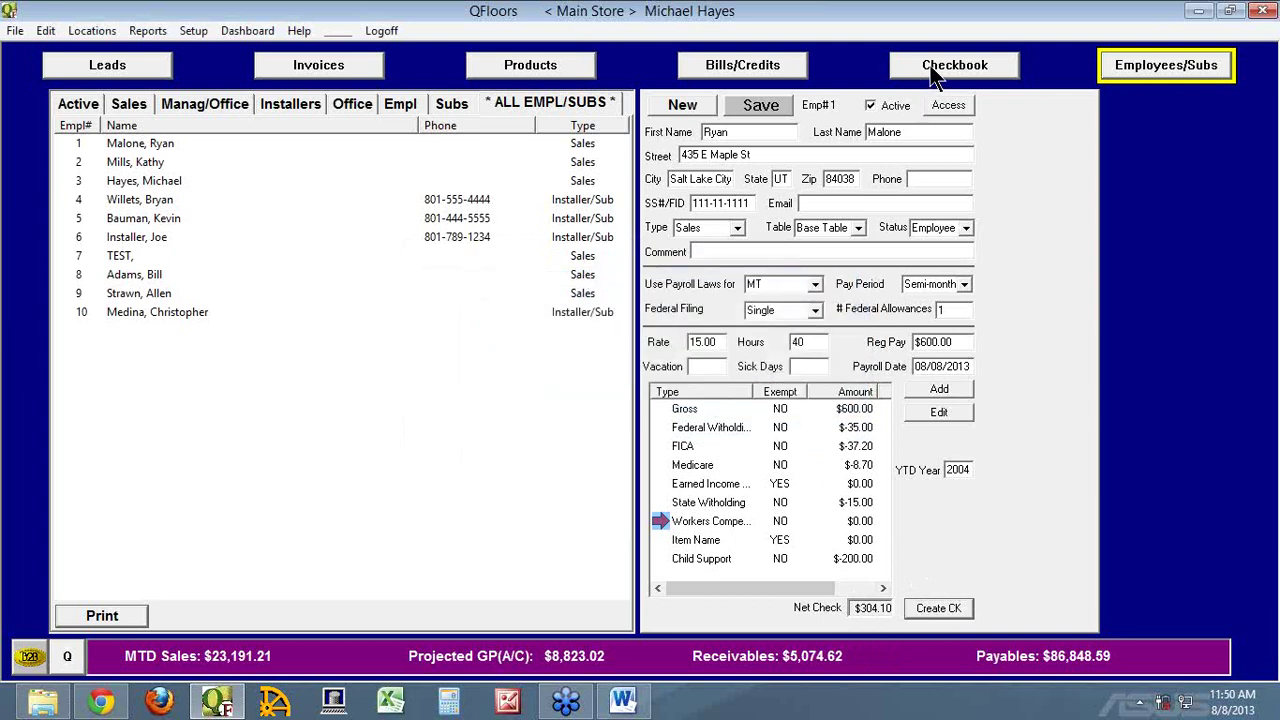
pyautogui.click(930, 78)
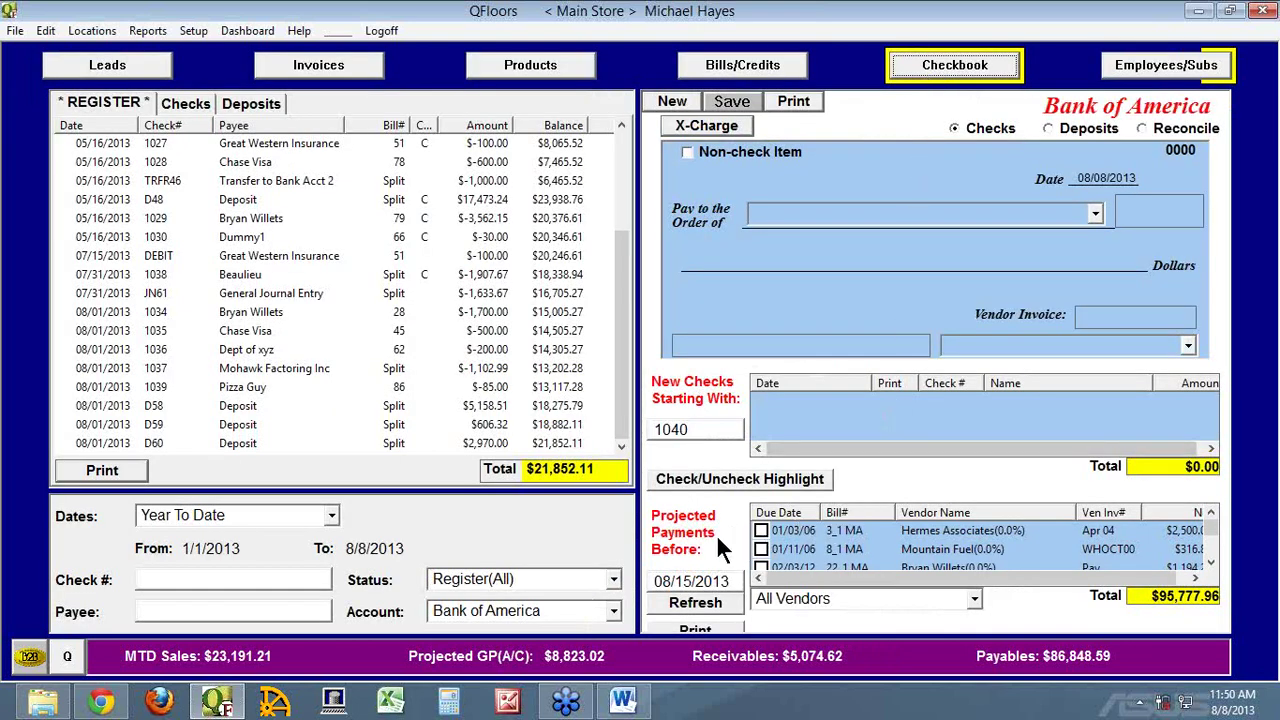
pyautogui.click(695, 606)
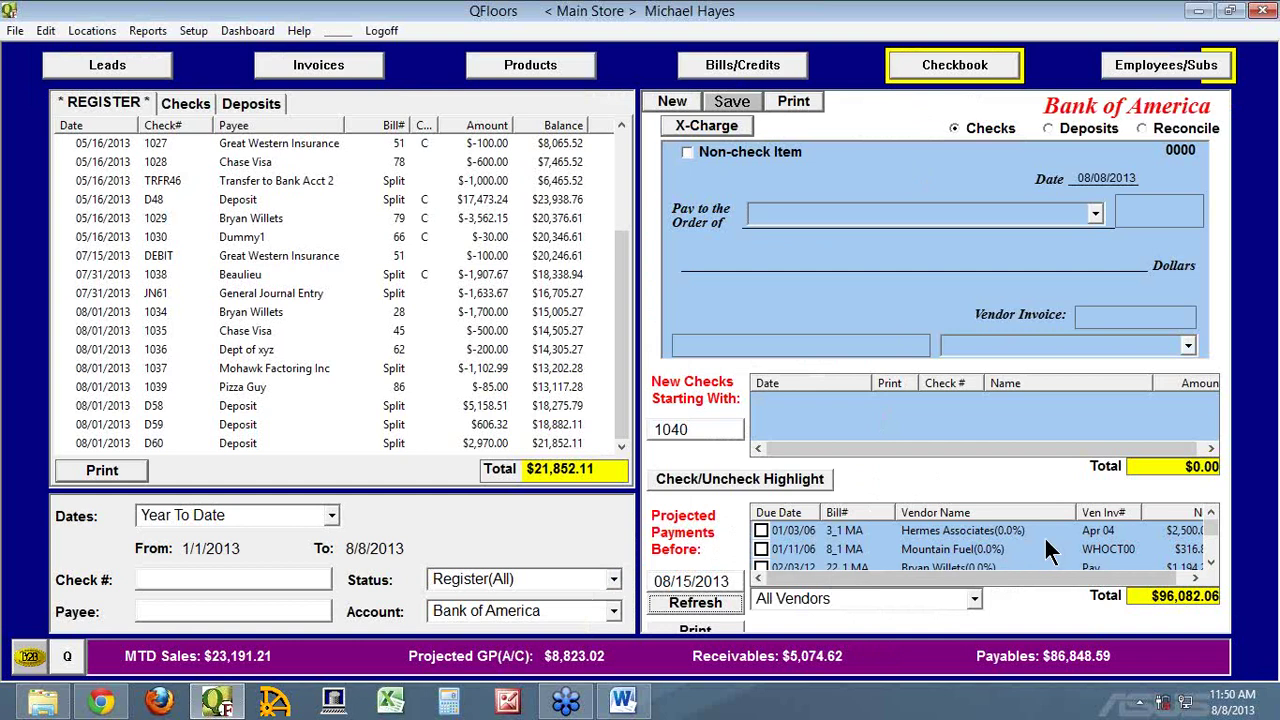
# Sort projected payments by Vendor Name to find the paycheck, then return to Employees/Subs
pyautogui.click(1211, 560)
pyautogui.click(1211, 561)
pyautogui.click(1212, 561)
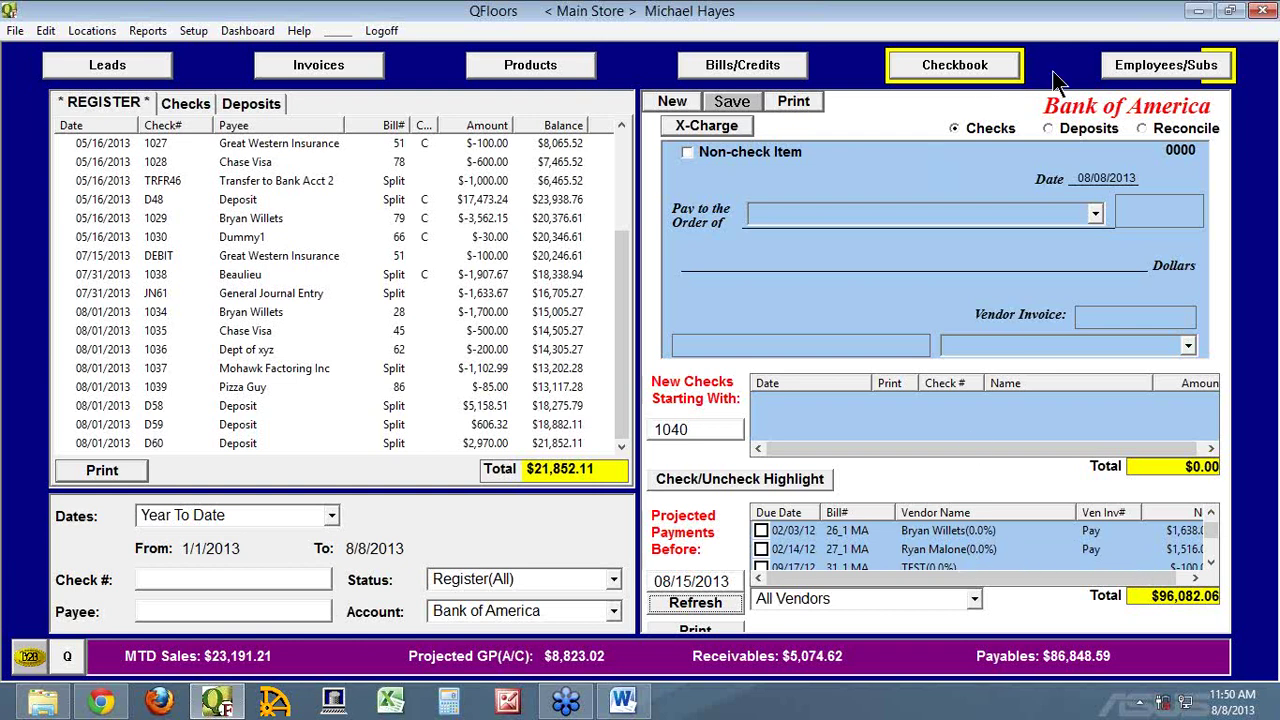
pyautogui.click(1153, 70)
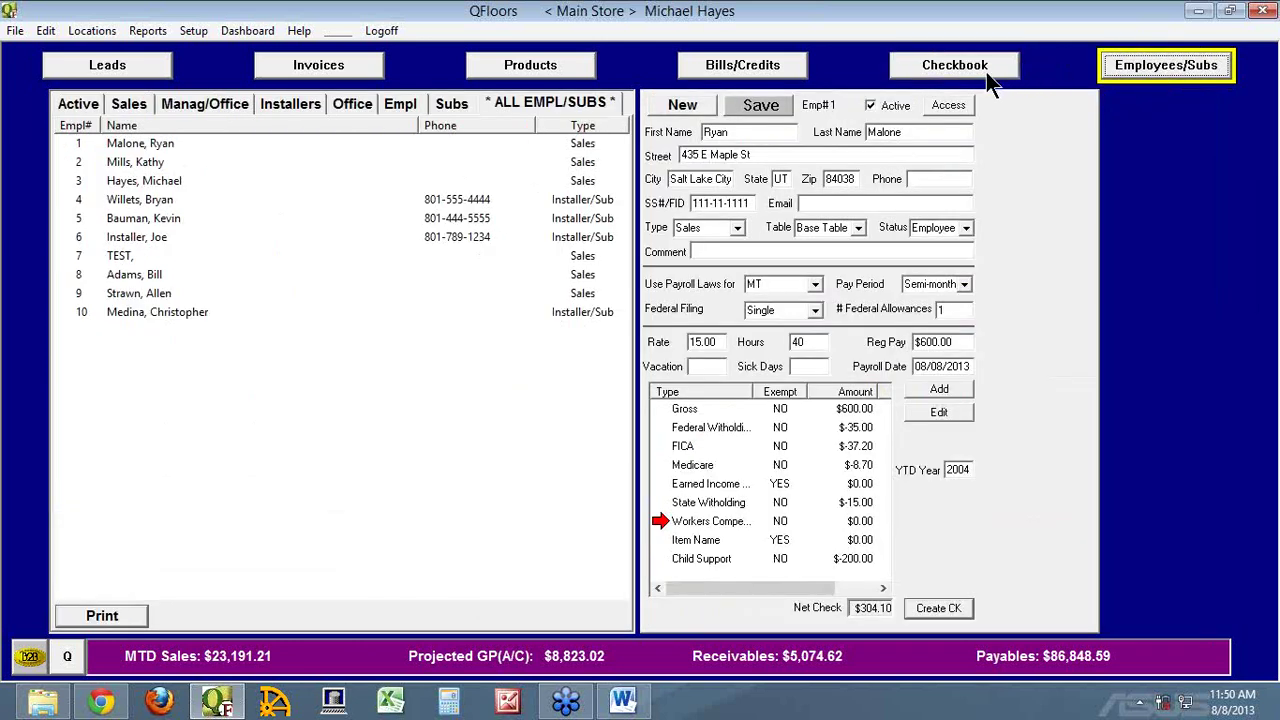
pyautogui.click(986, 72)
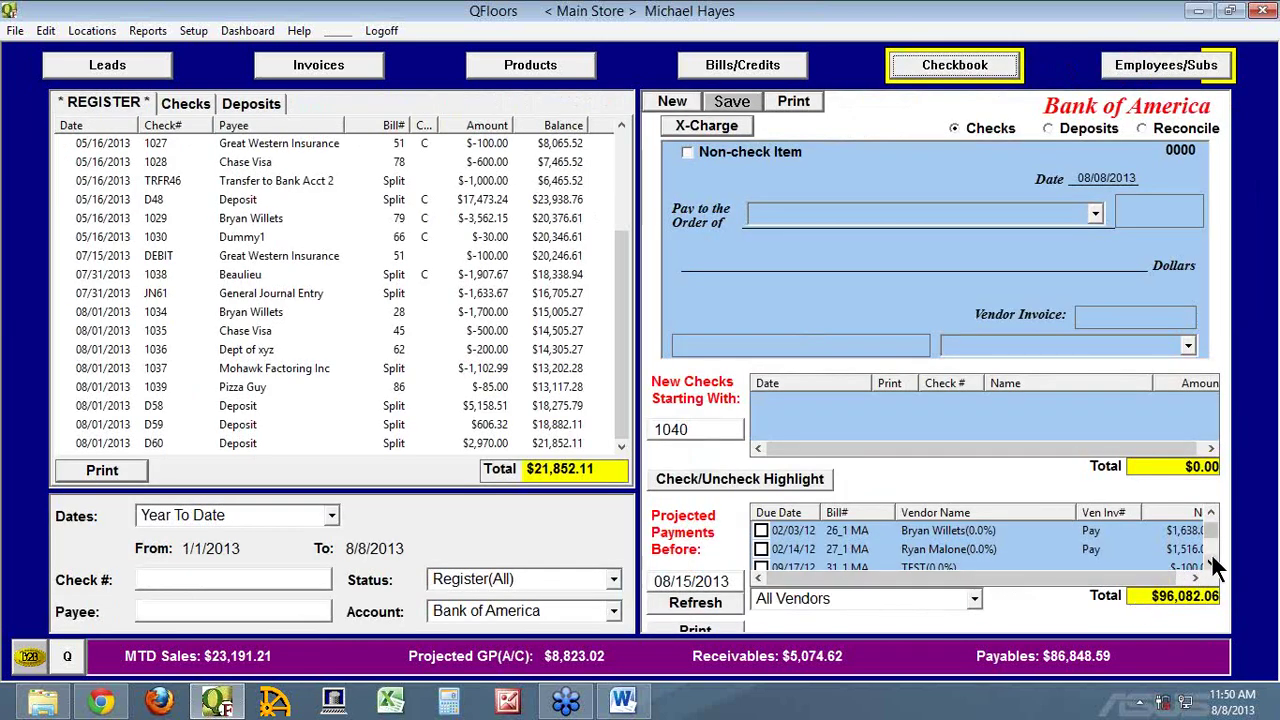
pyautogui.click(973, 513)
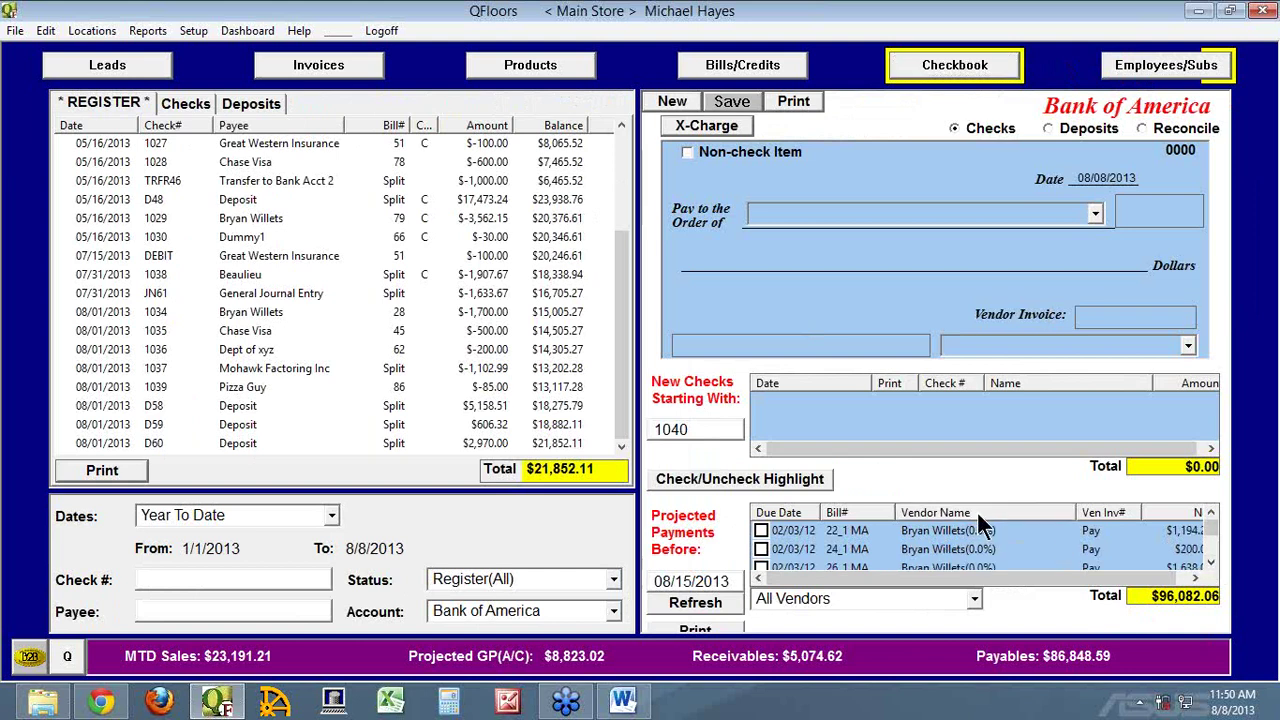
pyautogui.moveTo(1208, 532); pyautogui.dragTo(1216, 546)
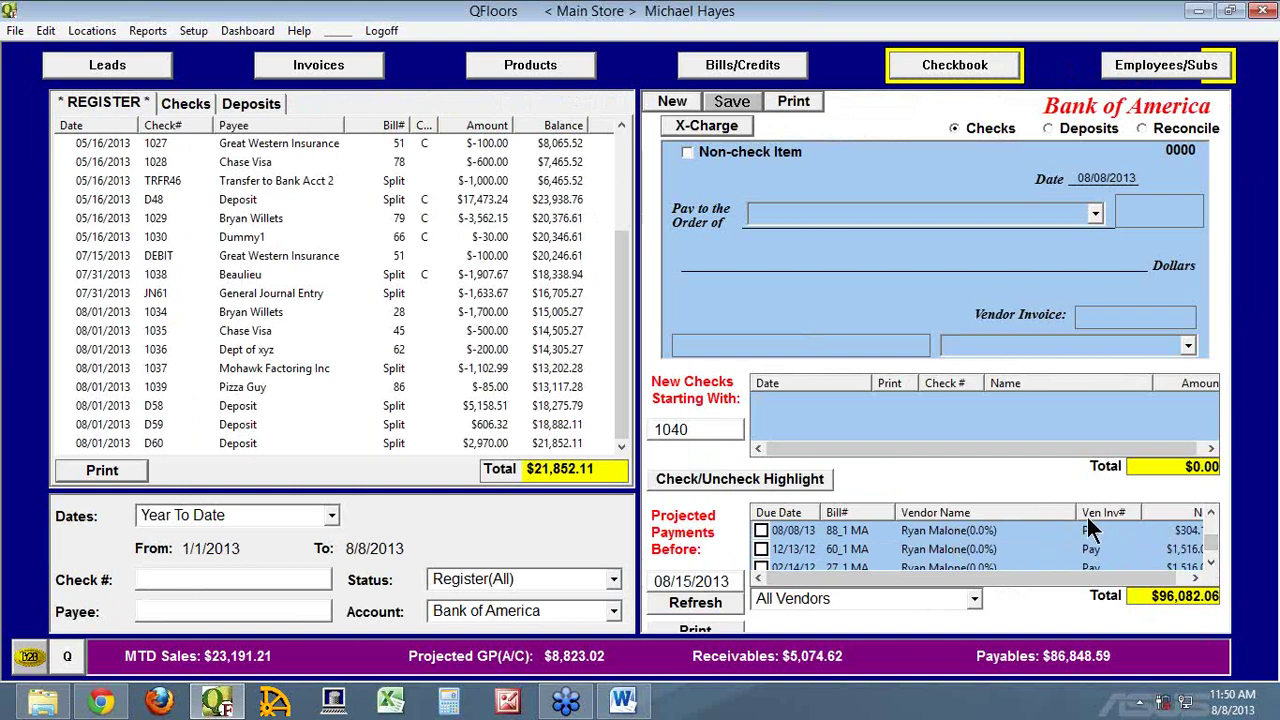
pyautogui.moveTo(1077, 512); pyautogui.dragTo(1045, 512)
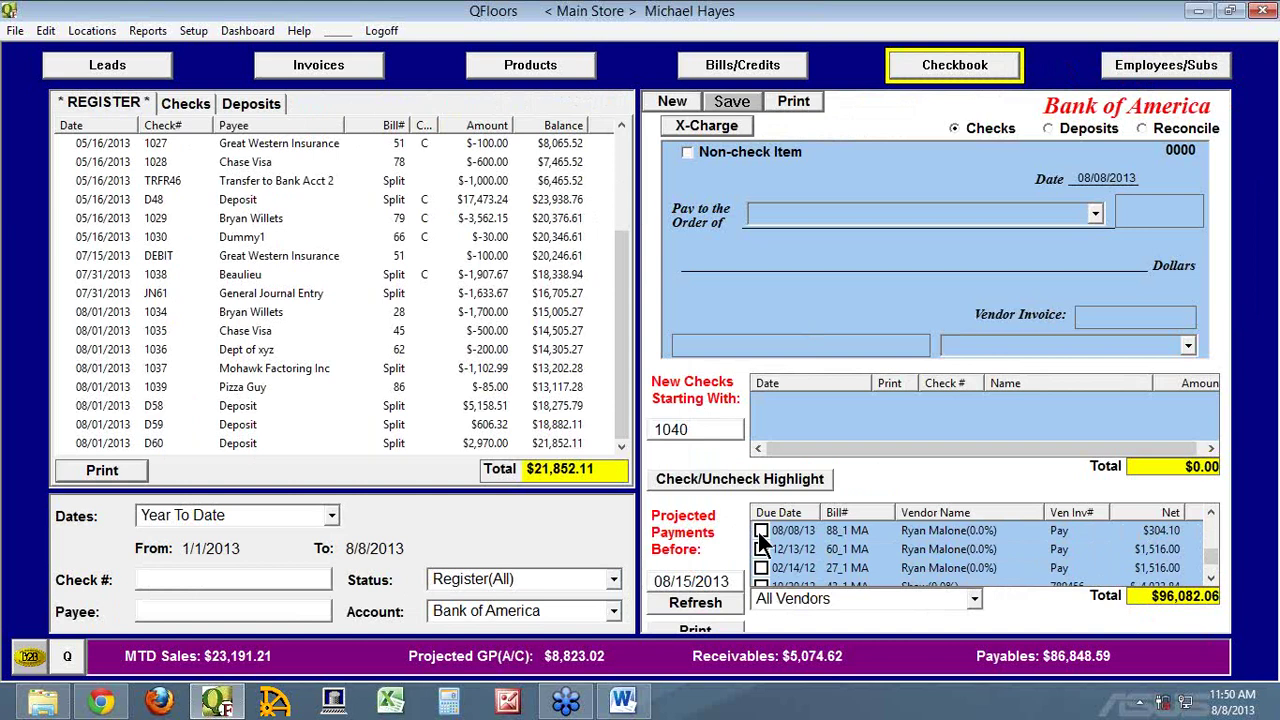
pyautogui.click(1162, 72)
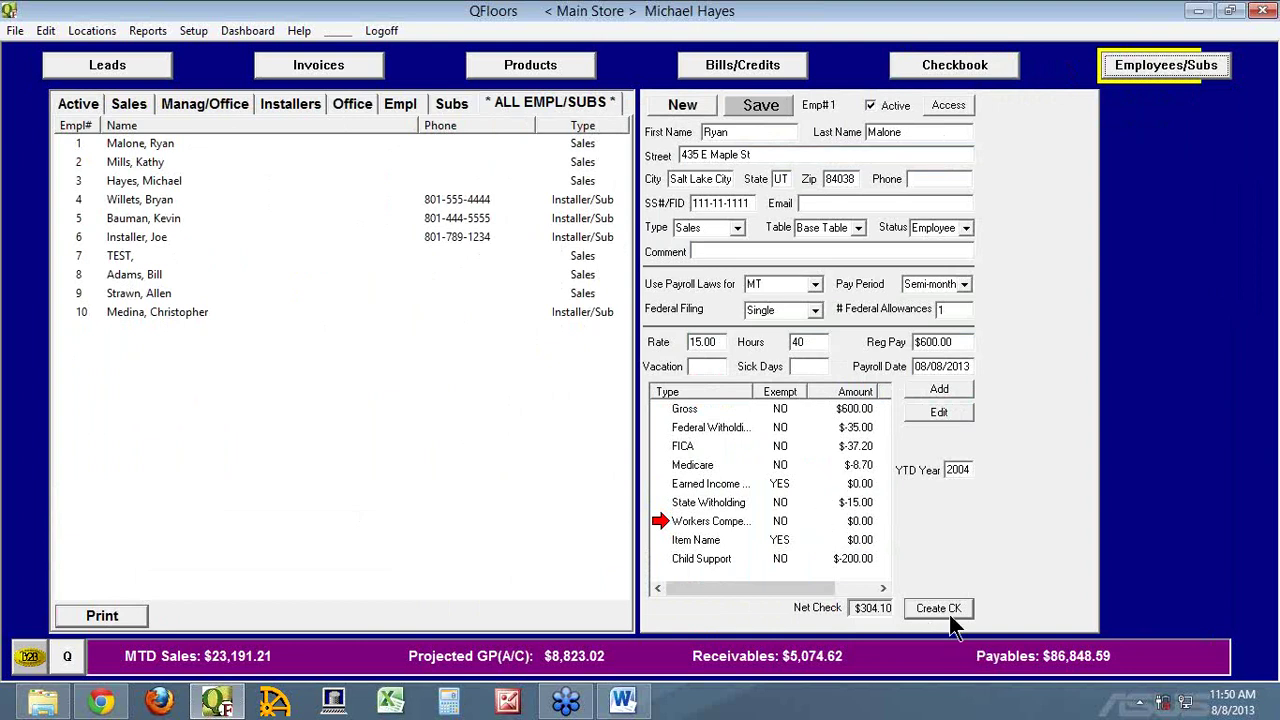
# Select employee 2, view payroll bill MA000088 under Bills/Credits, then return to Employees/Subs
pyautogui.click(82, 163)
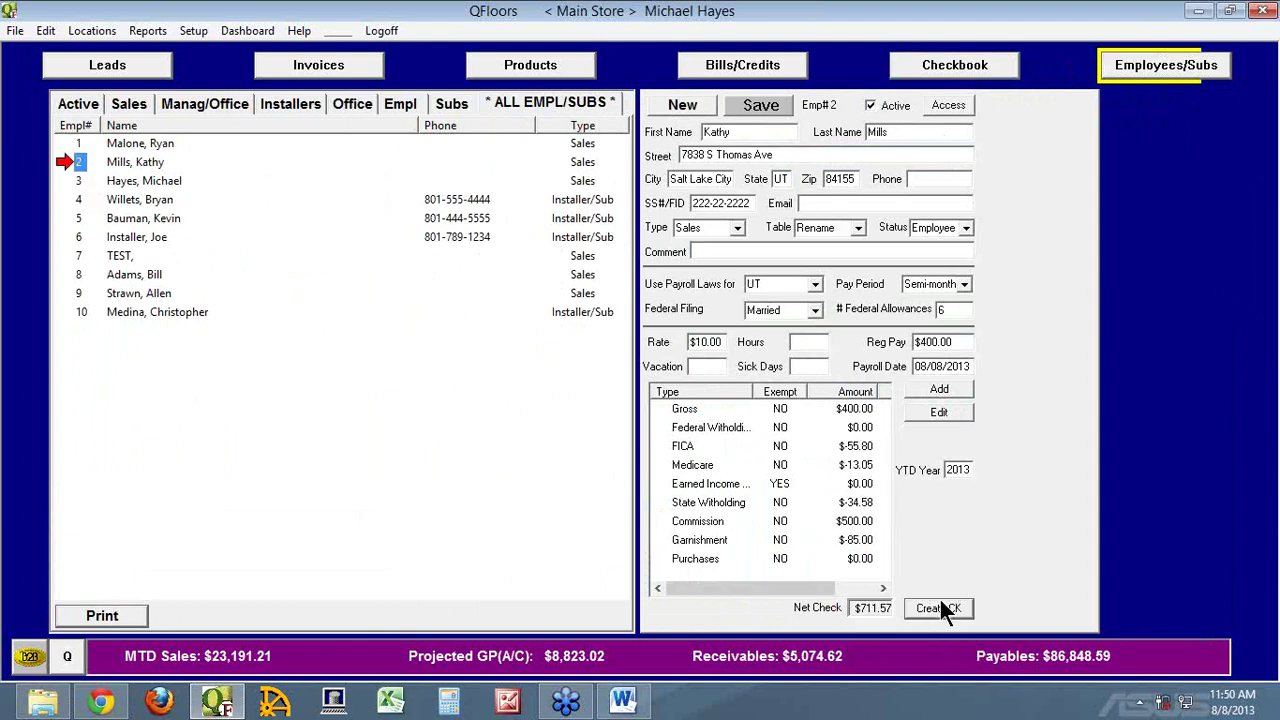
pyautogui.click(982, 66)
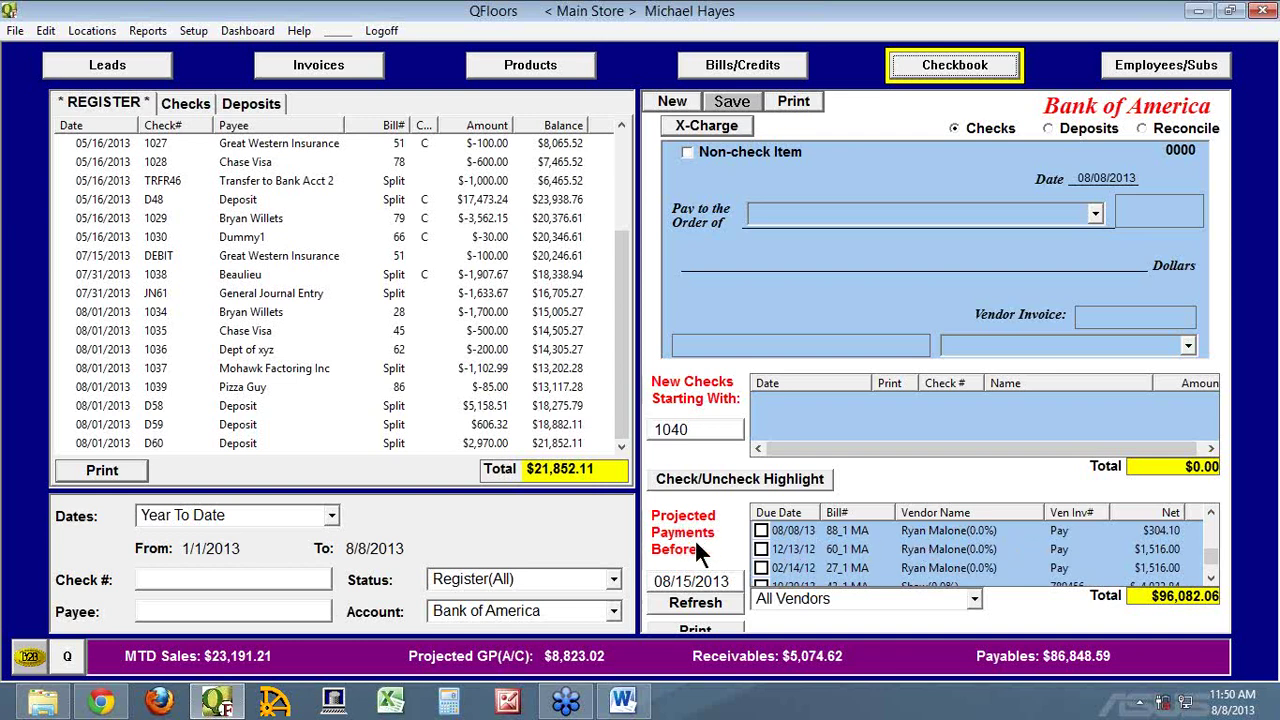
pyautogui.click(758, 64)
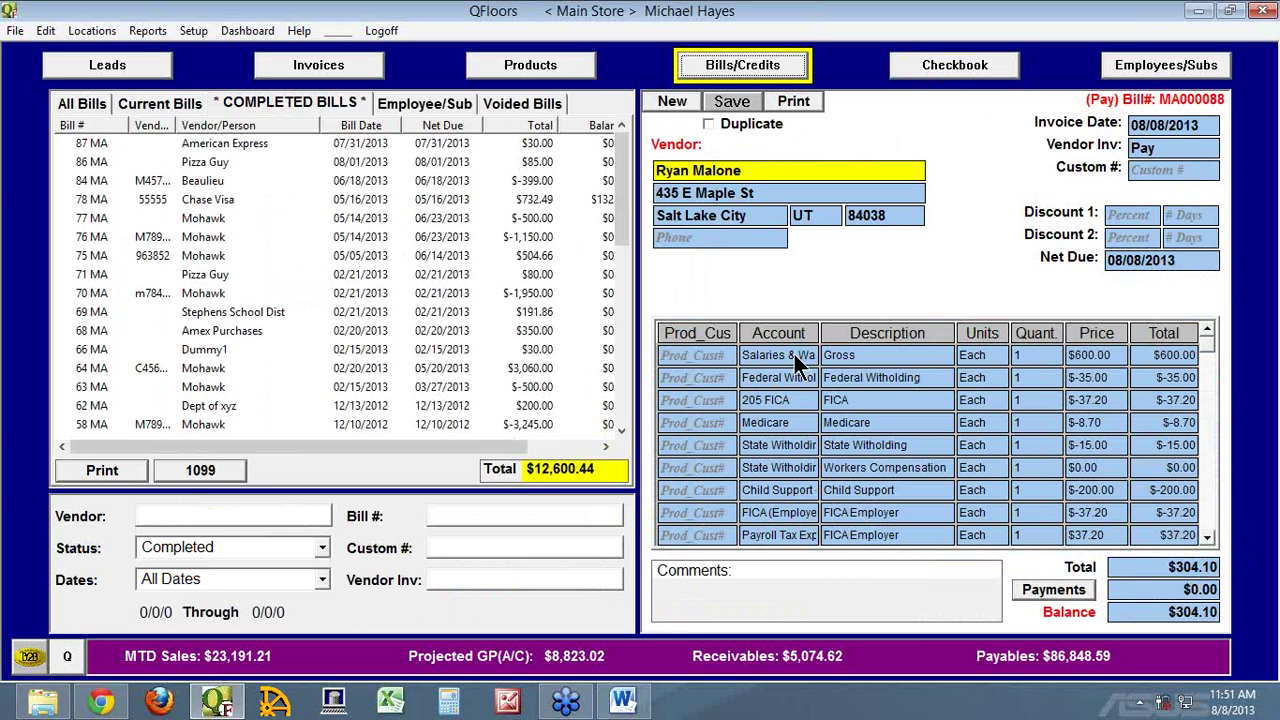
pyautogui.click(1160, 68)
# Inspect employee 2's Gross and Federal Withholding pay-item settings without changing them
pyautogui.doubleClick(680, 409)
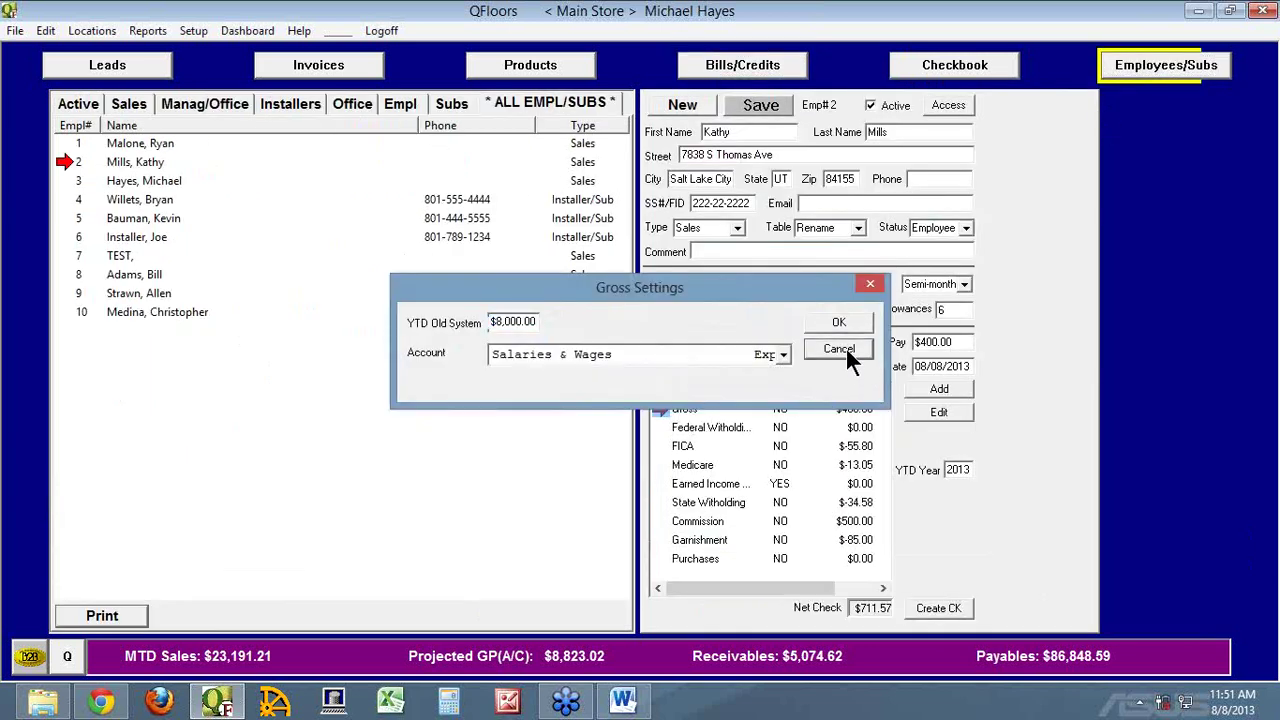
pyautogui.click(846, 349)
pyautogui.doubleClick(693, 425)
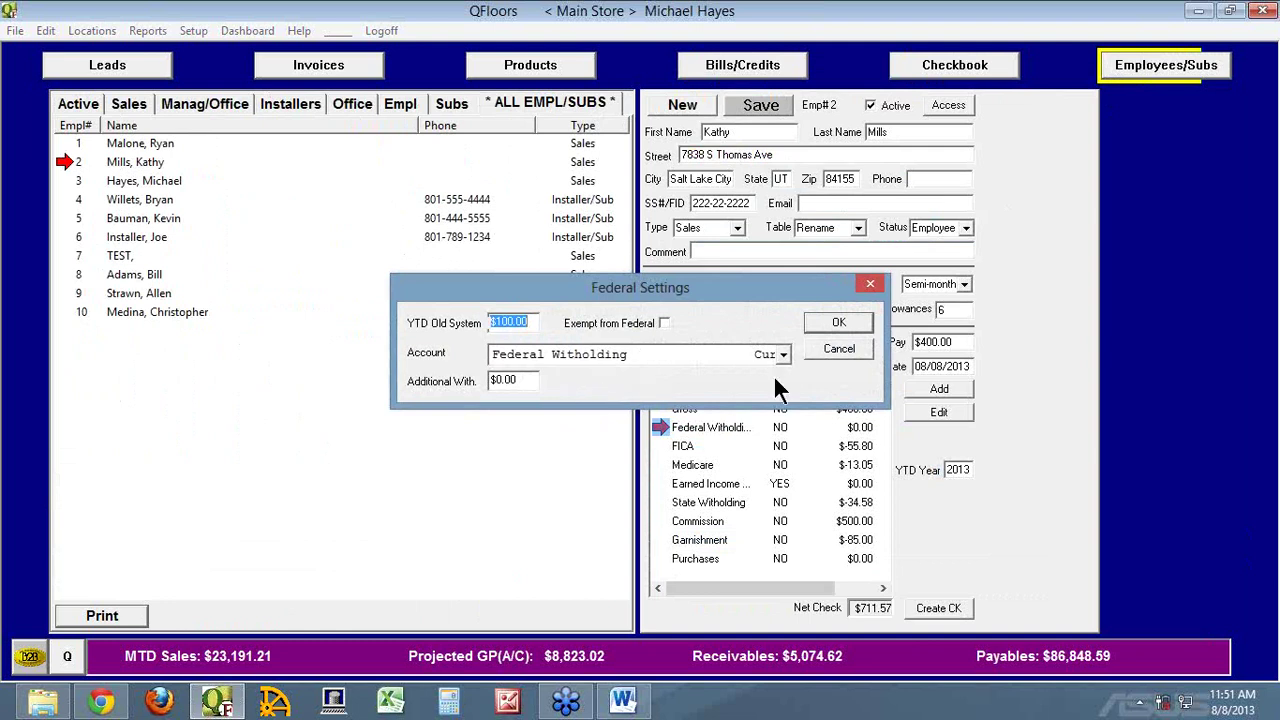
pyautogui.click(845, 352)
# Glance at the Bills/Credits list, then show employee 1's payroll record
pyautogui.click(765, 77)
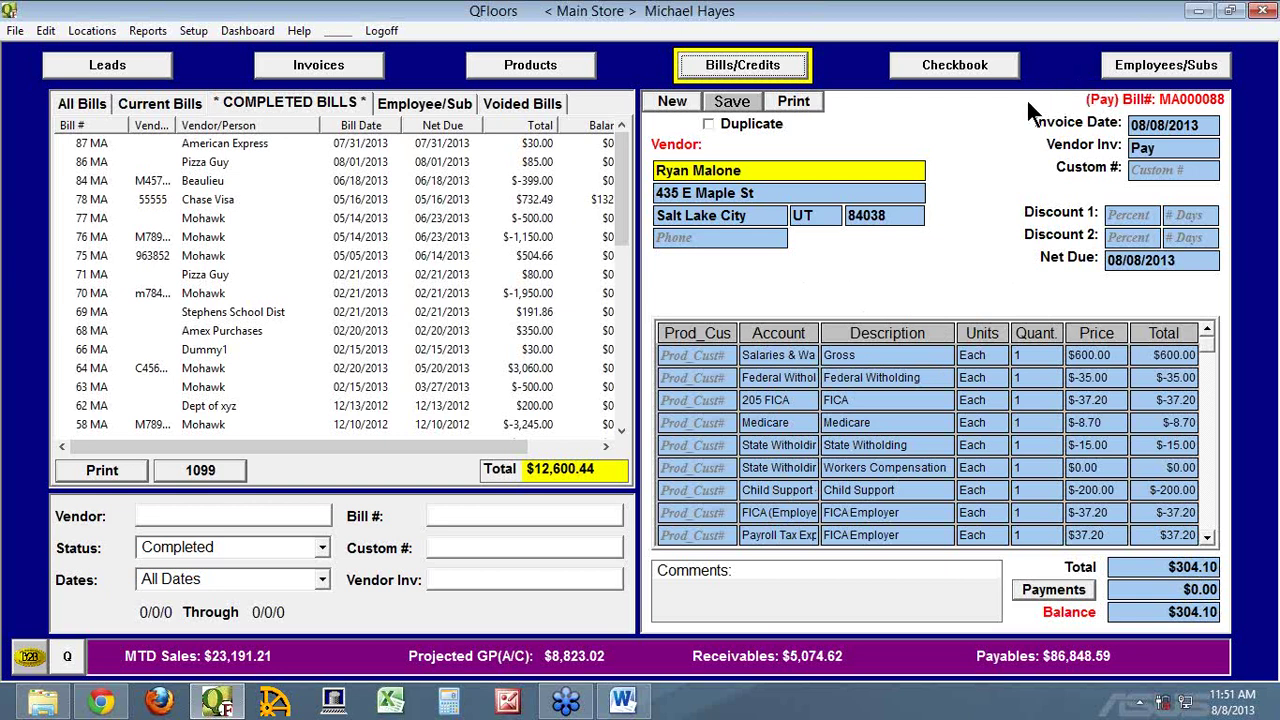
pyautogui.click(1148, 72)
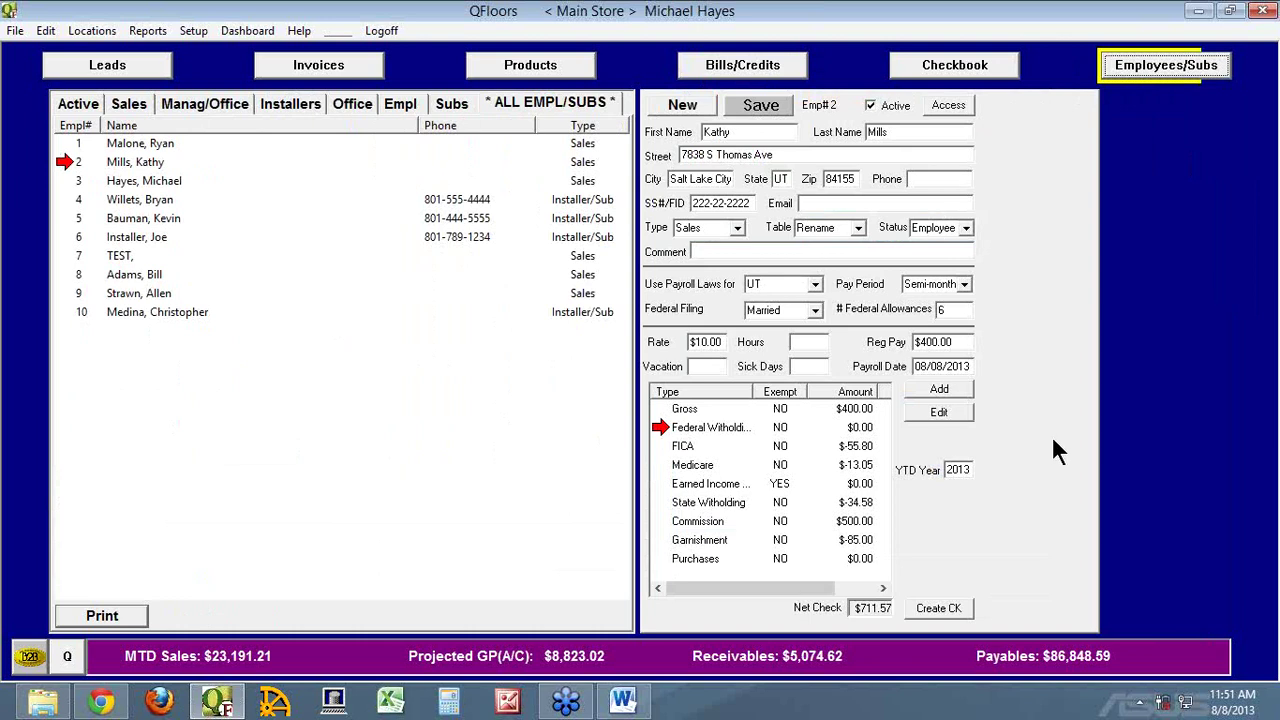
pyautogui.click(76, 142)
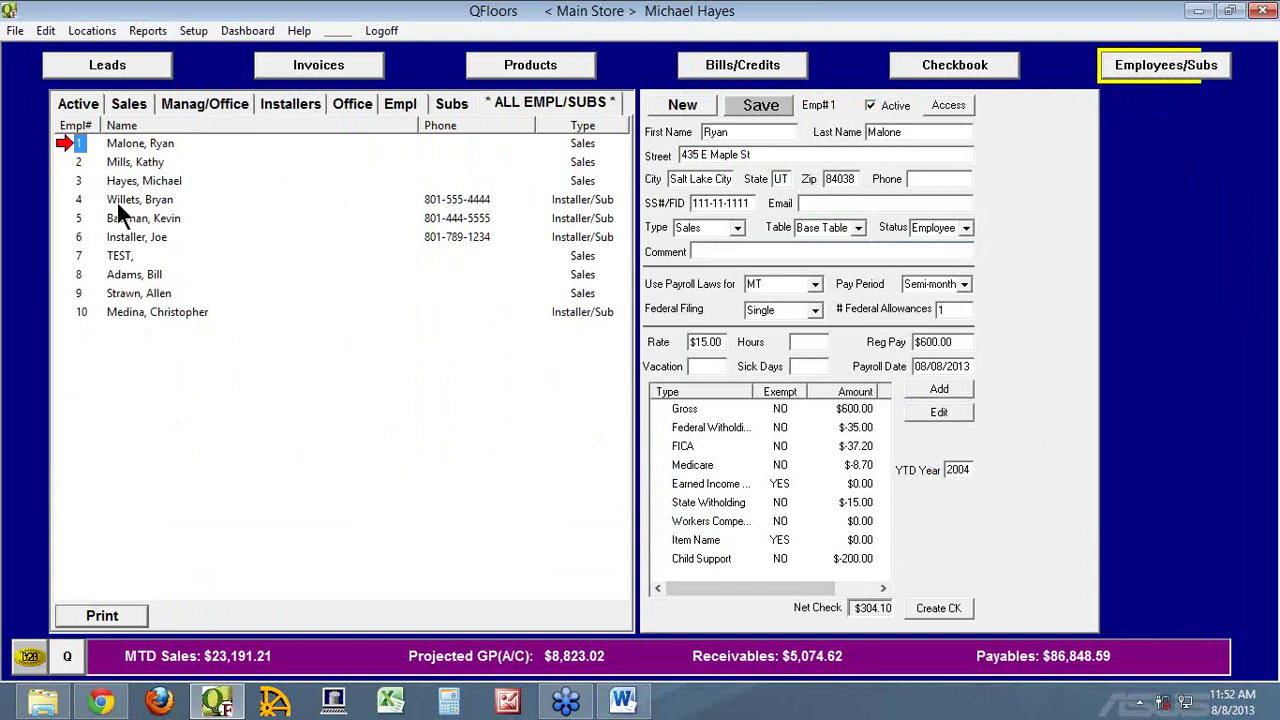
# View employee 9's and employee 10's payroll records, then go to invoice MA000054
pyautogui.click(64, 290)
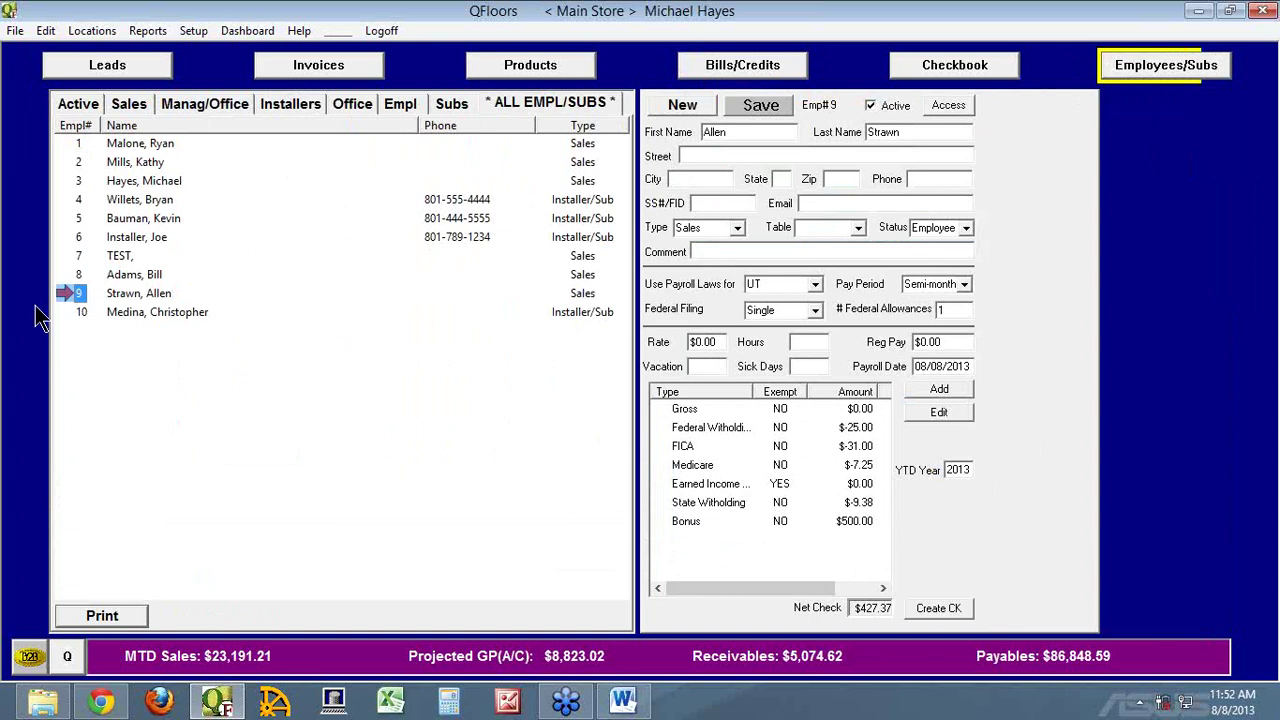
pyautogui.click(74, 312)
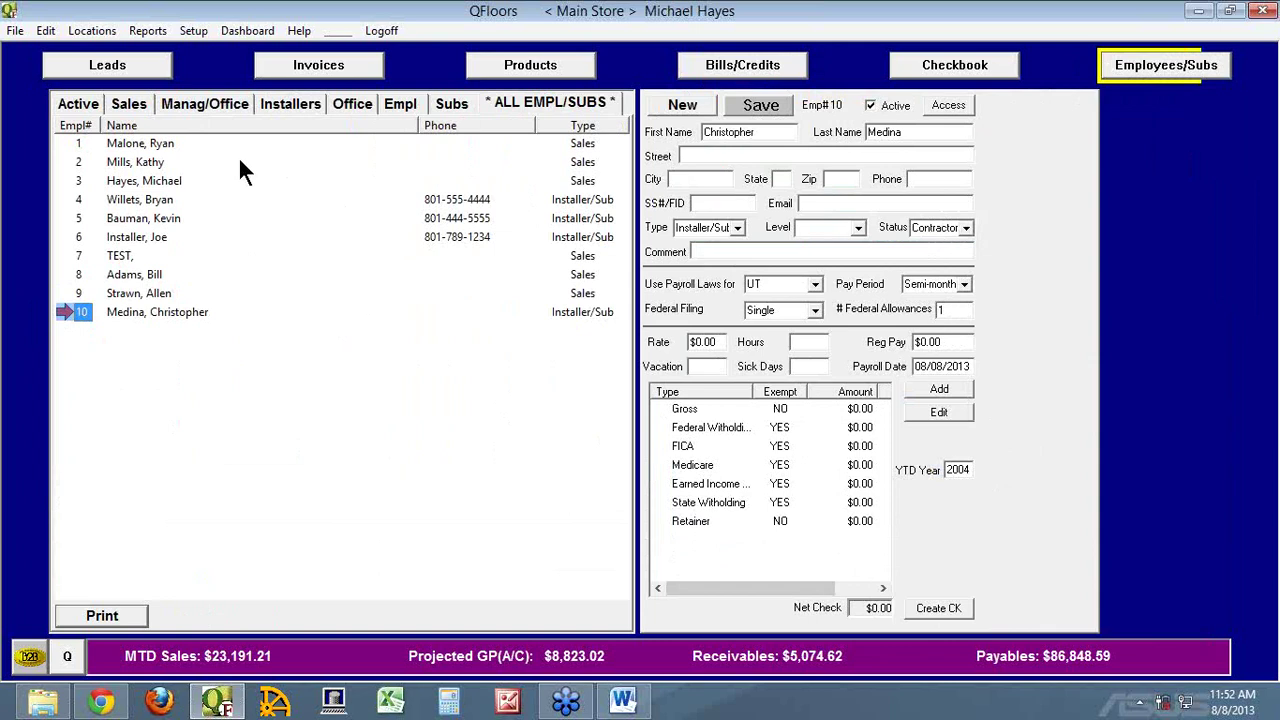
pyautogui.click(280, 66)
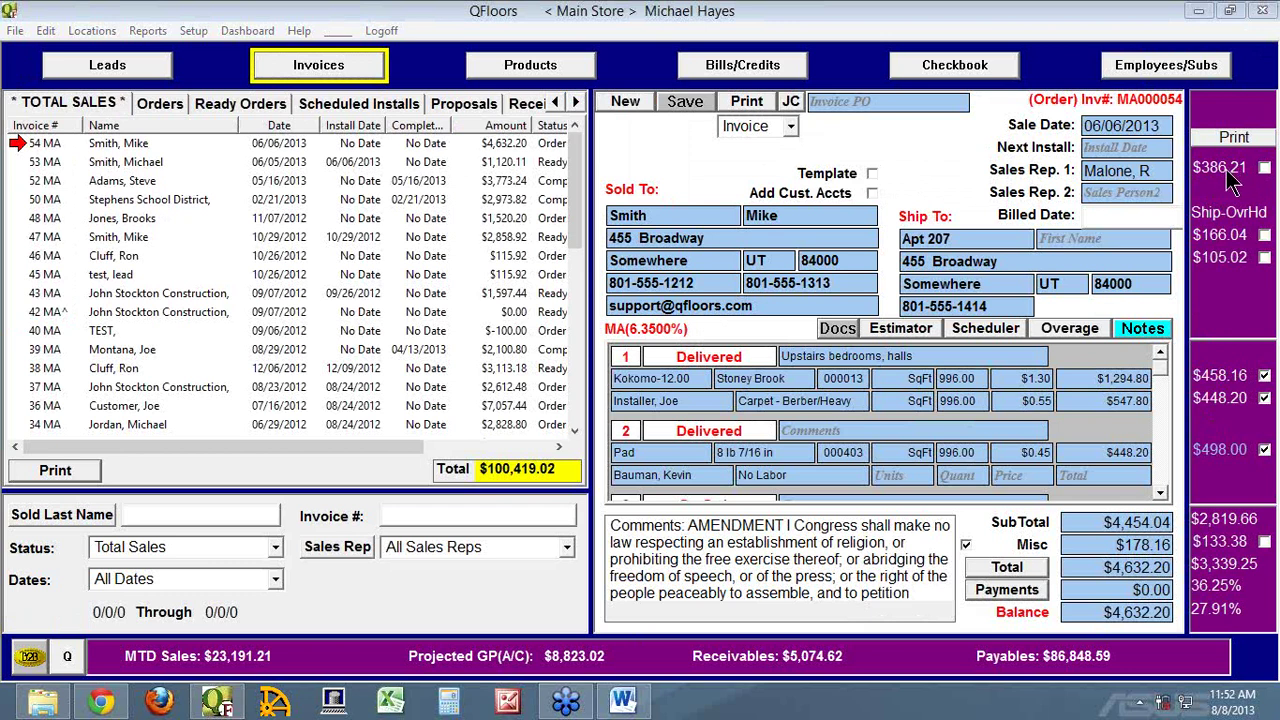
# Run the Contract Labor report for the installer with the Date column widened, then close it
pyautogui.click(140, 31)
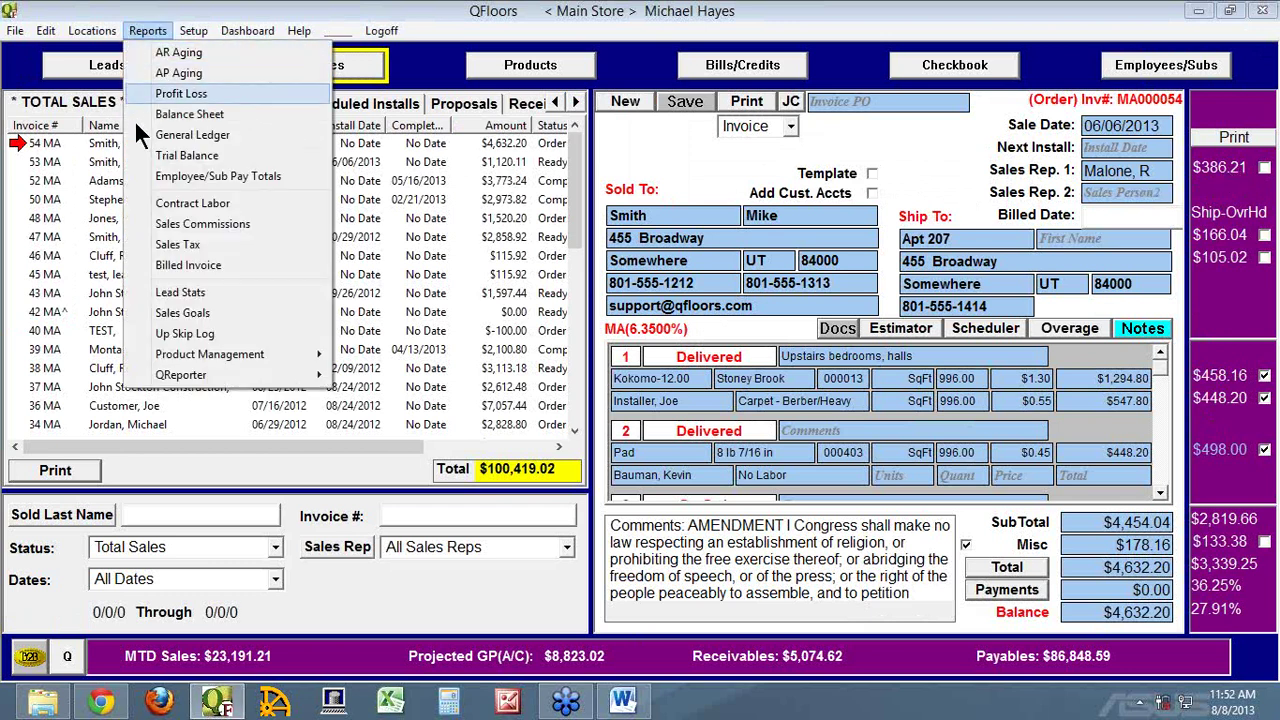
pyautogui.click(205, 206)
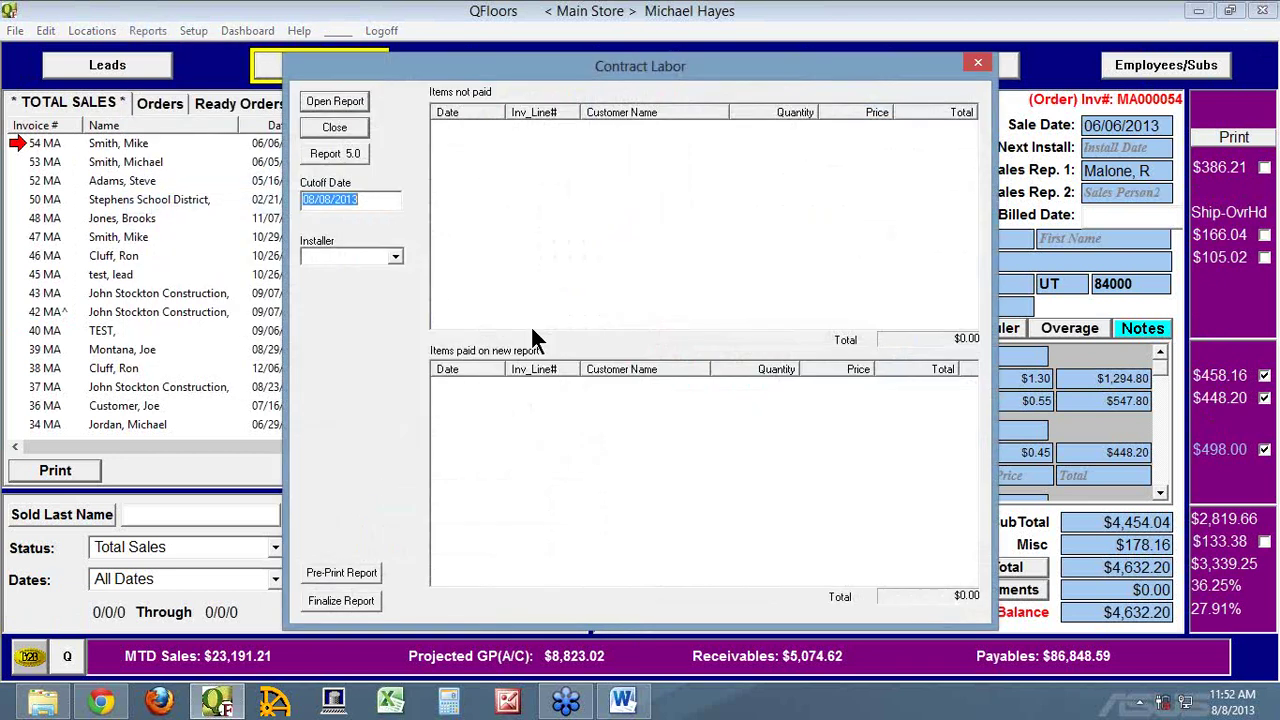
pyautogui.click(353, 257)
pyautogui.write('Installer,Joe')
pyautogui.press('Tab')
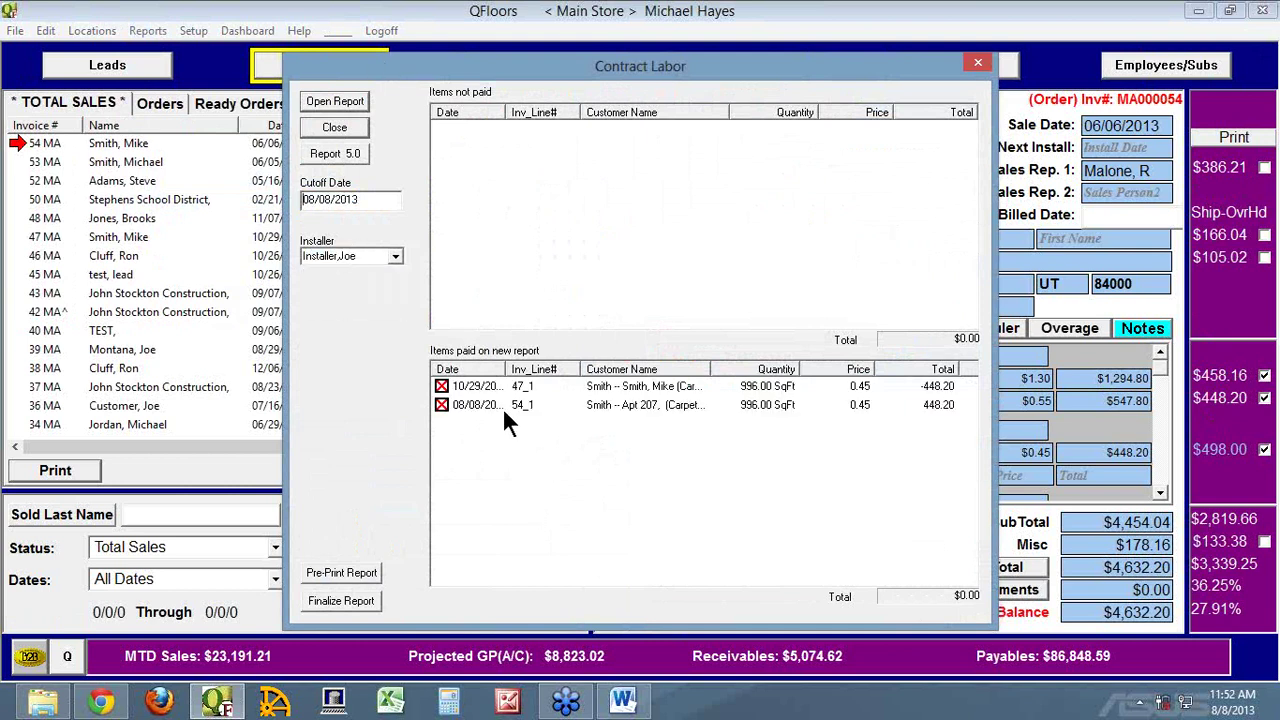
pyautogui.moveTo(505, 374)
pyautogui.mouseDown()
pyautogui.moveTo(532, 373)
pyautogui.moveTo(519, 373)
pyautogui.mouseUp()
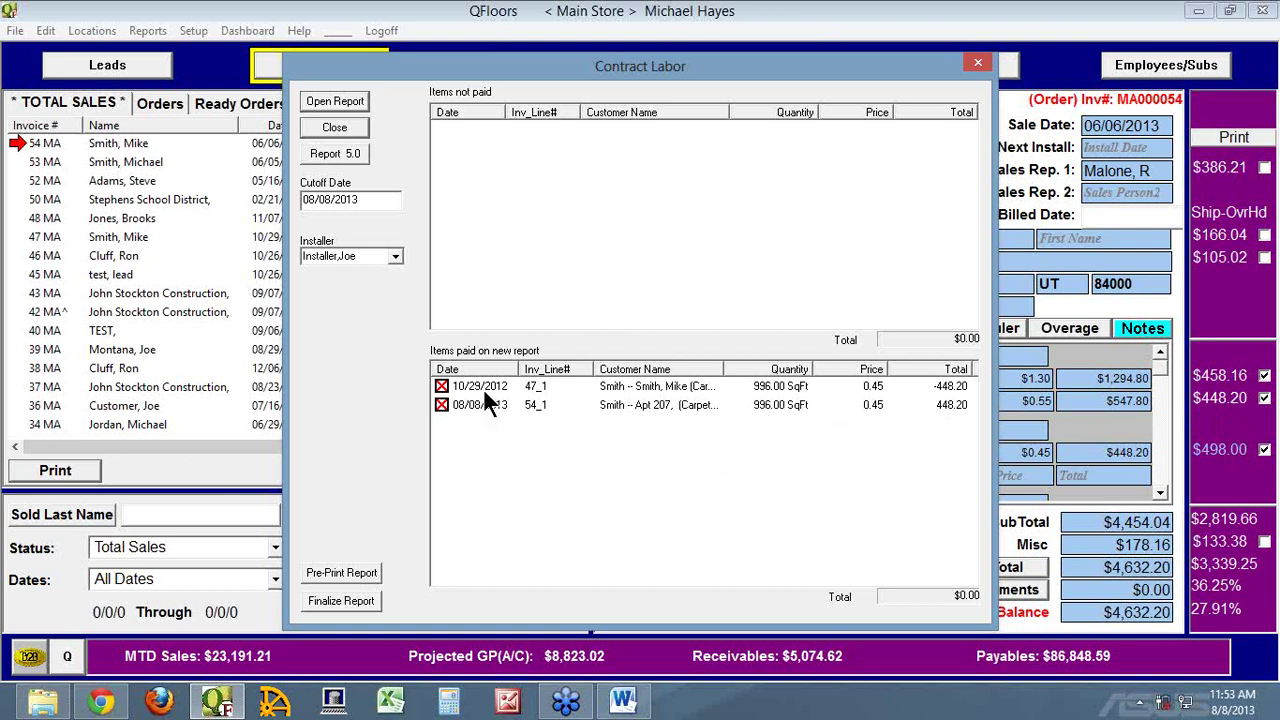
pyautogui.click(977, 66)
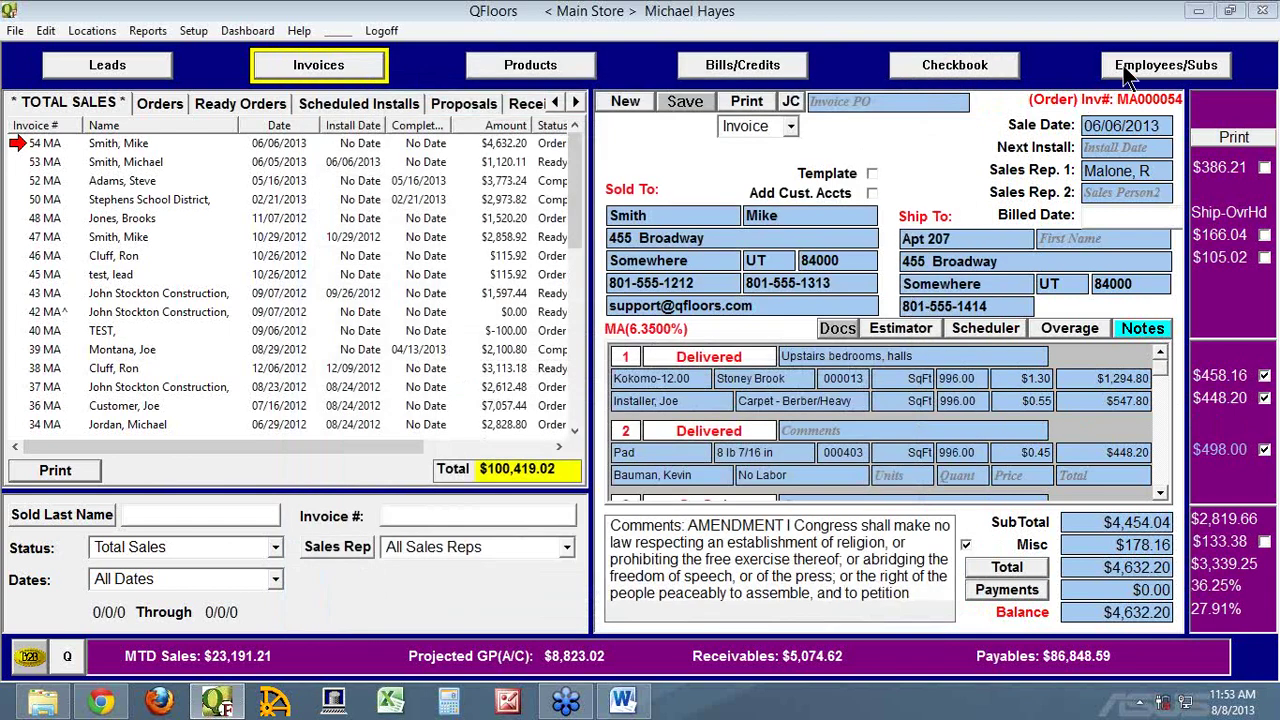
pyautogui.click(1130, 72)
# Enter 1832.77 as employee 10's regular pay and save, for a $1,796.12 net check
pyautogui.click(946, 341)
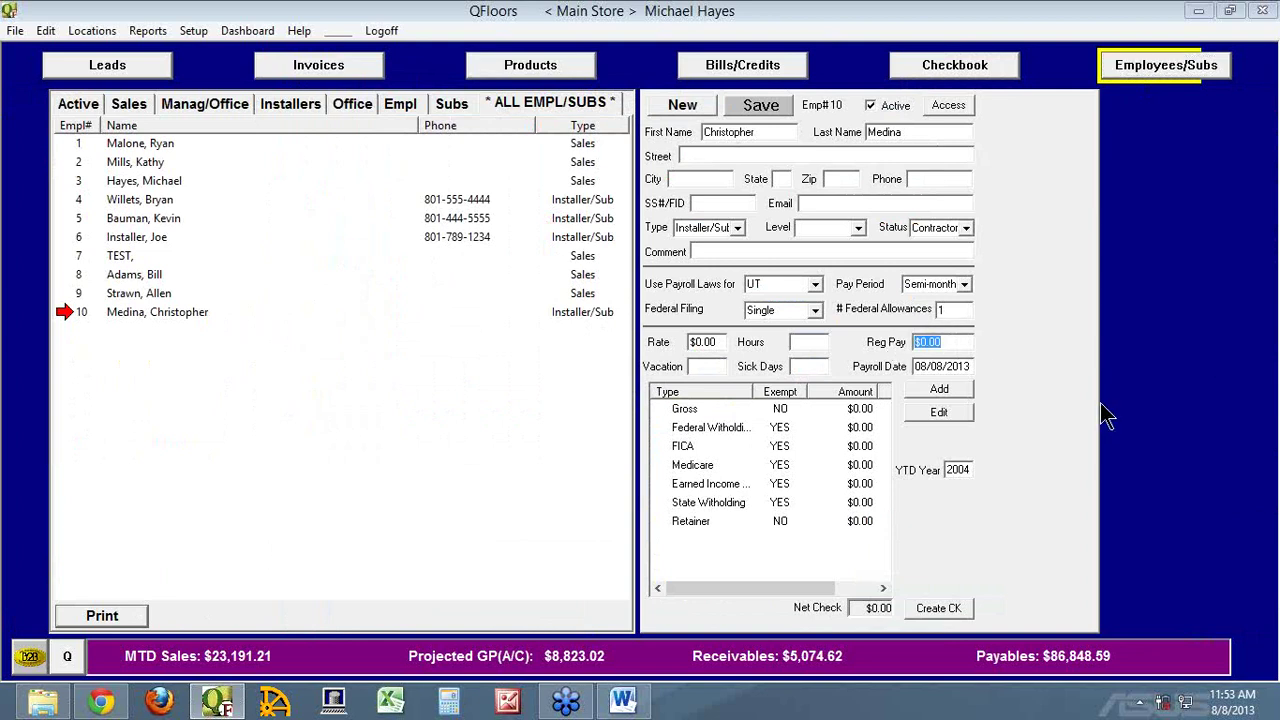
pyautogui.write('1832.77')
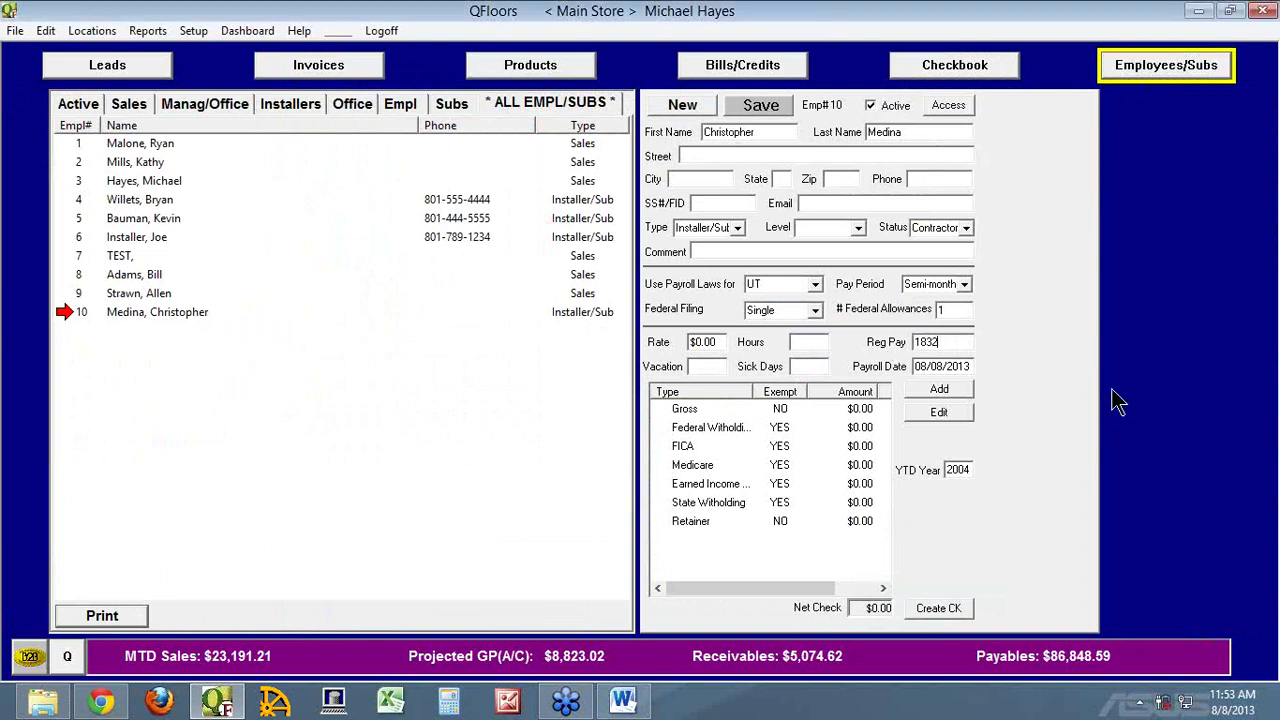
pyautogui.press('Tab')
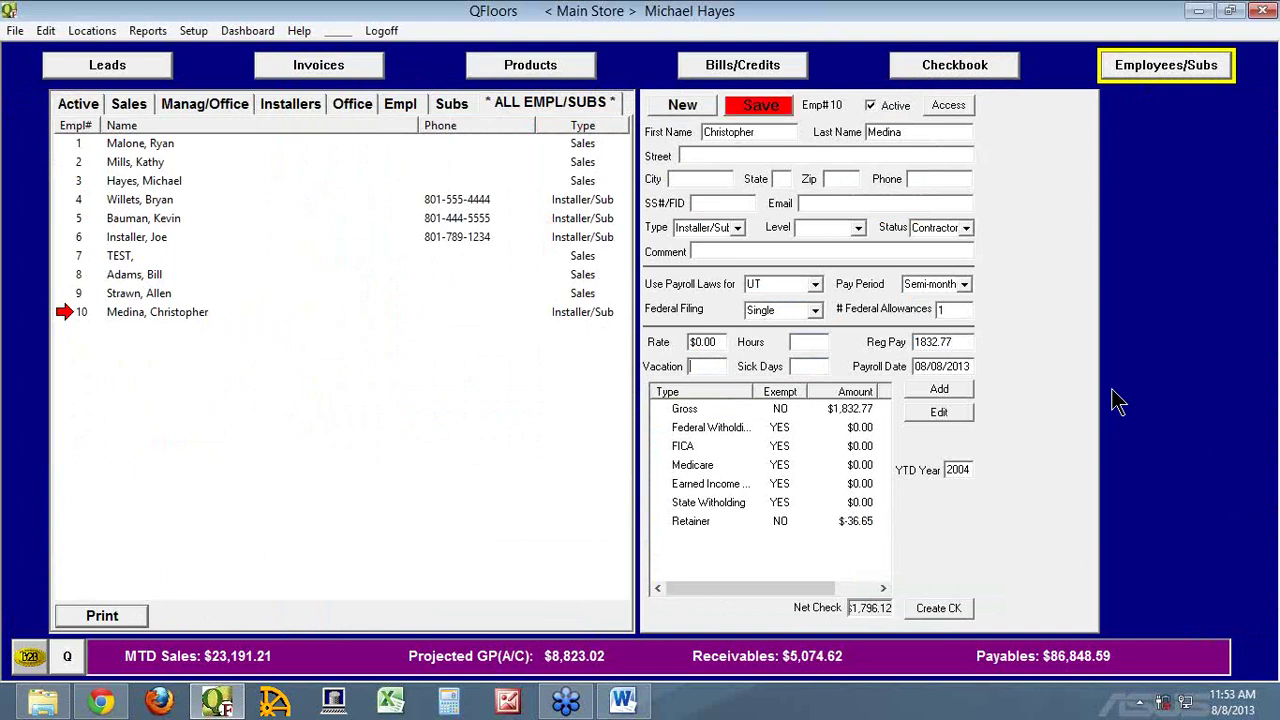
pyautogui.click(758, 105)
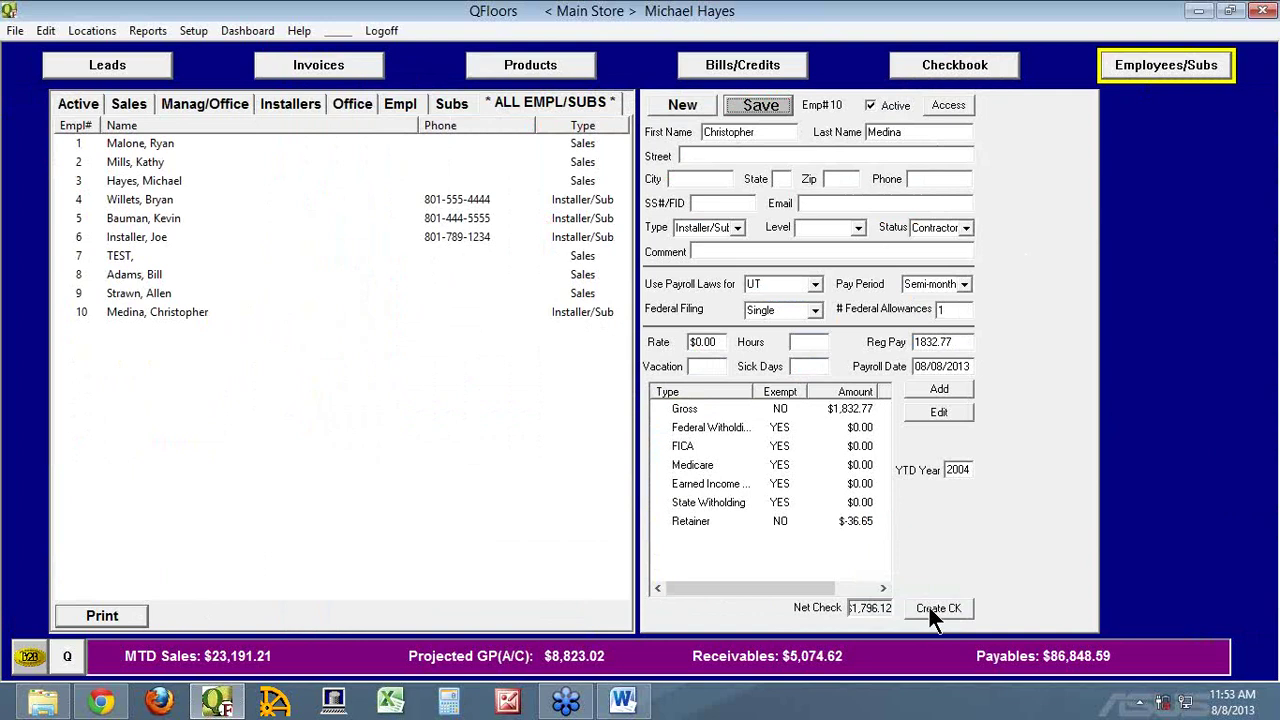
# Pass through Invoices and Reports, then open employee 1's payroll showing $600.00 gross and $304.10 net
pyautogui.click(294, 72)
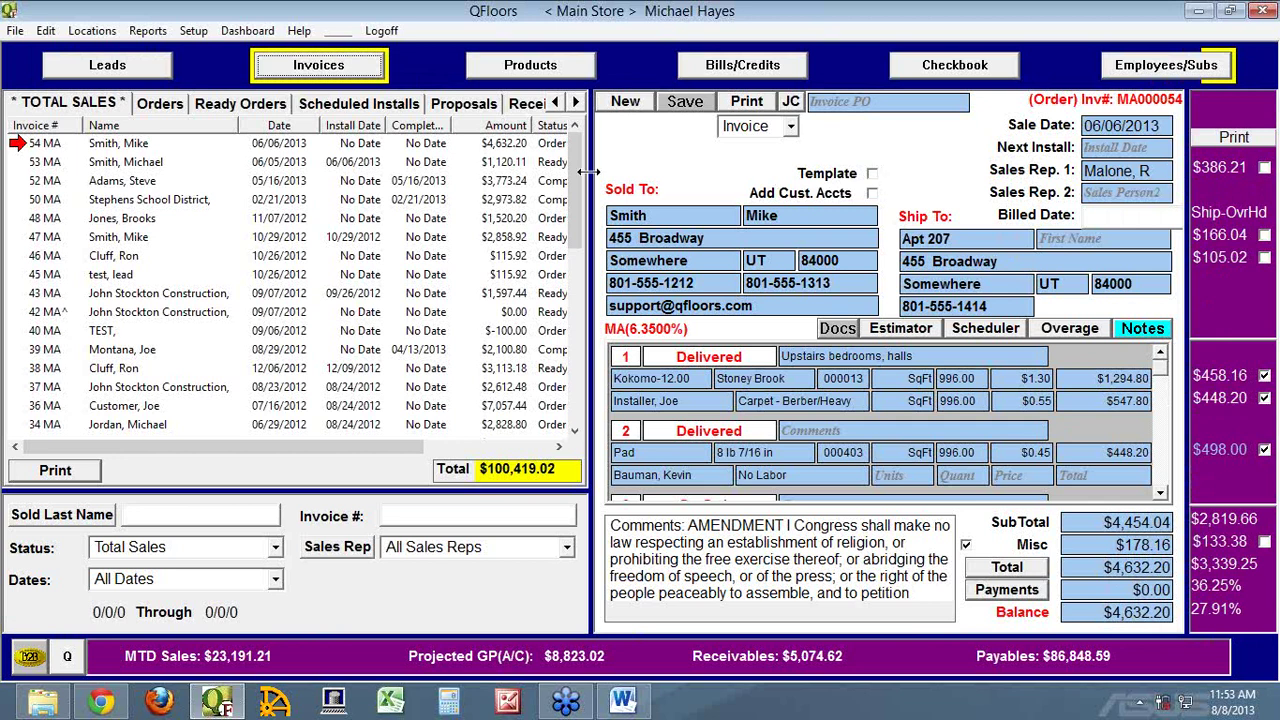
pyautogui.click(150, 33)
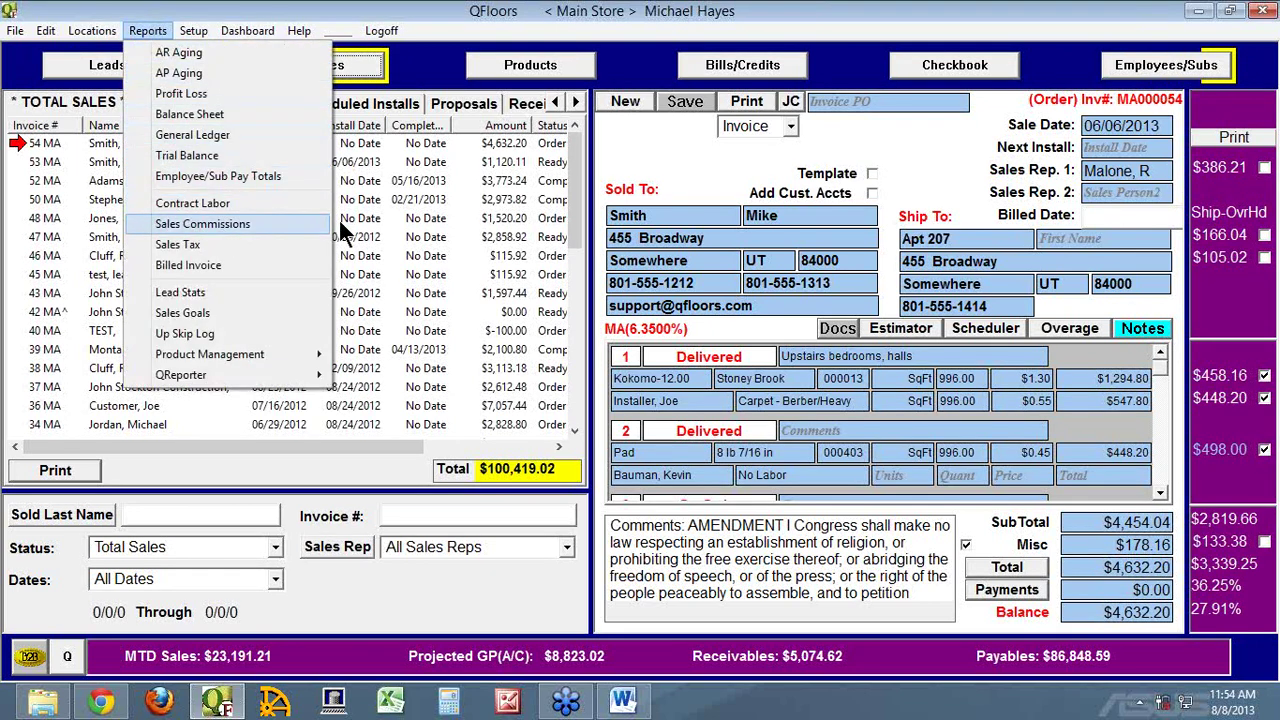
pyautogui.click(1193, 67)
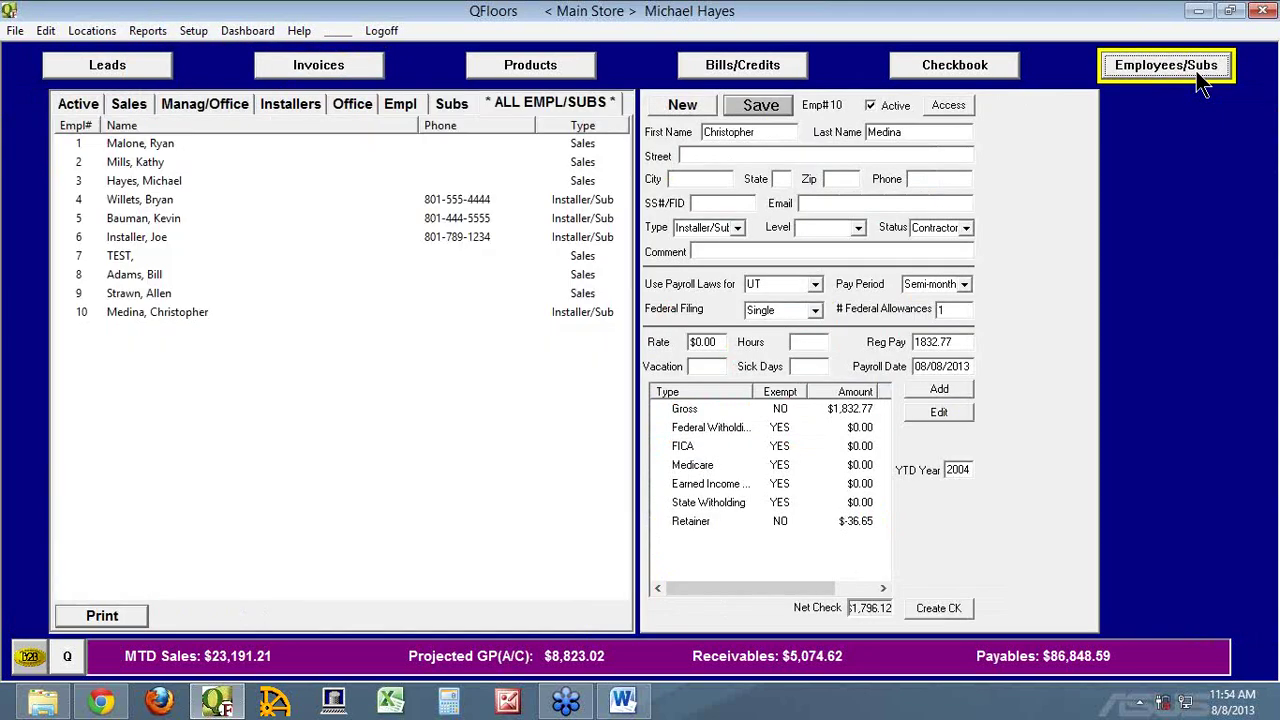
pyautogui.click(73, 143)
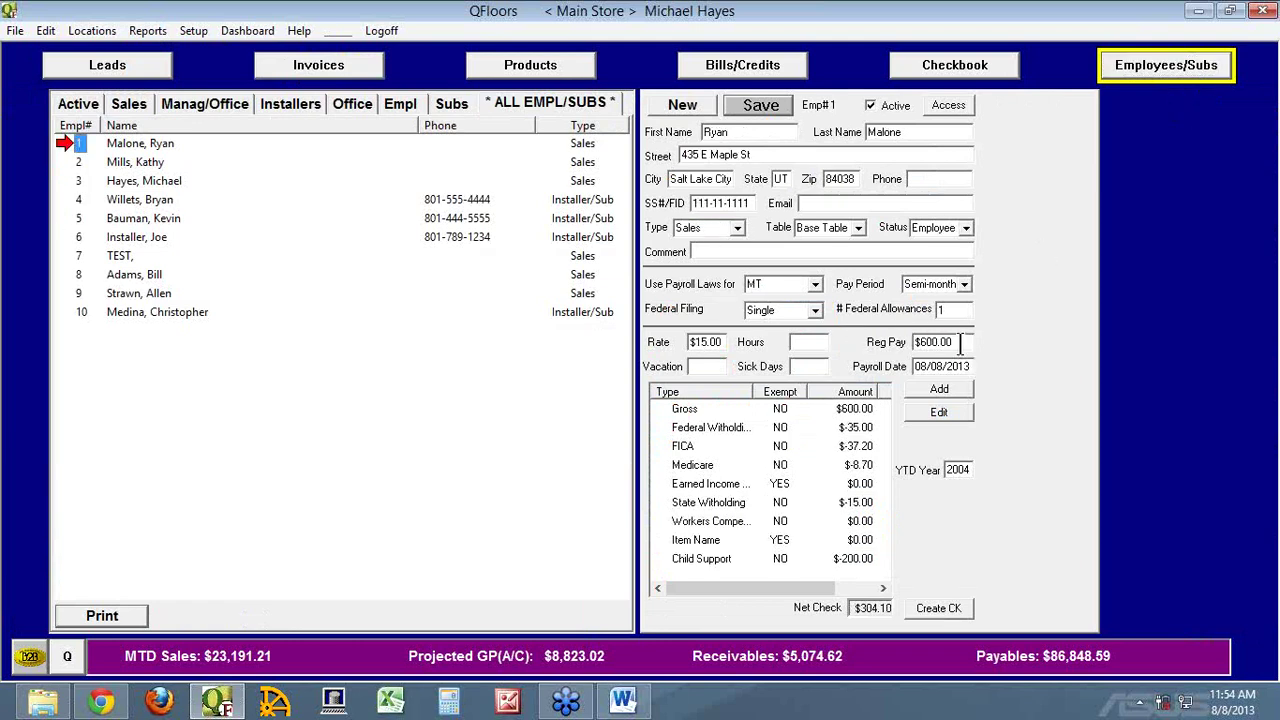
pyautogui.click(935, 343)
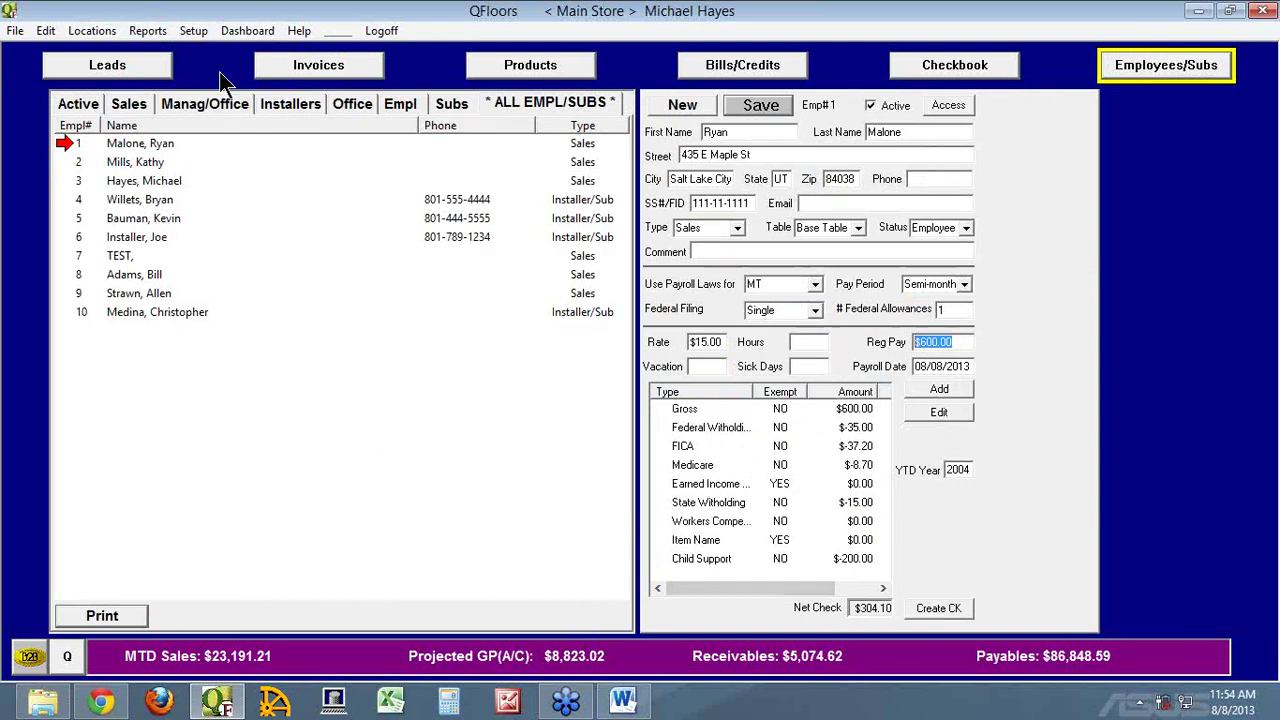
pyautogui.doubleClick(662, 406)
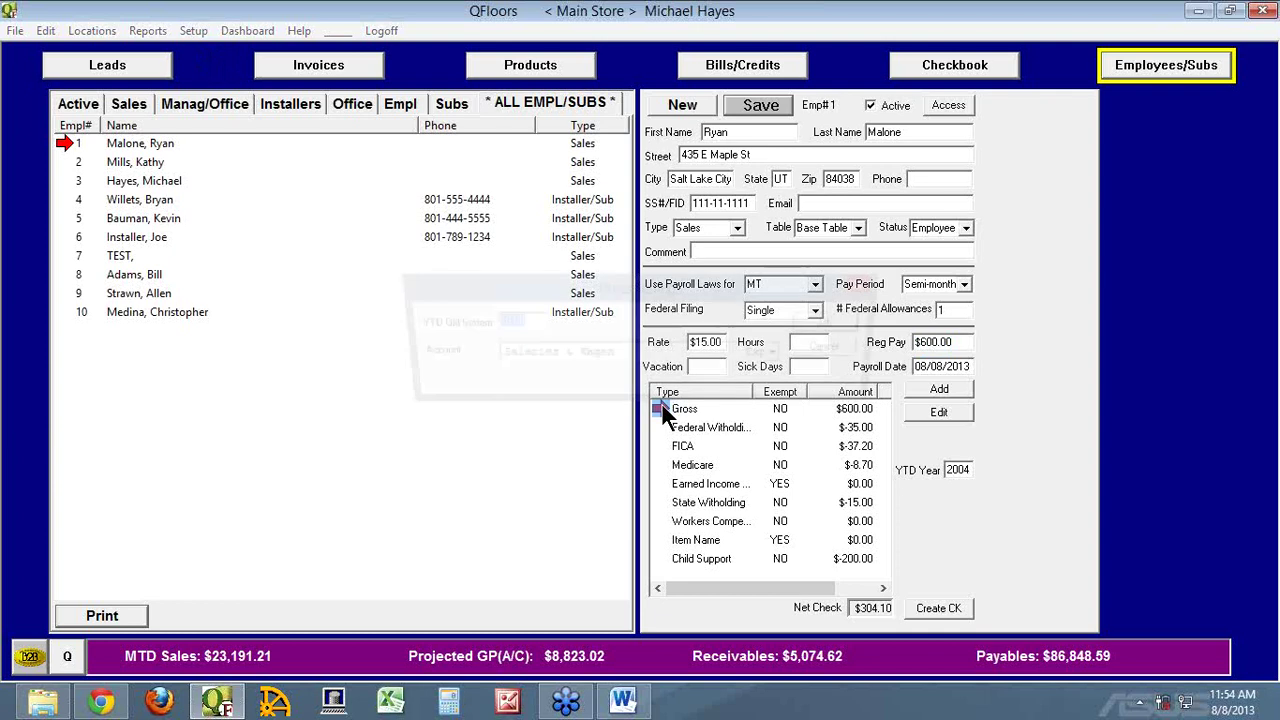
pyautogui.press('Tab')
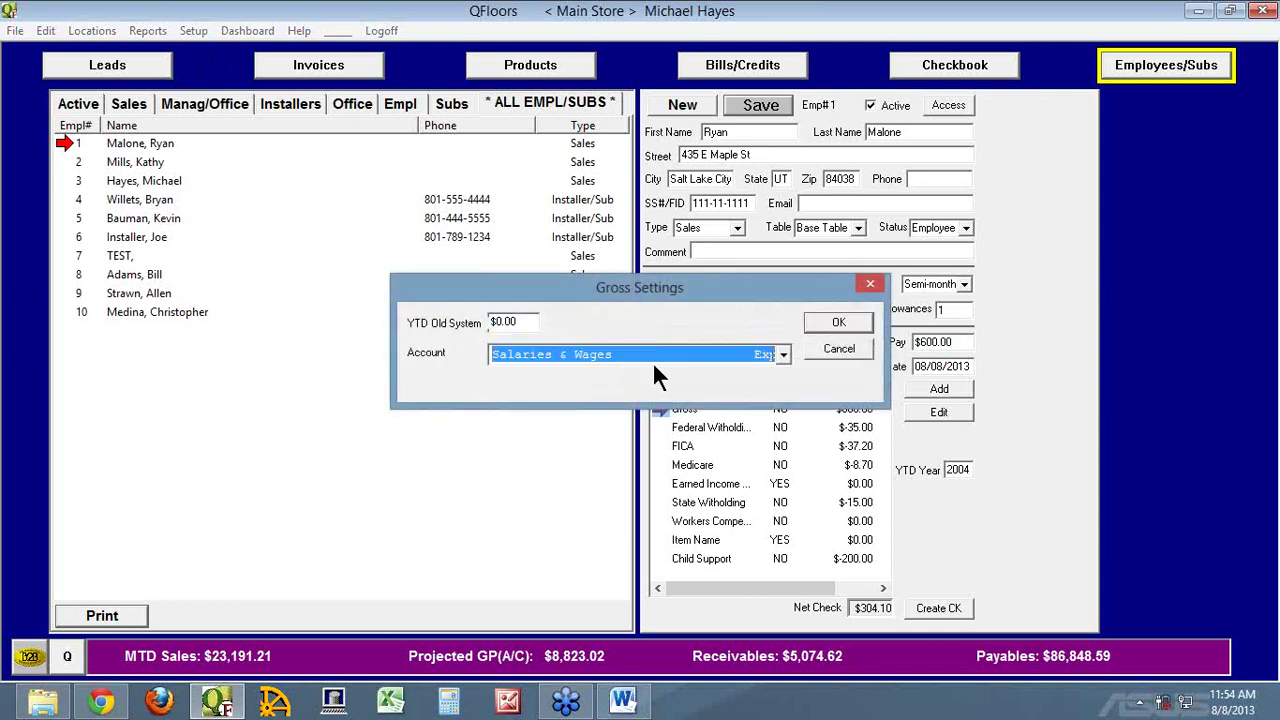
pyautogui.click(829, 350)
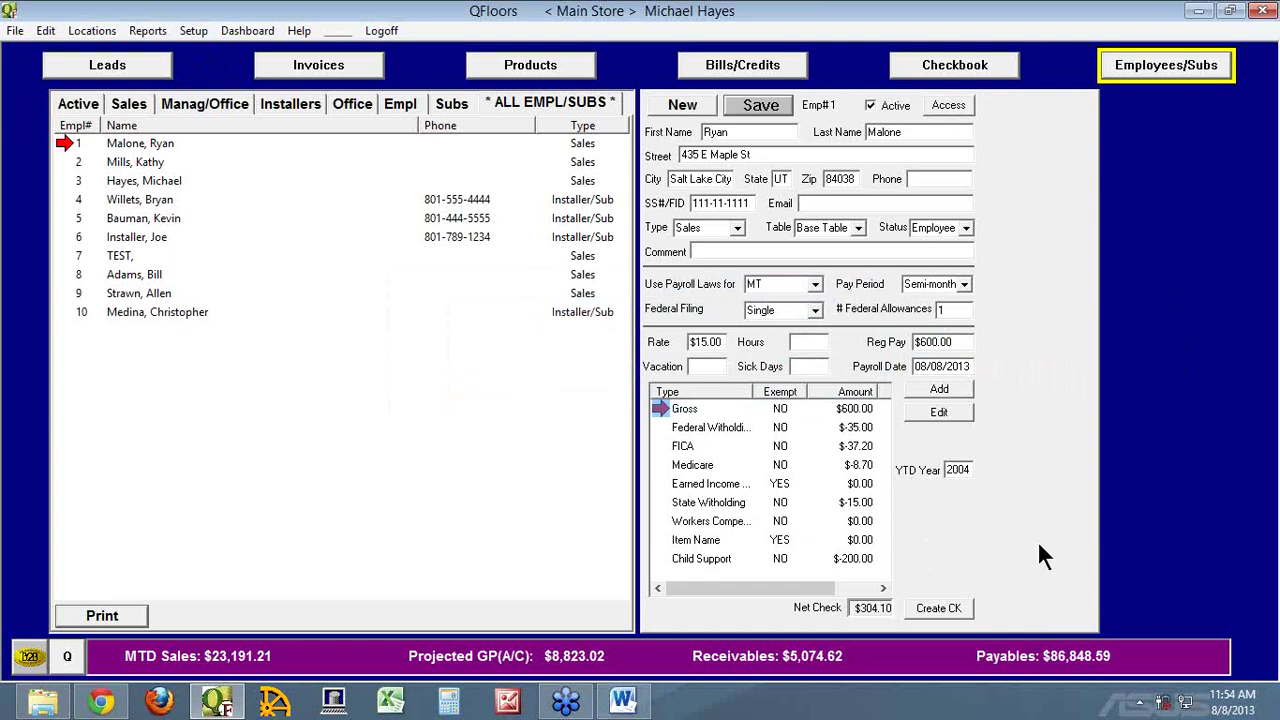
pyautogui.click(61, 142)
pyautogui.click(858, 222)
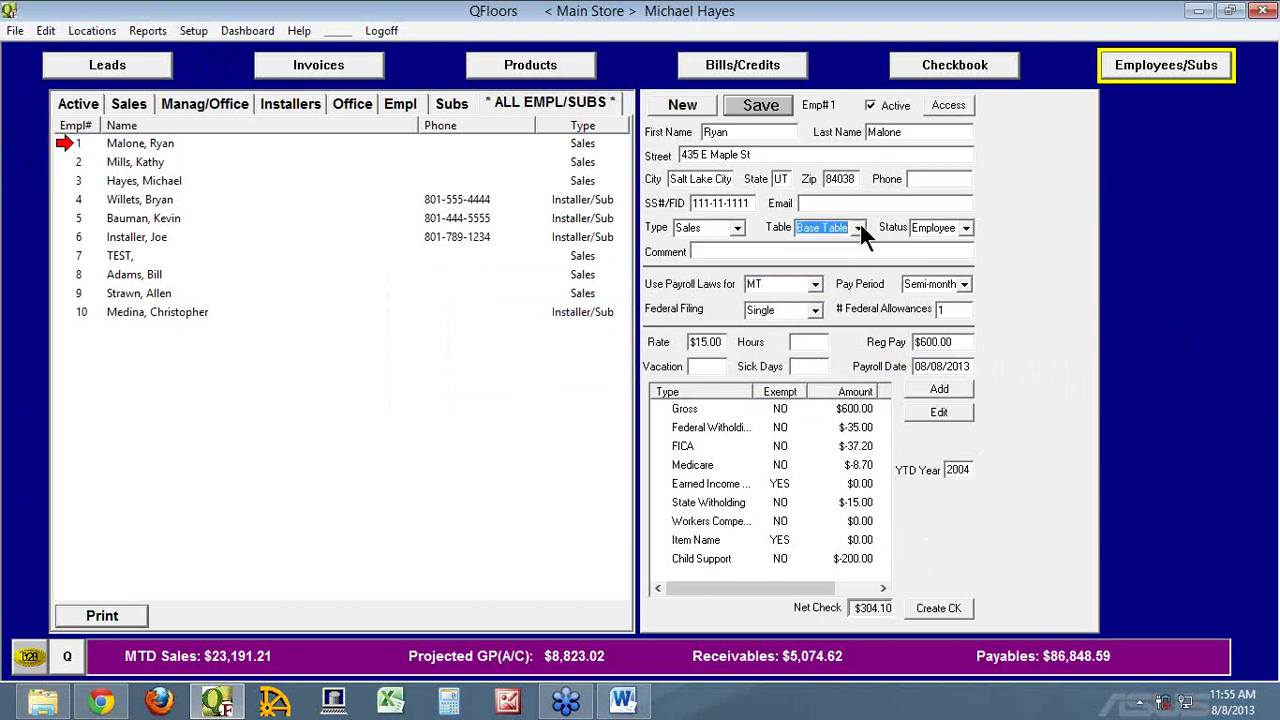
pyautogui.click(86, 310)
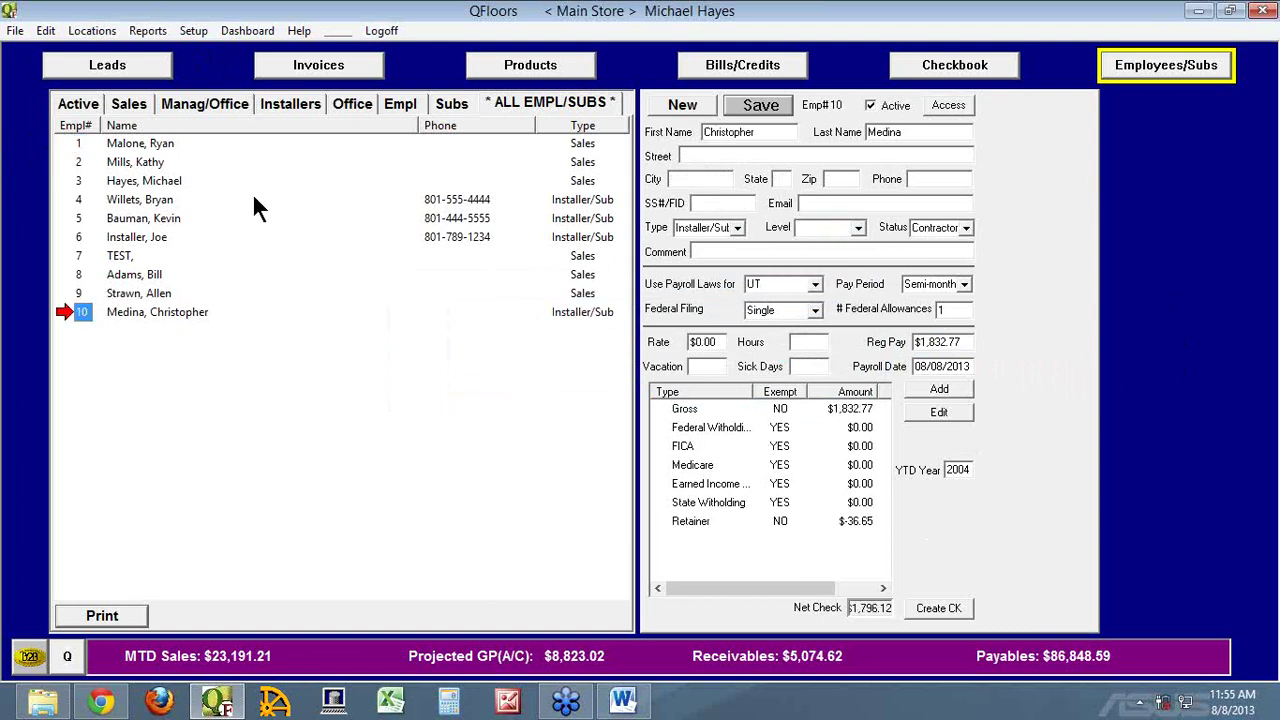
pyautogui.click(80, 142)
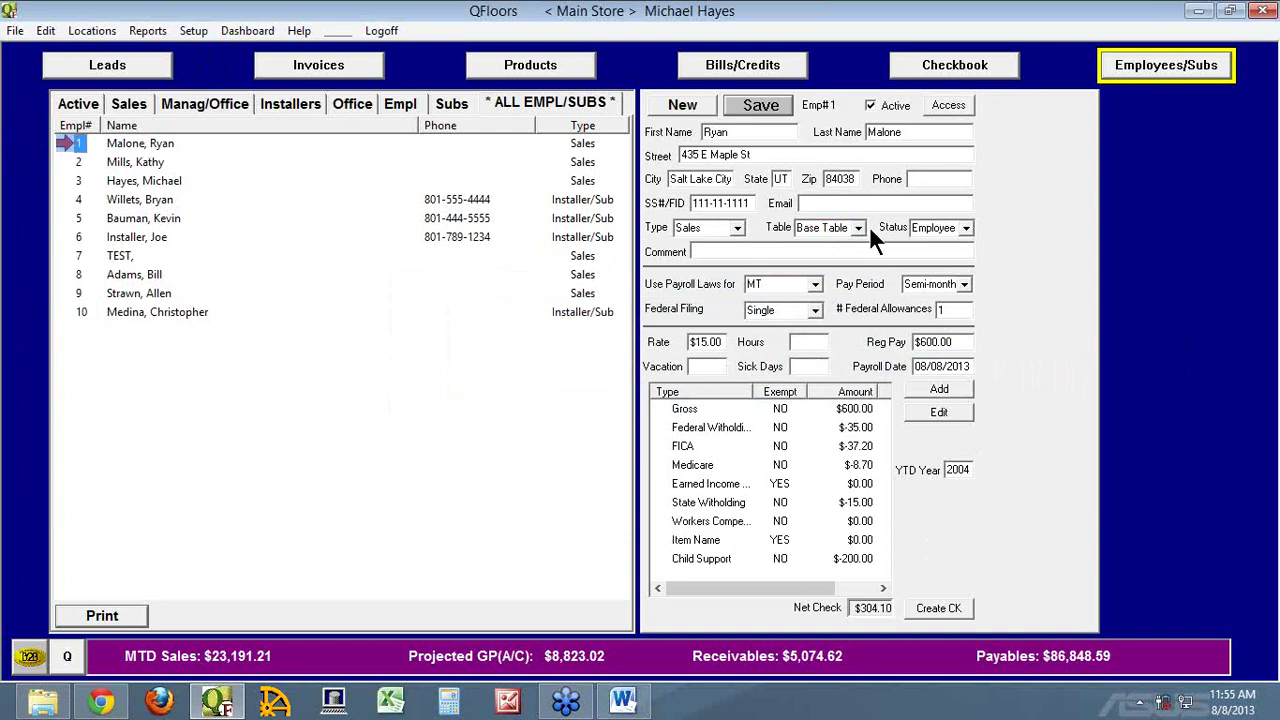
pyautogui.click(180, 32)
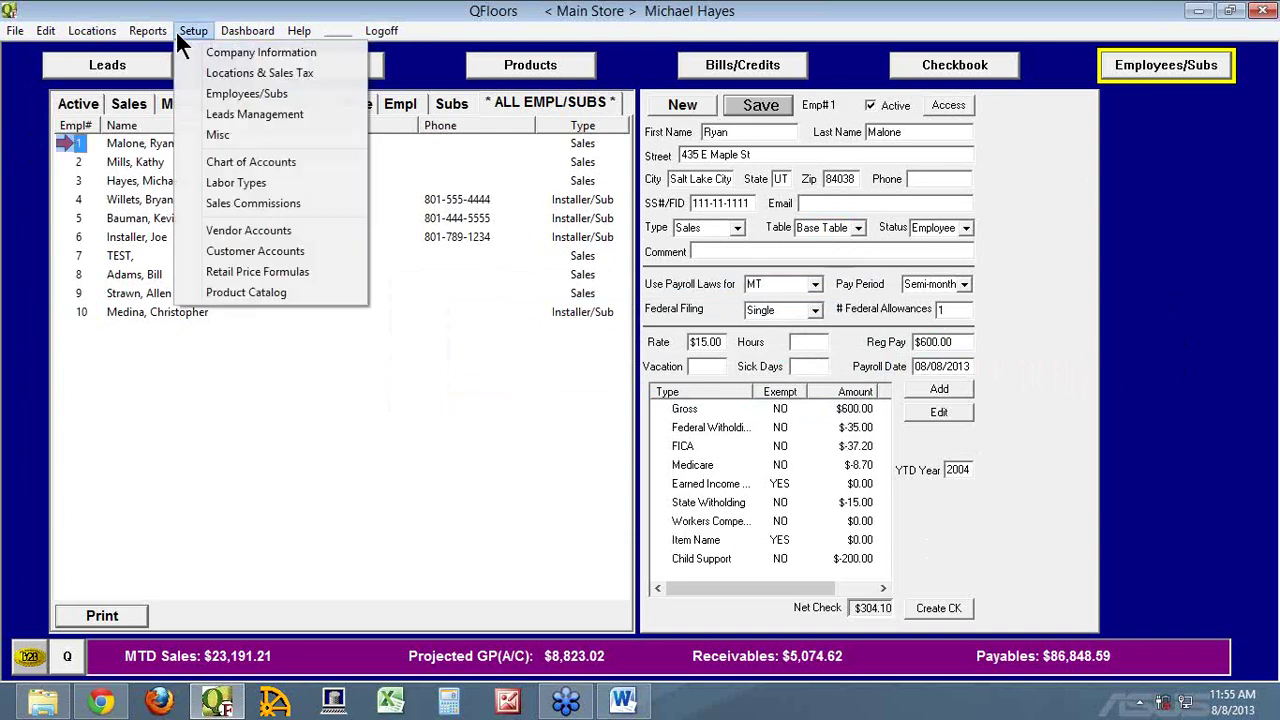
pyautogui.click(241, 203)
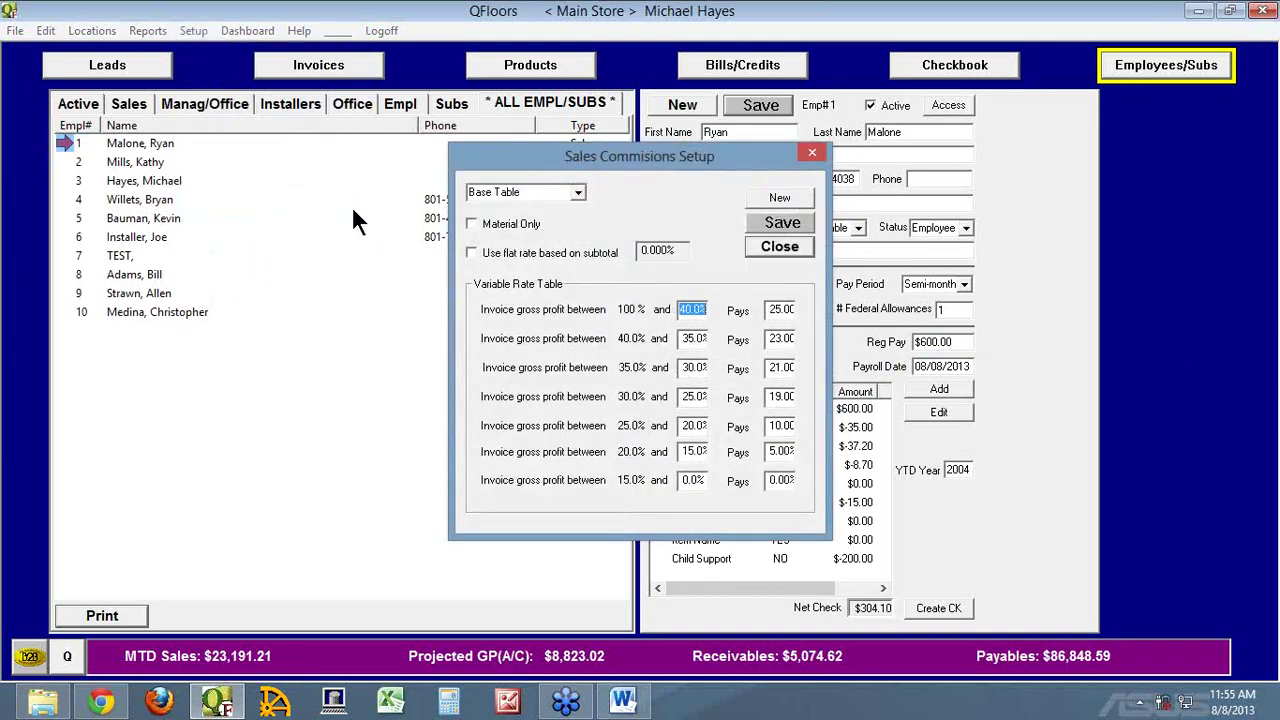
pyautogui.click(578, 193)
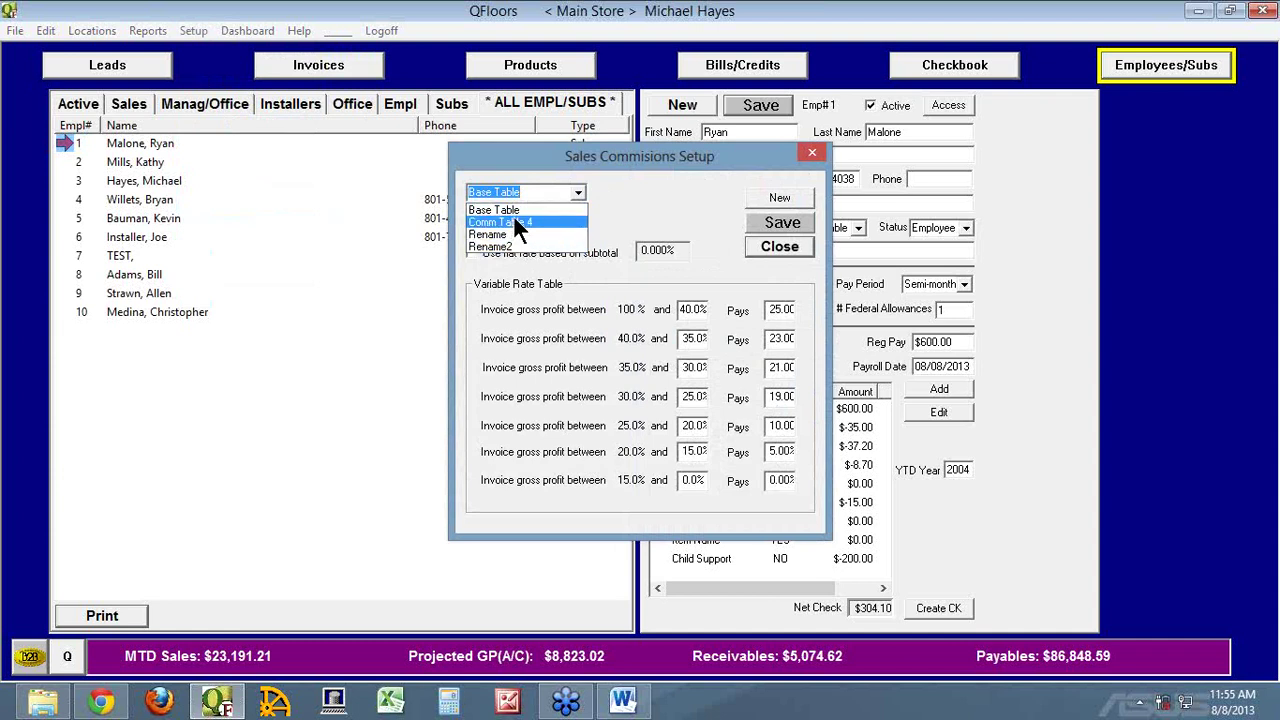
pyautogui.click(609, 200)
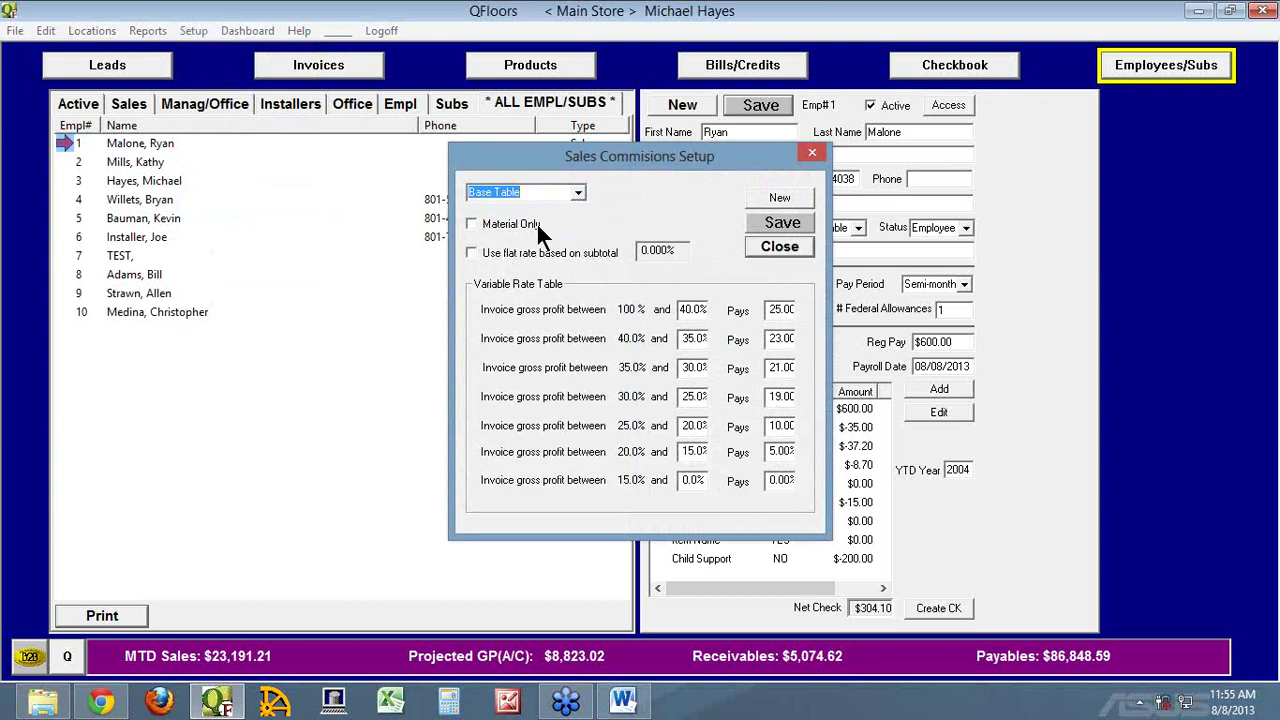
pyautogui.click(578, 191)
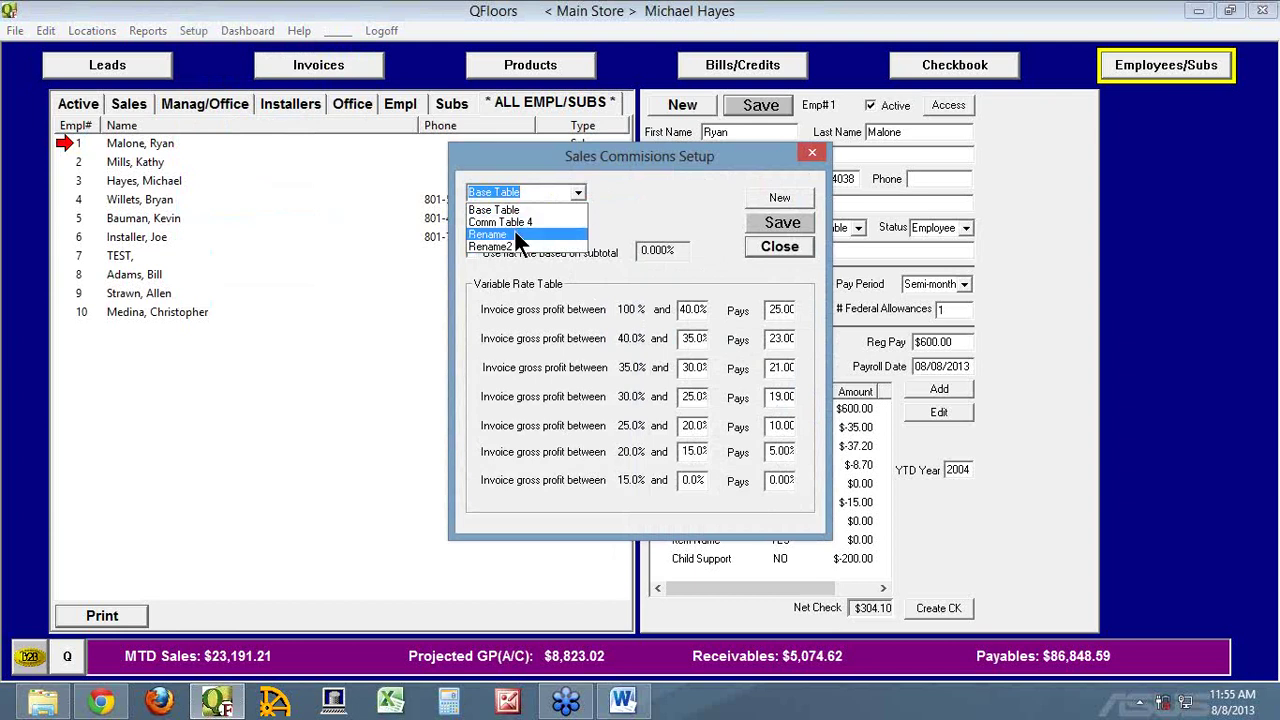
pyautogui.click(641, 225)
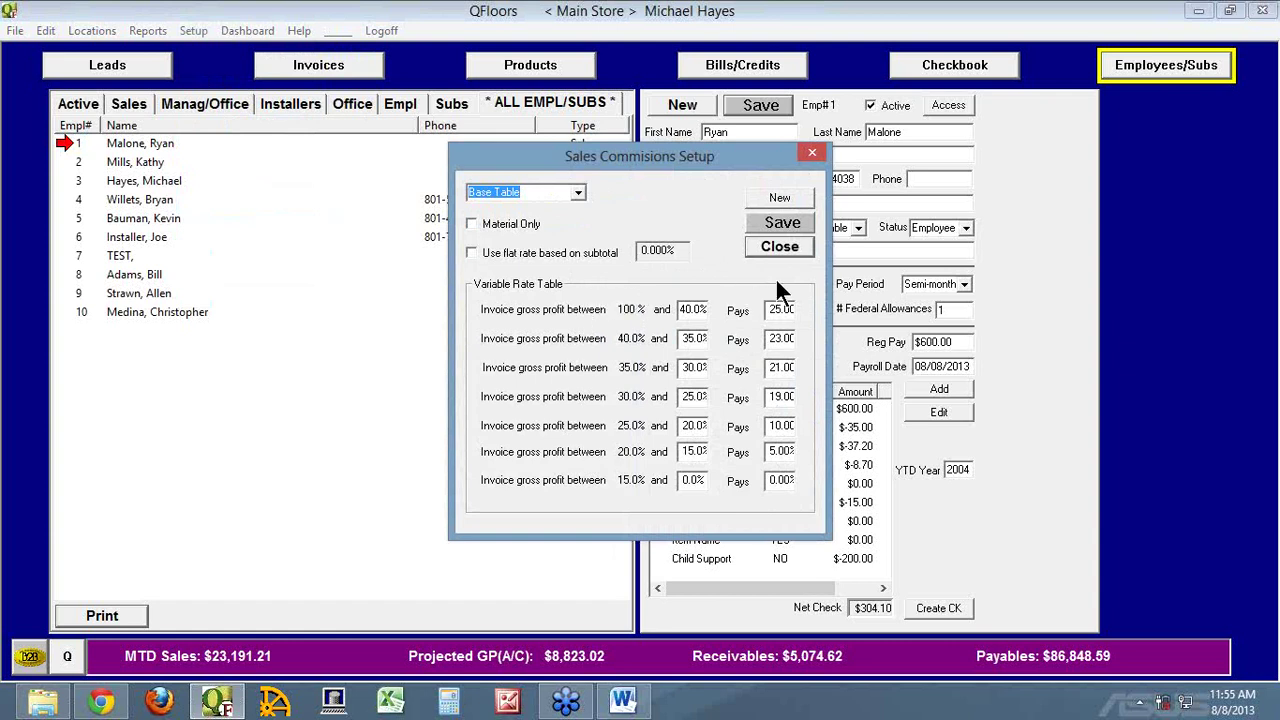
pyautogui.click(766, 244)
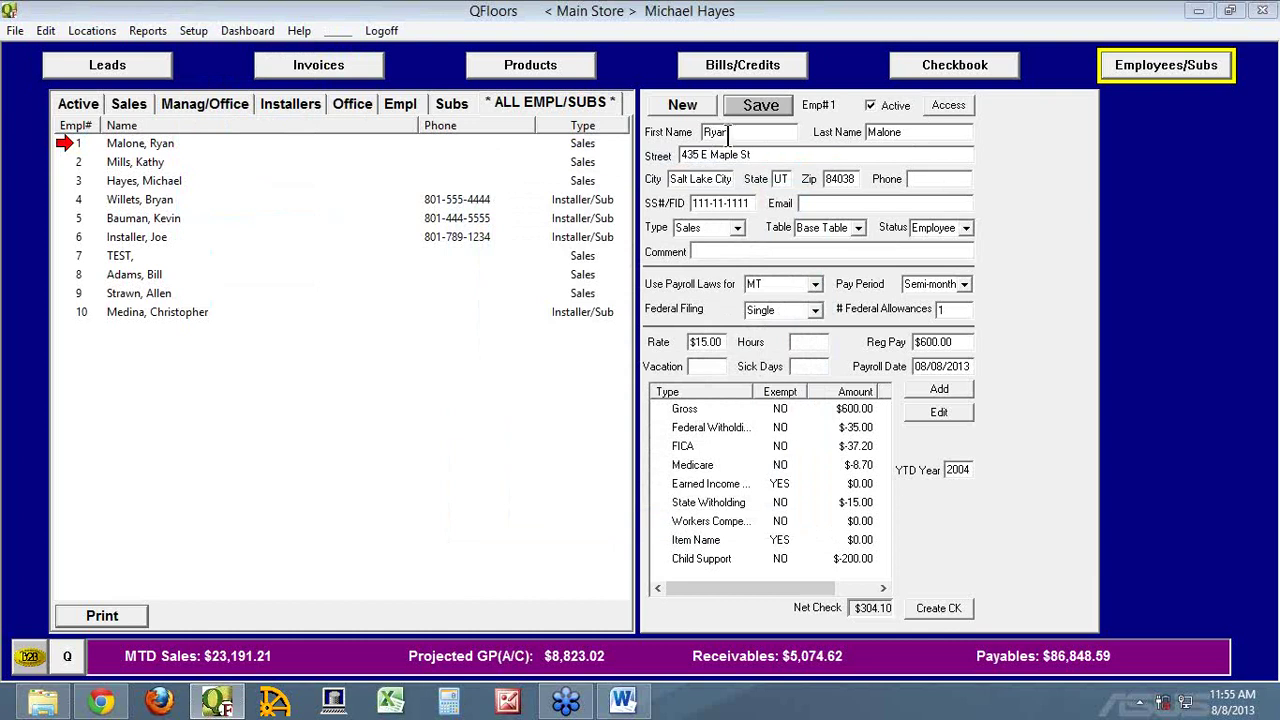
# Keep Base Table as commission table and open employee 10's record, leaving its installer level unassigned
pyautogui.click(858, 227)
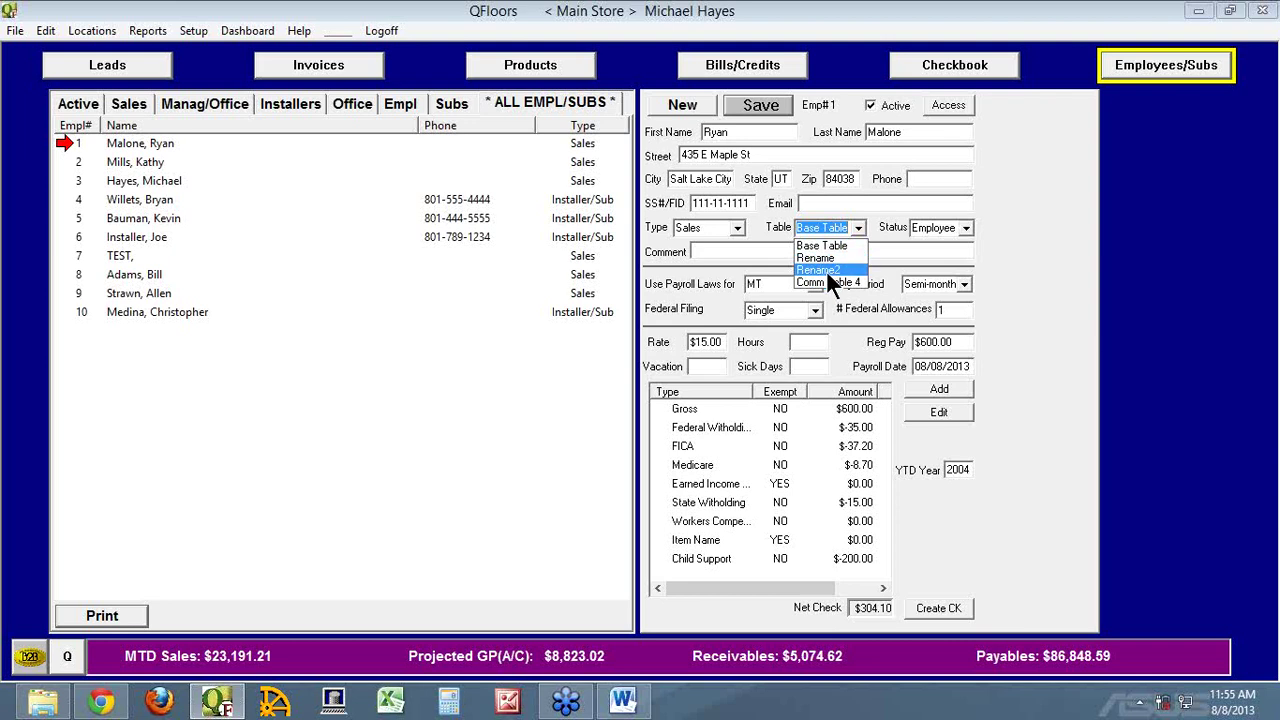
pyautogui.click(1009, 199)
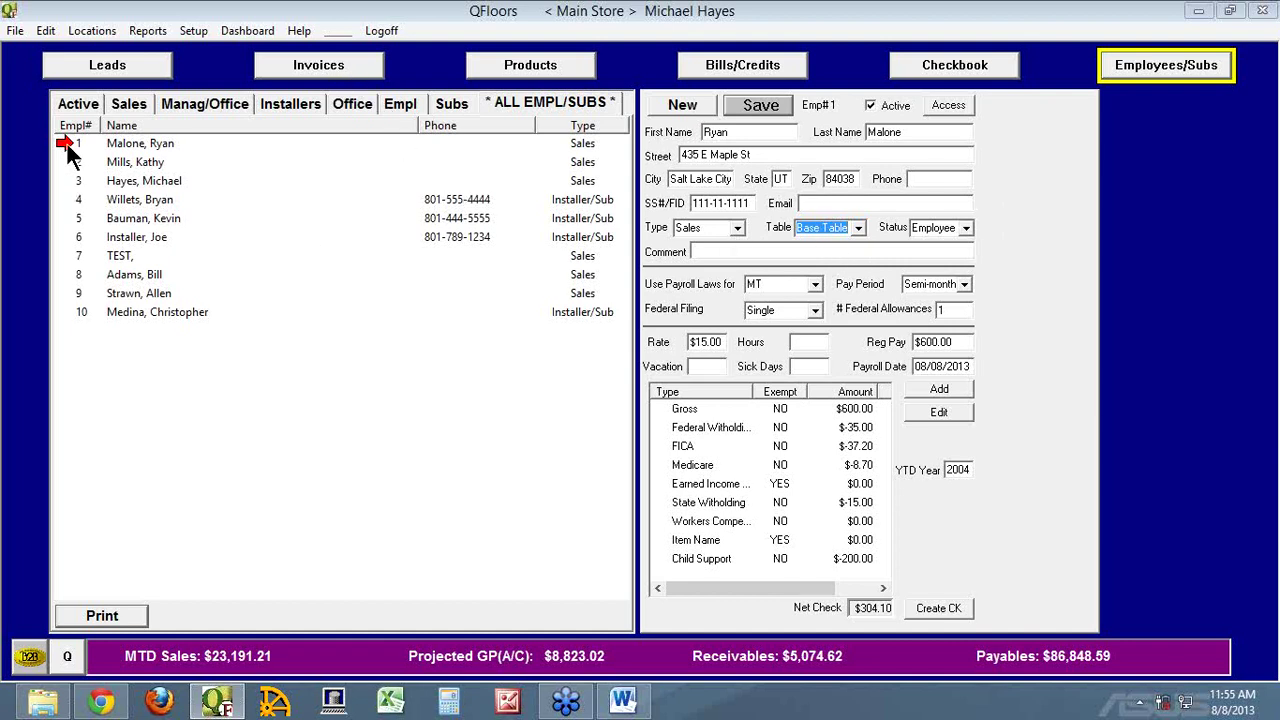
pyautogui.click(81, 313)
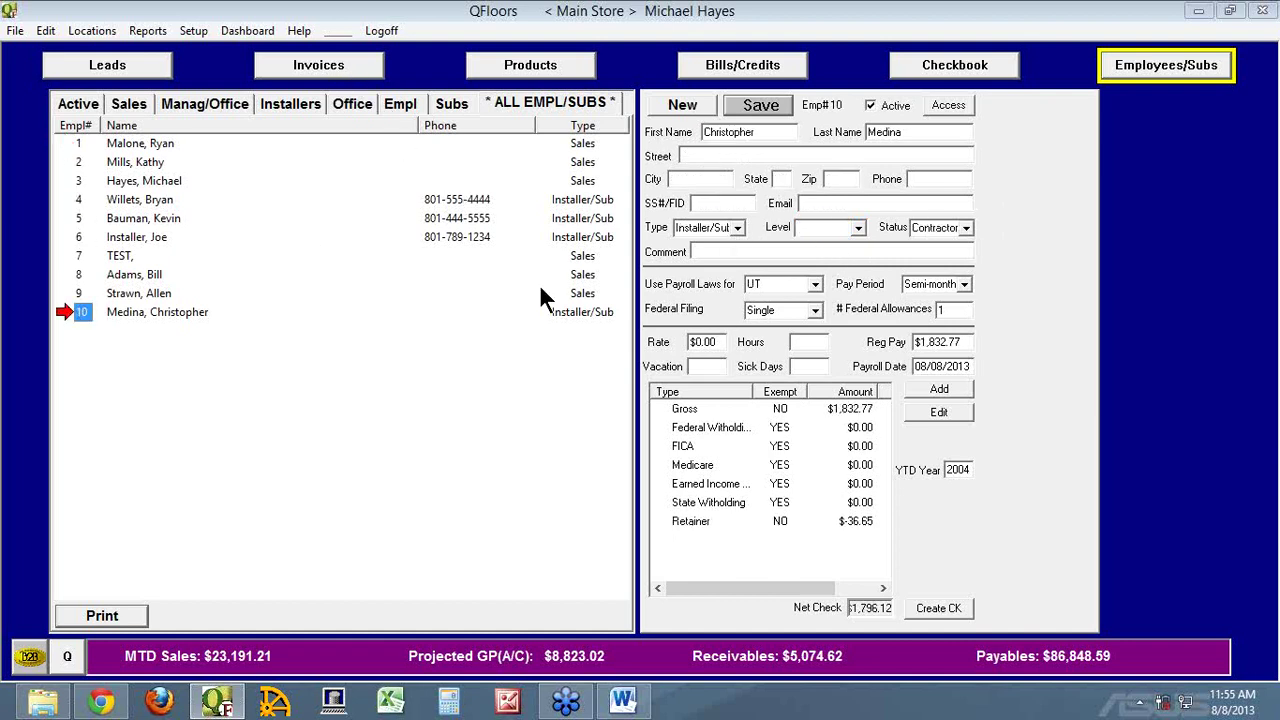
pyautogui.click(858, 229)
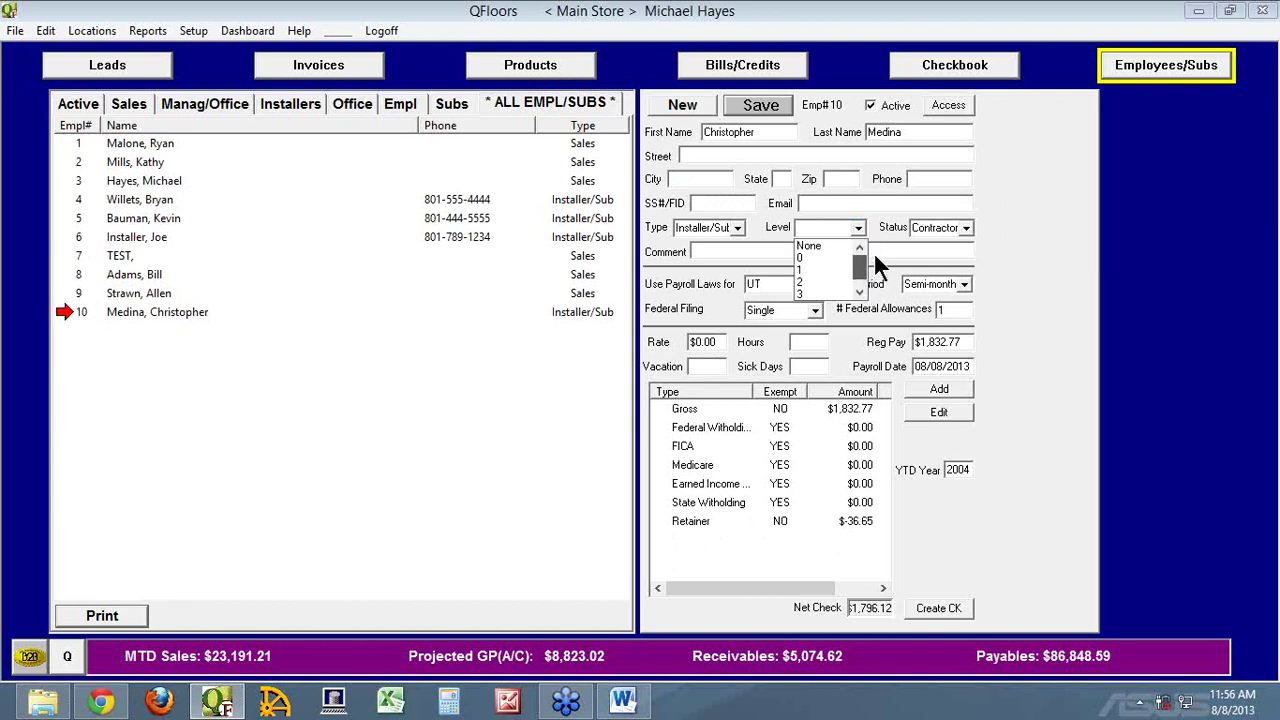
pyautogui.click(1069, 202)
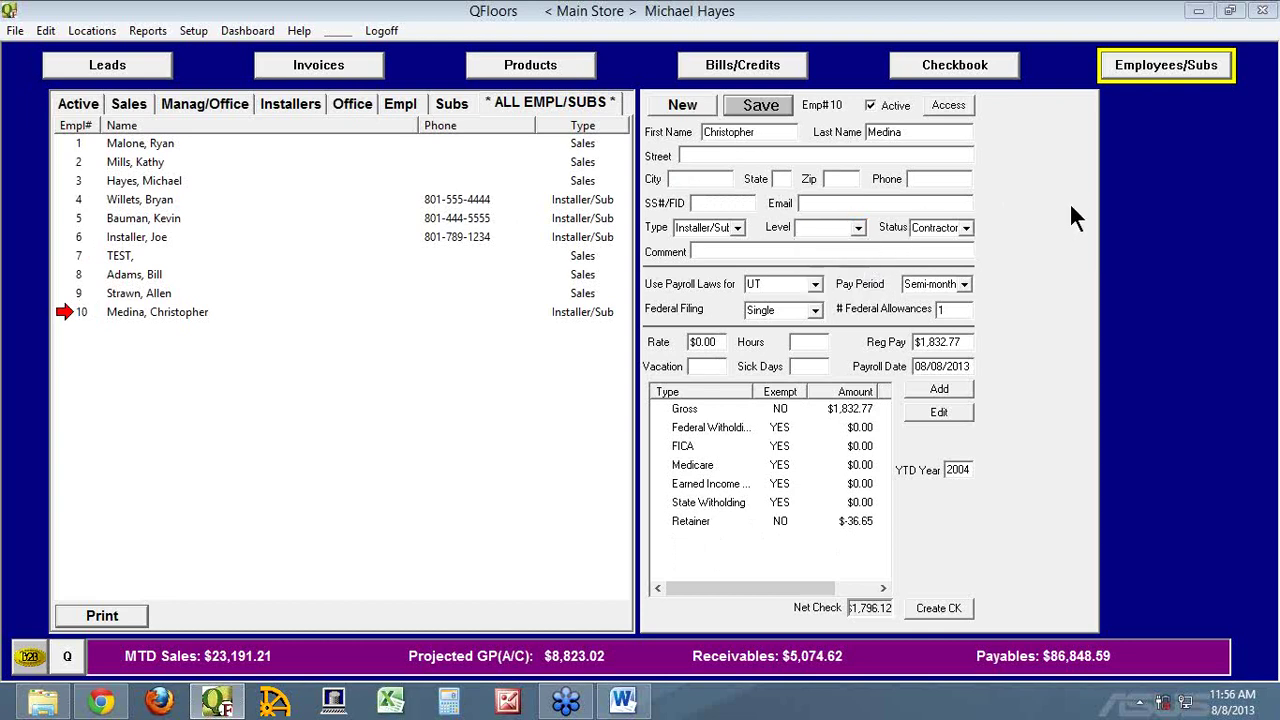
# Review Labor Item Setup rates, e.g. Carpet - Standard $0.35 L0/$0.40 L1, with full labor names, then close
pyautogui.click(195, 31)
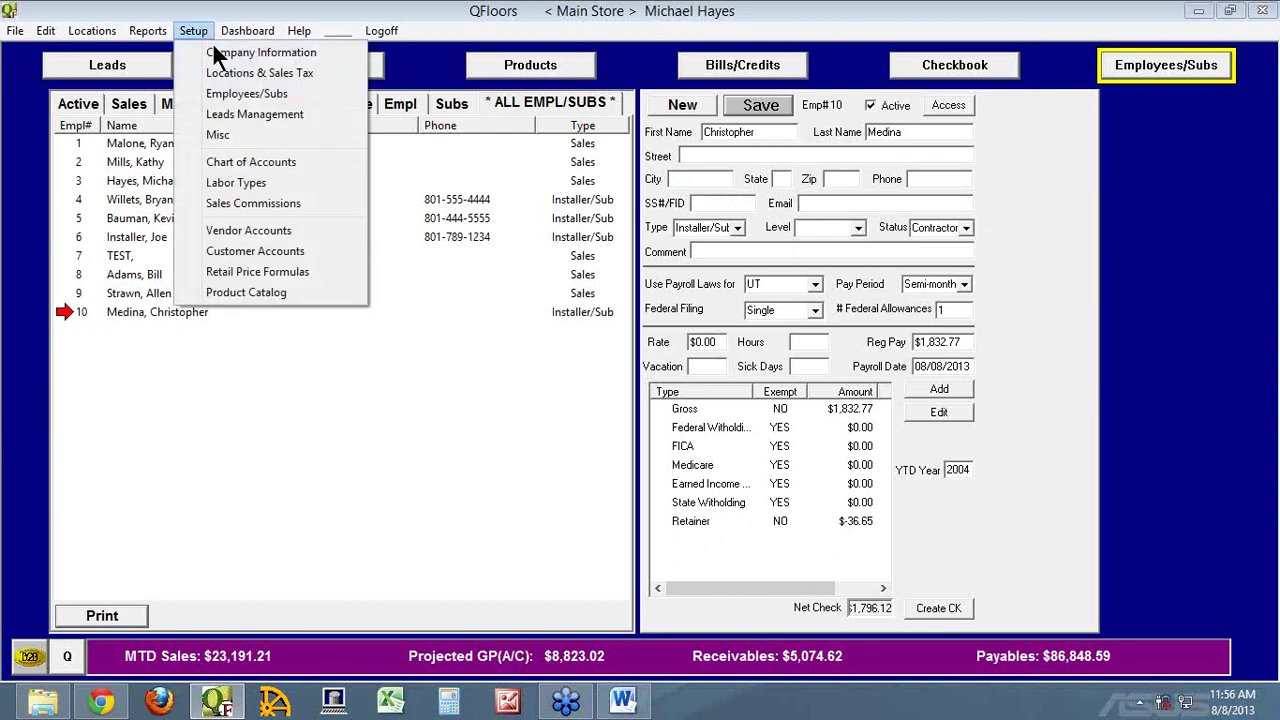
pyautogui.click(238, 185)
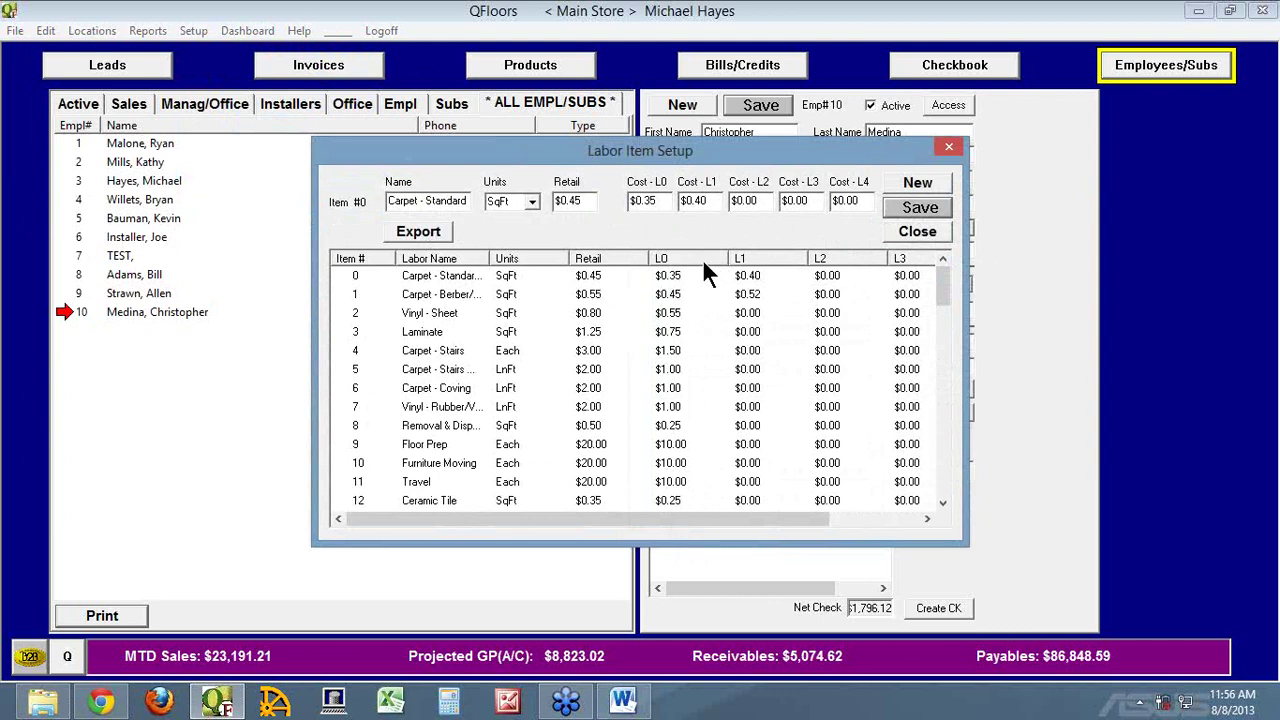
pyautogui.moveTo(749, 518); pyautogui.dragTo(722, 518)
pyautogui.click(356, 278)
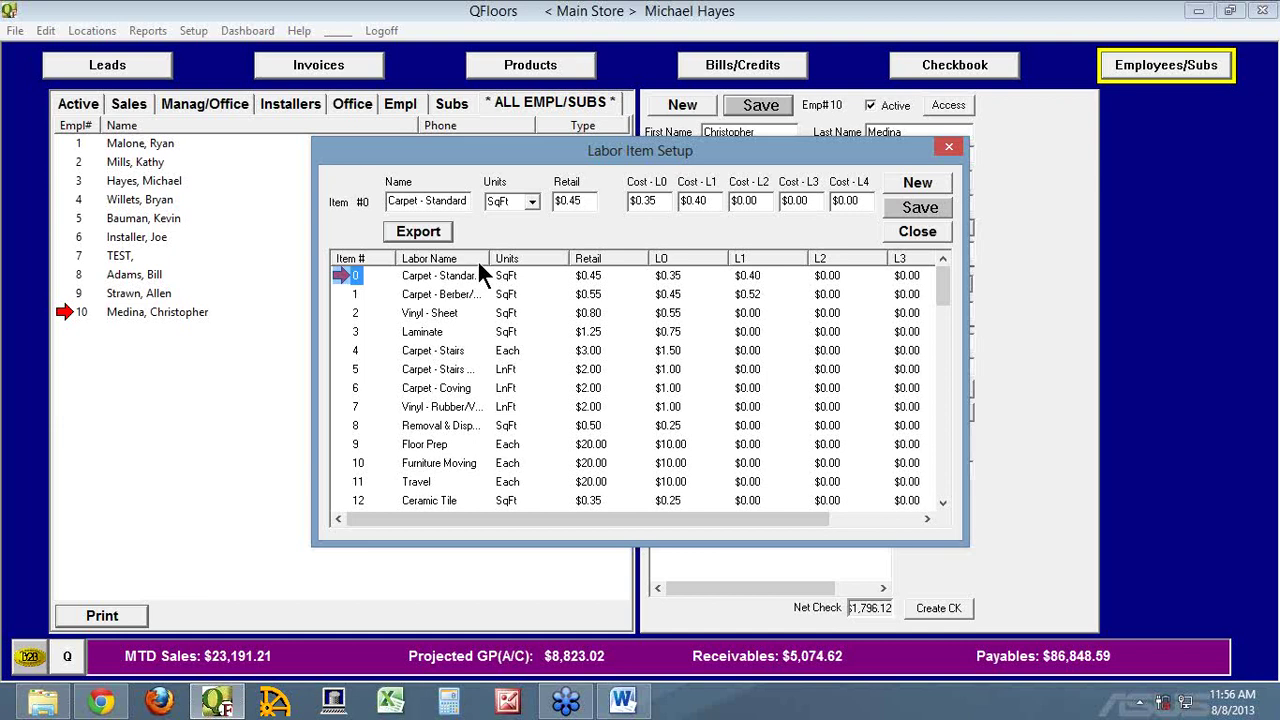
pyautogui.moveTo(489, 259); pyautogui.dragTo(520, 259)
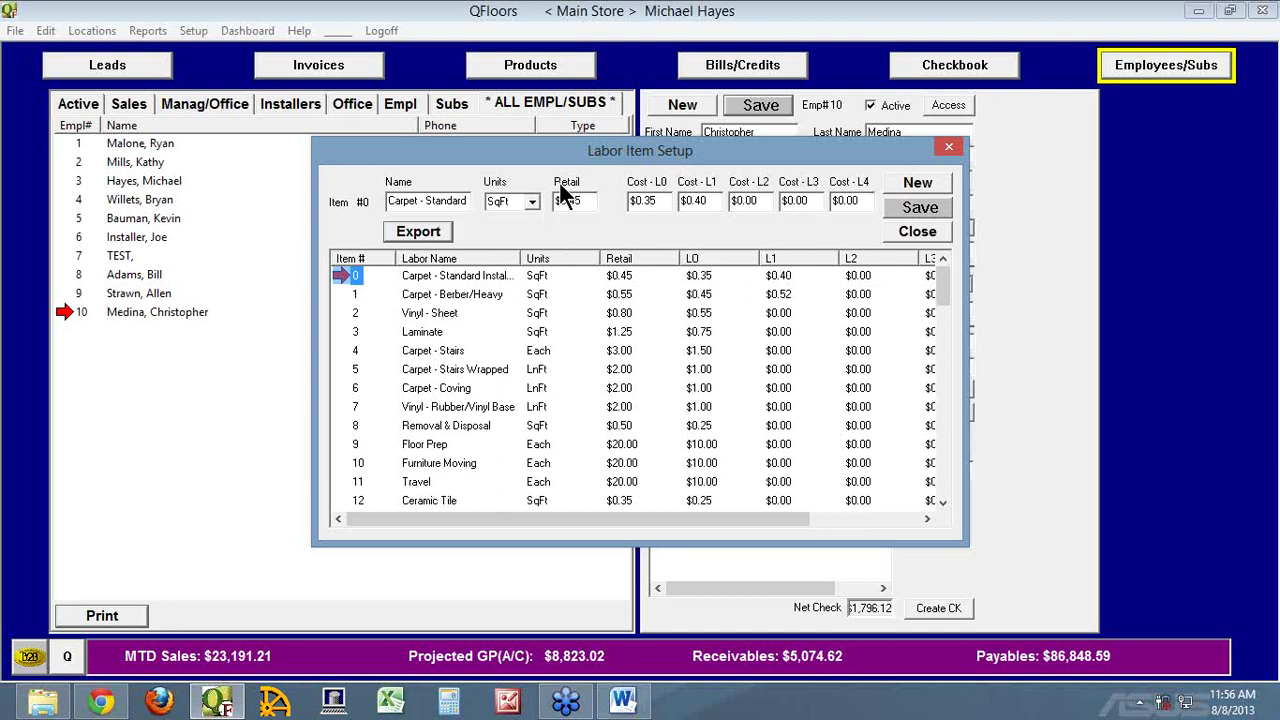
pyautogui.moveTo(591, 151); pyautogui.dragTo(462, 320)
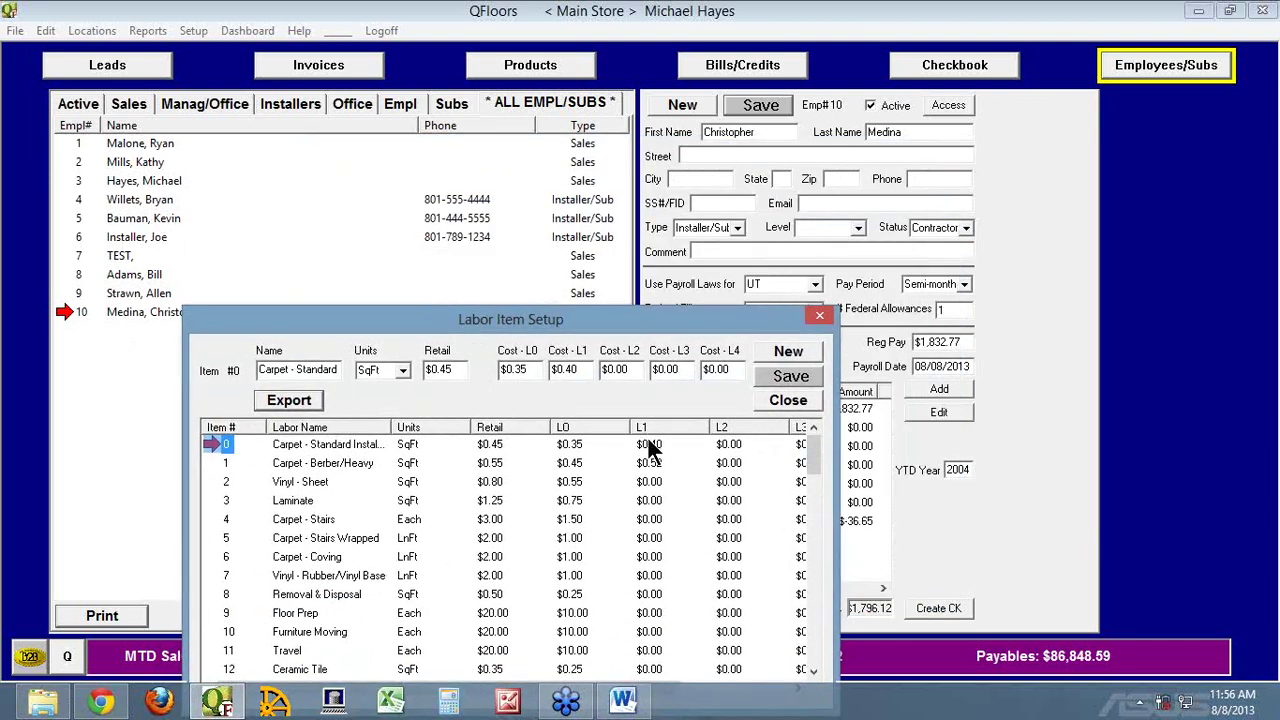
pyautogui.click(788, 400)
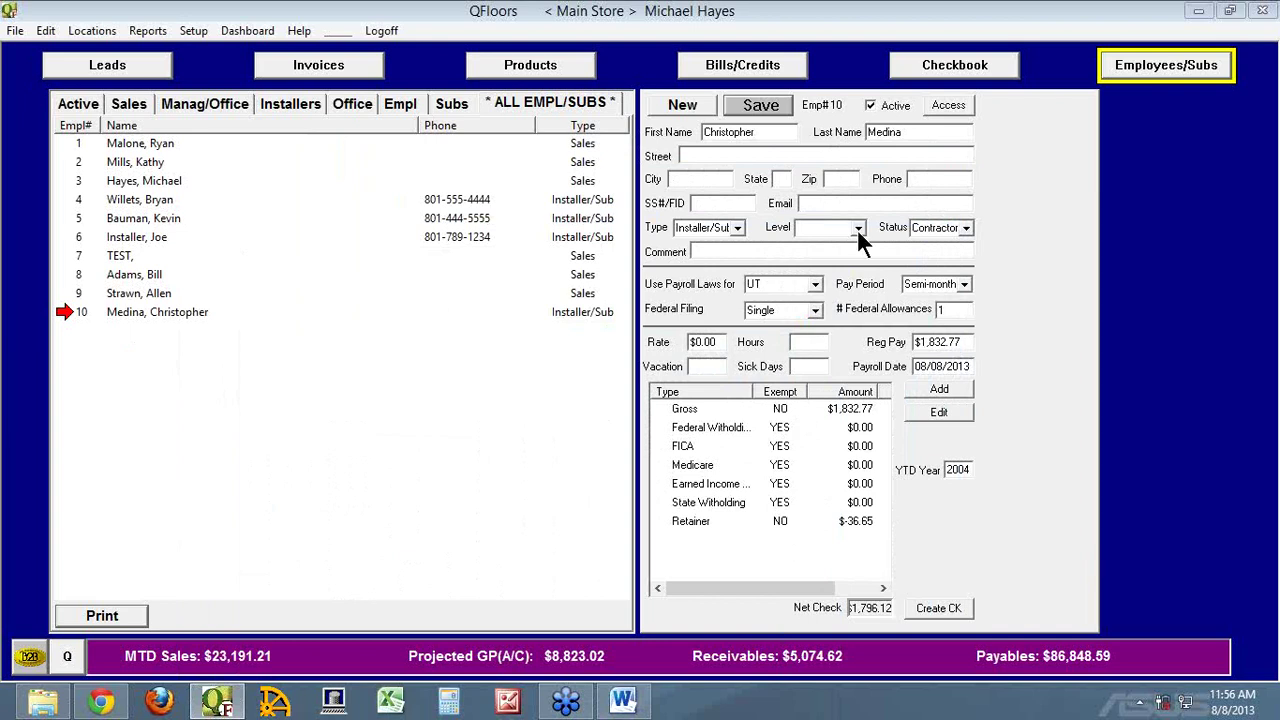
pyautogui.click(857, 229)
pyautogui.click(372, 70)
pyautogui.click(695, 405)
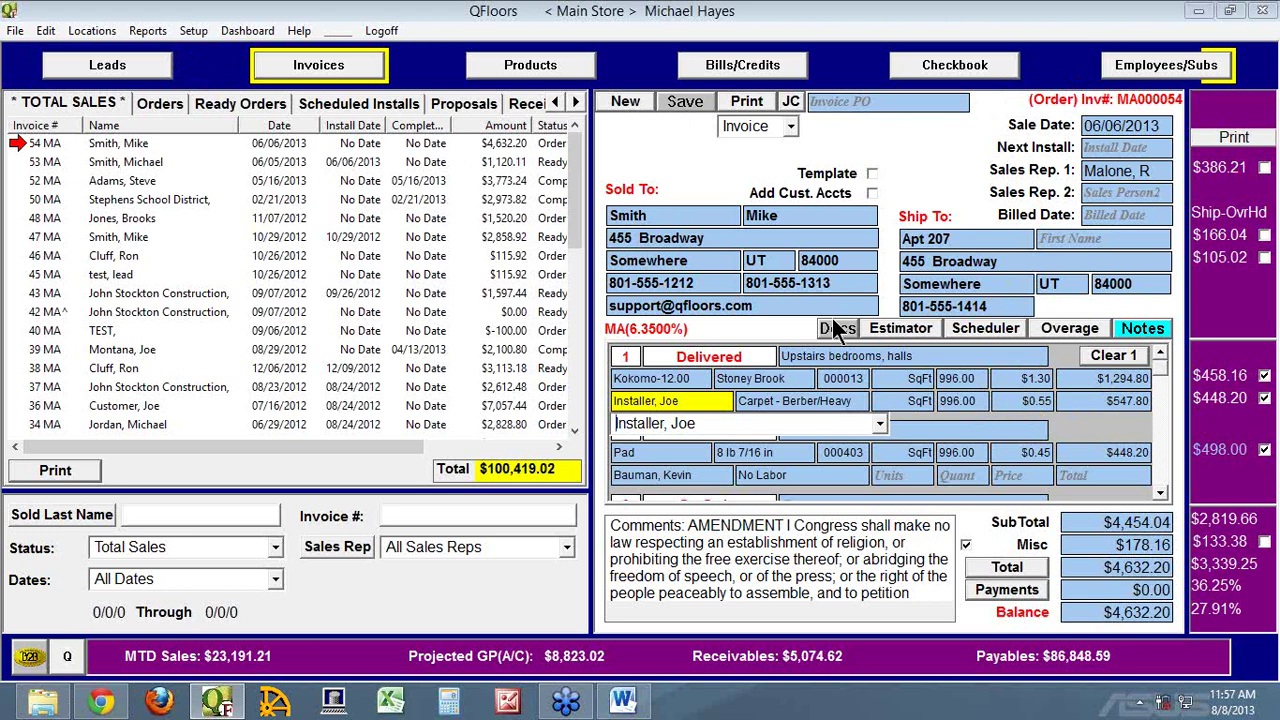
pyautogui.click(1118, 68)
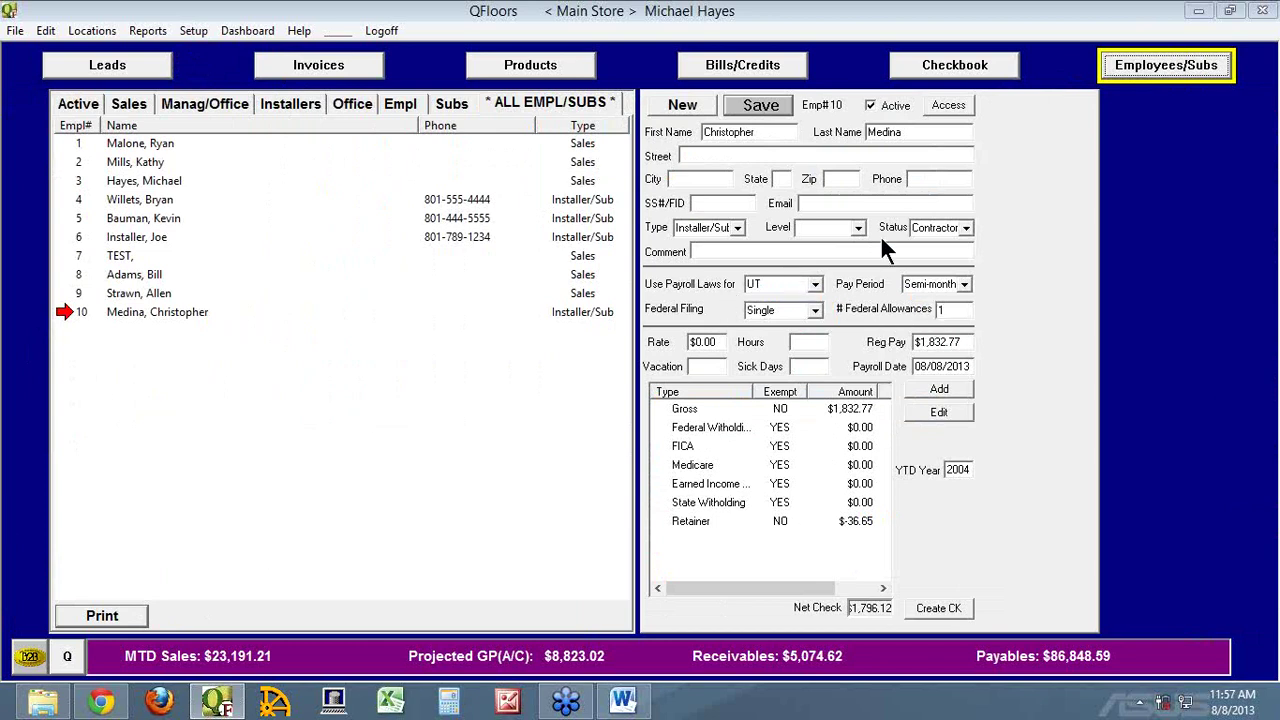
# Change the employee's status from Contractor to Employee and save the record
pyautogui.click(967, 228)
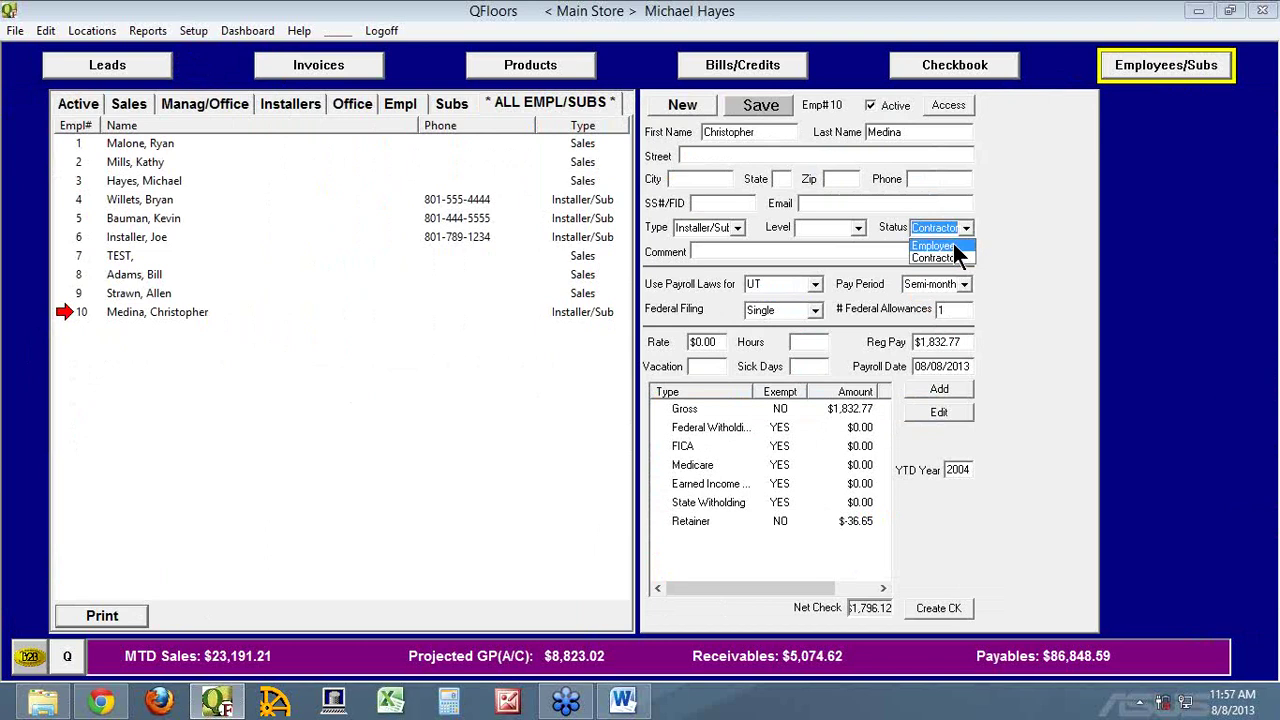
pyautogui.click(940, 246)
pyautogui.click(782, 112)
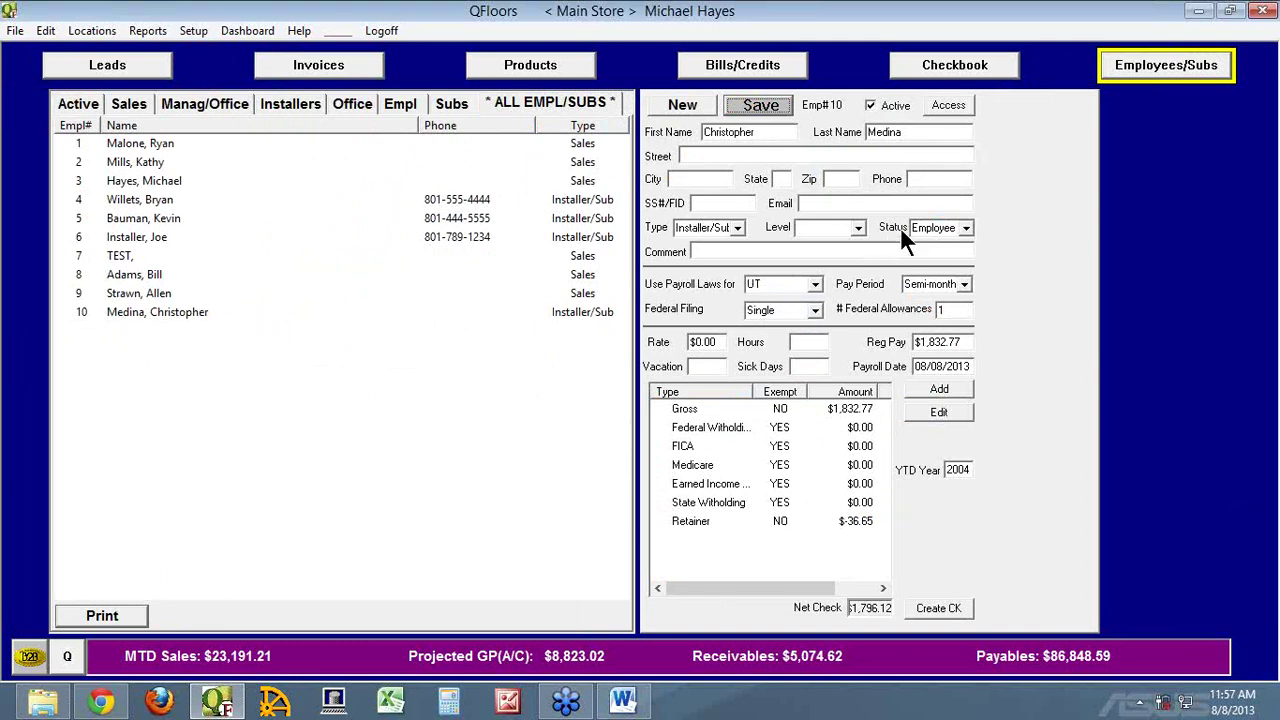
# Try VT, UT, VT again and then WA as the payroll law state
pyautogui.click(815, 284)
pyautogui.click(762, 313)
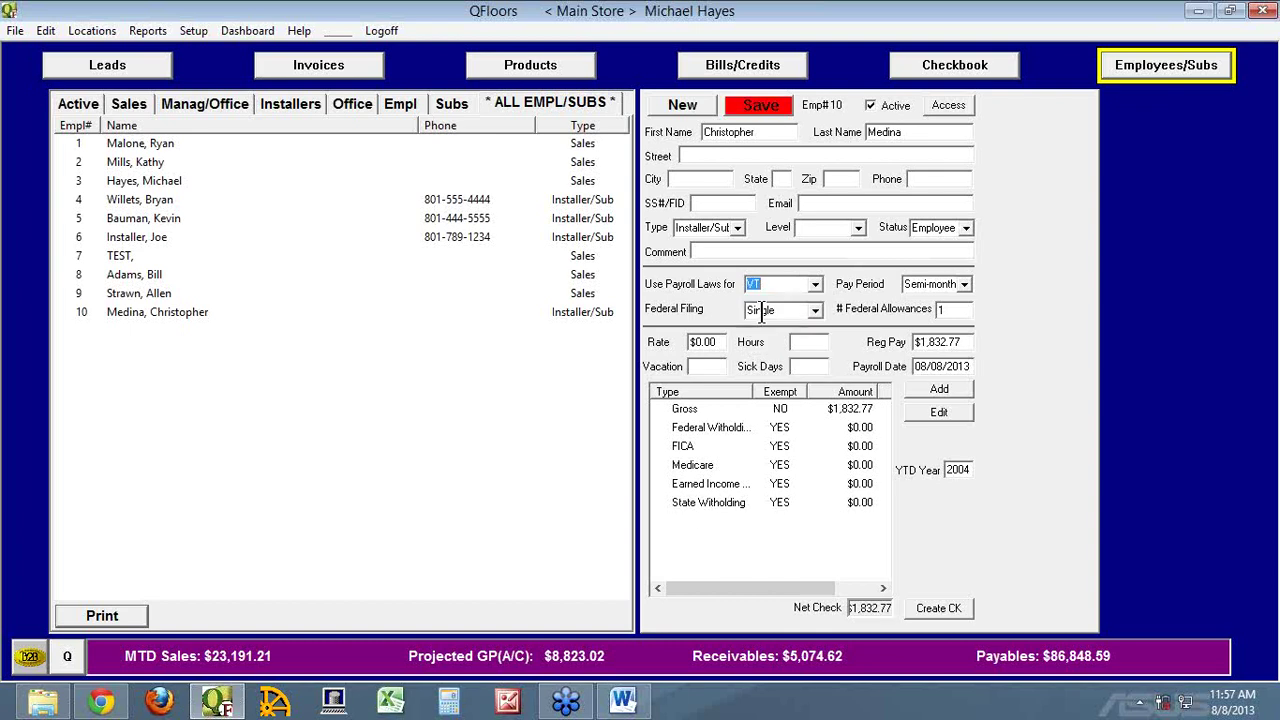
pyautogui.click(816, 283)
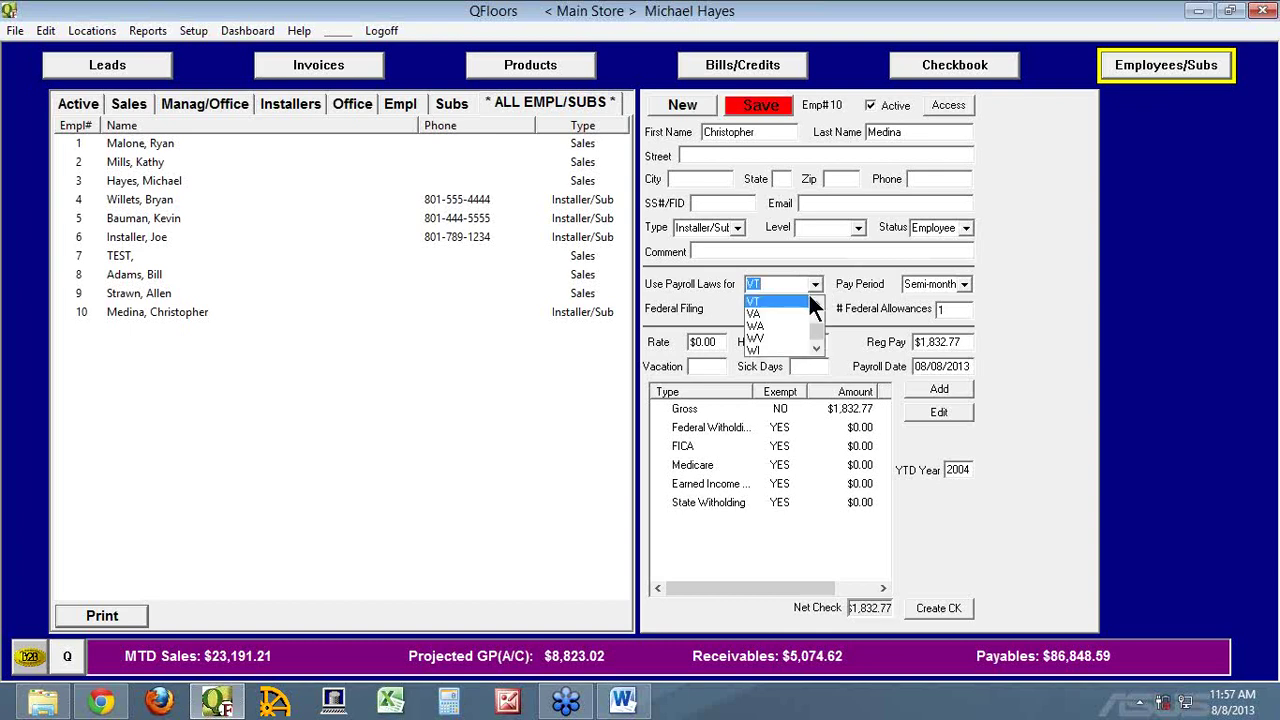
pyautogui.click(765, 301)
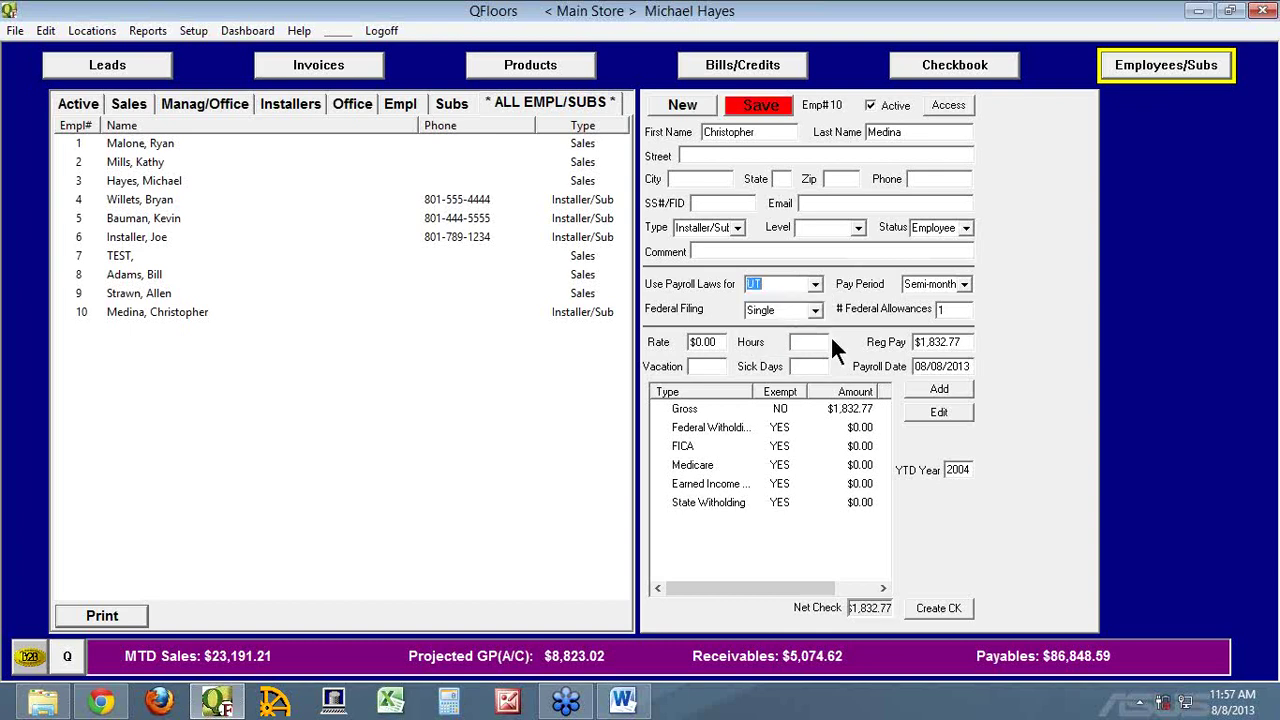
pyautogui.click(816, 283)
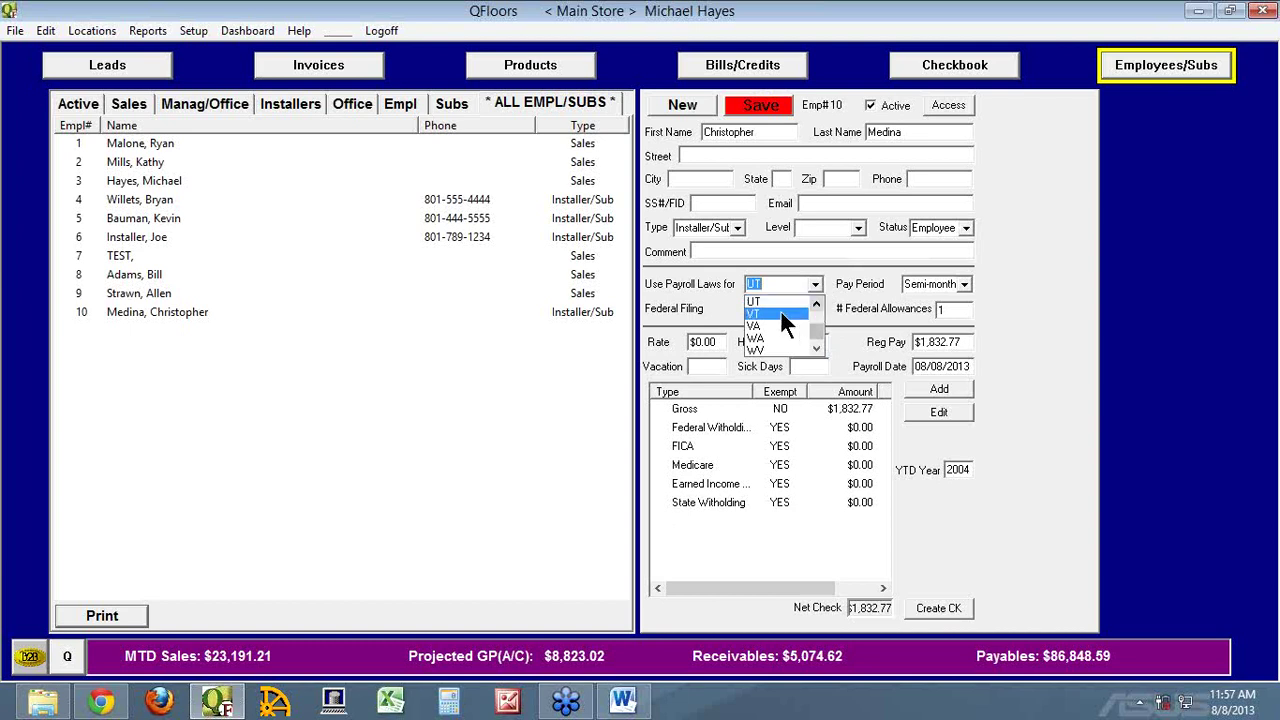
pyautogui.click(780, 313)
pyautogui.press('Tab')
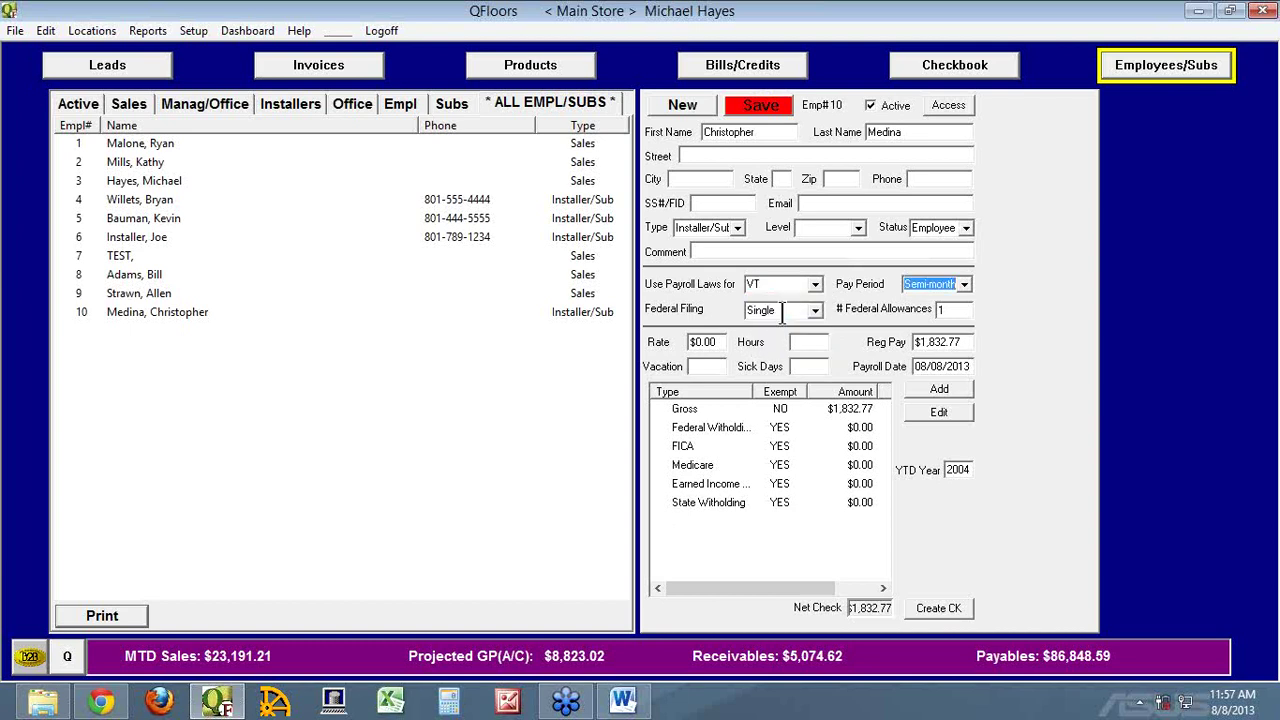
pyautogui.click(816, 284)
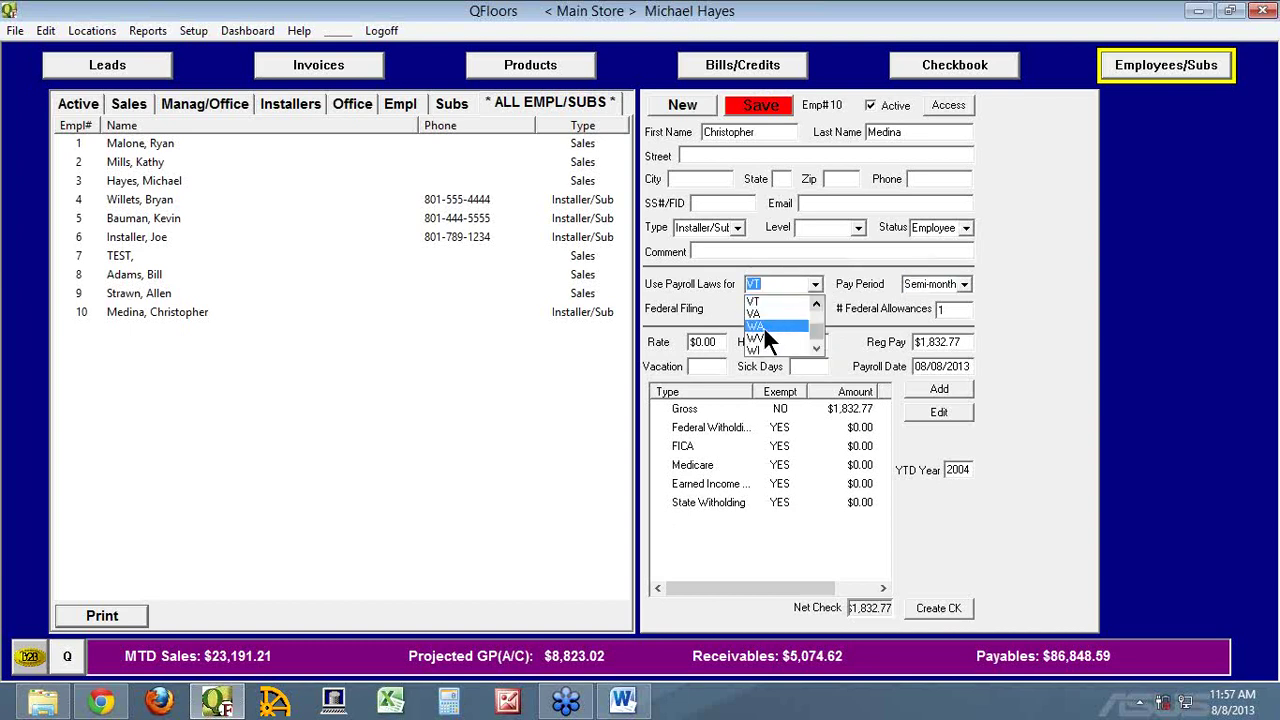
pyautogui.click(764, 325)
pyautogui.press('Tab')
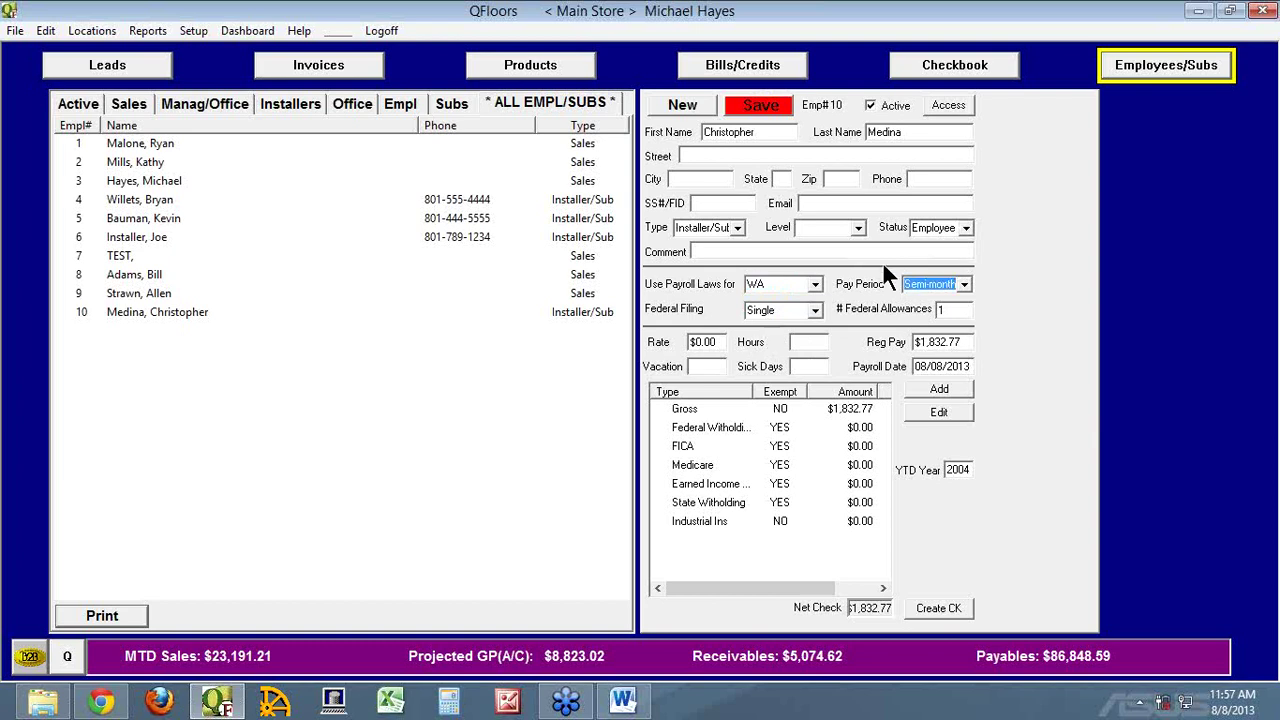
# Keep the type as Installer/Sub and set the payroll laws back to UT
pyautogui.click(737, 227)
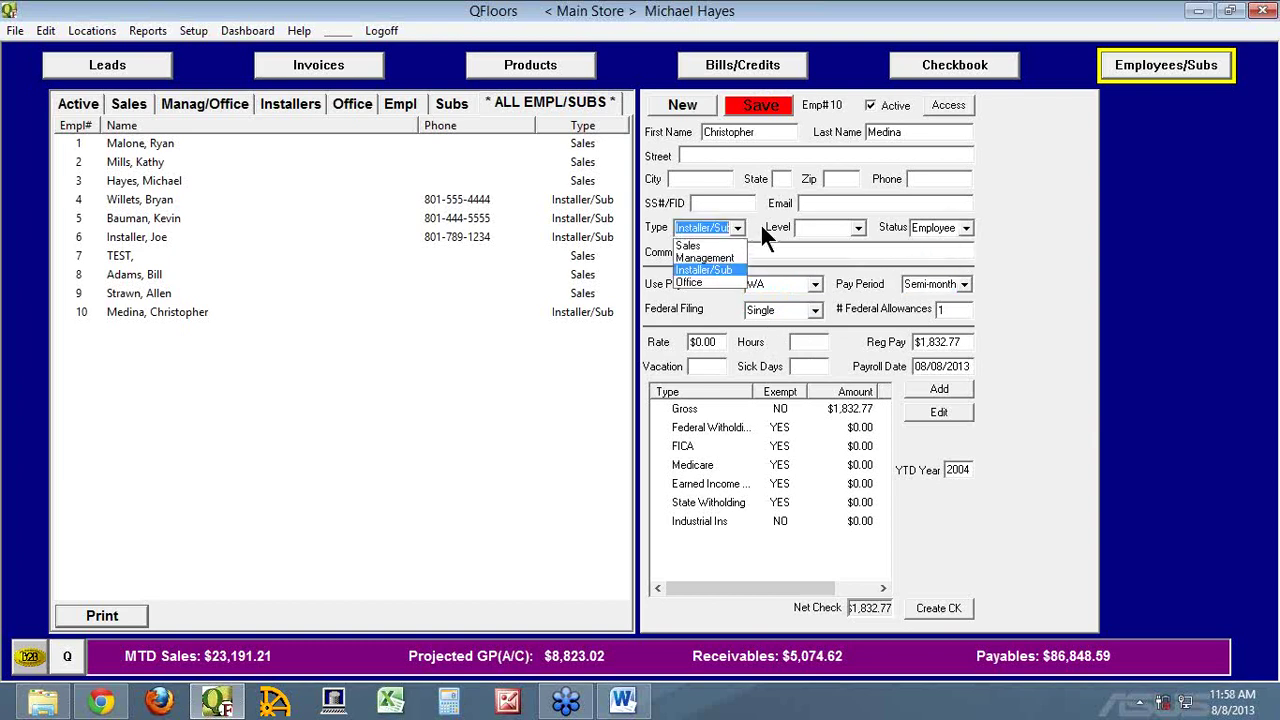
pyautogui.click(758, 224)
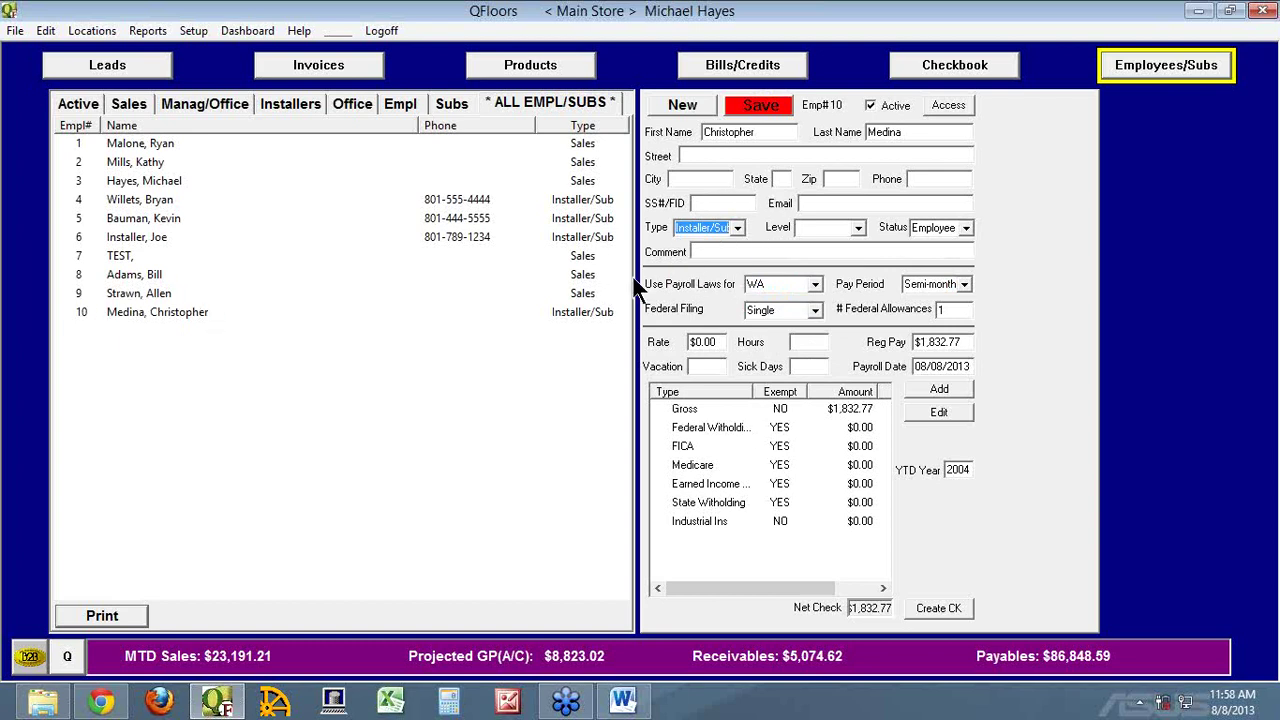
pyautogui.click(786, 283)
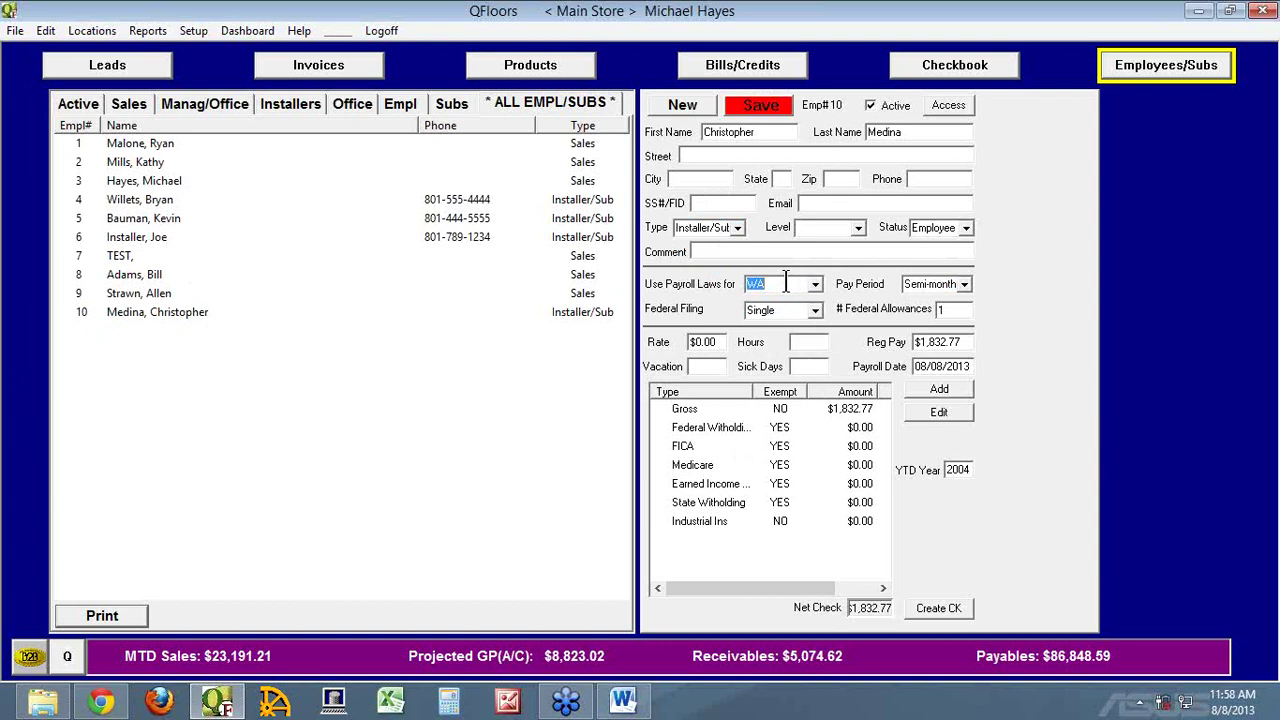
pyautogui.write('UT')
pyautogui.press('Tab')
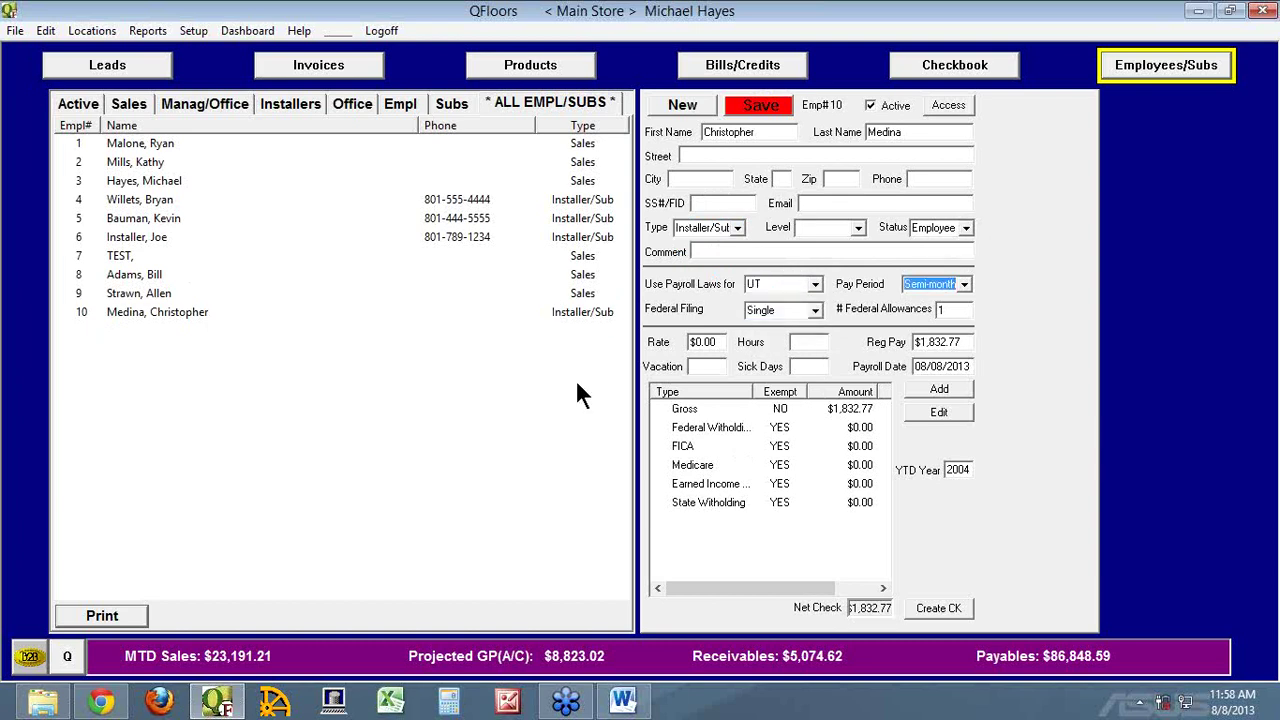
# Clear the Exempt setting on the federal withholding and FICA rows
pyautogui.doubleClick(683, 437)
pyautogui.click(636, 319)
pyautogui.click(838, 349)
pyautogui.doubleClick(672, 447)
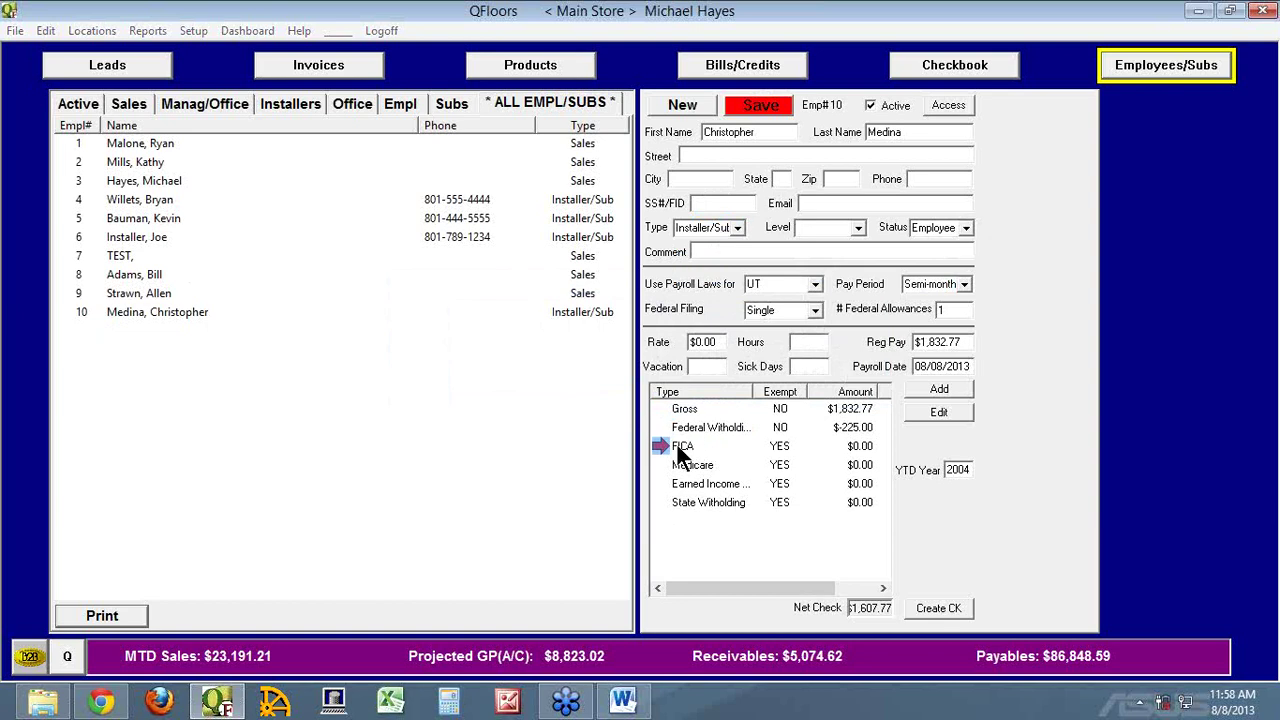
pyautogui.click(664, 323)
pyautogui.click(838, 322)
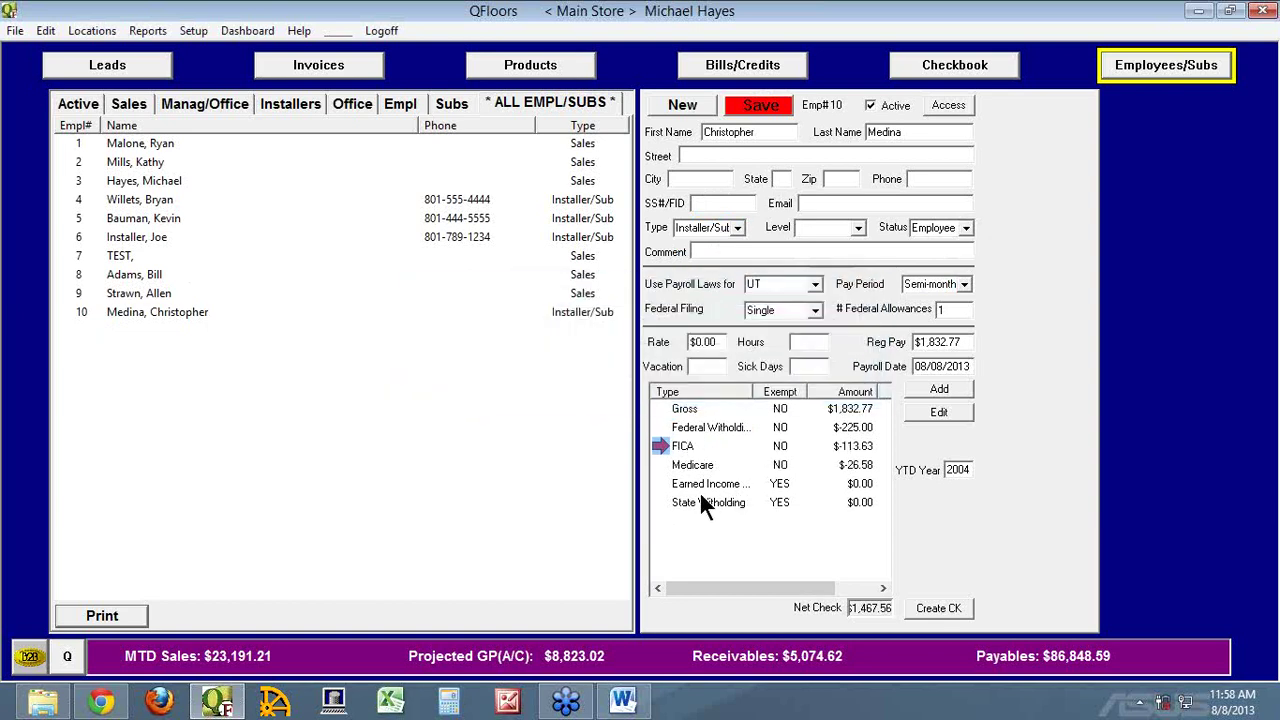
# Review the Medicare and earned income credit settings, leaving No EIC unchanged
pyautogui.doubleClick(692, 465)
pyautogui.click(852, 344)
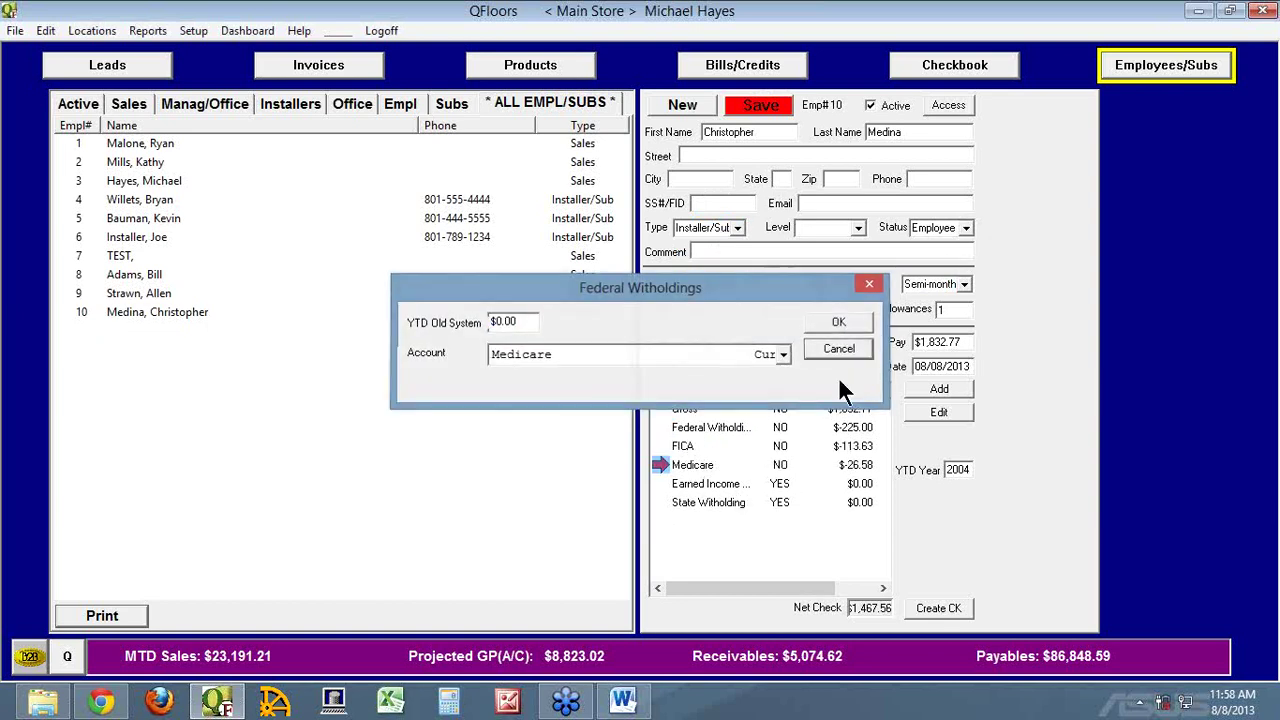
pyautogui.doubleClick(671, 481)
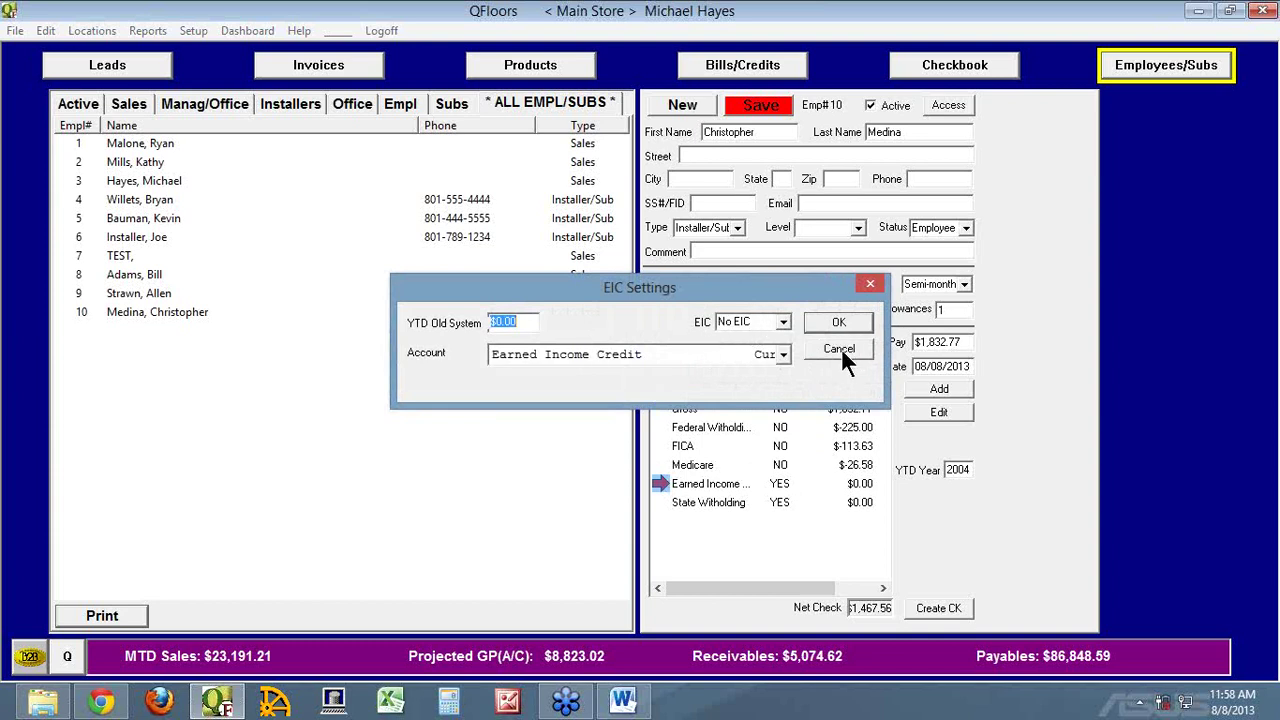
pyautogui.click(840, 347)
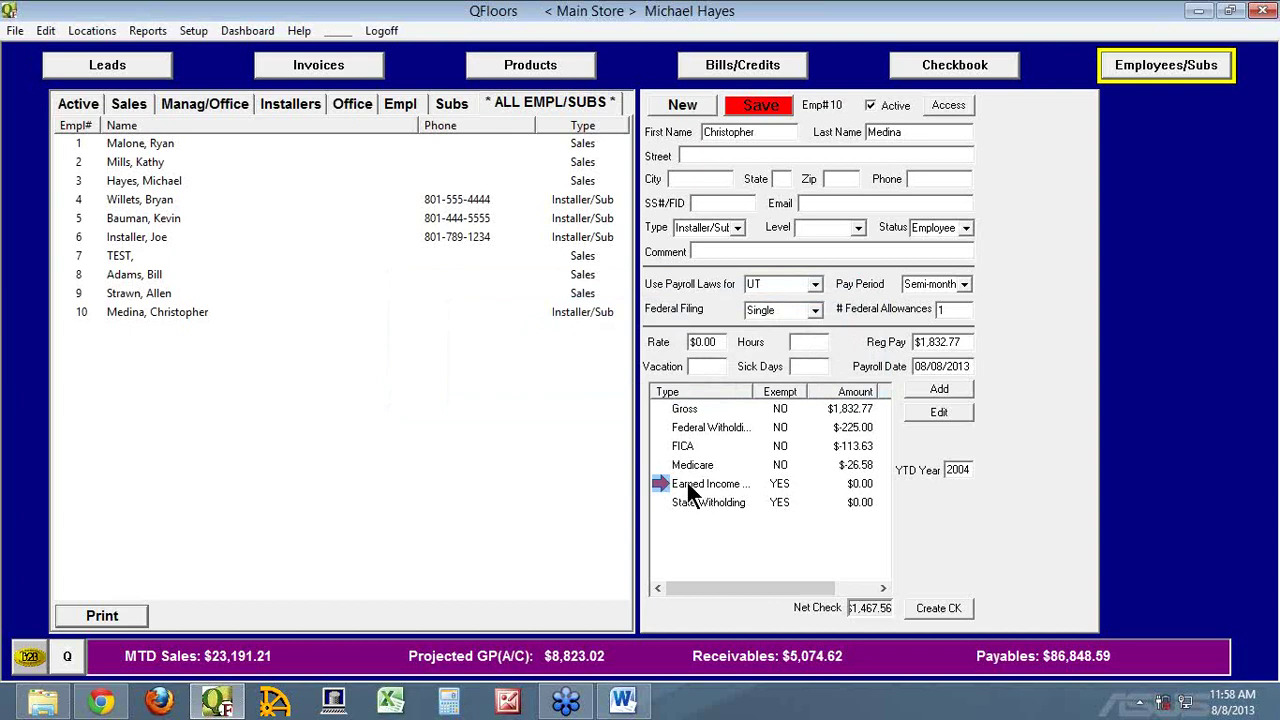
pyautogui.click(689, 484)
pyautogui.doubleClick(692, 486)
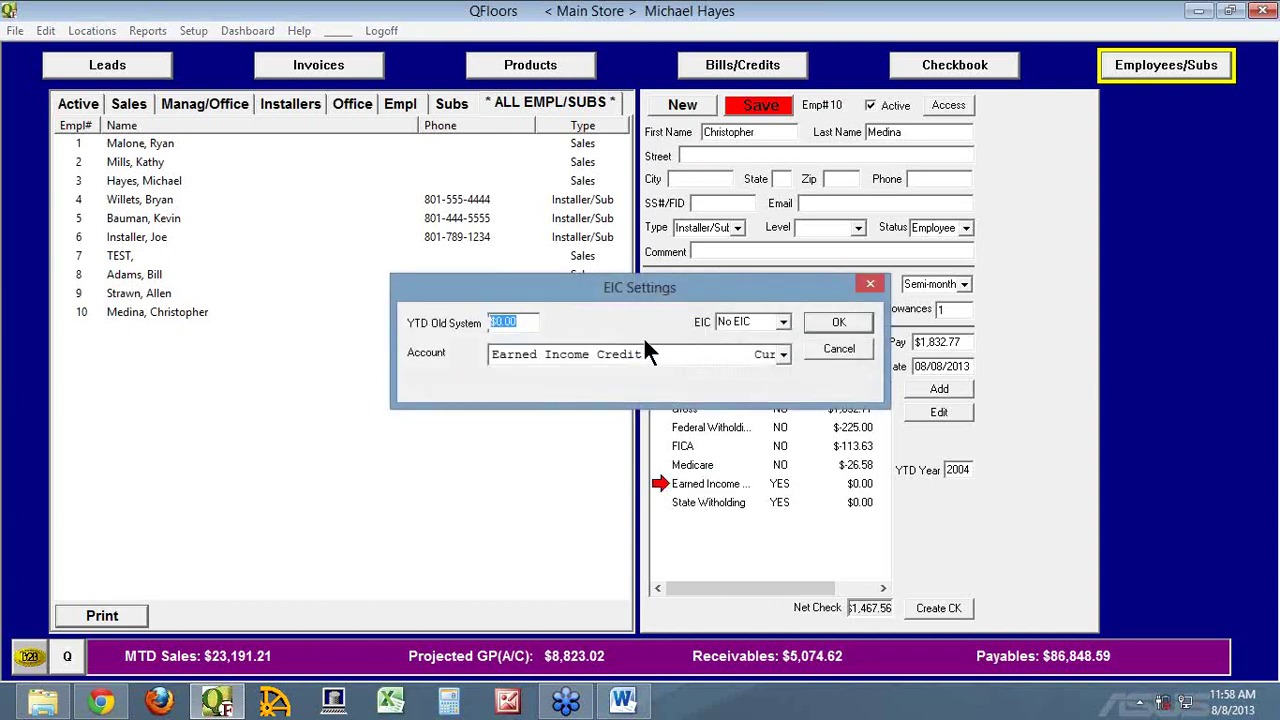
pyautogui.click(783, 321)
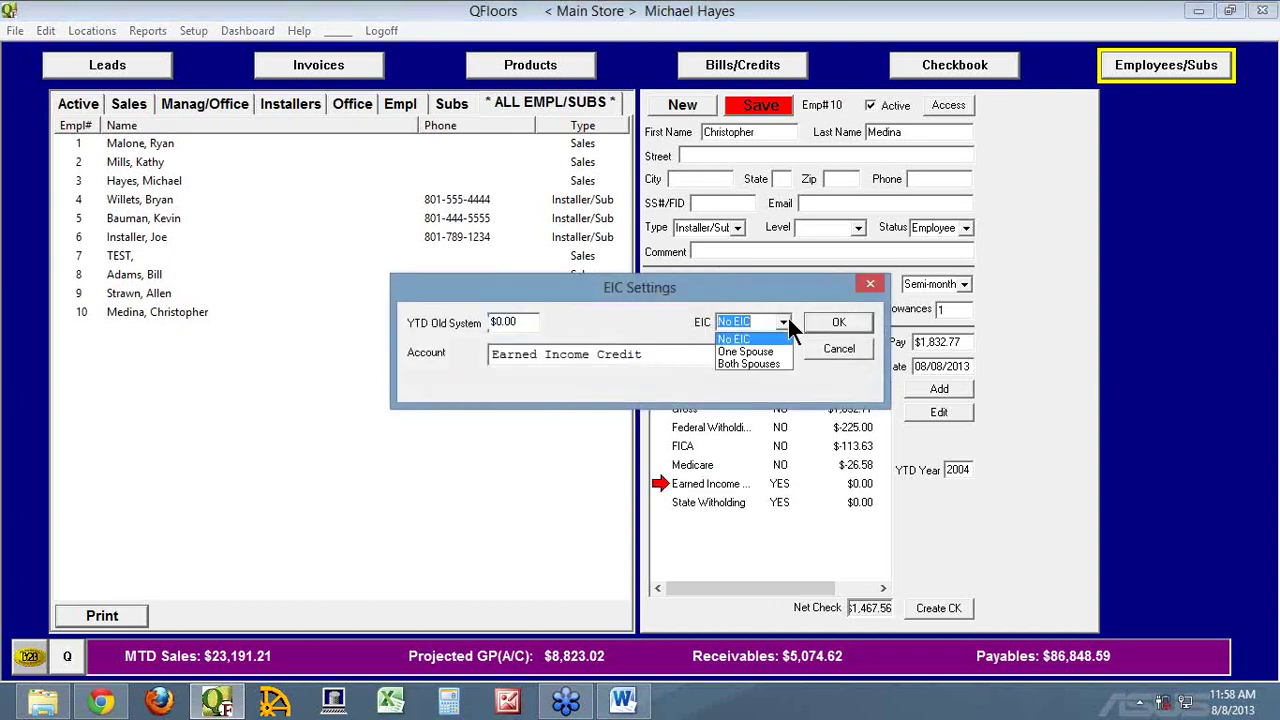
pyautogui.click(850, 343)
pyautogui.click(850, 343)
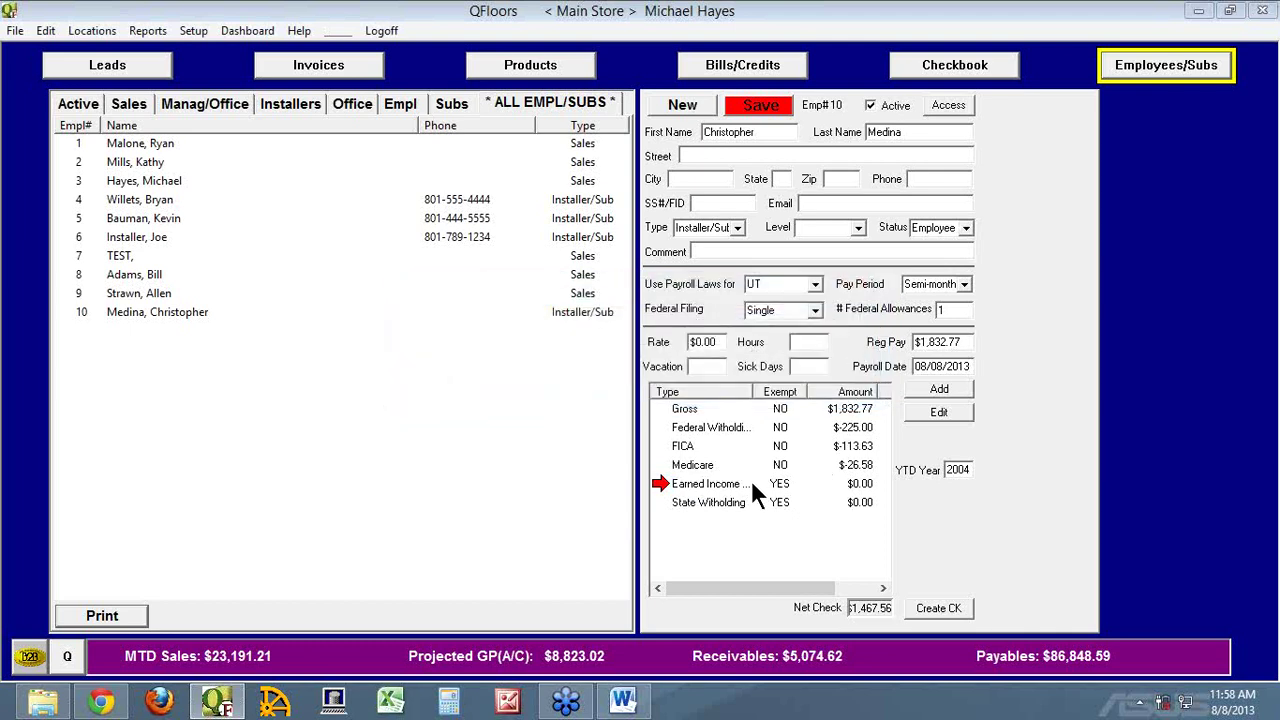
# Clear the state withholding exemption and save, giving a $1,375.92 net check
pyautogui.doubleClick(668, 502)
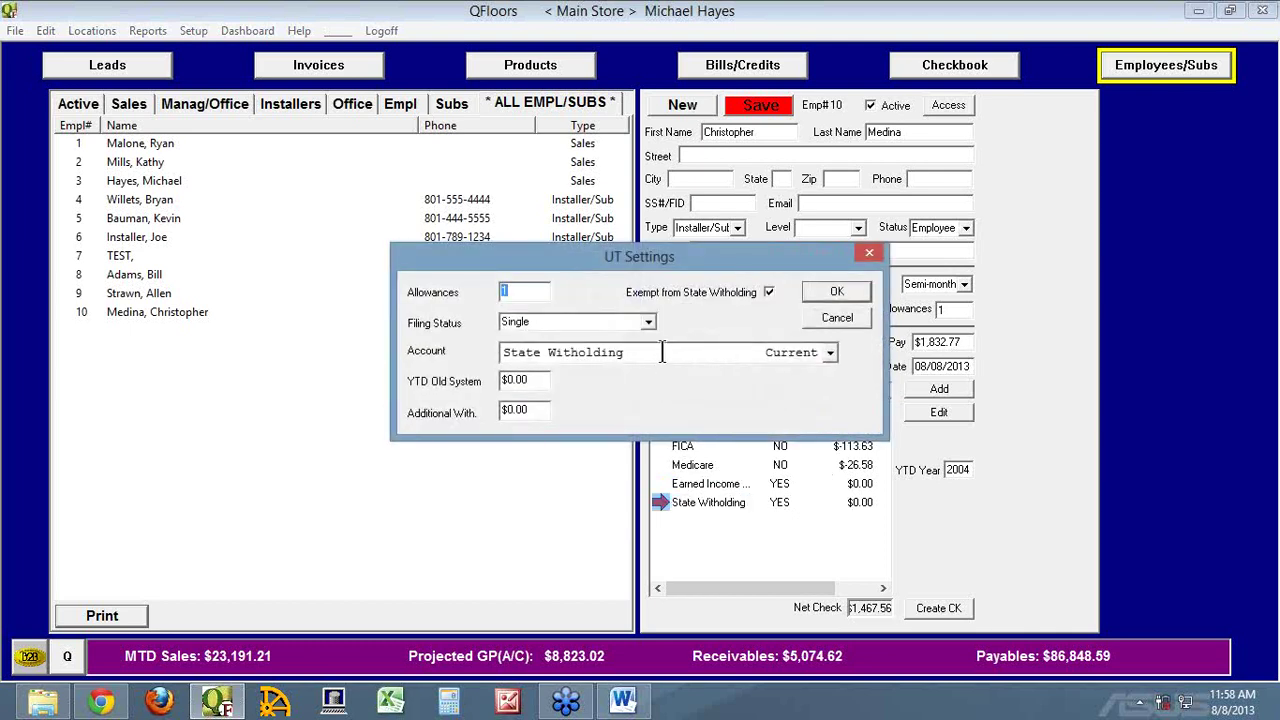
pyautogui.click(769, 292)
pyautogui.click(822, 291)
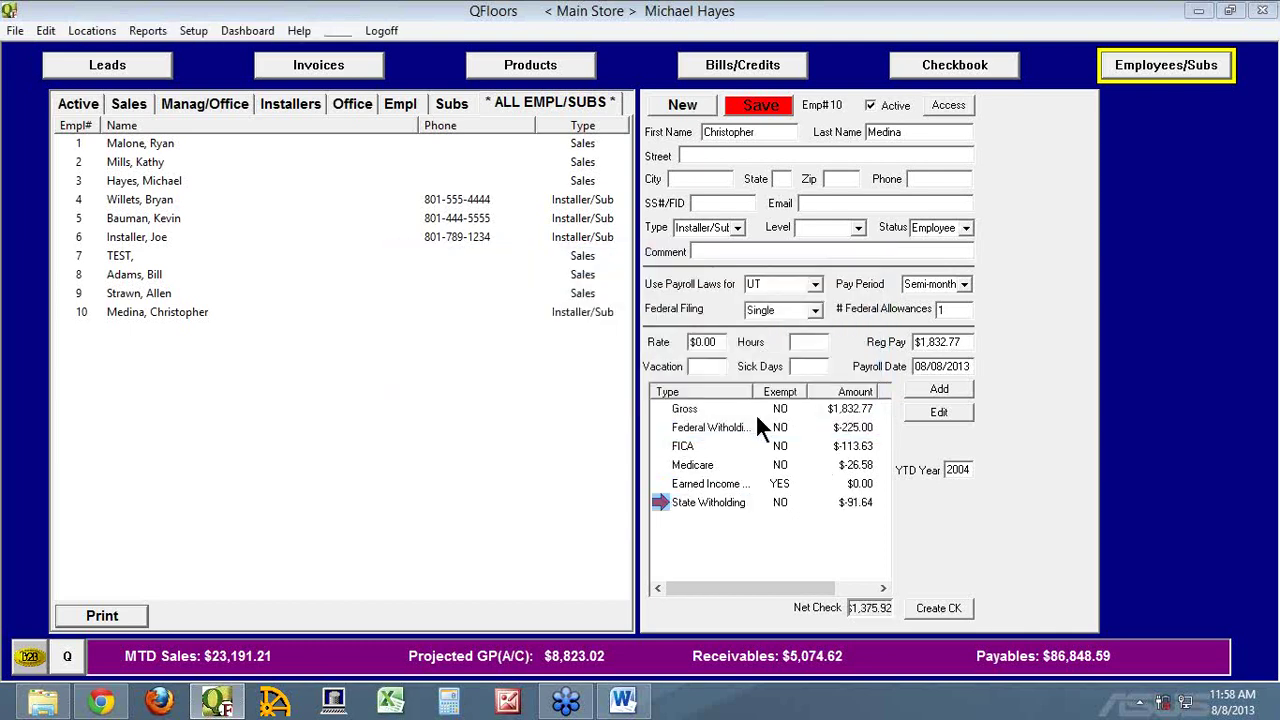
pyautogui.click(776, 104)
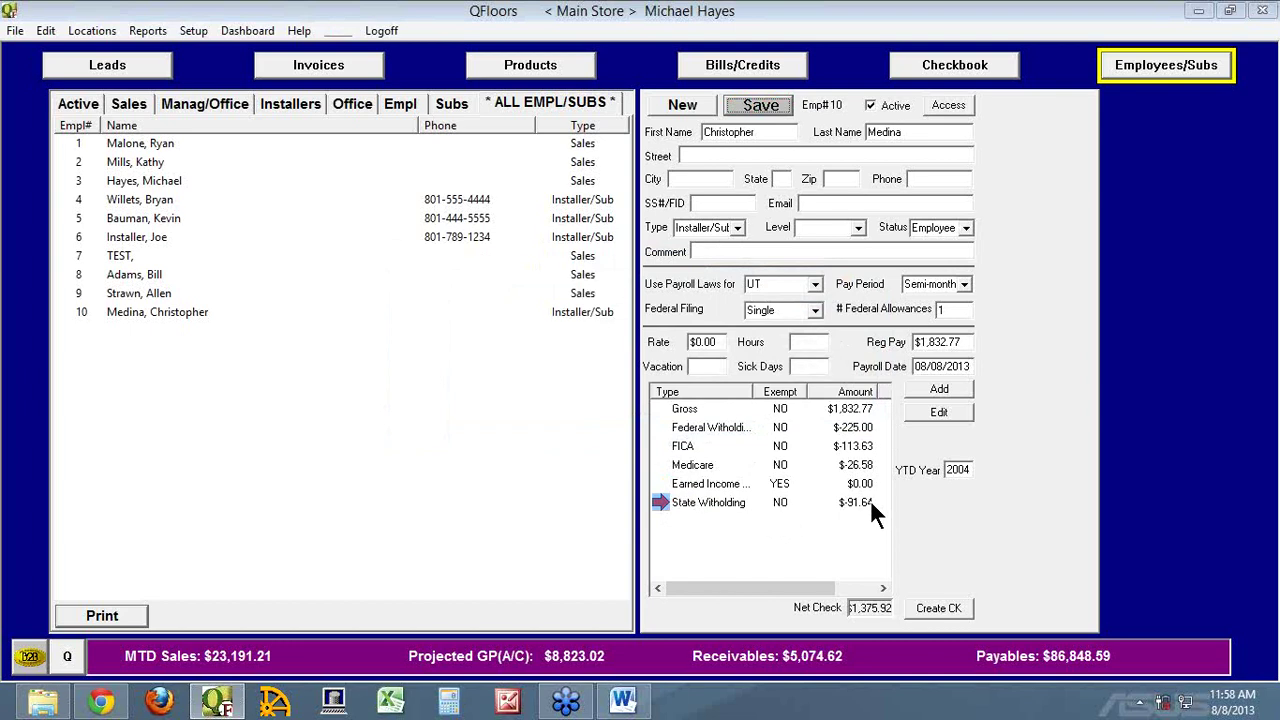
# Review the state withholding settings again and close them unchanged
pyautogui.click(682, 503)
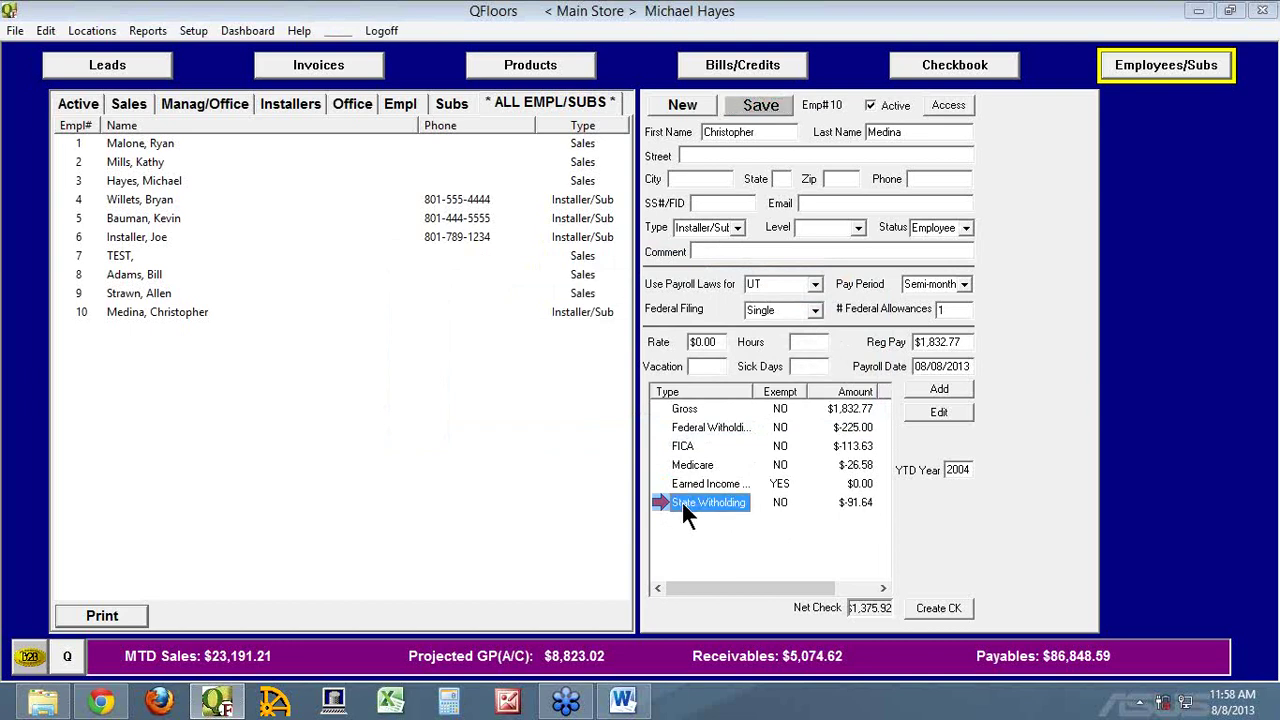
pyautogui.doubleClick(660, 502)
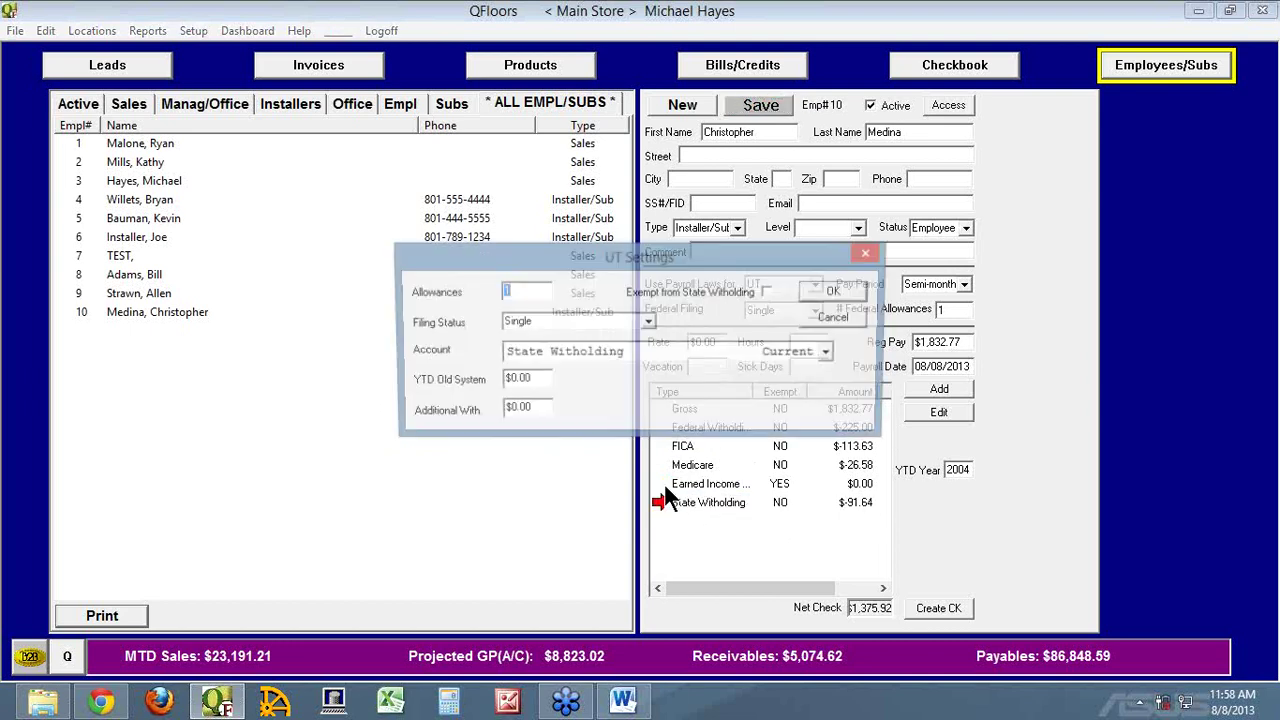
pyautogui.click(844, 316)
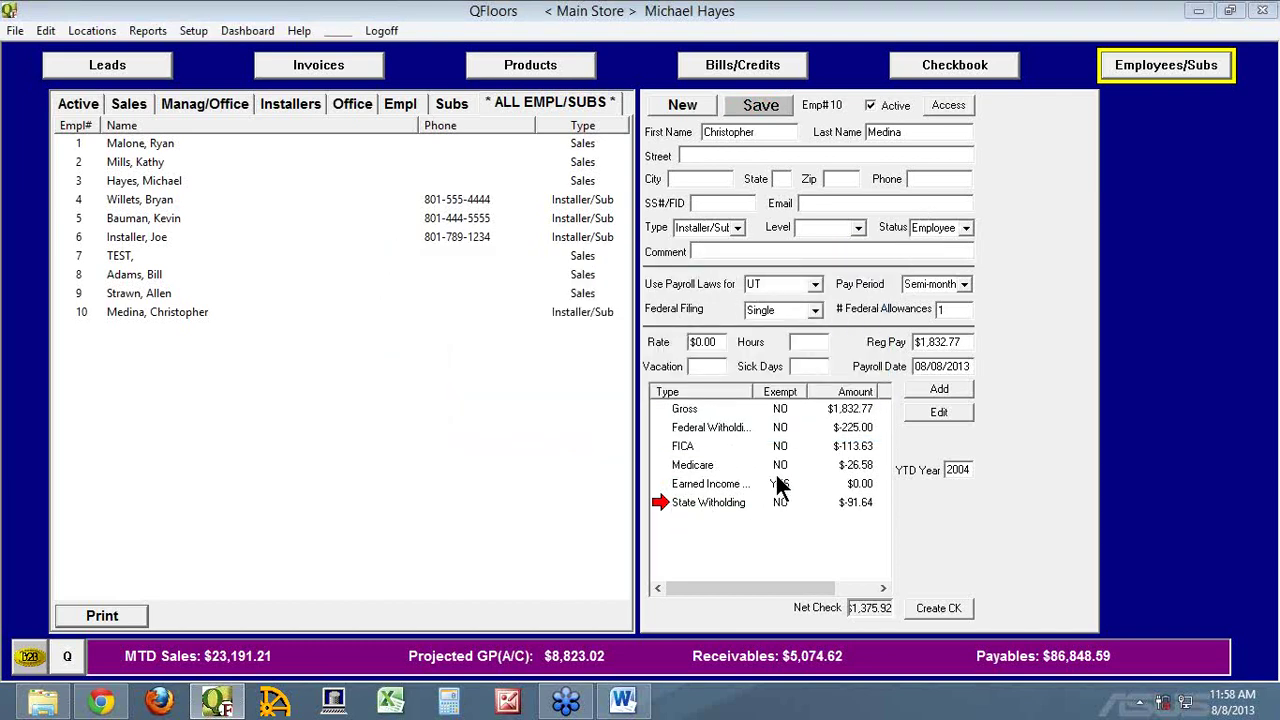
# Mark employee 10's Retainer deduction as exempt at $0.00 and save the record
pyautogui.click(82, 312)
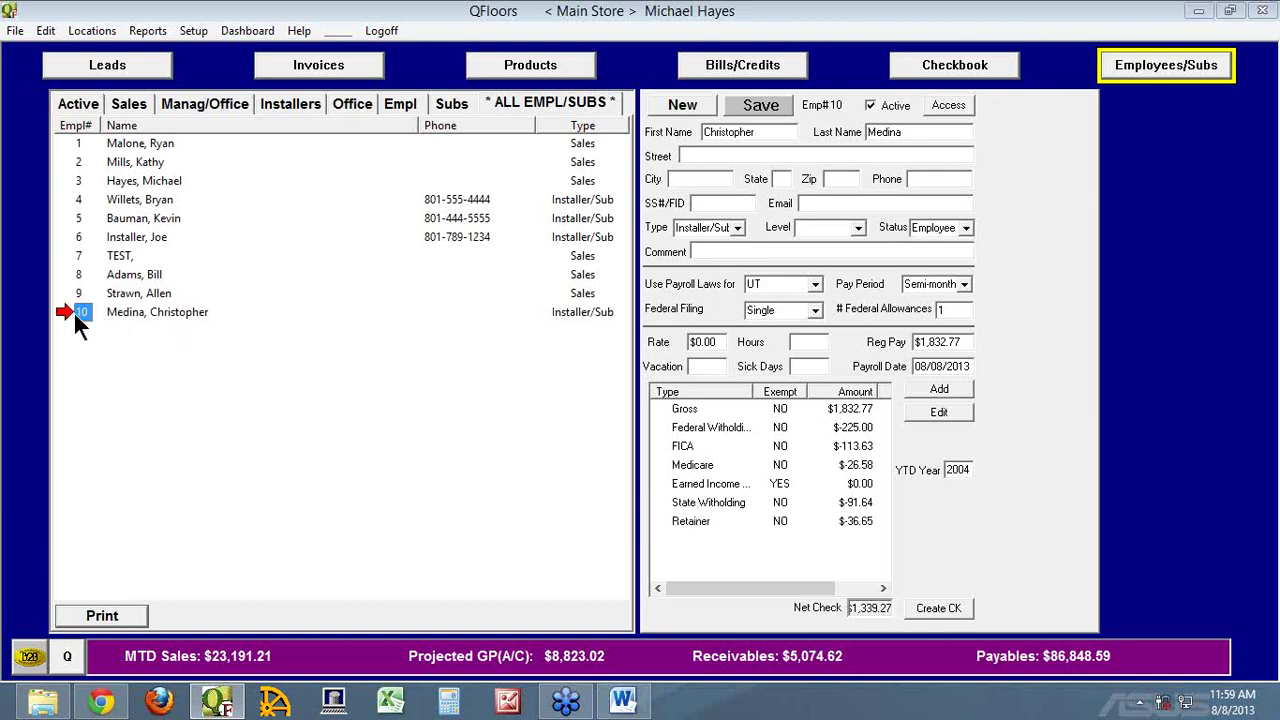
pyautogui.doubleClick(684, 520)
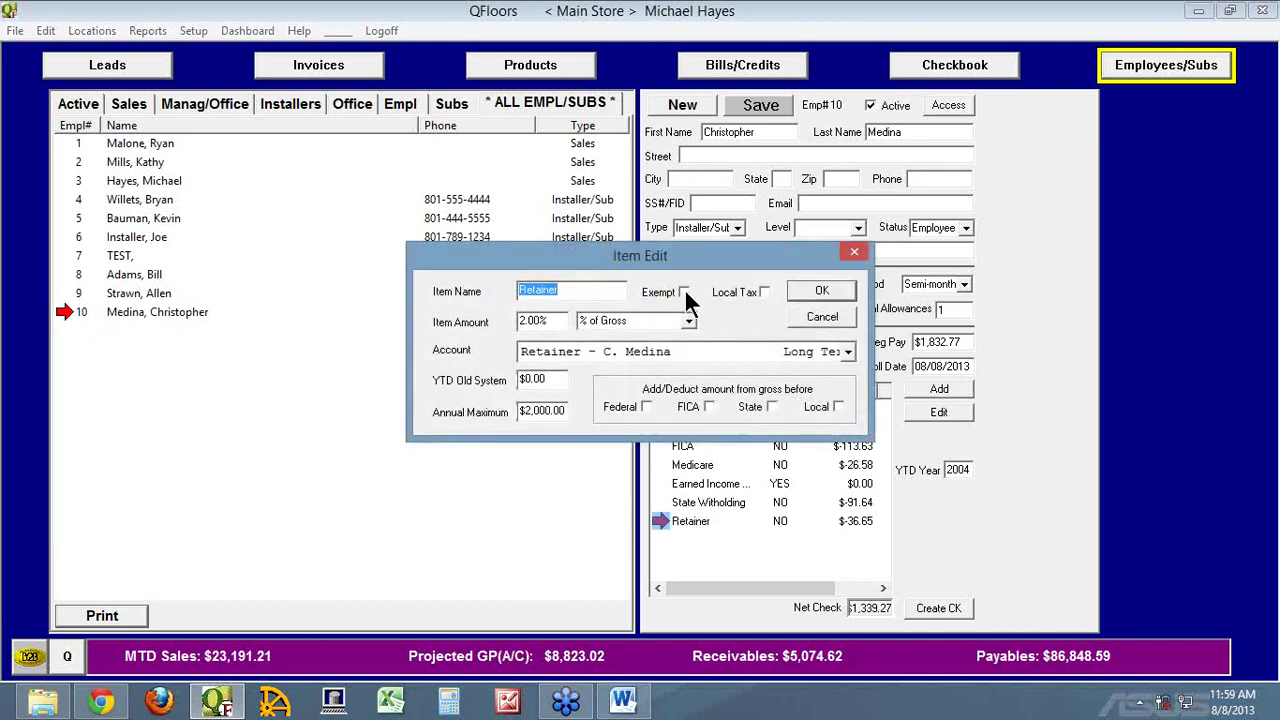
pyautogui.click(684, 292)
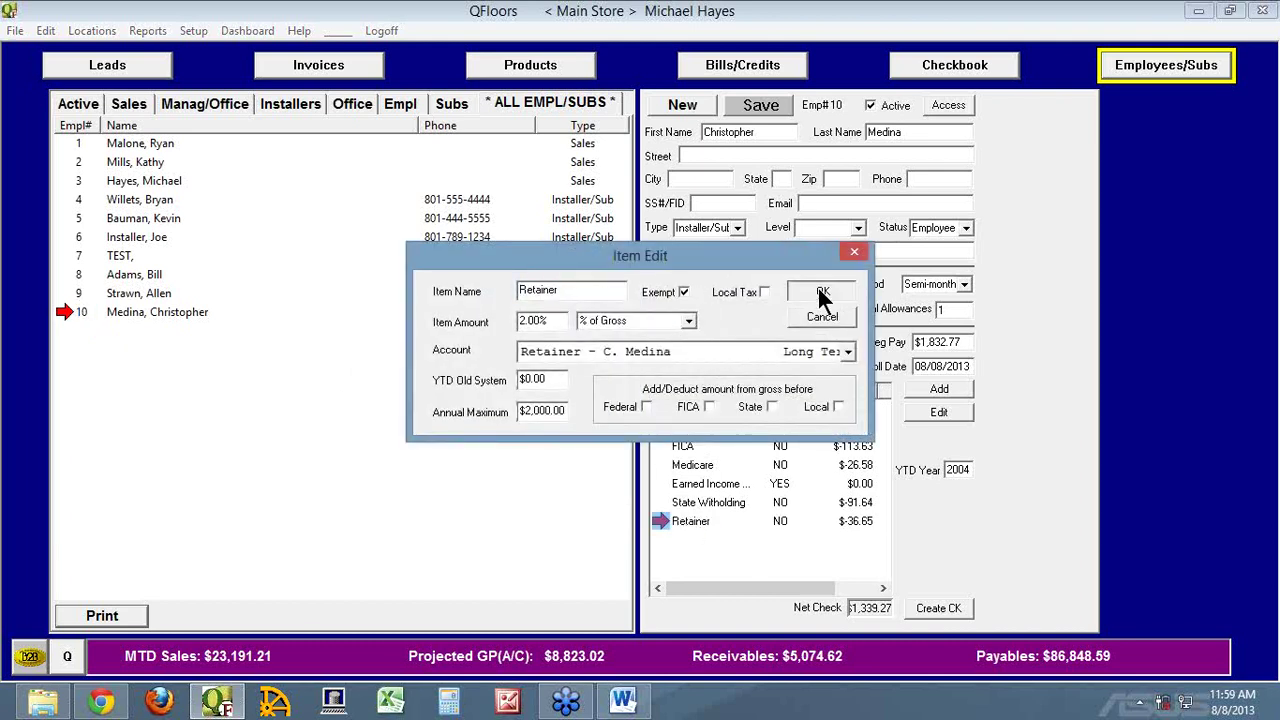
pyautogui.click(820, 291)
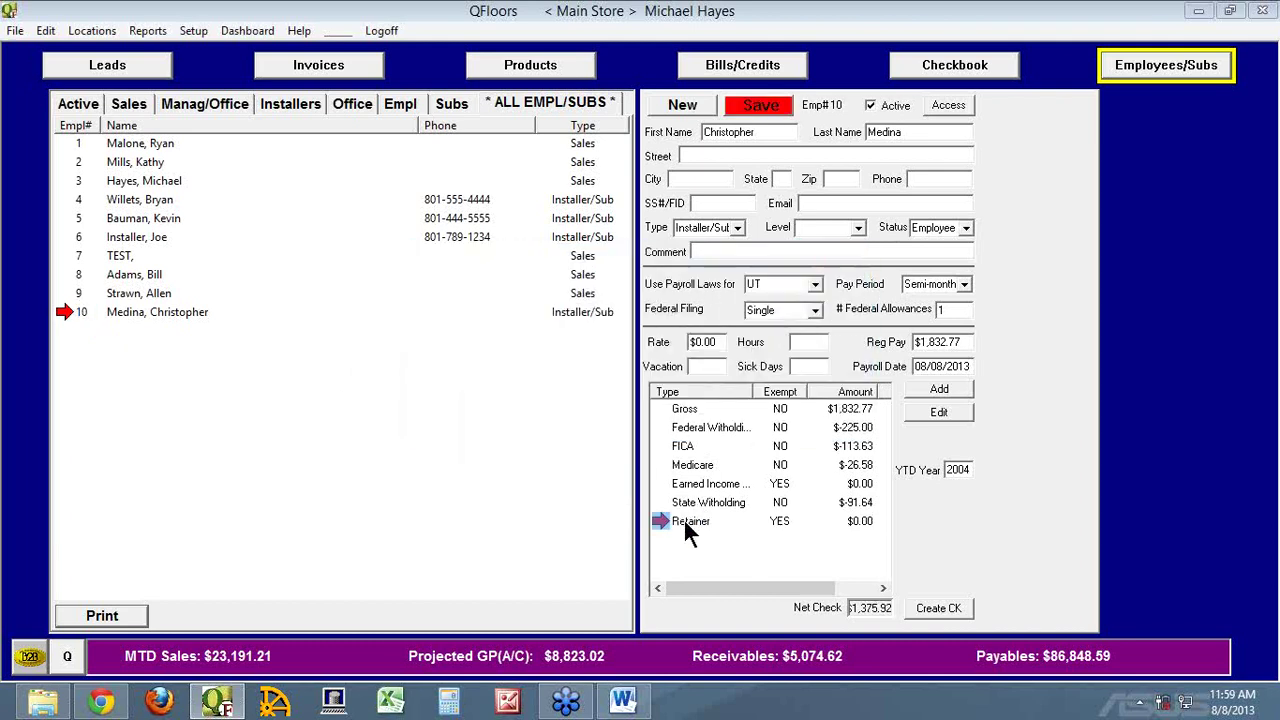
pyautogui.click(758, 106)
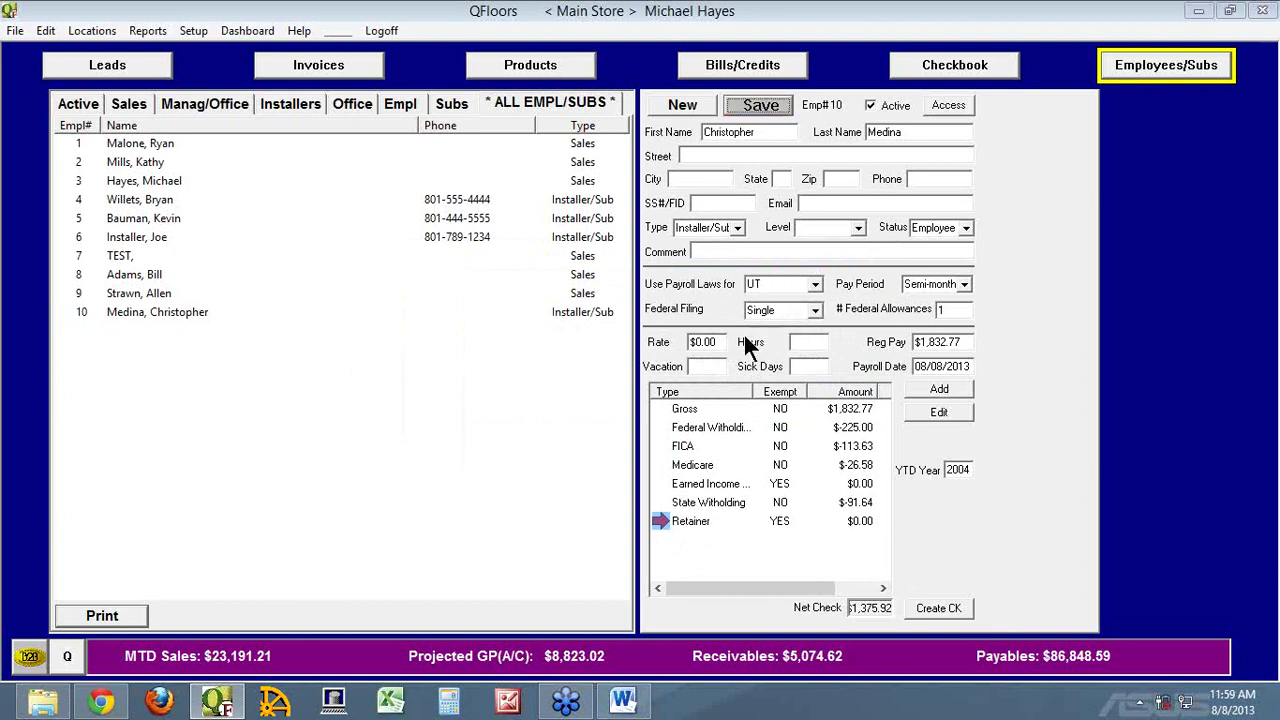
# Pay employee 10 at a 20.00 rate for 35 hours ($576.47 net), save, and go to invoices
pyautogui.moveTo(722, 341); pyautogui.dragTo(665, 330)
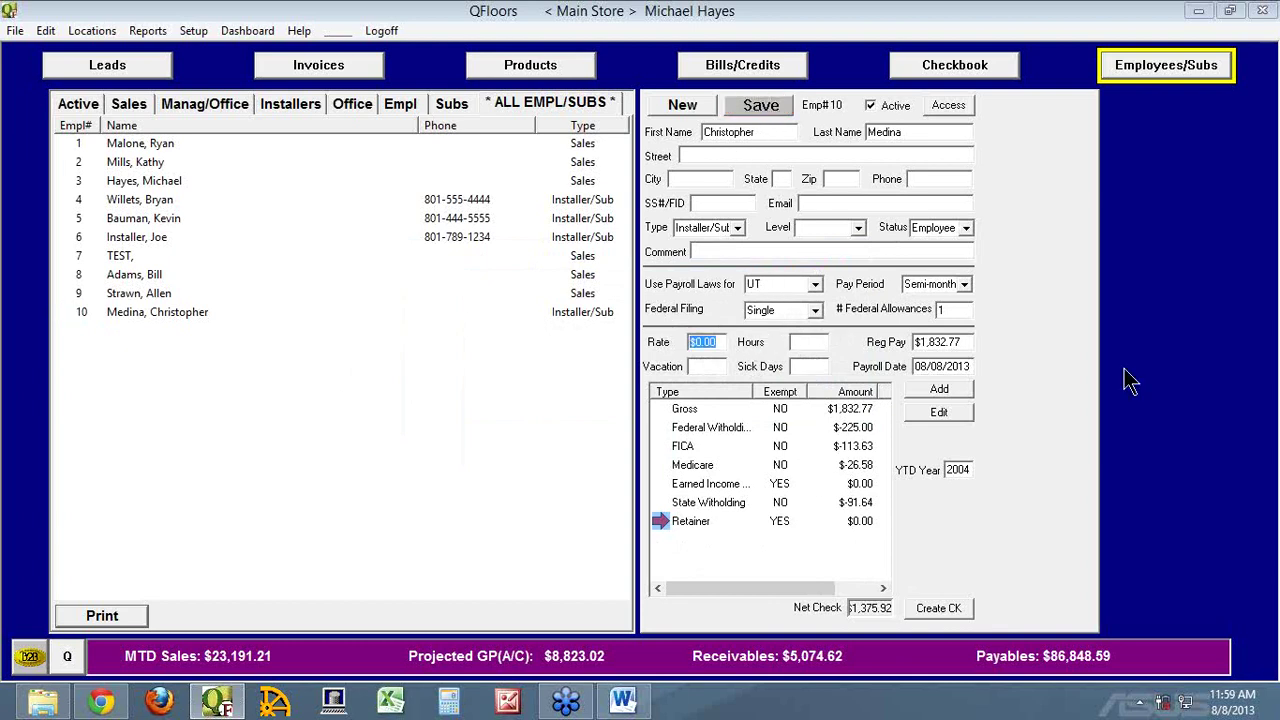
pyautogui.write('20')
pyautogui.press('Tab')
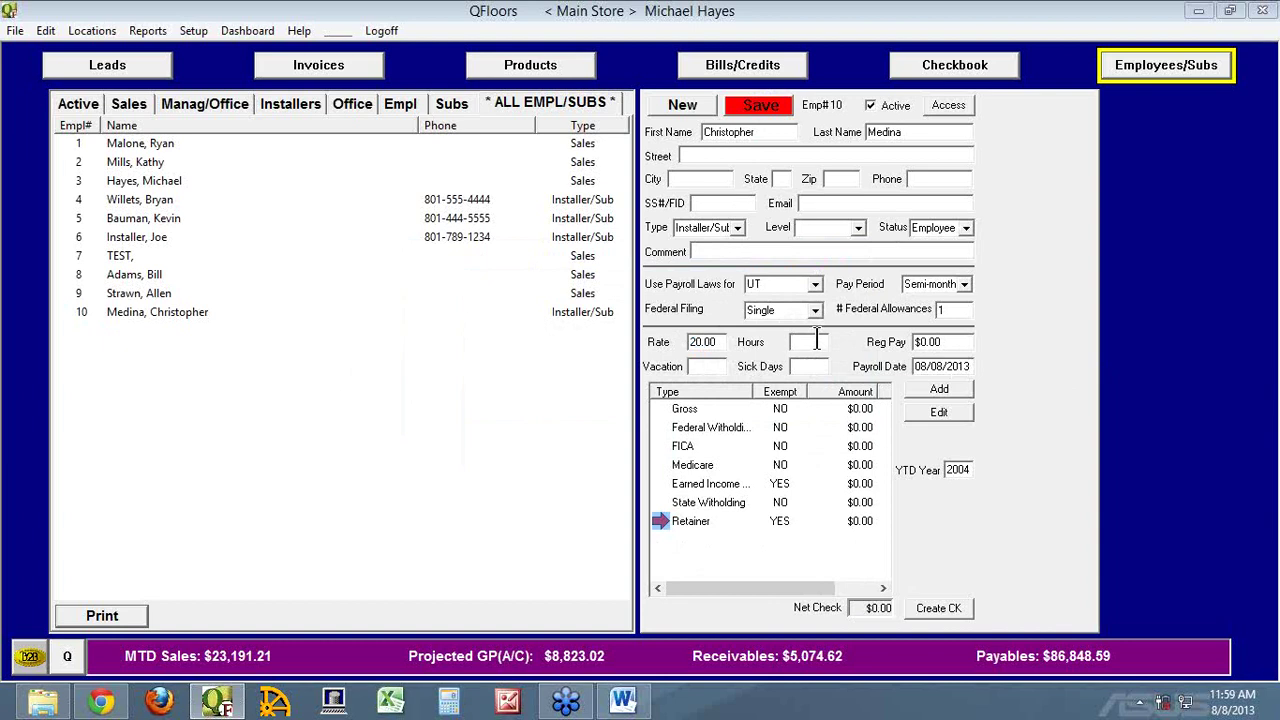
pyautogui.write('35')
pyautogui.press('Tab')
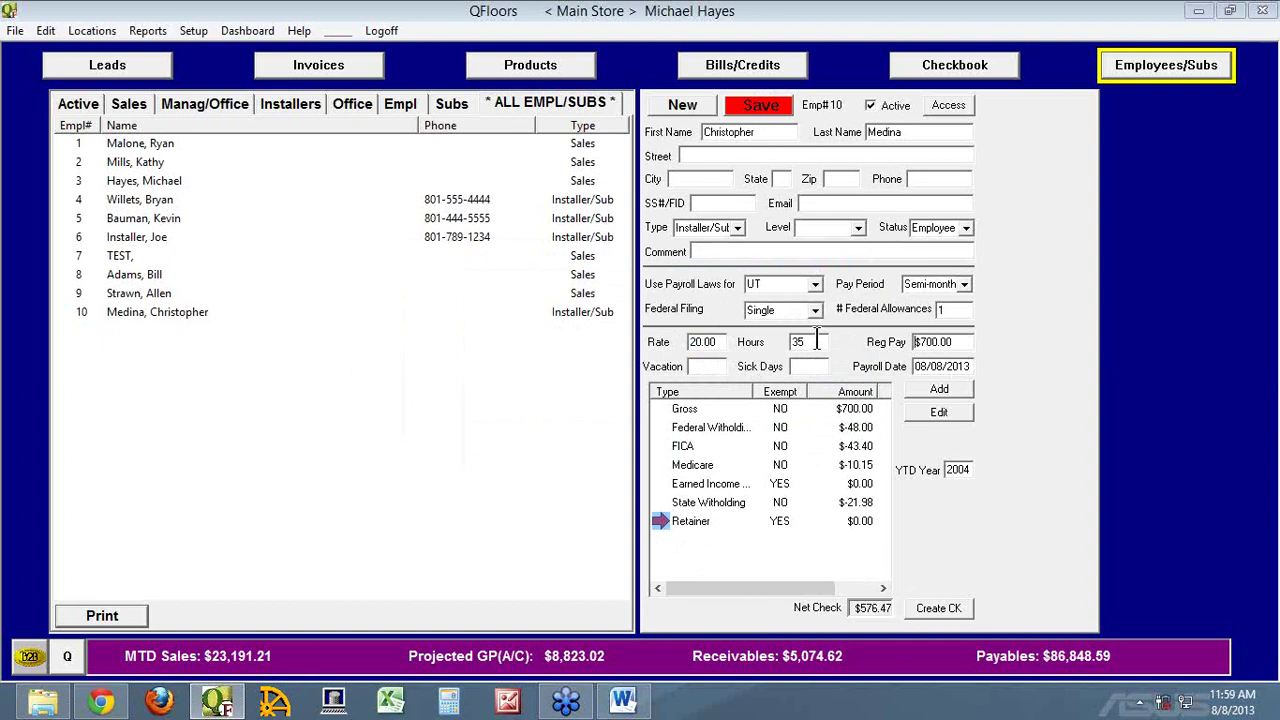
pyautogui.click(766, 108)
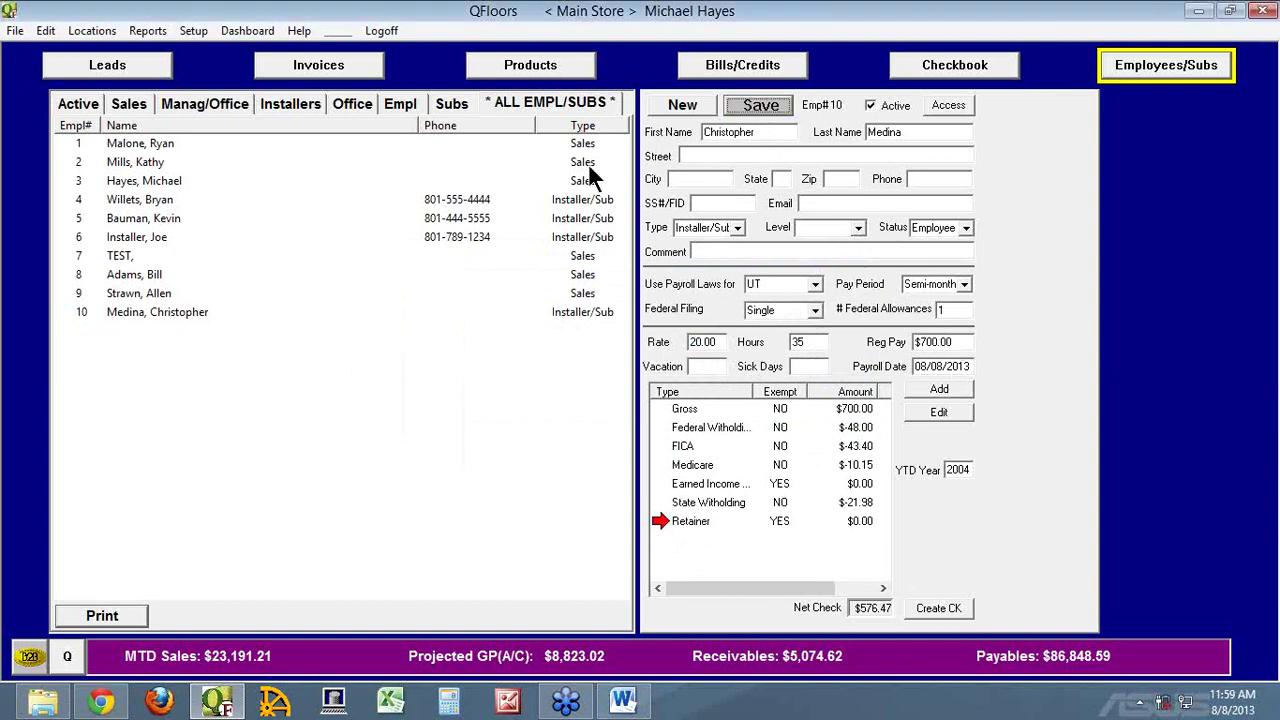
pyautogui.click(326, 70)
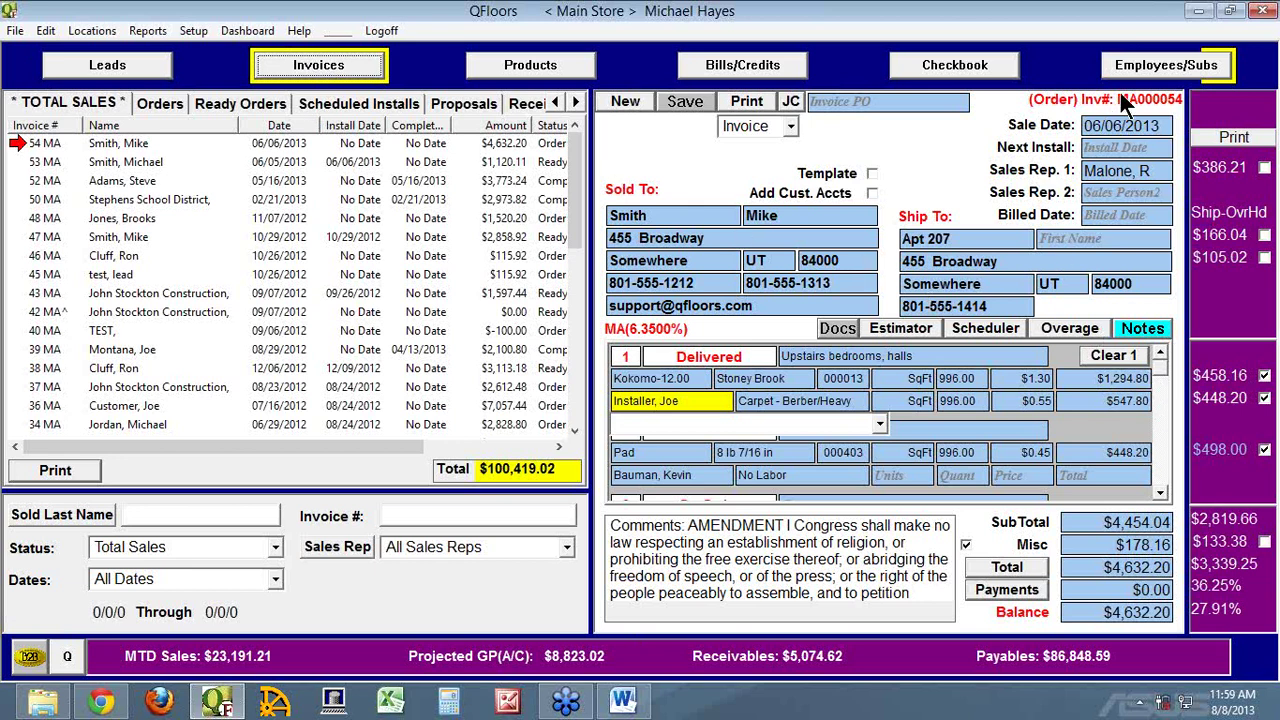
# Assign employee 10 as the installer on line 3 of invoice 54 MA
pyautogui.click(1160, 493)
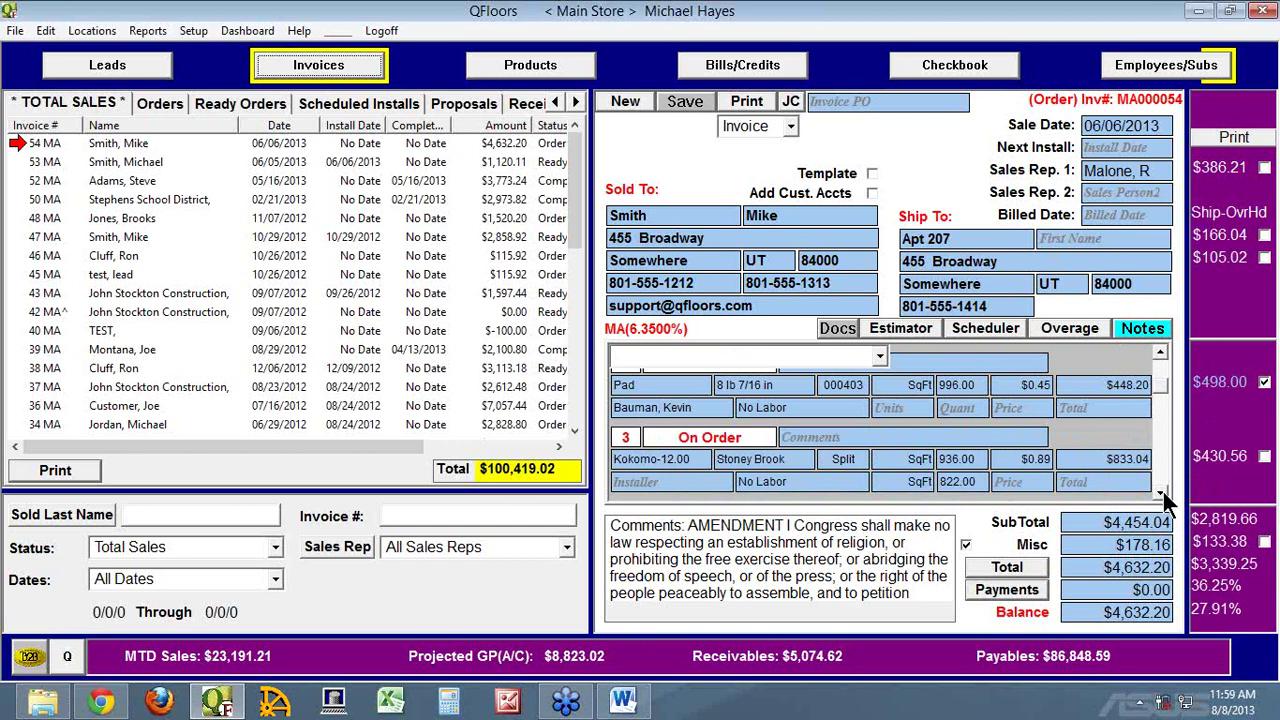
pyautogui.moveTo(1163, 494); pyautogui.dragTo(1166, 497)
pyautogui.click(1164, 418)
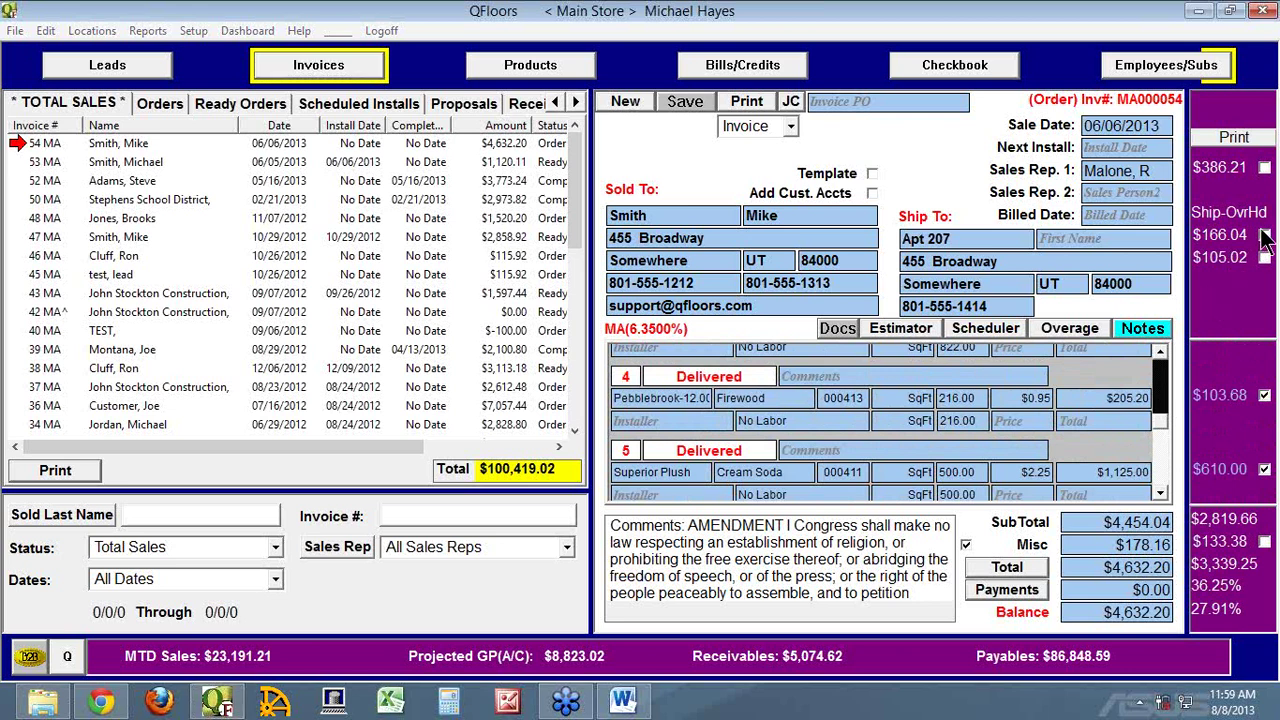
pyautogui.click(1164, 390)
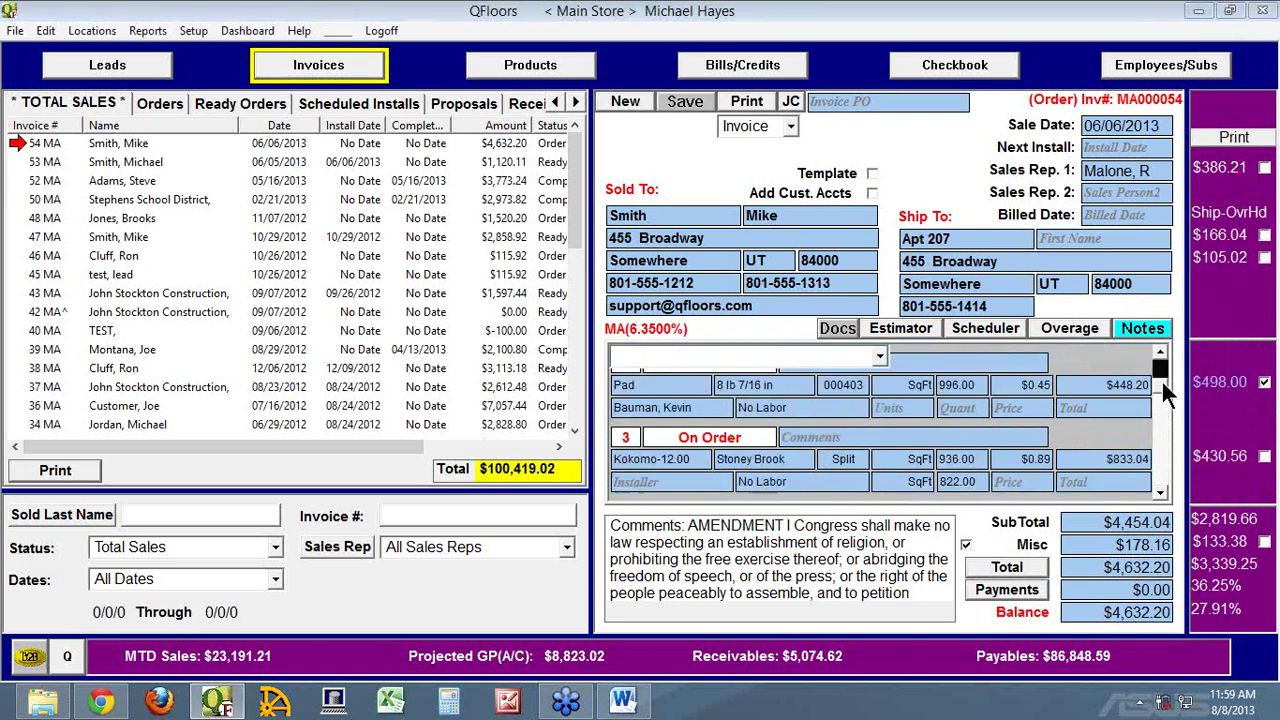
pyautogui.click(684, 488)
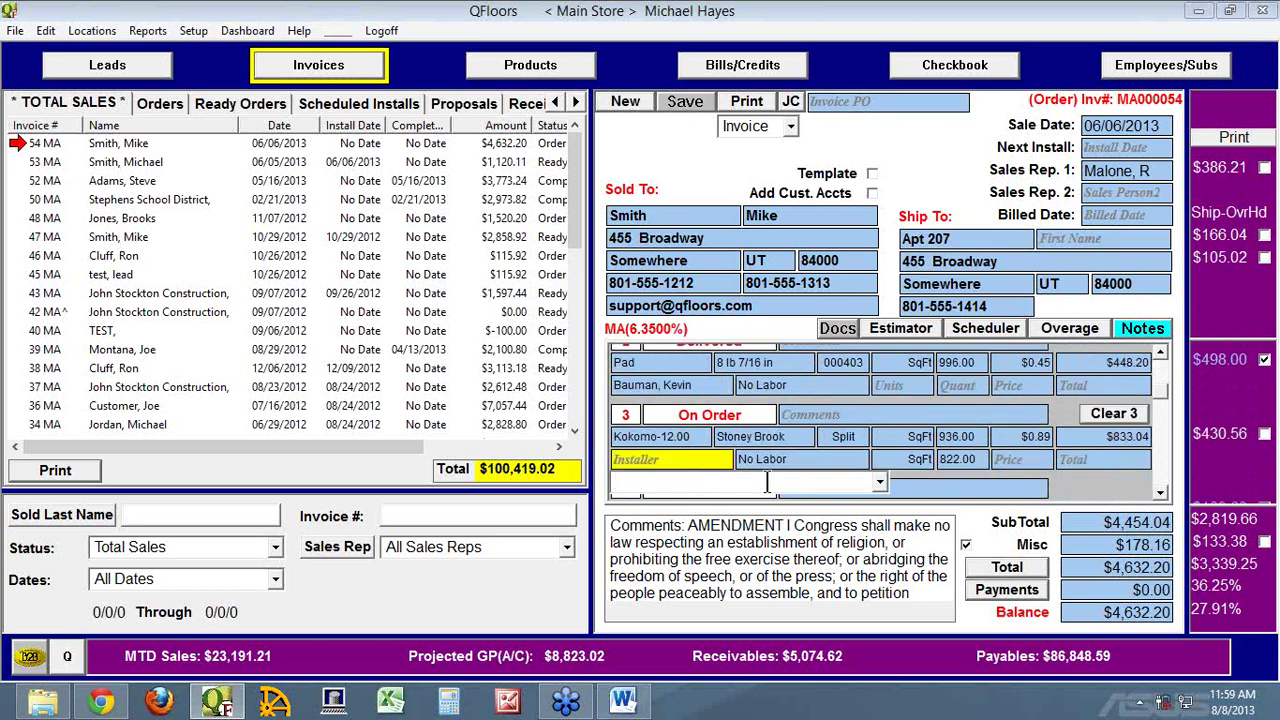
pyautogui.click(880, 483)
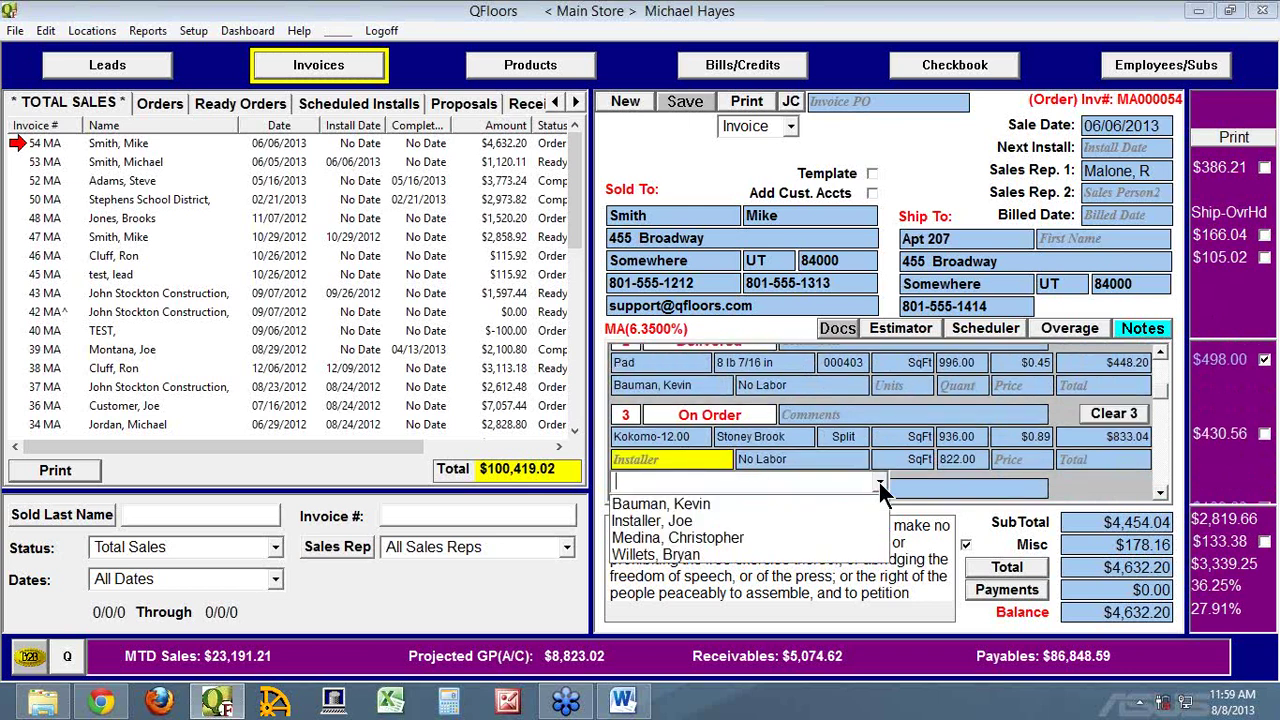
pyautogui.click(699, 537)
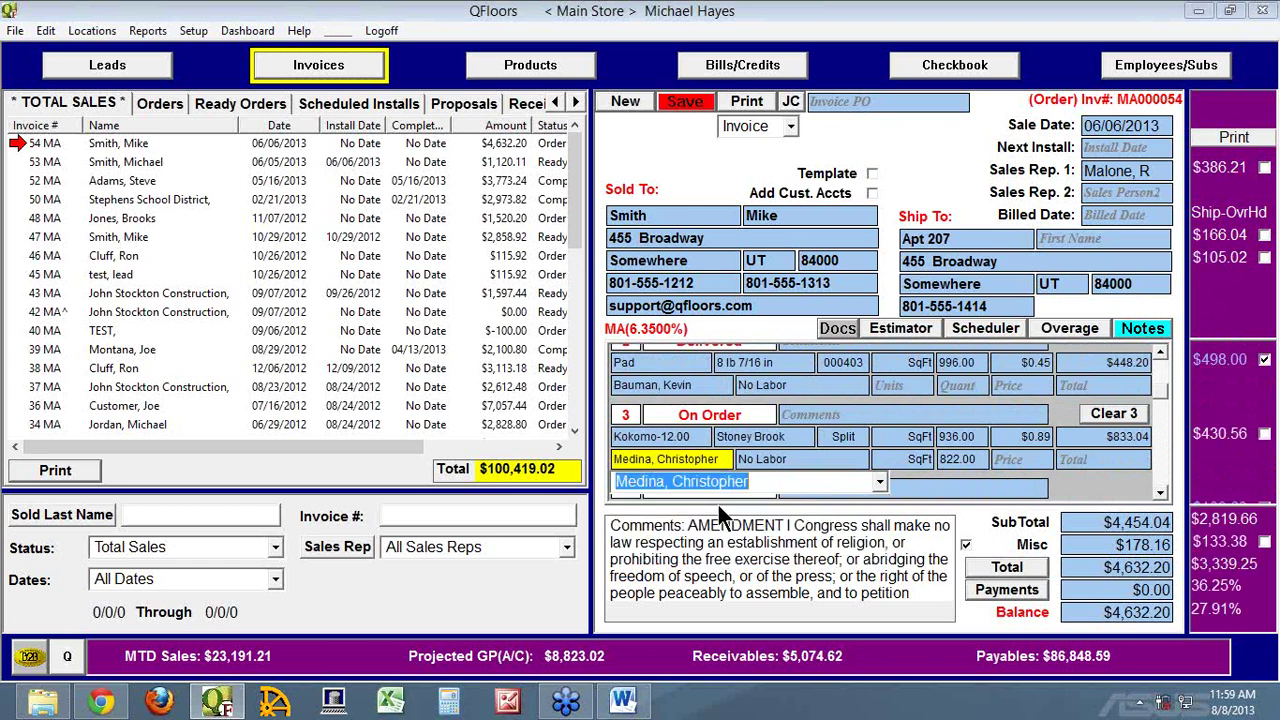
pyautogui.press('Tab')
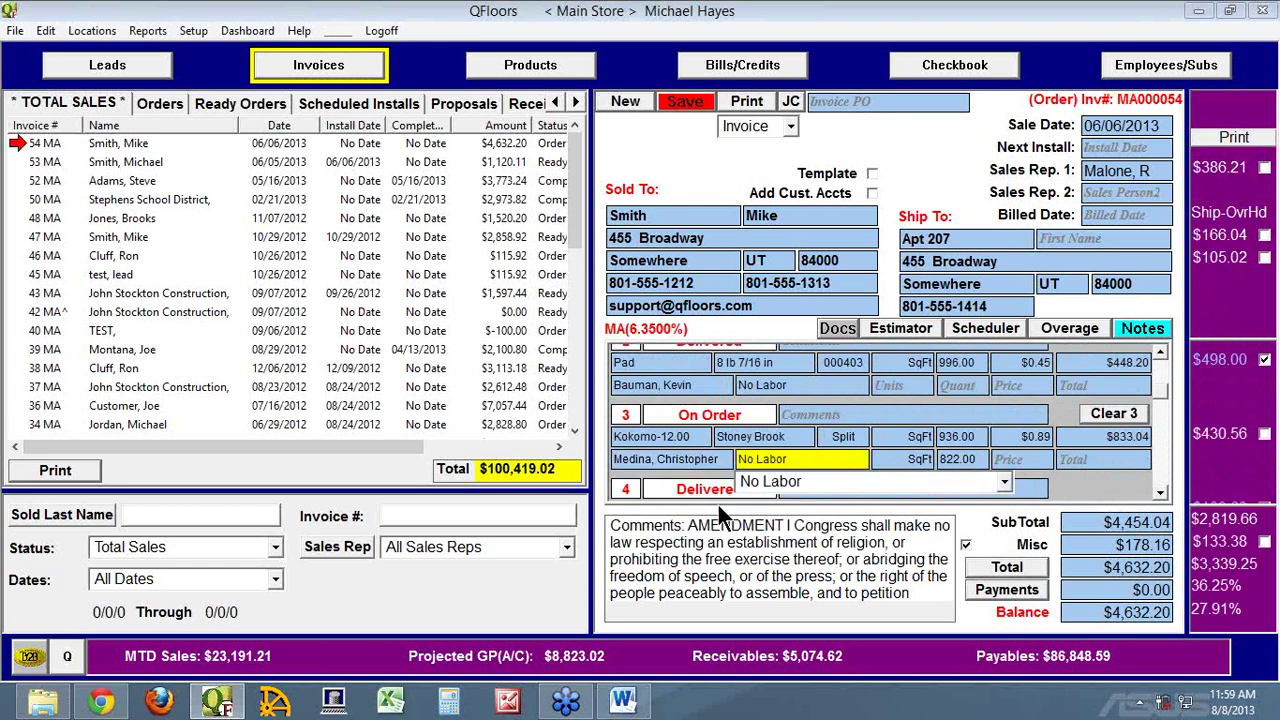
# Set line 3's labor to Carpet - Berber/Heavy and save, raising the balance to $5,102.39
pyautogui.write('Carpet - Berber/Heavy')
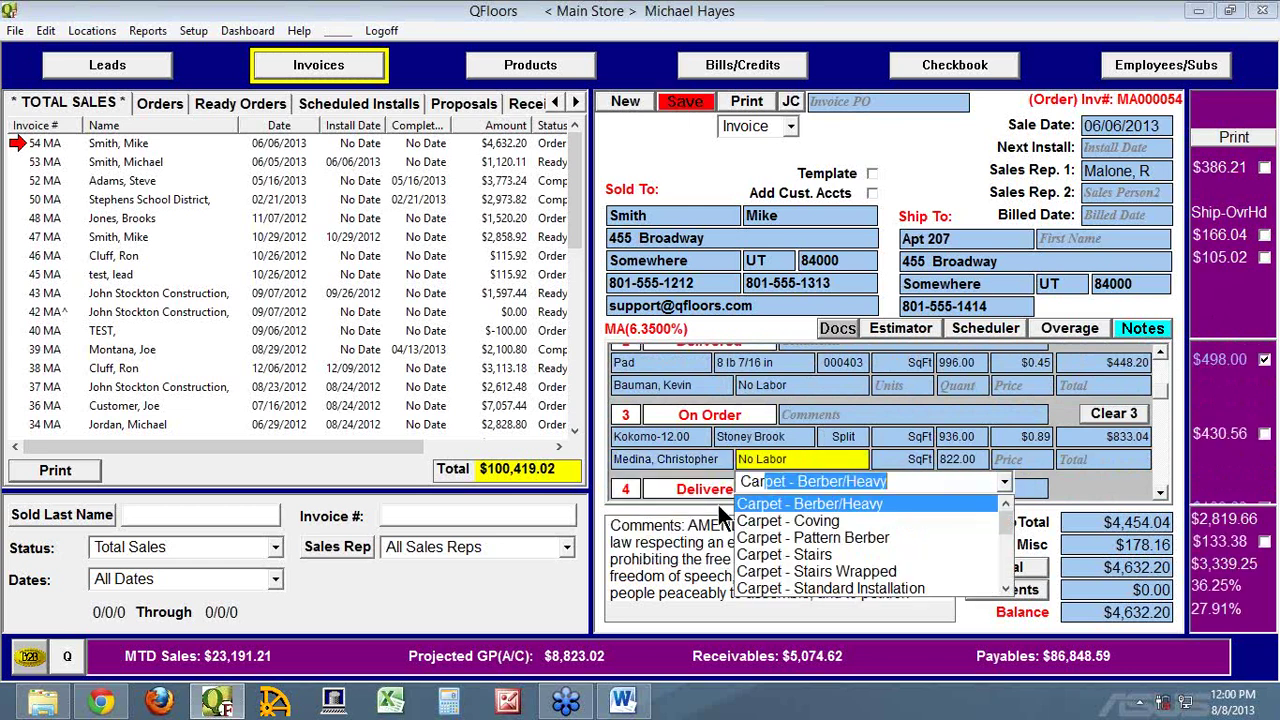
pyautogui.press('Tab')
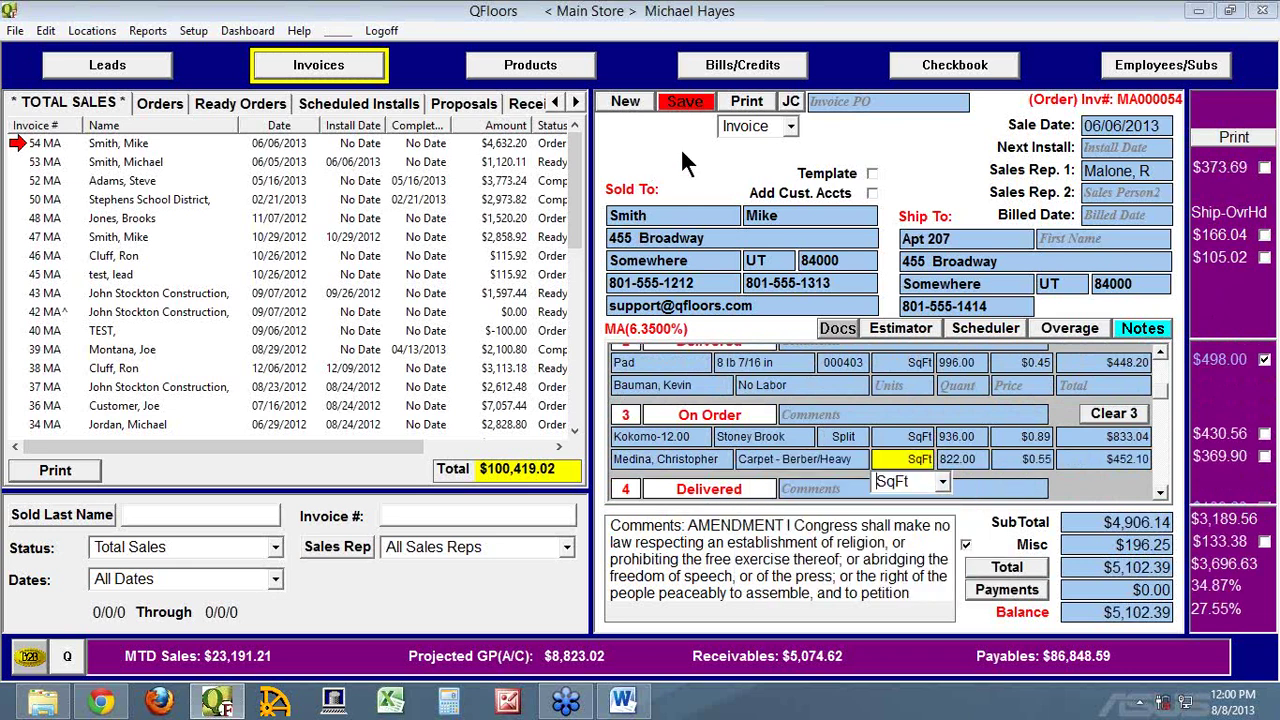
pyautogui.click(676, 102)
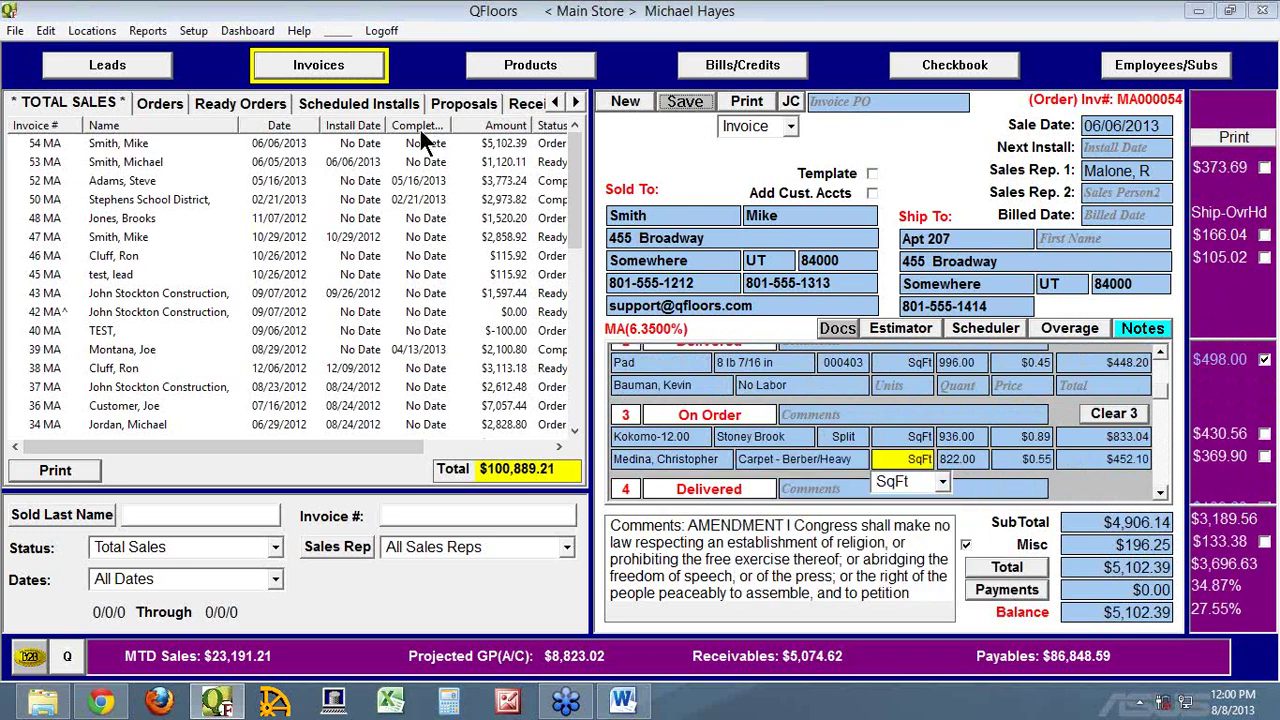
pyautogui.click(32, 150)
pyautogui.scroll(-3, 1150, 449)
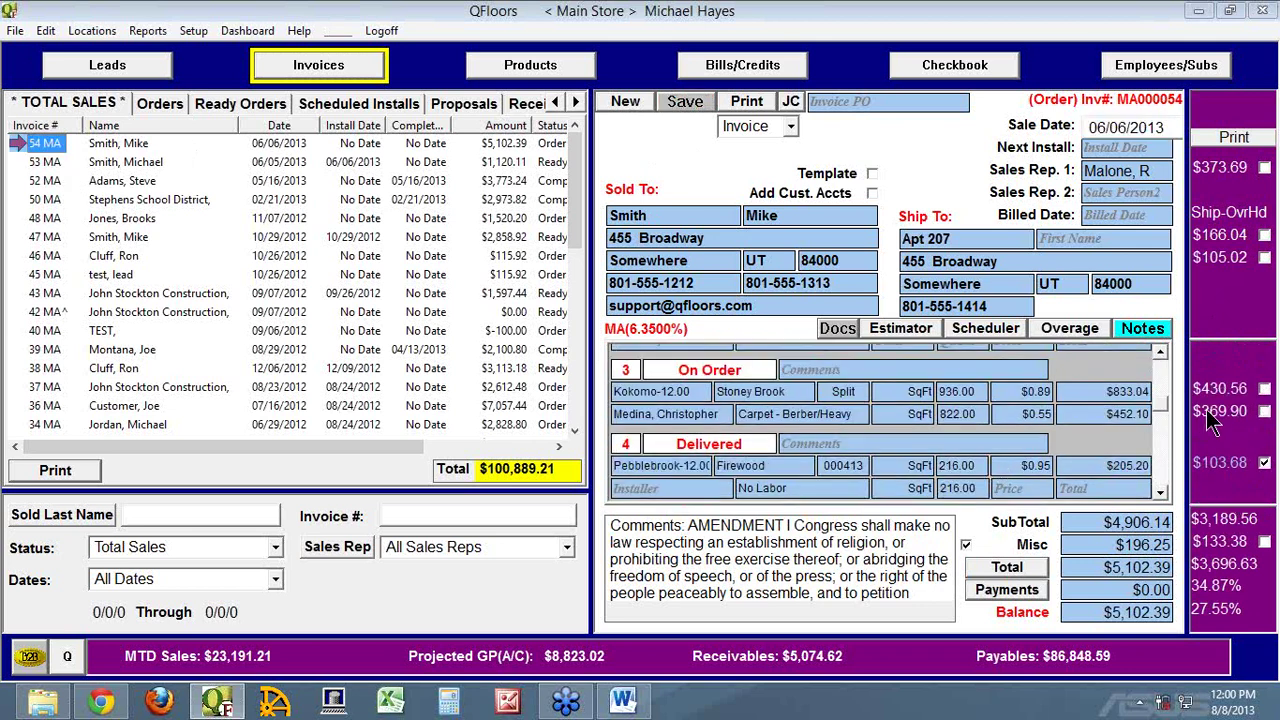
# Change line 3's installer job cost to 8 hours at $20.00 ($160.00) and save the invoice
pyautogui.click(1210, 414)
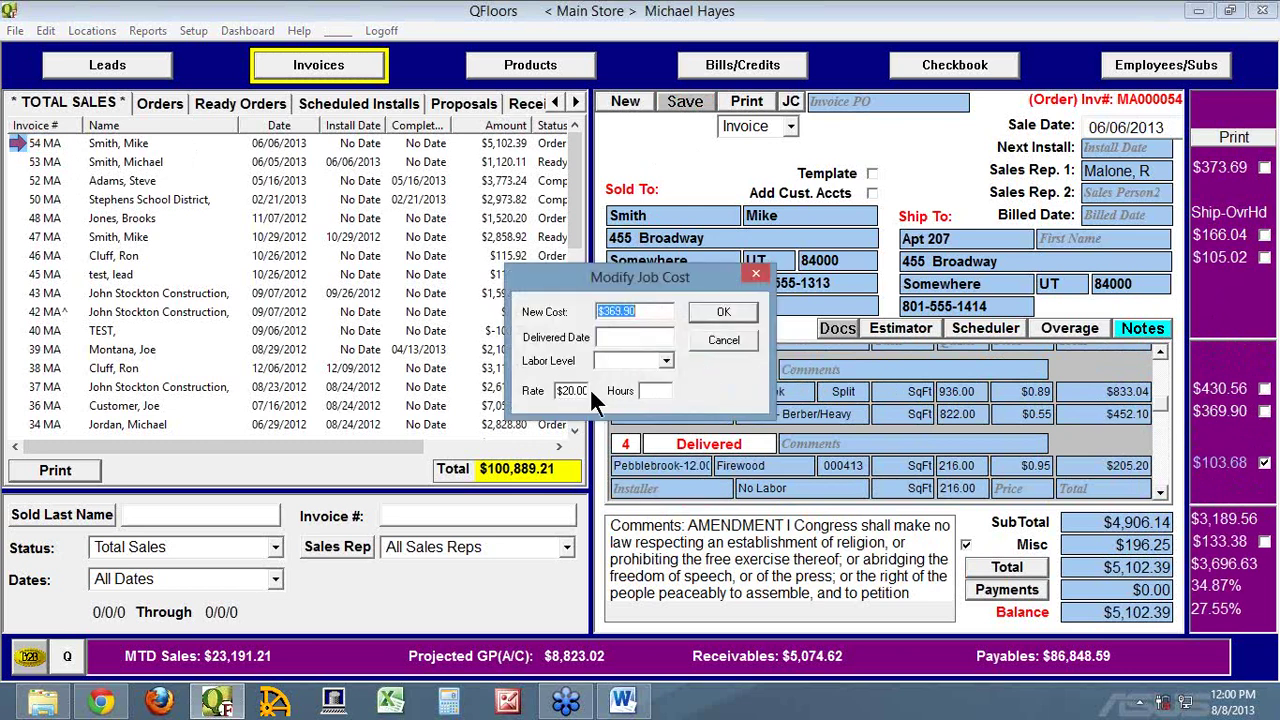
pyautogui.click(652, 391)
pyautogui.write('2.5')
pyautogui.press('Tab')
pyautogui.moveTo(646, 312); pyautogui.dragTo(569, 312)
pyautogui.click(662, 390)
pyautogui.moveTo(662, 390); pyautogui.dragTo(615, 398)
pyautogui.write('8')
pyautogui.click(717, 306)
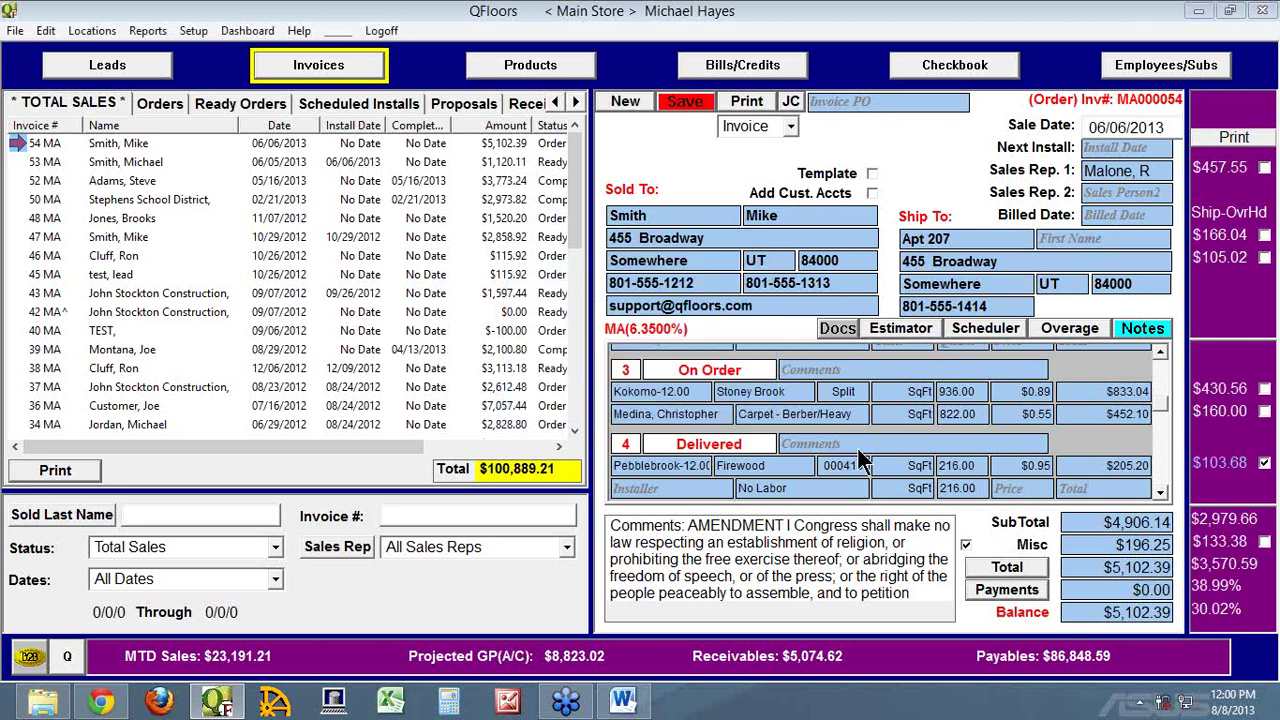
pyautogui.click(677, 103)
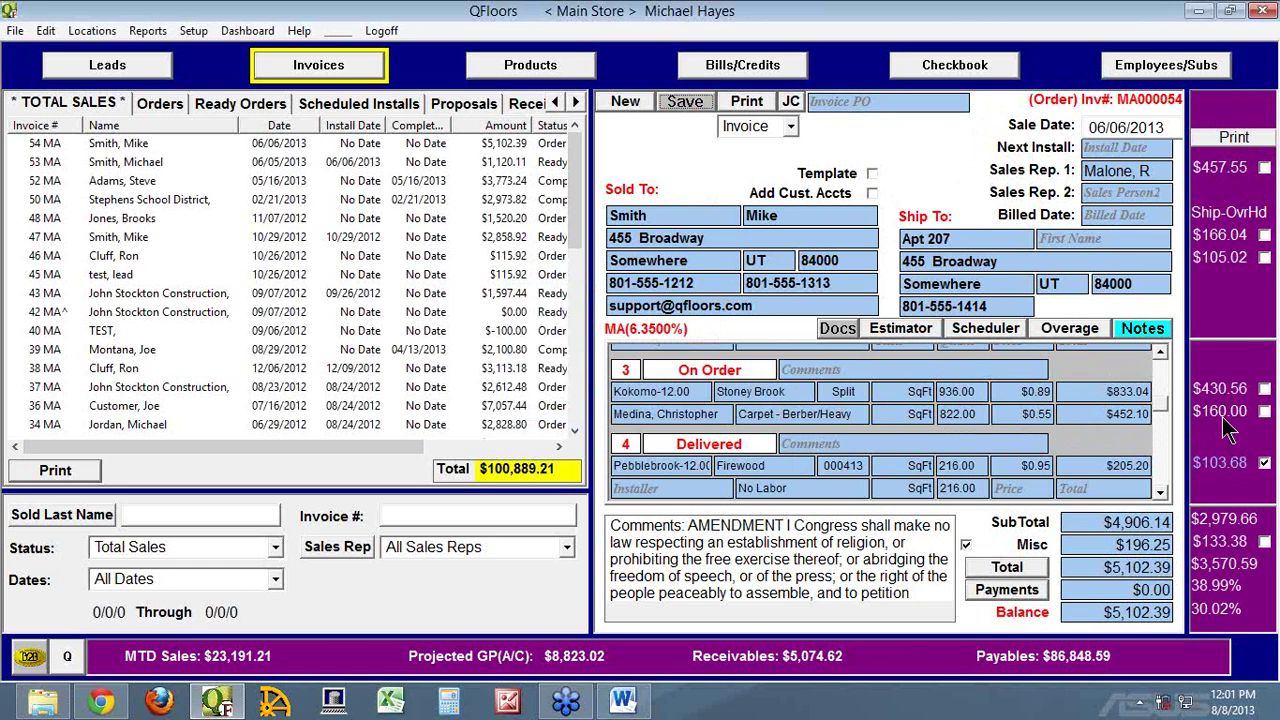
# Dismiss the Reports menu and return to employee 10's payroll record on Employees/Subs
pyautogui.click(146, 33)
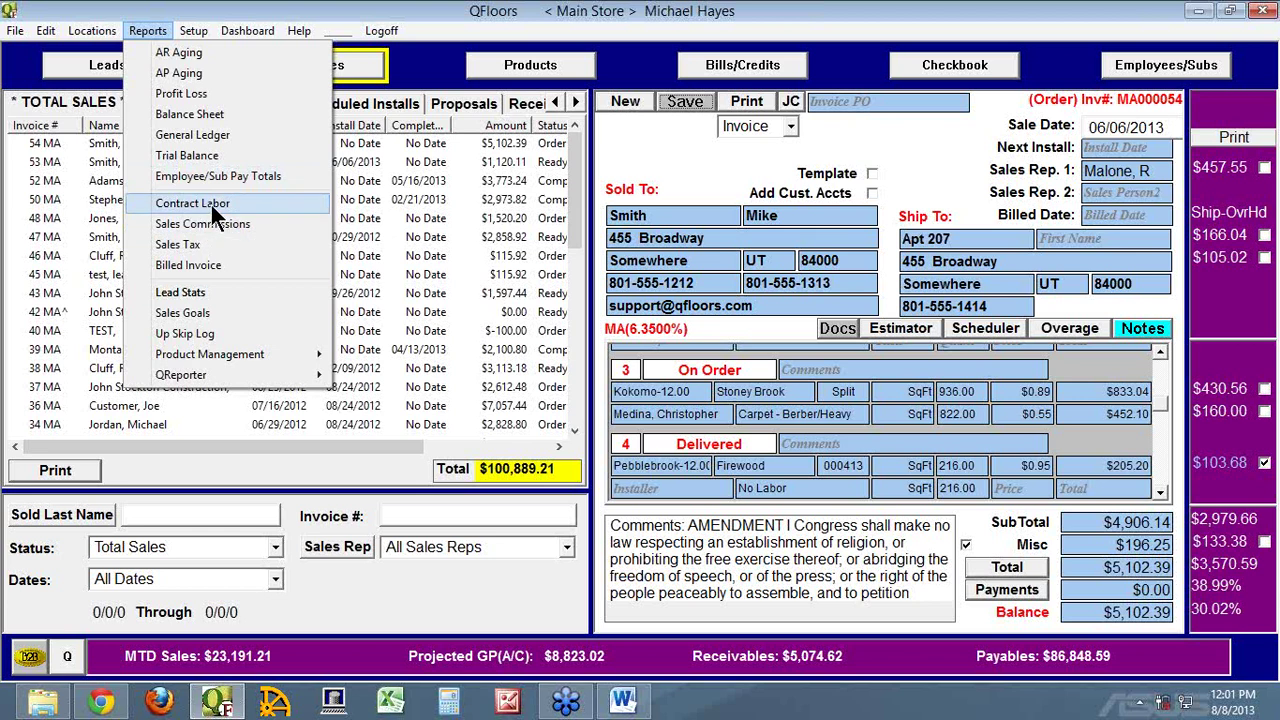
pyautogui.click(1030, 146)
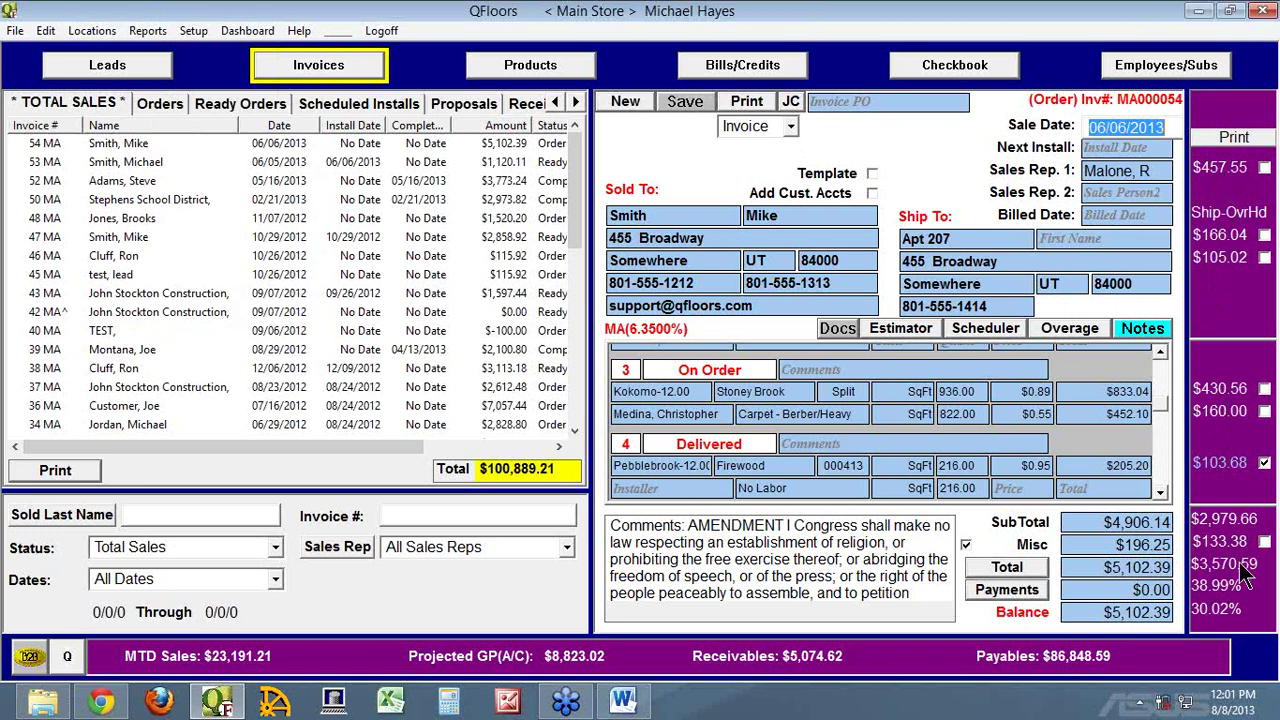
pyautogui.click(1204, 76)
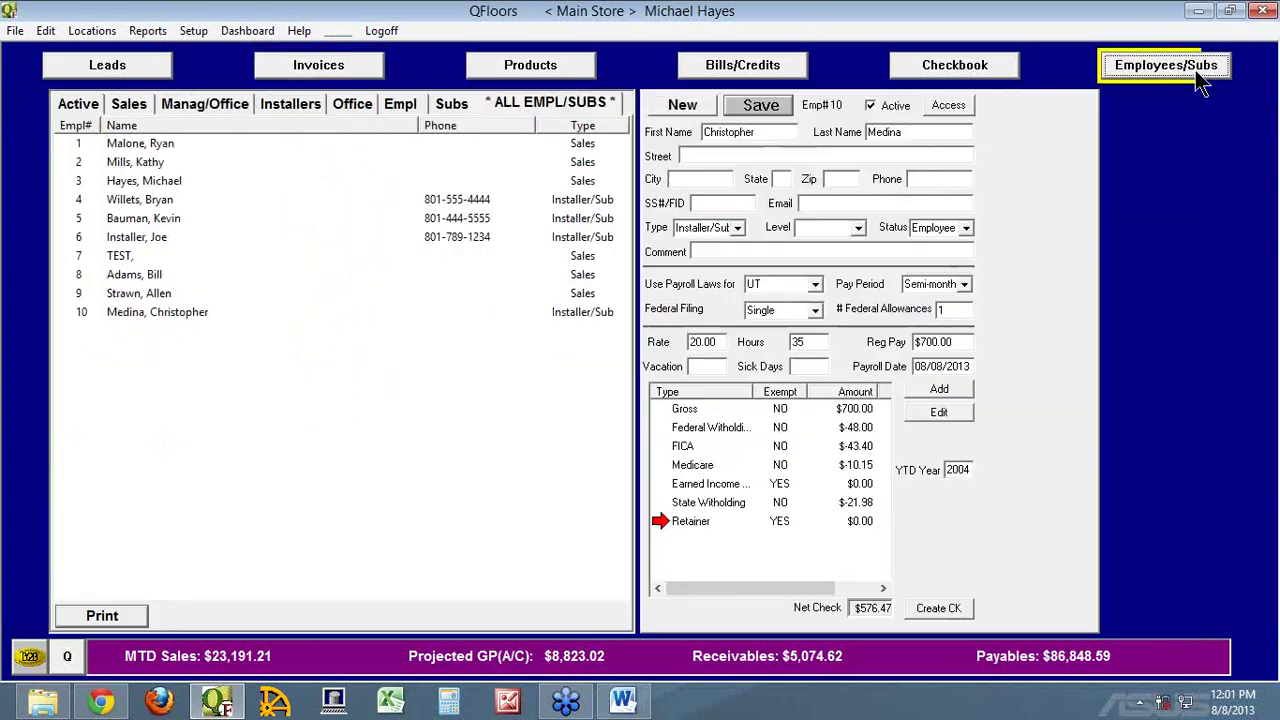
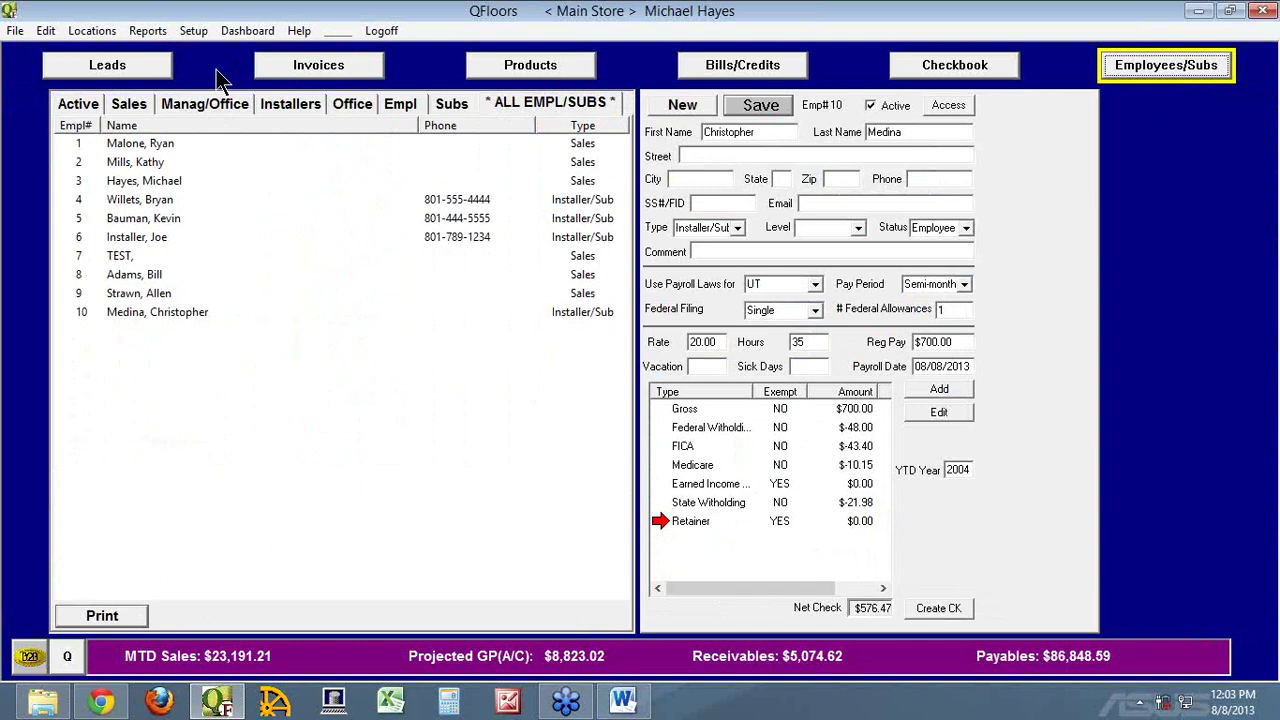
# From Bills/Credits, add a vendor account whose only entry is the employee's full name
pyautogui.click(748, 67)
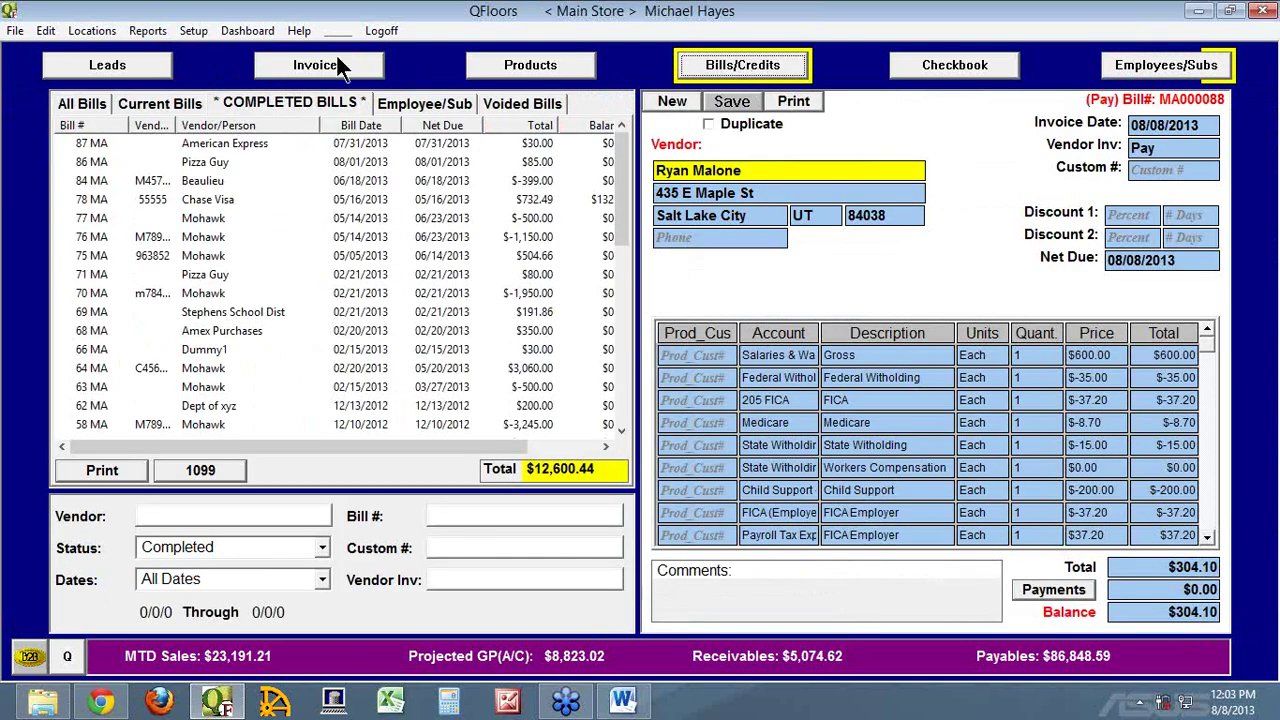
pyautogui.click(193, 31)
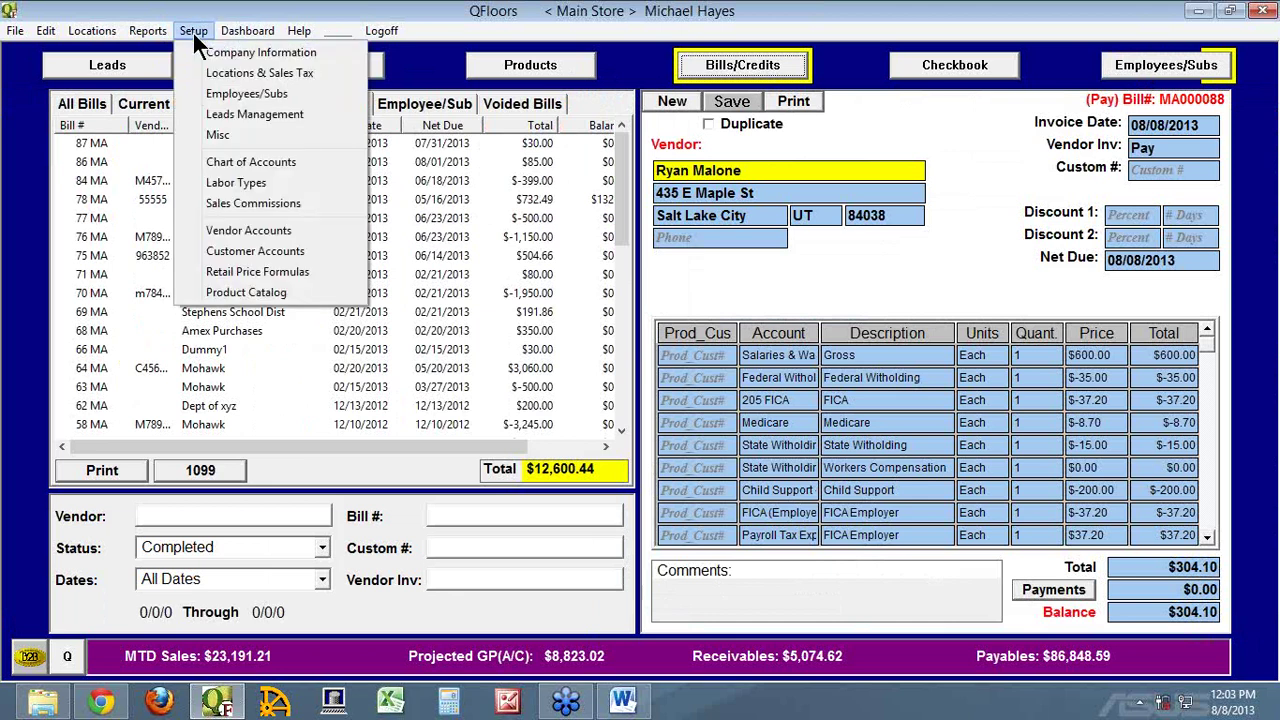
pyautogui.click(267, 230)
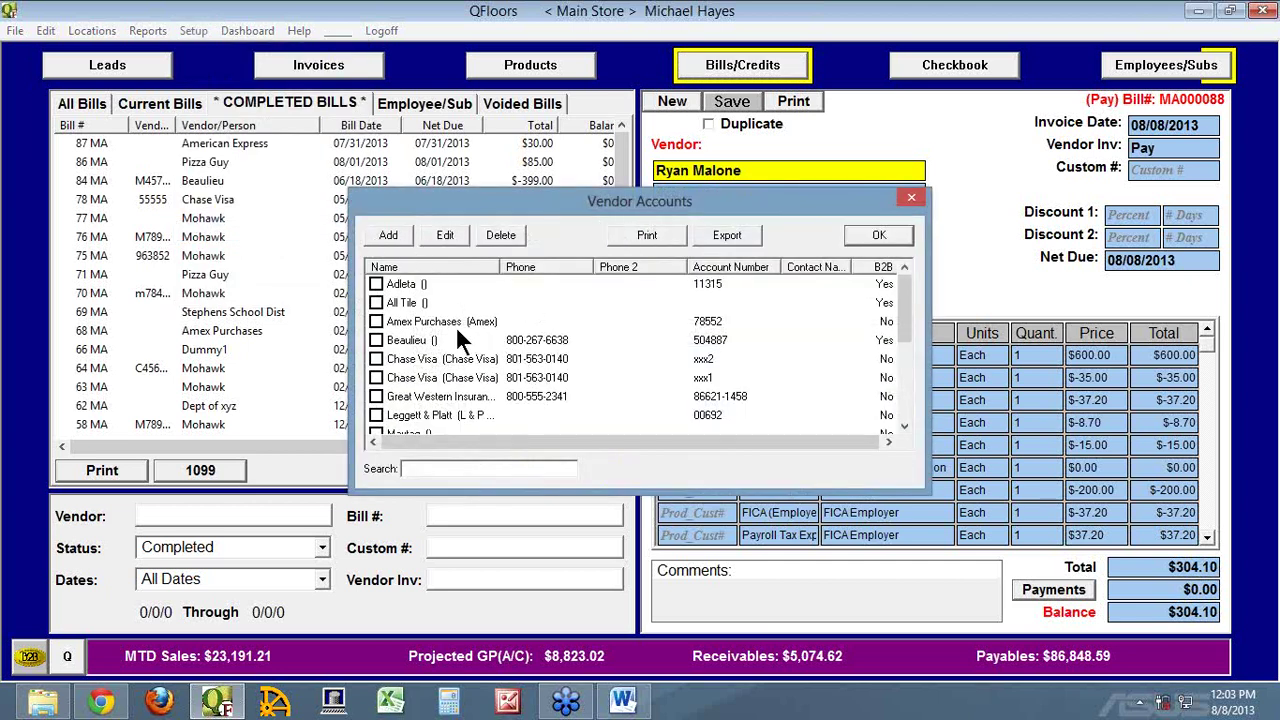
pyautogui.moveTo(906, 312)
pyautogui.mouseDown()
pyautogui.moveTo(918, 410)
pyautogui.moveTo(912, 307)
pyautogui.mouseUp()
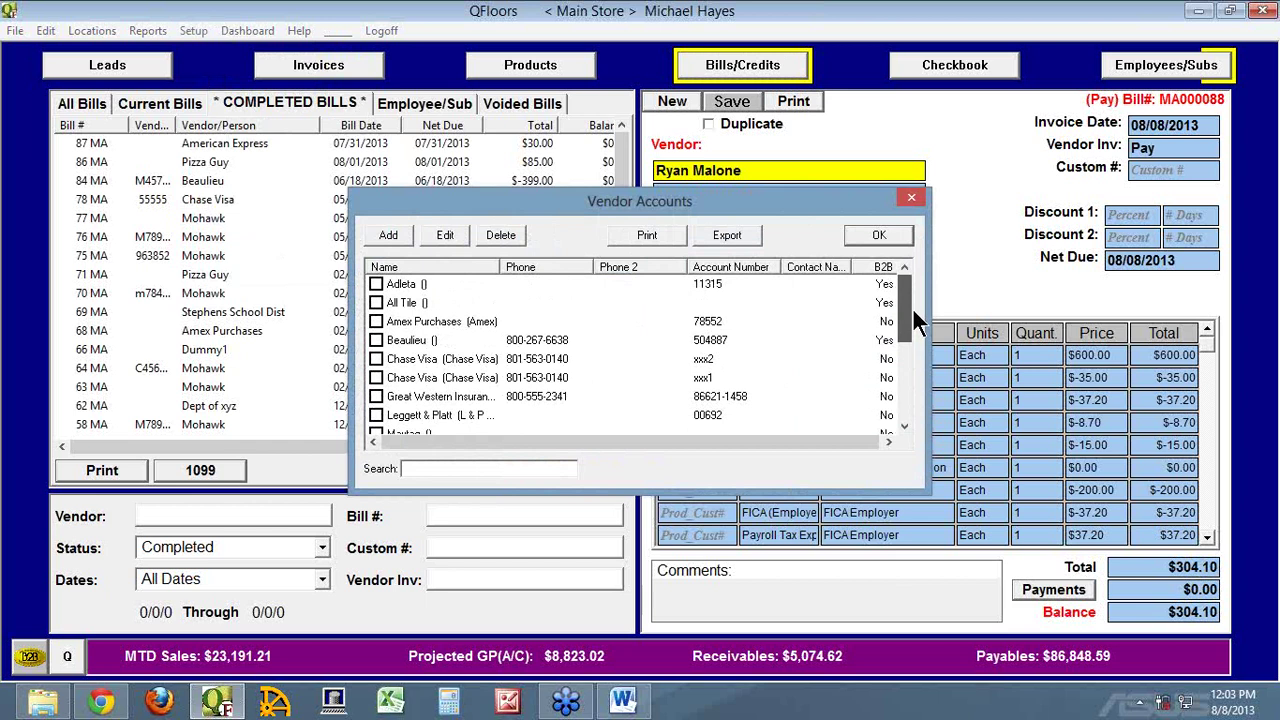
pyautogui.click(388, 235)
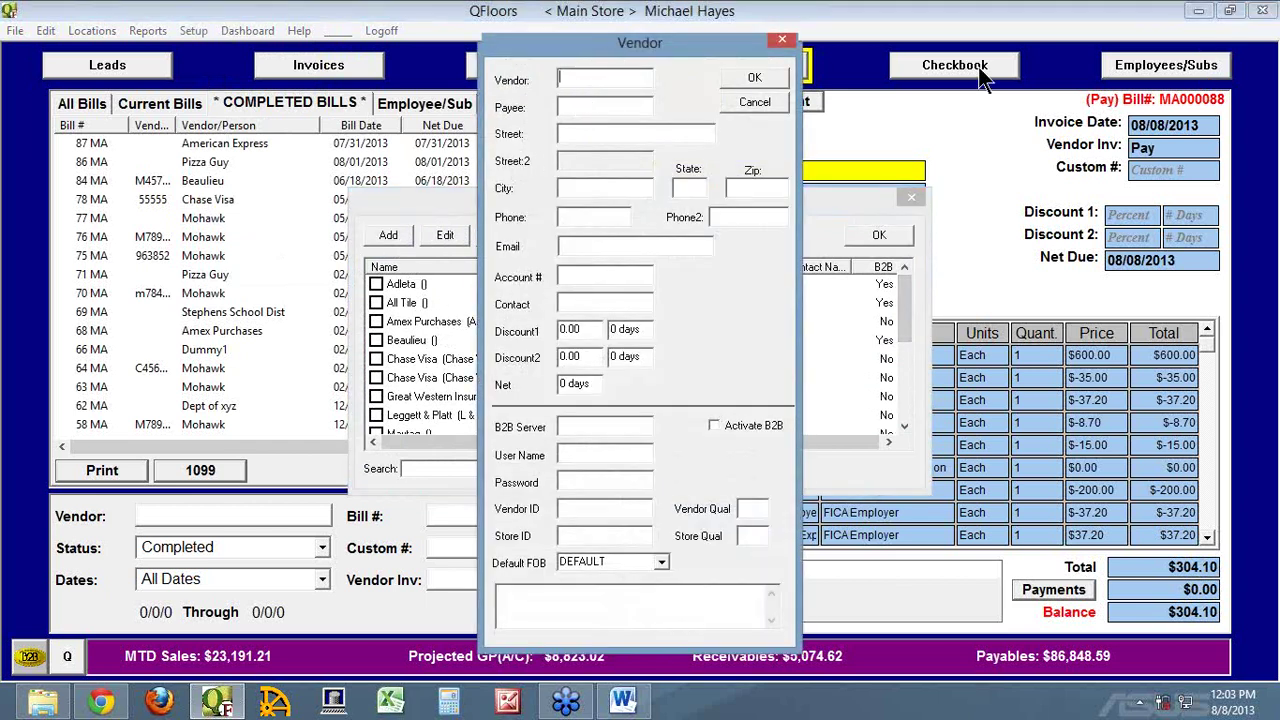
pyautogui.write('The Accoun')
pyautogui.hotkey('ctrl', 'a')
pyautogui.click(752, 75)
# Close Vendor Accounts and start a new bill for the new vendor
pyautogui.click(880, 240)
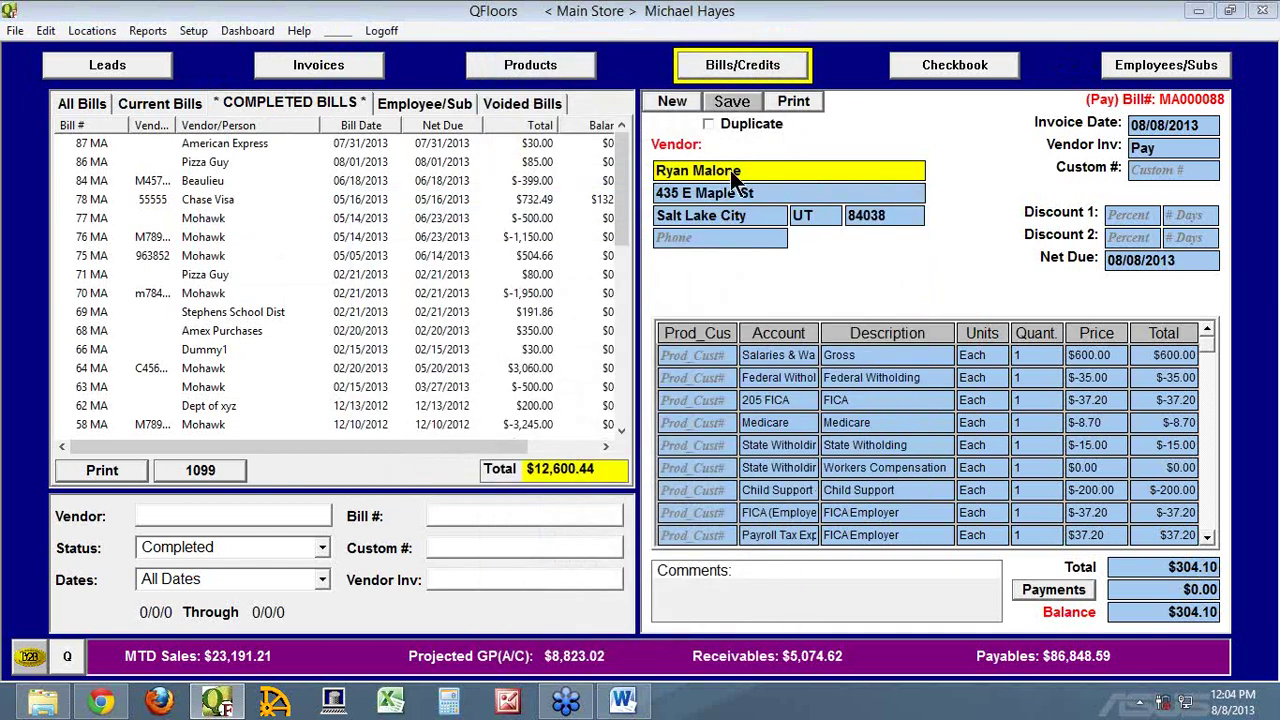
pyautogui.click(667, 102)
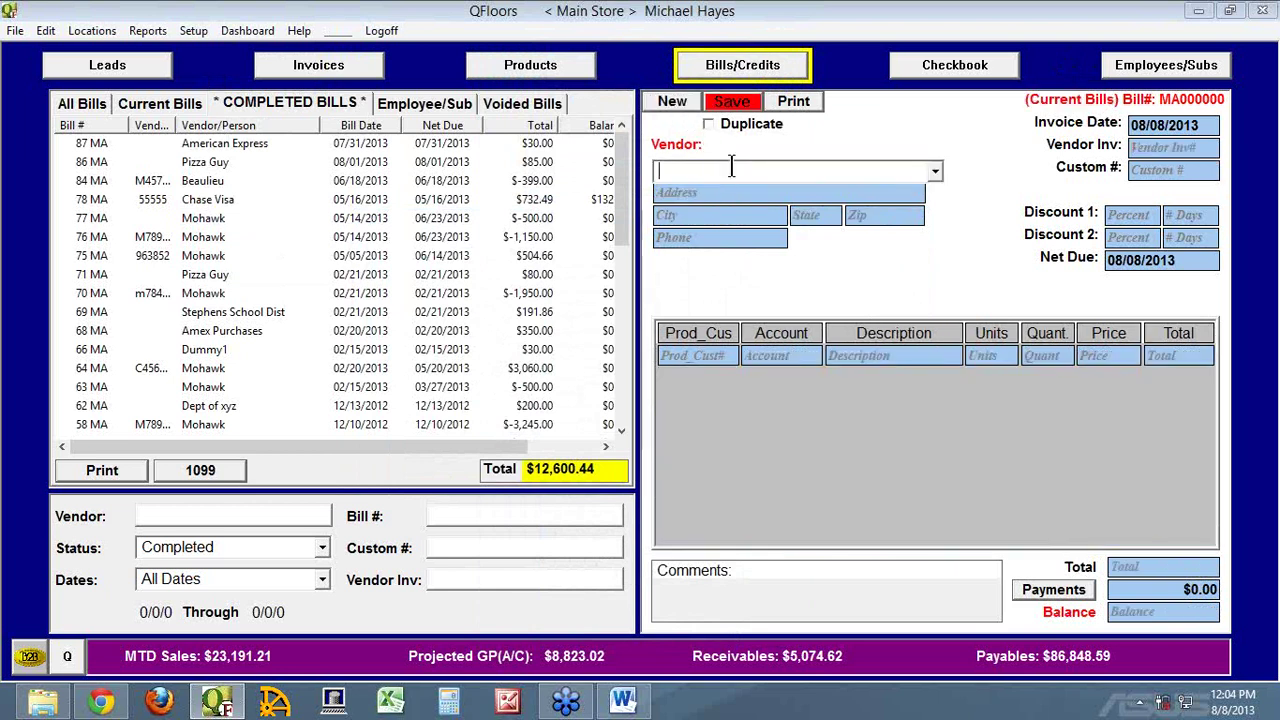
pyautogui.press('Tab')
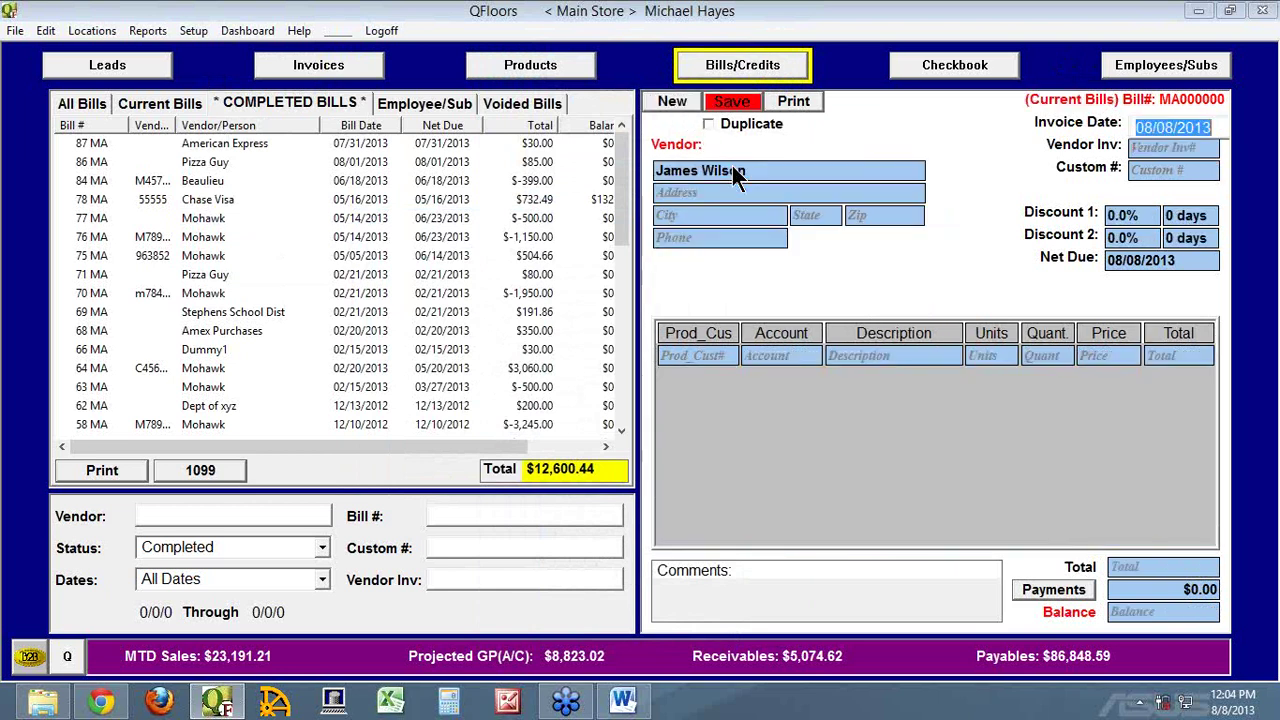
# Add a line: Professional Fees, 'legal', Each, quantity 2.5 at 150.00 ($375.00)
pyautogui.click(768, 358)
pyautogui.write('Professional Fees')
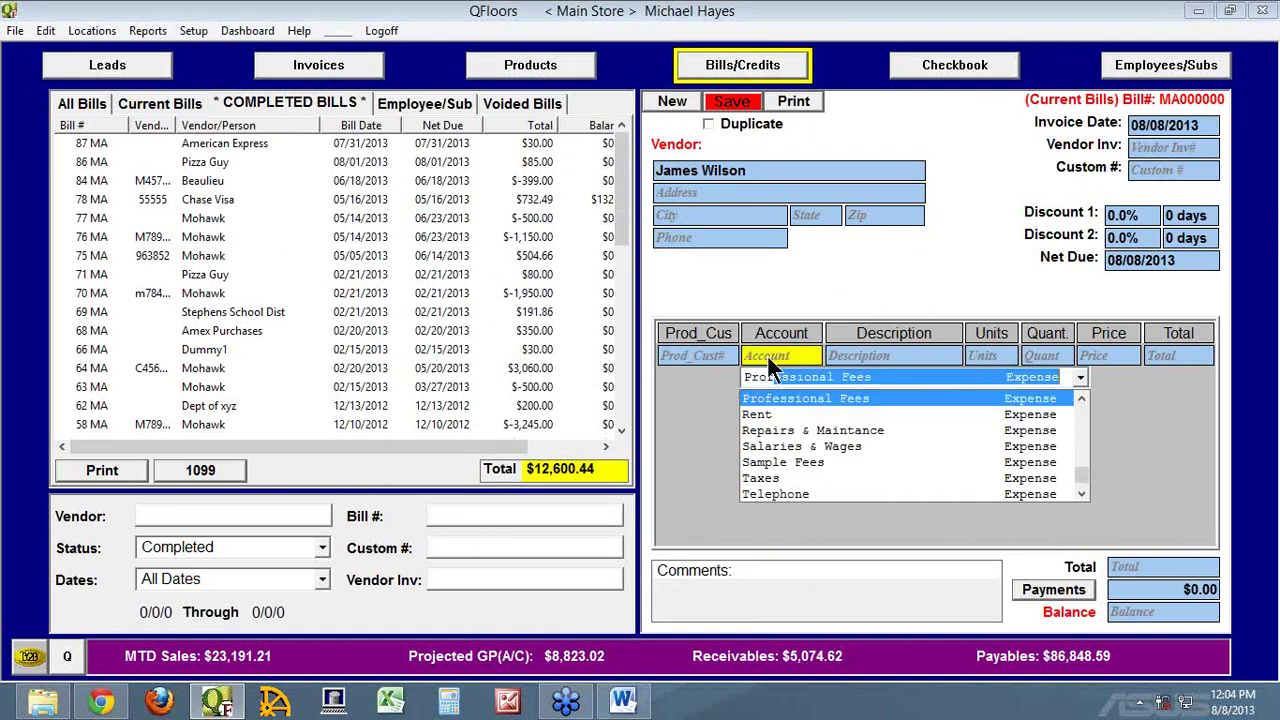
pyautogui.press('Tab')
pyautogui.write('legal')
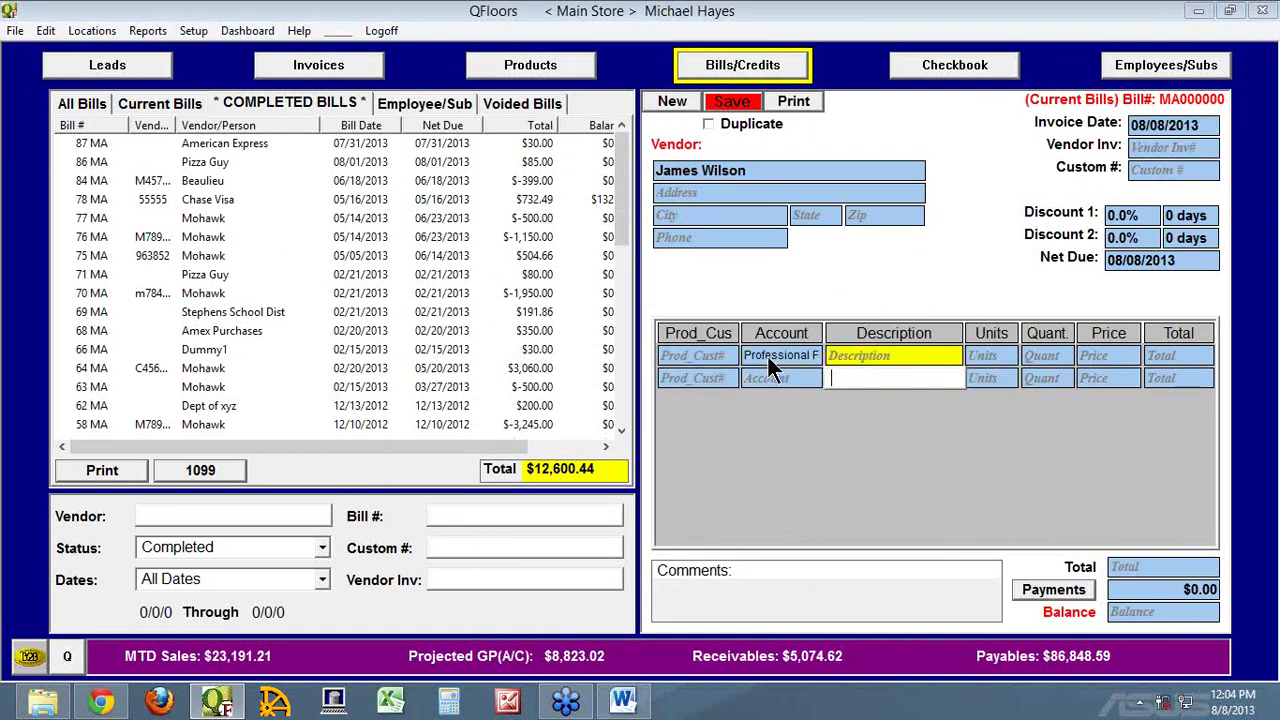
pyautogui.press('Tab')
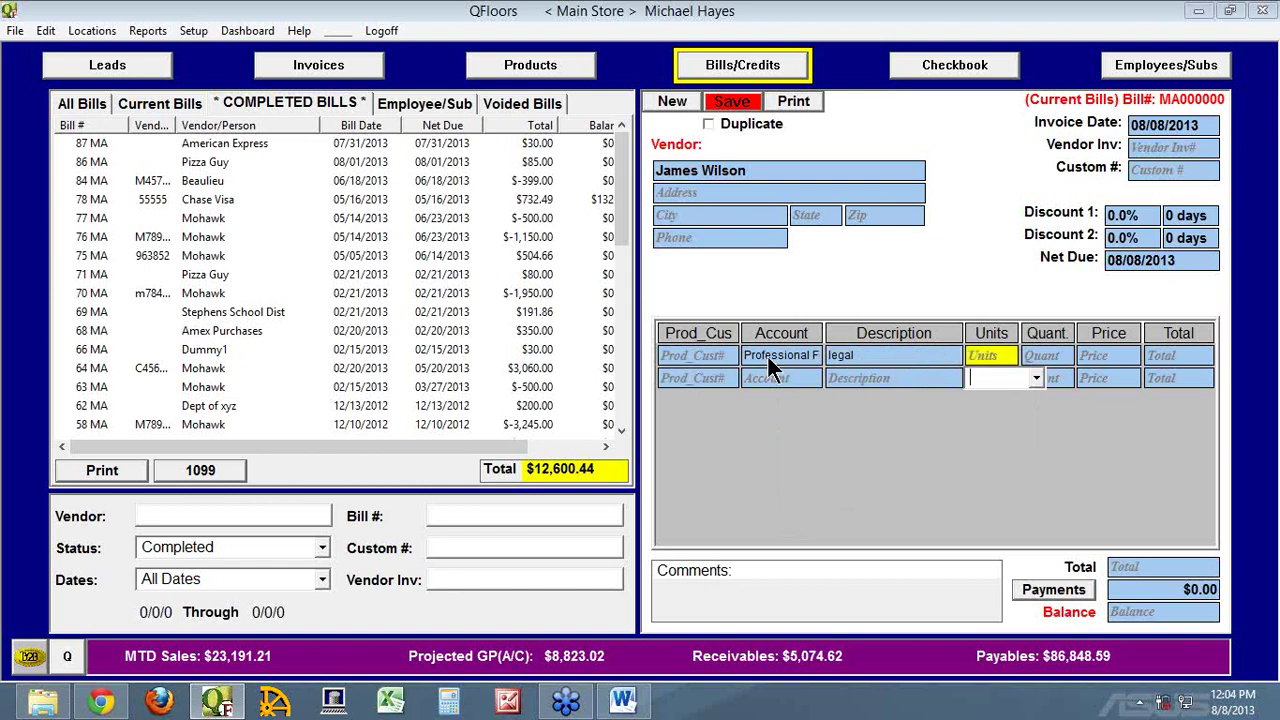
pyautogui.press('Tab')
pyautogui.write('2.5')
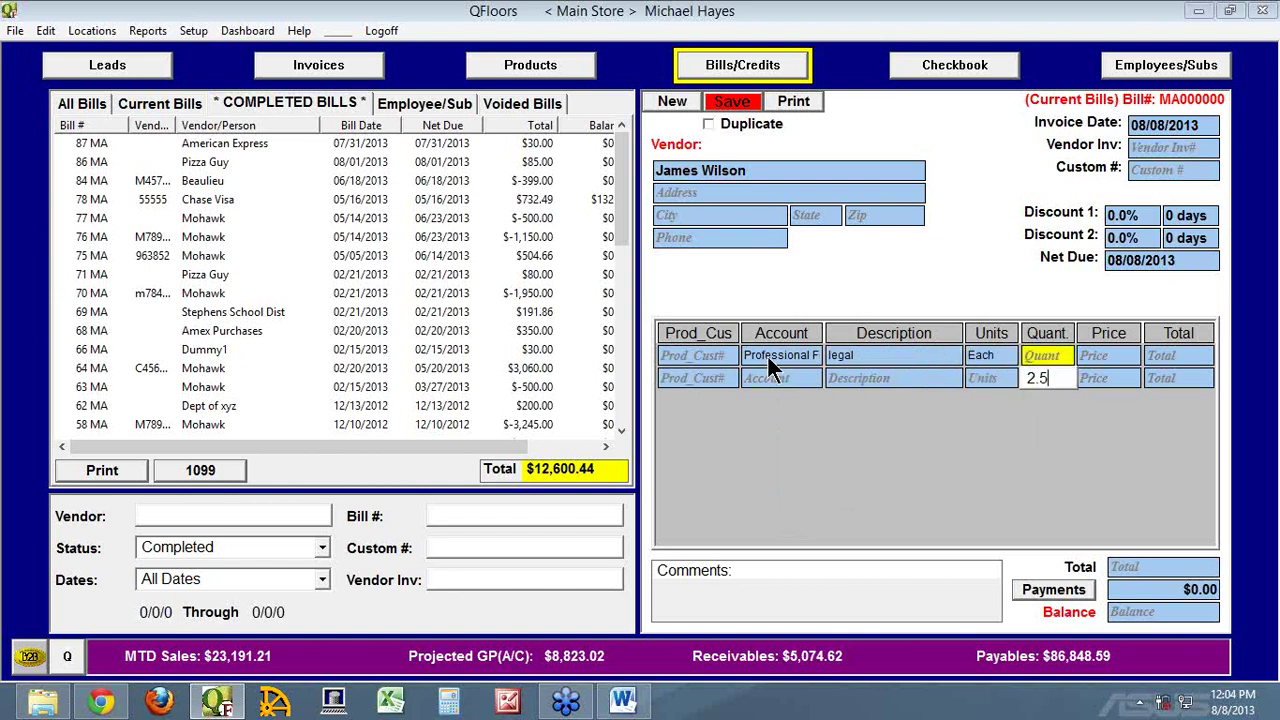
pyautogui.press('Tab')
pyautogui.write('100')
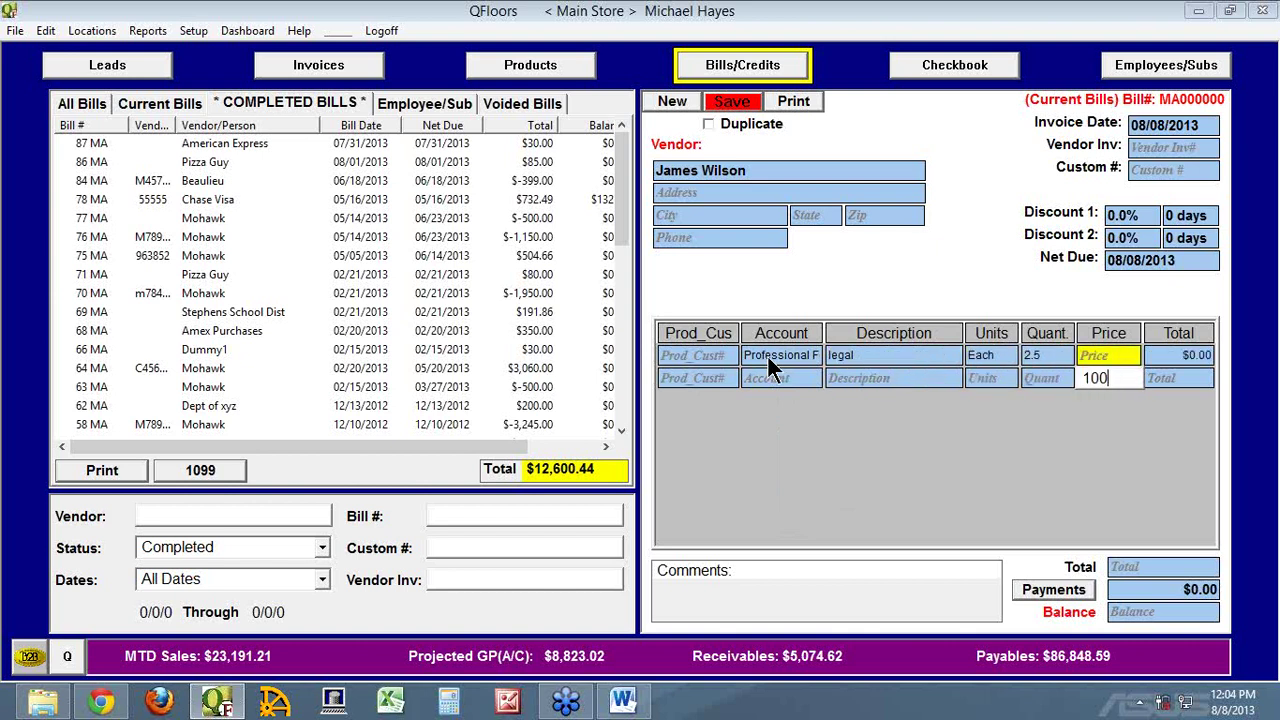
pyautogui.press('BackSpace')
pyautogui.press('BackSpace')
pyautogui.write('50.00')
pyautogui.press('Return')
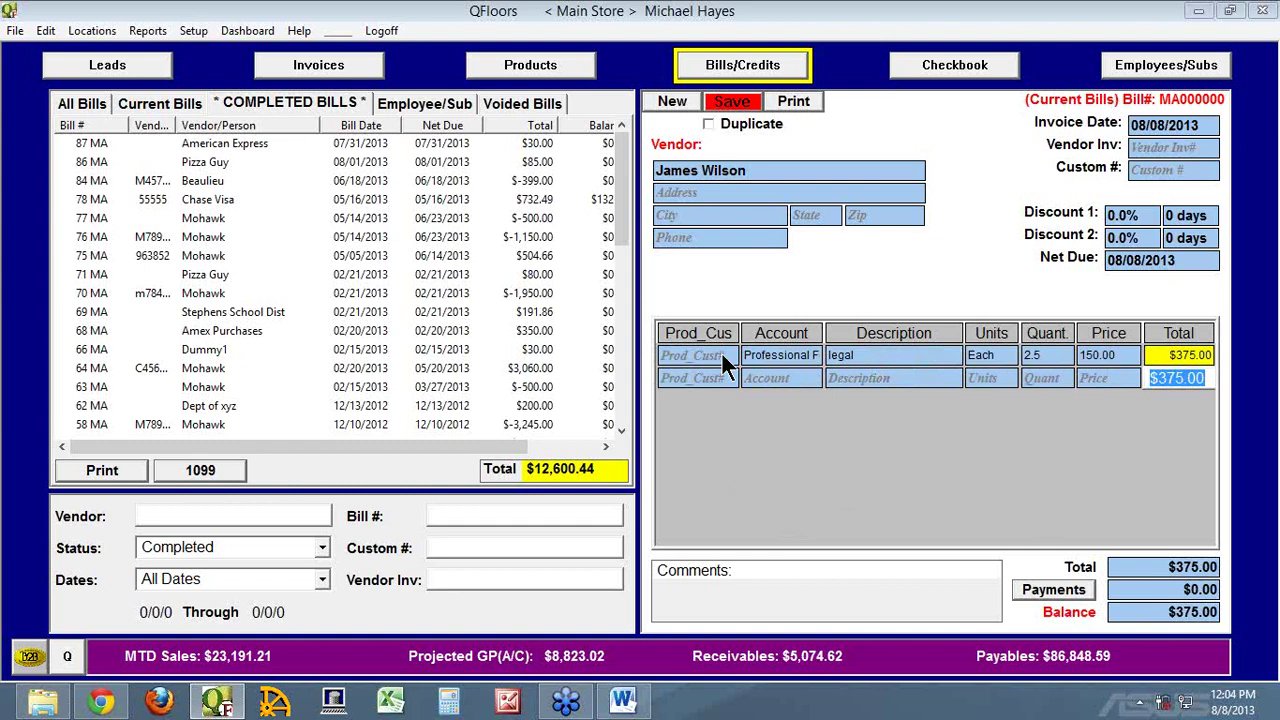
# Save bill #89 and record a $375.00 Scheduling Payoff payment
pyautogui.click(735, 102)
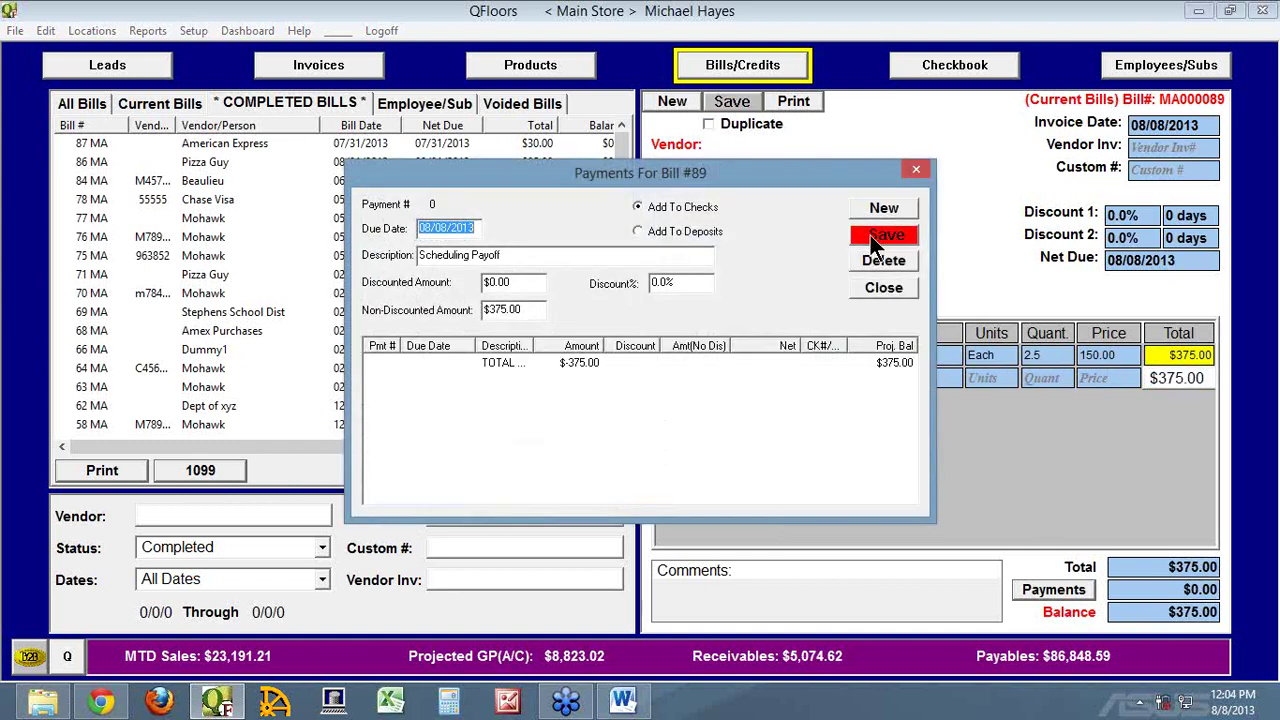
pyautogui.click(870, 232)
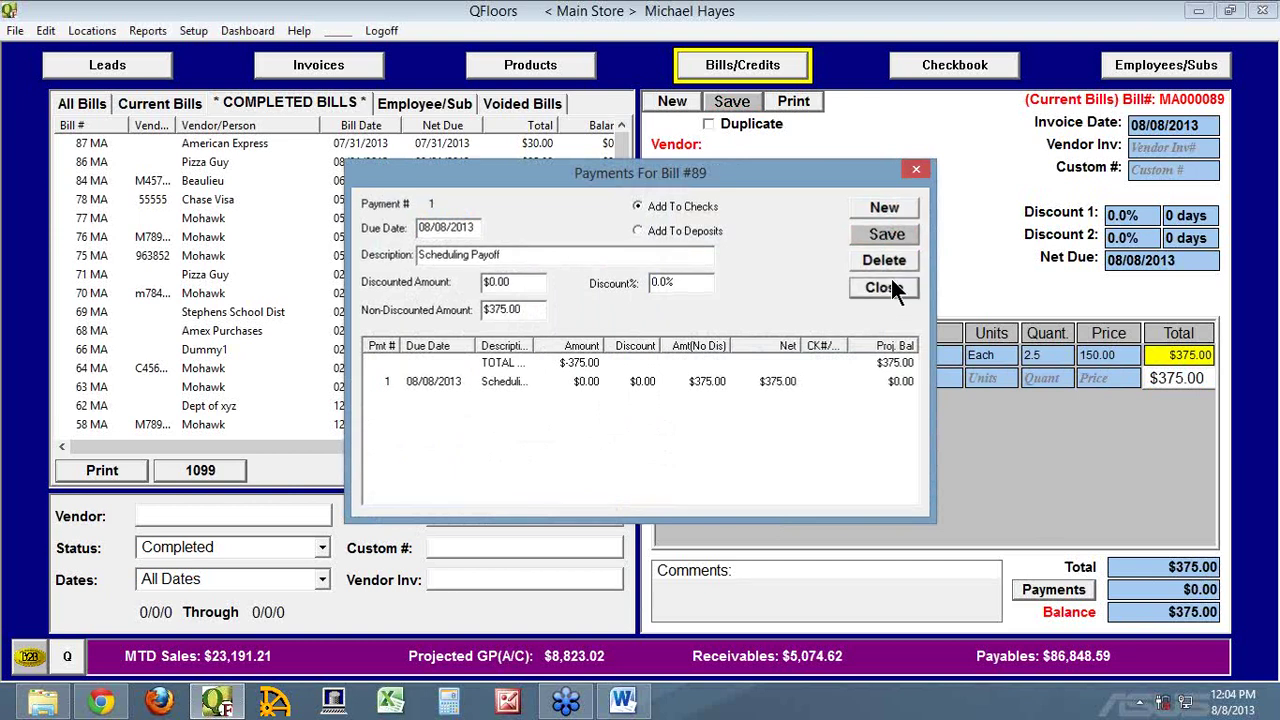
pyautogui.click(889, 283)
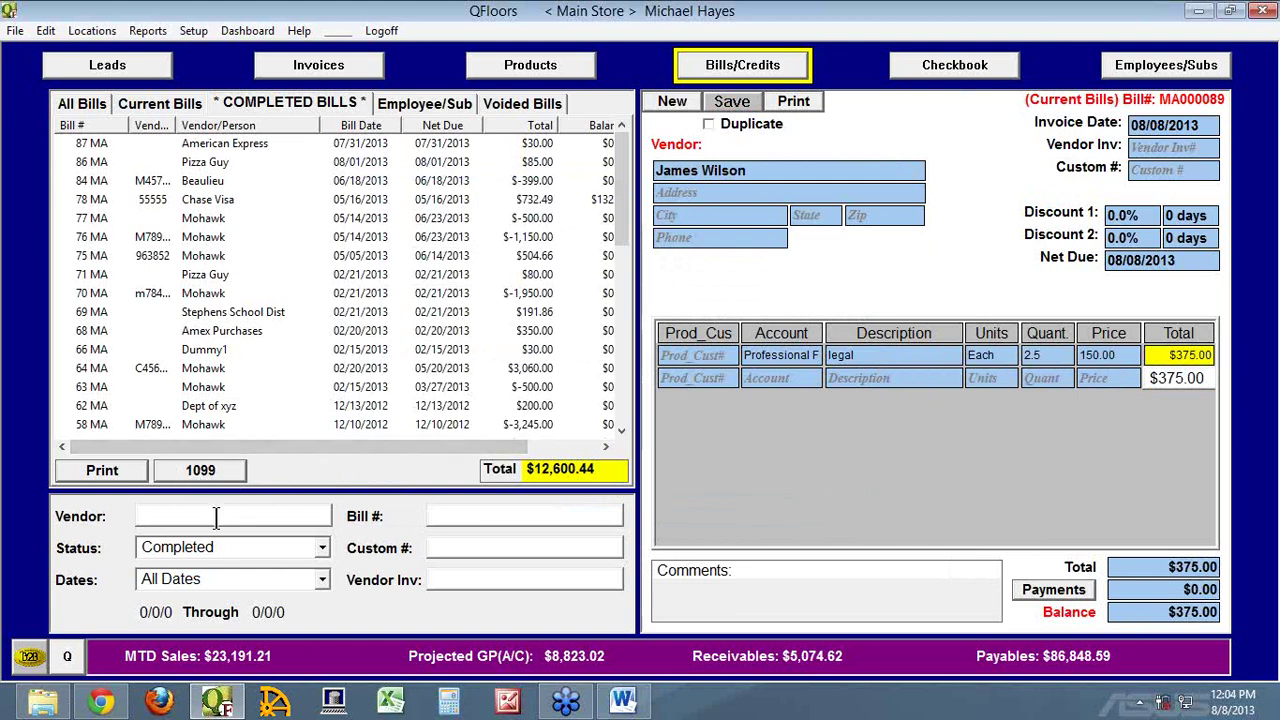
# Filter bills to Year To Date for the new vendor
pyautogui.click(227, 580)
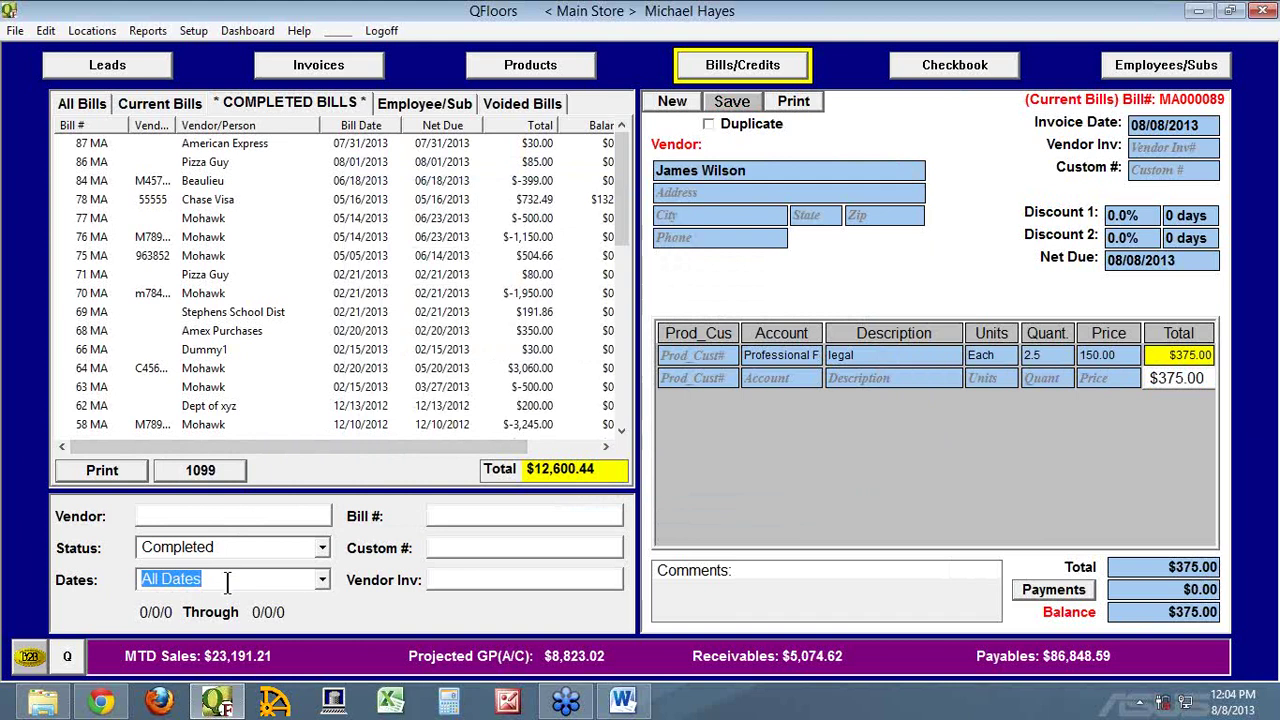
pyautogui.write('Last Y')
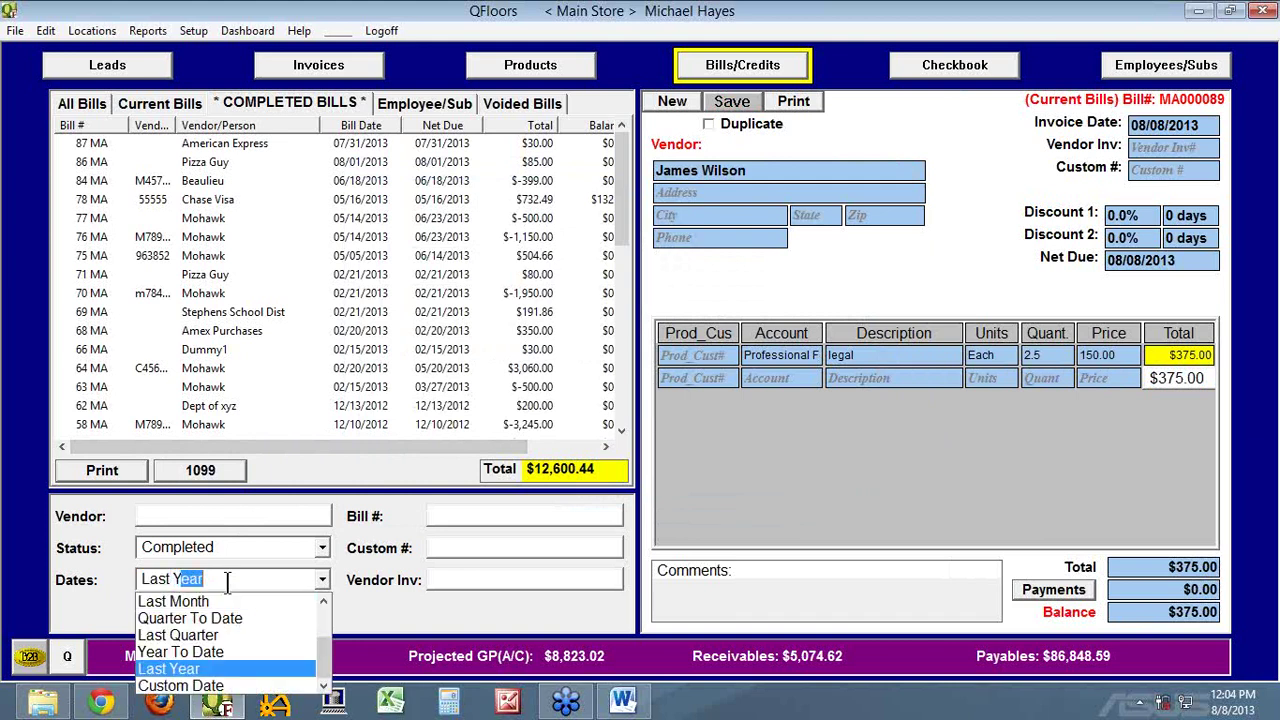
pyautogui.press('BackSpace')
pyautogui.press('BackSpace')
pyautogui.press('BackSpace')
pyautogui.press('BackSpace')
pyautogui.press('BackSpace')
pyautogui.press('BackSpace')
pyautogui.press('BackSpace')
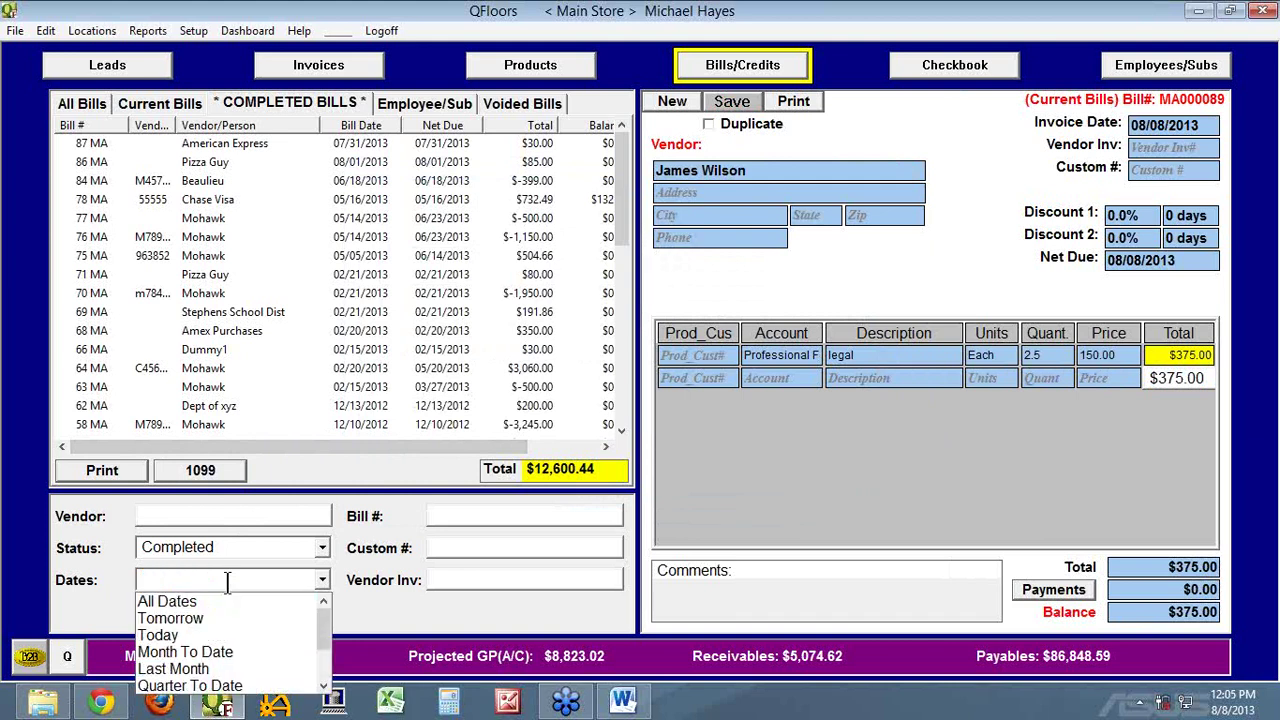
pyautogui.write('Year To Date')
pyautogui.press('Return')
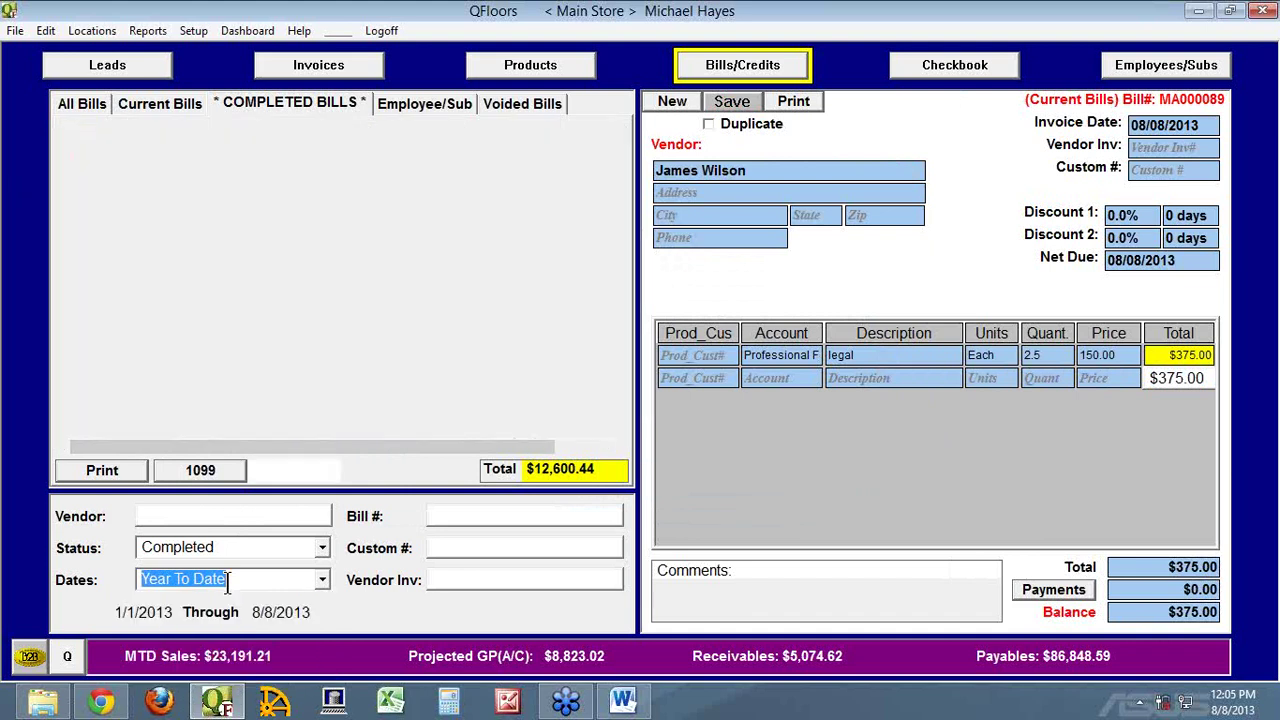
pyautogui.click(150, 515)
pyautogui.write('james w')
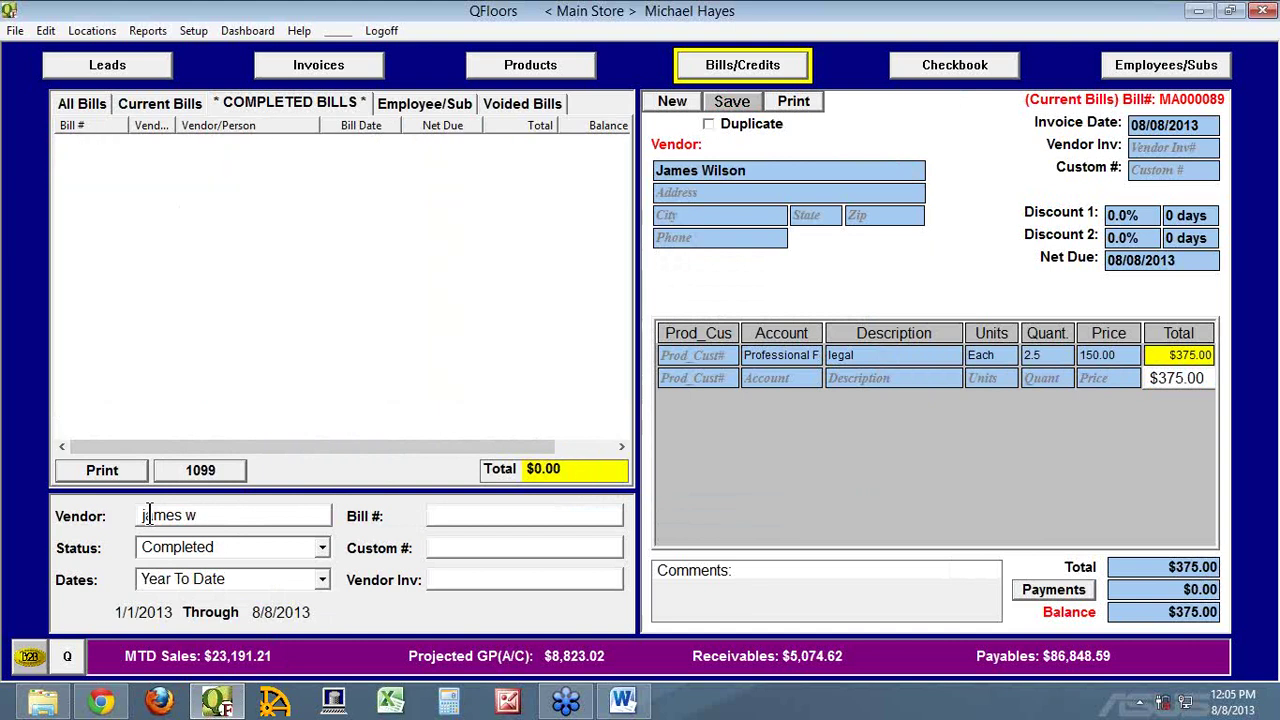
# Select bill 89 MA under Current Bills and go to the Checkbook
pyautogui.click(169, 102)
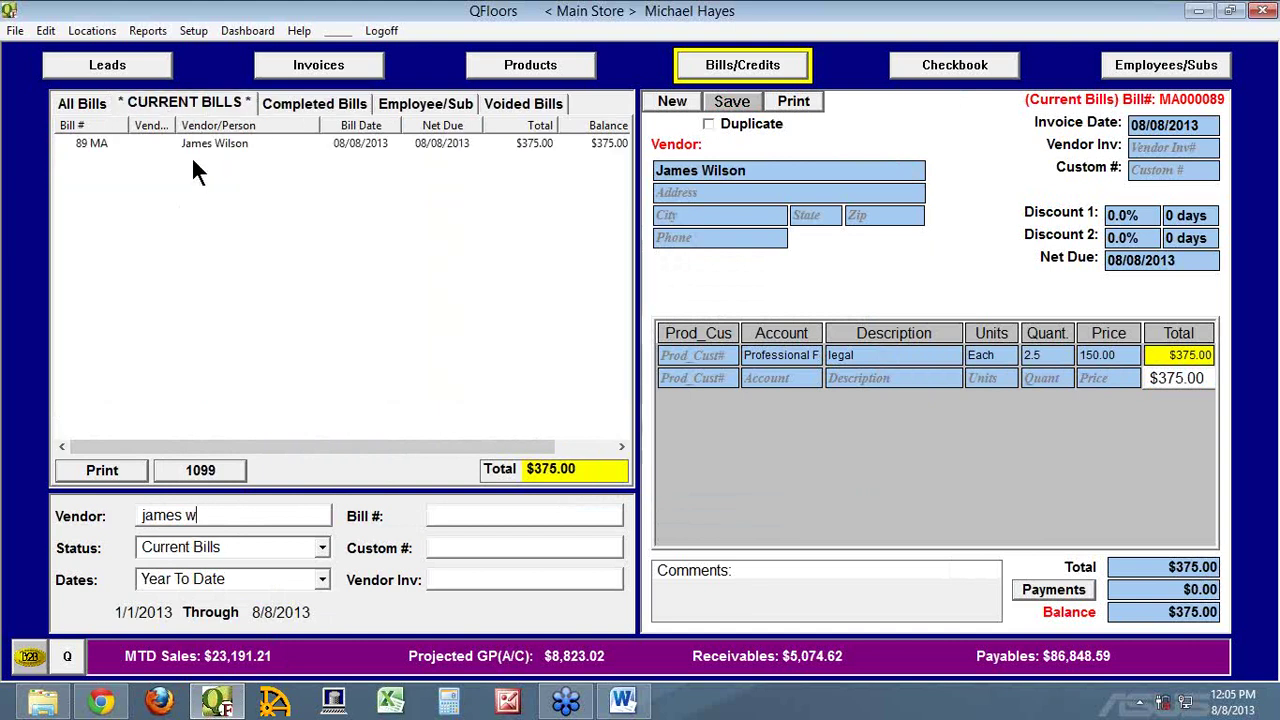
pyautogui.click(80, 145)
pyautogui.click(932, 70)
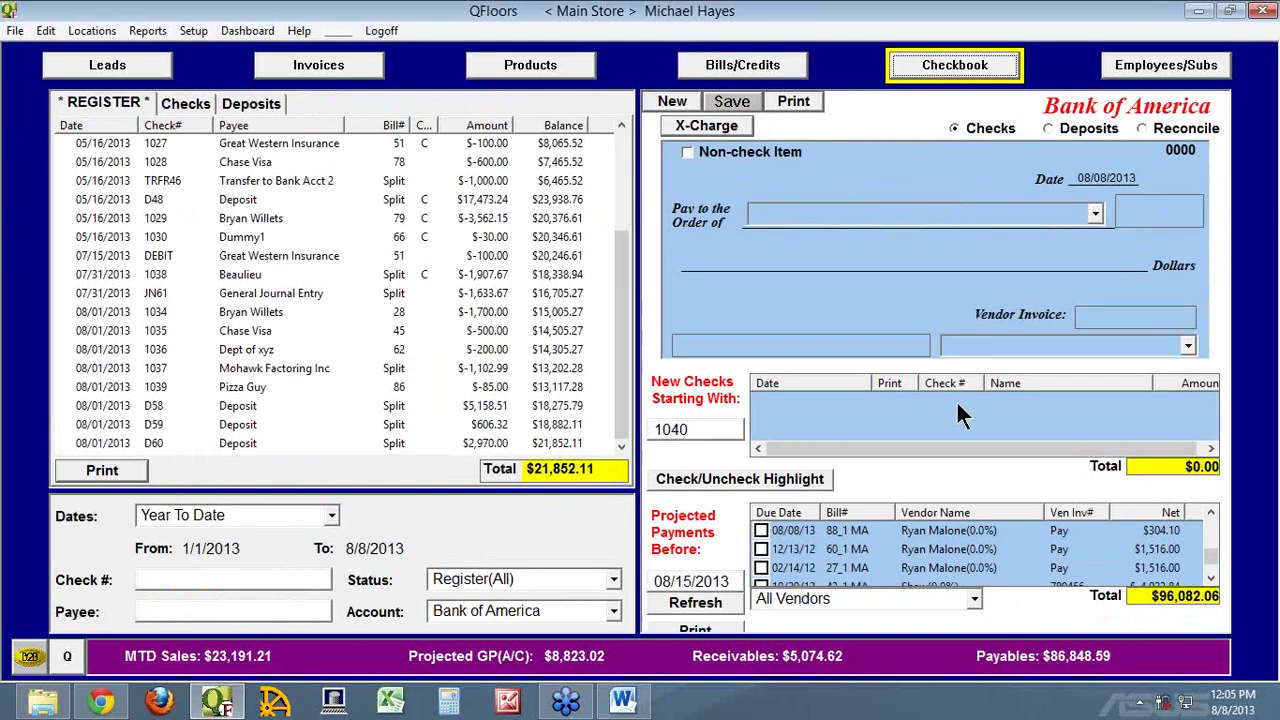
# Pay the vendor's $375.00 bill with unprinted check 1040, then view Completed Bills
pyautogui.click(706, 602)
pyautogui.scroll(-3, 1214, 556)
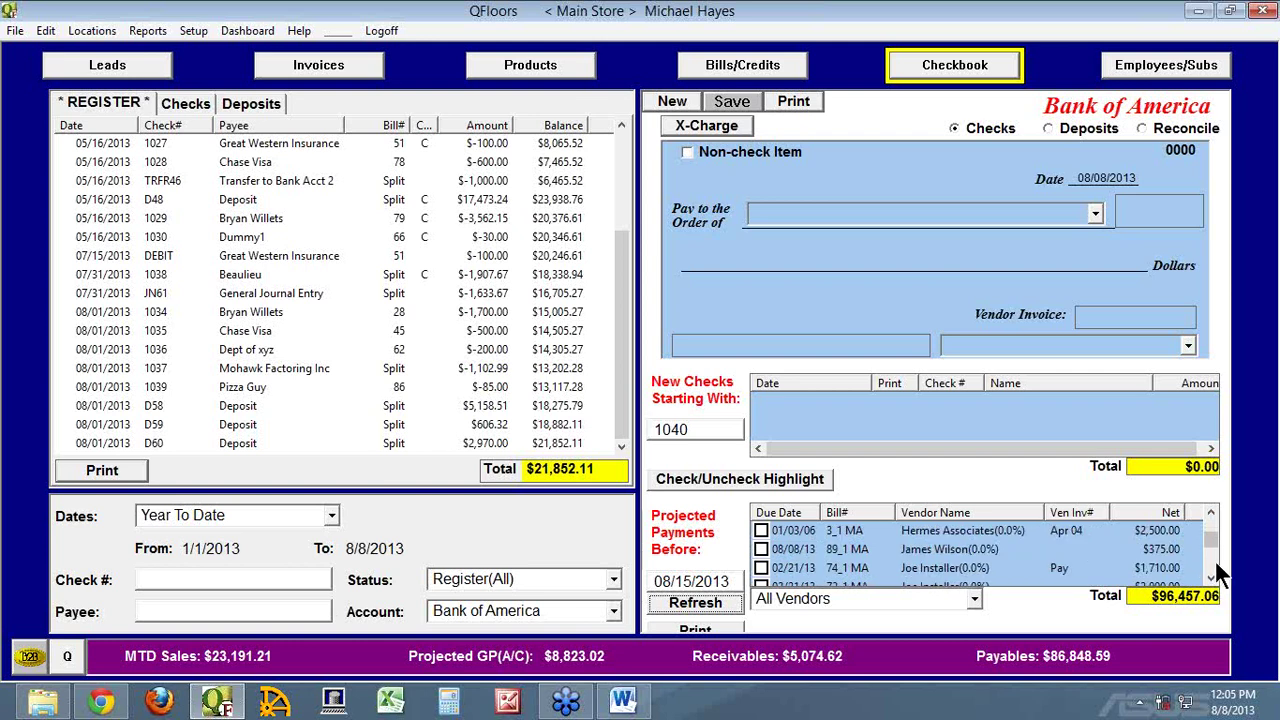
pyautogui.click(761, 549)
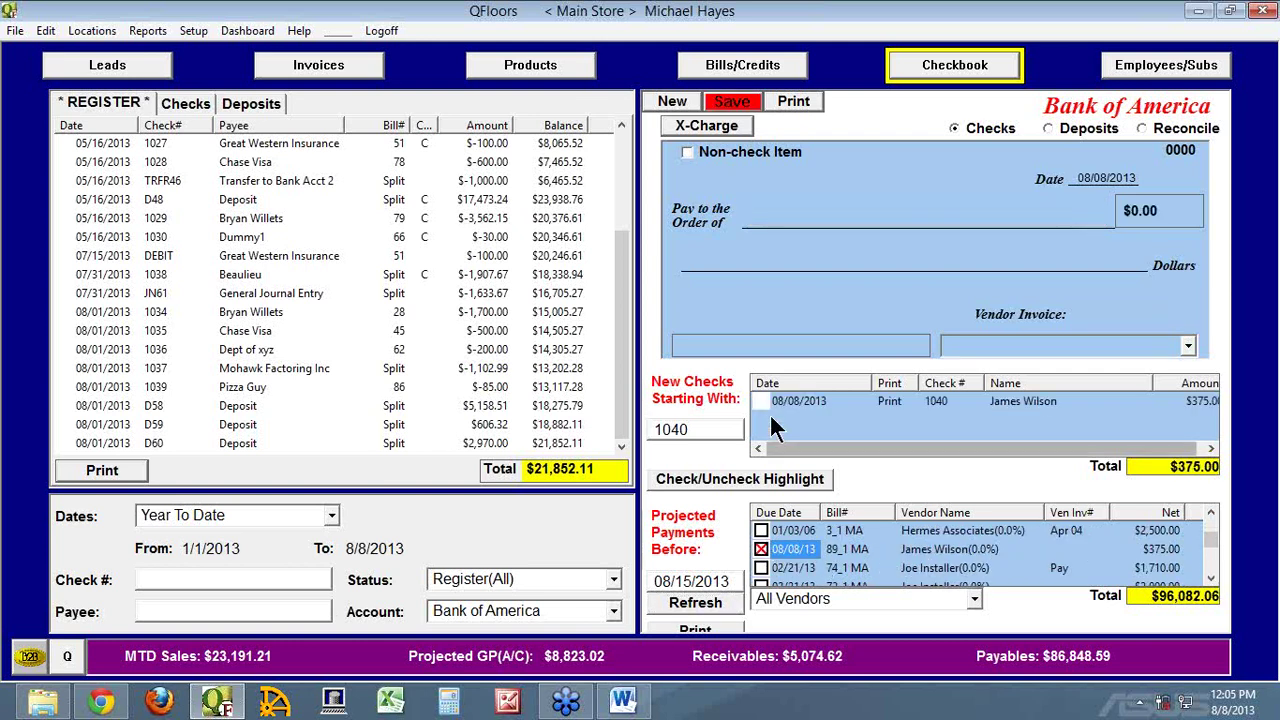
pyautogui.click(736, 106)
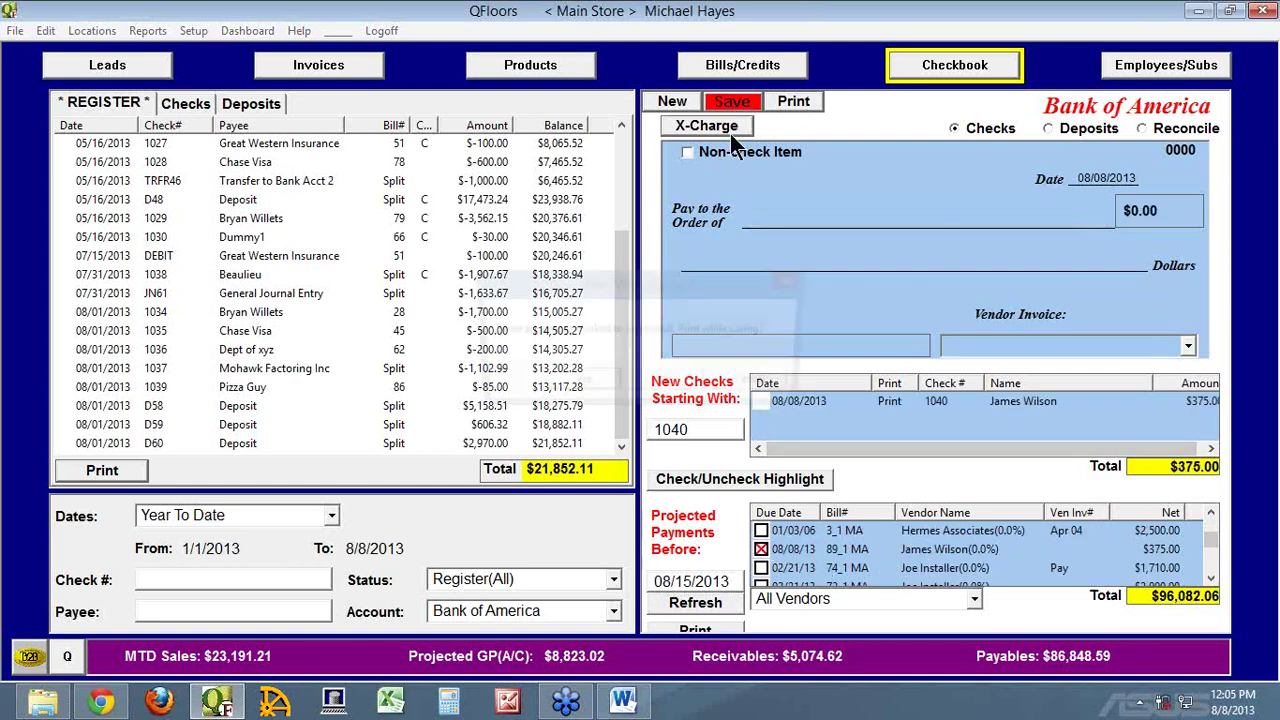
pyautogui.click(671, 376)
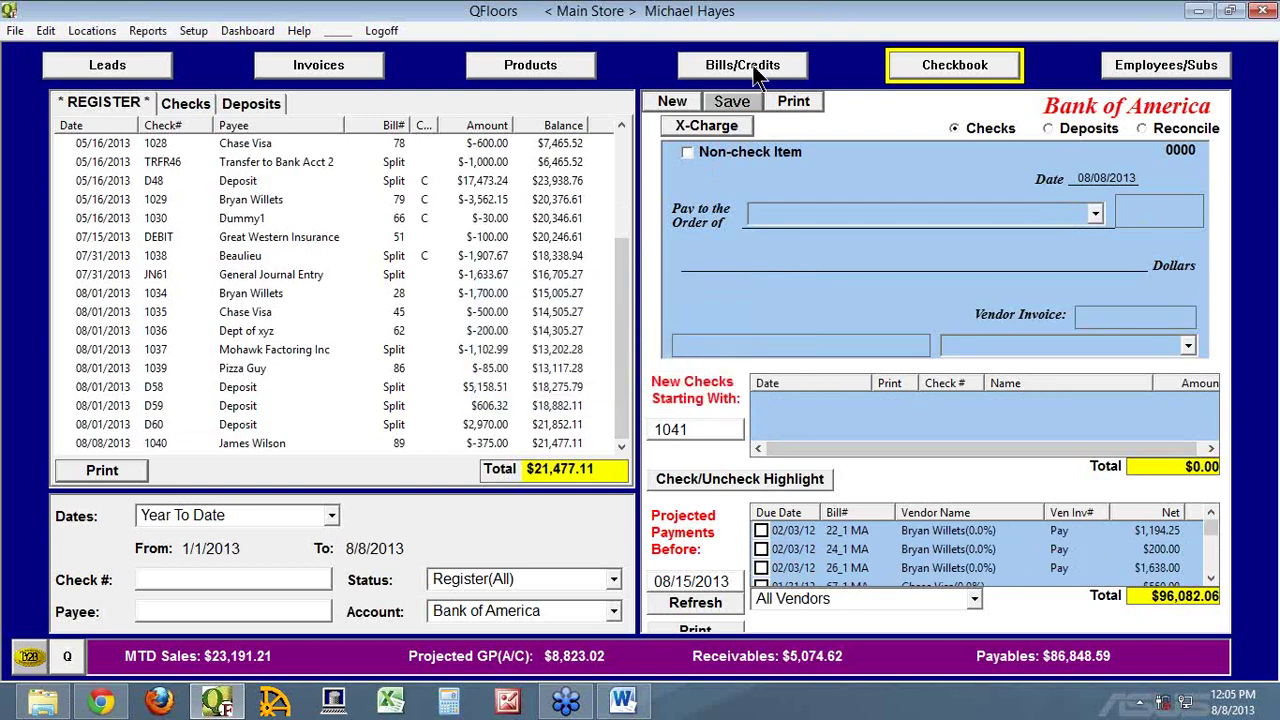
pyautogui.click(755, 70)
pyautogui.click(297, 103)
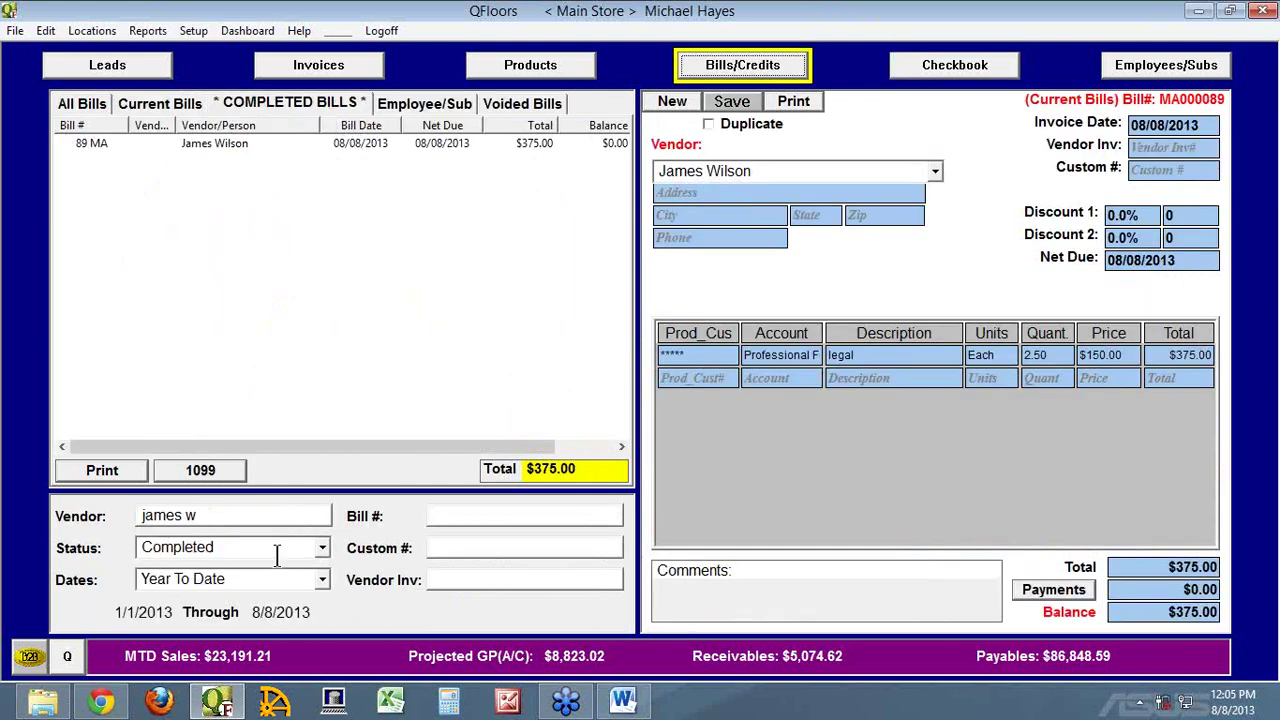
# Select the vendor filter text, then start and cancel a 1099 printout for that vendor
pyautogui.moveTo(270, 515); pyautogui.dragTo(84, 516)
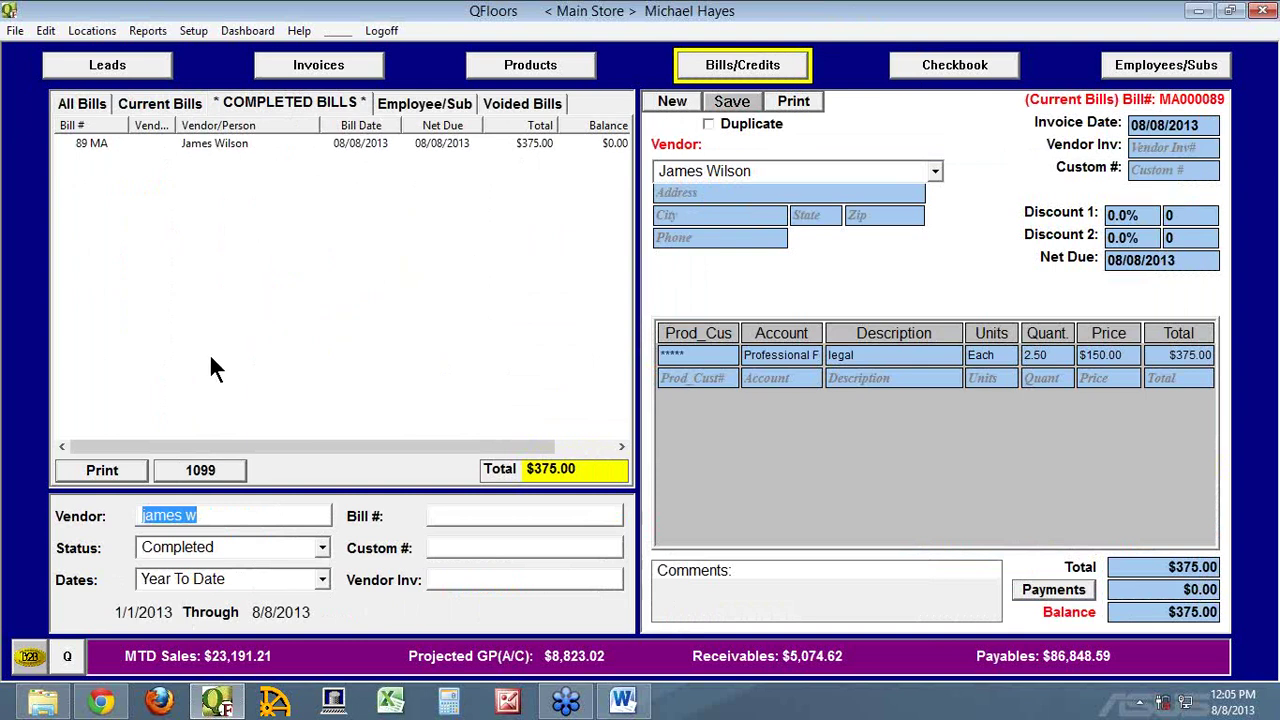
pyautogui.click(199, 472)
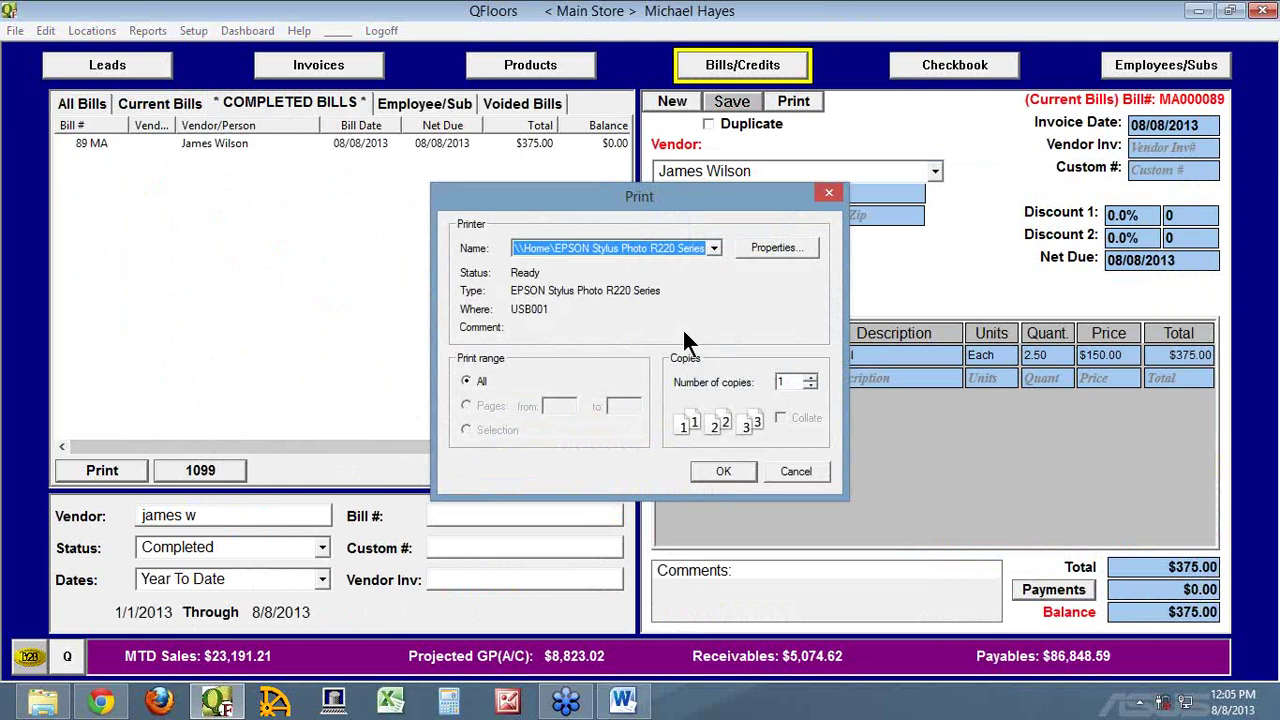
pyautogui.click(799, 471)
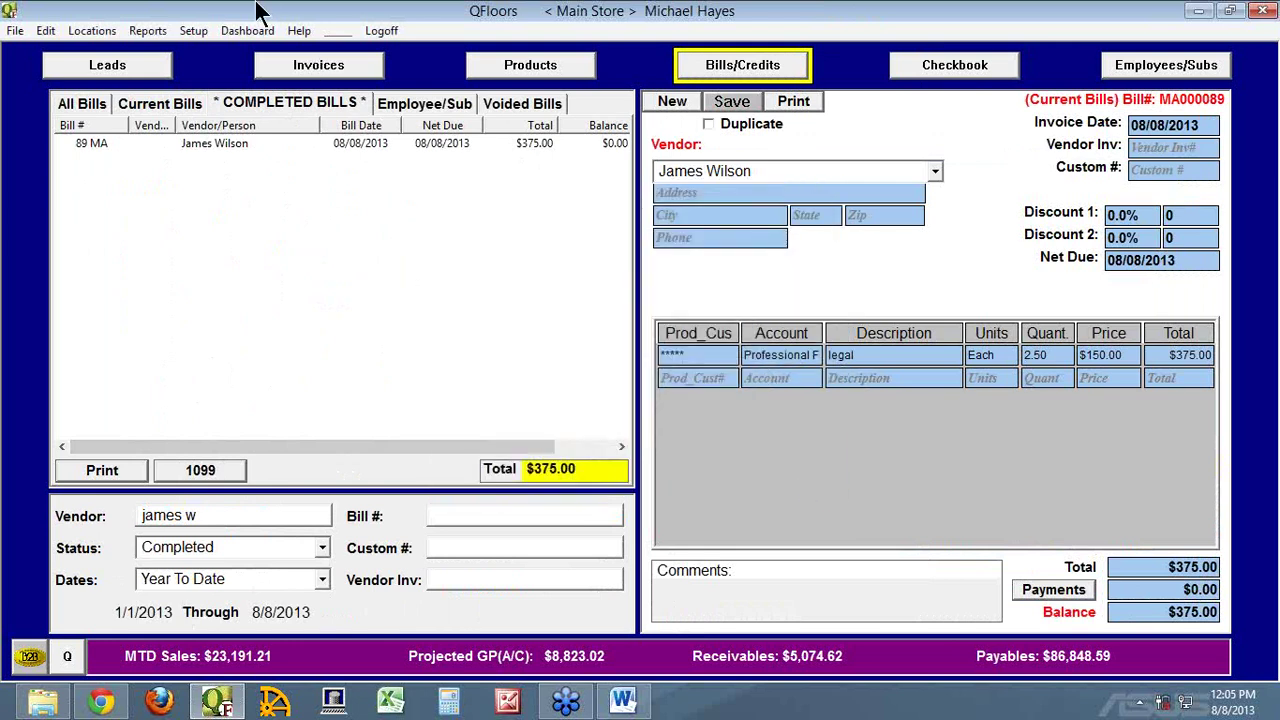
pyautogui.click(193, 31)
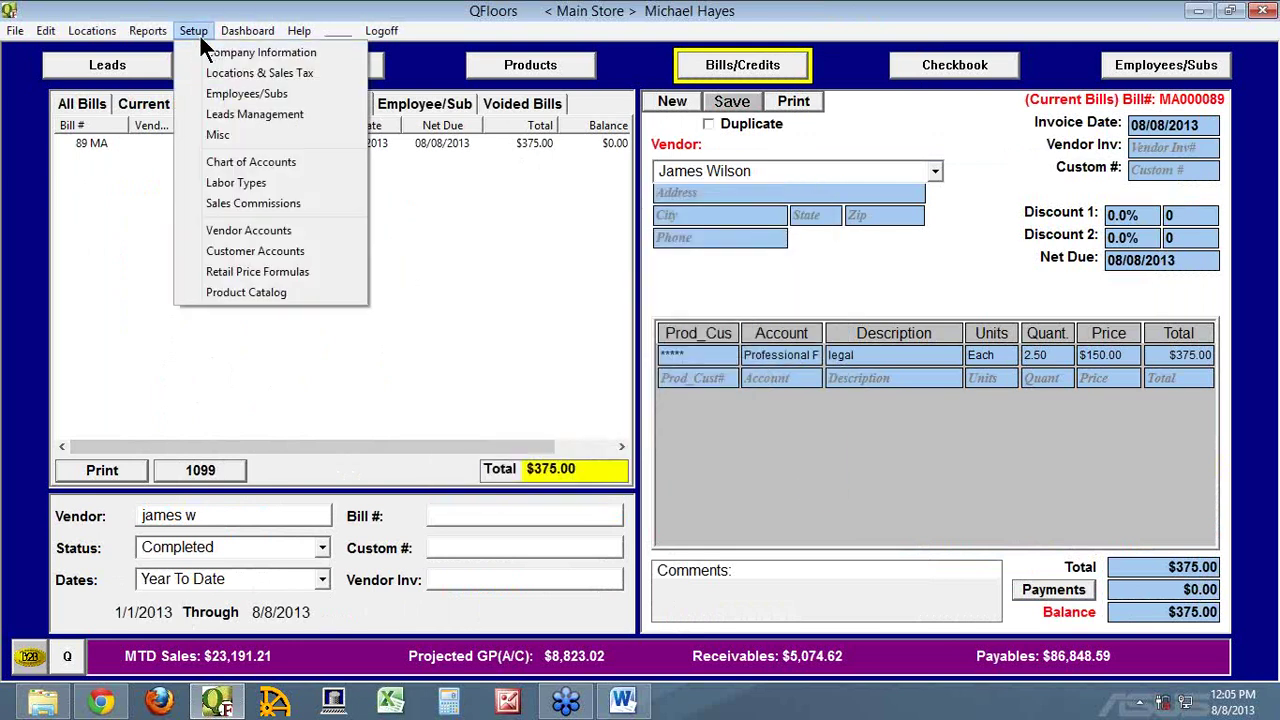
# In Vendor Accounts, open the current bill's vendor details and cancel without changes
pyautogui.click(263, 230)
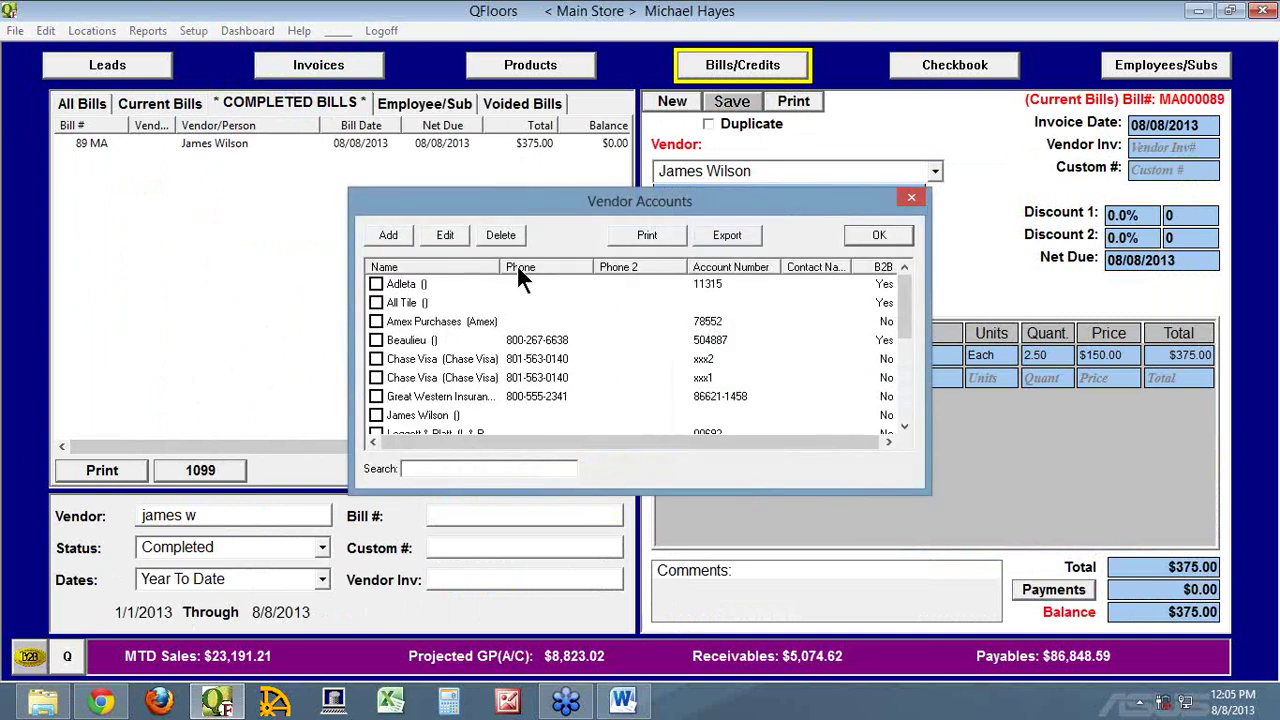
pyautogui.click(377, 285)
pyautogui.click(377, 415)
pyautogui.click(445, 236)
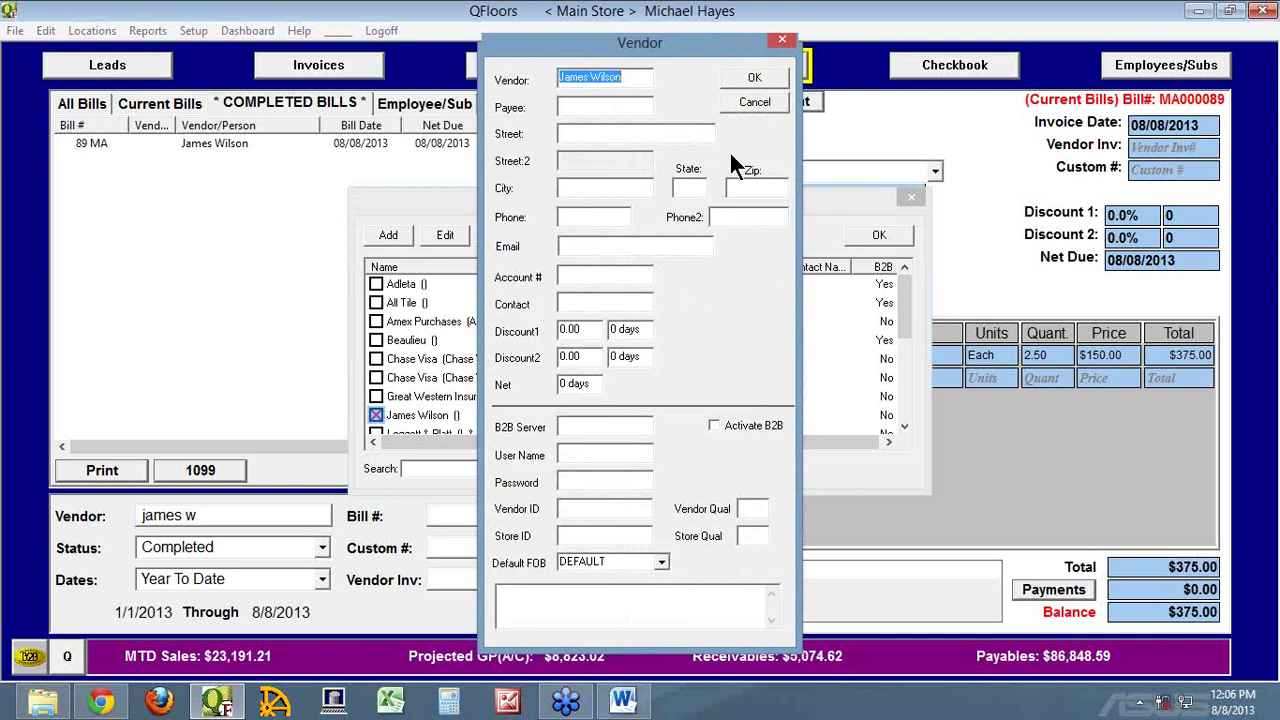
pyautogui.click(755, 102)
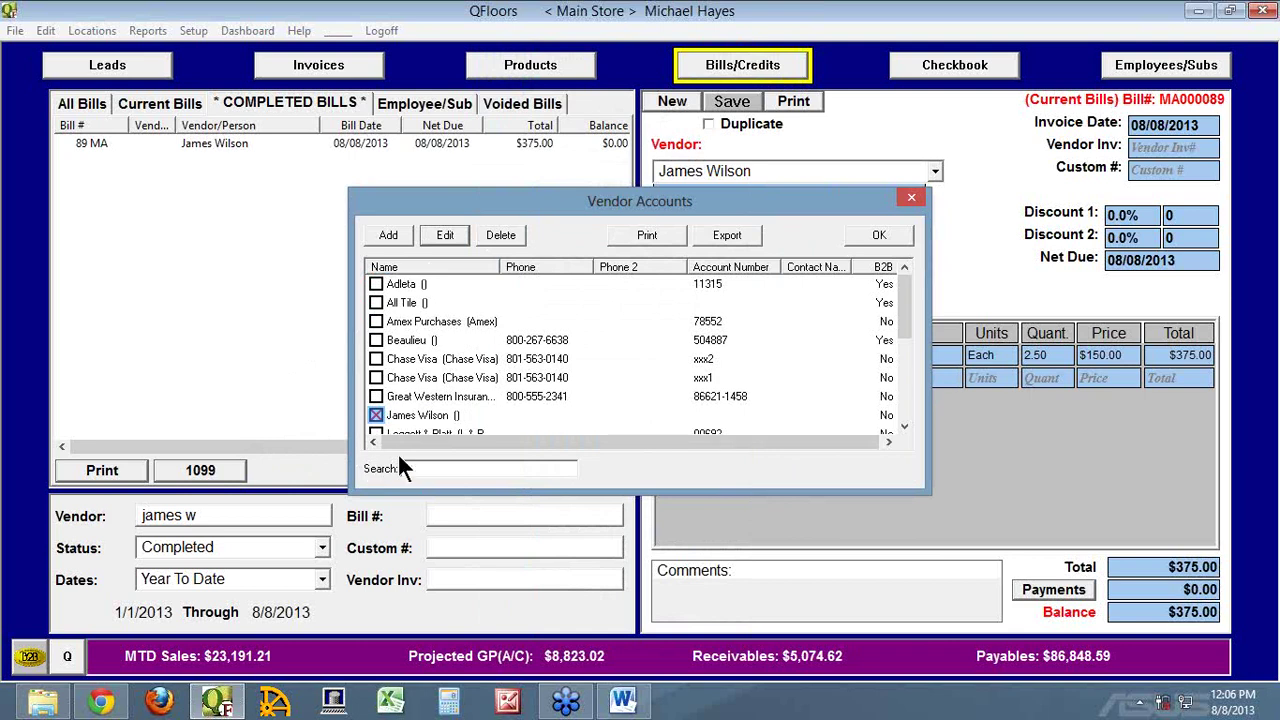
# Close Vendor Accounts and go to Employees/Subs, showing employee #10's $576.47 net check
pyautogui.click(907, 237)
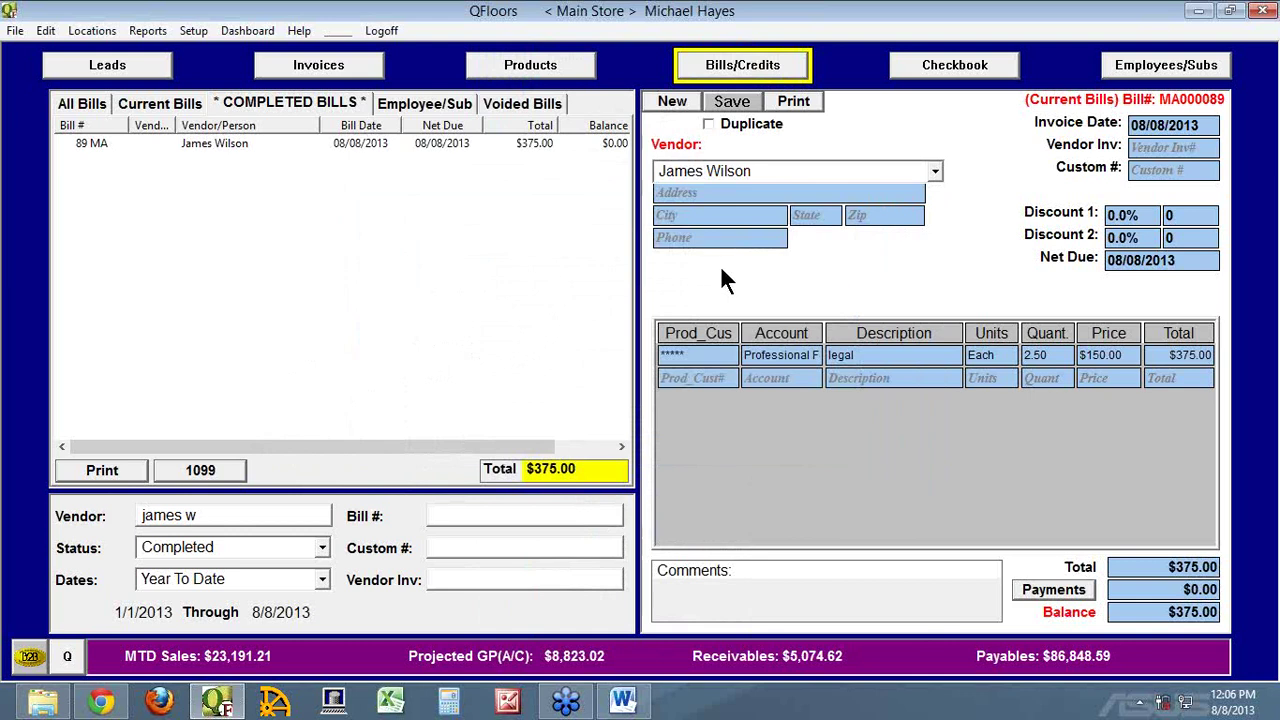
pyautogui.click(1138, 70)
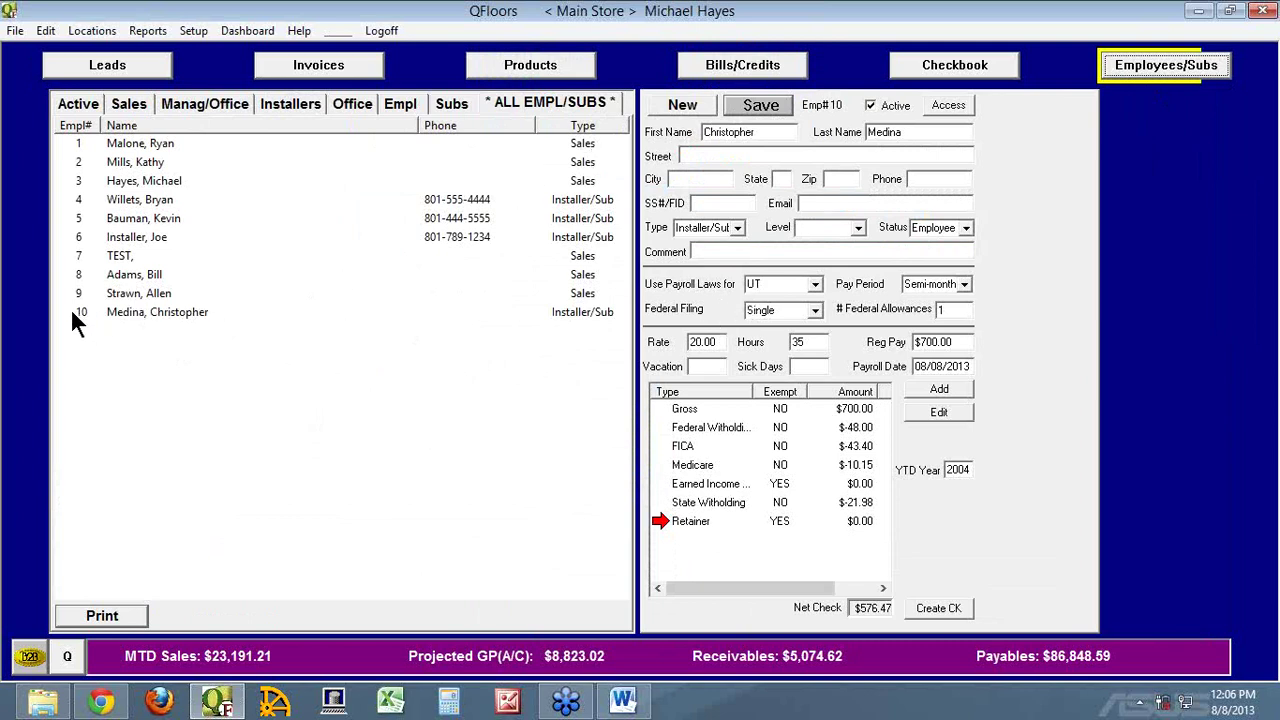
# Review employee 6's Installer/Sub type and Gross pay account, leaving both unchanged
pyautogui.click(75, 238)
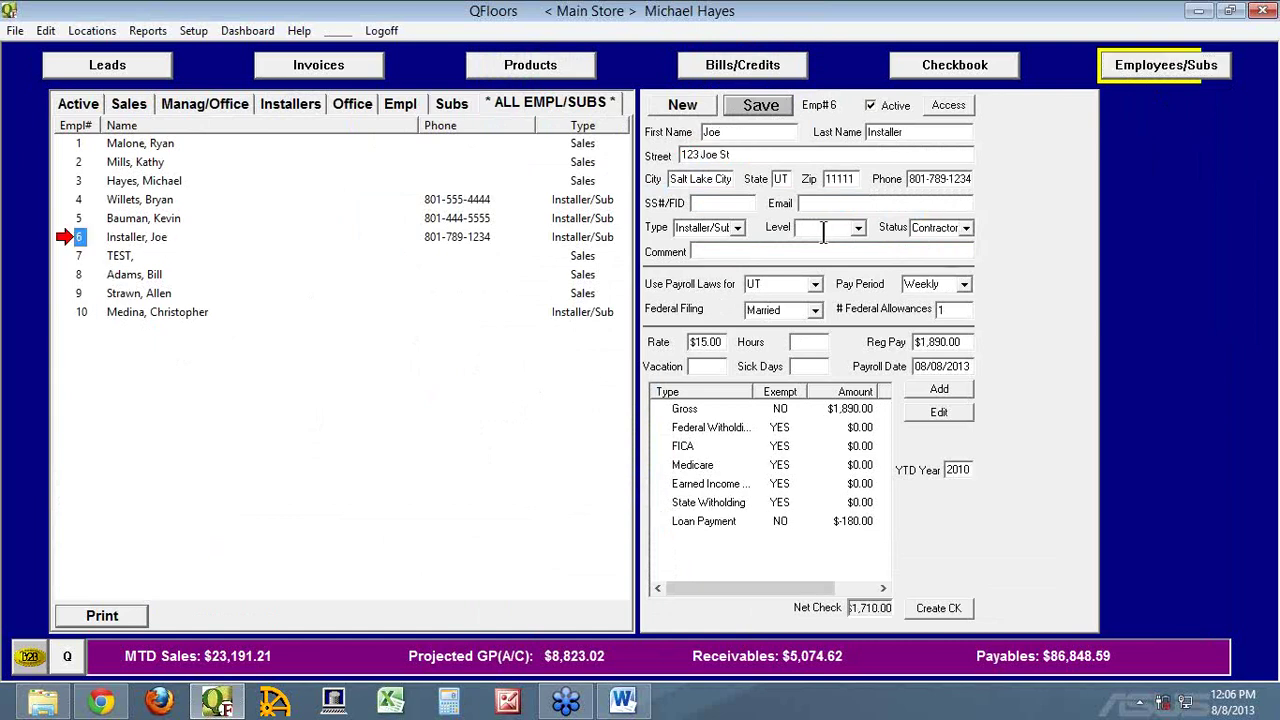
pyautogui.click(741, 223)
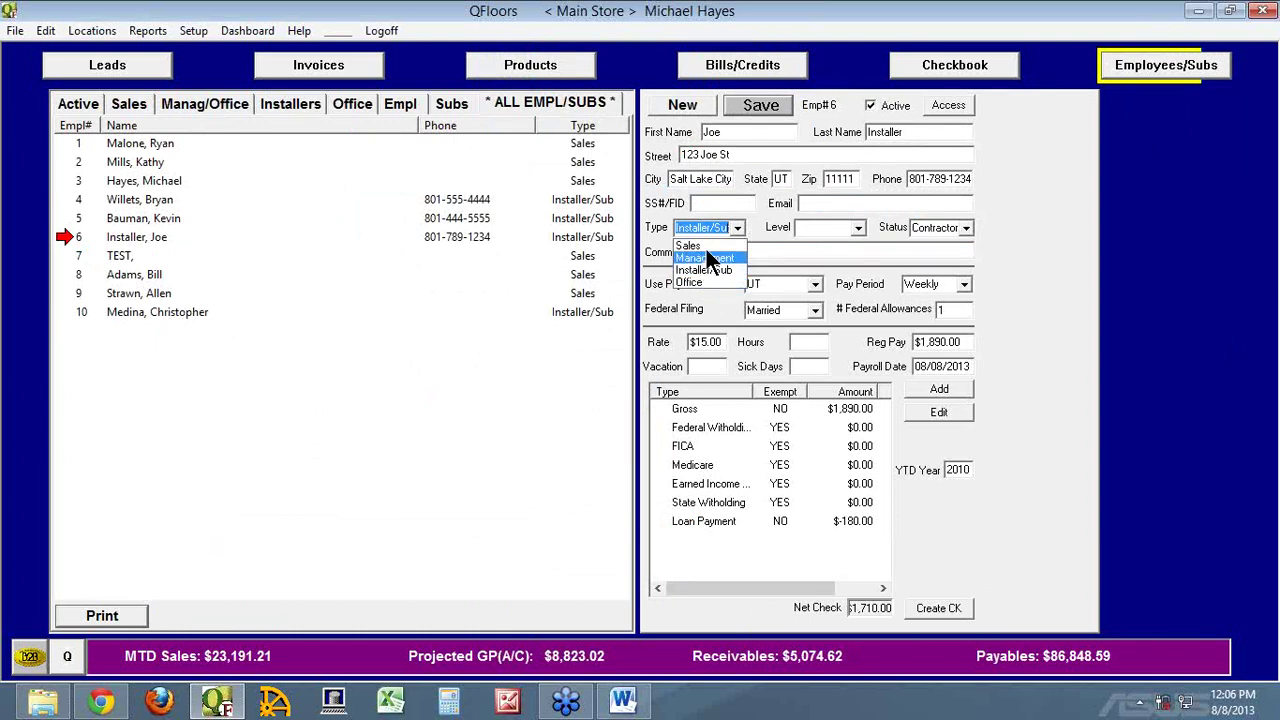
pyautogui.click(770, 212)
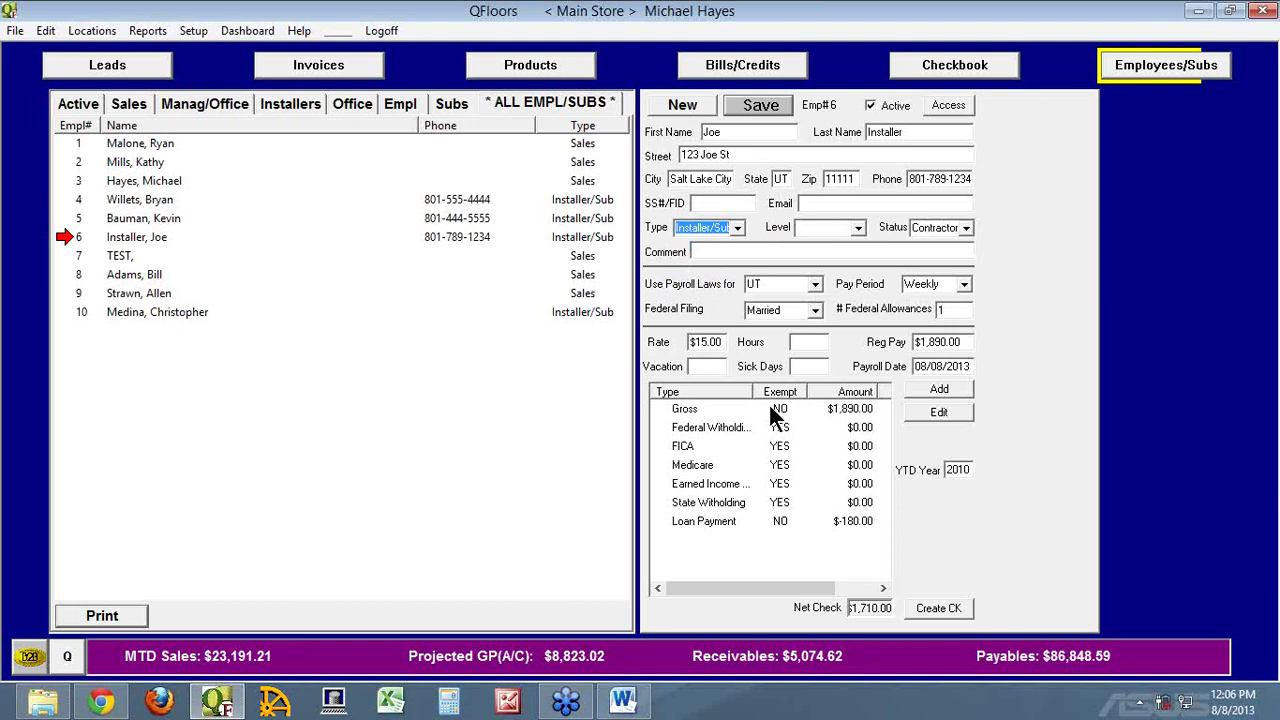
pyautogui.doubleClick(679, 407)
pyautogui.click(497, 355)
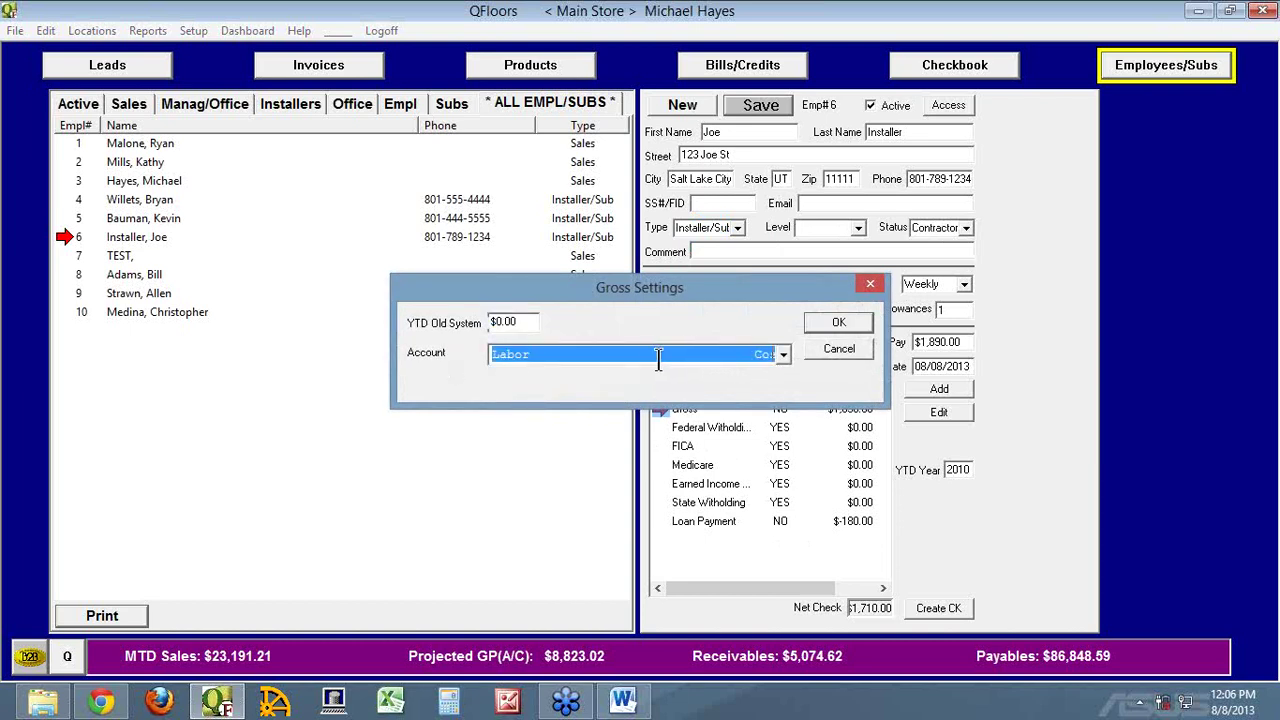
pyautogui.click(846, 345)
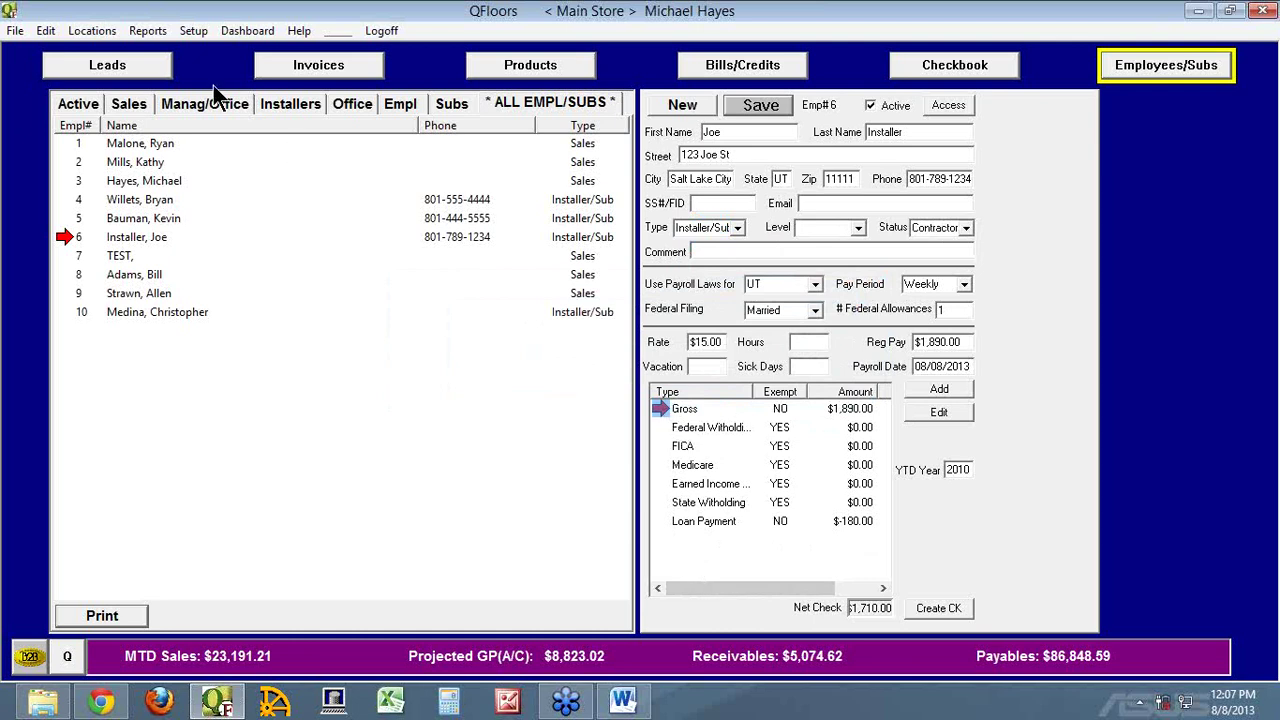
pyautogui.click(147, 30)
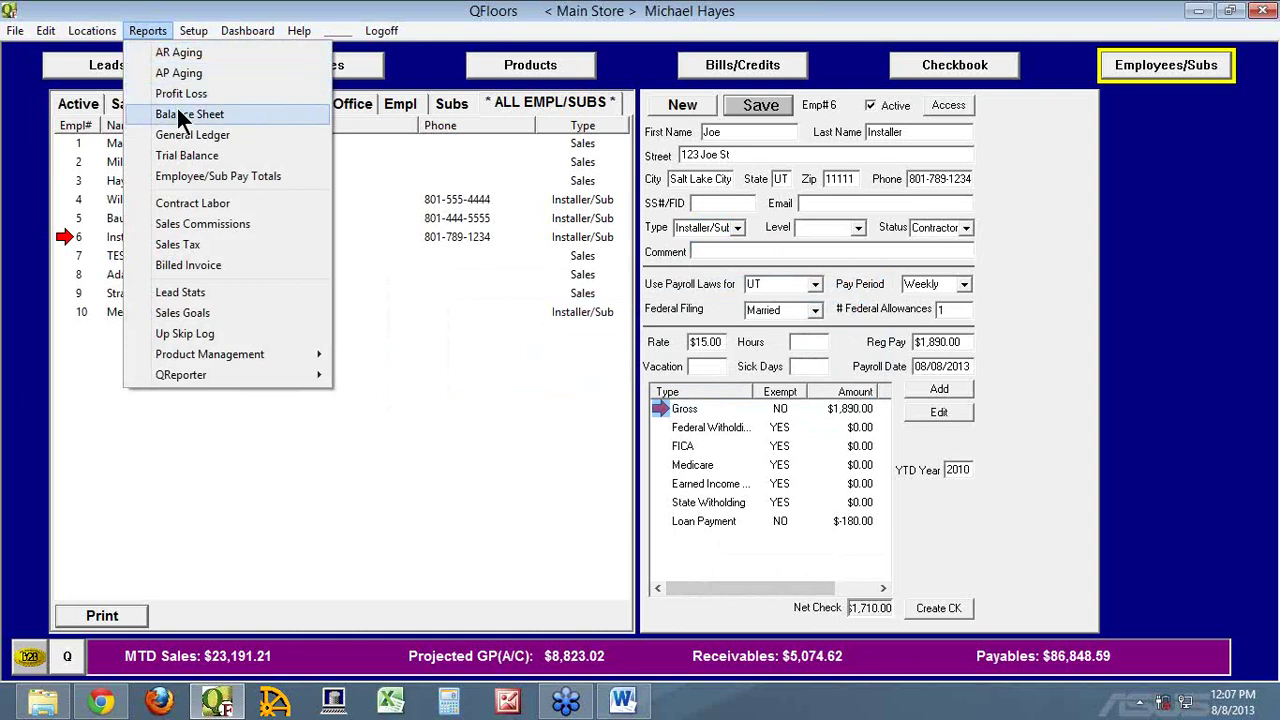
pyautogui.click(205, 174)
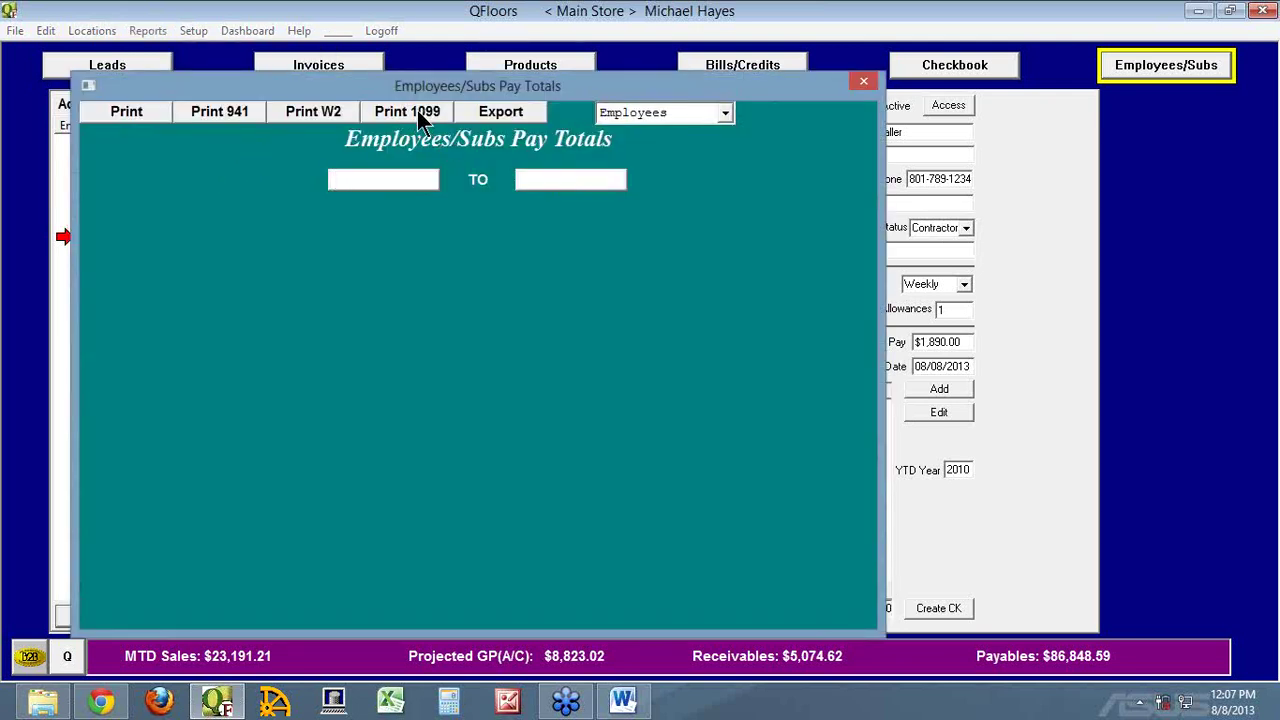
pyautogui.click(863, 82)
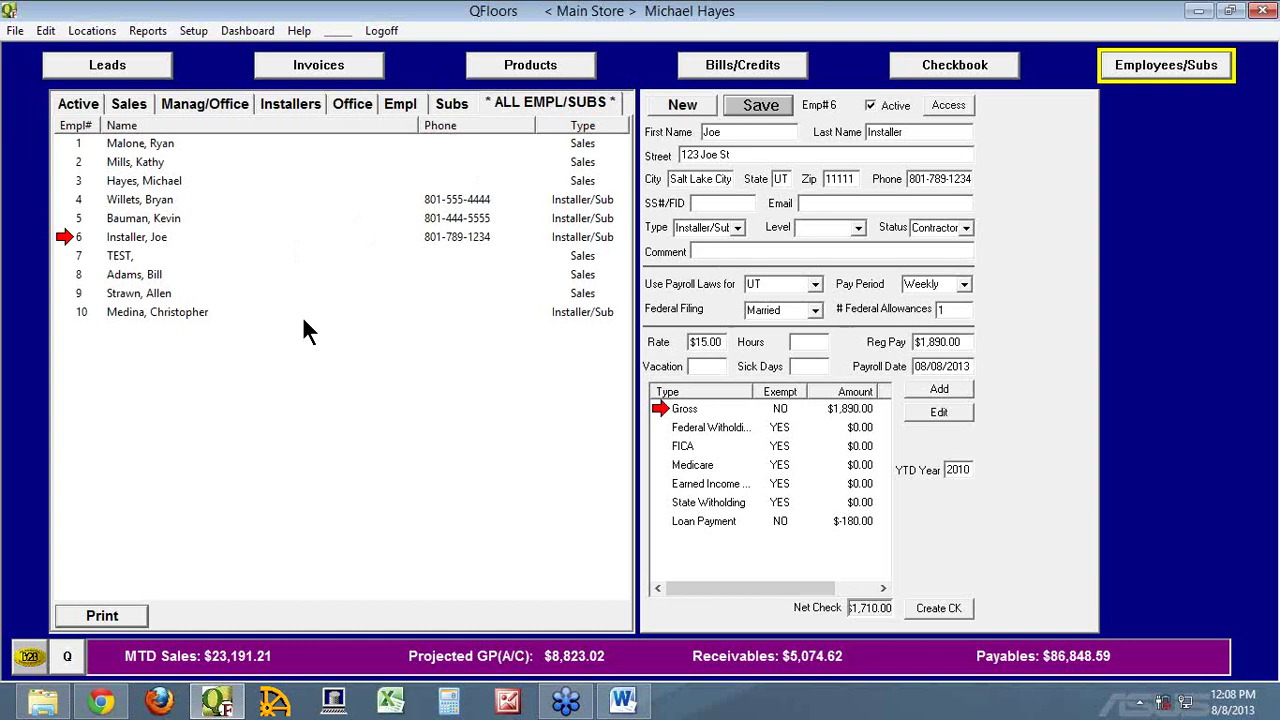
# In Chart of Accounts, type the employee's 'Draw -' account name and copy it
pyautogui.click(191, 30)
pyautogui.click(240, 164)
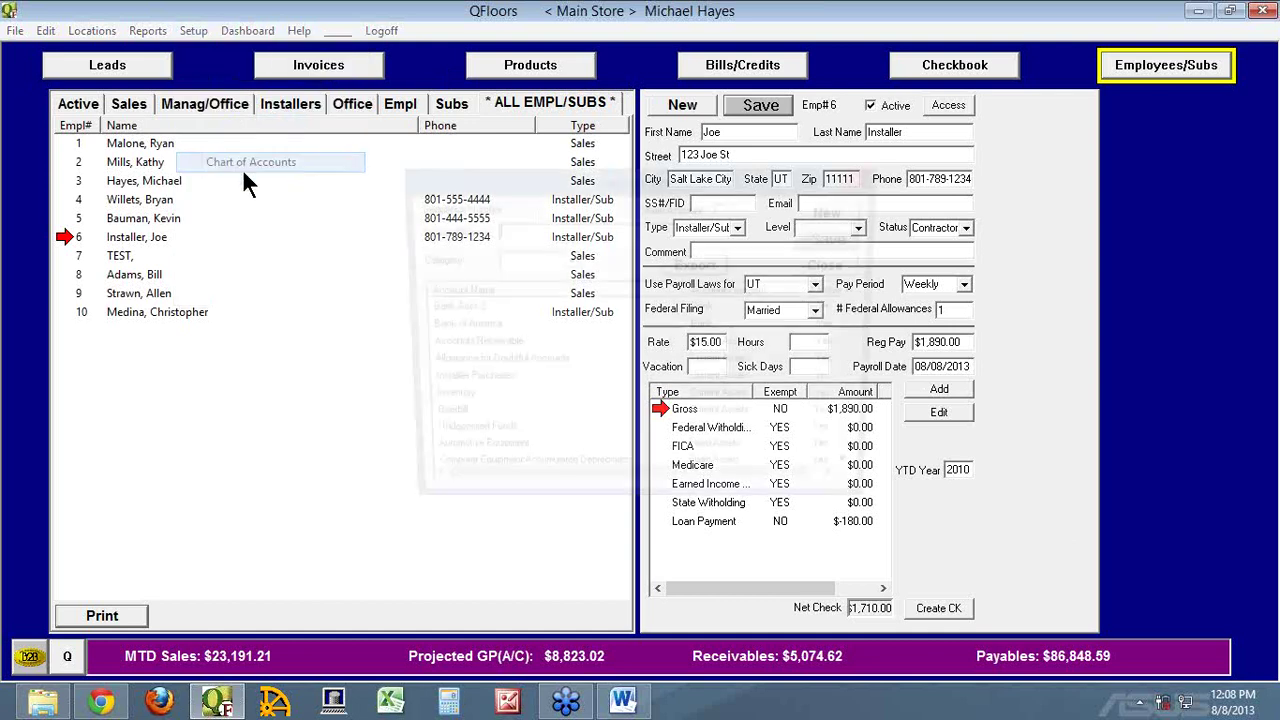
pyautogui.write('Draw - ')
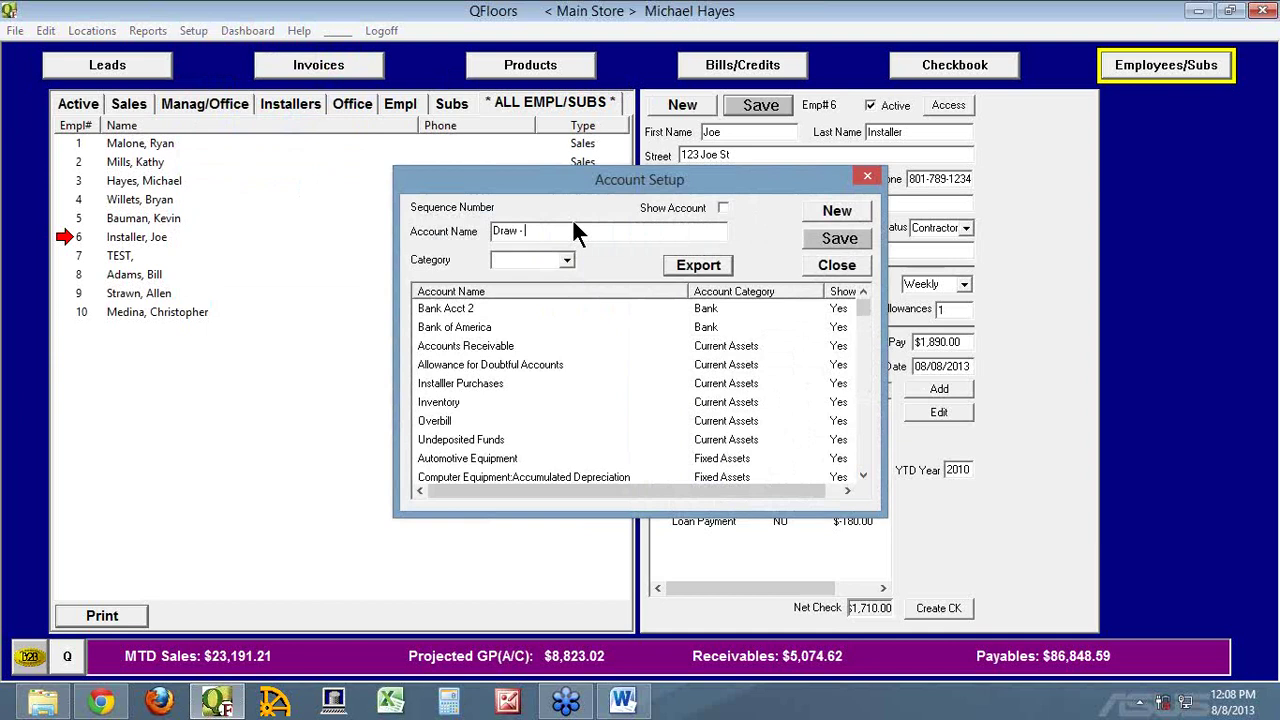
pyautogui.press('Return')
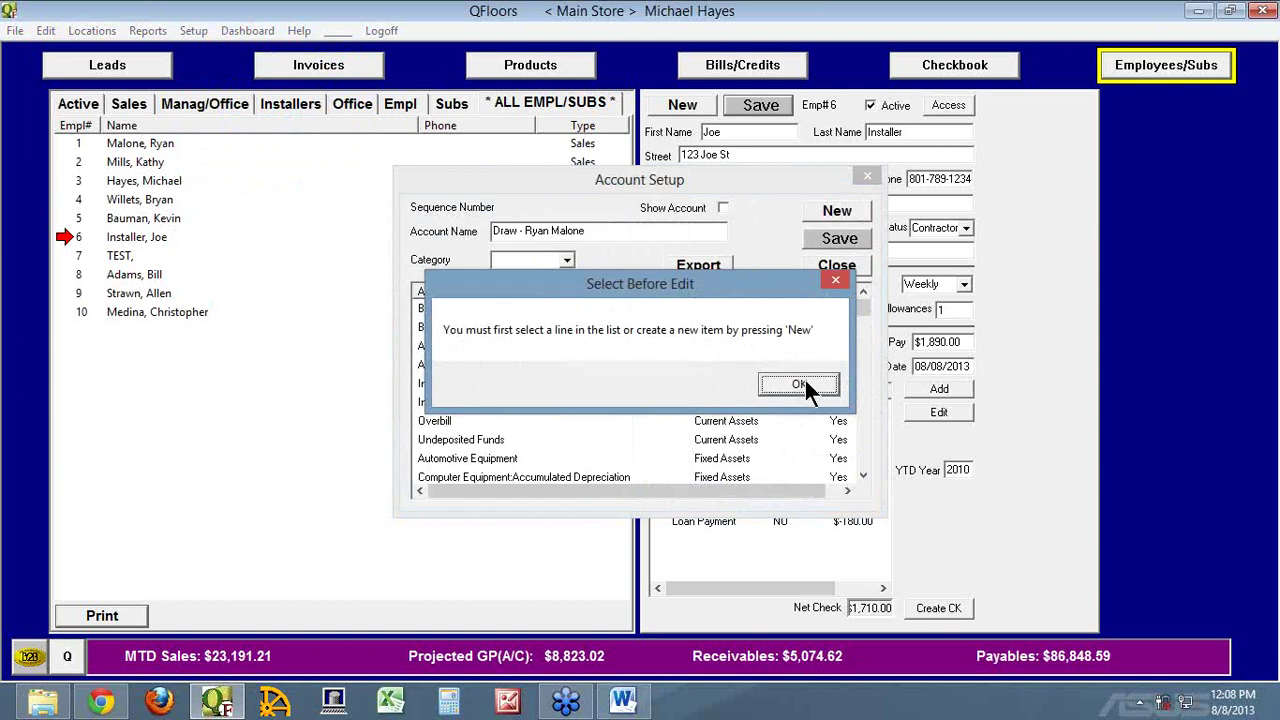
pyautogui.click(799, 384)
pyautogui.moveTo(608, 236); pyautogui.dragTo(447, 230)
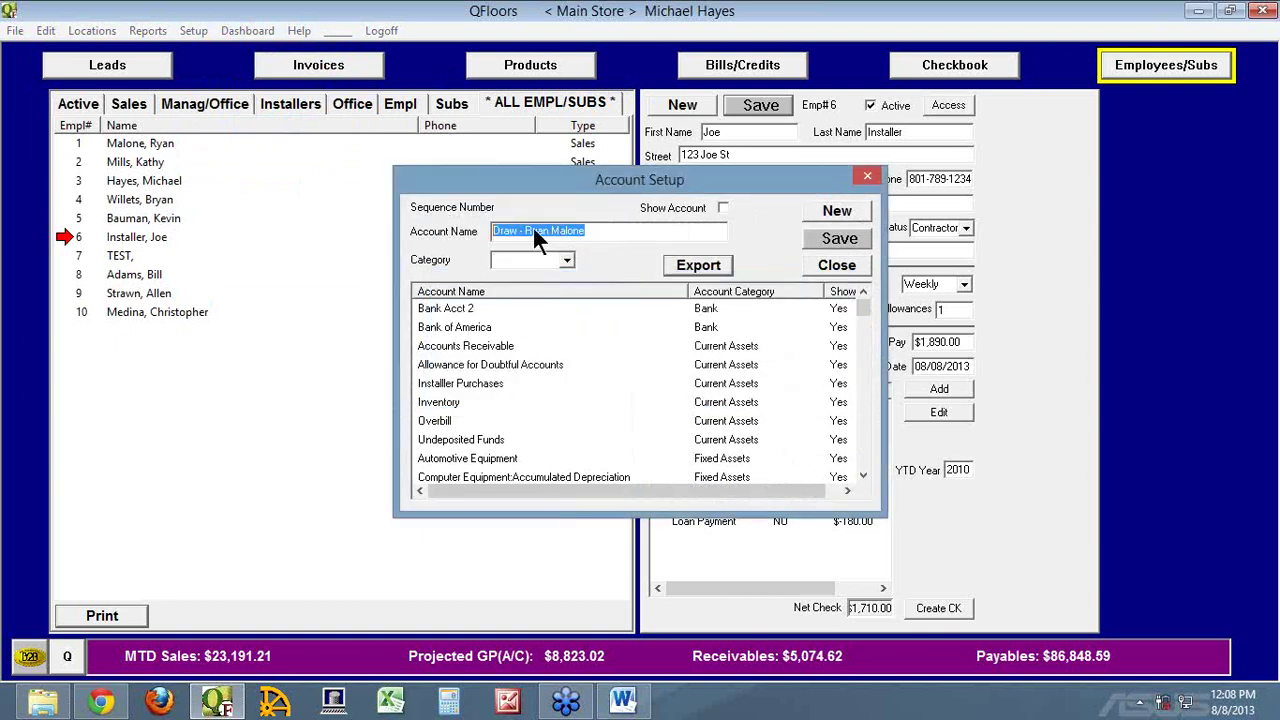
pyautogui.rightClick(533, 228)
pyautogui.click(586, 281)
# Save the draw account #219 under Current Assets, then show employee 1's payroll record
pyautogui.click(836, 212)
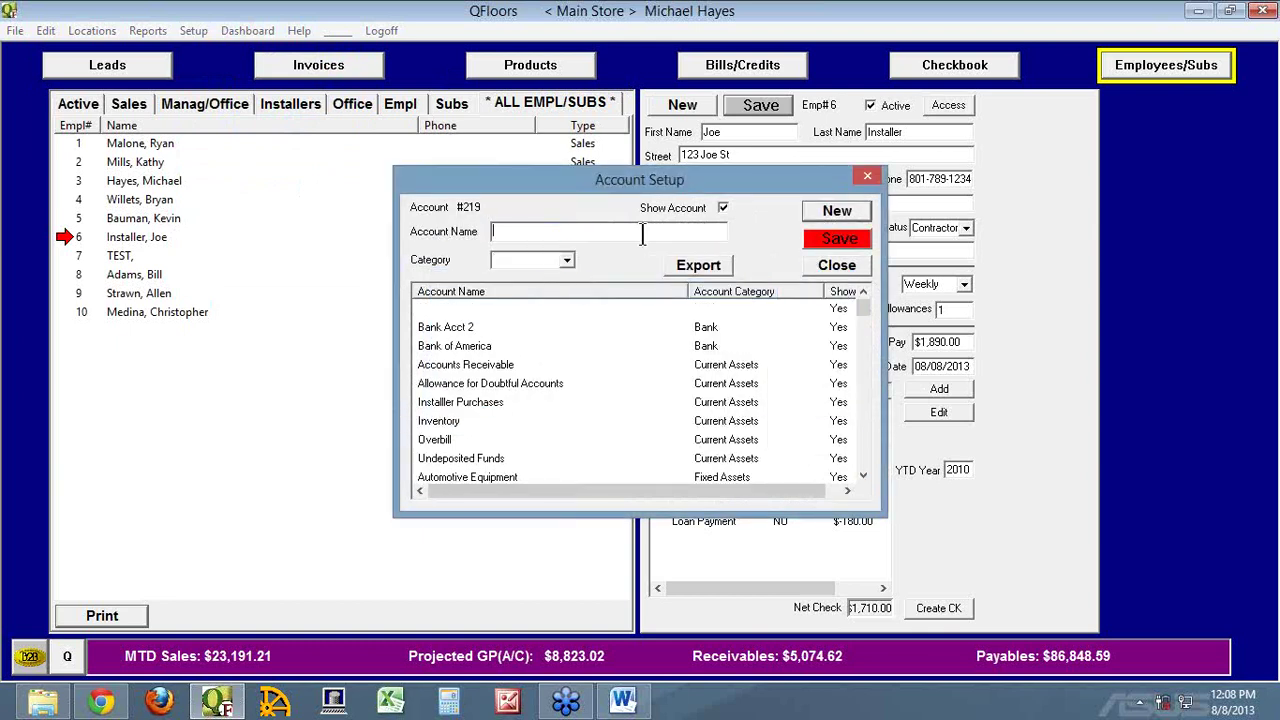
pyautogui.rightClick(633, 236)
pyautogui.click(686, 321)
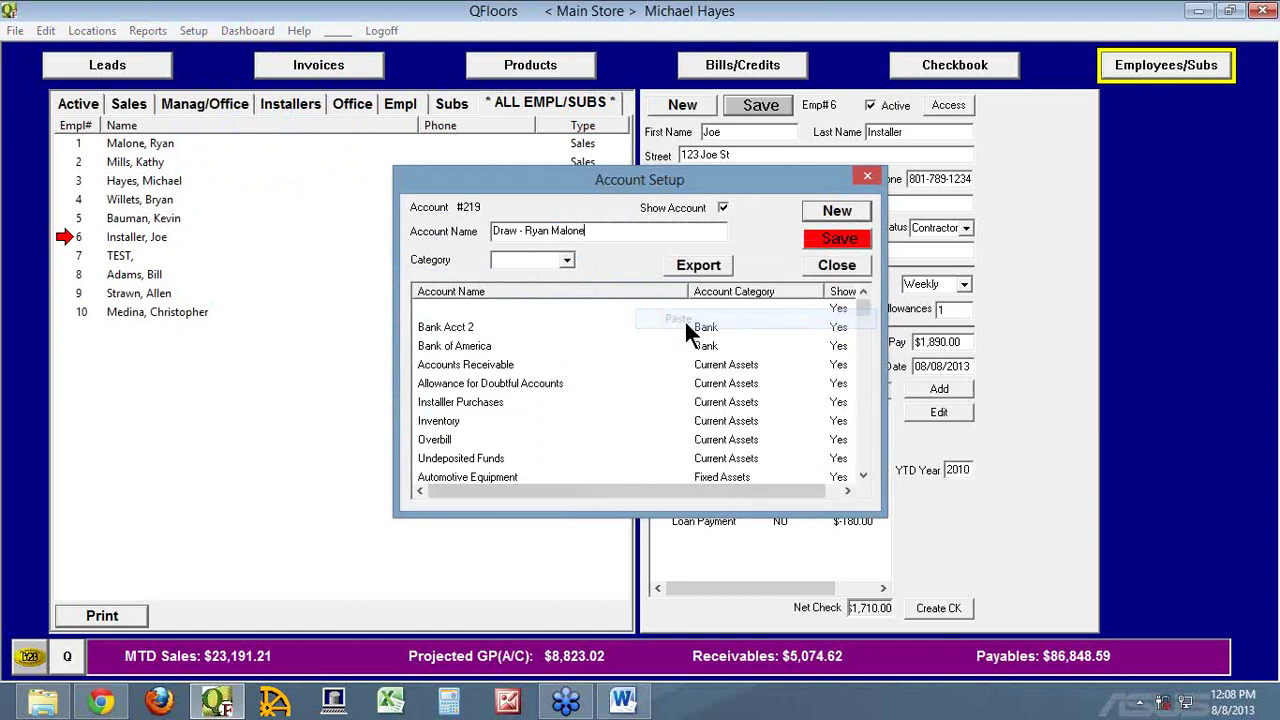
pyautogui.press('Tab')
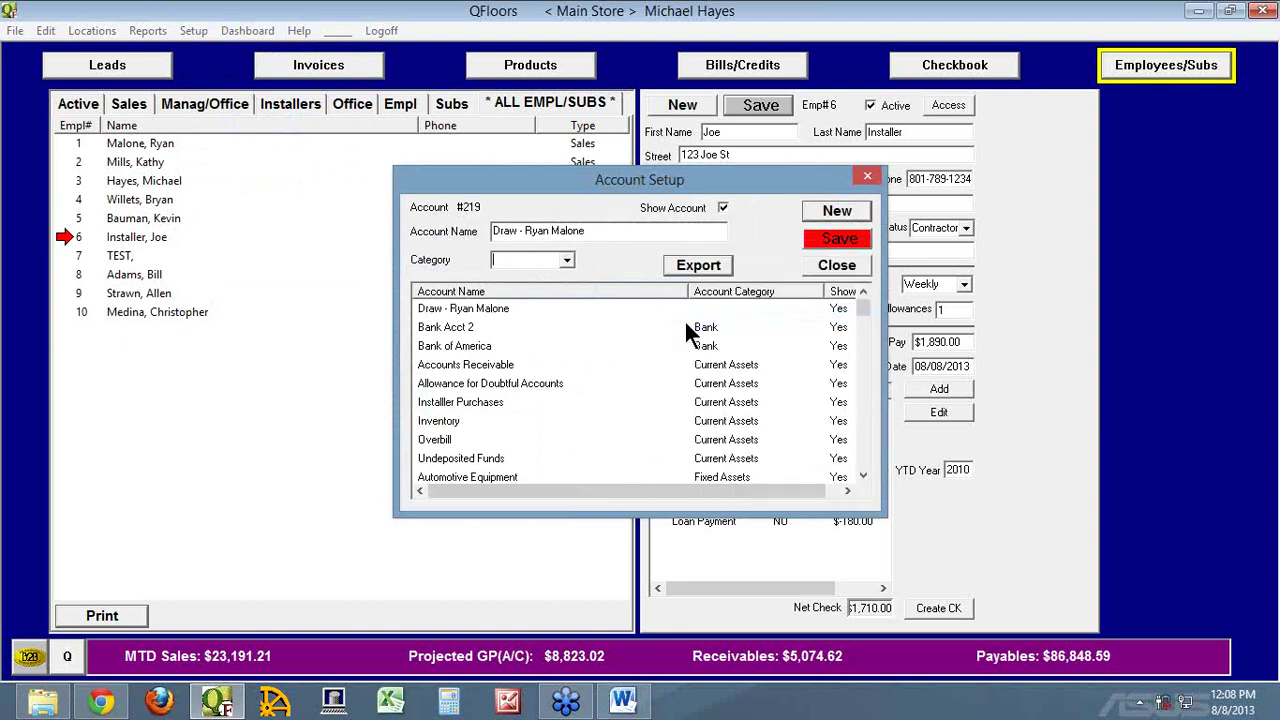
pyautogui.write('c')
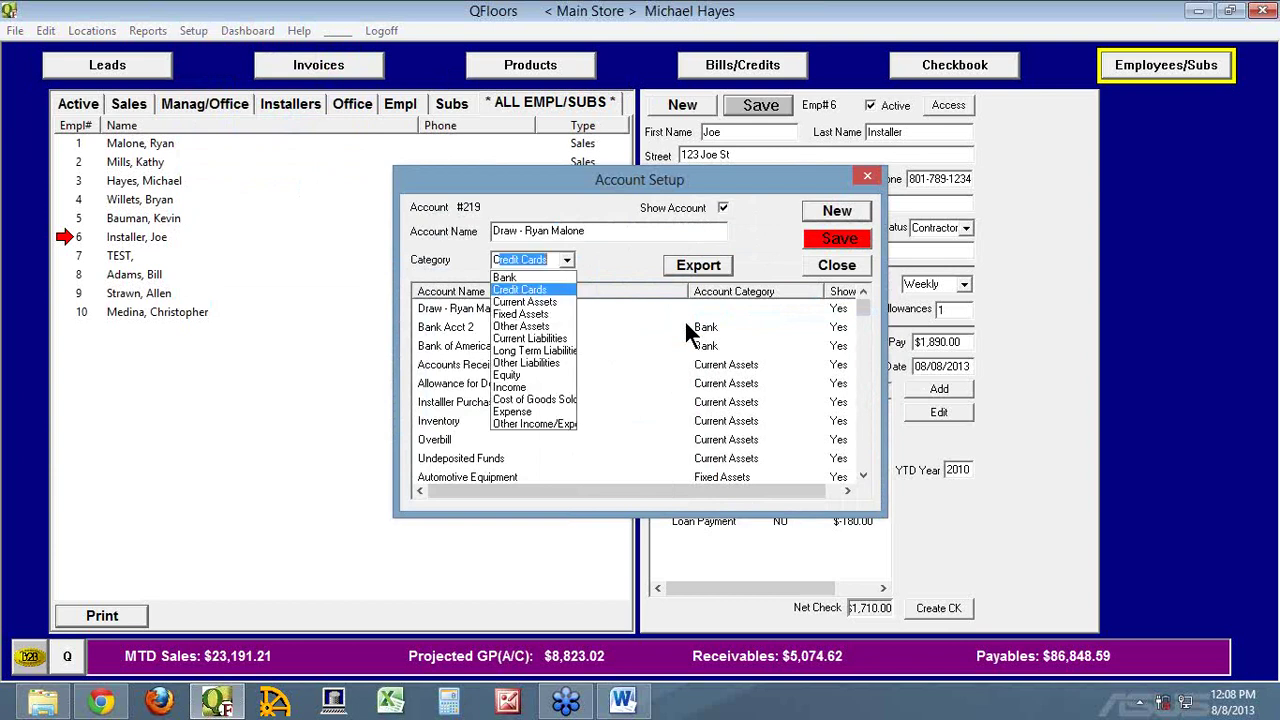
pyautogui.write('urren')
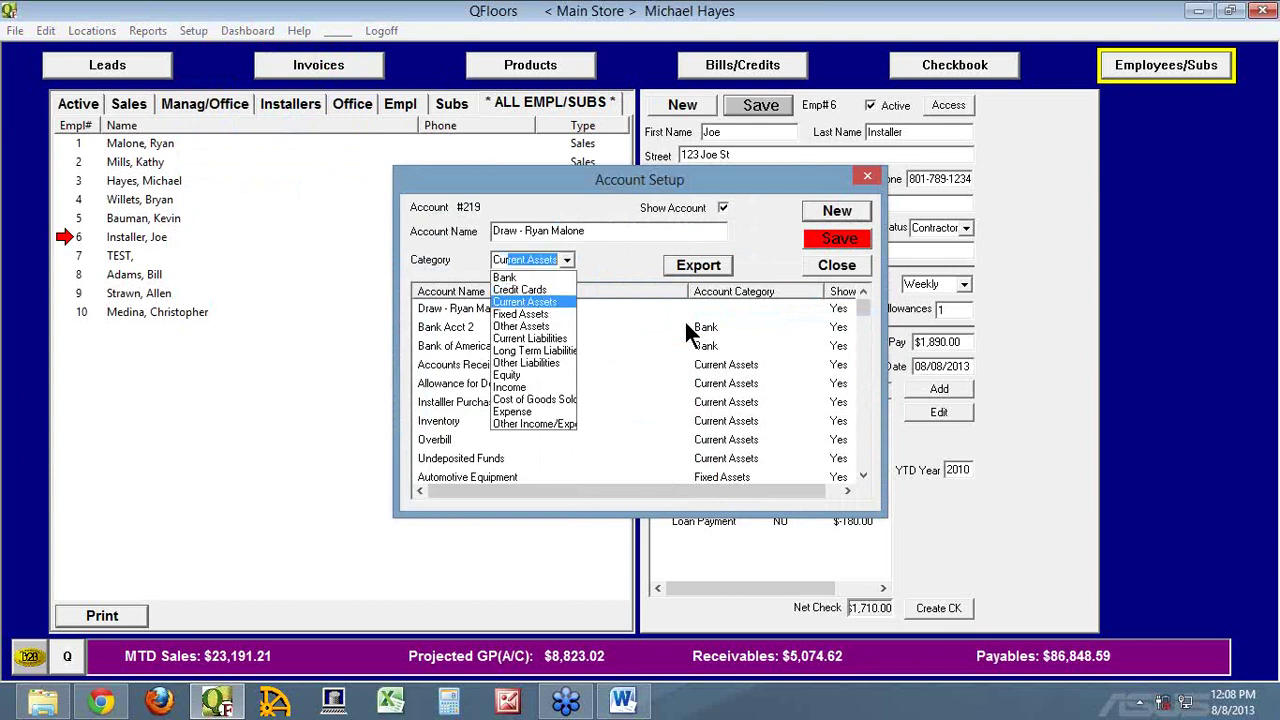
pyautogui.press('Return')
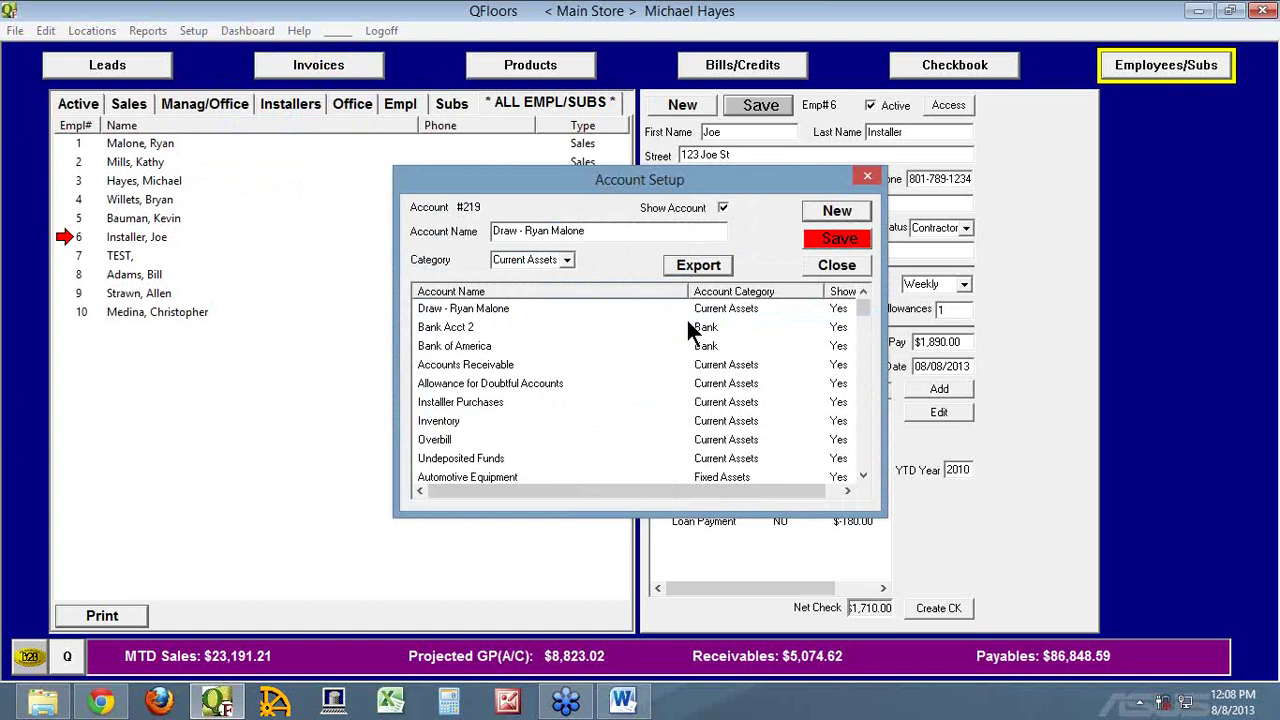
pyautogui.click(847, 241)
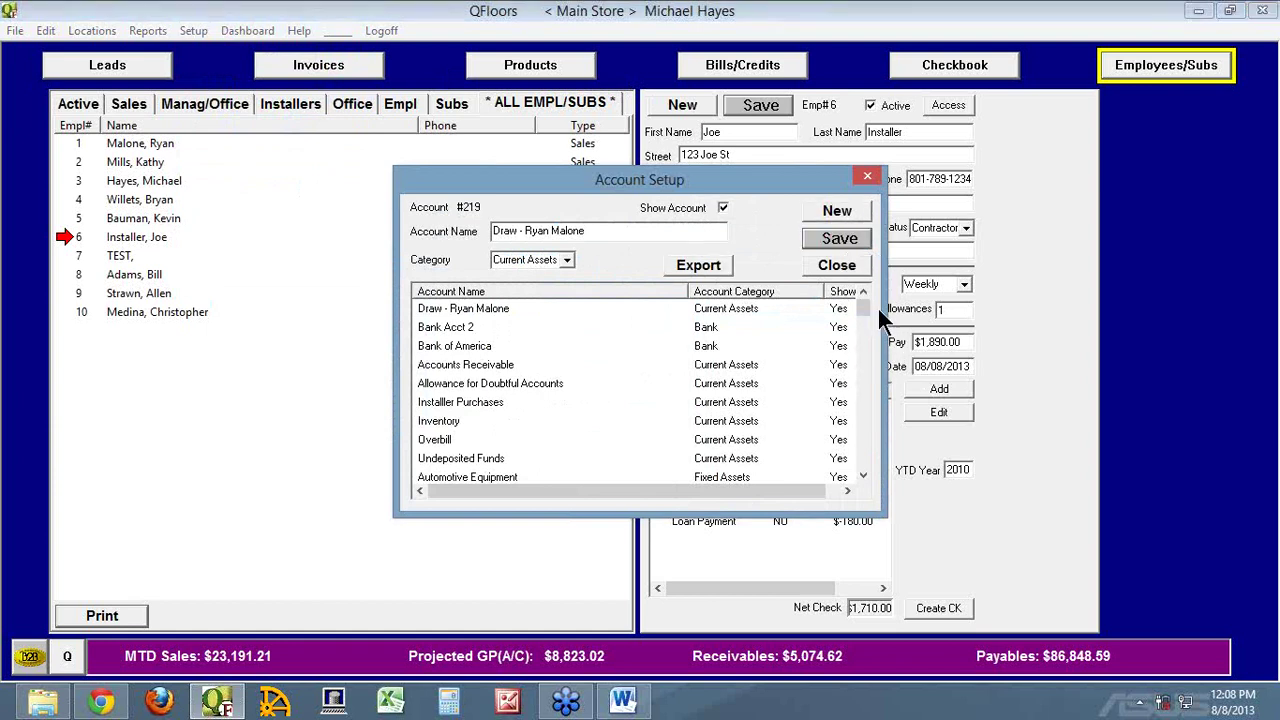
pyautogui.click(837, 266)
pyautogui.click(80, 145)
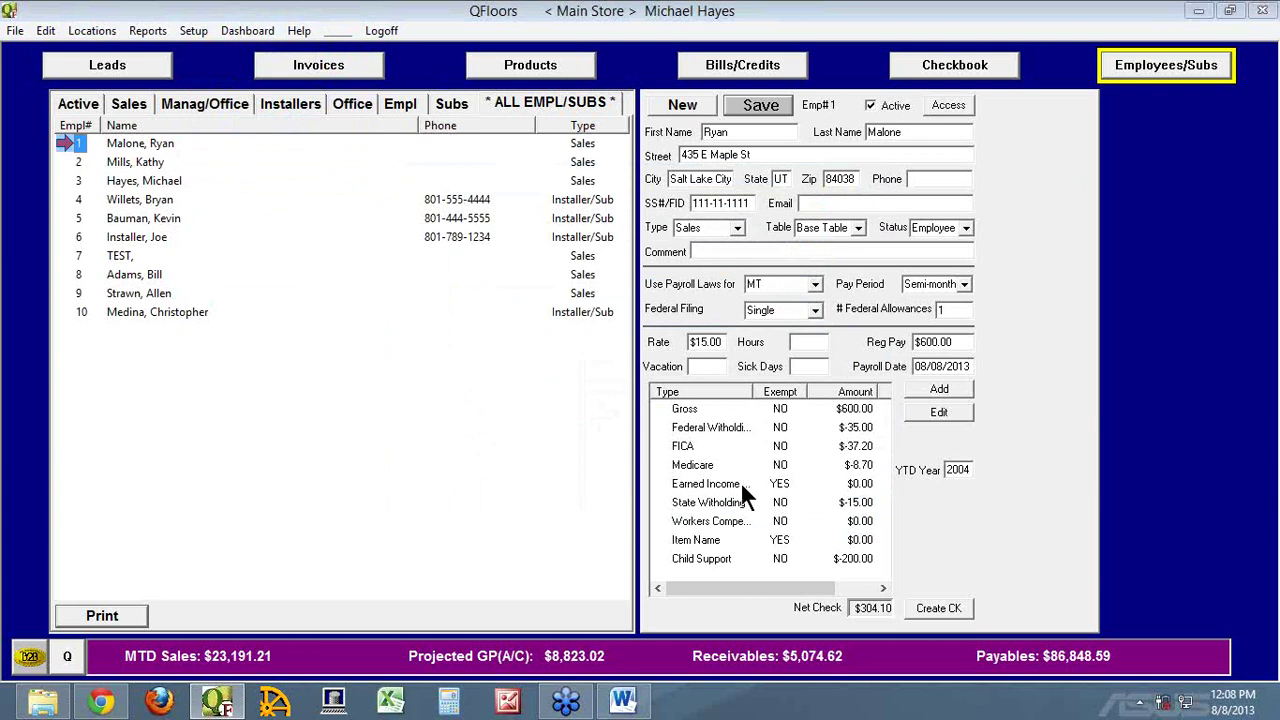
# Make employee 1's placeholder item a non-exempt $200.00 Draw, cutting net check to $104.10
pyautogui.doubleClick(690, 545)
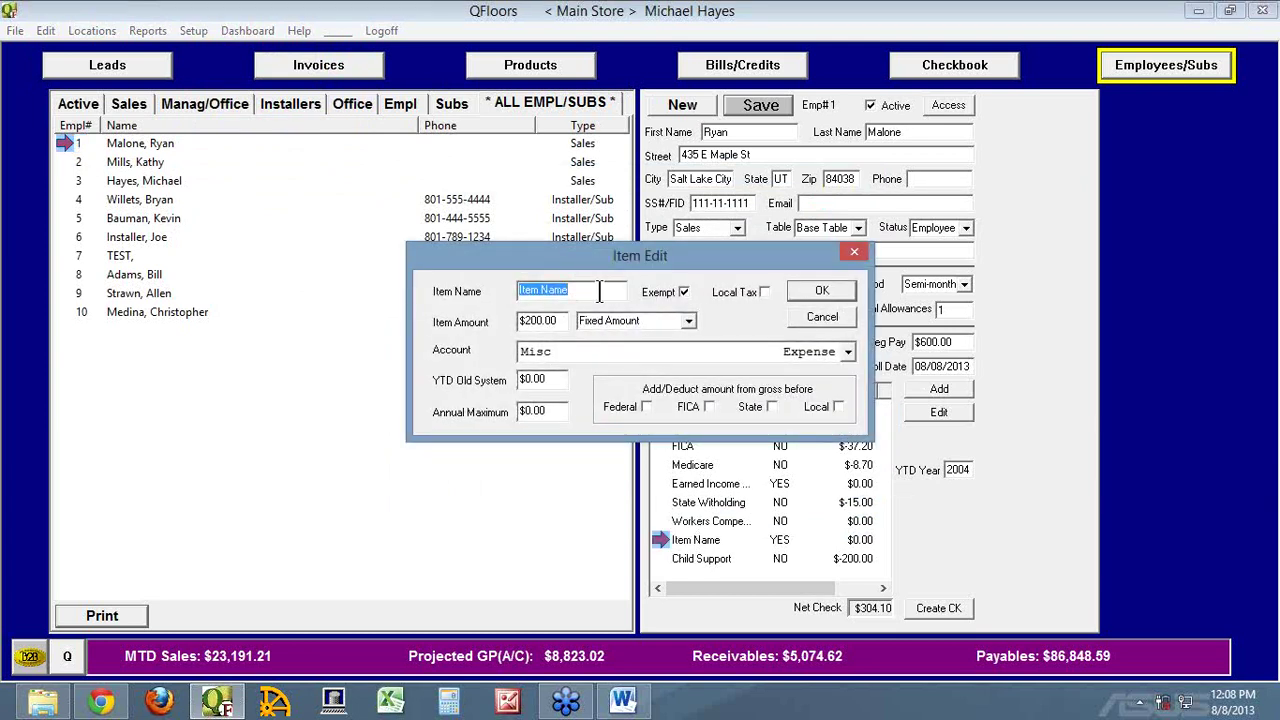
pyautogui.write('Draw')
pyautogui.press('Tab')
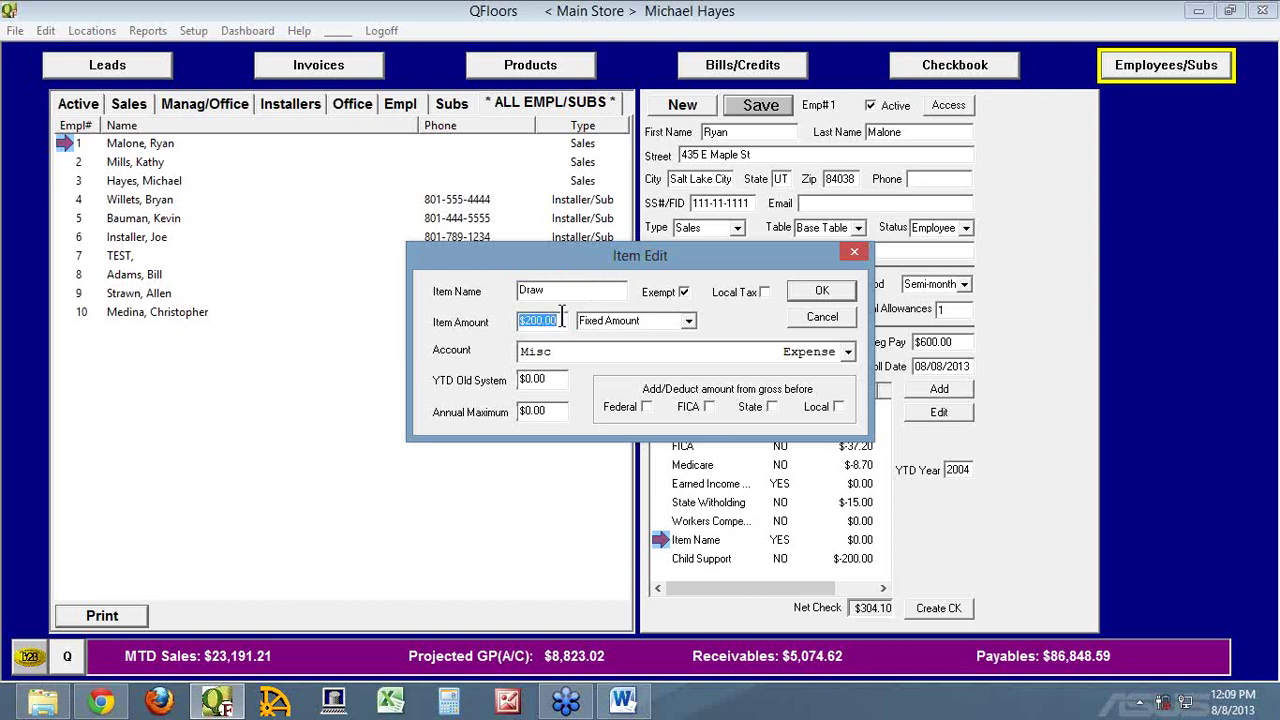
pyautogui.click(680, 291)
pyautogui.click(563, 317)
pyautogui.click(832, 288)
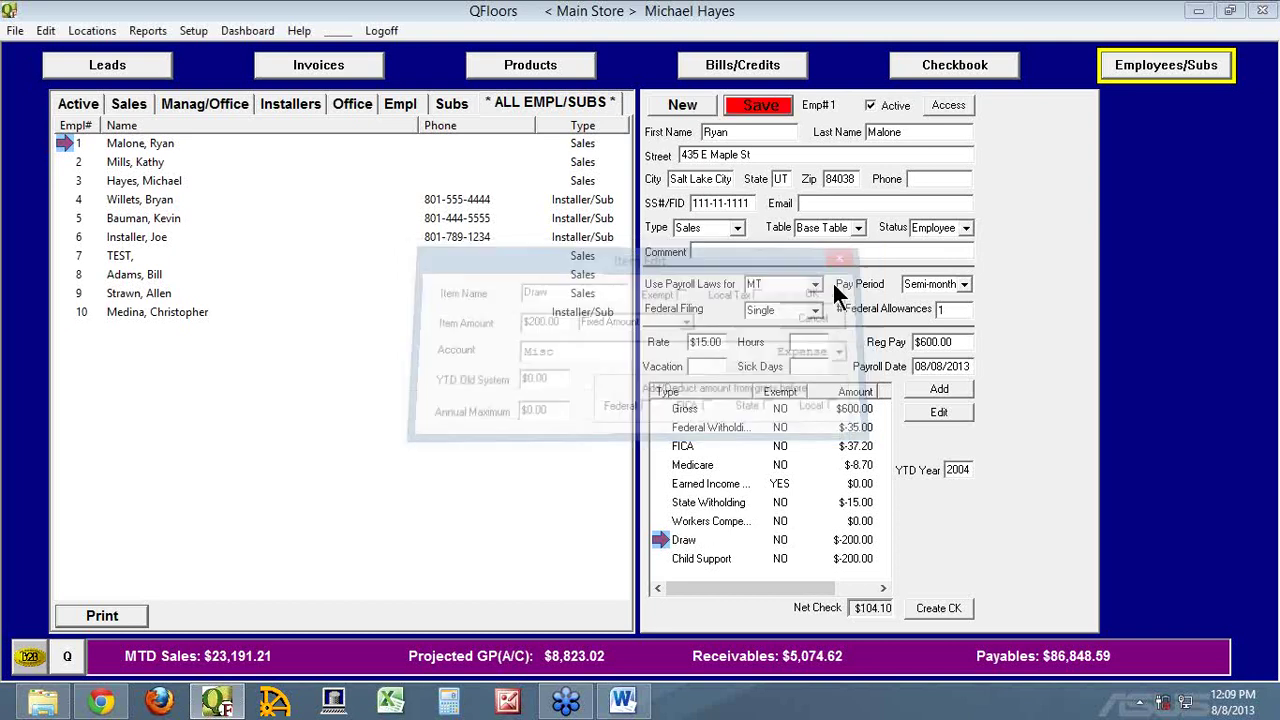
pyautogui.click(772, 108)
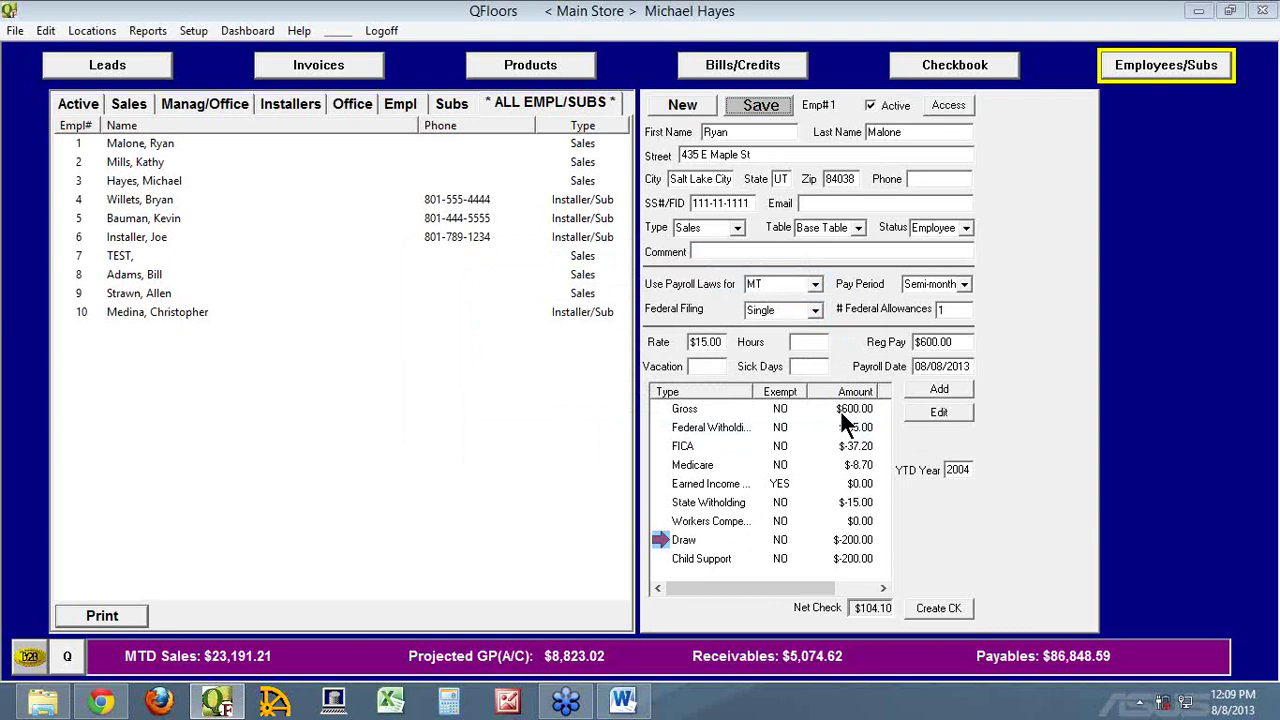
# Clear employee #1's regular pay amount, leaving the Gross settings unchanged
pyautogui.doubleClick(964, 344)
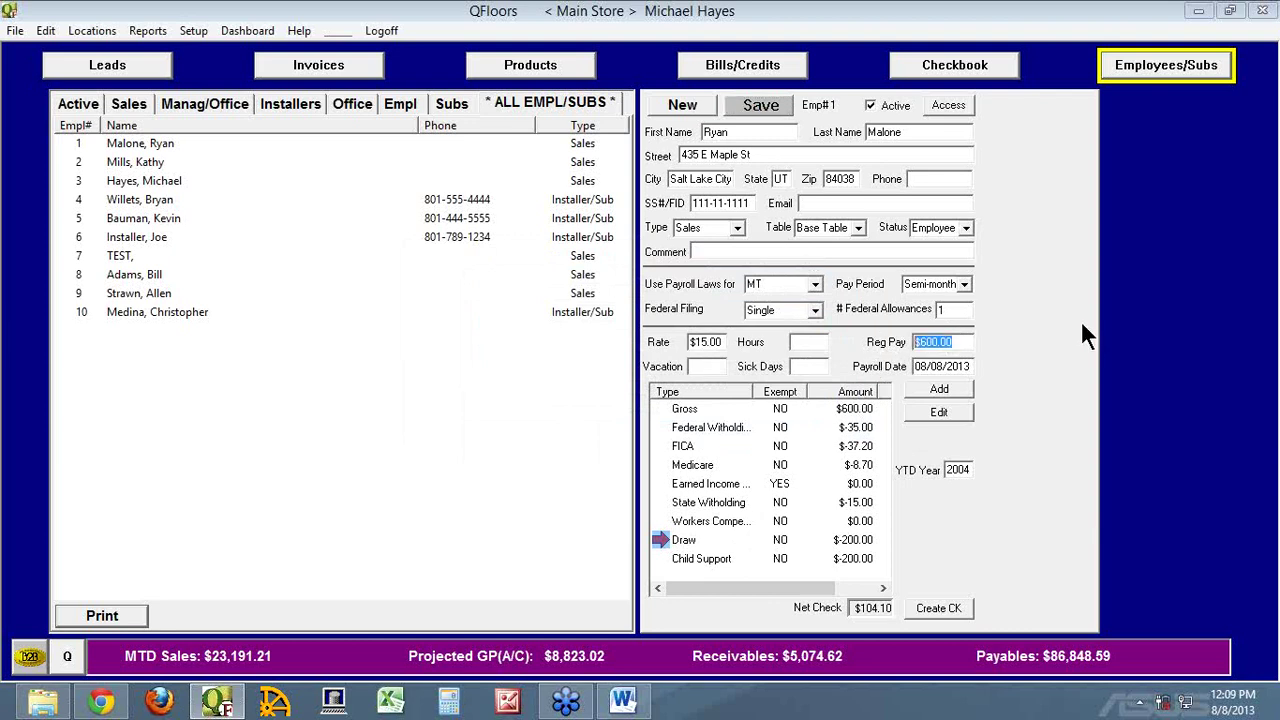
pyautogui.press('Delete')
pyautogui.press('Tab')
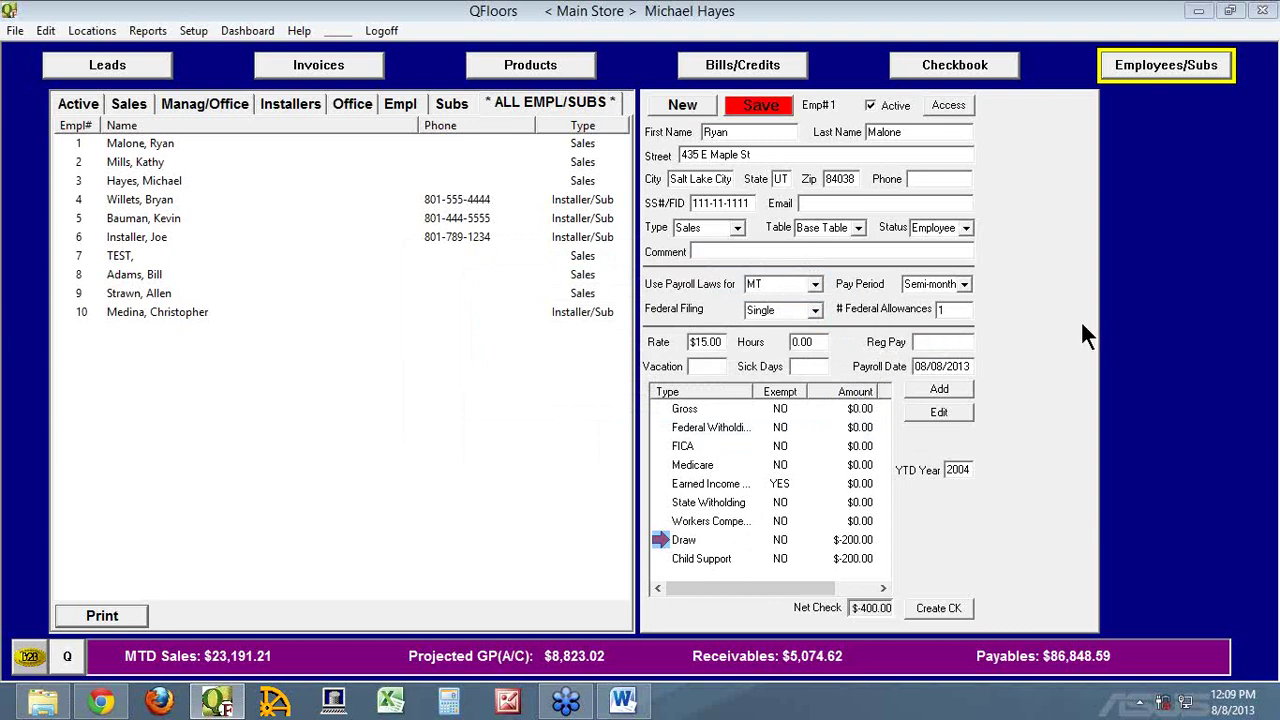
pyautogui.doubleClick(677, 410)
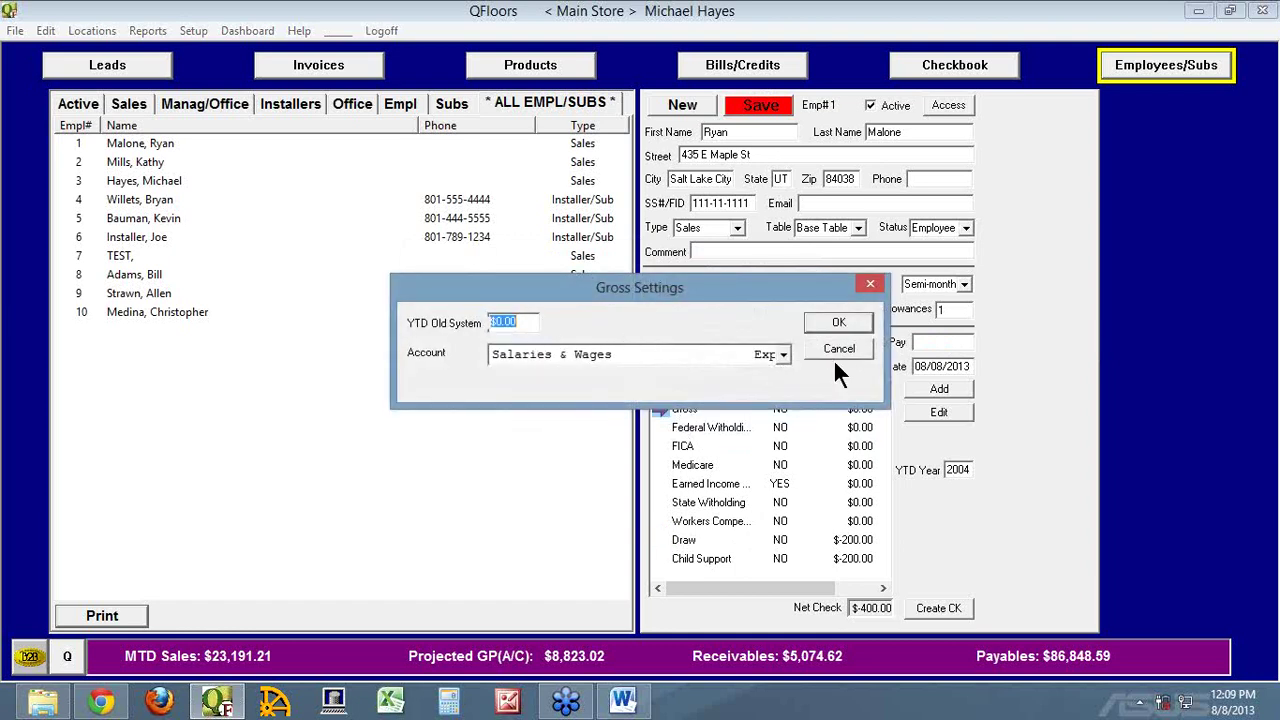
pyautogui.click(840, 348)
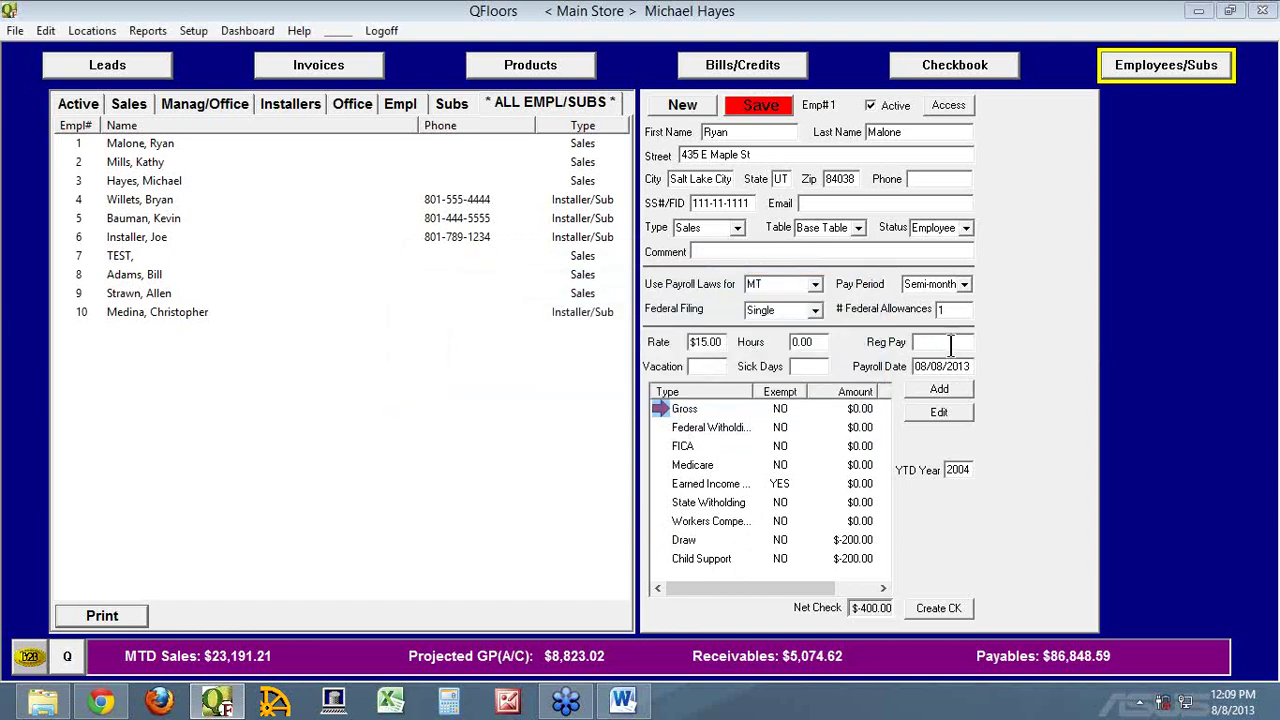
# Mark the Child Support deduction as exempt so it shows $0.00
pyautogui.doubleClick(672, 558)
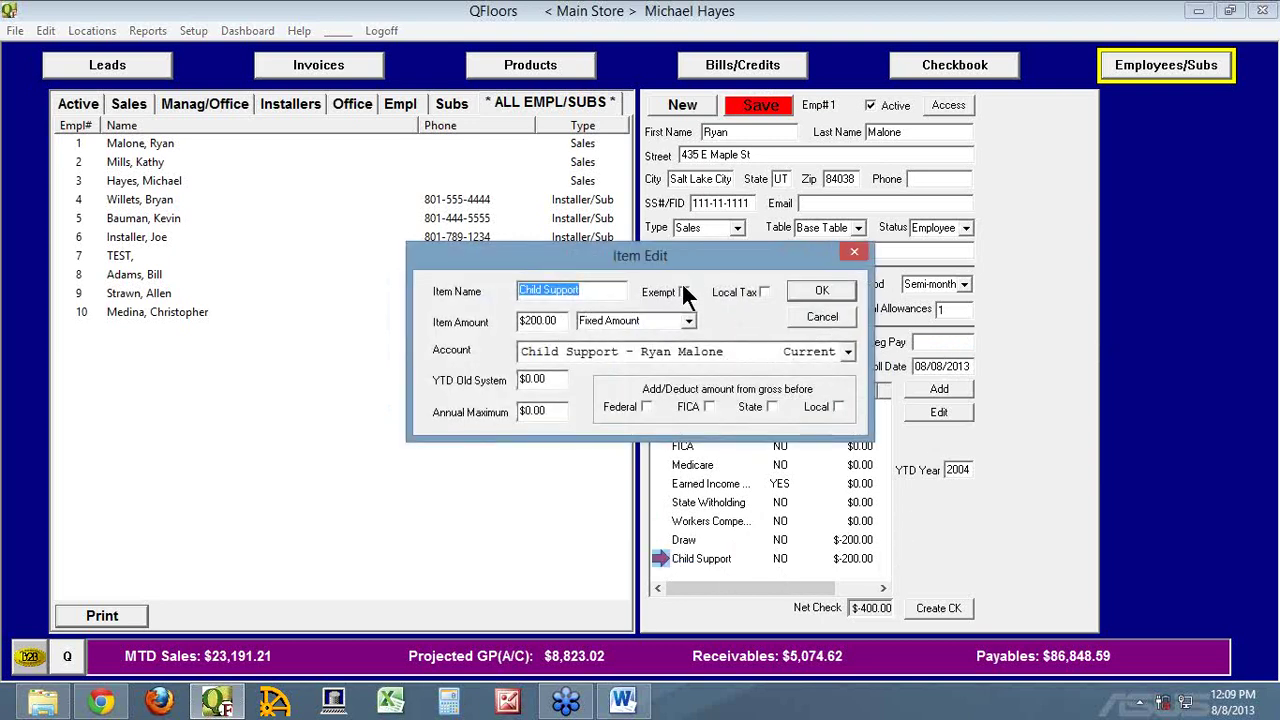
pyautogui.click(683, 292)
pyautogui.click(816, 289)
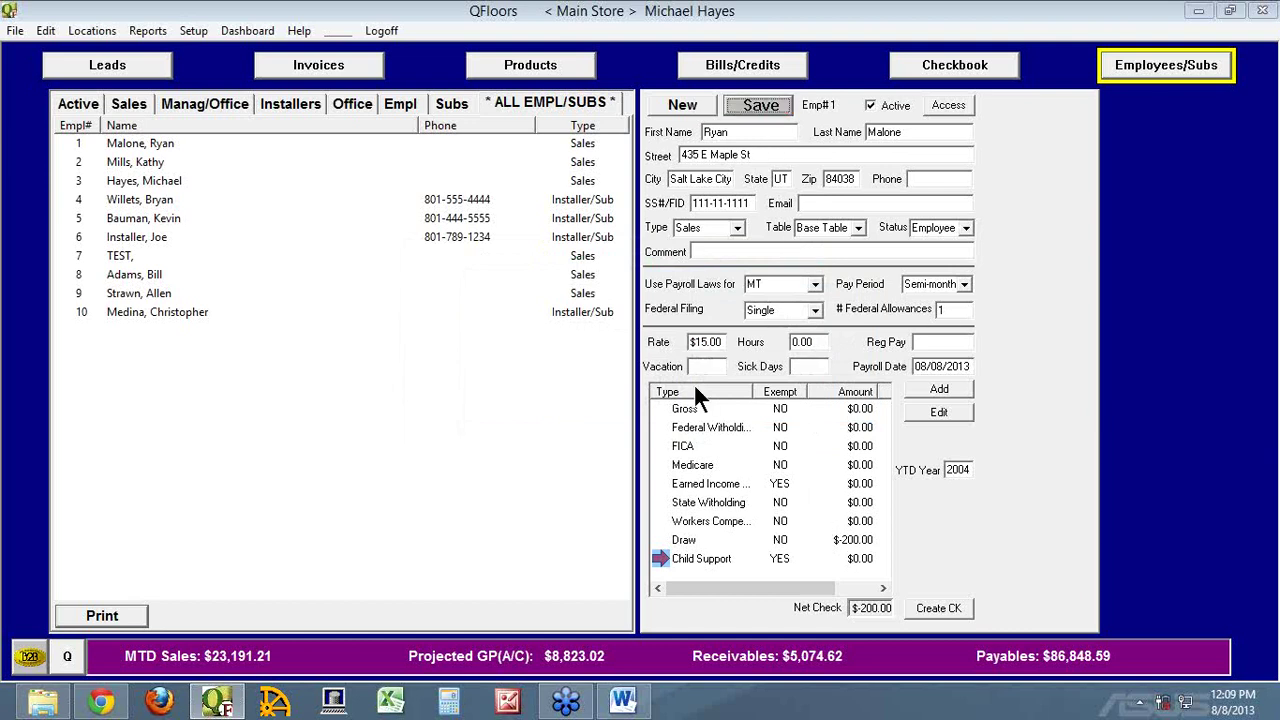
# Set the Draw item amount to -3000 and save the employee's payroll
pyautogui.doubleClick(668, 540)
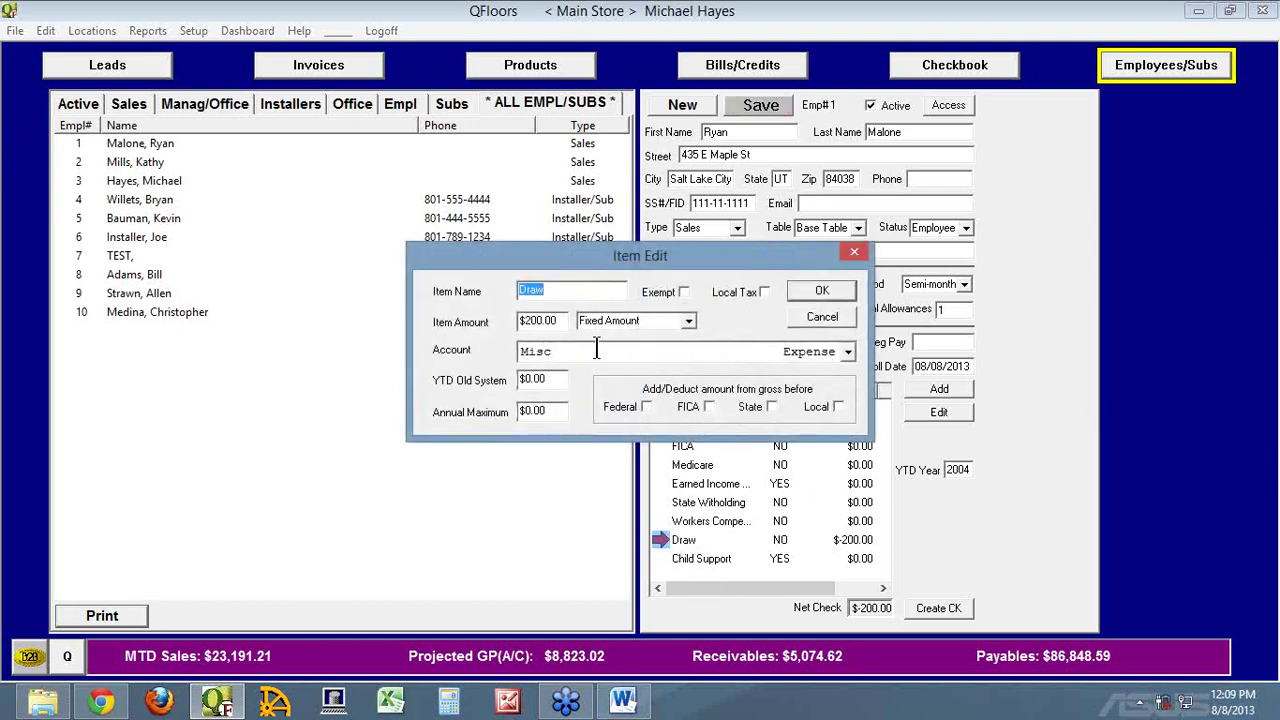
pyautogui.click(564, 320)
pyautogui.write('3000')
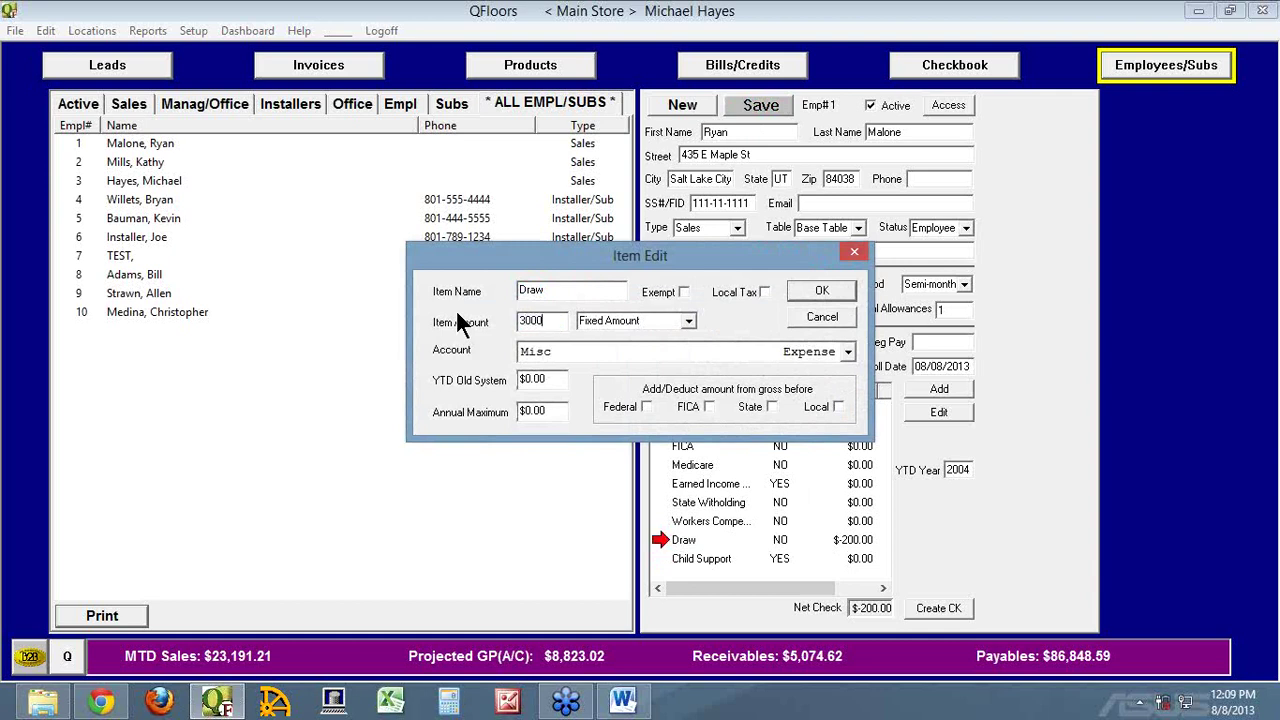
pyautogui.press('Home')
pyautogui.write('-')
pyautogui.press('Tab')
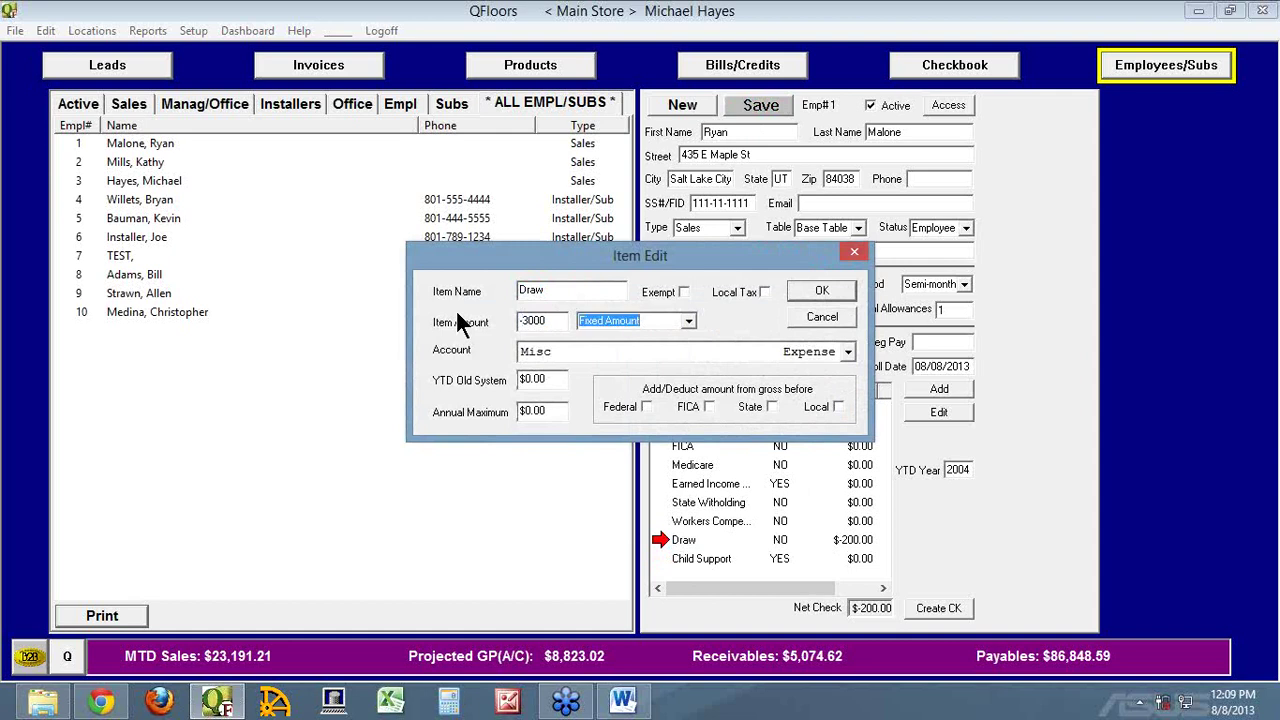
pyautogui.click(823, 288)
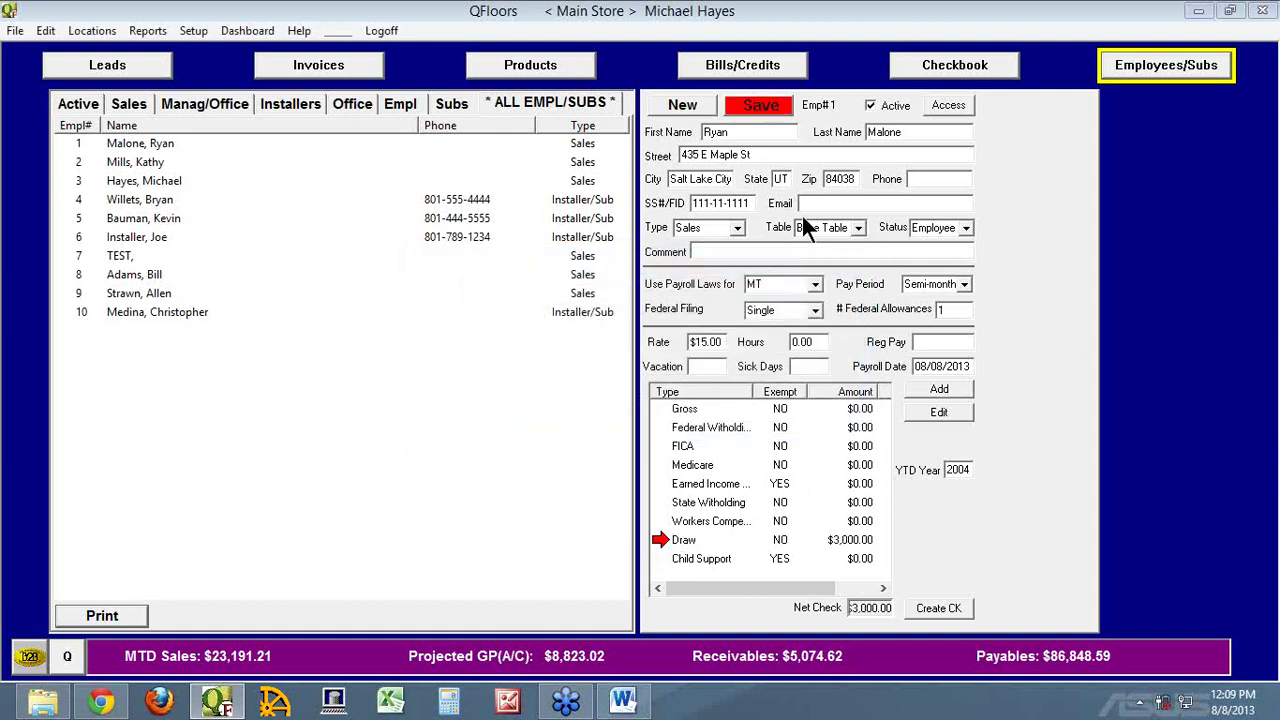
pyautogui.click(751, 109)
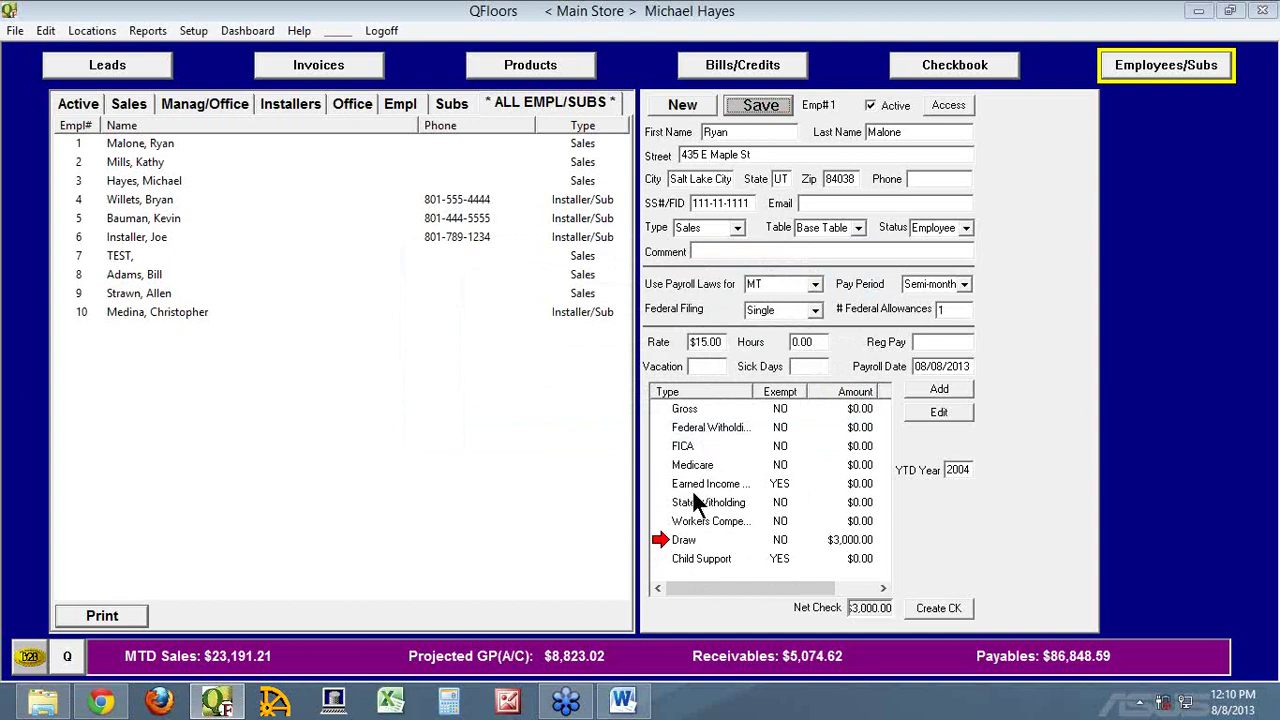
# Turn off the Federal, FICA and State tax adjustments on the Draw item
pyautogui.doubleClick(665, 539)
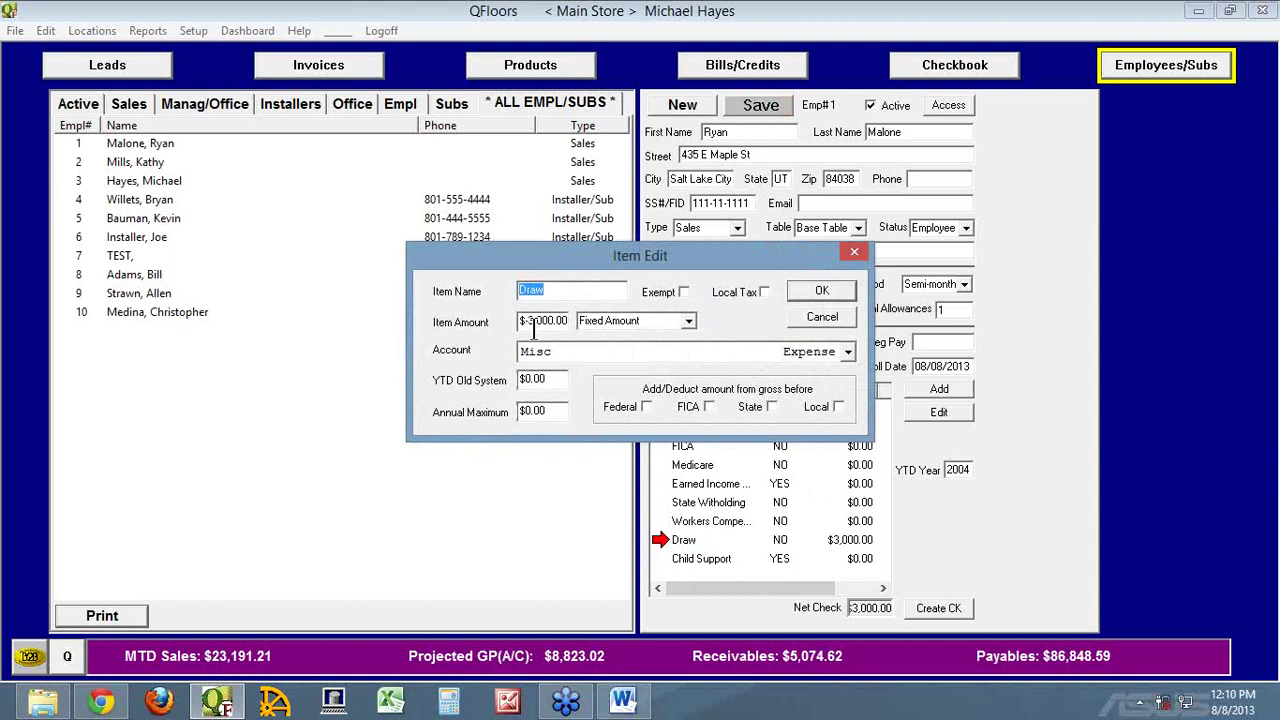
pyautogui.click(640, 405)
pyautogui.click(822, 289)
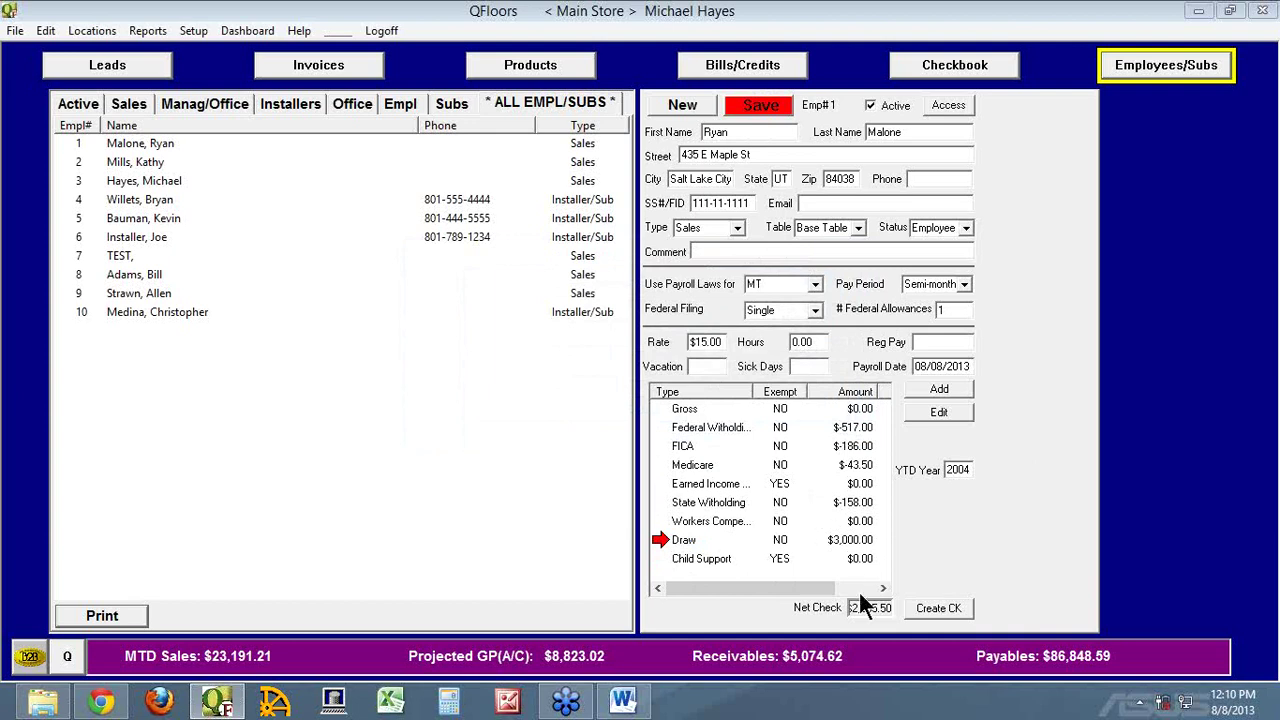
pyautogui.doubleClick(675, 543)
pyautogui.click(645, 405)
pyautogui.click(707, 405)
pyautogui.click(771, 406)
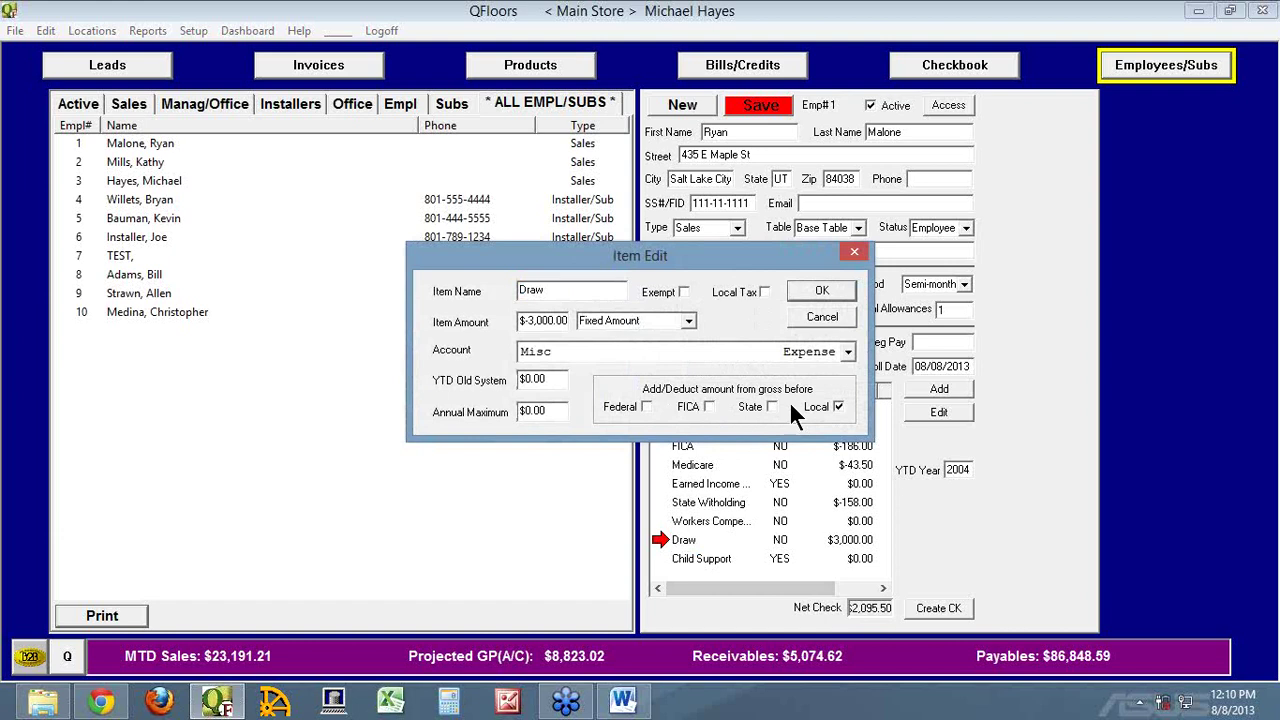
pyautogui.click(822, 290)
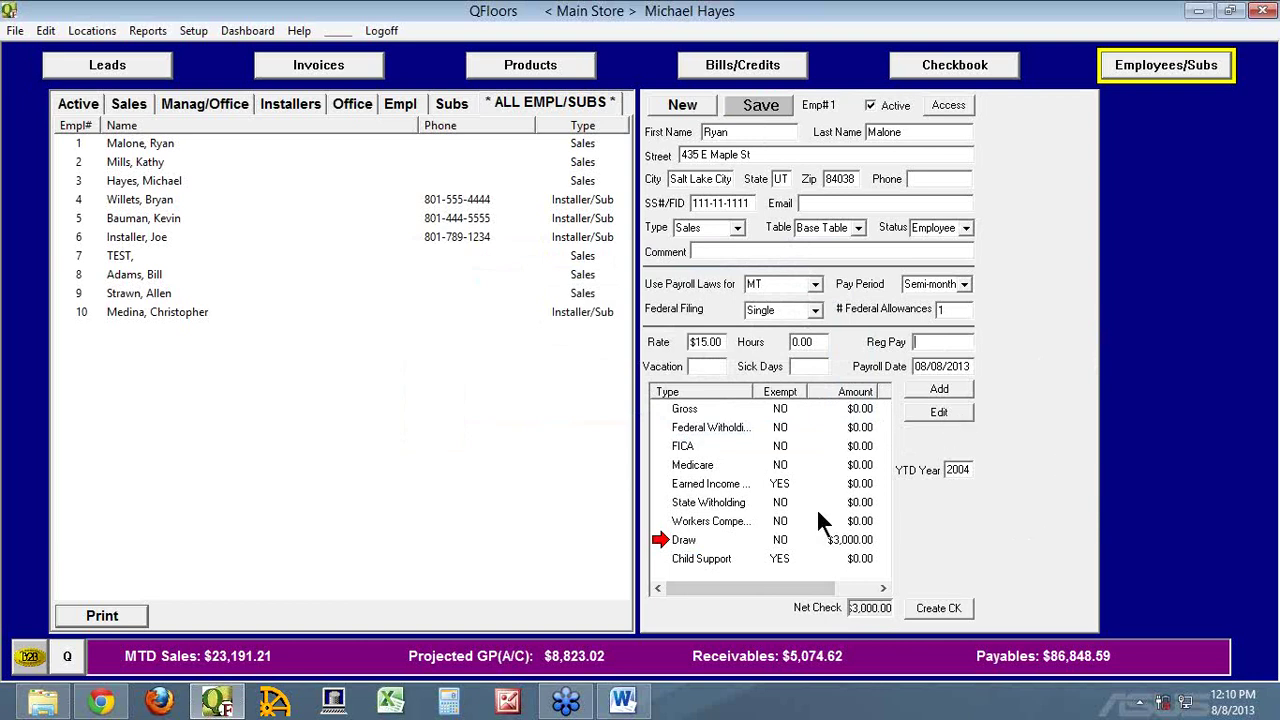
# Draft a new bill with the employee as vendor, Draw account, price 3000, then discard it unsaved
pyautogui.click(738, 74)
pyautogui.click(681, 104)
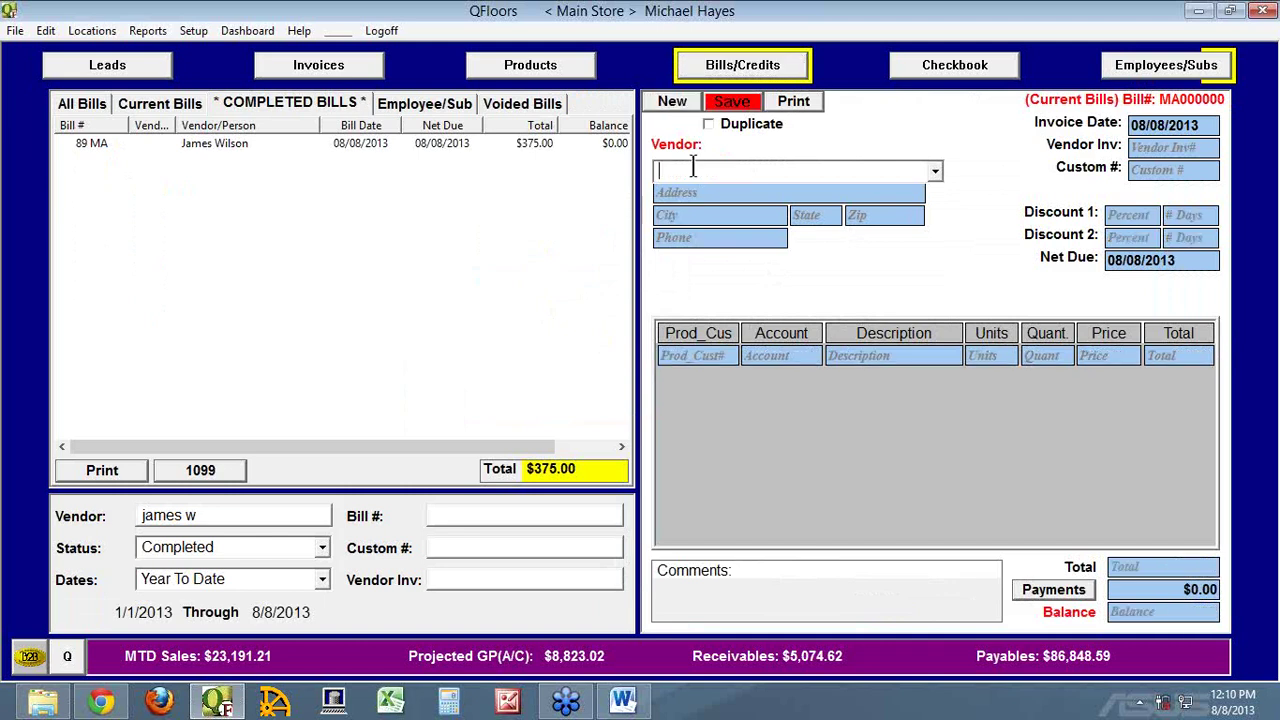
pyautogui.click(705, 166)
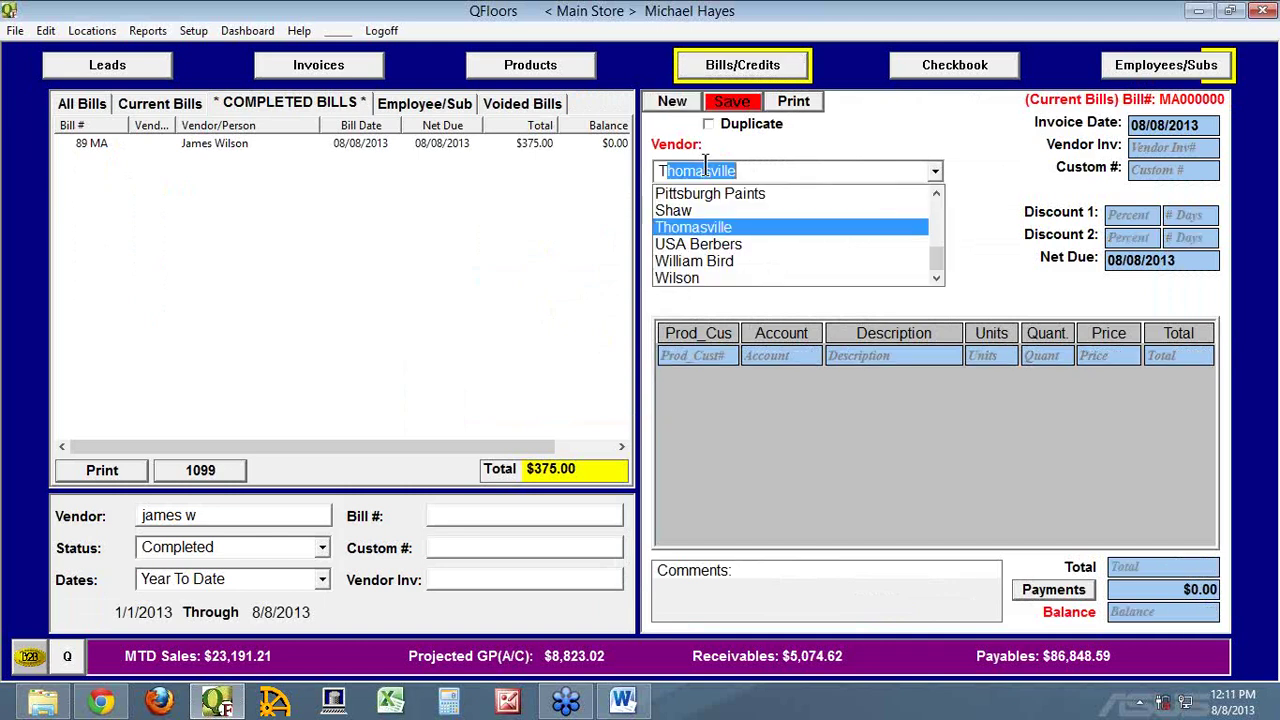
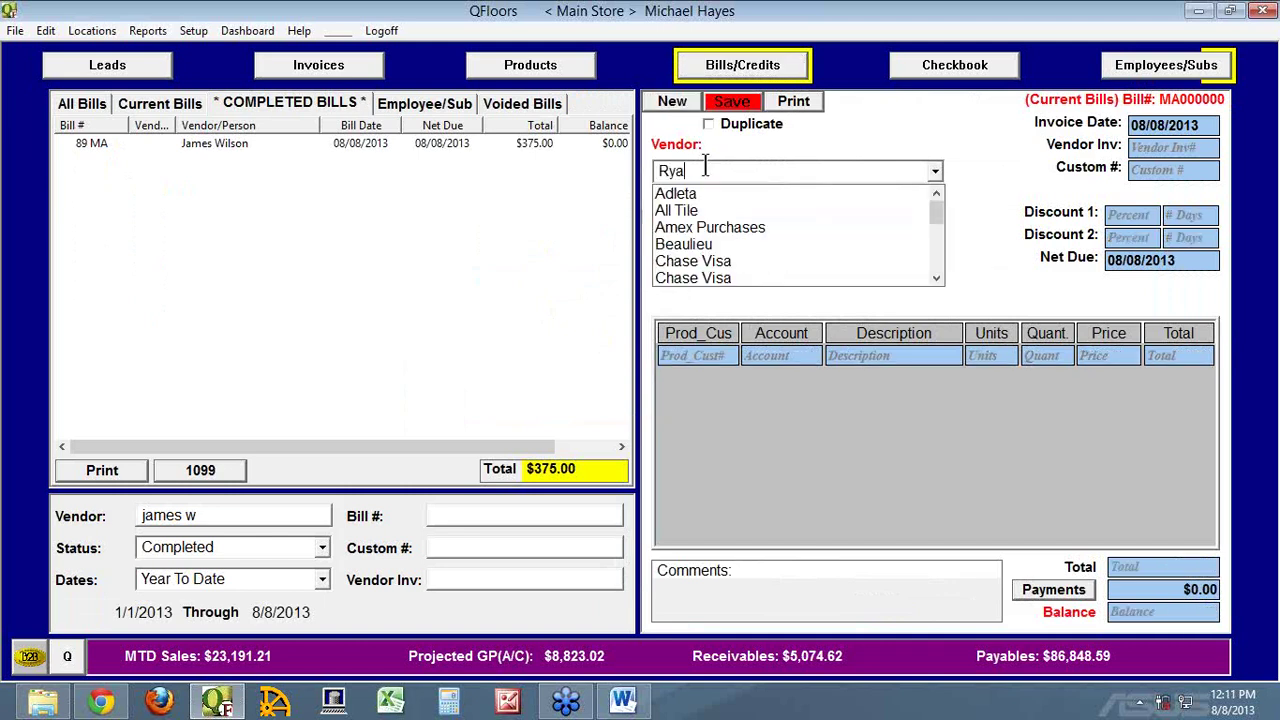
pyautogui.press('Return')
pyautogui.click(765, 355)
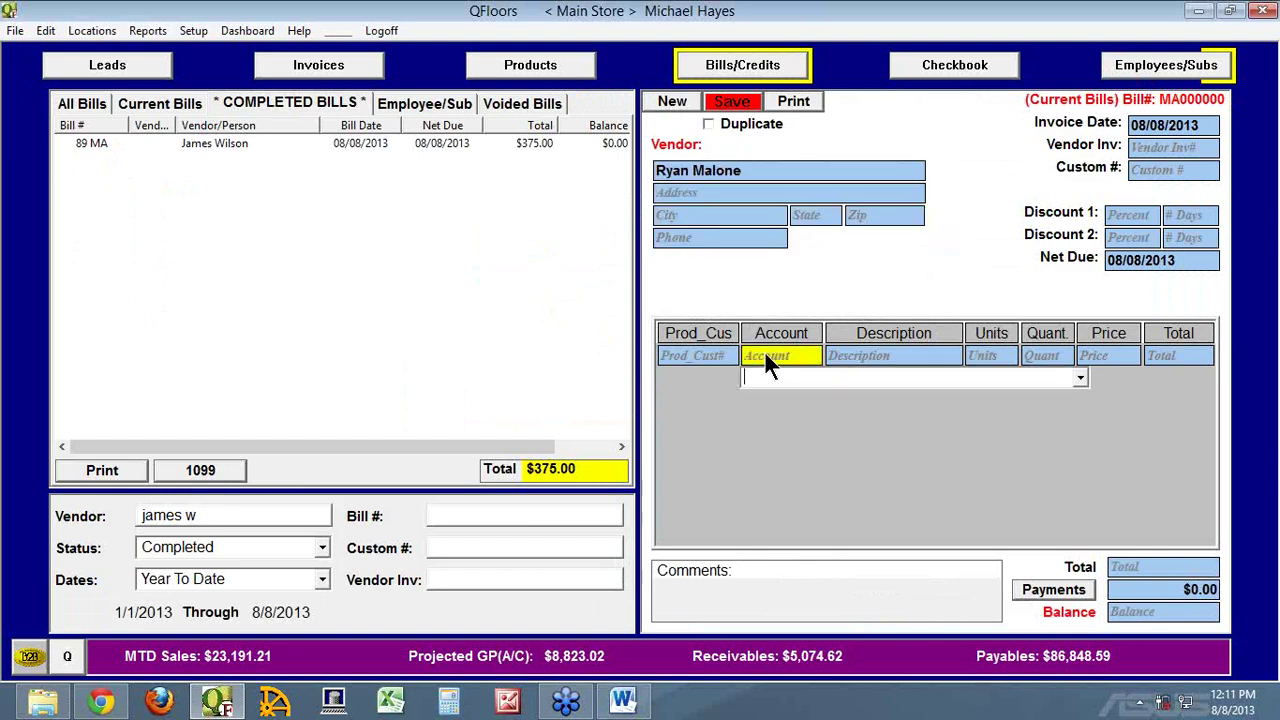
pyautogui.press('Tab')
pyautogui.press('Tab')
pyautogui.press('Tab')
pyautogui.press('Tab')
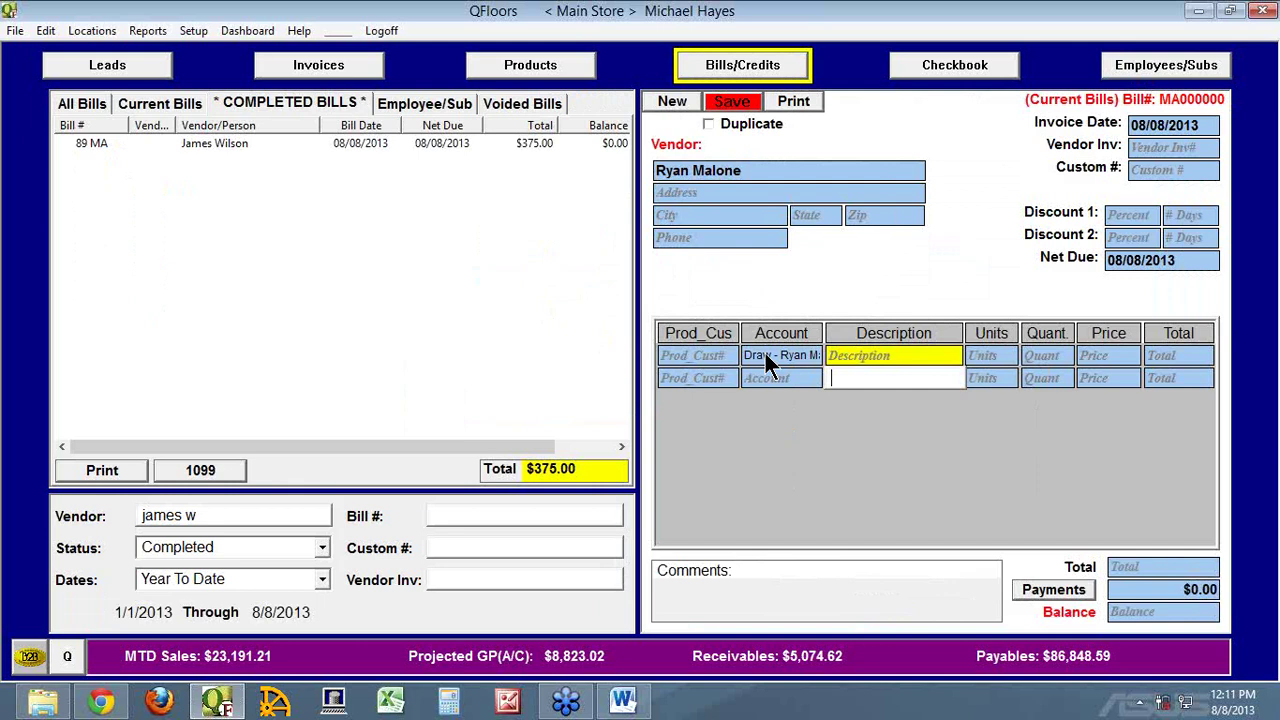
pyautogui.write('3000')
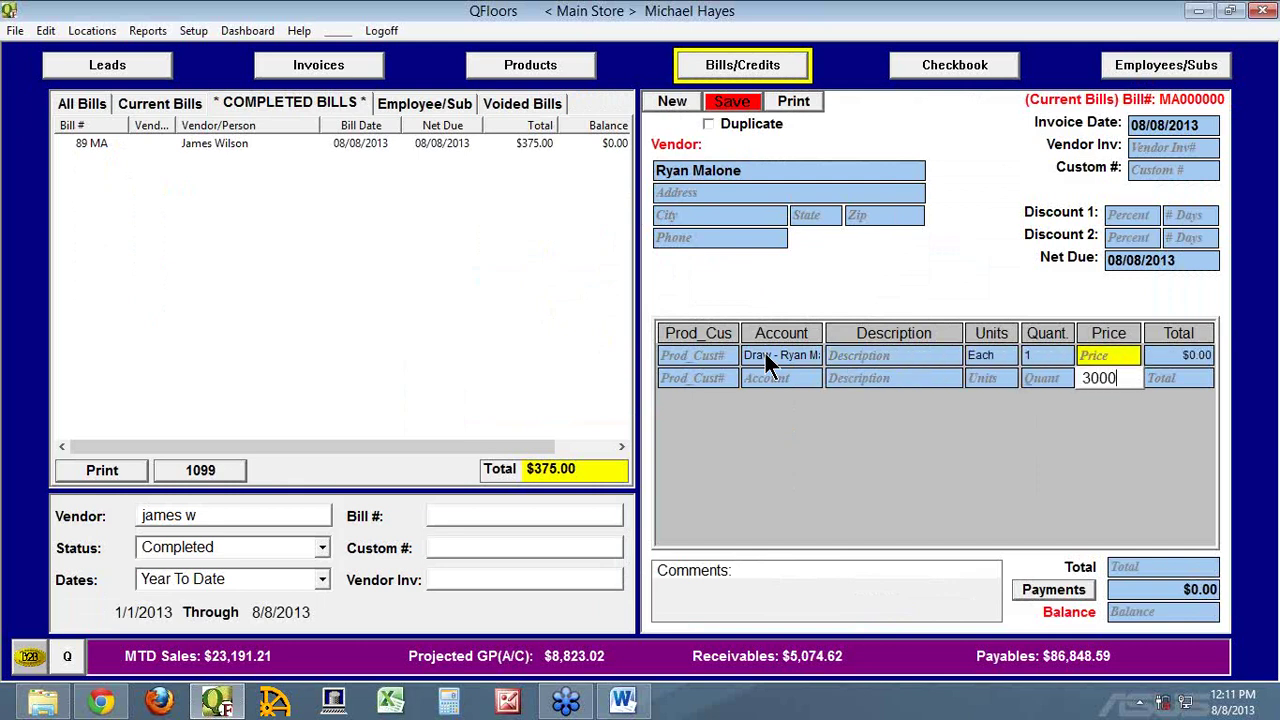
pyautogui.press('Tab')
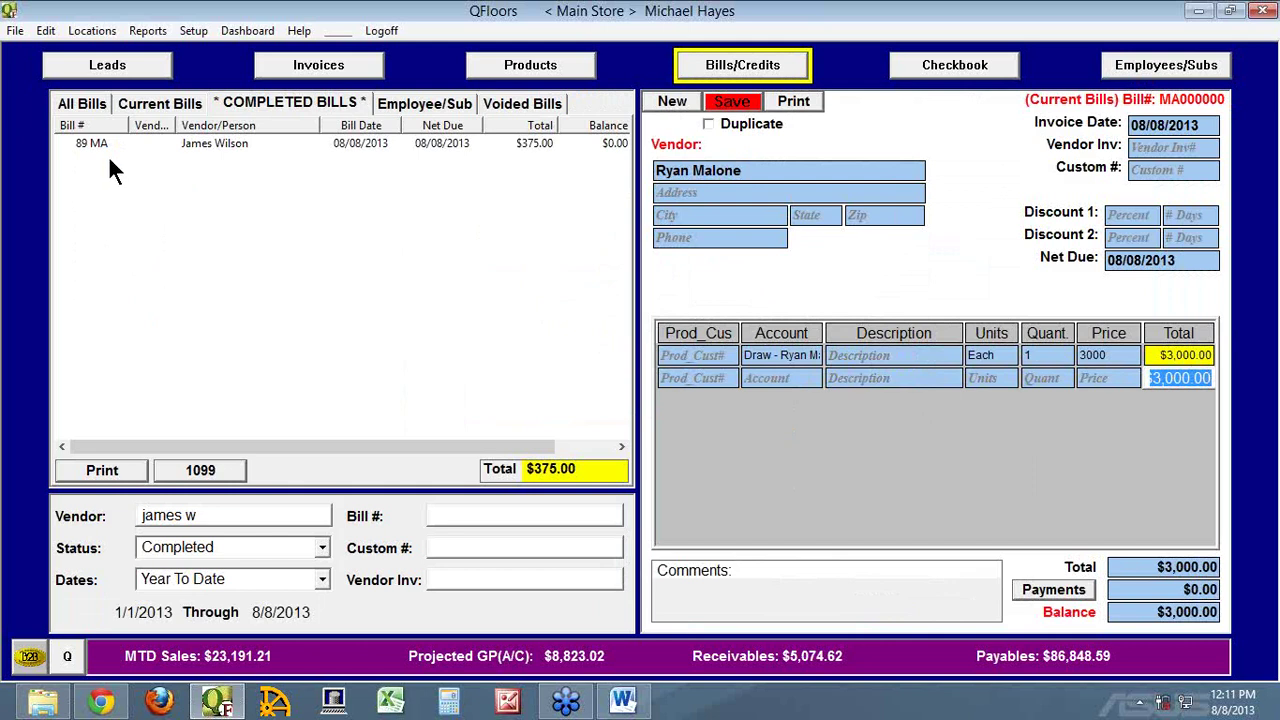
pyautogui.click(76, 141)
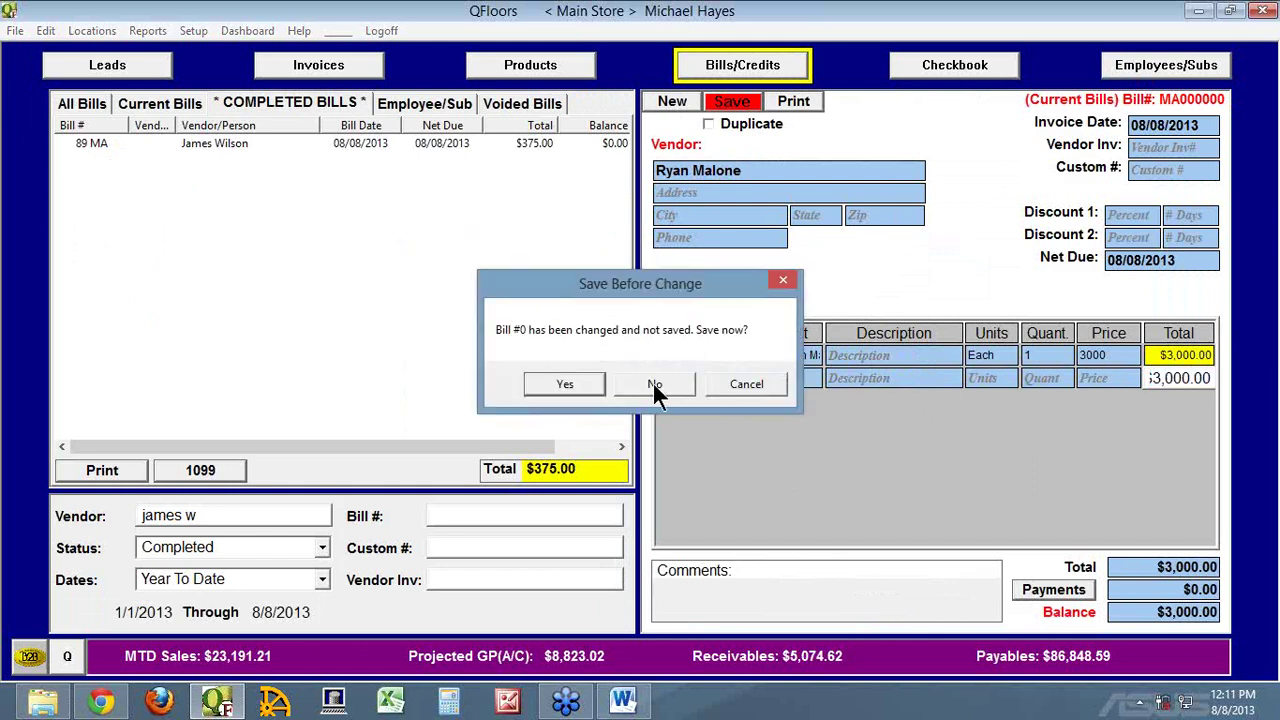
pyautogui.click(660, 384)
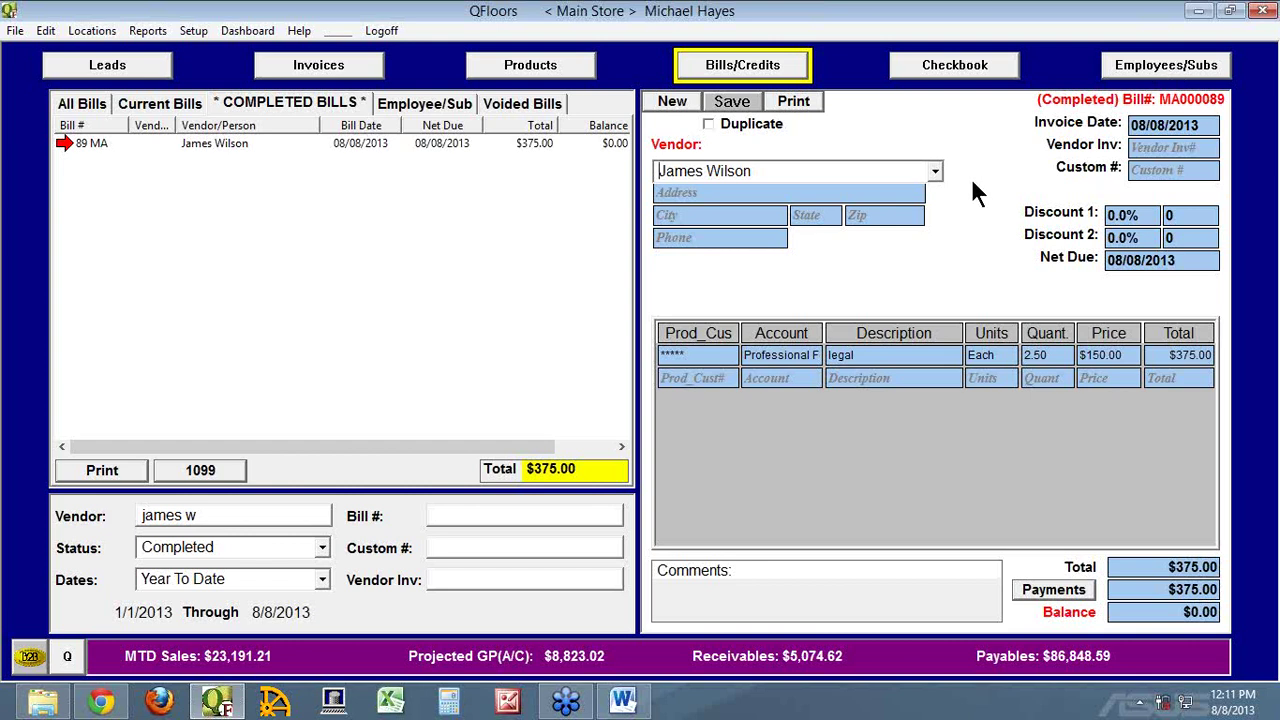
# Back in employee records, set the regular pay to 2500
pyautogui.click(1132, 62)
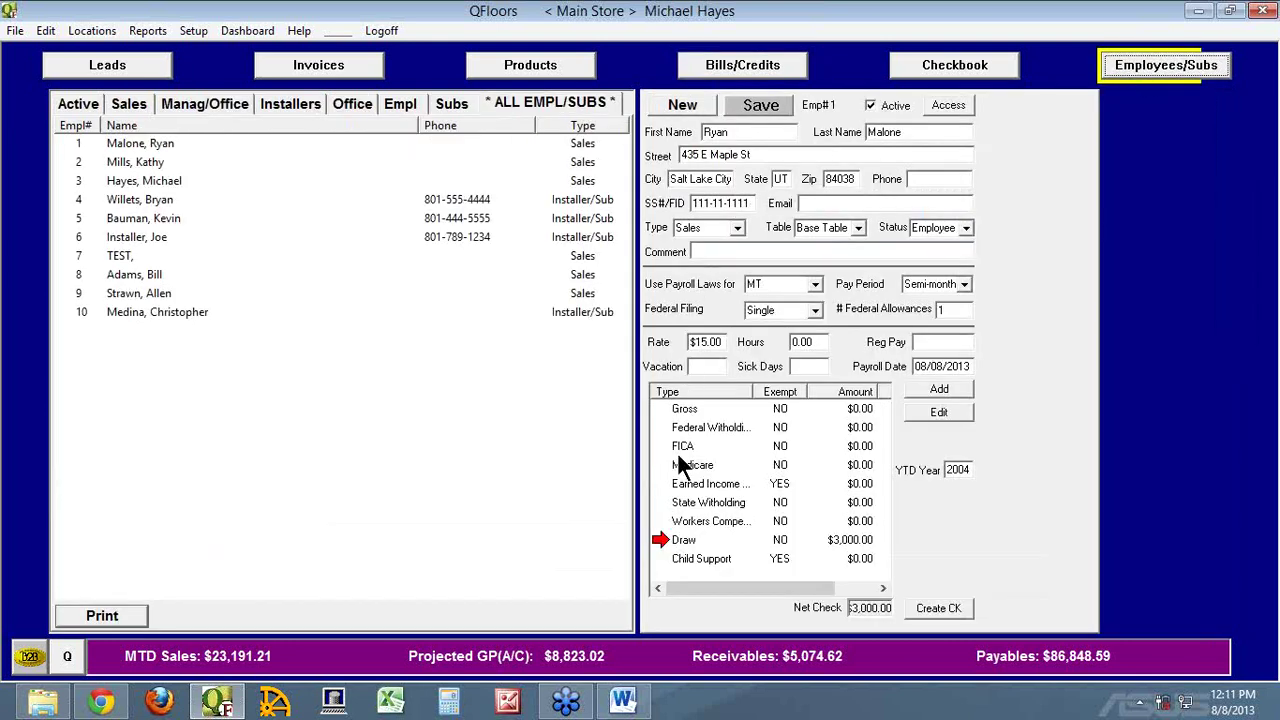
pyautogui.click(670, 538)
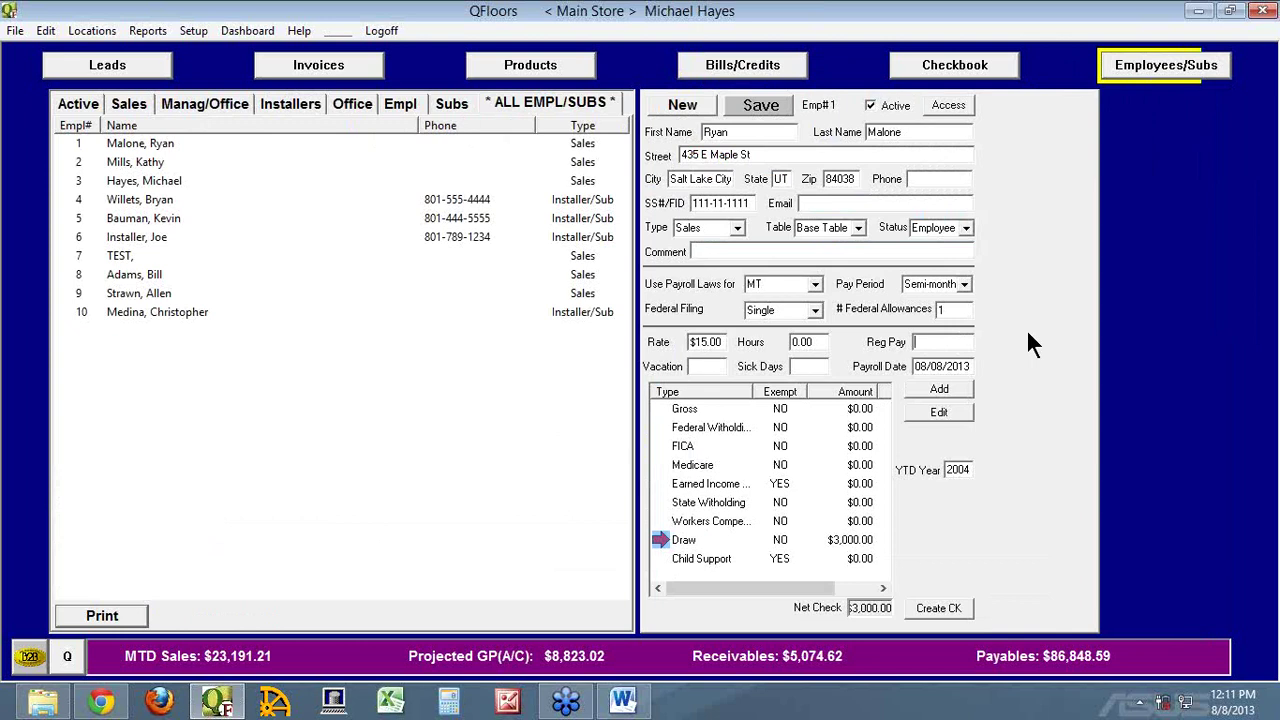
pyautogui.write('2500')
pyautogui.press('Tab')
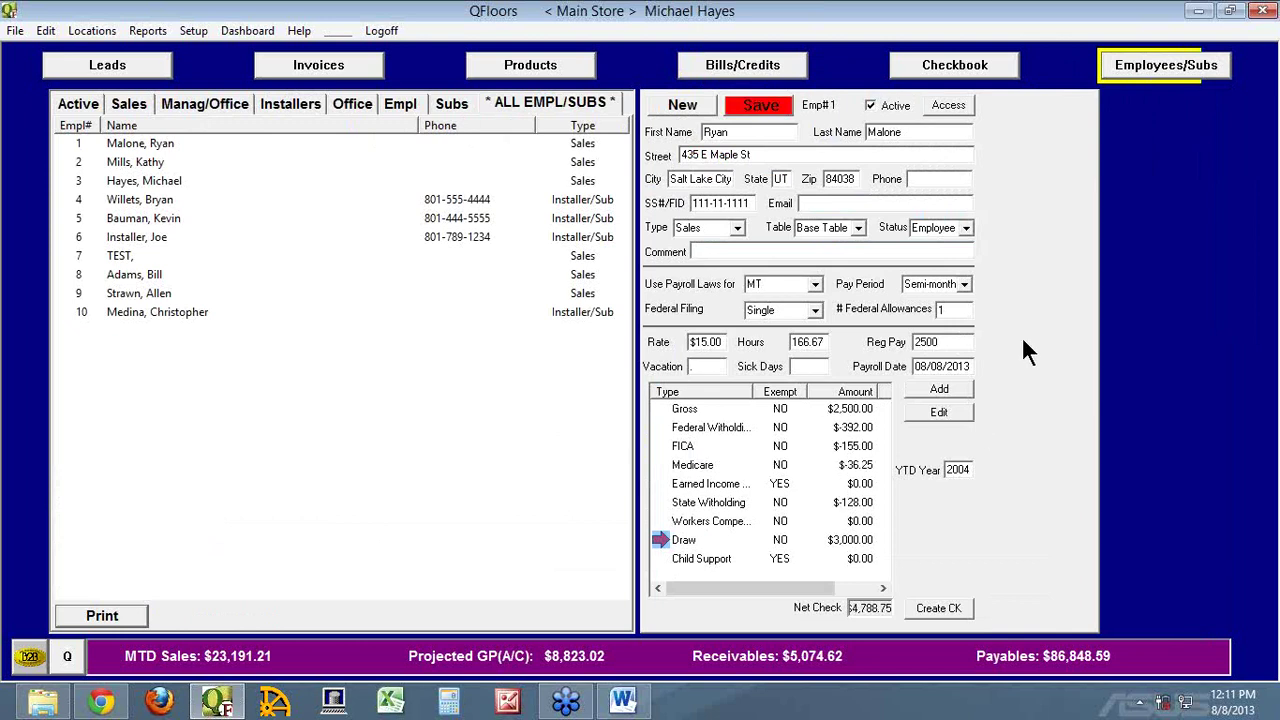
# Set the Draw item to 250 using the employee's Draw account
pyautogui.doubleClick(662, 540)
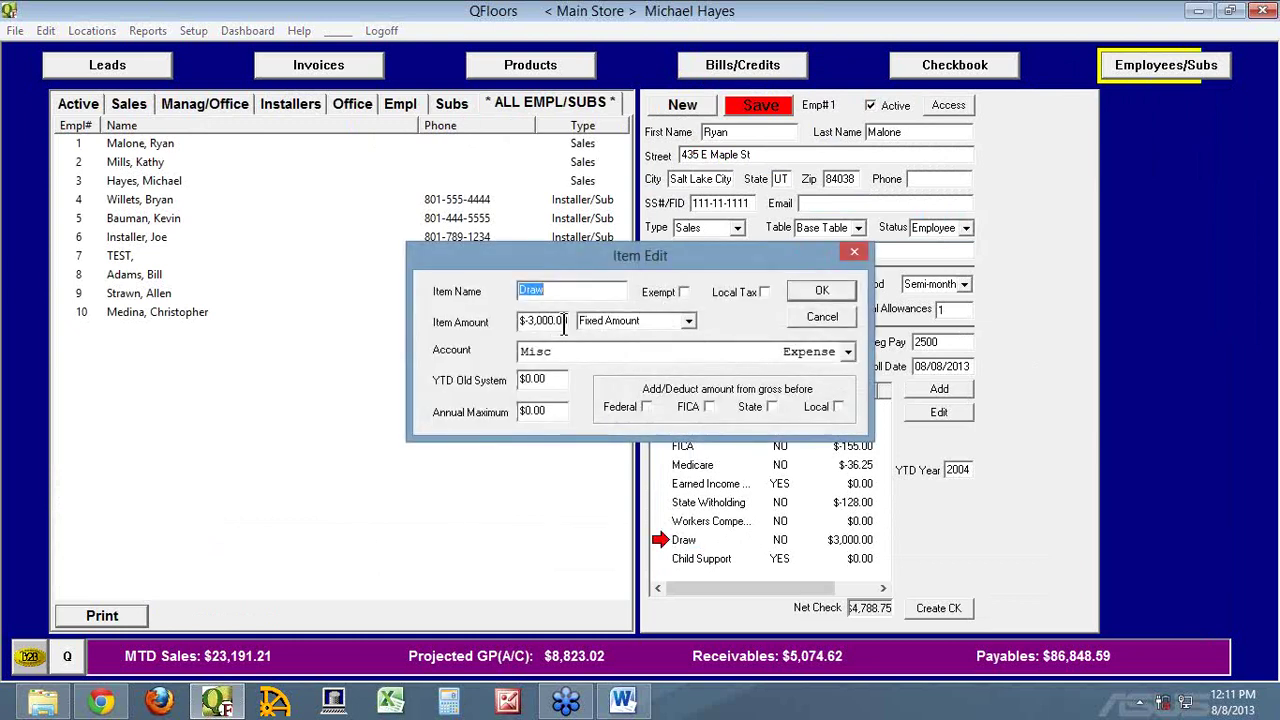
pyautogui.press('Tab')
pyautogui.write('250')
pyautogui.press('Tab')
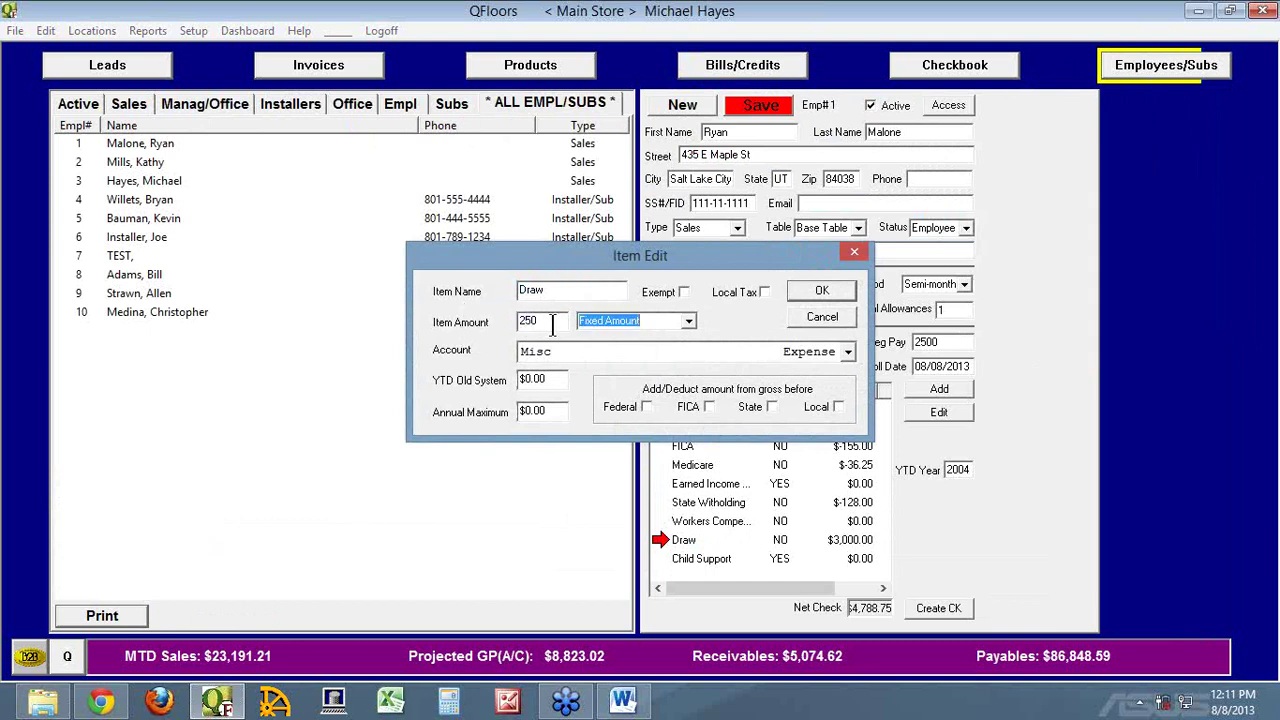
pyautogui.press('Tab')
pyautogui.write('Dr')
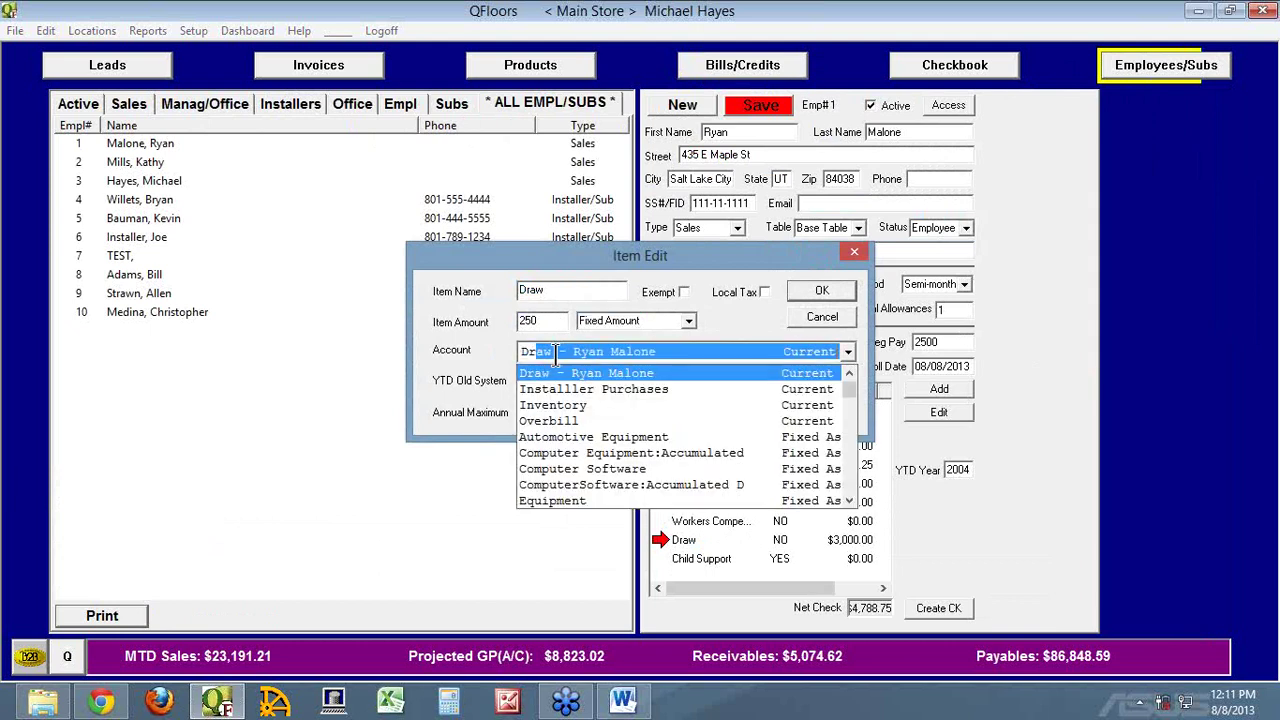
pyautogui.press('Tab')
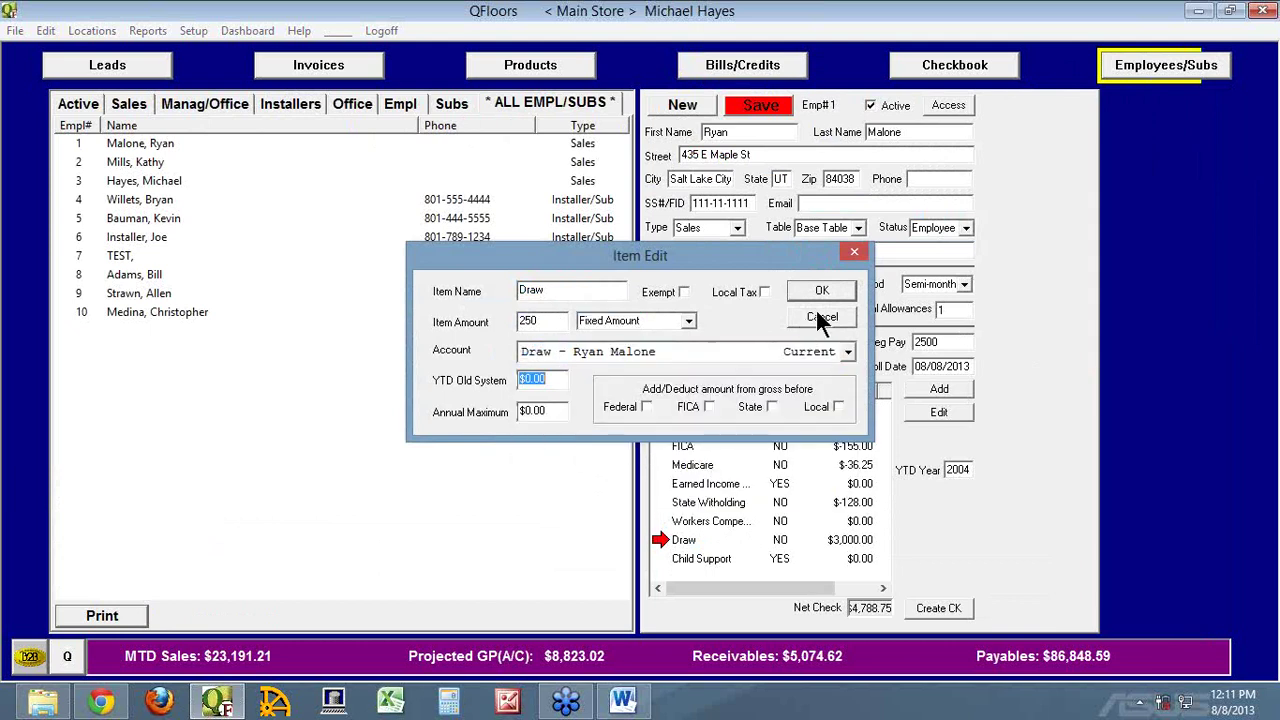
pyautogui.click(818, 294)
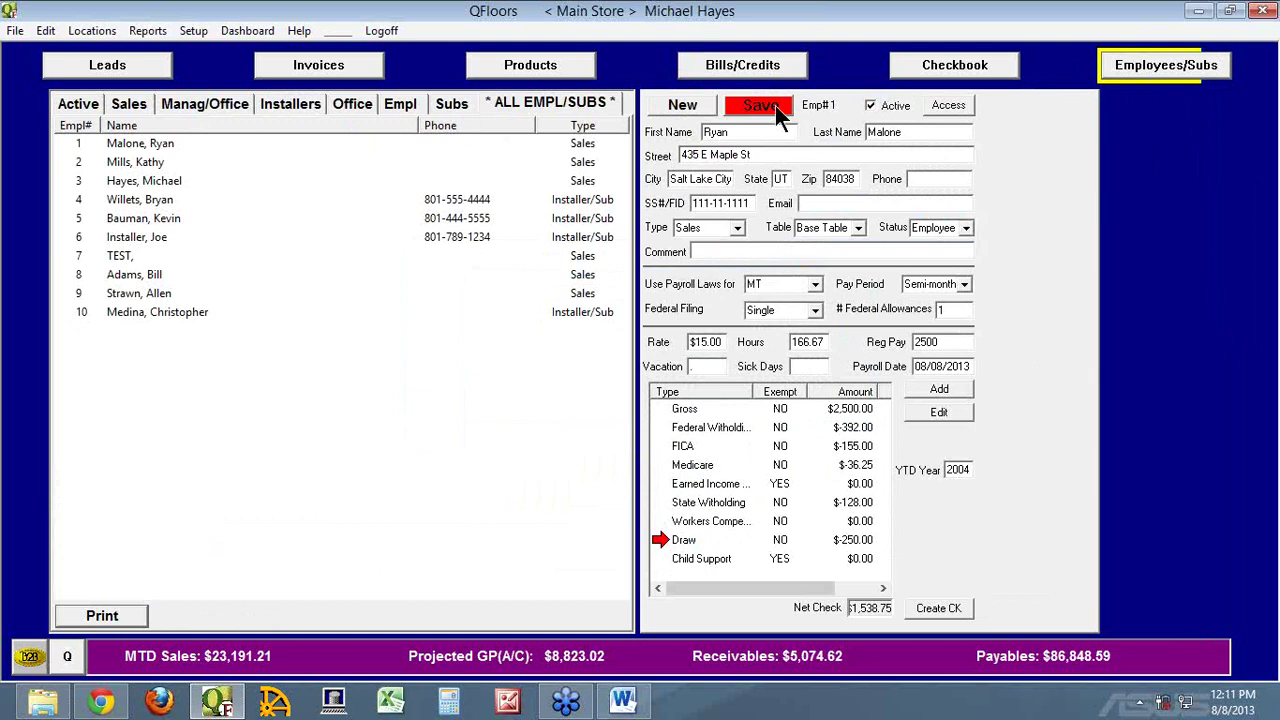
# Make Child Support non-exempt and save the employee's payroll
pyautogui.doubleClick(690, 557)
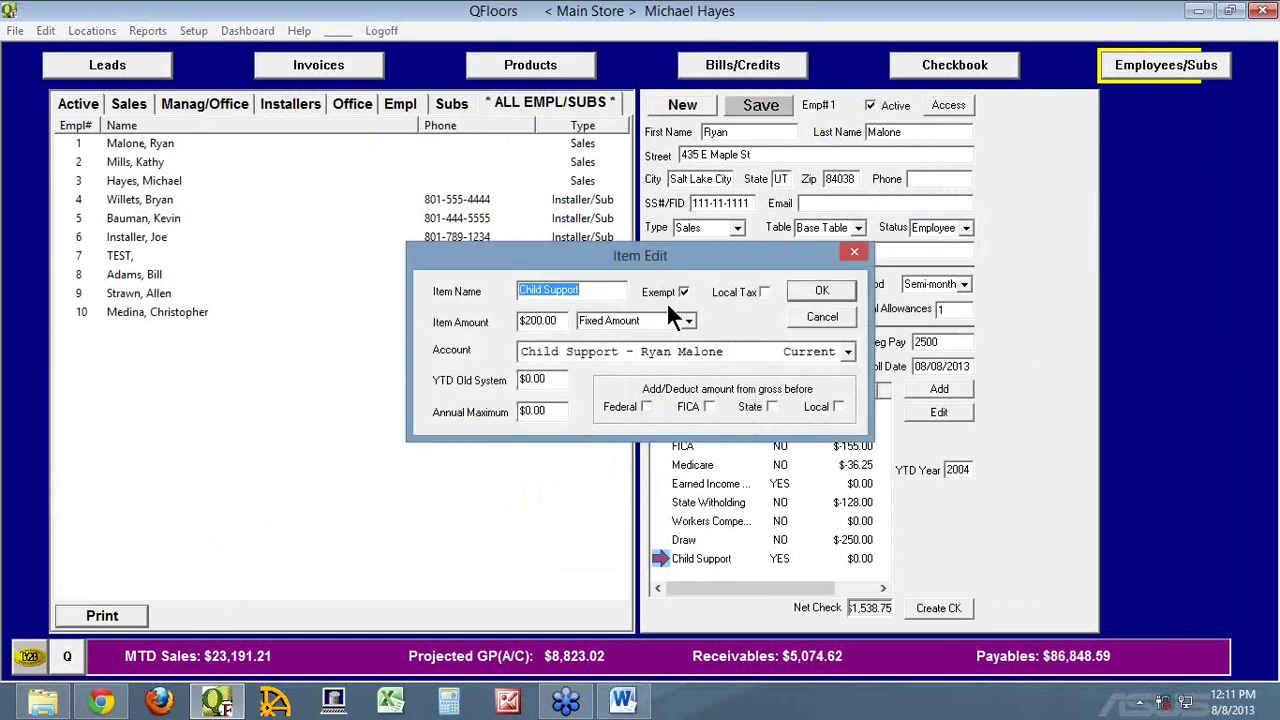
pyautogui.click(684, 293)
pyautogui.click(811, 292)
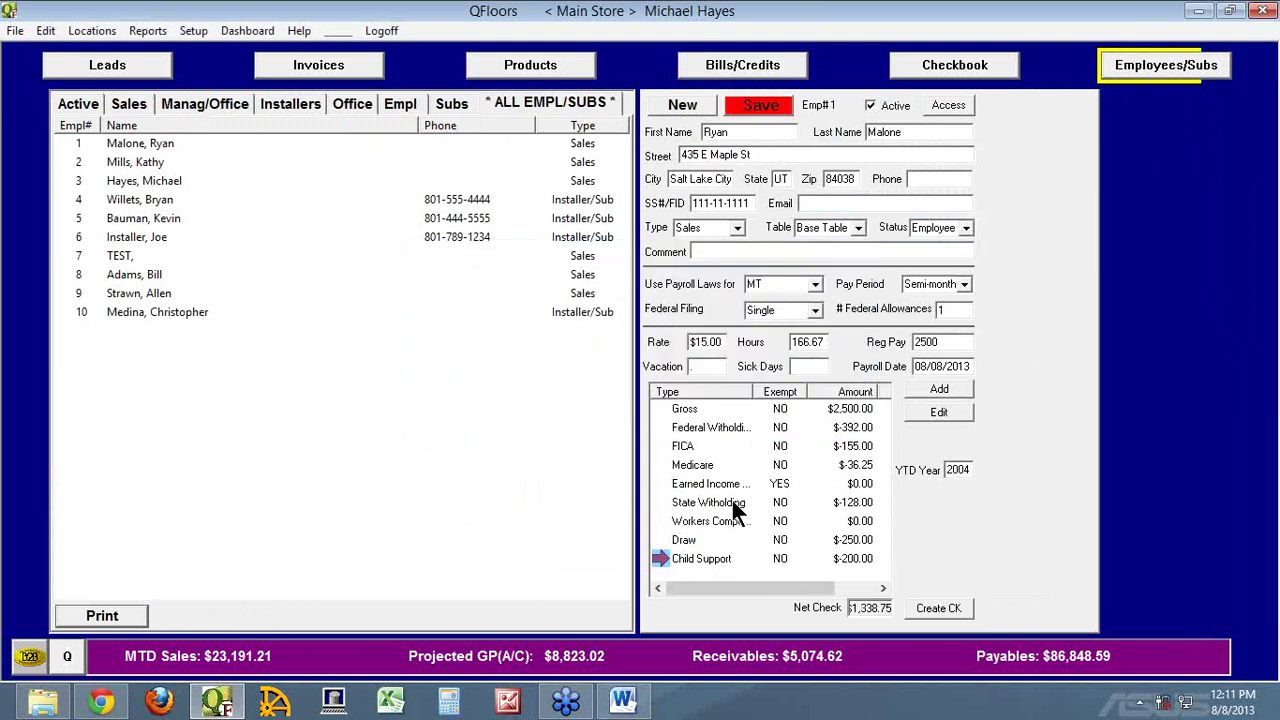
pyautogui.click(777, 108)
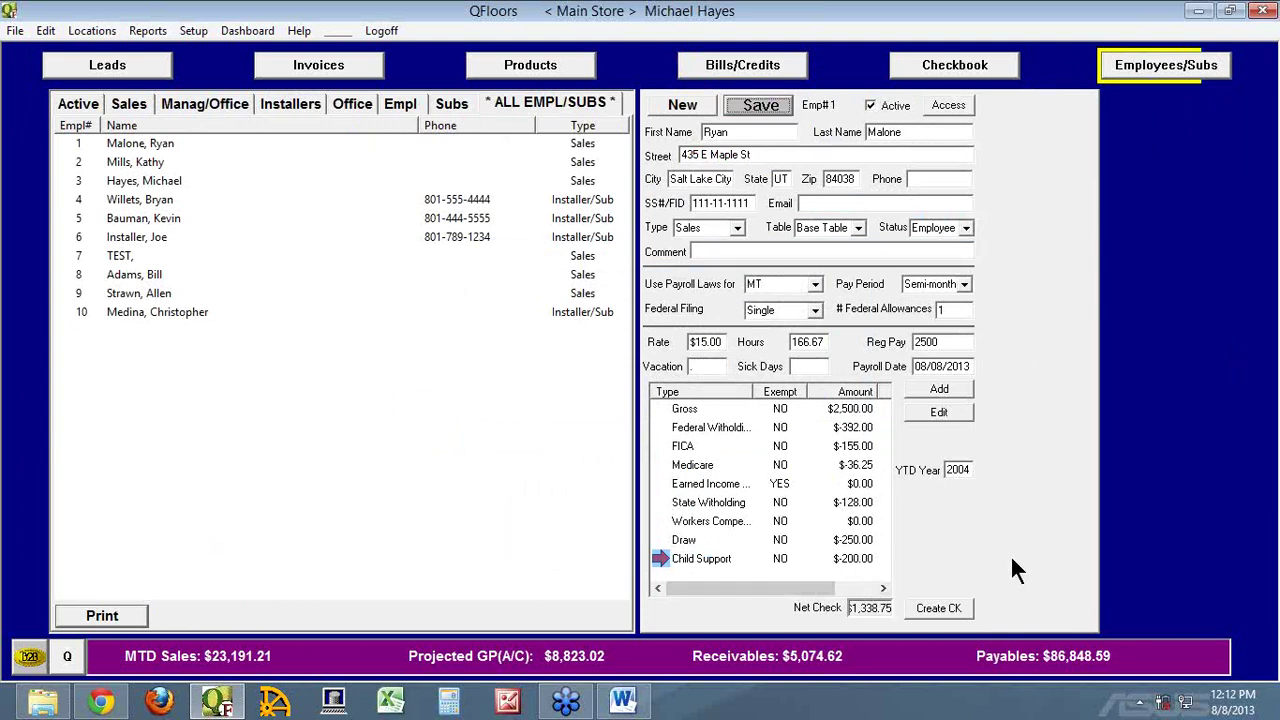
pyautogui.doubleClick(660, 557)
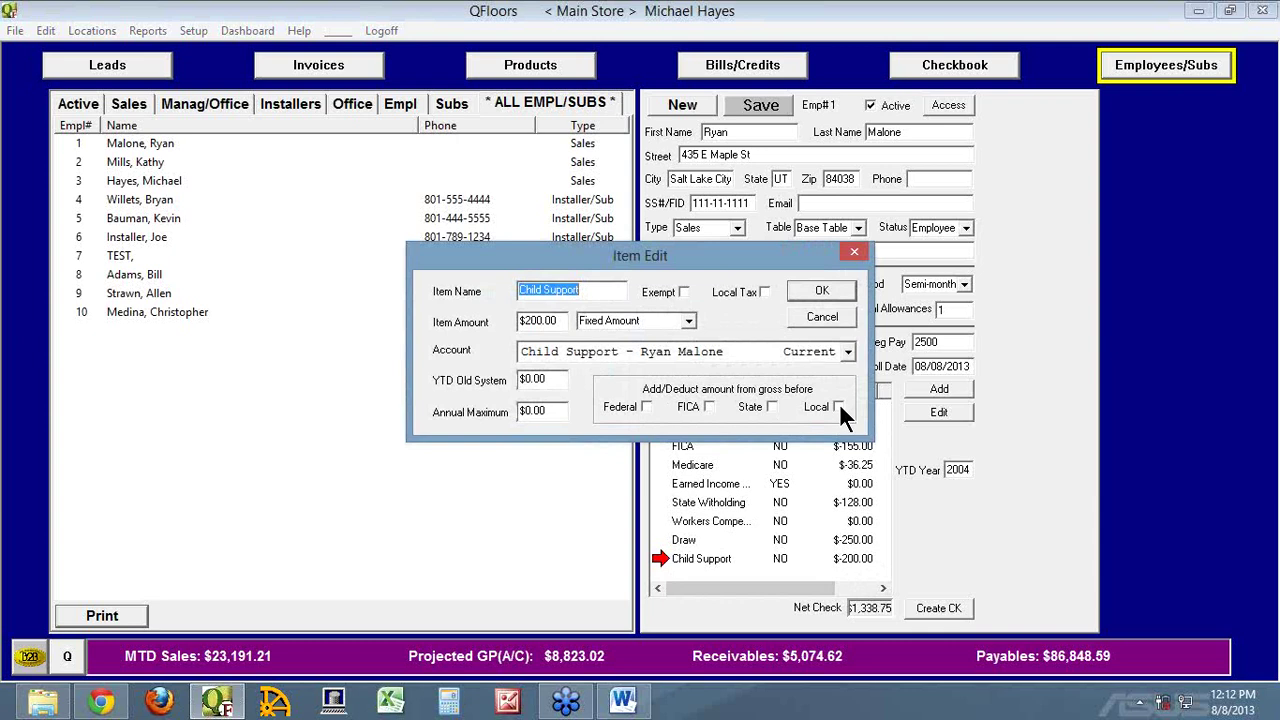
pyautogui.click(819, 316)
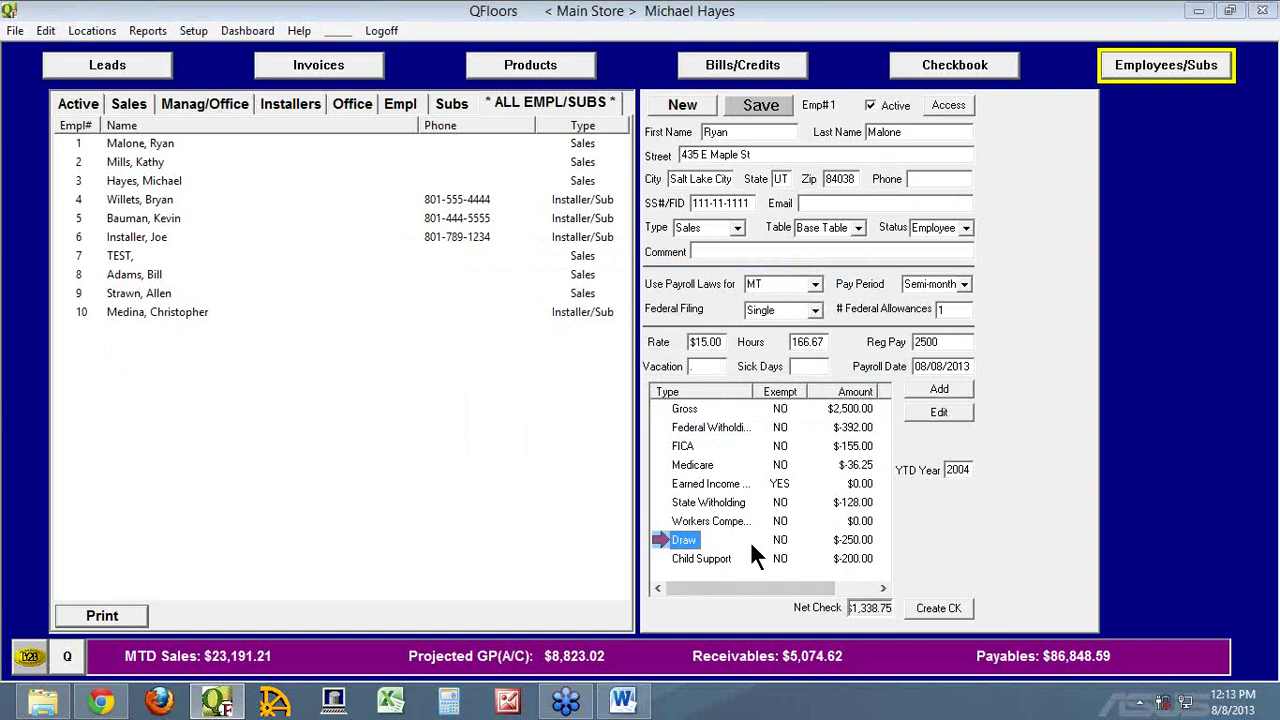
pyautogui.click(143, 33)
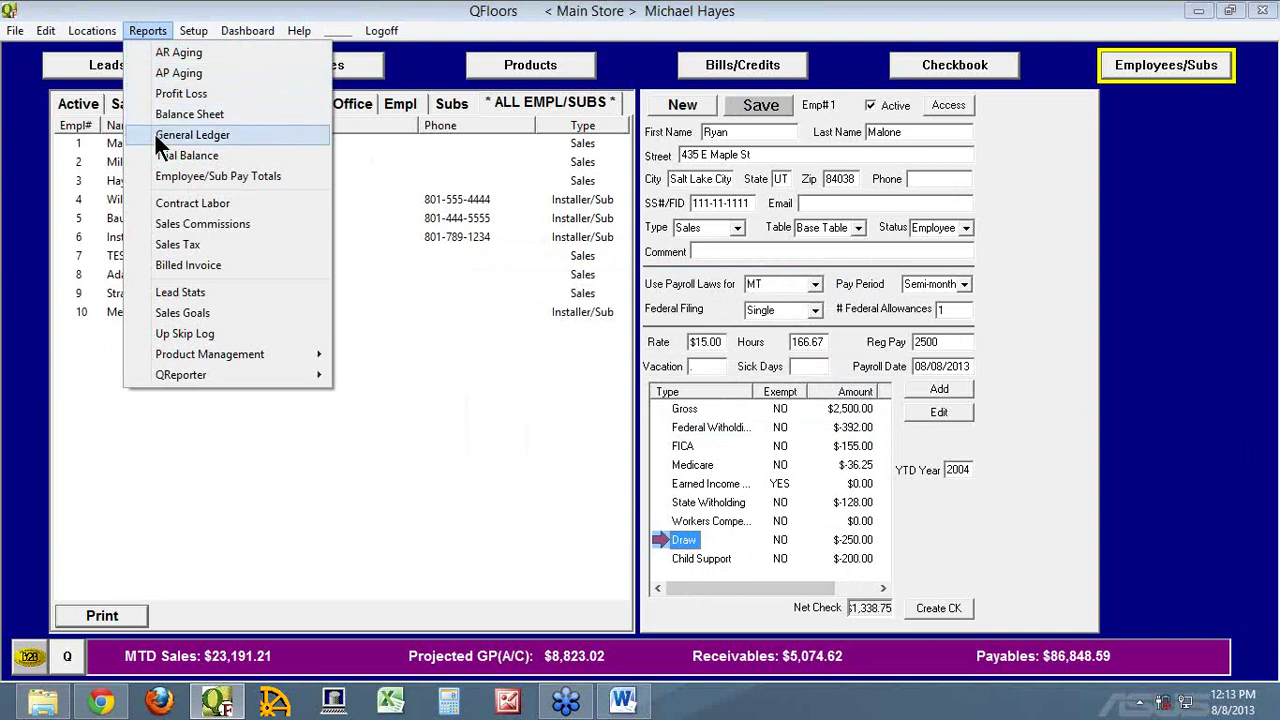
pyautogui.click(155, 135)
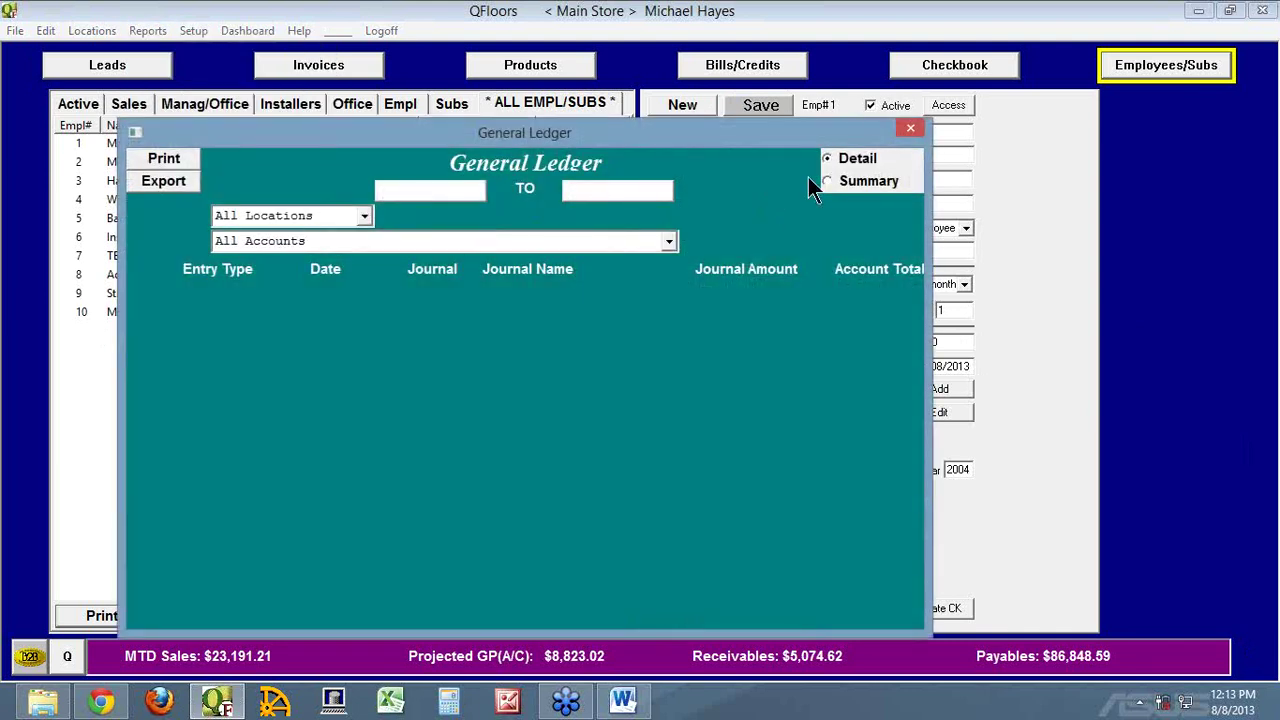
pyautogui.click(290, 240)
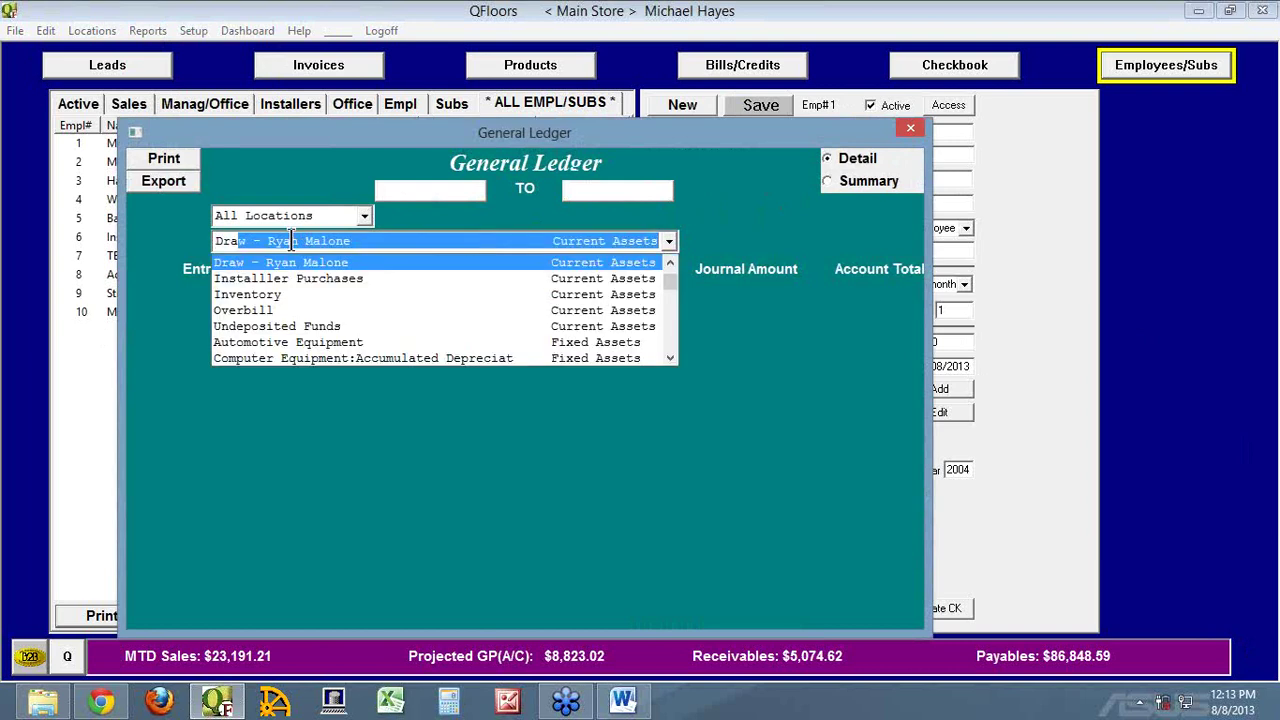
pyautogui.press('Return')
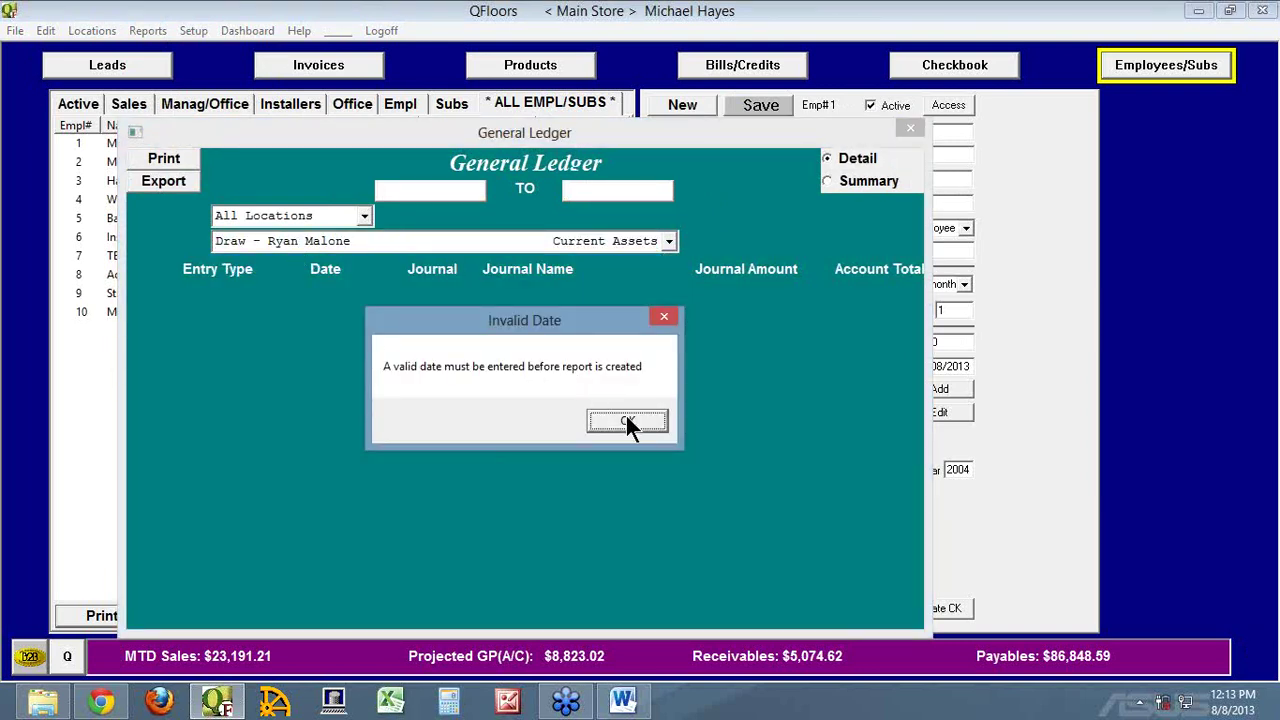
pyautogui.click(626, 420)
pyautogui.click(405, 190)
pyautogui.write('01/01/2013')
pyautogui.press('Tab')
pyautogui.write('12/31/2013')
pyautogui.press('Tab')
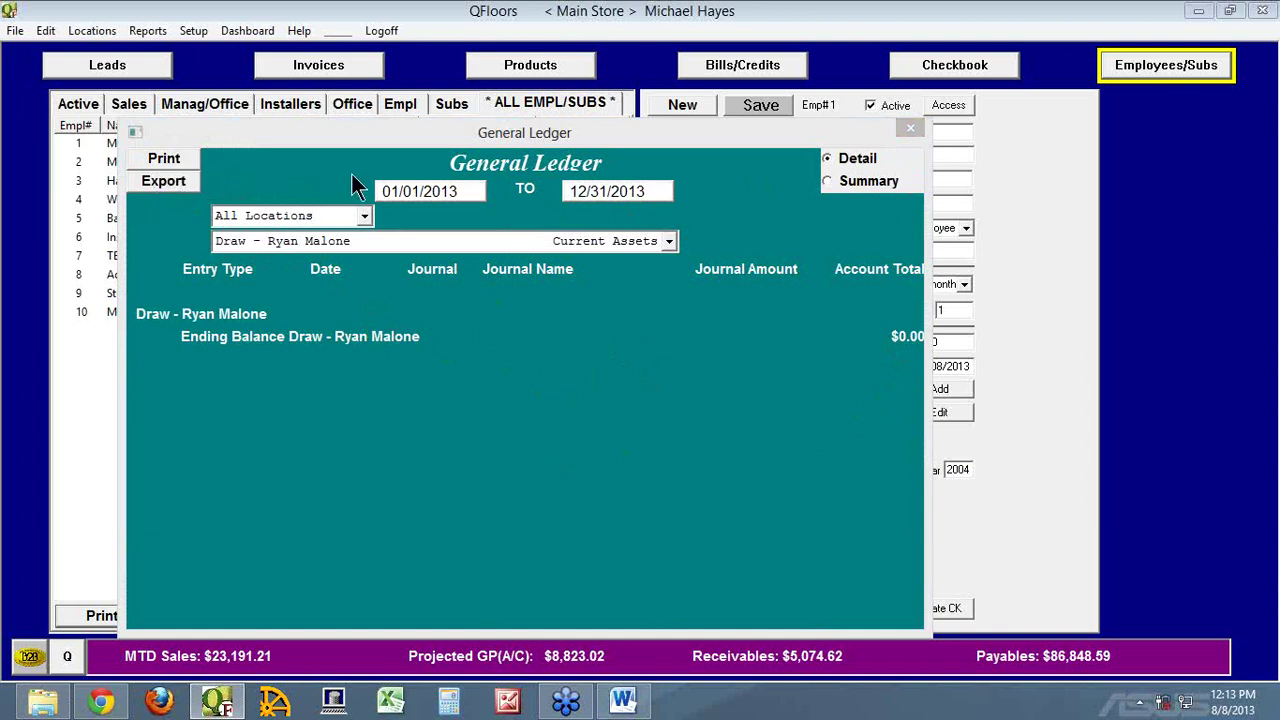
pyautogui.click(911, 128)
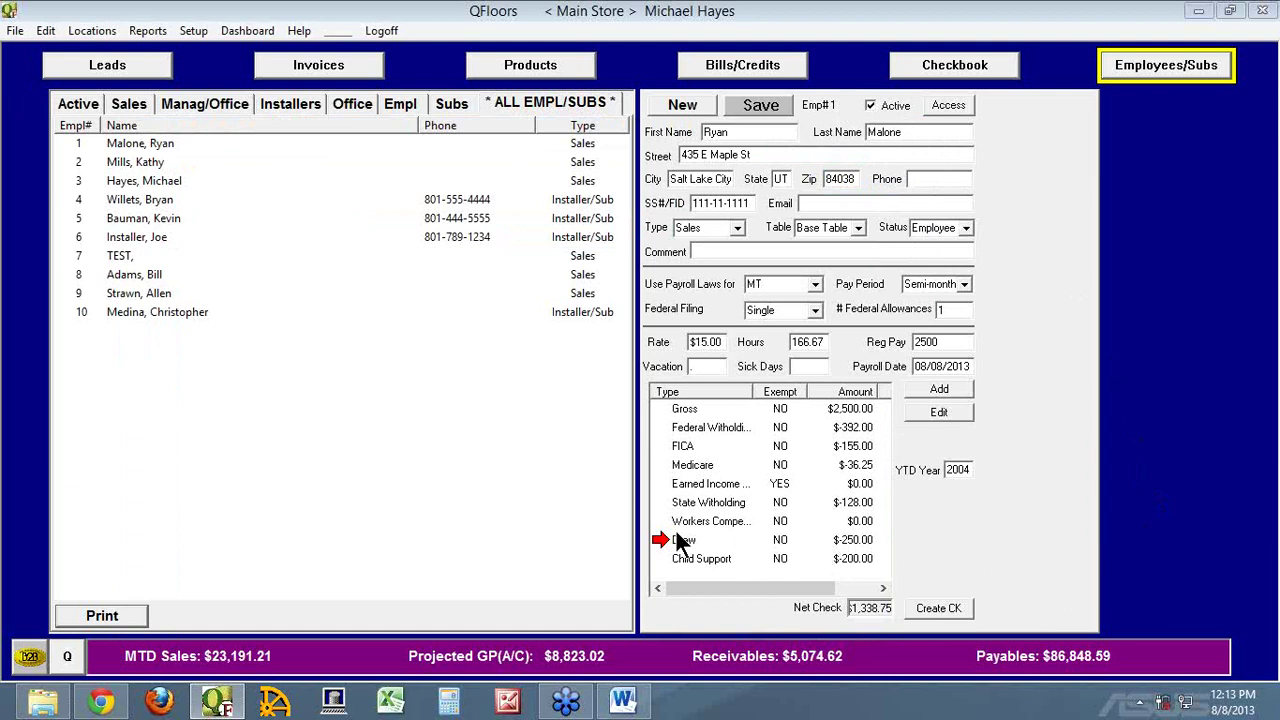
# Review invoice 48 MA and its payments on the Invoices screen, then open Chart of Accounts setup
pyautogui.click(299, 67)
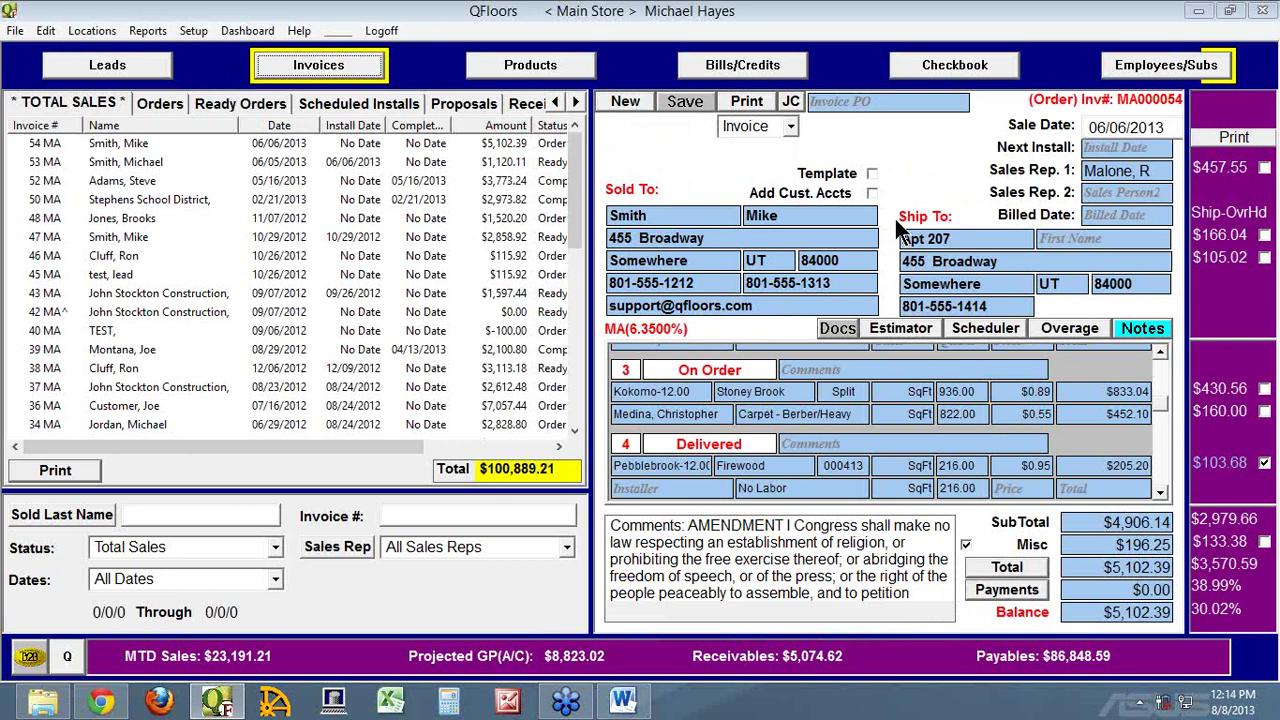
pyautogui.click(45, 181)
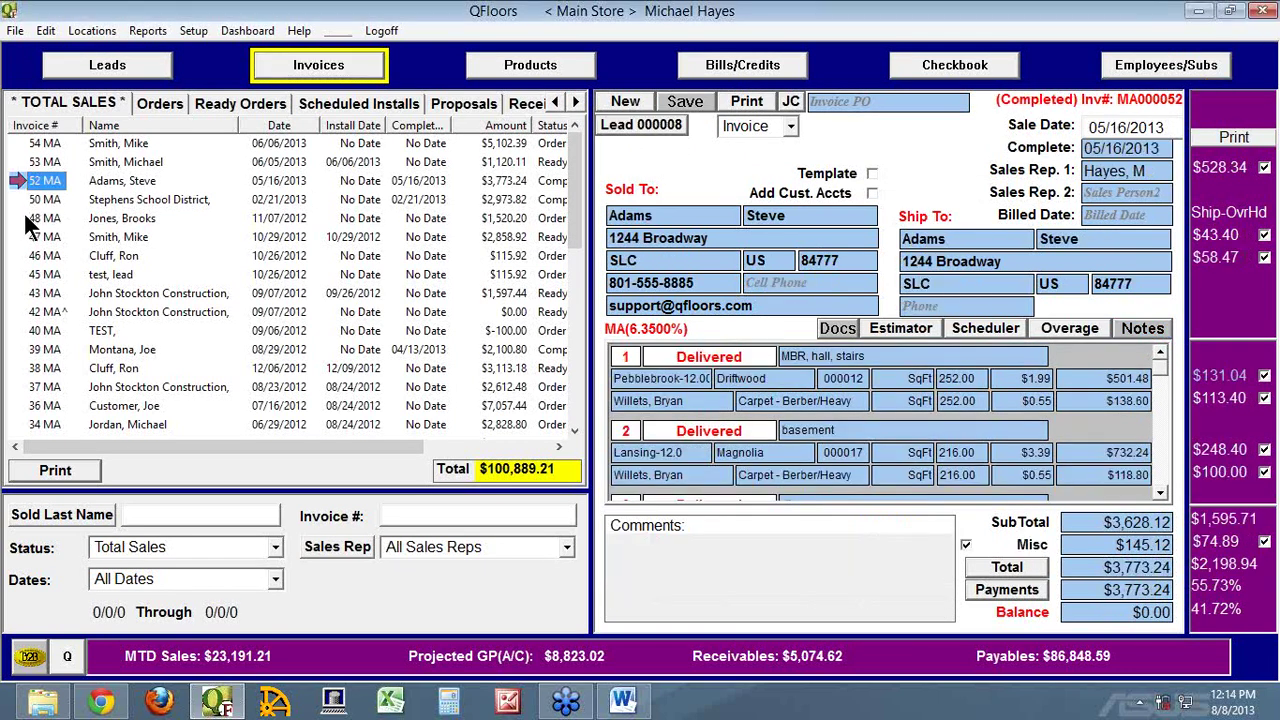
pyautogui.click(28, 221)
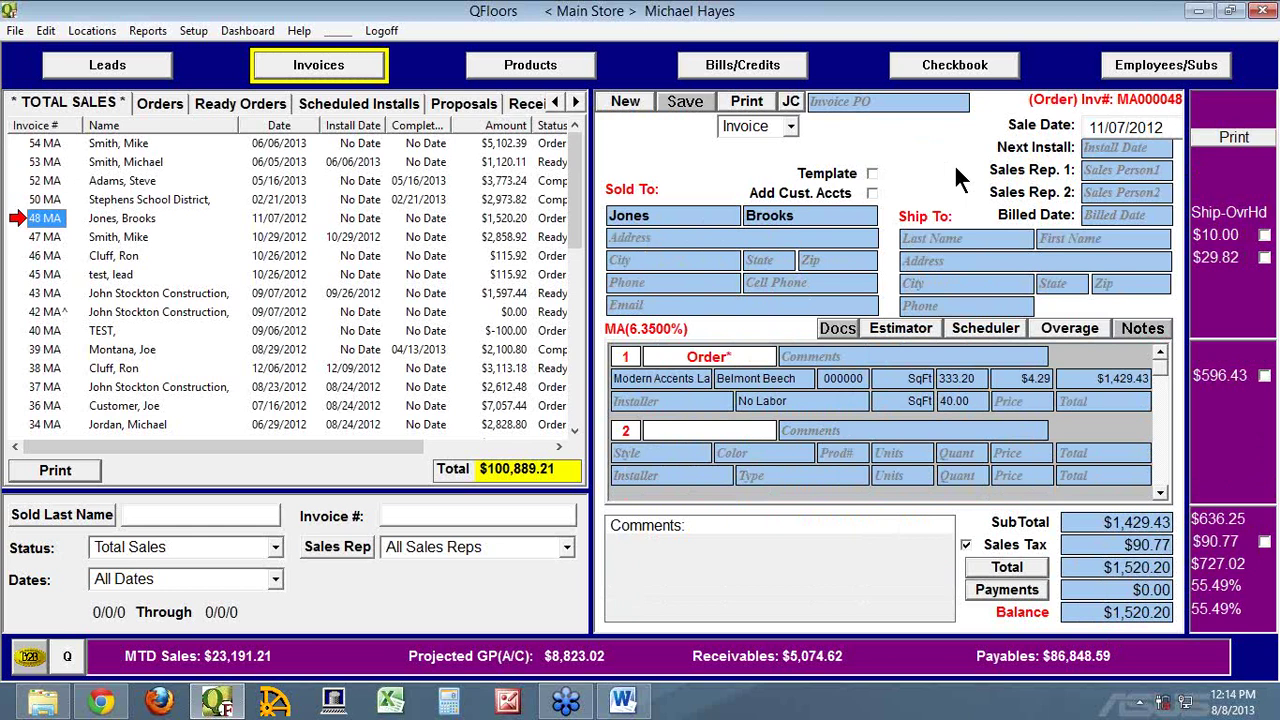
pyautogui.click(1000, 592)
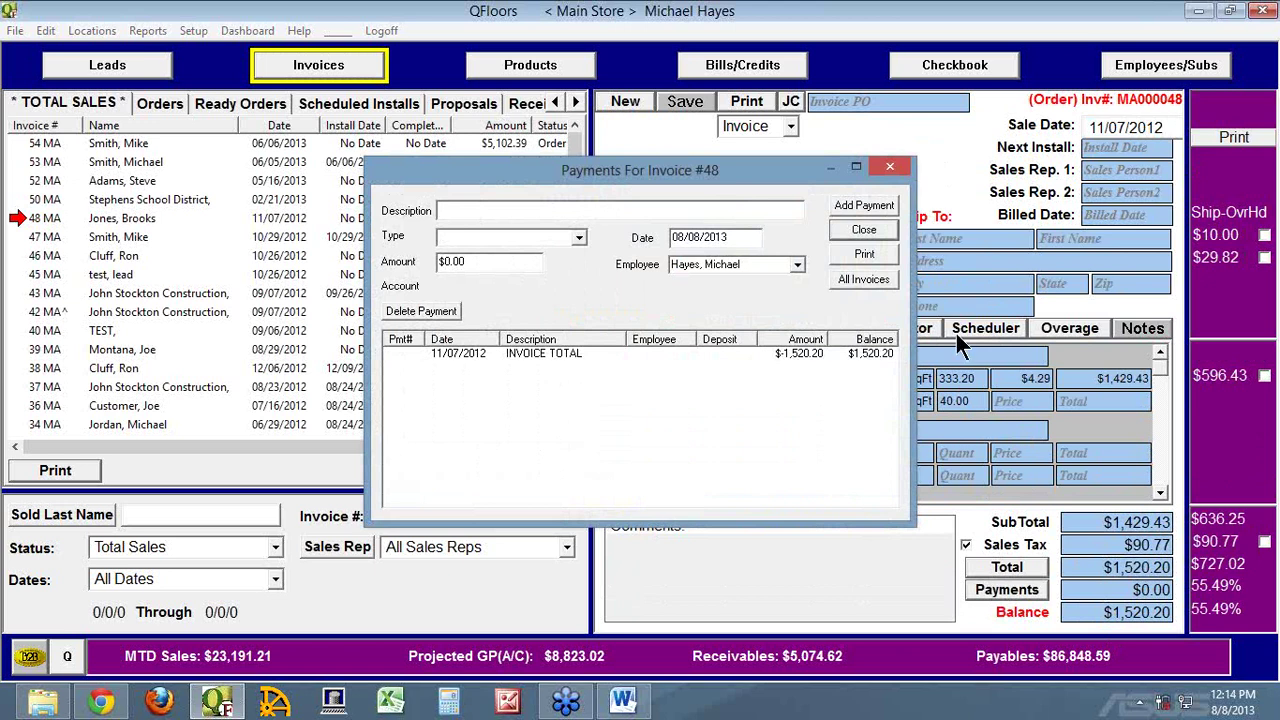
pyautogui.click(868, 228)
pyautogui.click(193, 31)
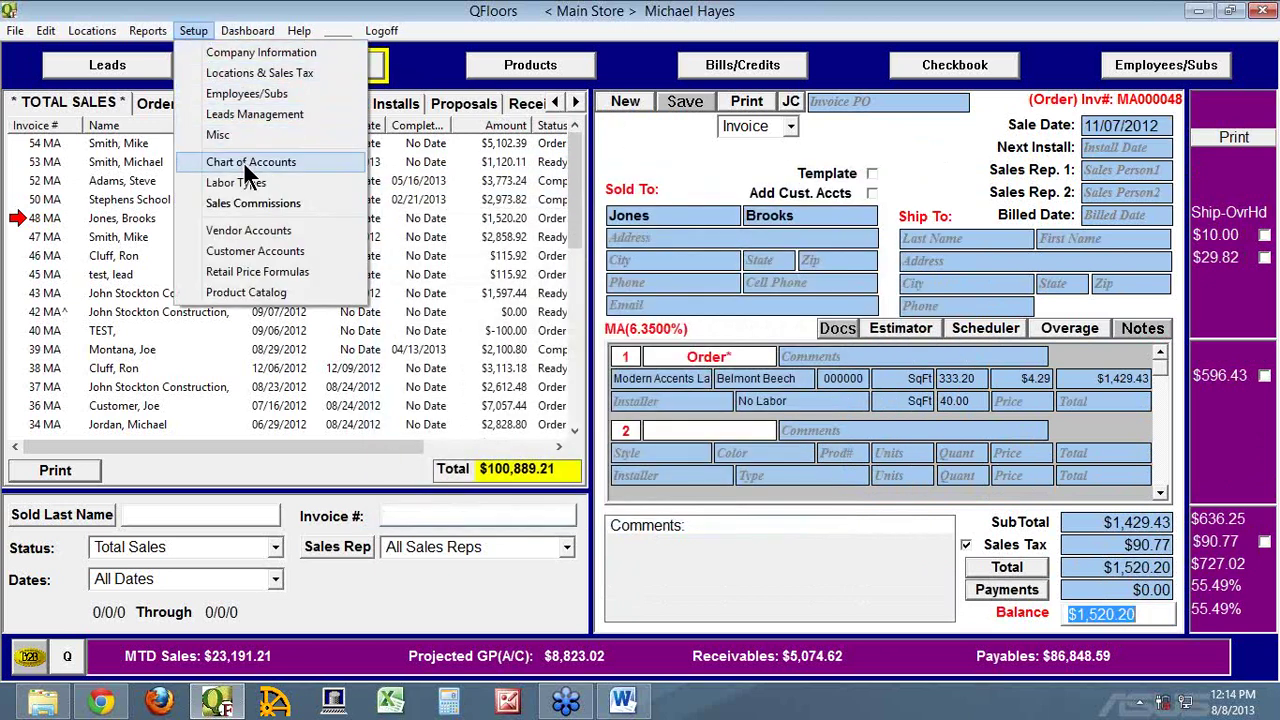
pyautogui.click(249, 166)
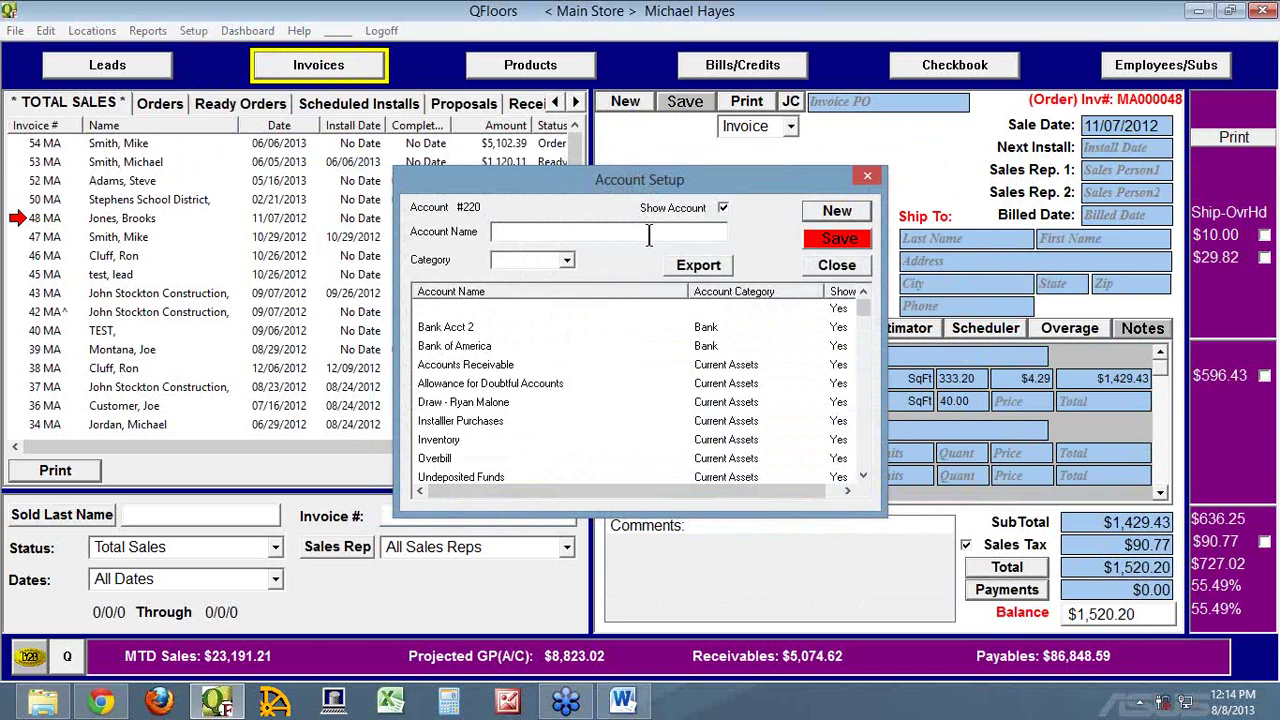
# Create account #220 'Employee Purchases' under Current Assets and save it
pyautogui.write('Employee Purchases')
pyautogui.moveTo(598, 178); pyautogui.dragTo(232, 276)
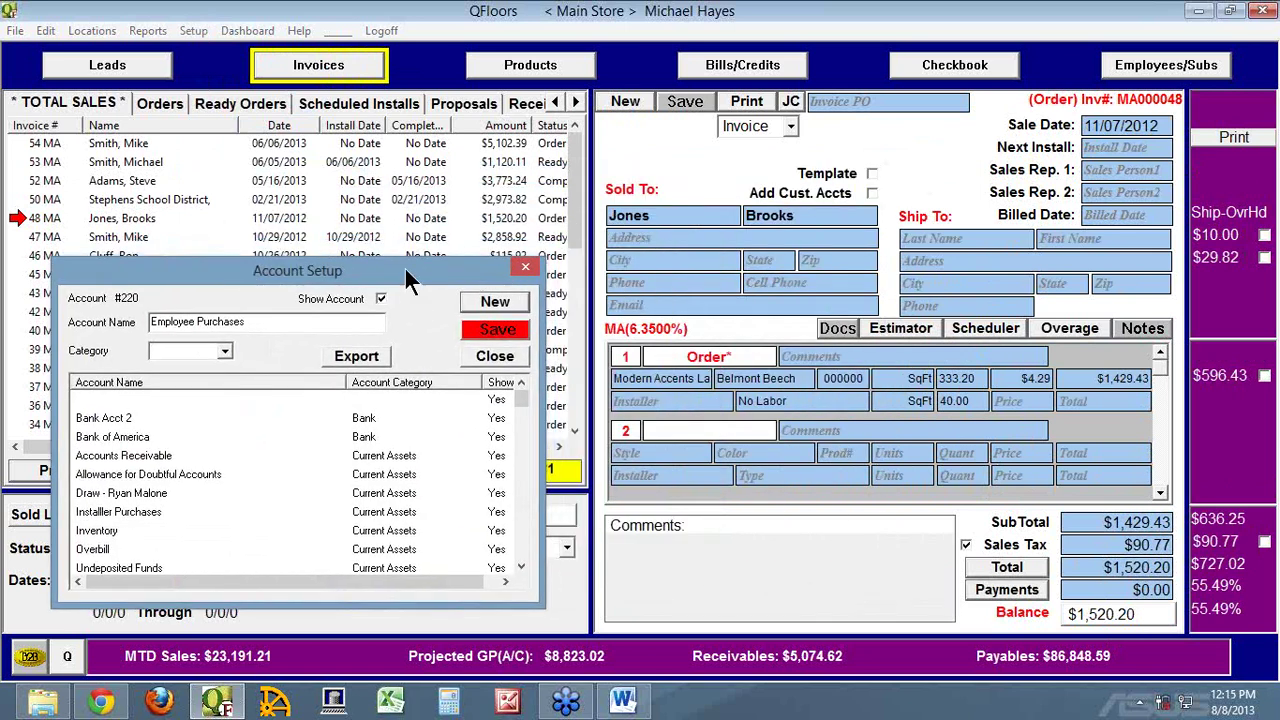
pyautogui.moveTo(412, 260); pyautogui.dragTo(486, 106)
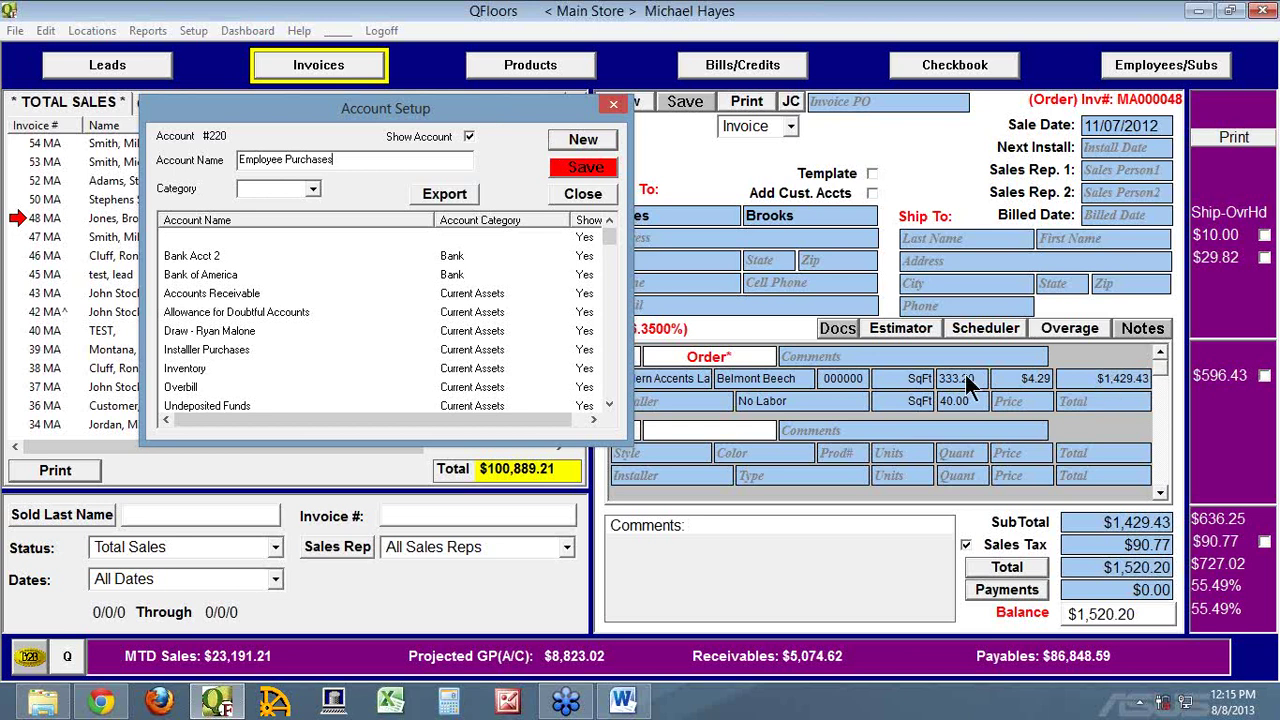
pyautogui.click(289, 190)
pyautogui.write('Cue')
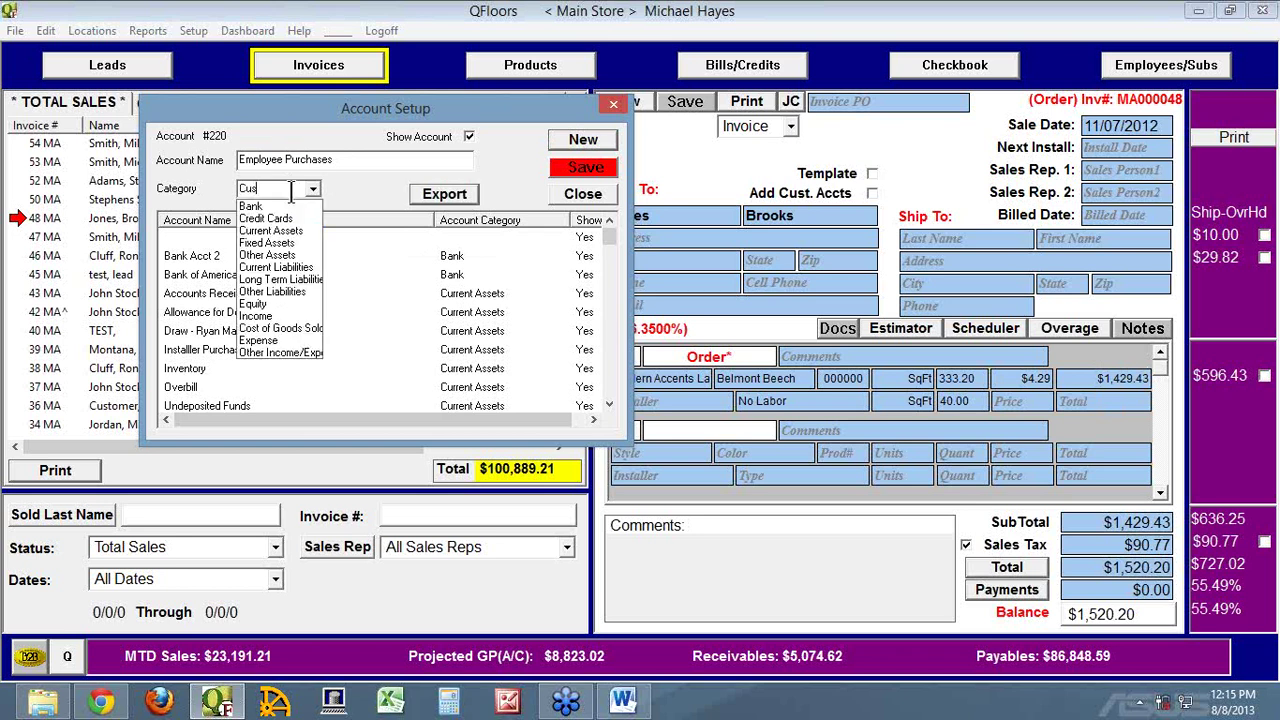
pyautogui.press('BackSpace')
pyautogui.write('rrent Assets')
pyautogui.press('Tab')
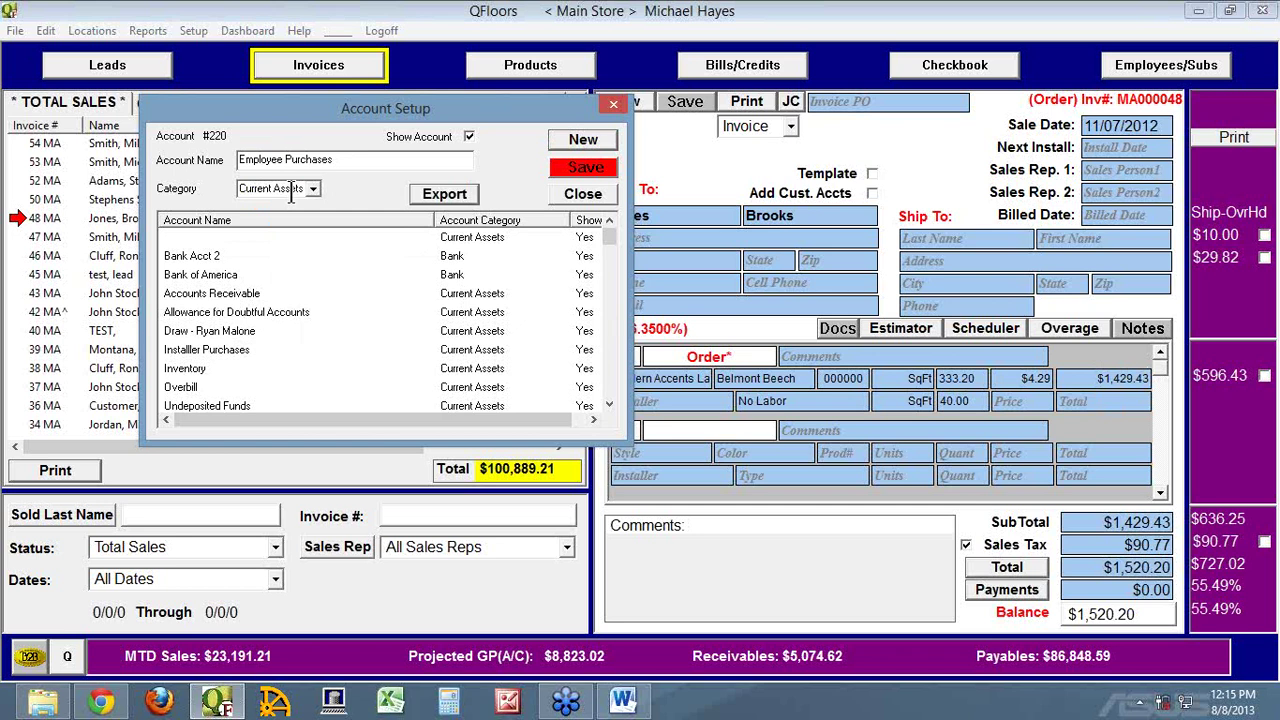
pyautogui.click(352, 161)
pyautogui.press('Tab')
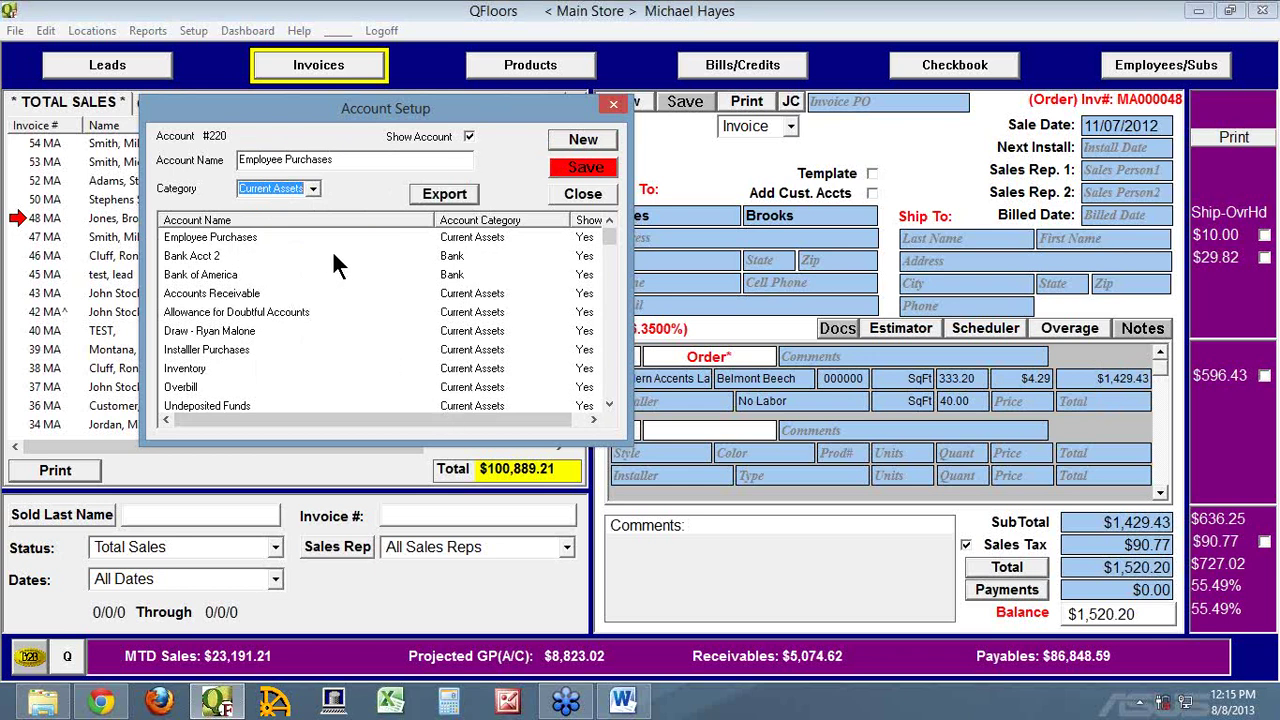
pyautogui.click(336, 160)
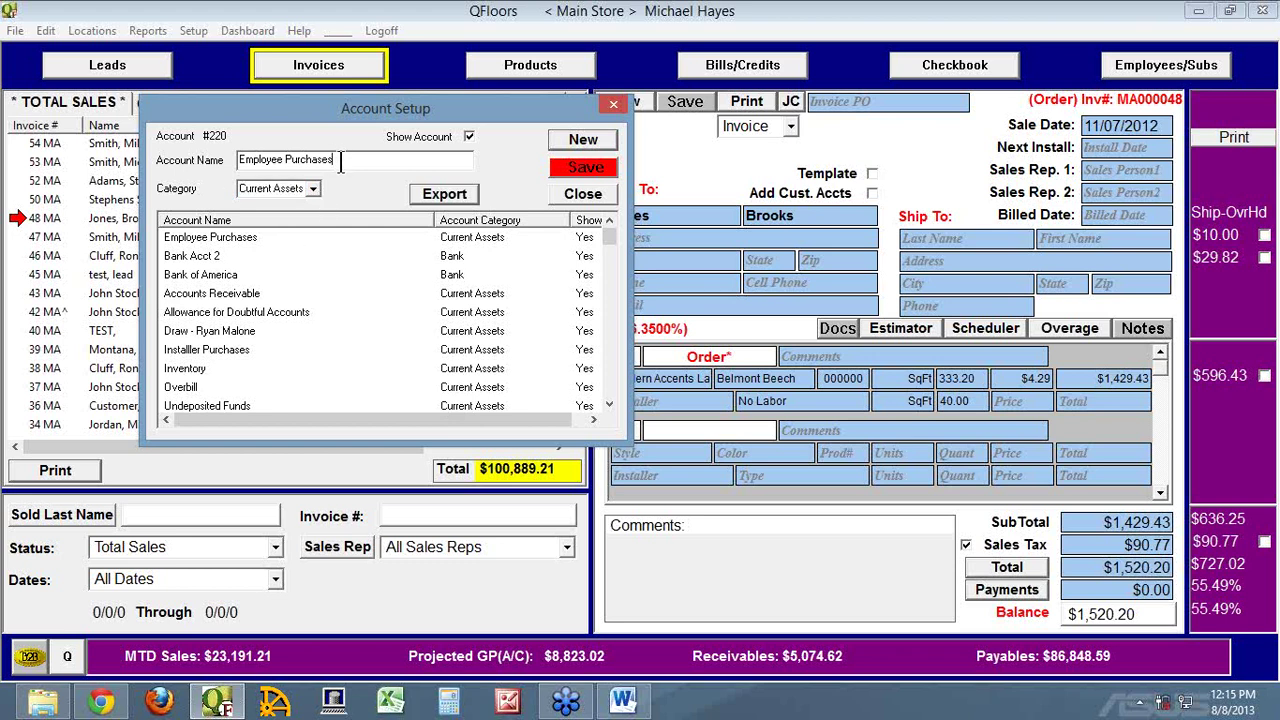
pyautogui.click(585, 170)
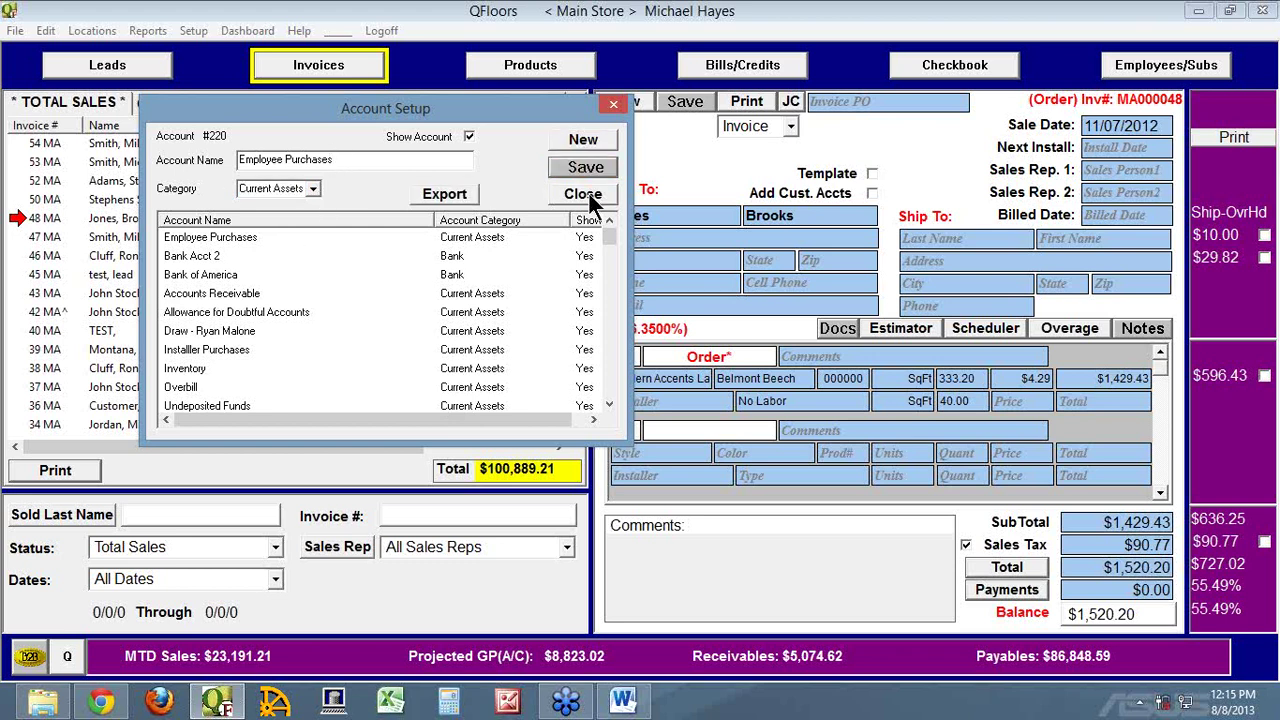
pyautogui.click(583, 194)
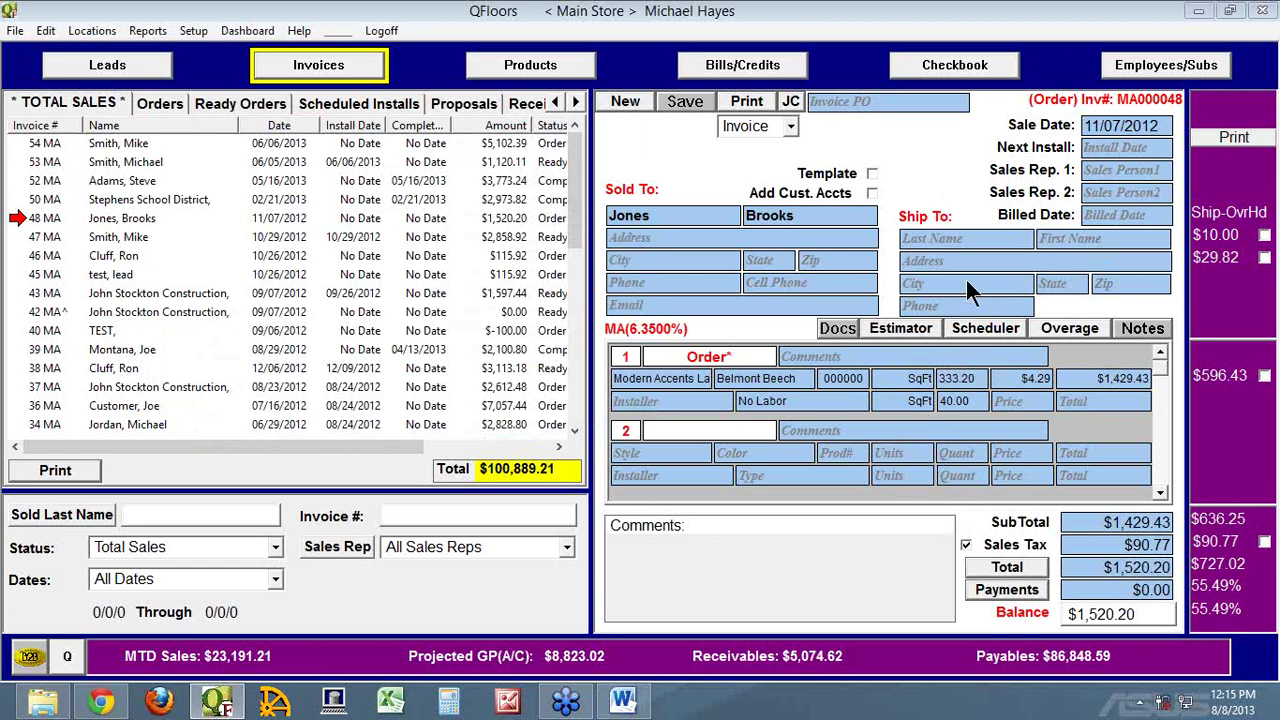
# Mark the $596.43 item, save invoice 48 MA, and list only receivable invoices
pyautogui.click(1264, 375)
pyautogui.click(682, 102)
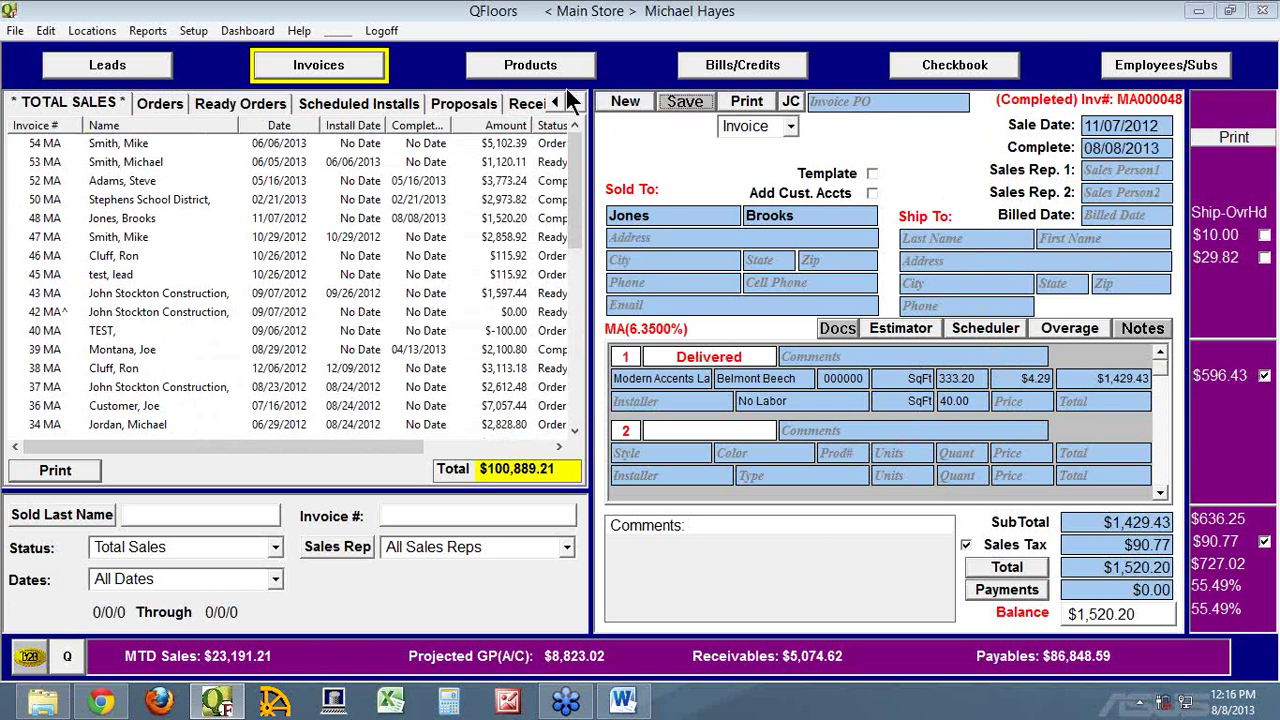
pyautogui.click(573, 102)
pyautogui.click(452, 105)
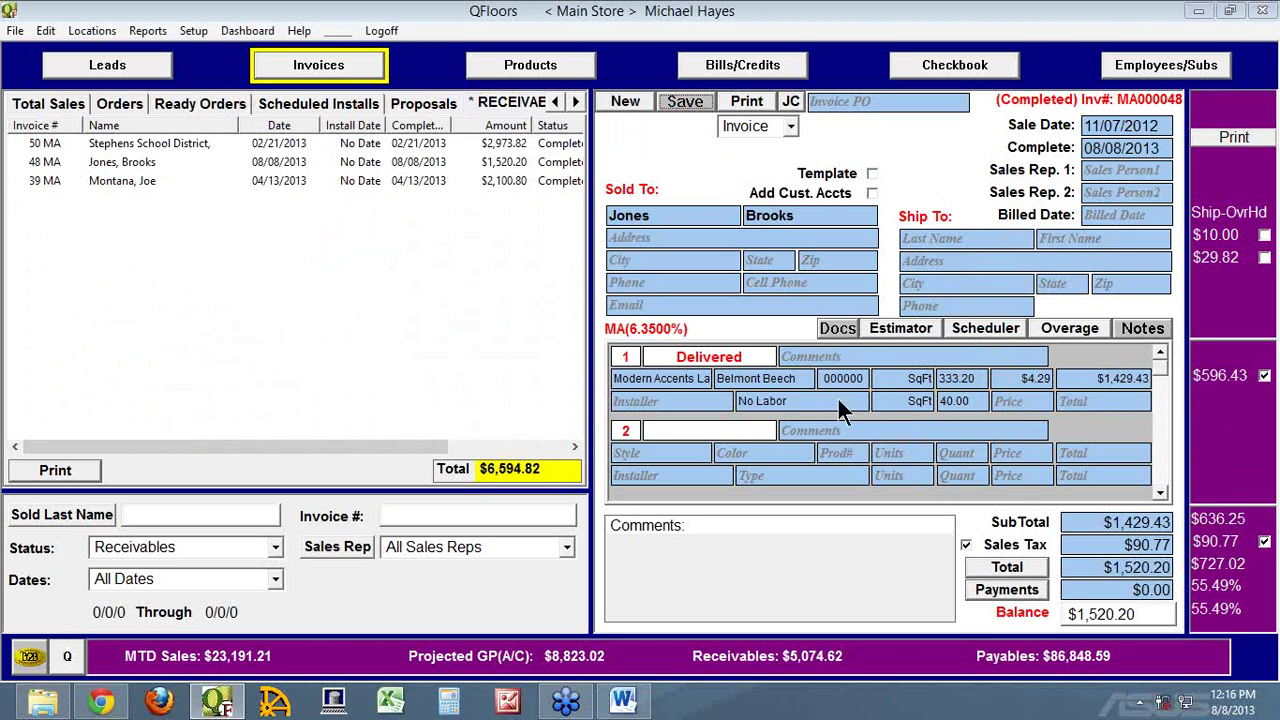
# Start a Discount payment on invoice #48 described 'deducted from pay 08/08/13'
pyautogui.click(1035, 598)
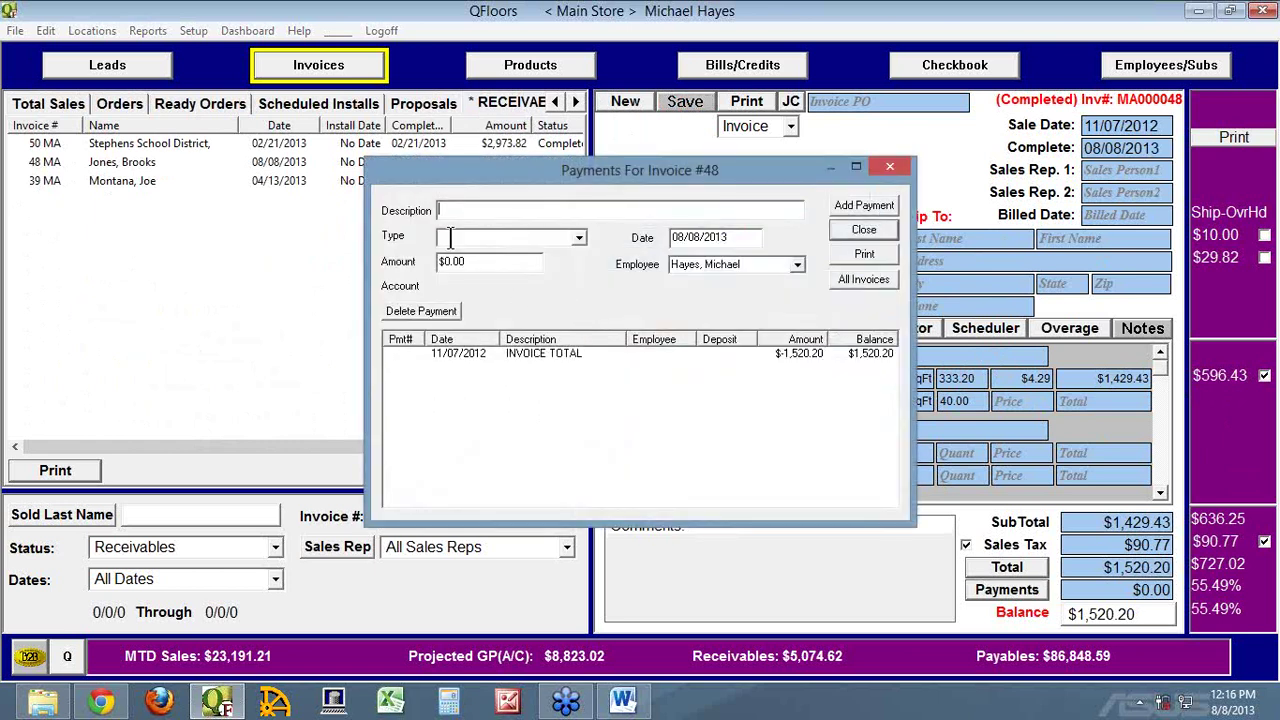
pyautogui.write('deduceted')
pyautogui.press('BackSpace')
pyautogui.press('BackSpace')
pyautogui.press('BackSpace')
pyautogui.press('BackSpace')
pyautogui.write('ted from pay ')
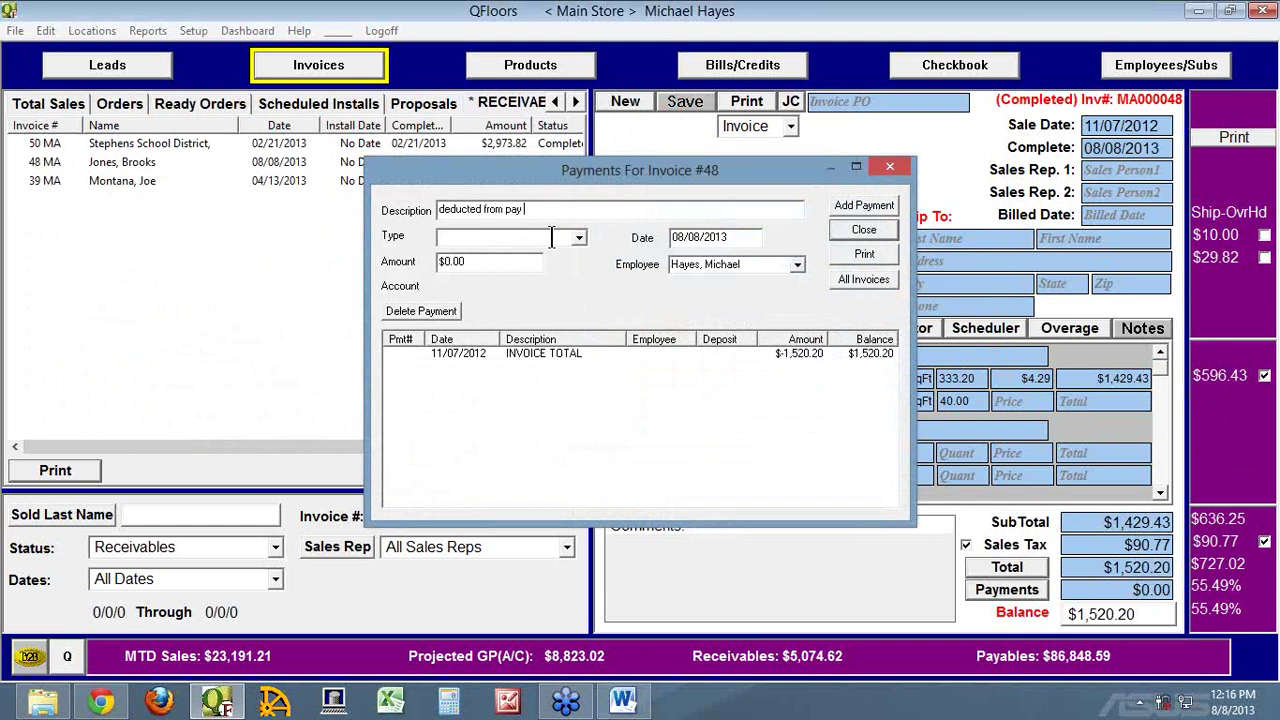
pyautogui.write('08/08/13')
pyautogui.press('Tab')
pyautogui.click(578, 240)
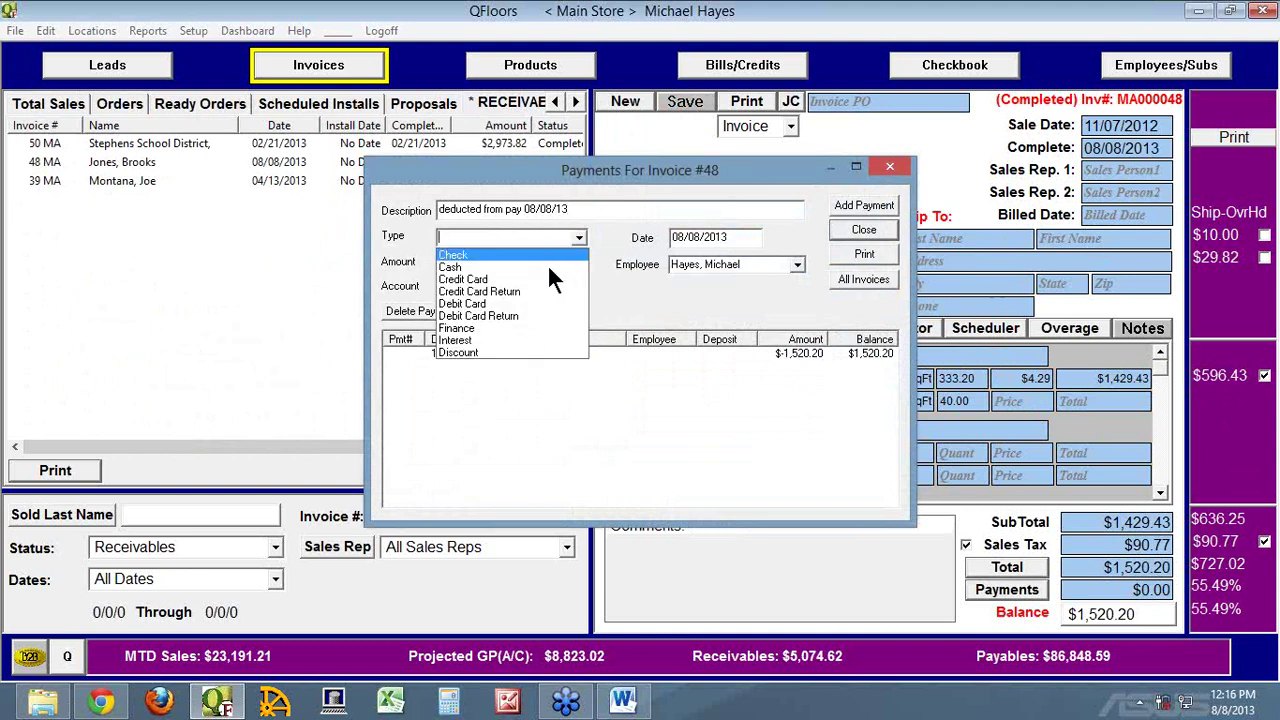
pyautogui.click(477, 350)
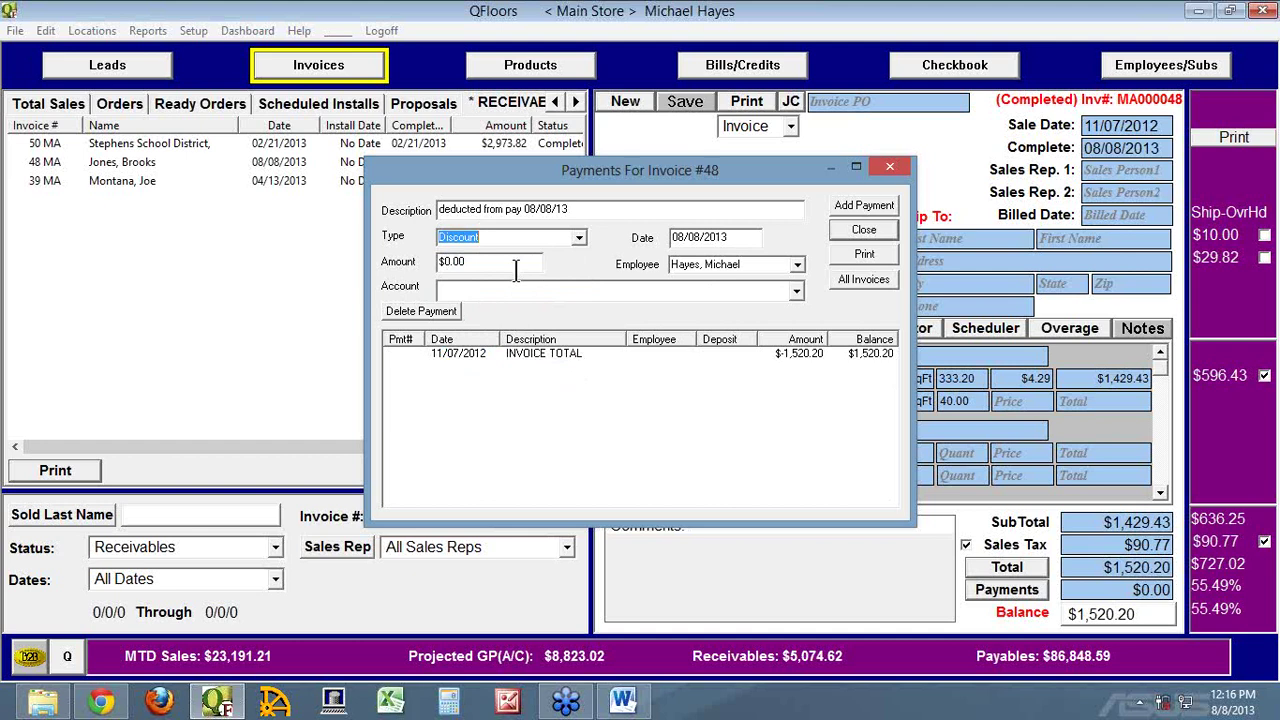
# Add the payment as 250.00 to the Employee Purchases account
pyautogui.click(457, 262)
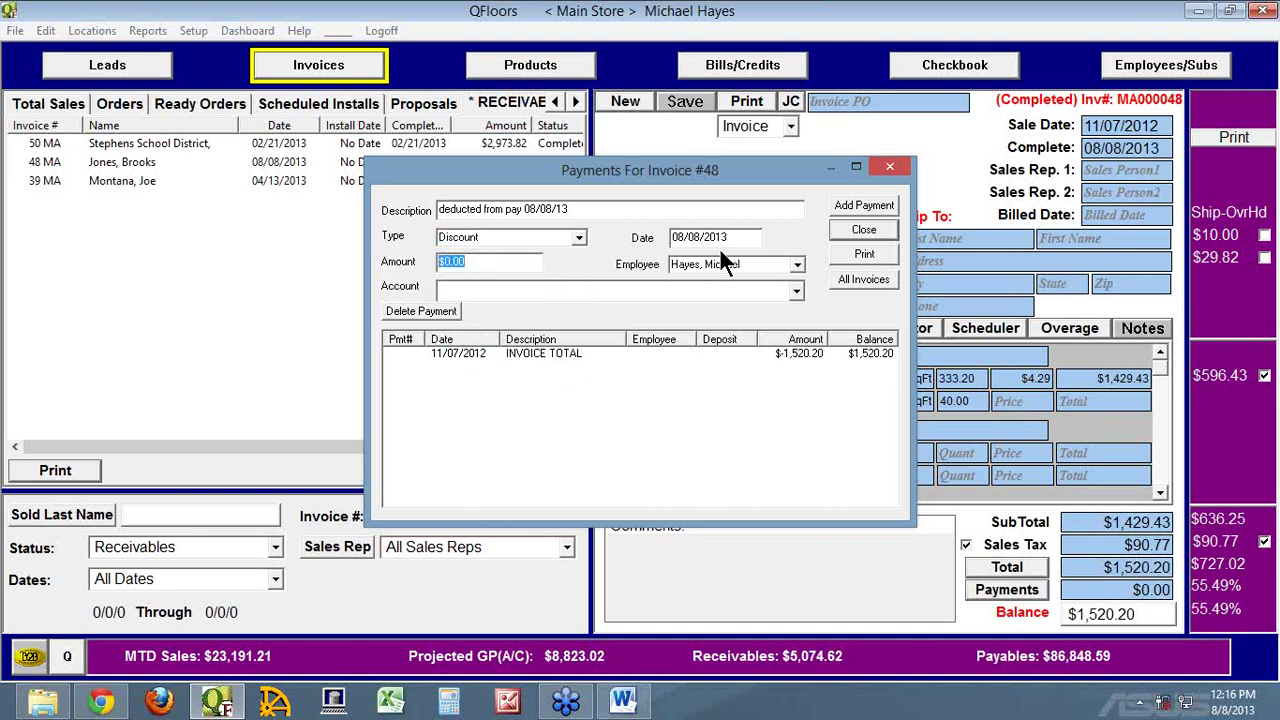
pyautogui.write('250.00')
pyautogui.press('Tab')
pyautogui.press('Tab')
pyautogui.write('in')
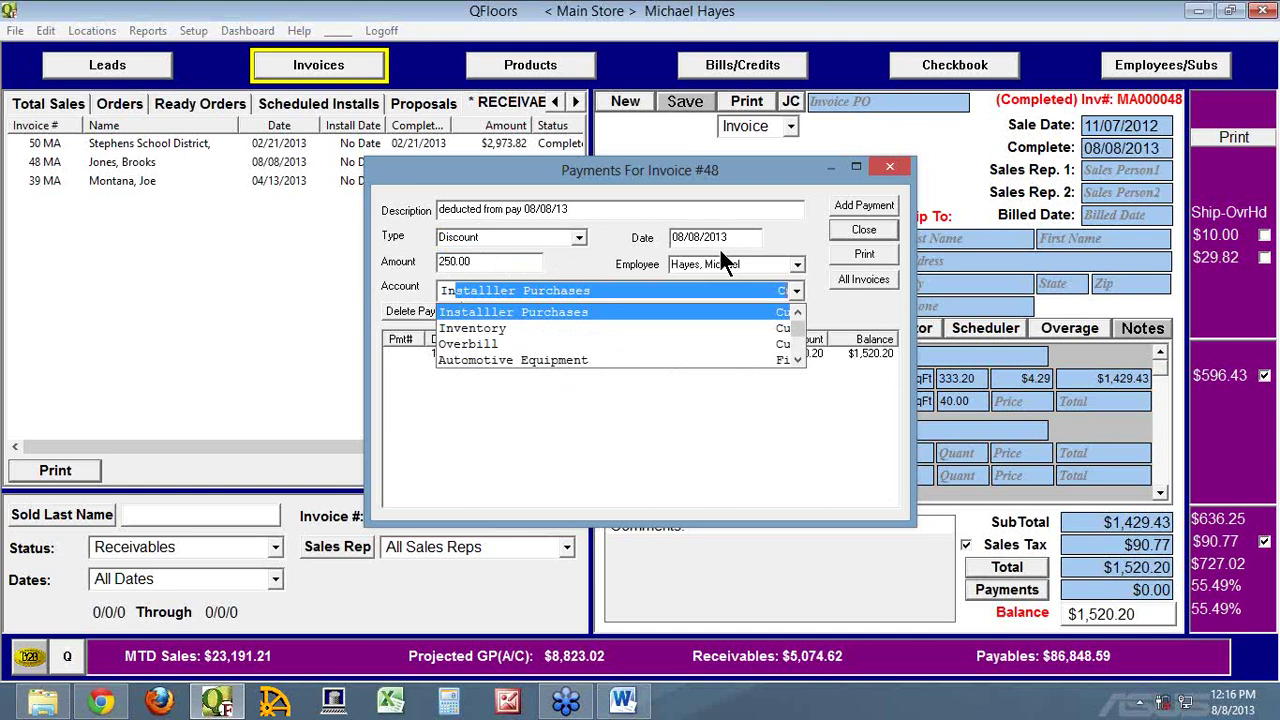
pyautogui.press('Return')
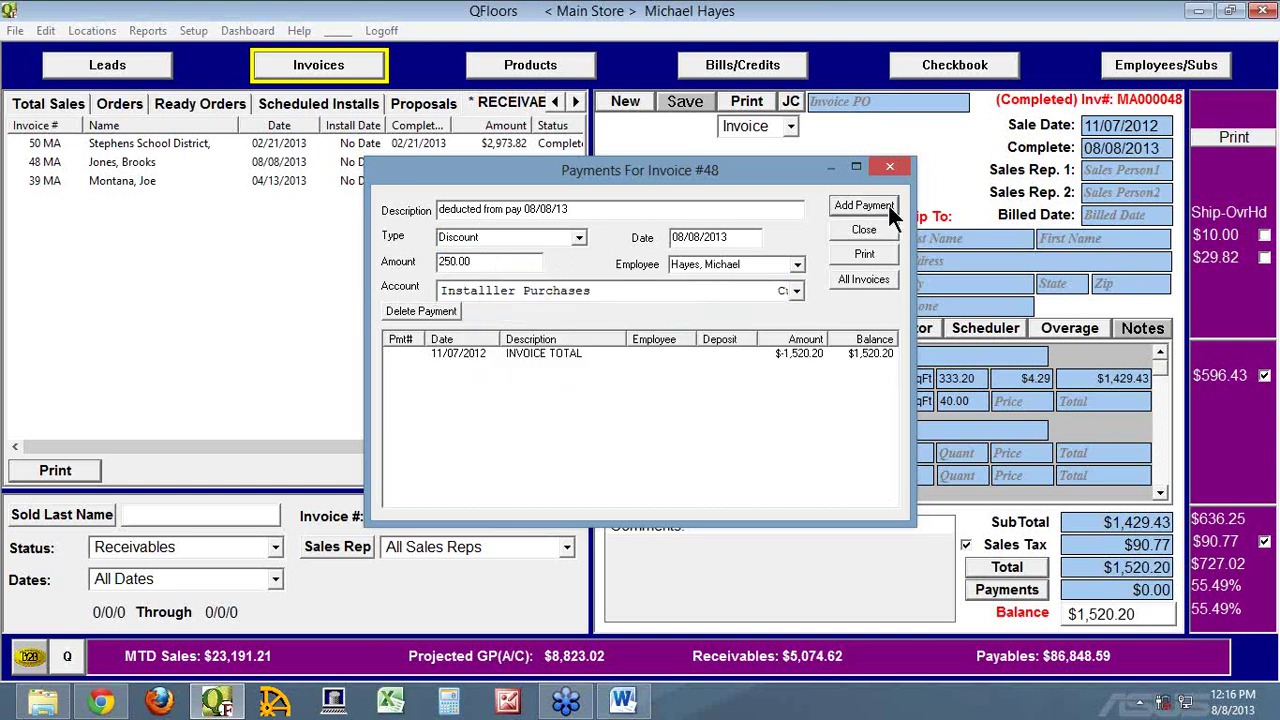
pyautogui.click(585, 290)
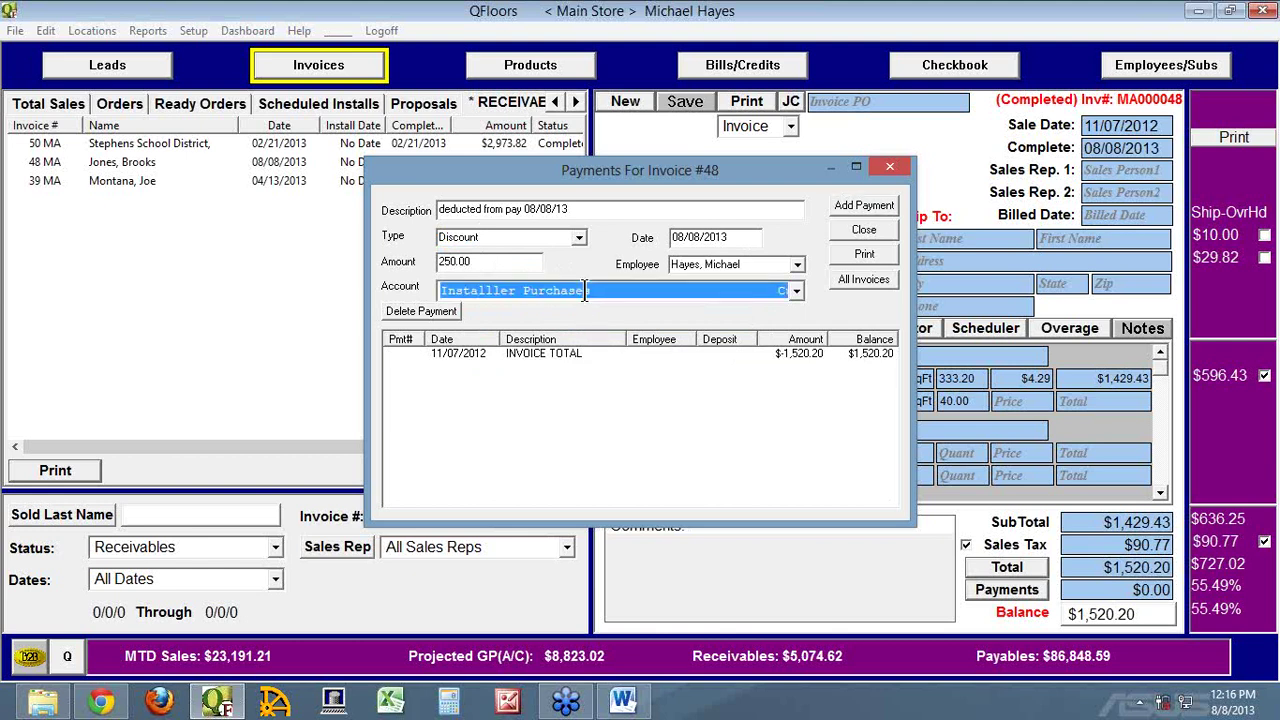
pyautogui.write('Employee')
pyautogui.press('Return')
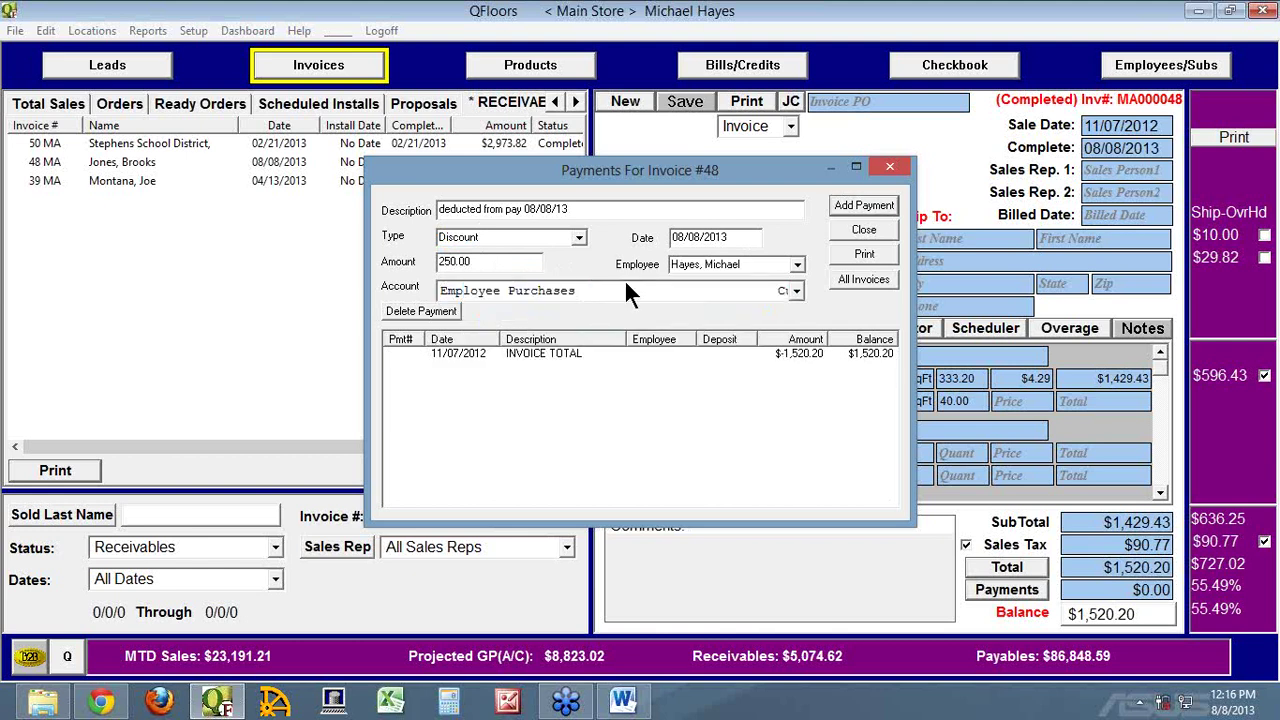
pyautogui.click(843, 203)
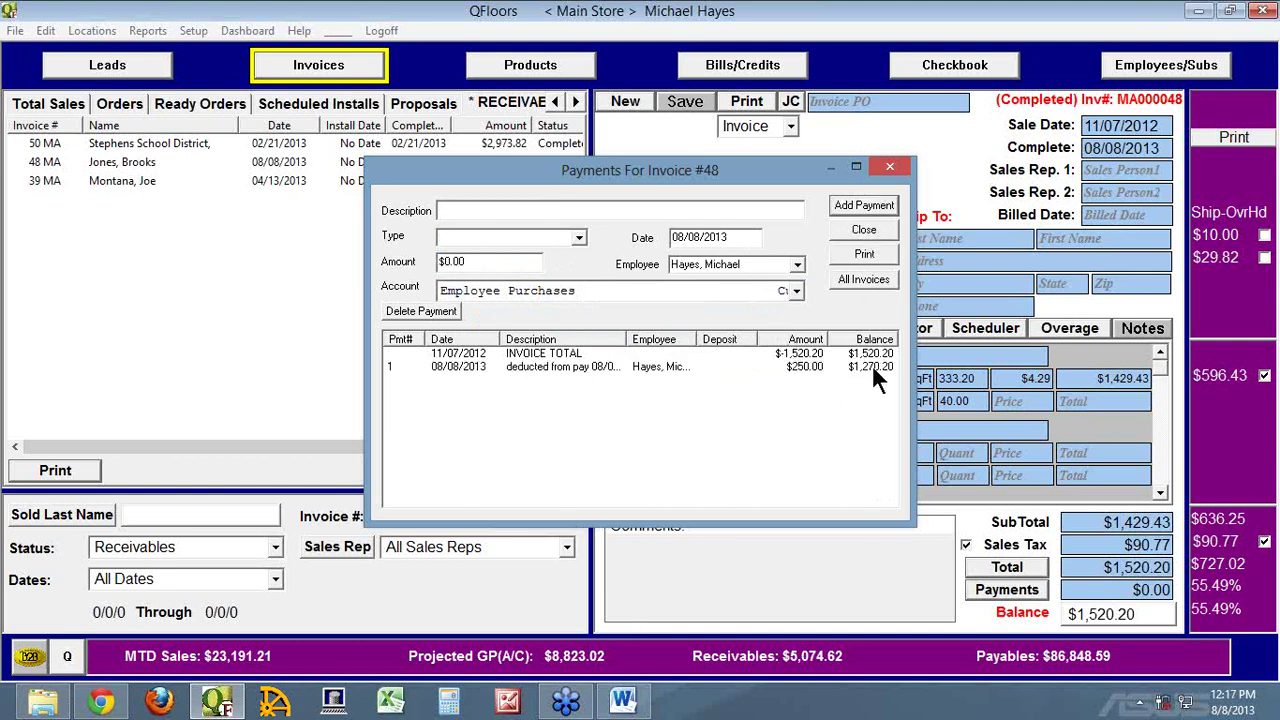
pyautogui.click(882, 228)
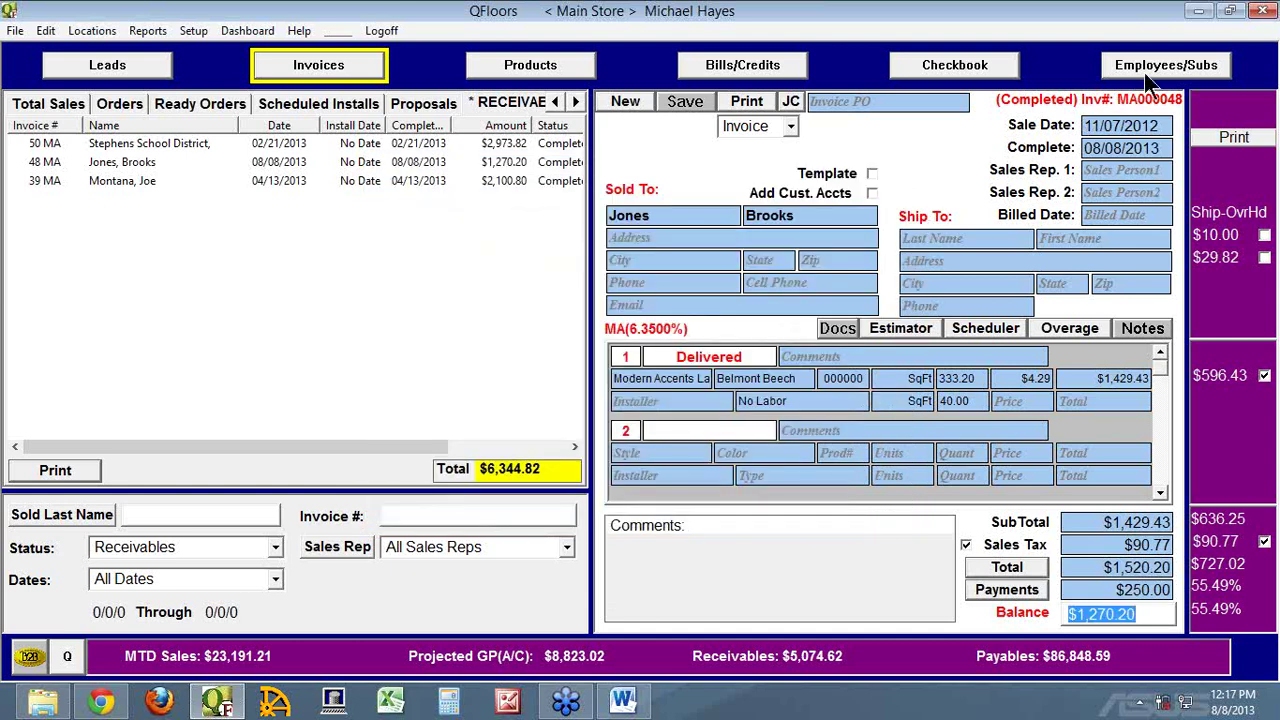
# Add a 250 Purchases deduction on the Employee Purchases account to employee 1 and save
pyautogui.click(1152, 70)
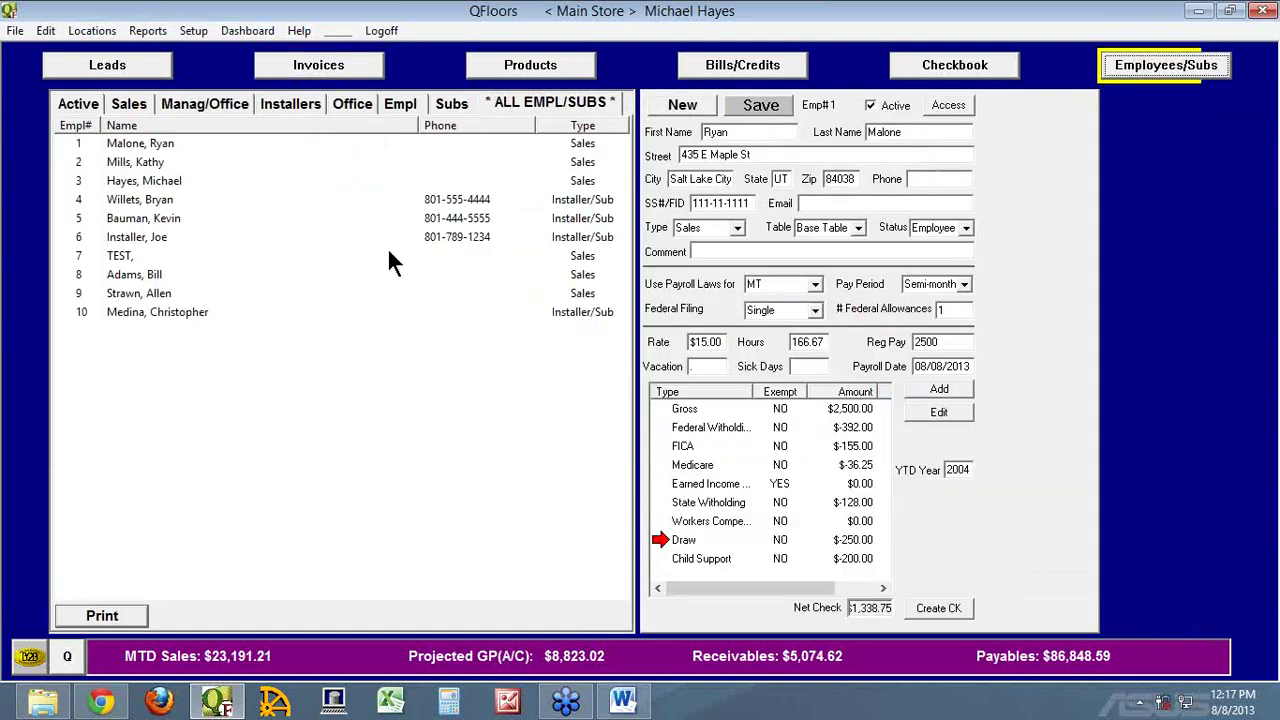
pyautogui.click(80, 147)
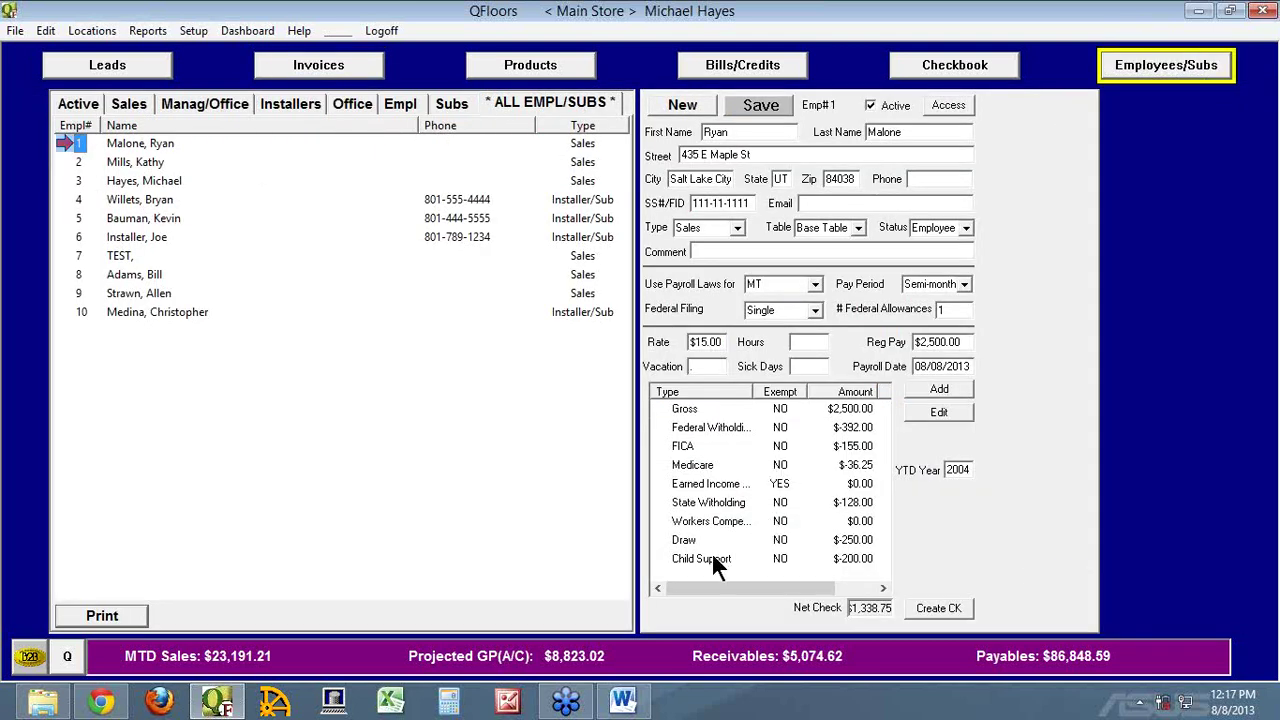
pyautogui.click(937, 389)
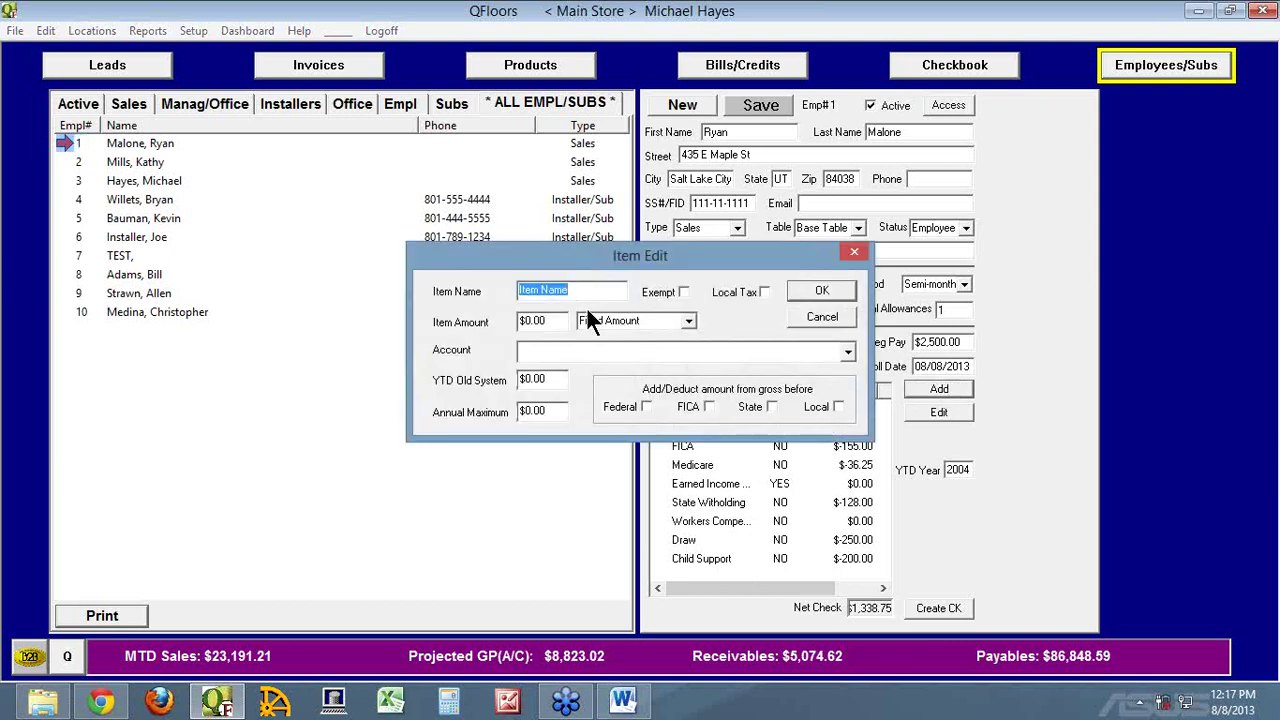
pyautogui.write('Purchases')
pyautogui.press('Tab')
pyautogui.write('250')
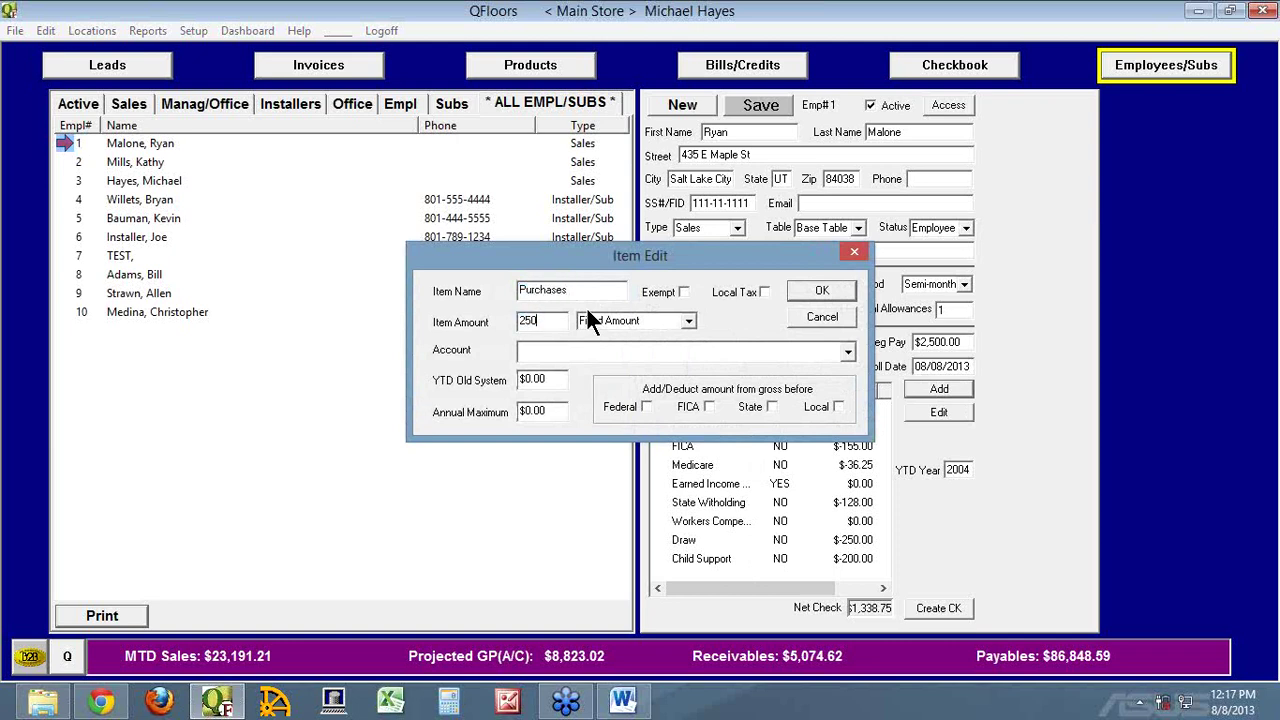
pyautogui.press('Tab')
pyautogui.write('Emp')
pyautogui.press('Tab')
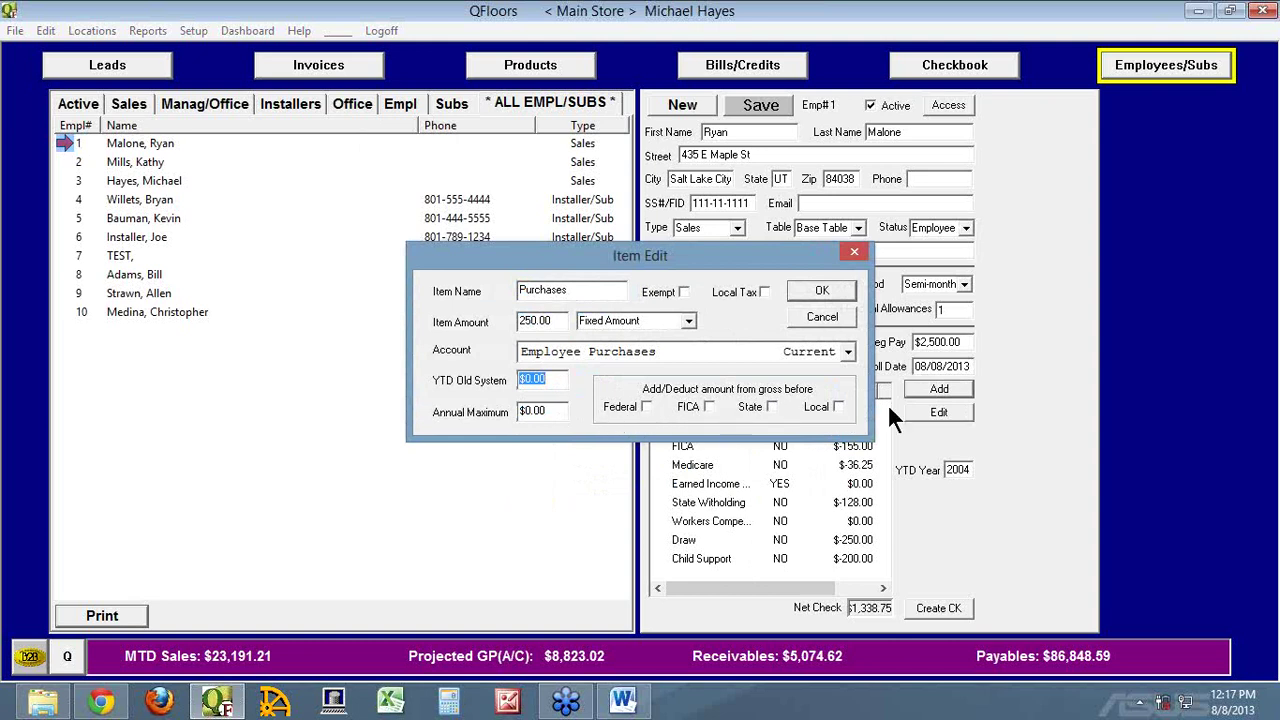
pyautogui.click(820, 290)
pyautogui.scroll(-1, 883, 562)
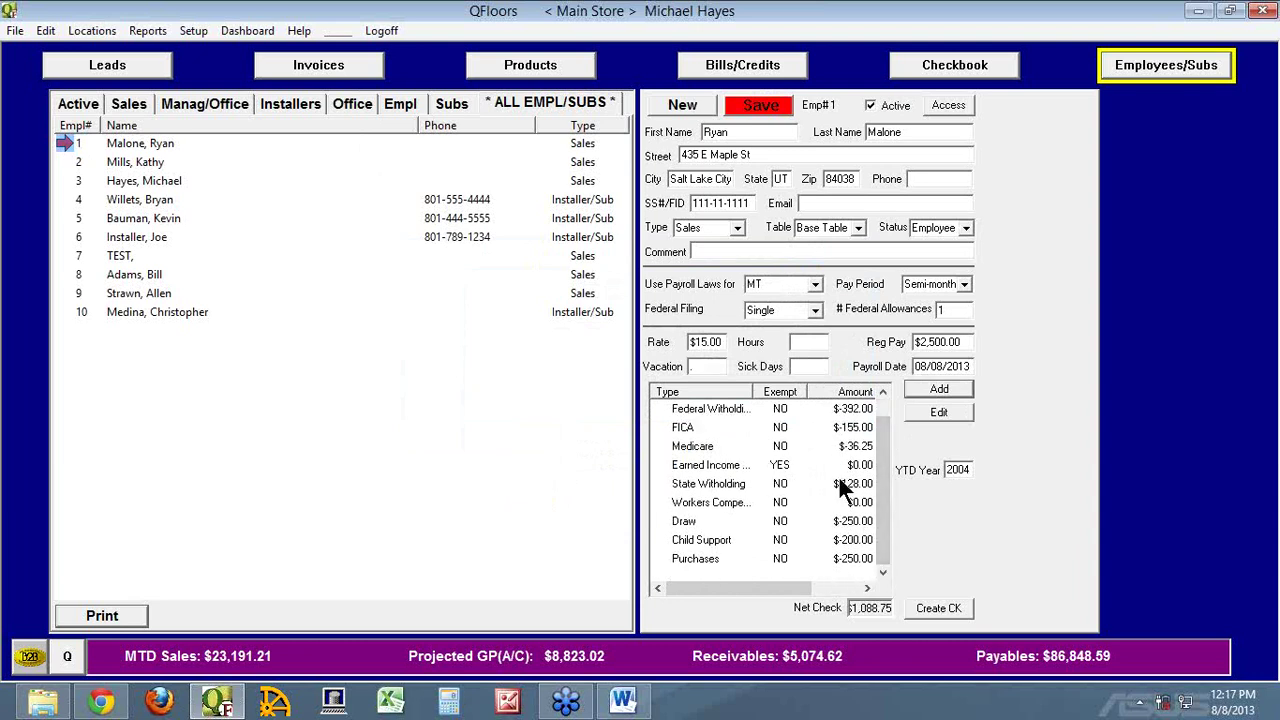
pyautogui.click(759, 104)
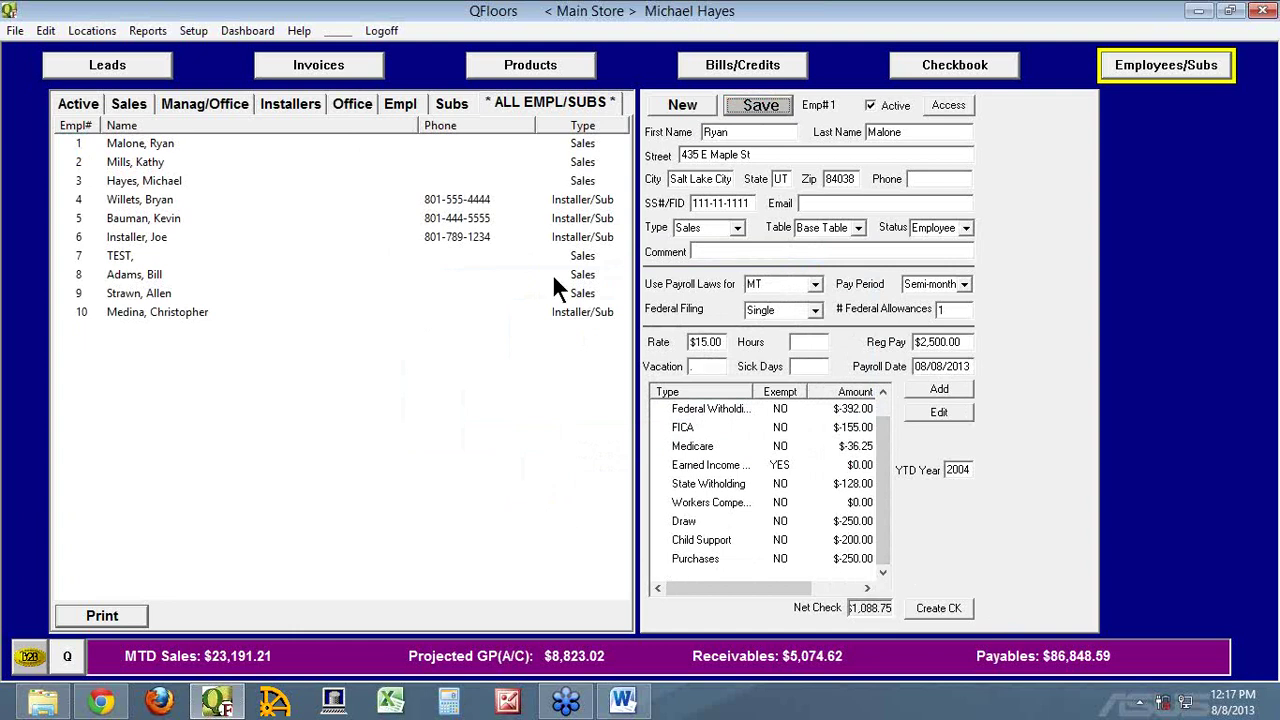
pyautogui.click(333, 66)
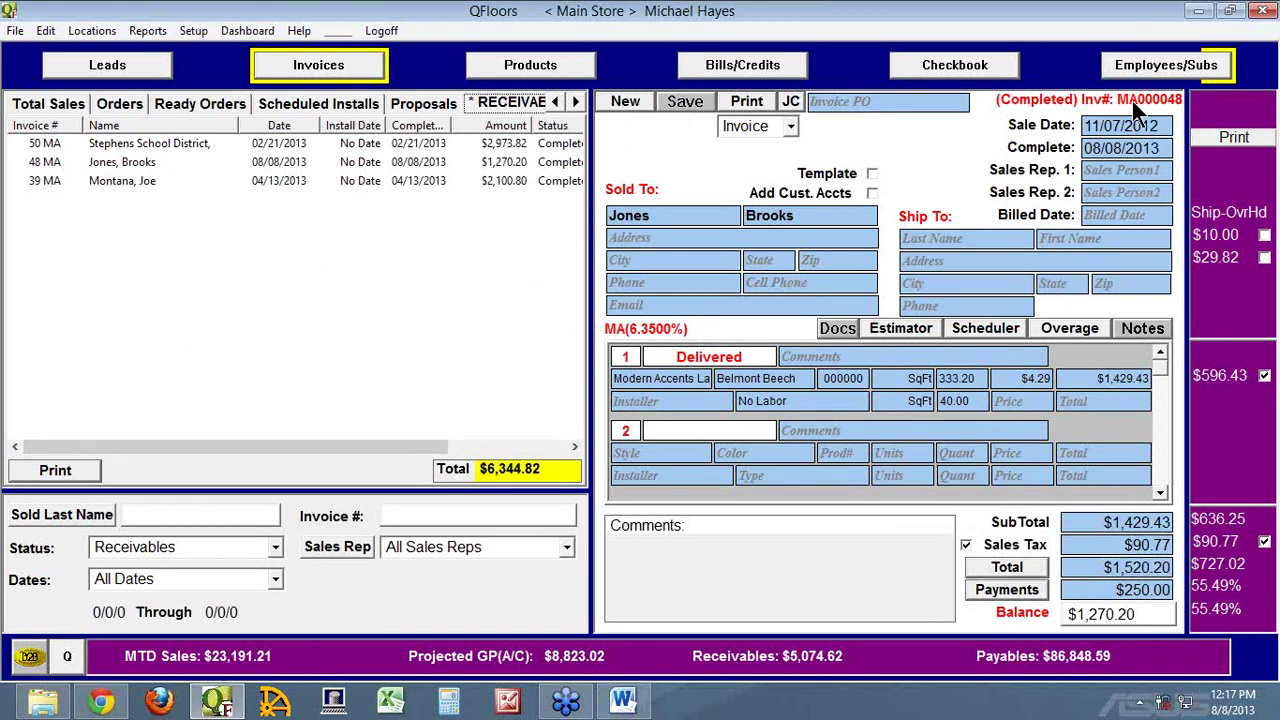
pyautogui.click(1157, 79)
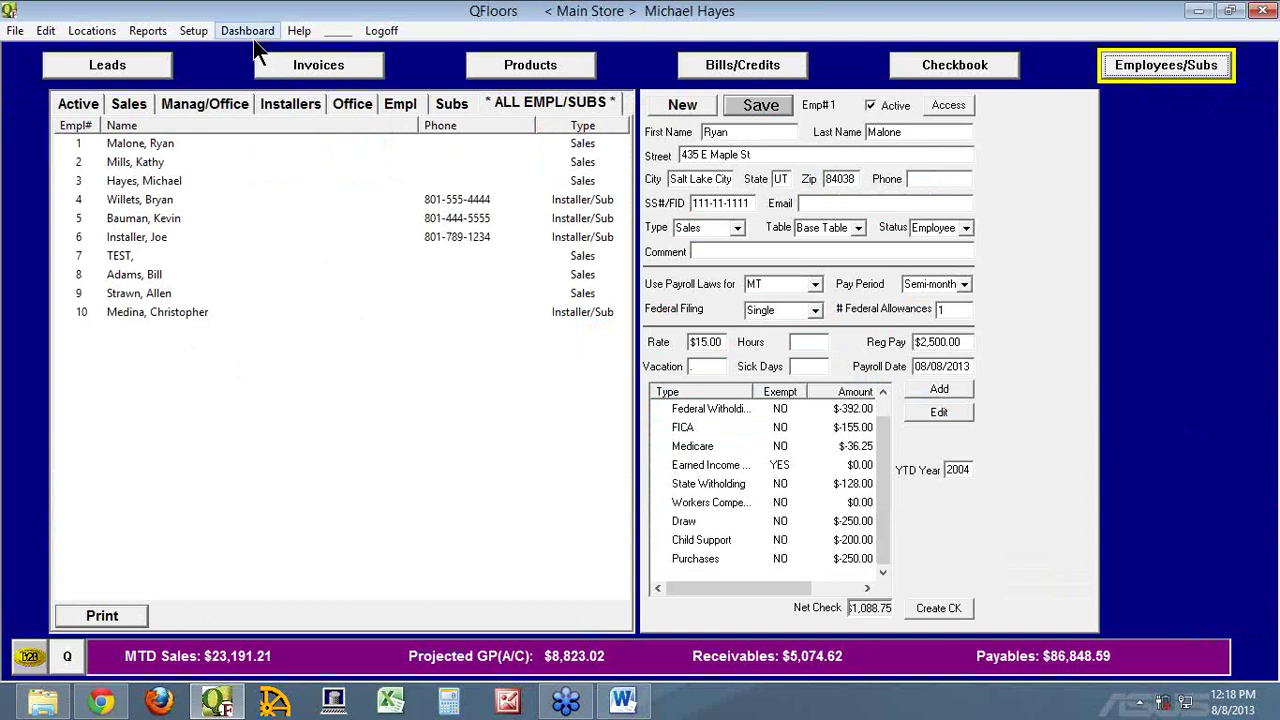
pyautogui.click(305, 31)
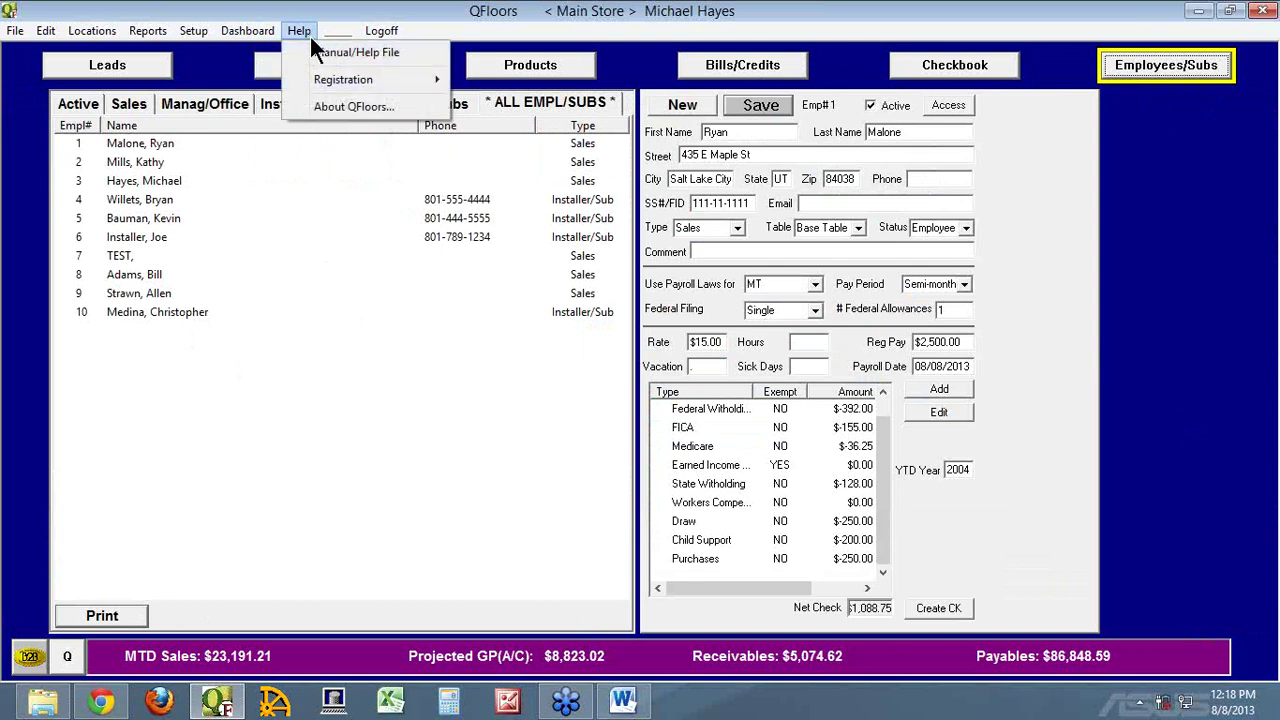
pyautogui.click(331, 106)
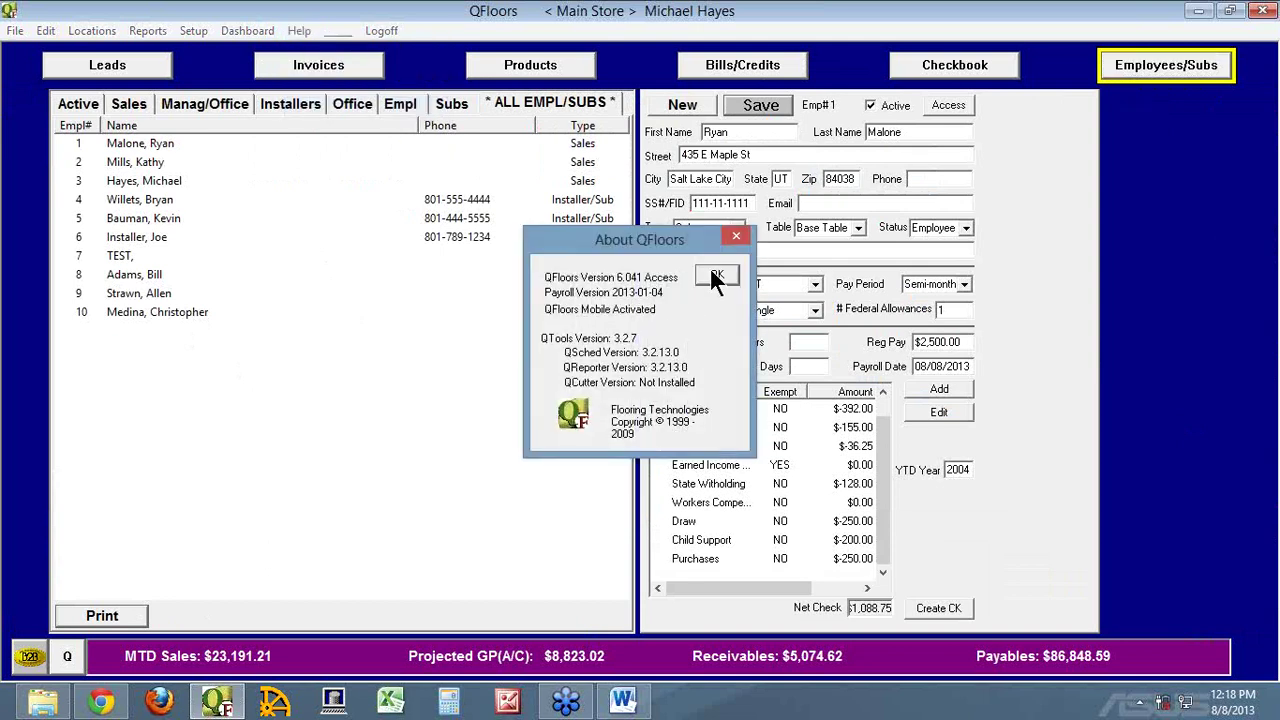
pyautogui.click(718, 274)
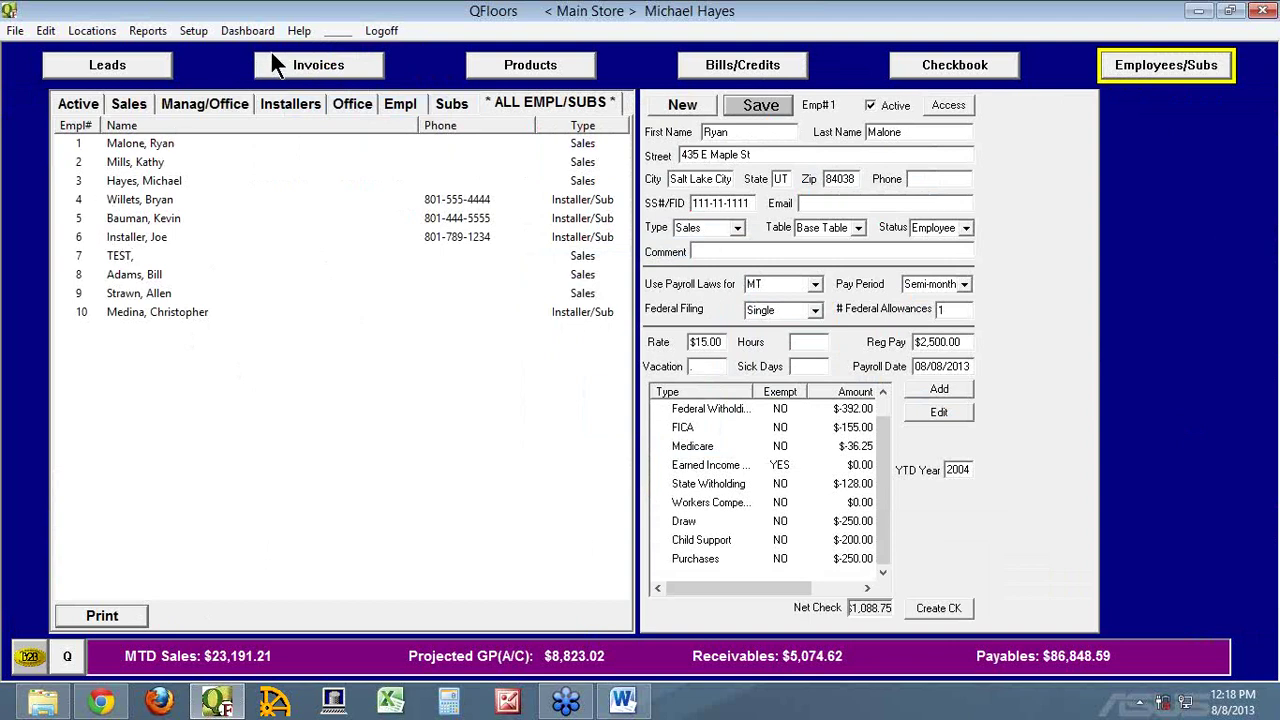
pyautogui.click(298, 32)
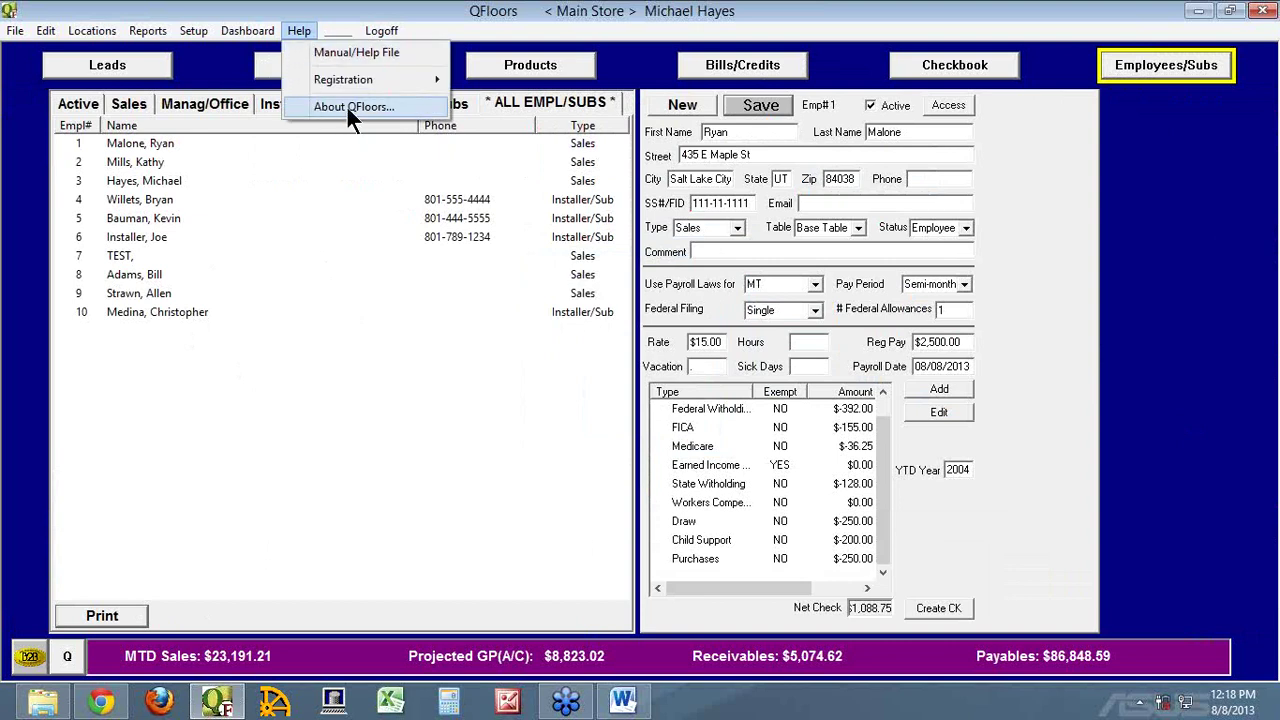
# Review employee 4's pay details, including $3,562.15 regular pay, then go to Bills/Credits
pyautogui.click(309, 399)
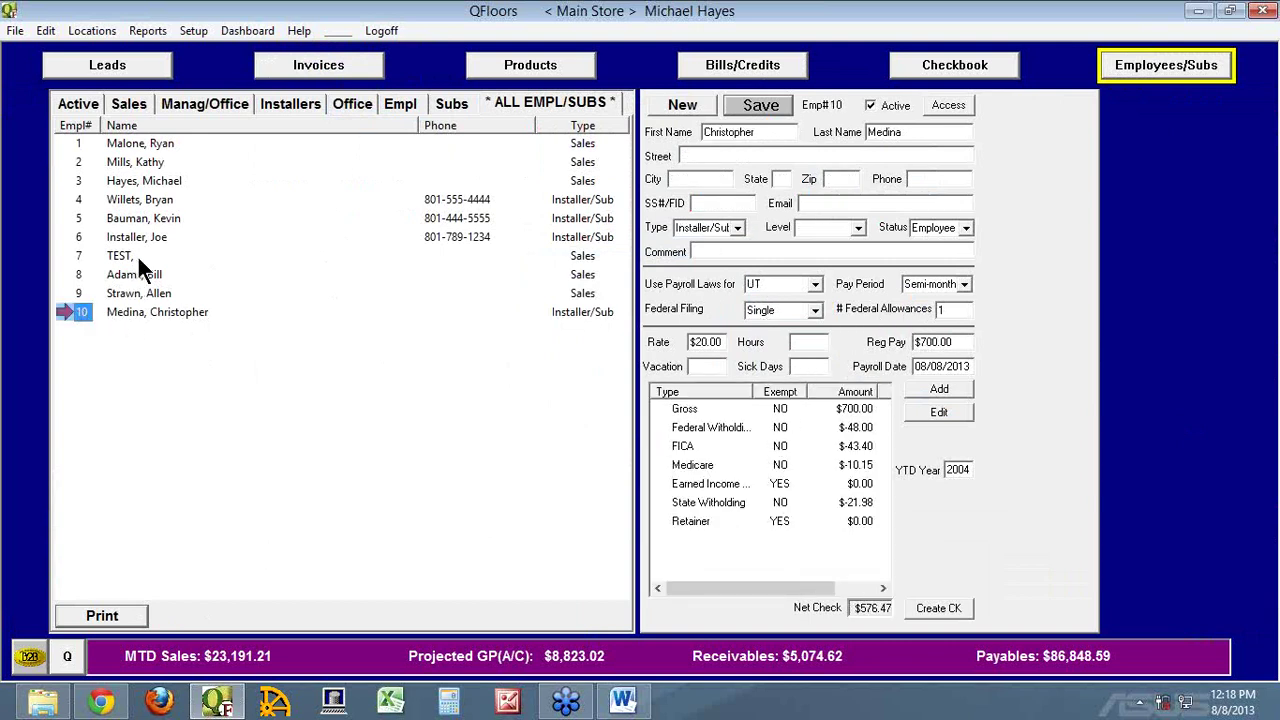
pyautogui.click(74, 205)
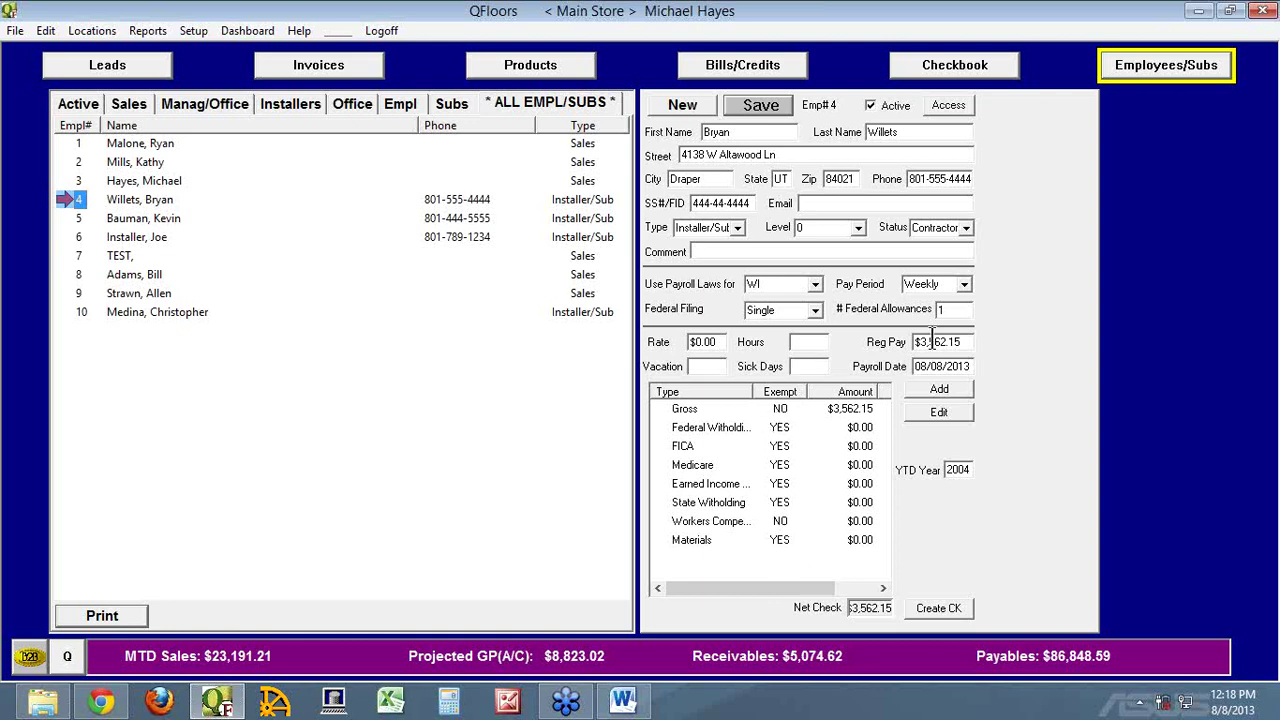
pyautogui.moveTo(969, 338); pyautogui.dragTo(900, 335)
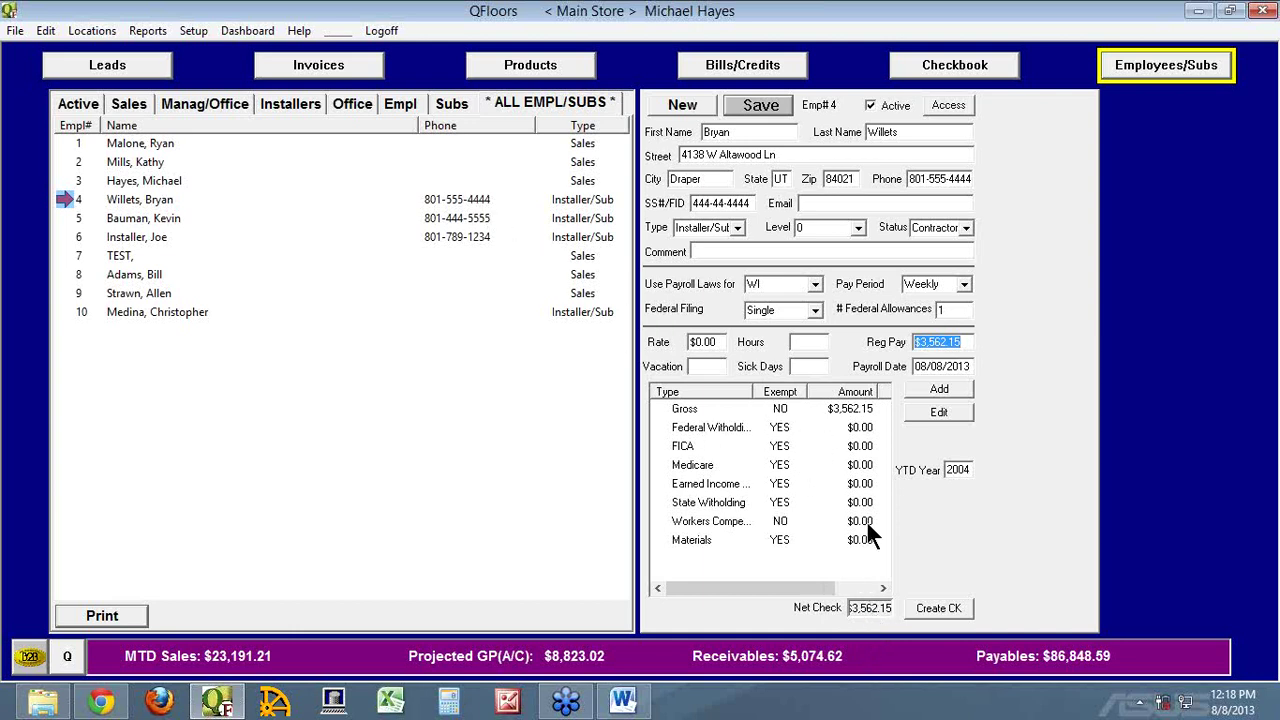
pyautogui.click(60, 201)
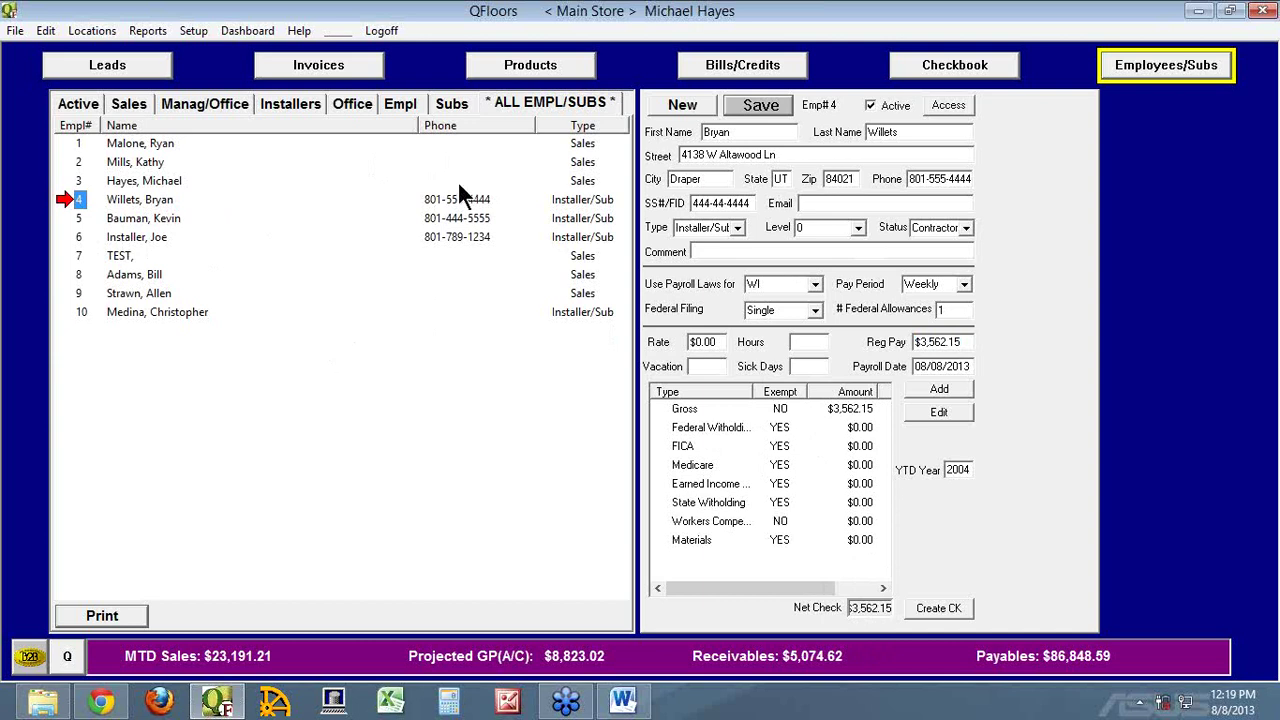
pyautogui.click(755, 66)
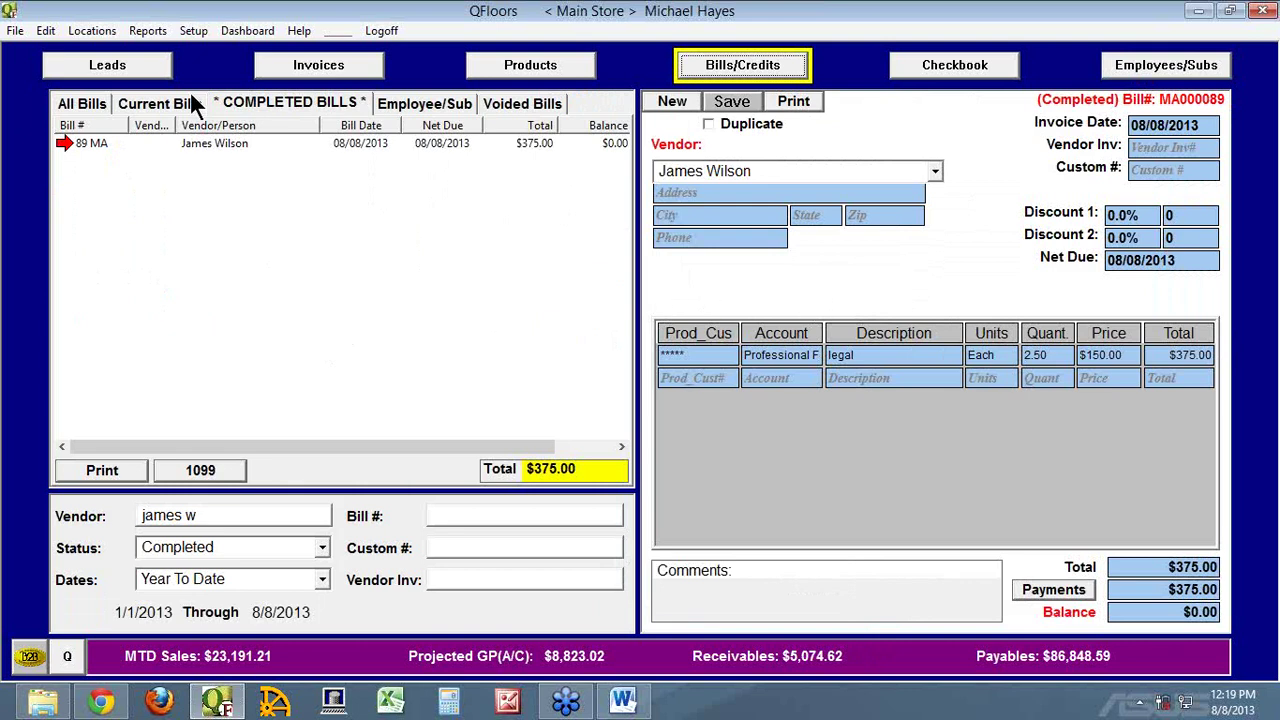
# Create a new blank bill dated 08/08/2013 on the Bills/Credits form
pyautogui.click(145, 31)
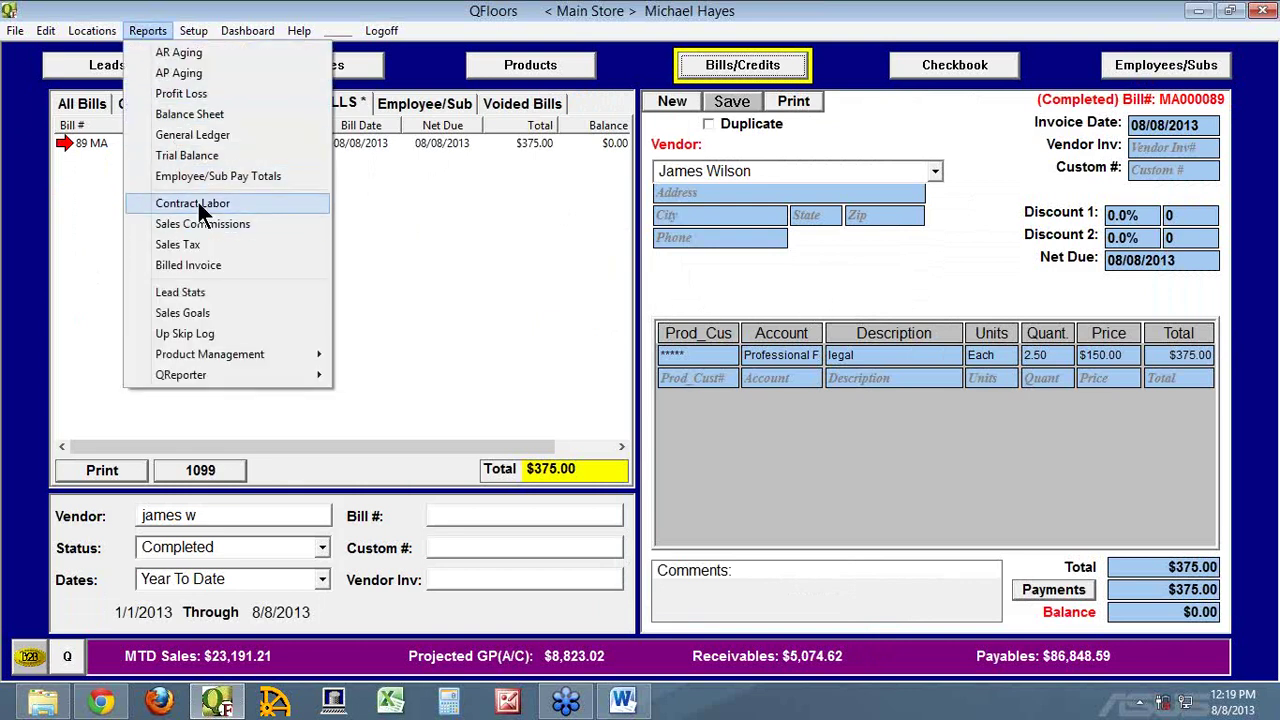
pyautogui.click(940, 282)
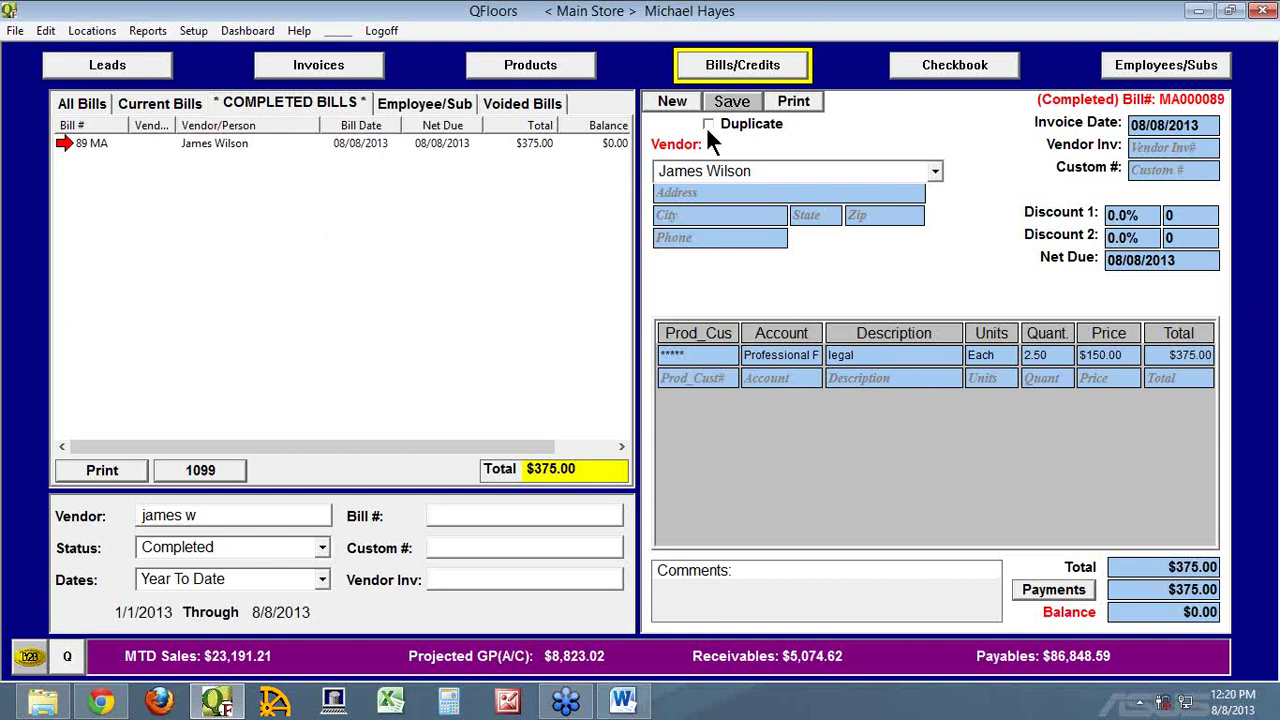
pyautogui.click(672, 101)
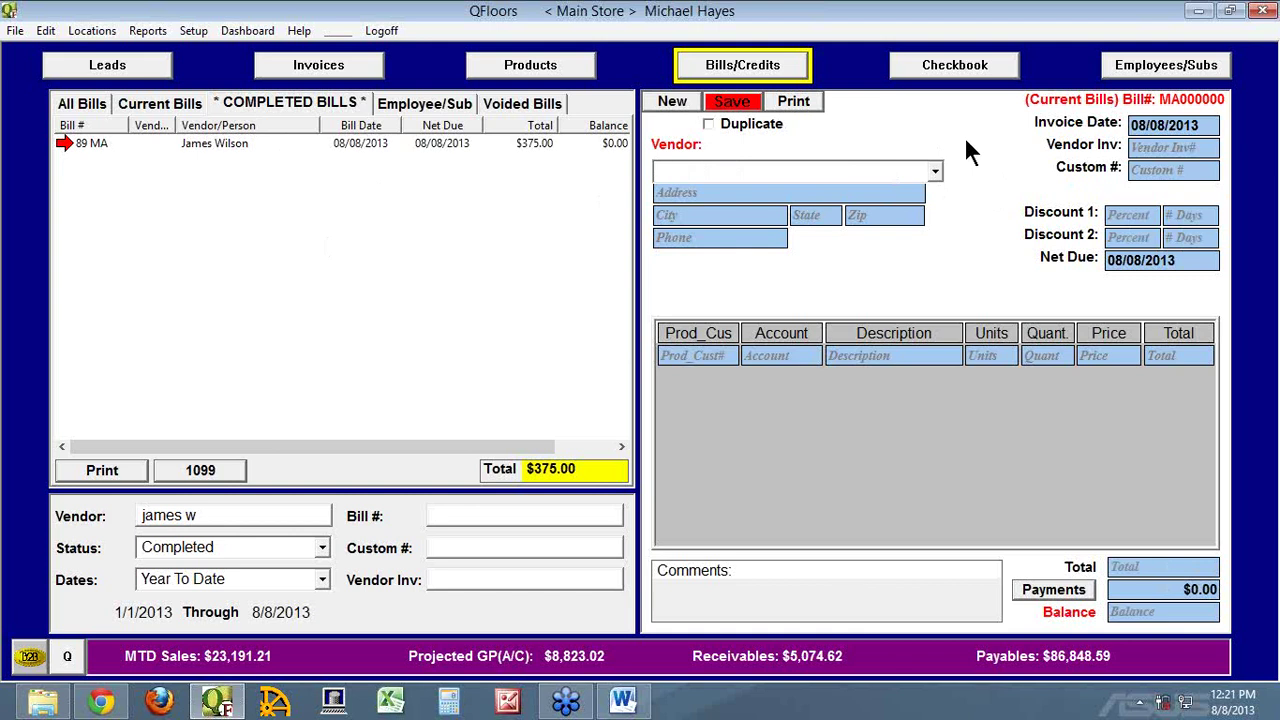
# Make Paychex the bill's vendor and set the invoice date to 07/31/2013
pyautogui.write('P')
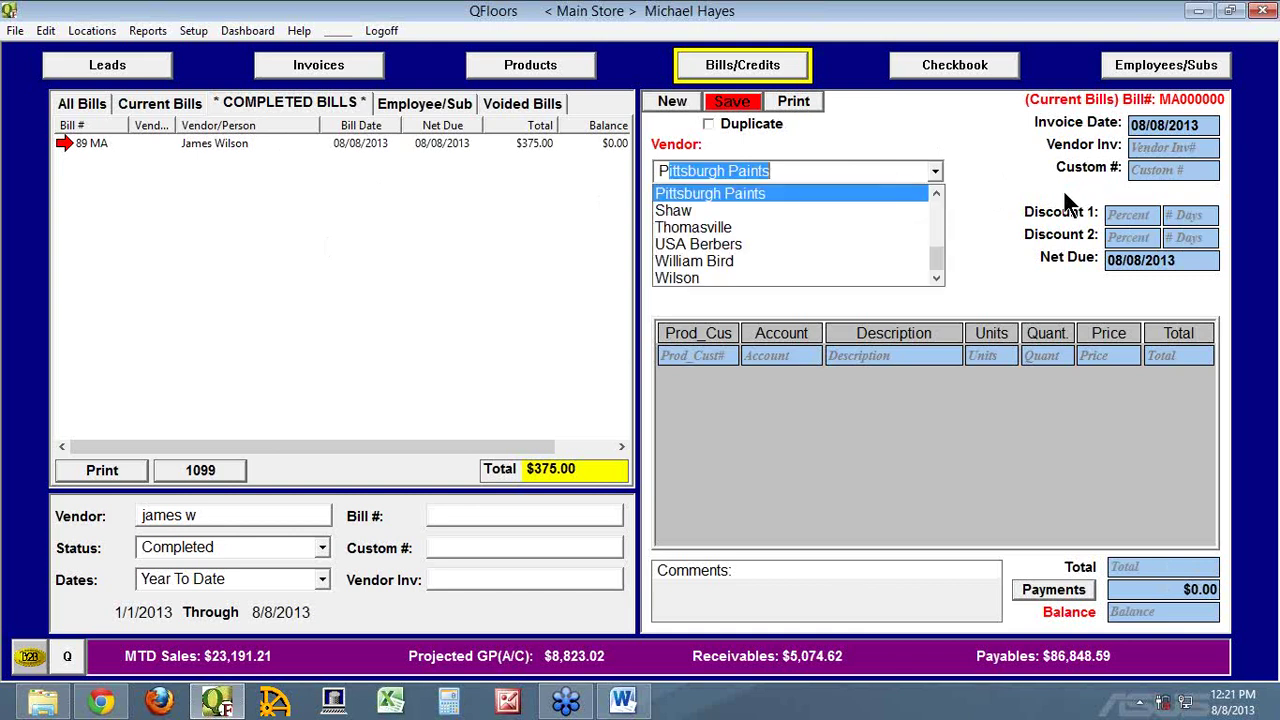
pyautogui.write('aych')
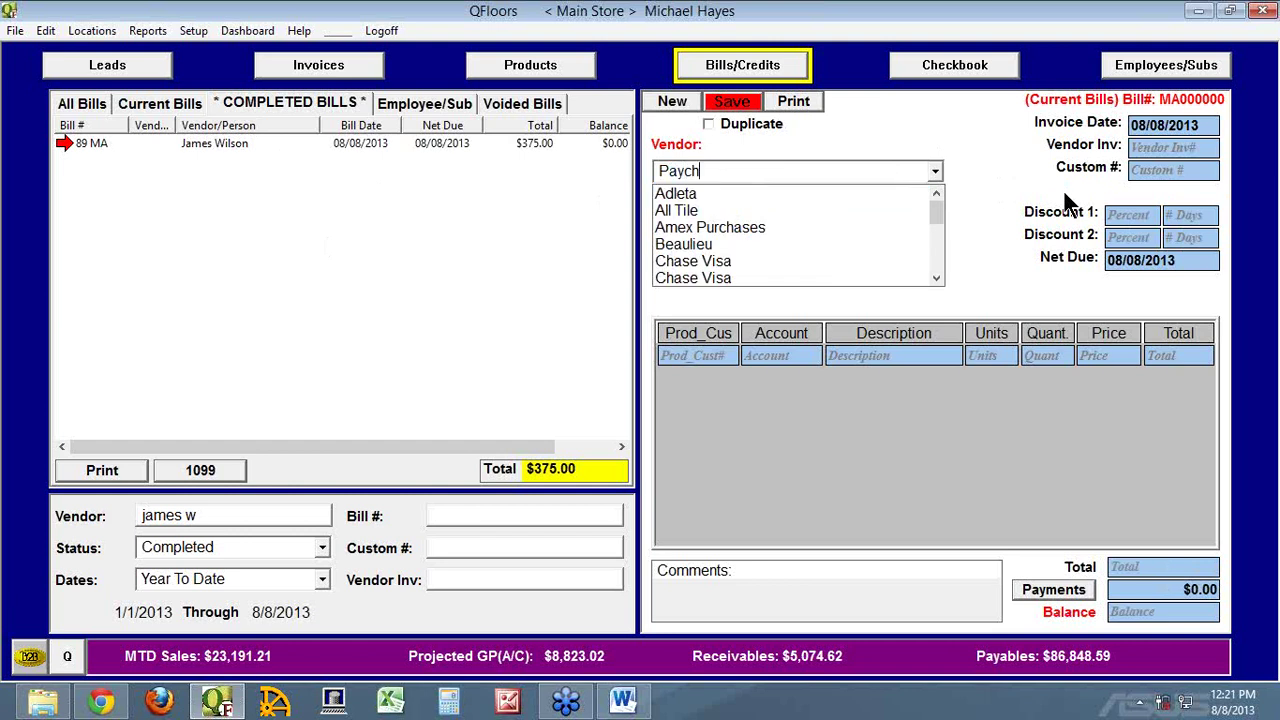
pyautogui.write('ex')
pyautogui.press('Return')
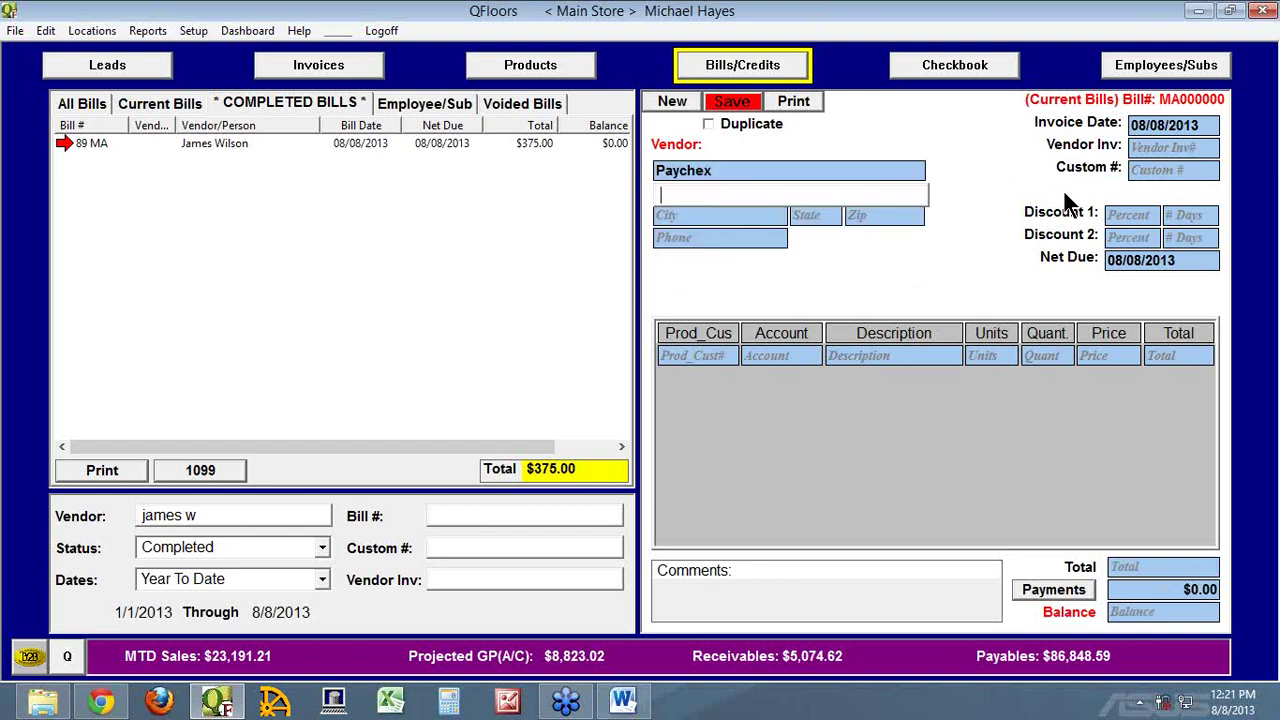
pyautogui.click(1168, 127)
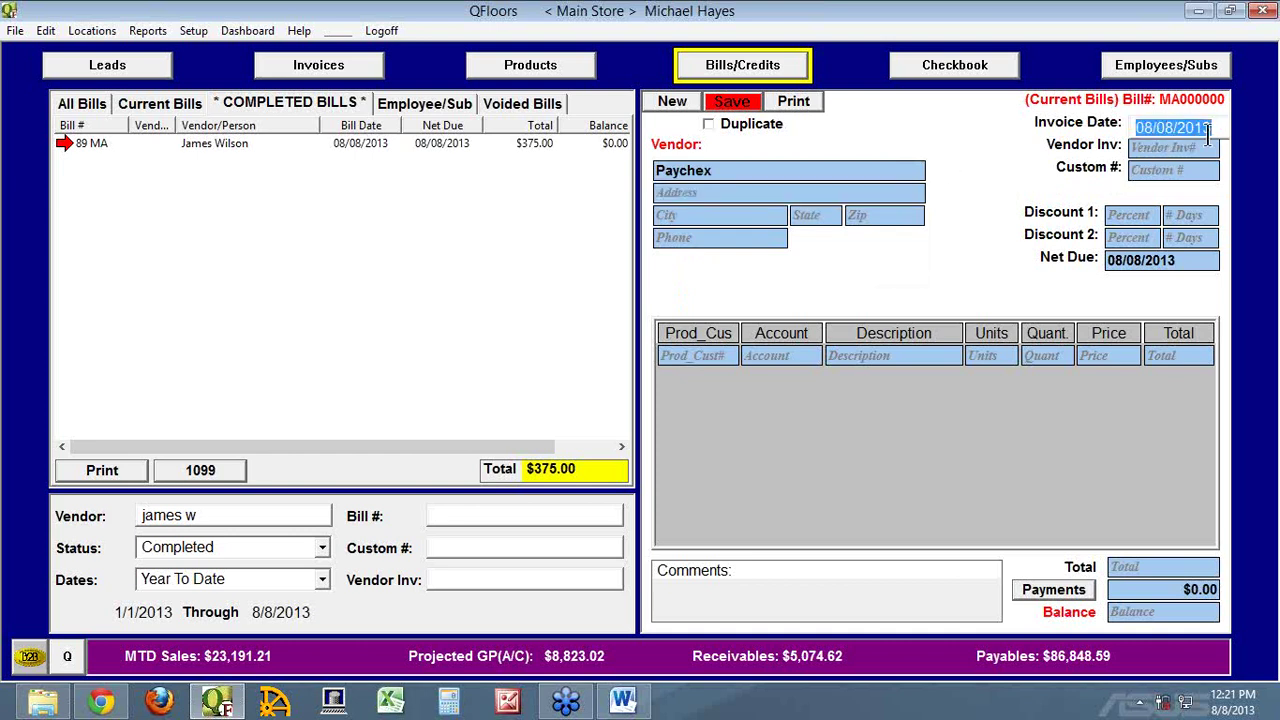
pyautogui.write('0731')
pyautogui.press('Tab')
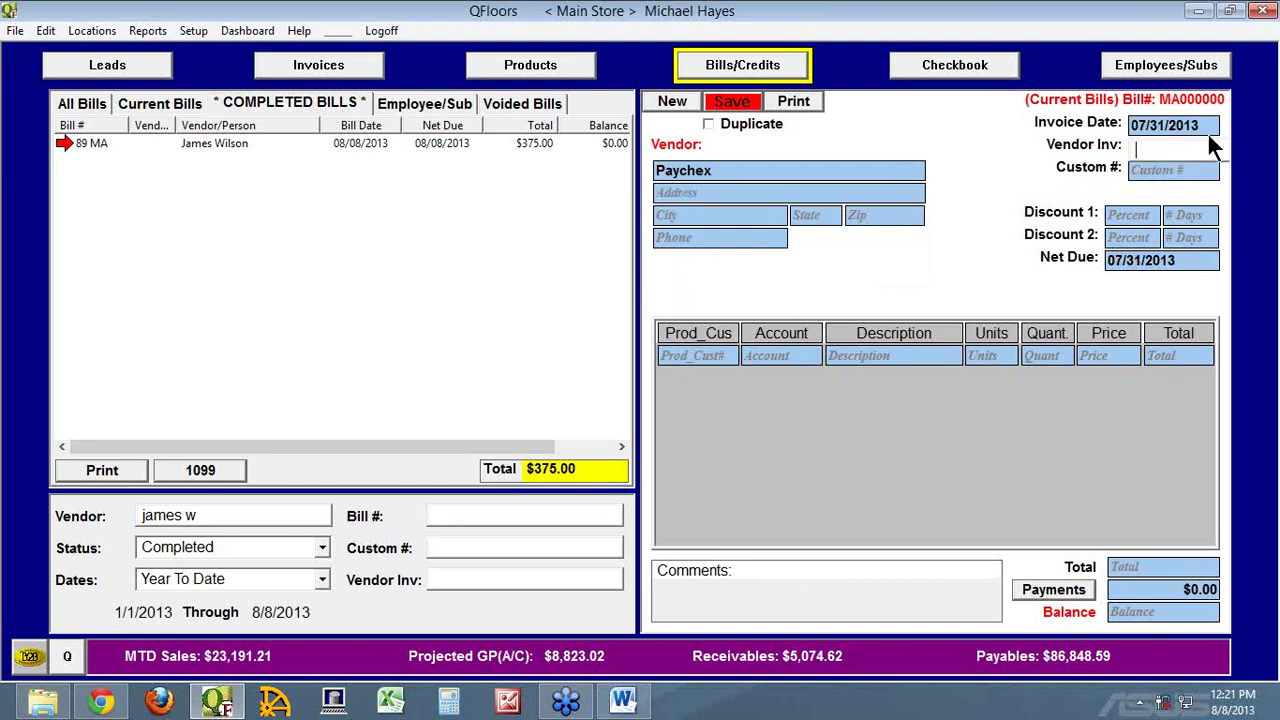
# Set the first bill line's account to Salaries & Wages
pyautogui.click(793, 356)
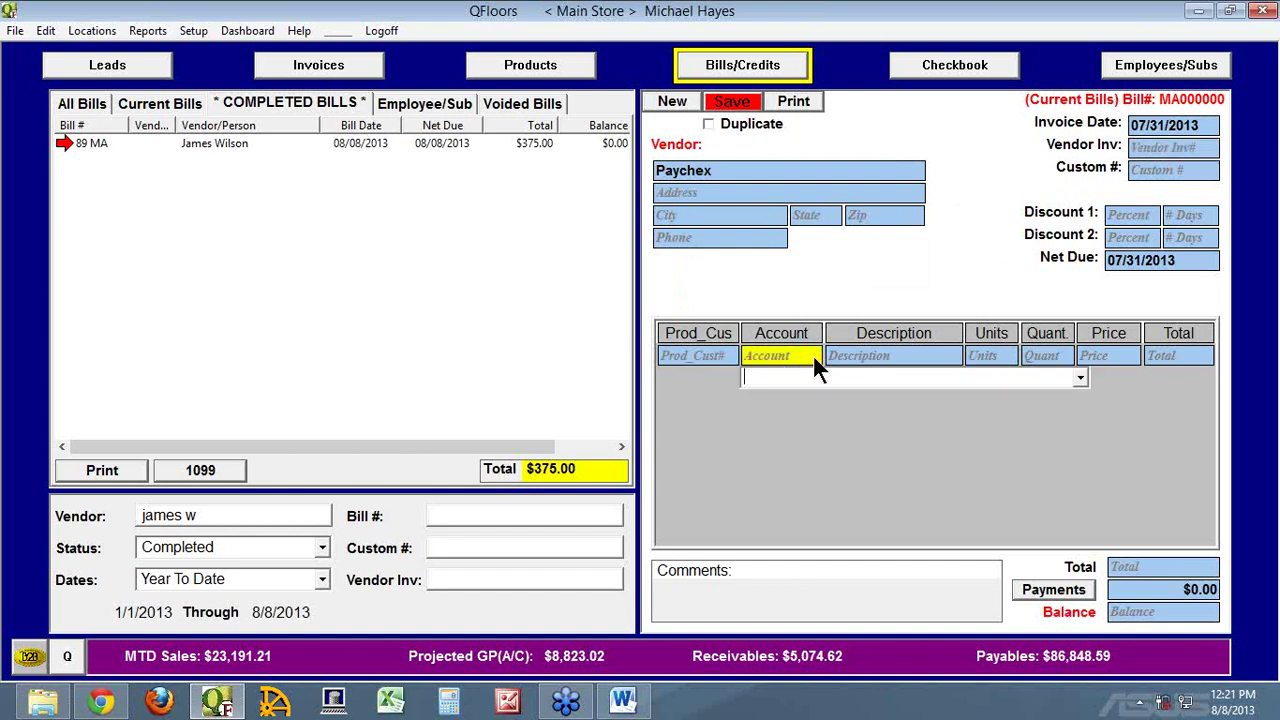
pyautogui.click(1080, 379)
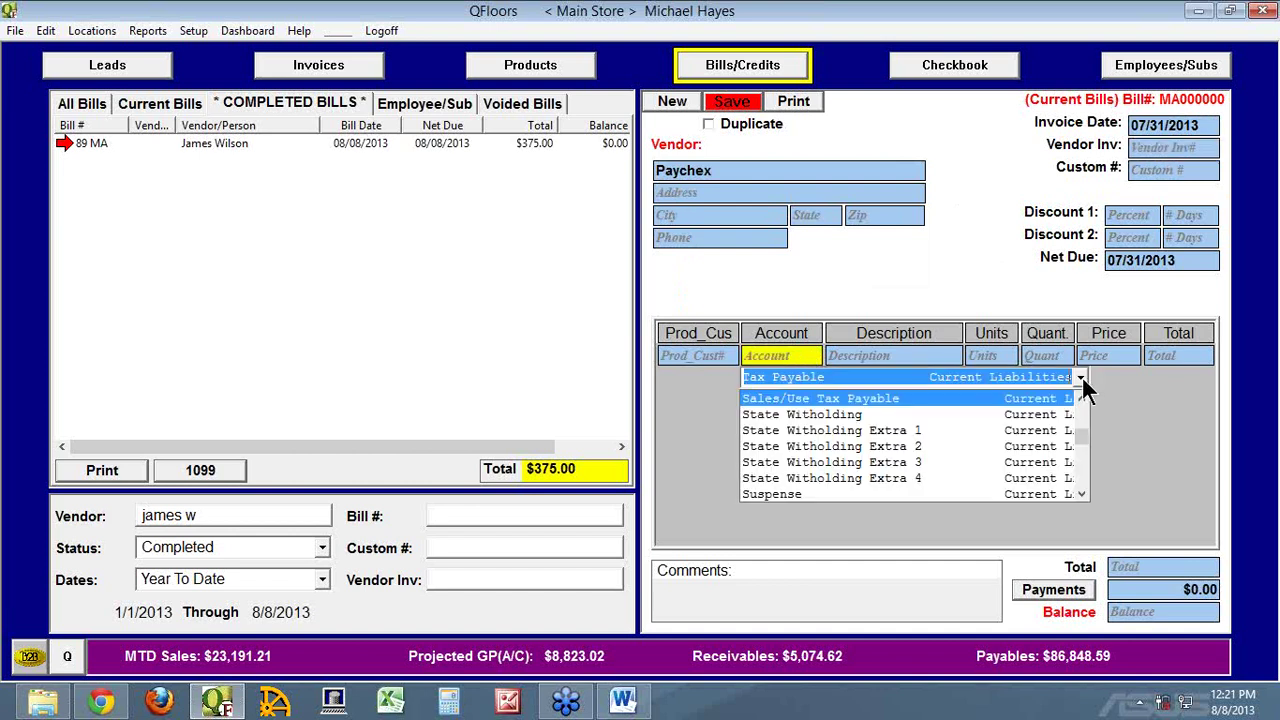
pyautogui.write('Salaries & Wages')
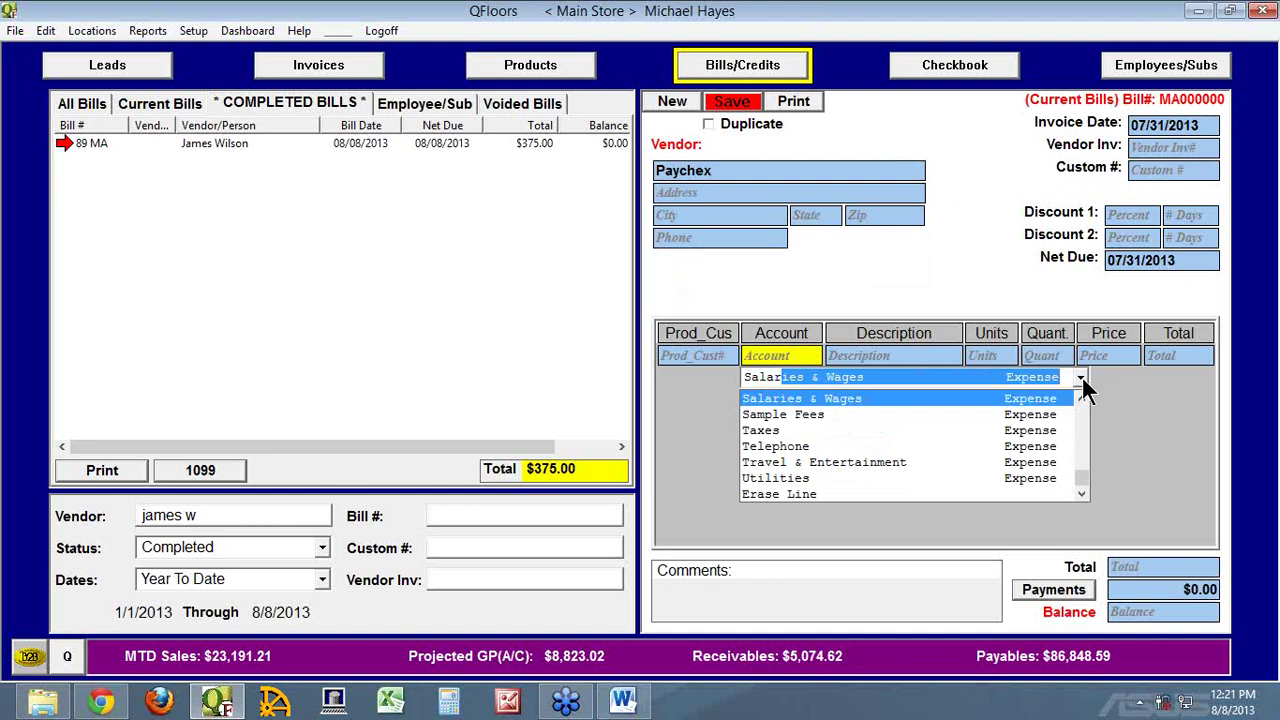
pyautogui.press('Tab')
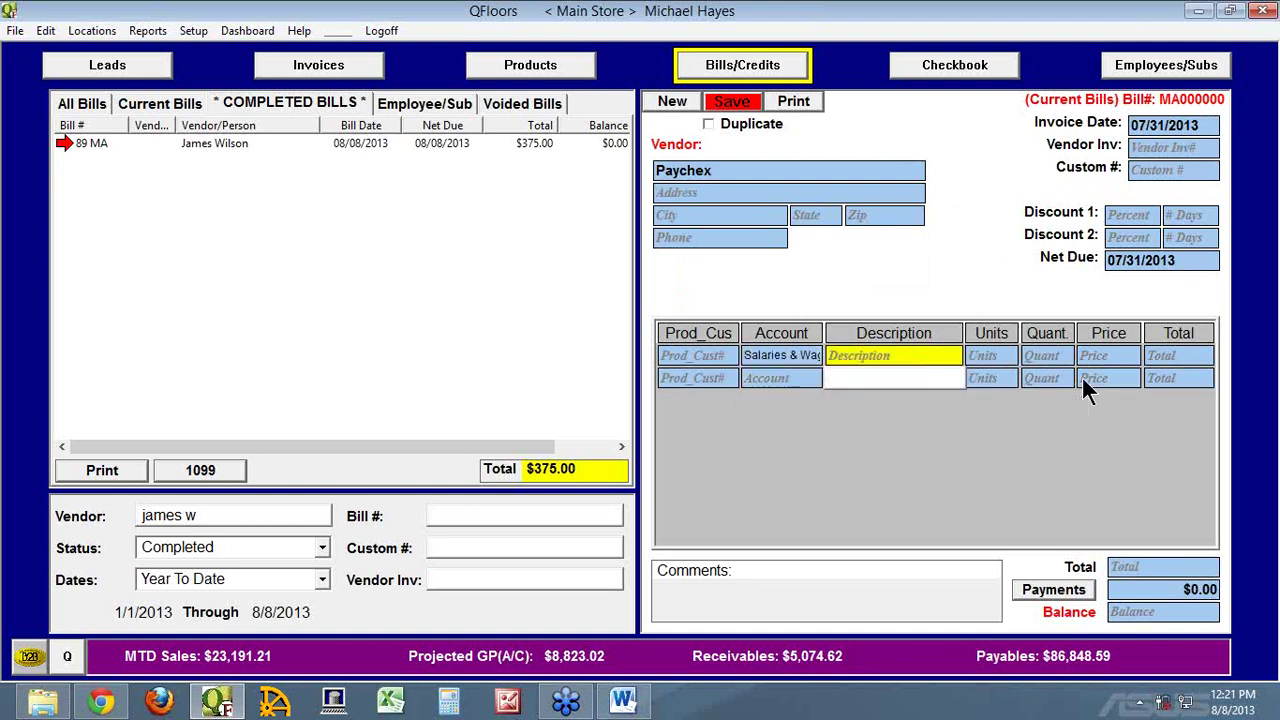
pyautogui.press('Tab')
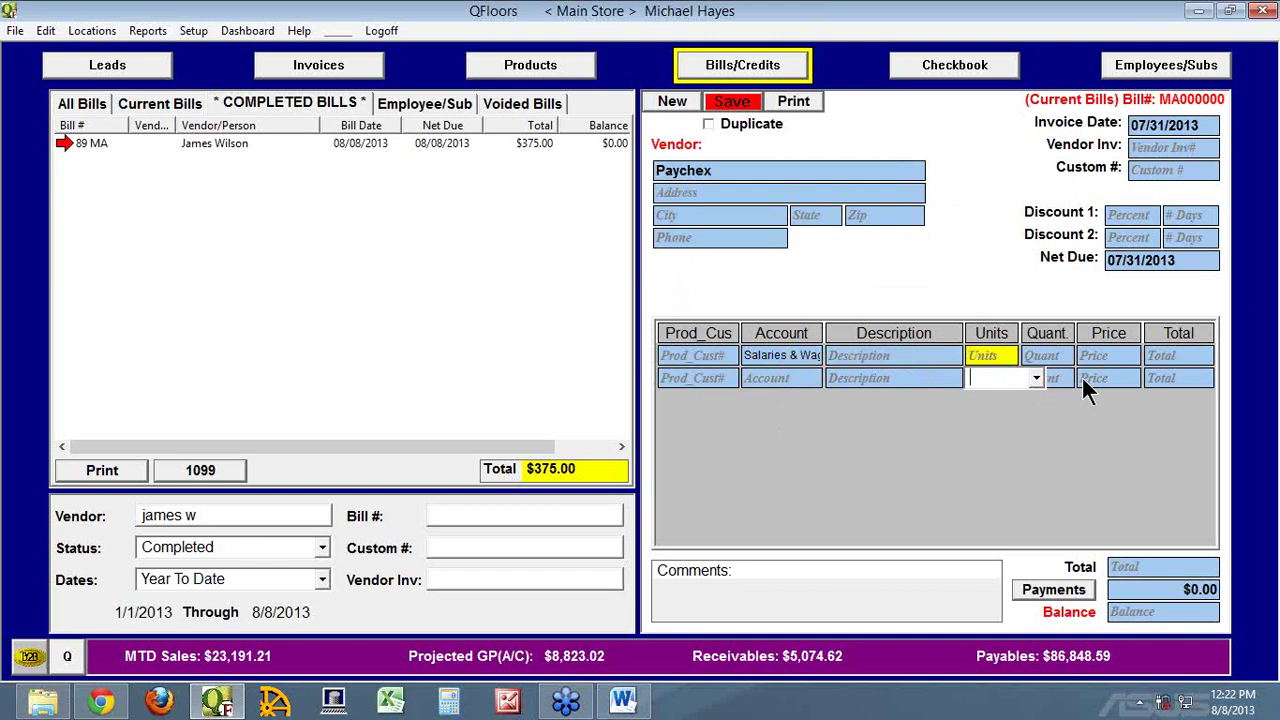
# Give that line unit Each, quantity 1 and price 10000
pyautogui.write('Each')
pyautogui.press('Tab')
pyautogui.write('1')
pyautogui.press('Tab')
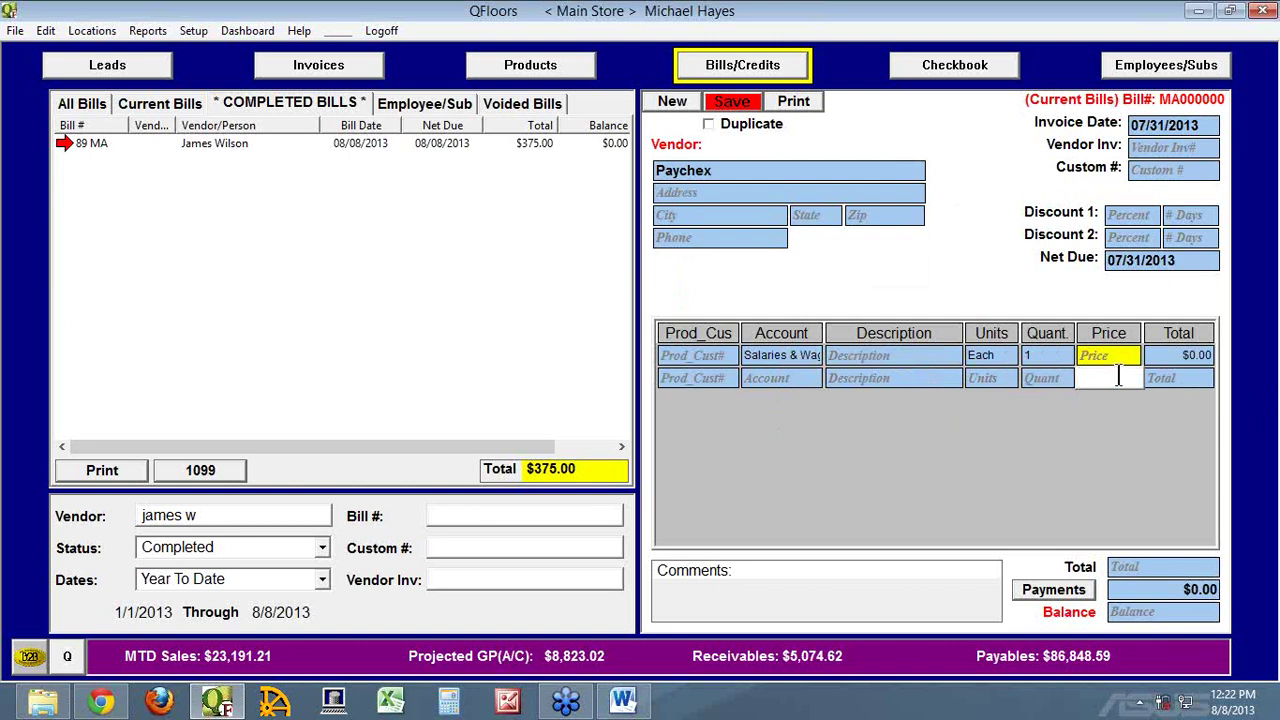
pyautogui.click(1118, 377)
pyautogui.write('10000')
pyautogui.press('Tab')
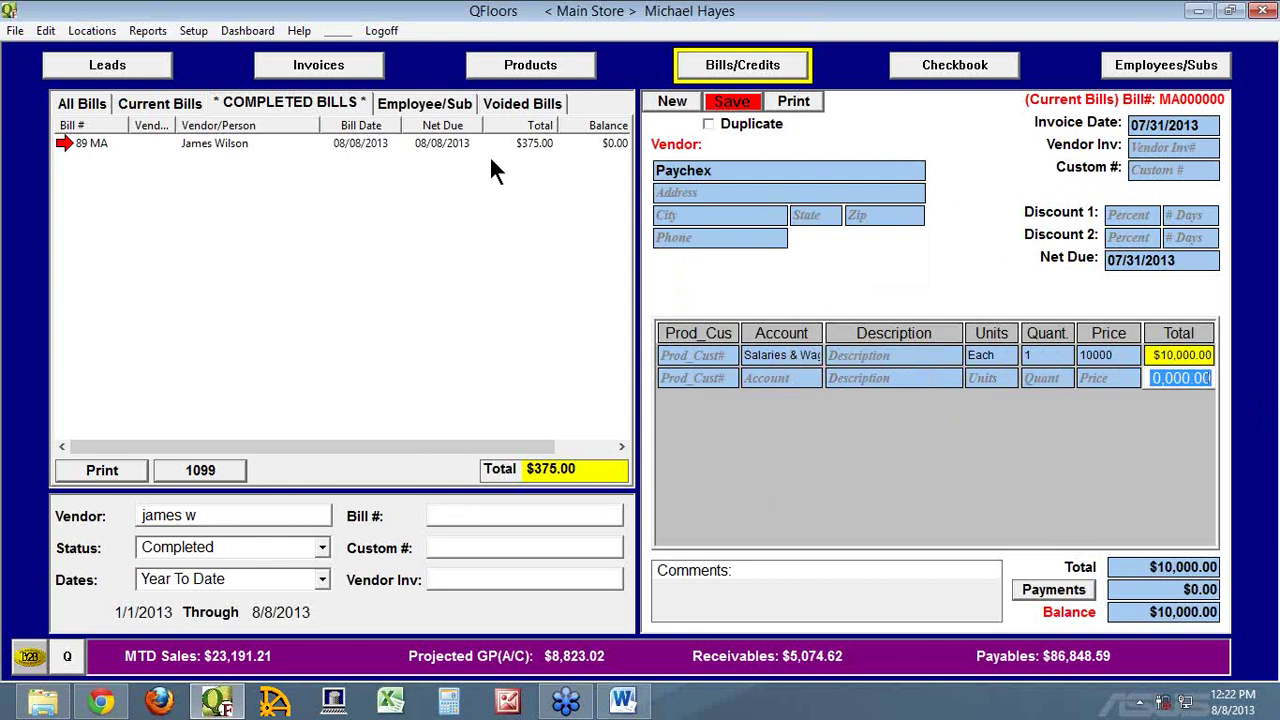
pyautogui.click(193, 31)
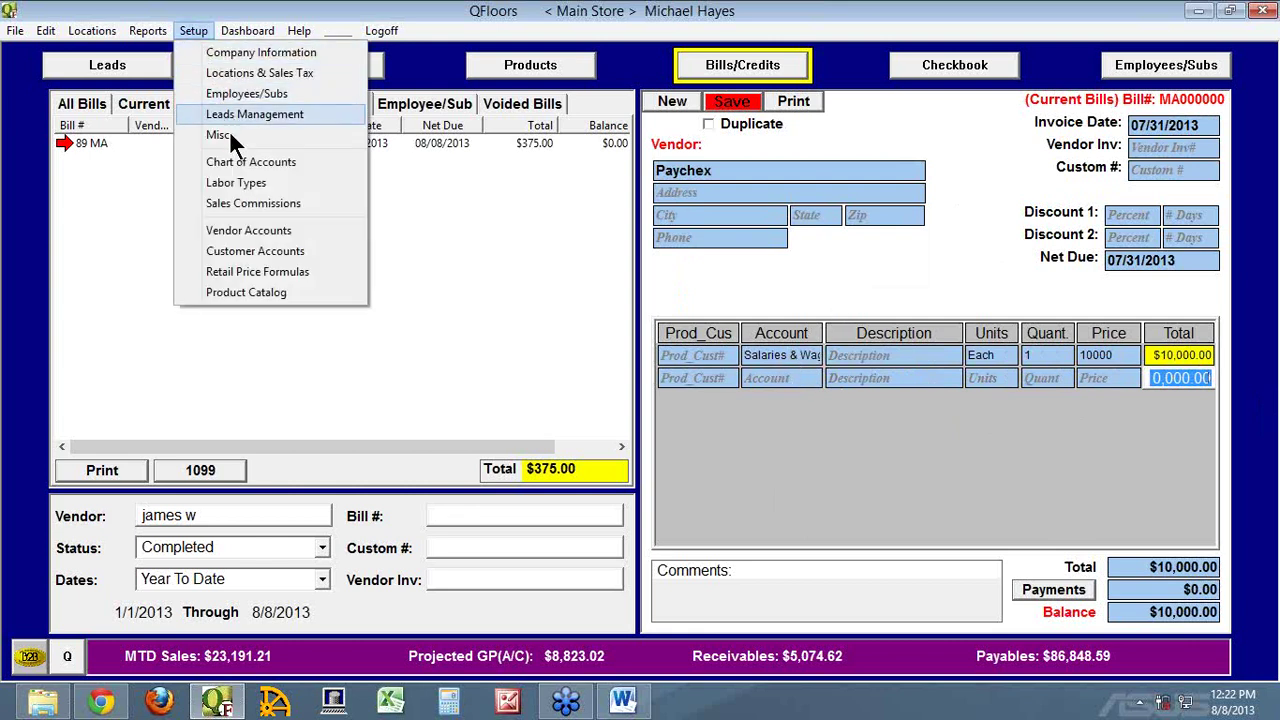
pyautogui.click(1132, 71)
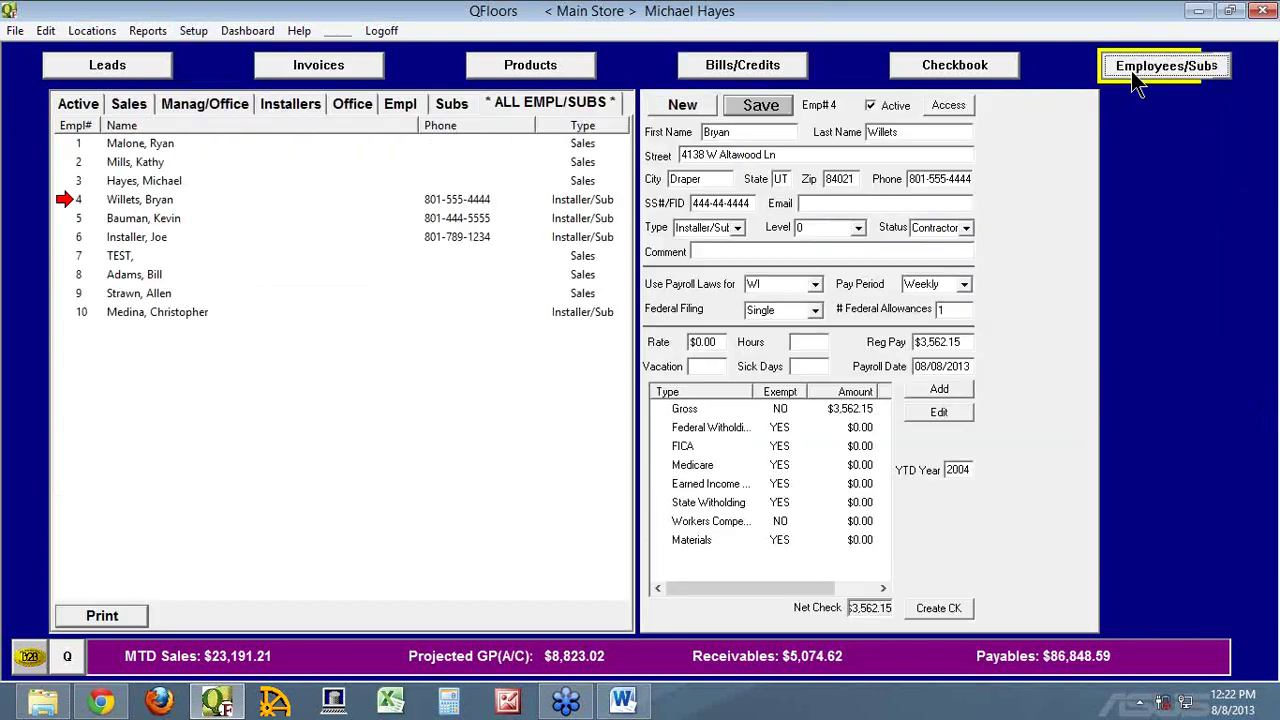
pyautogui.click(76, 144)
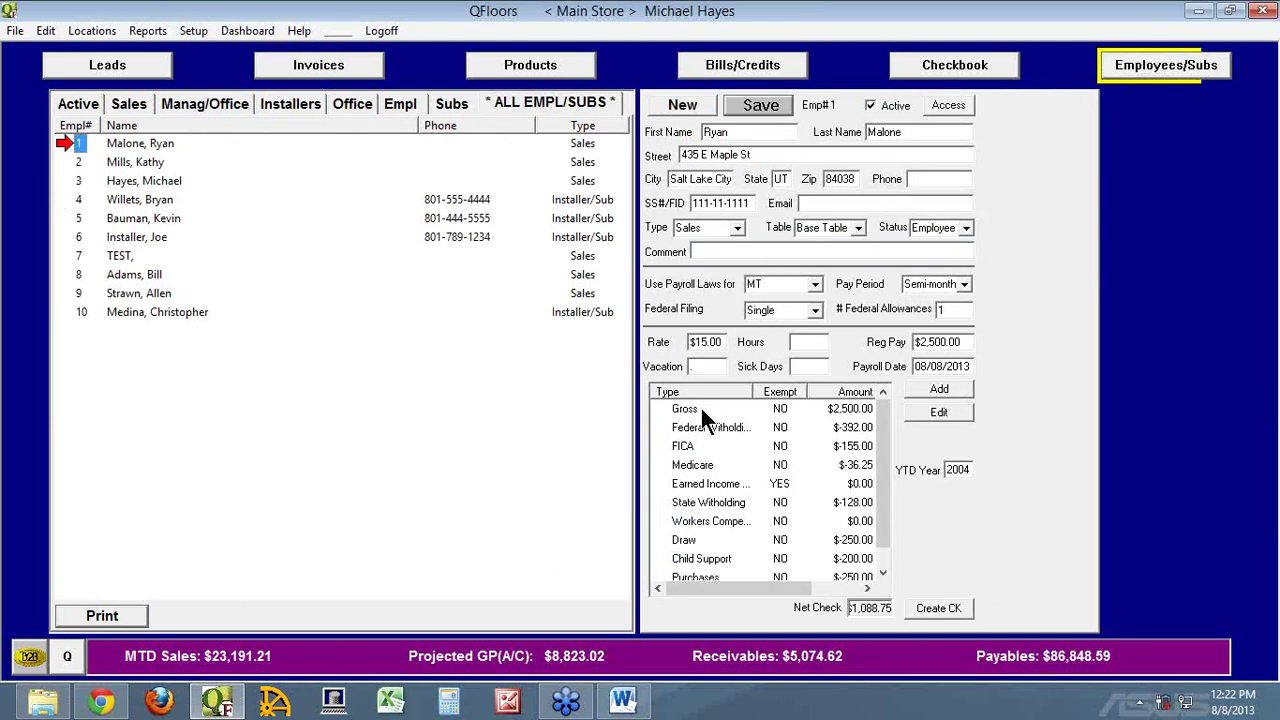
pyautogui.doubleClick(673, 409)
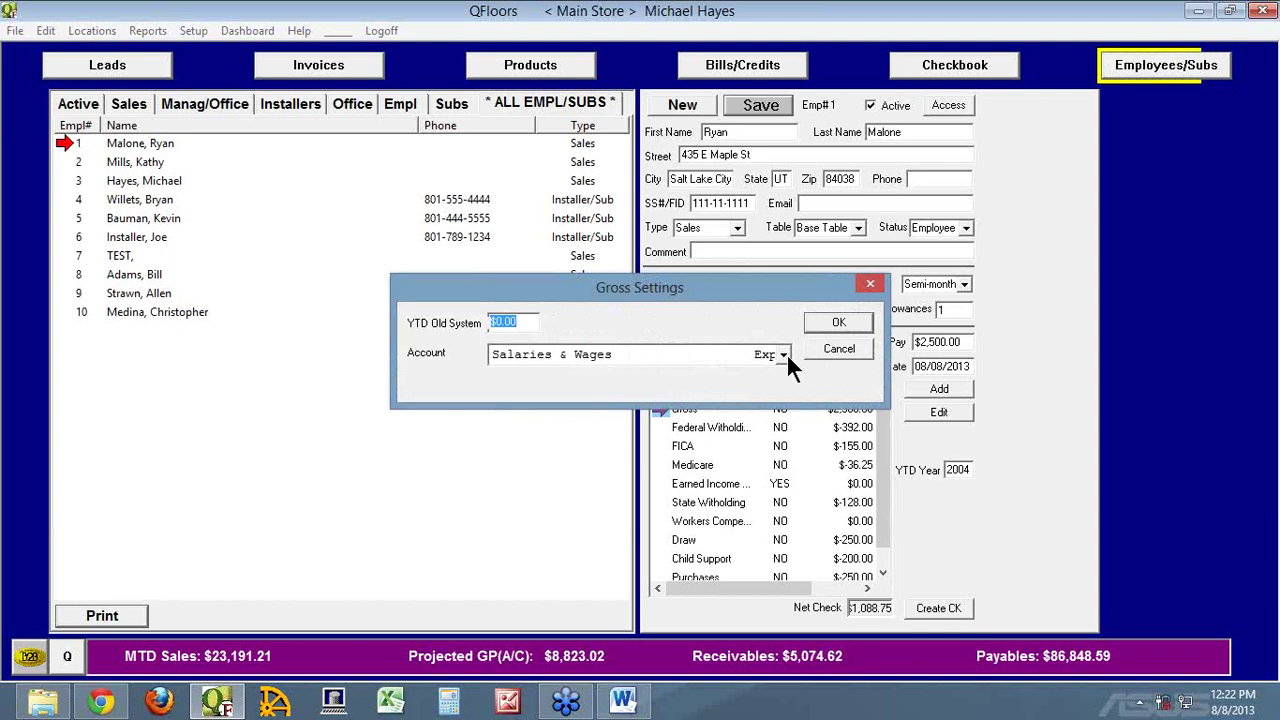
pyautogui.click(785, 354)
pyautogui.click(784, 356)
pyautogui.click(845, 350)
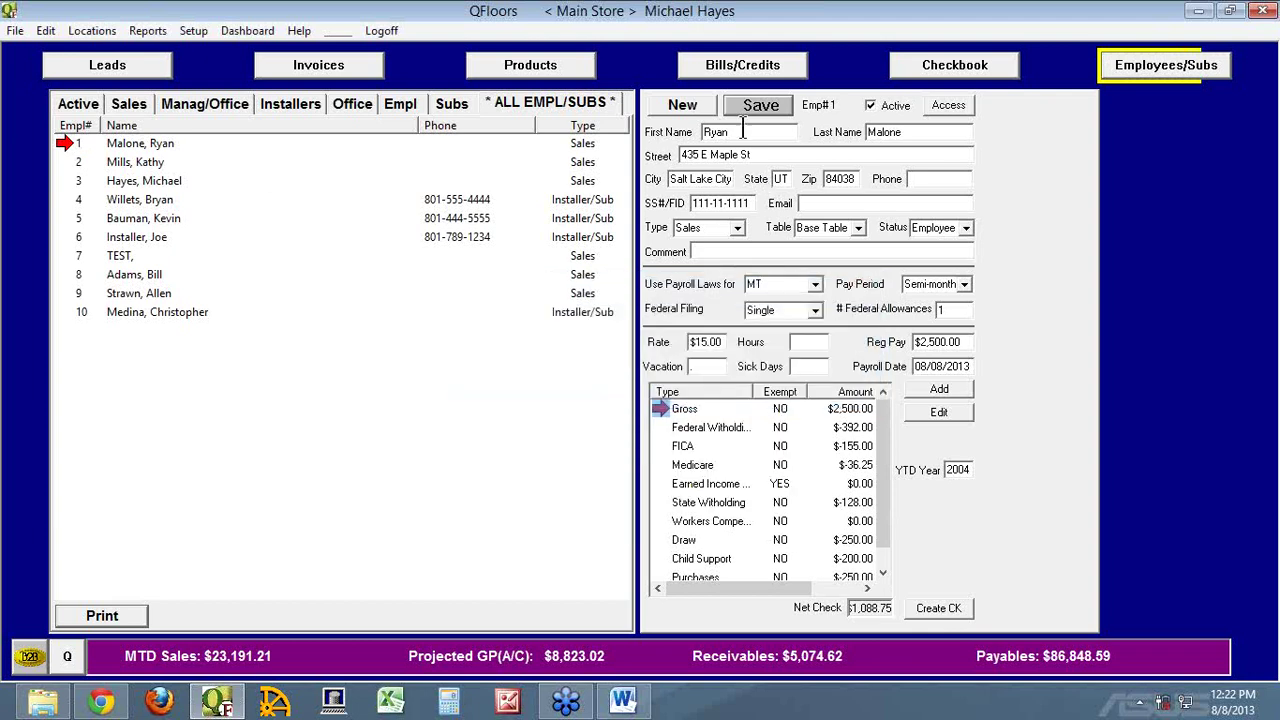
pyautogui.click(742, 70)
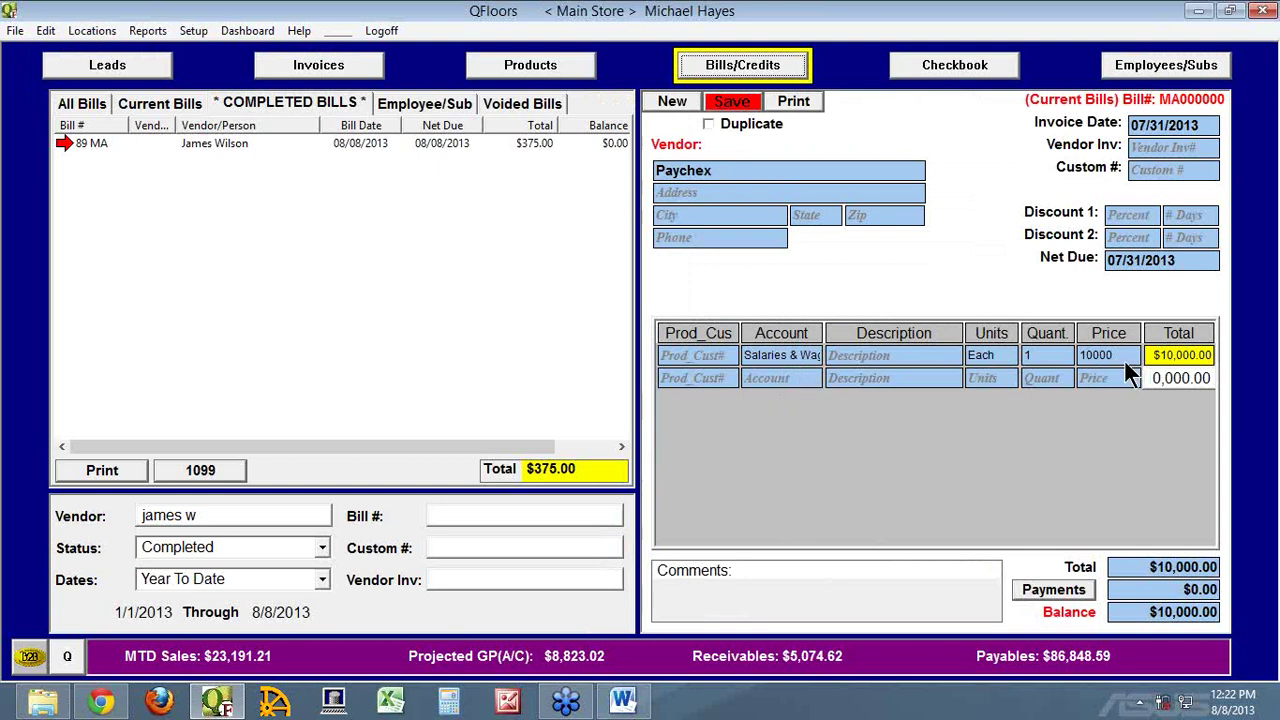
# Set the second bill line's account to Payroll Tax Expenses
pyautogui.click(776, 378)
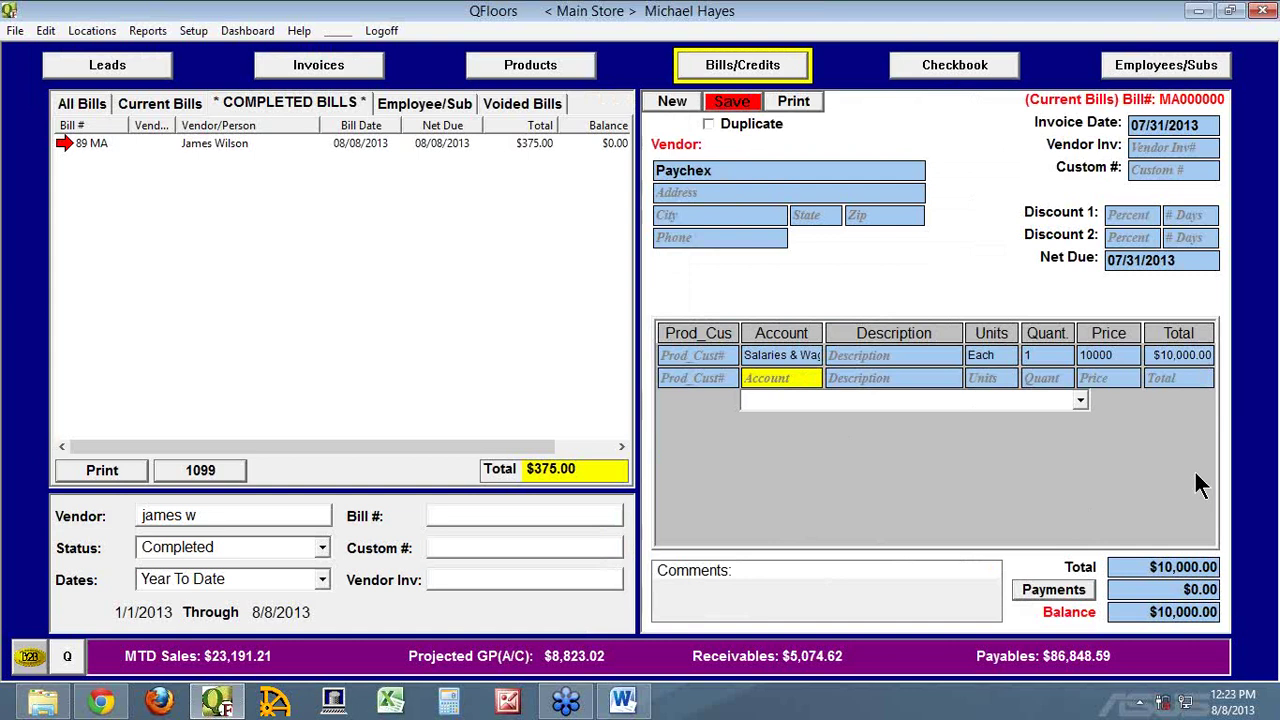
pyautogui.write('s')
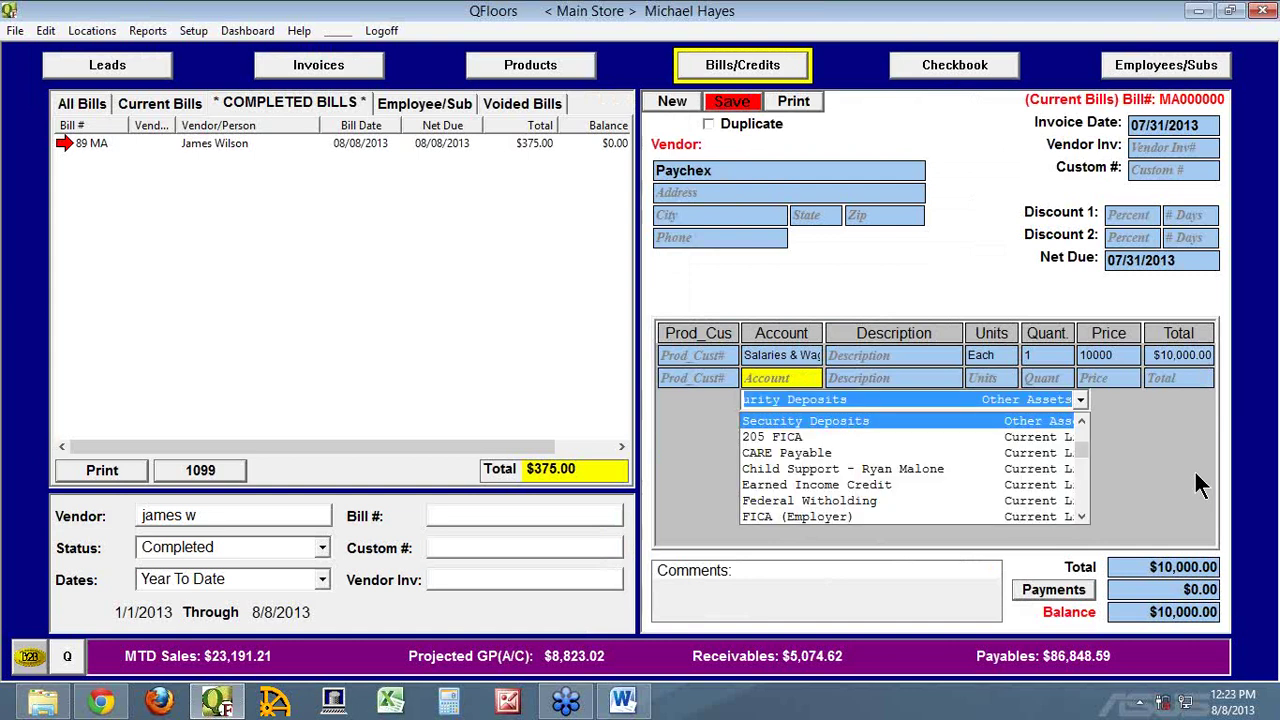
pyautogui.press('BackSpace')
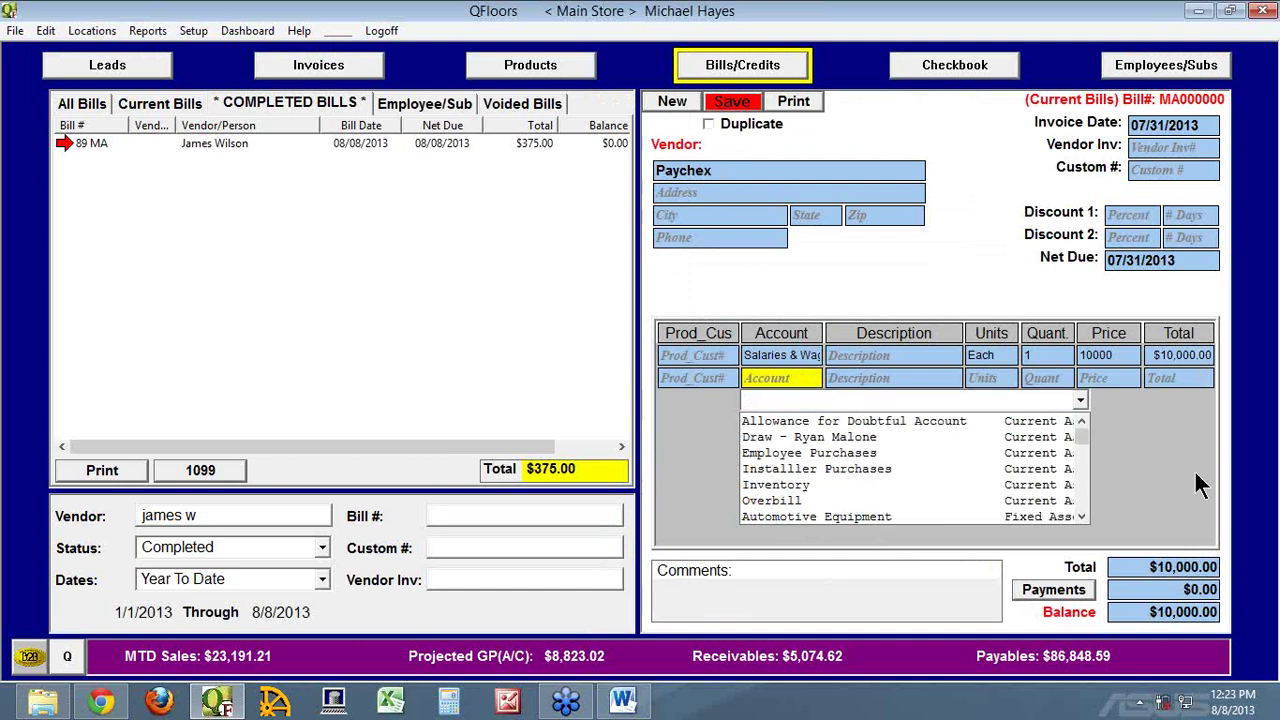
pyautogui.write('payroll t')
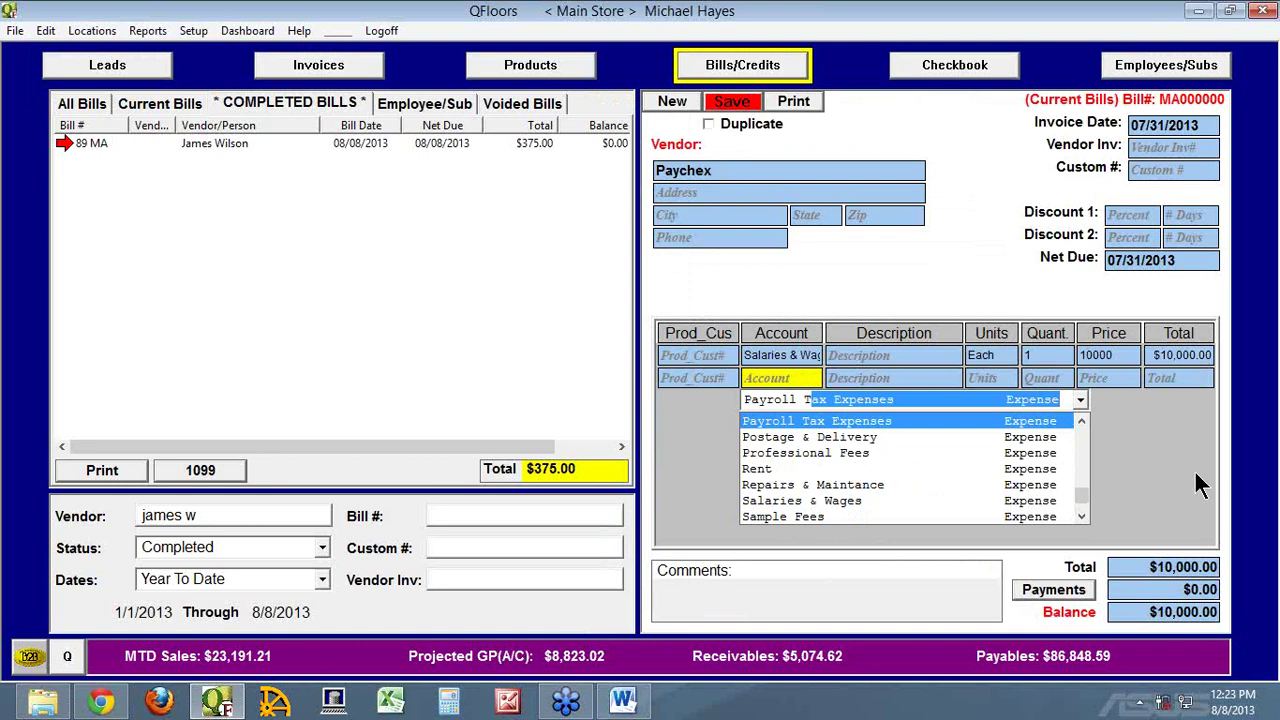
pyautogui.press('Tab')
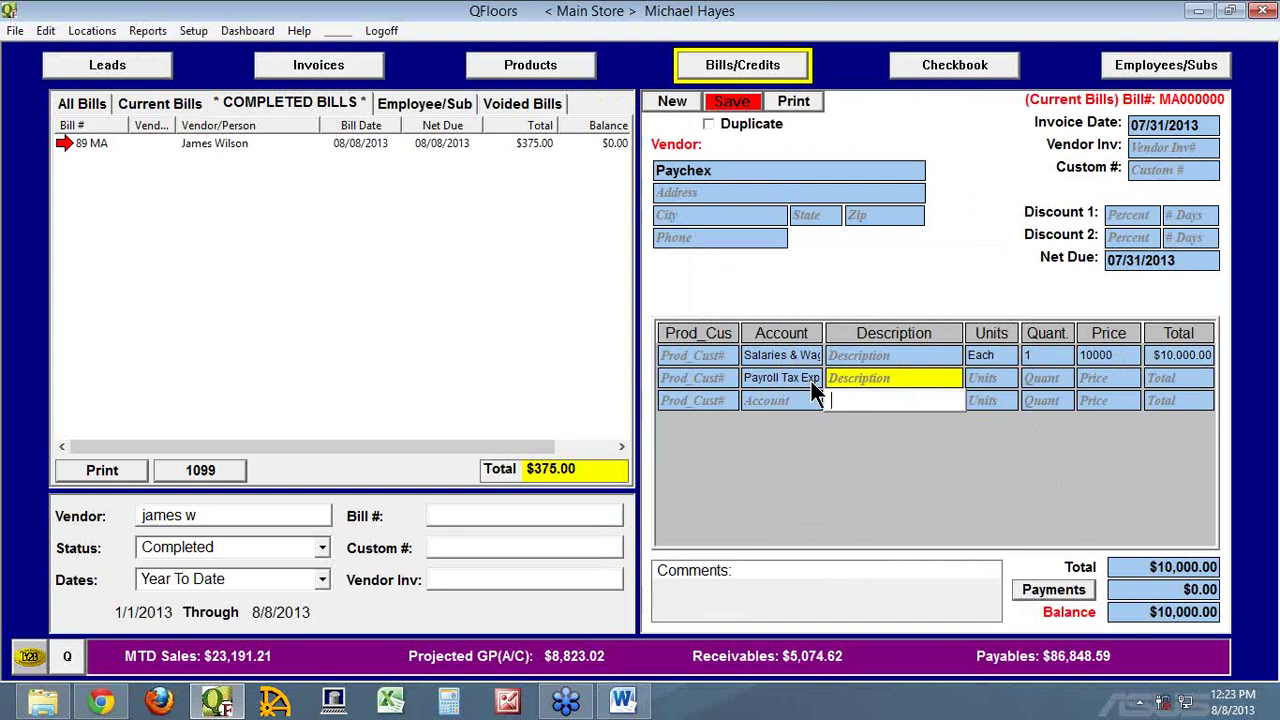
# Give the second line unit Each, quantity 1 and price 800
pyautogui.press('Tab')
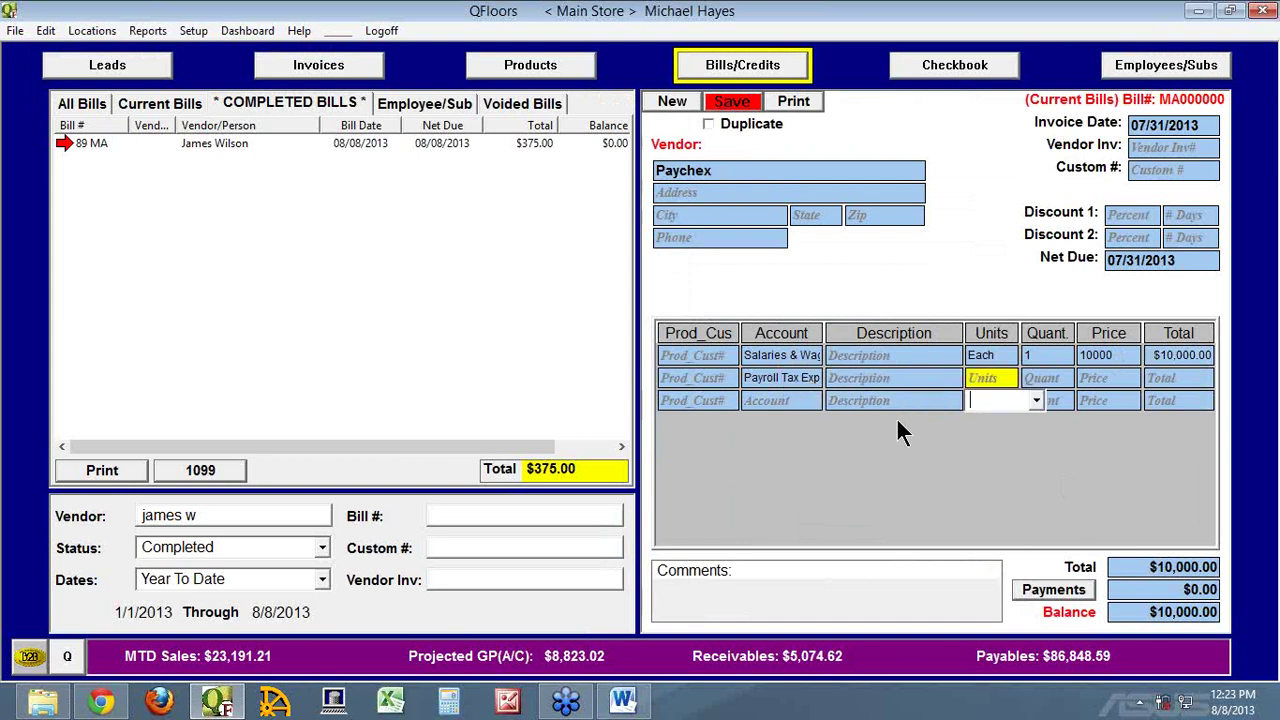
pyautogui.press('Tab')
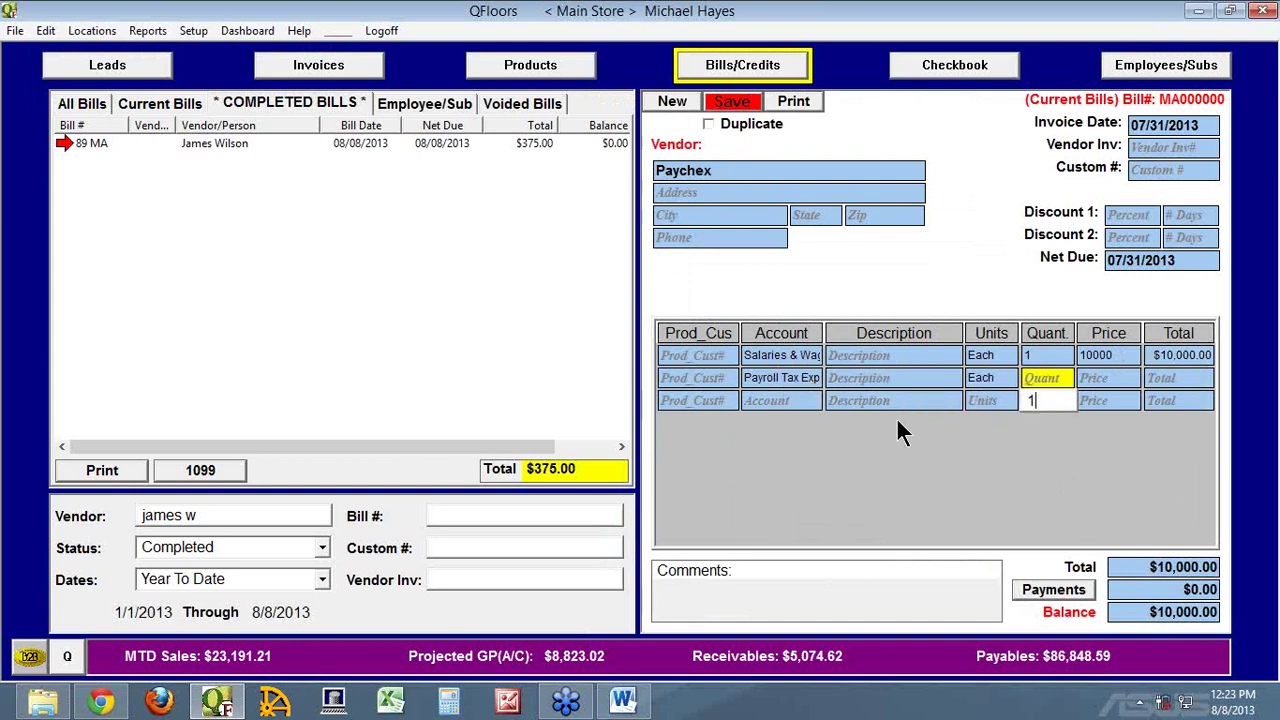
pyautogui.write('1')
pyautogui.press('Tab')
pyautogui.write('800')
pyautogui.press('Tab')
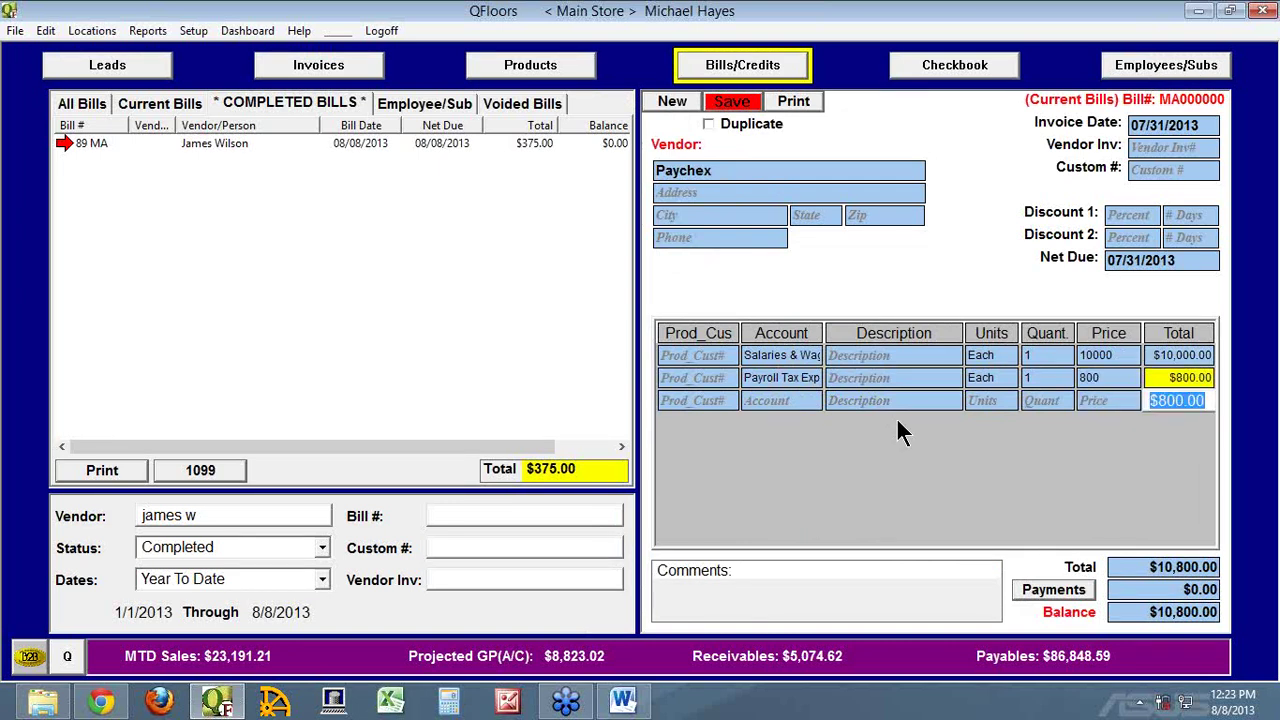
pyautogui.click(782, 400)
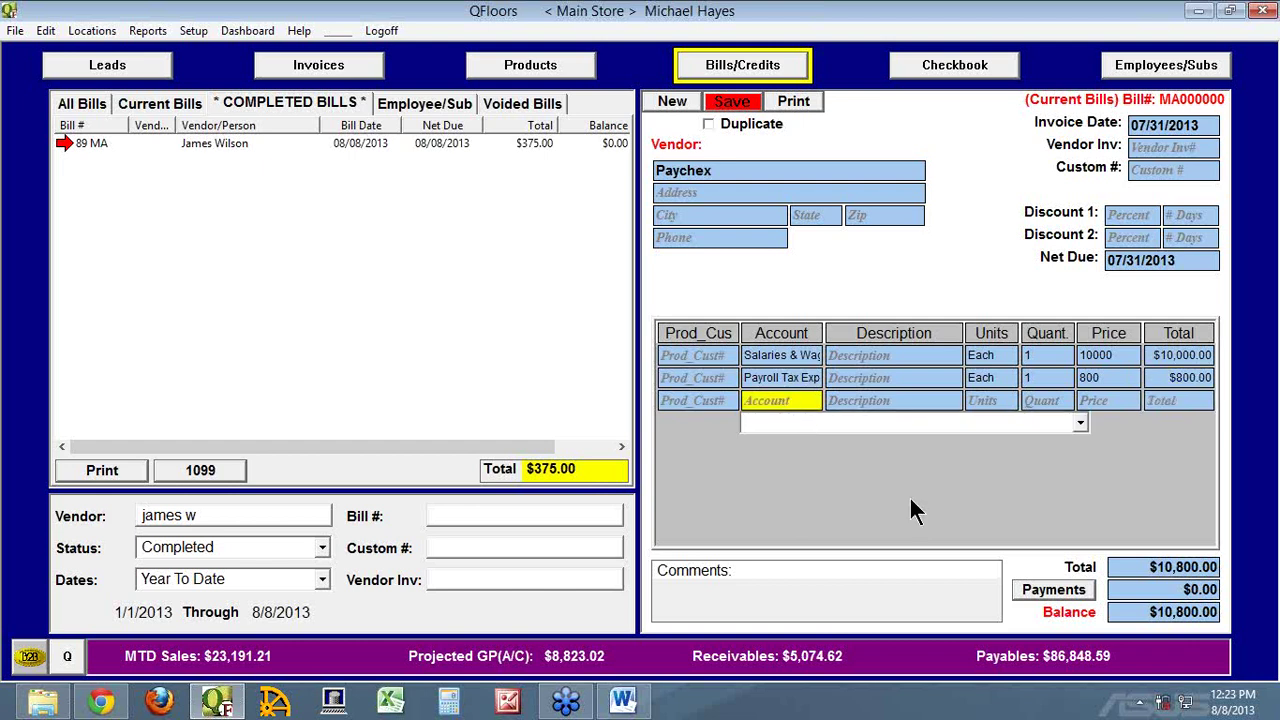
pyautogui.write('pa')
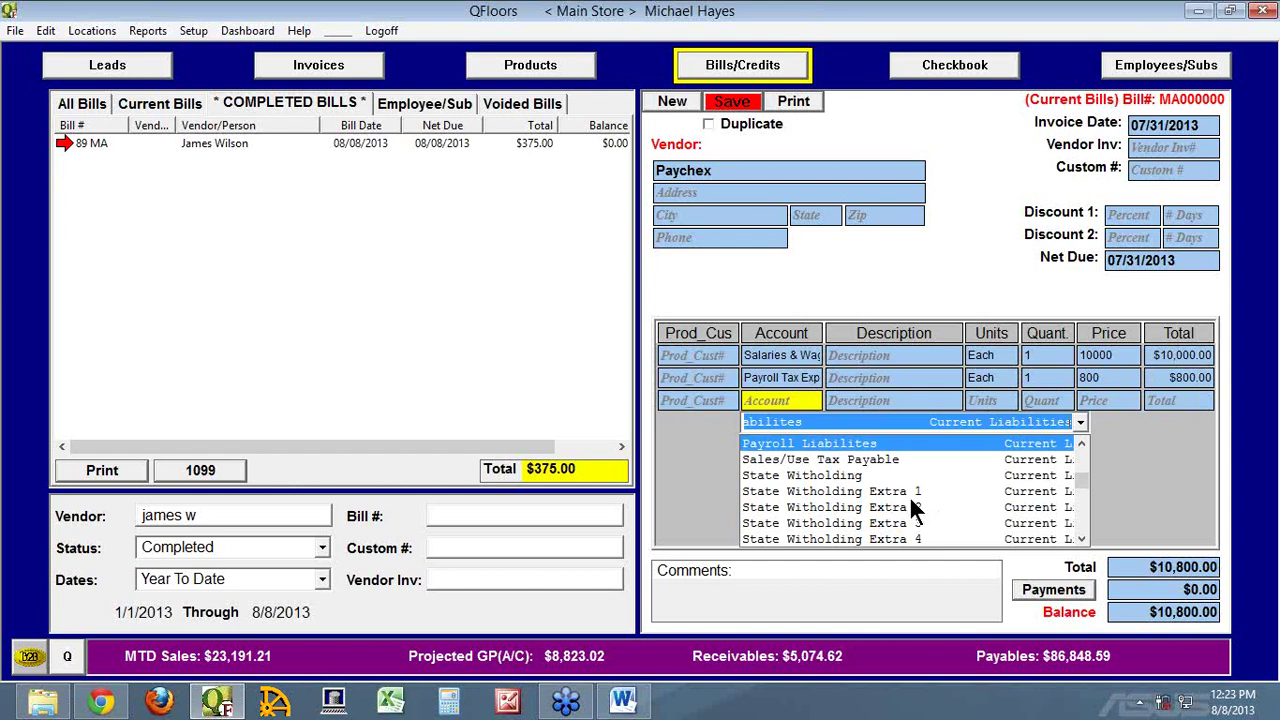
# Make the third line Payroll Tax Expenses at 75.00 and save the bill as #90
pyautogui.write('yroll Te')
pyautogui.press('BackSpace')
pyautogui.write('ax Expens')
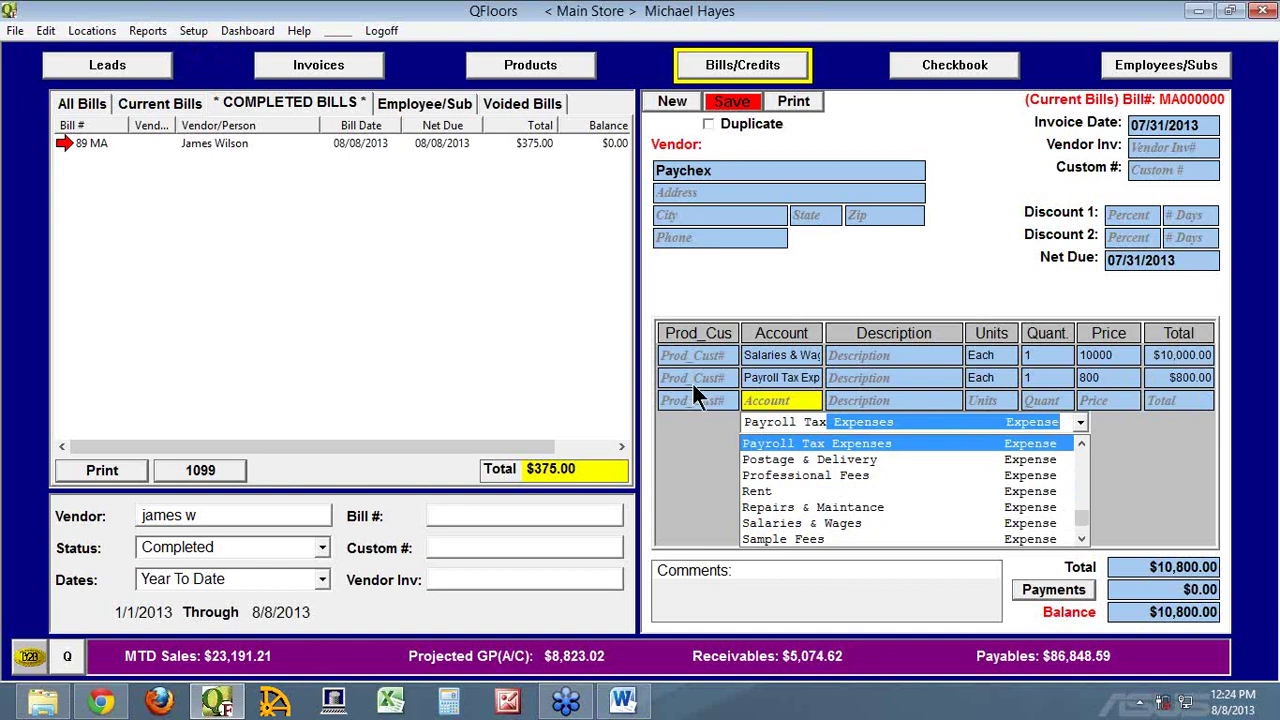
pyautogui.click(770, 444)
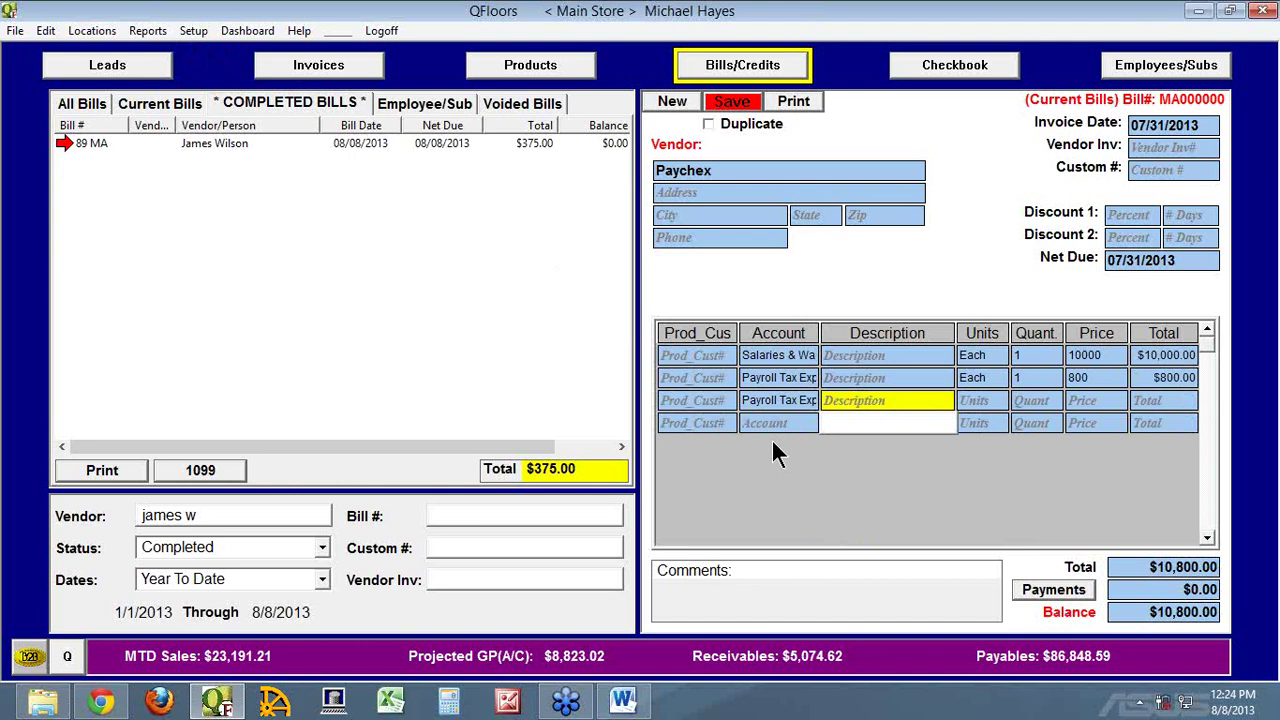
pyautogui.press('Tab')
pyautogui.press('Tab')
pyautogui.press('Tab')
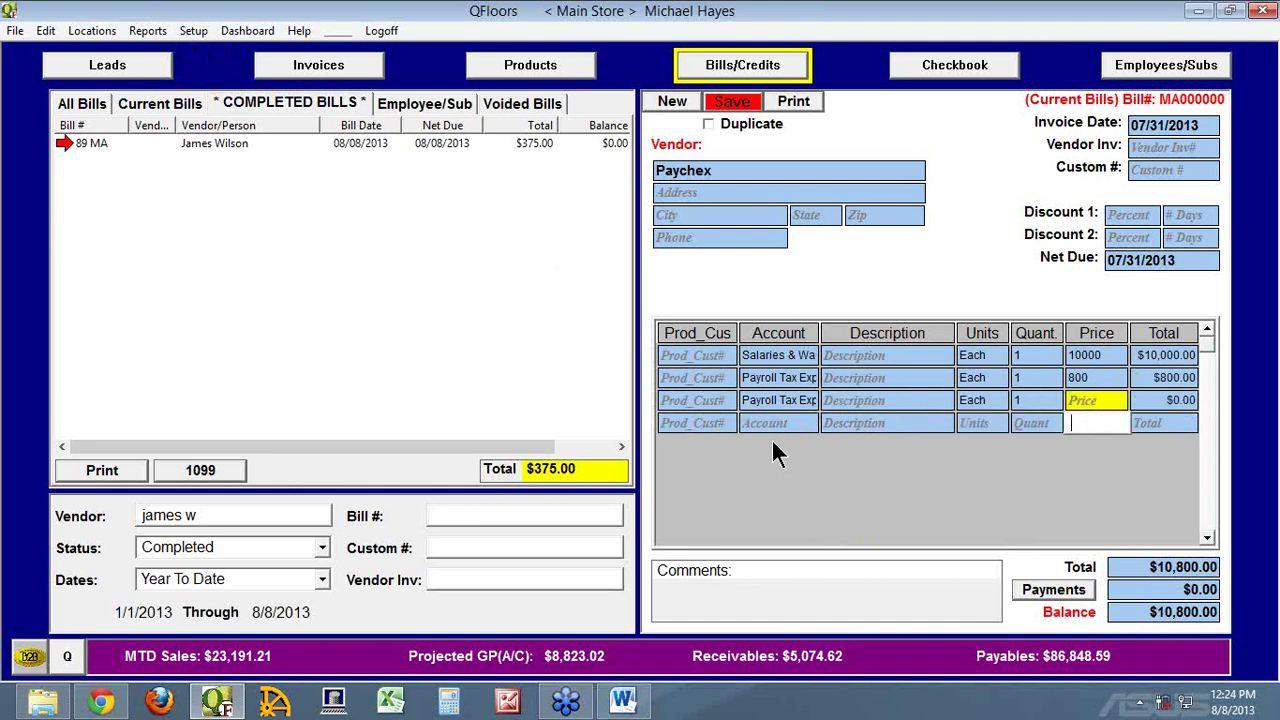
pyautogui.write('75.00')
pyautogui.press('Tab')
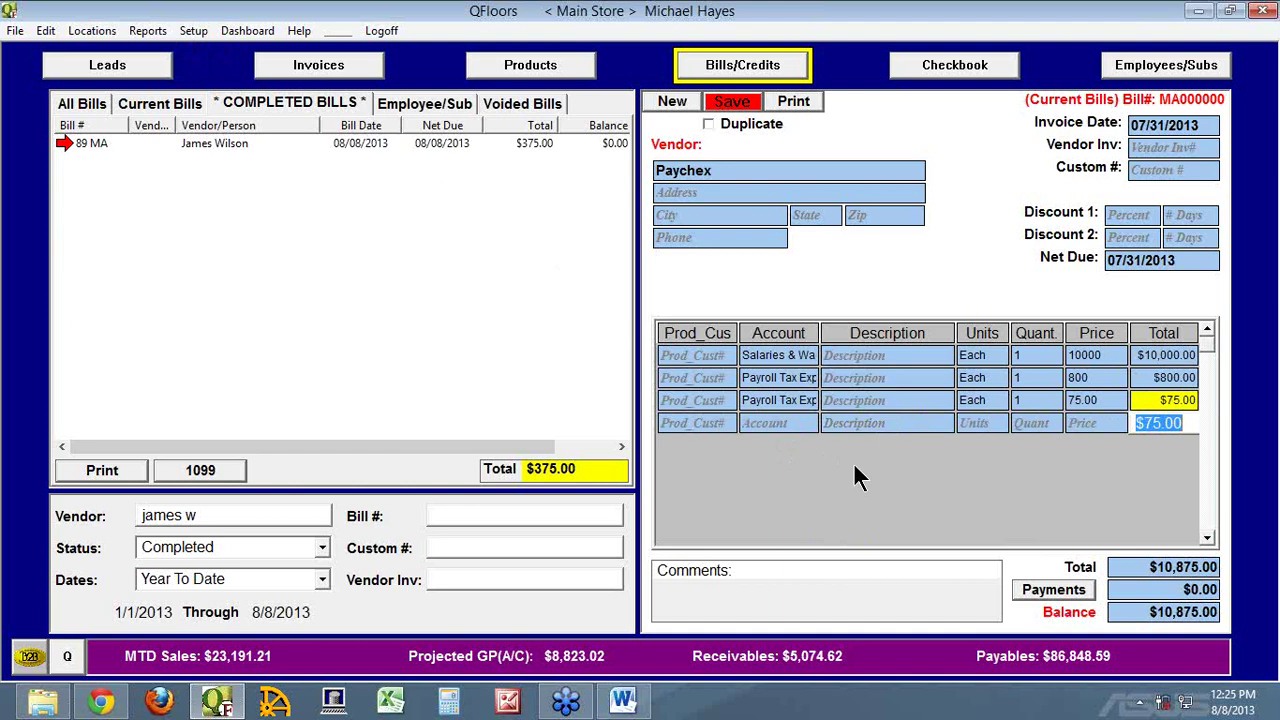
pyautogui.click(731, 102)
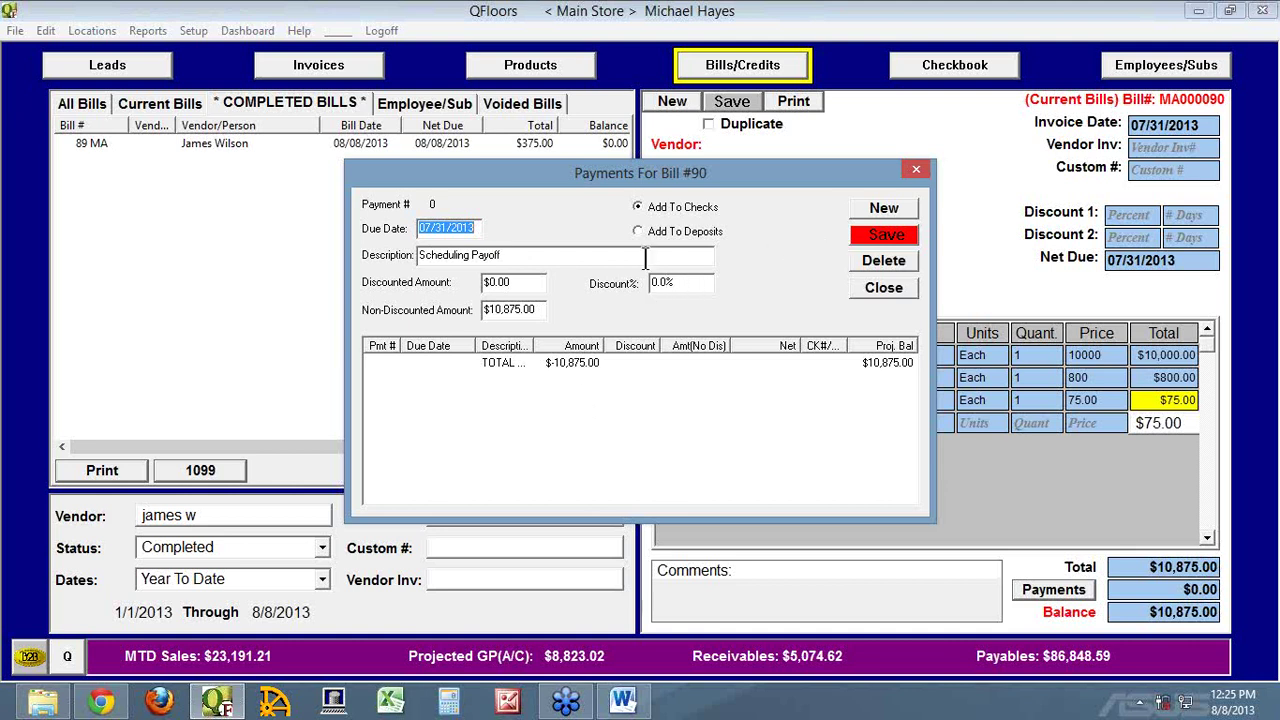
# Describe the payment with the employee's name and put 1805.98 in Non-Discounted Amount
pyautogui.click(513, 257)
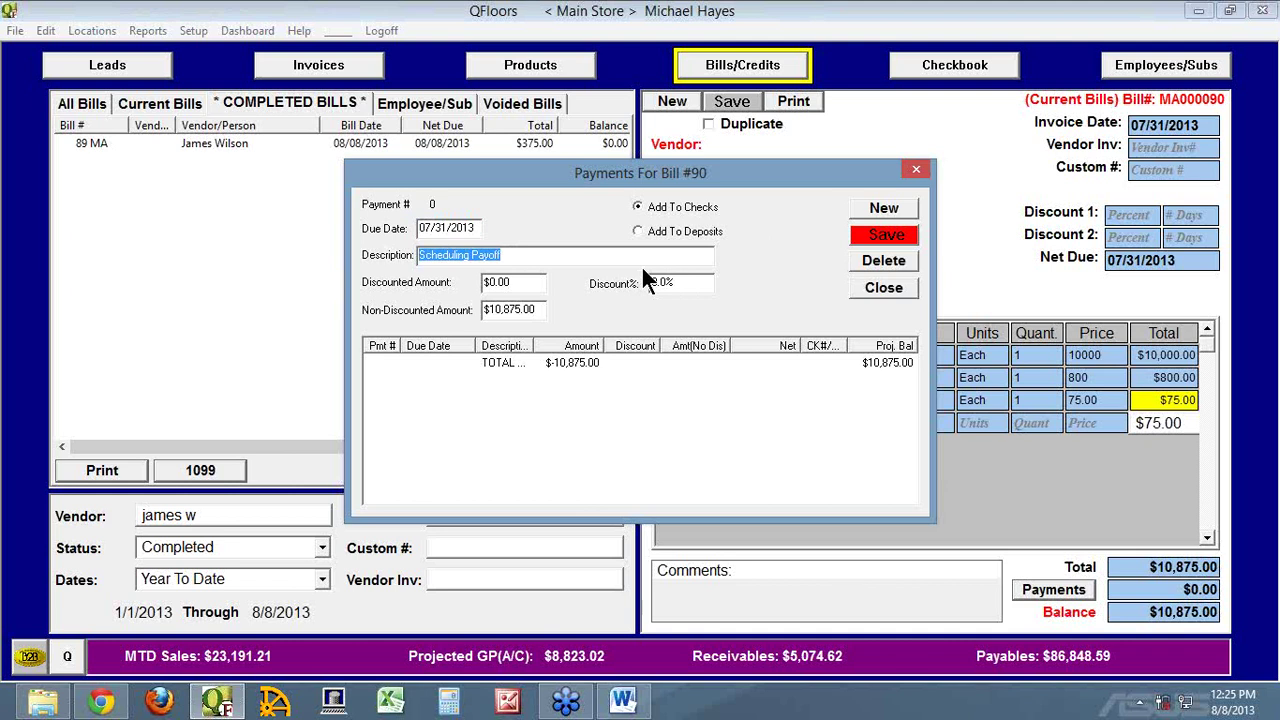
pyautogui.press('Tab')
pyautogui.write('1805.98')
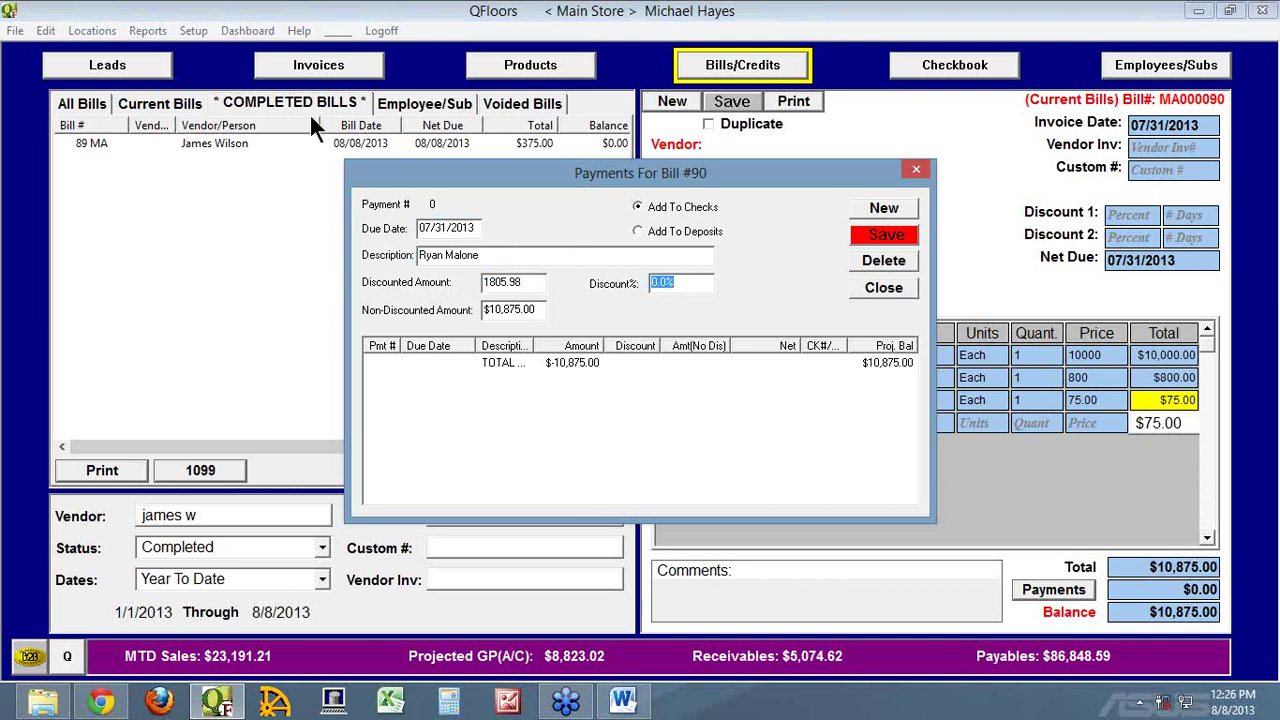
pyautogui.moveTo(524, 283); pyautogui.dragTo(447, 283)
pyautogui.hotkey('ctrl', 'c')
pyautogui.rightClick(505, 279)
pyautogui.click(545, 319)
pyautogui.press('Tab')
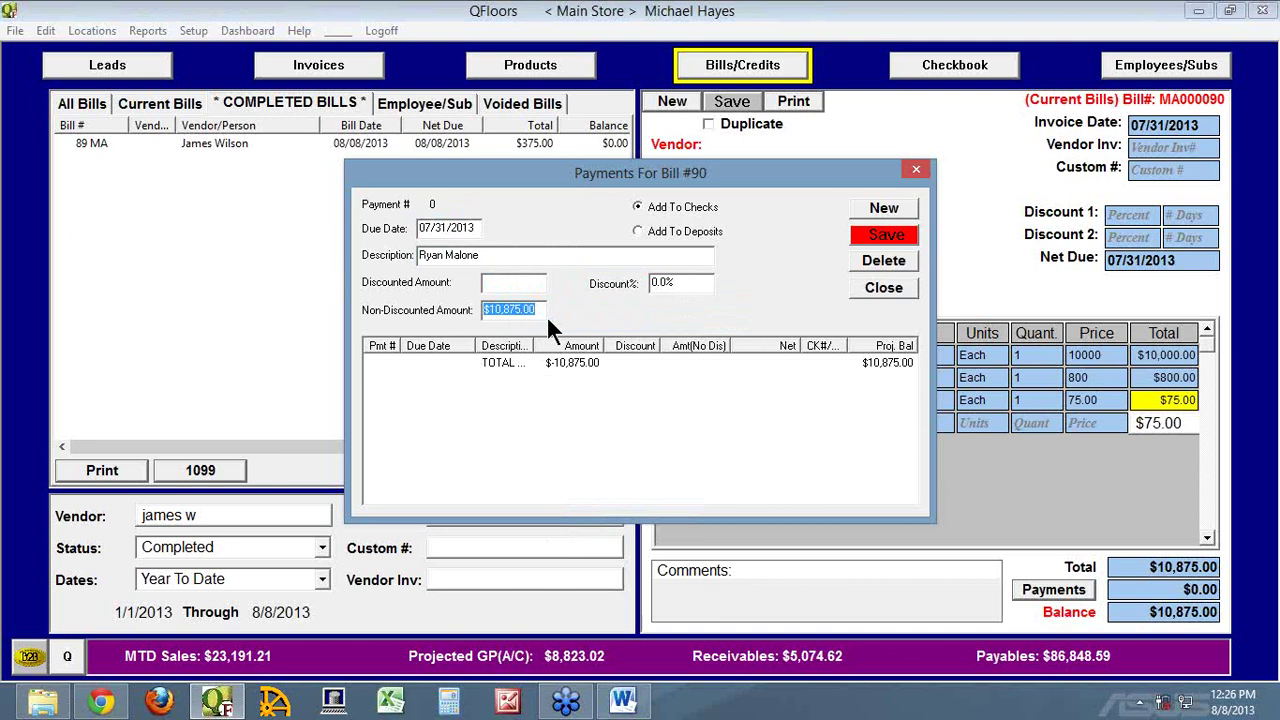
pyautogui.rightClick(527, 309)
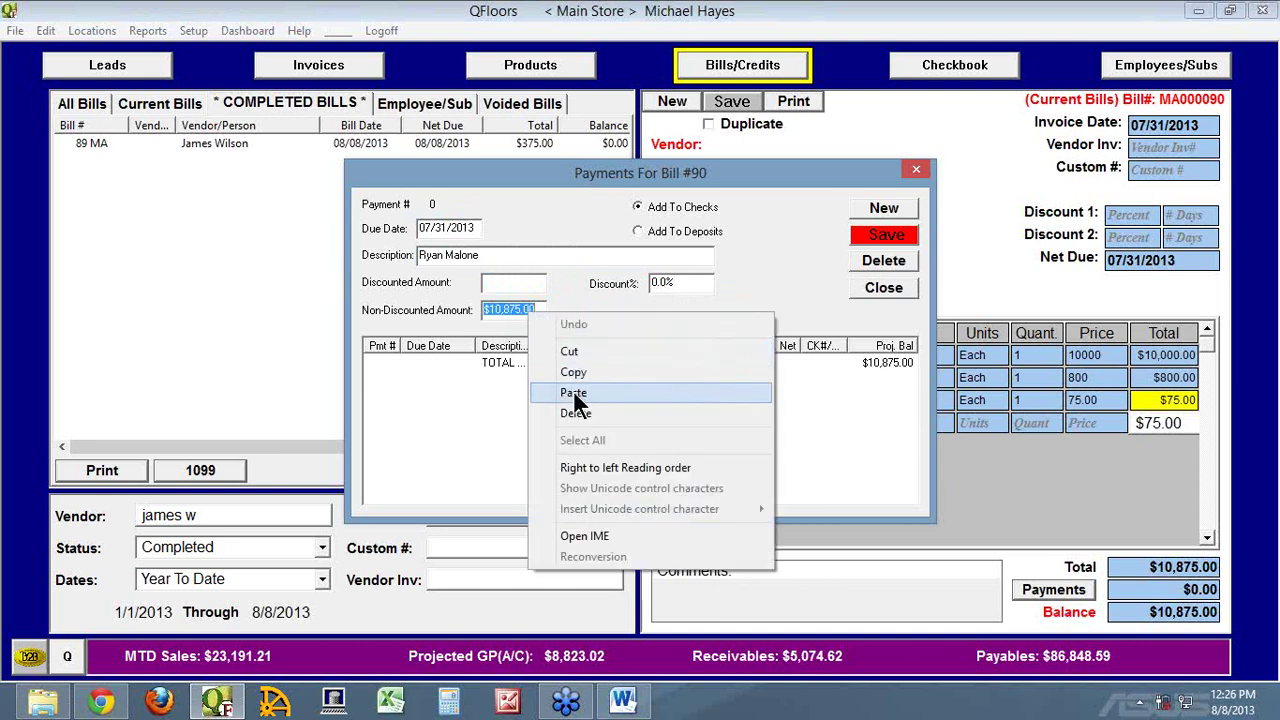
pyautogui.click(573, 390)
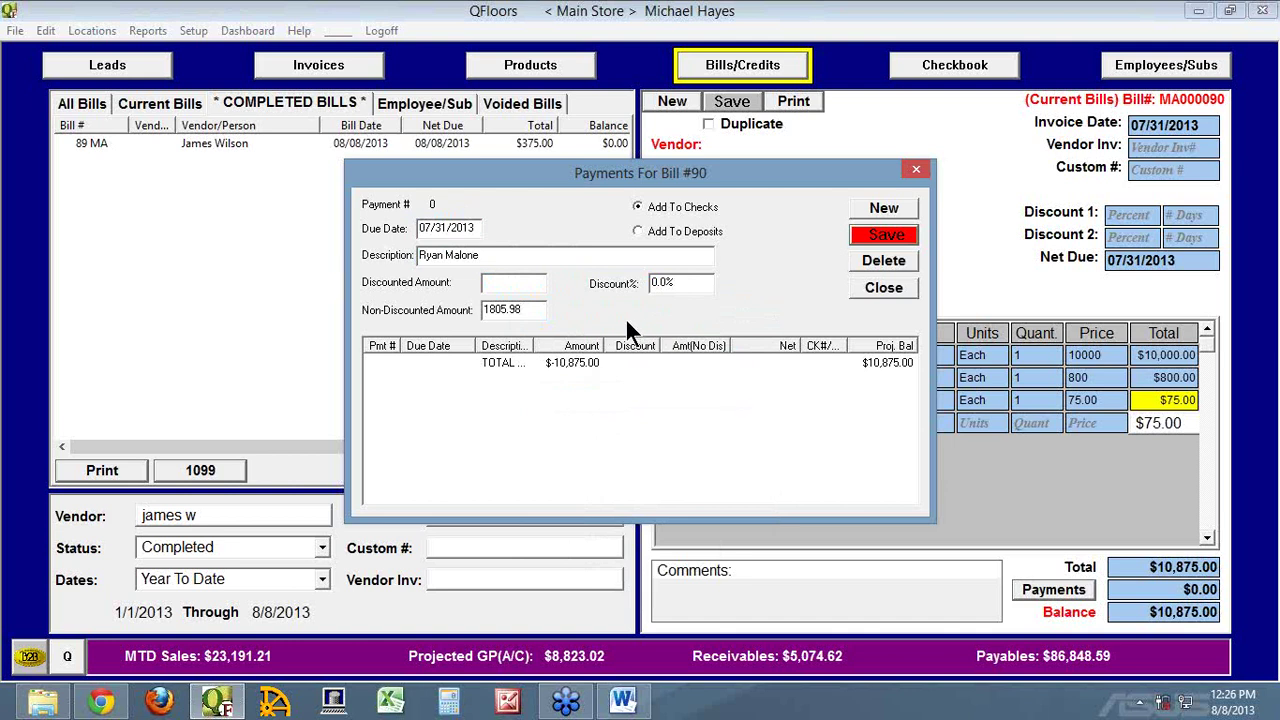
# Save the $1,805.98 payment and close bill #90's payments without adjusting
pyautogui.click(884, 235)
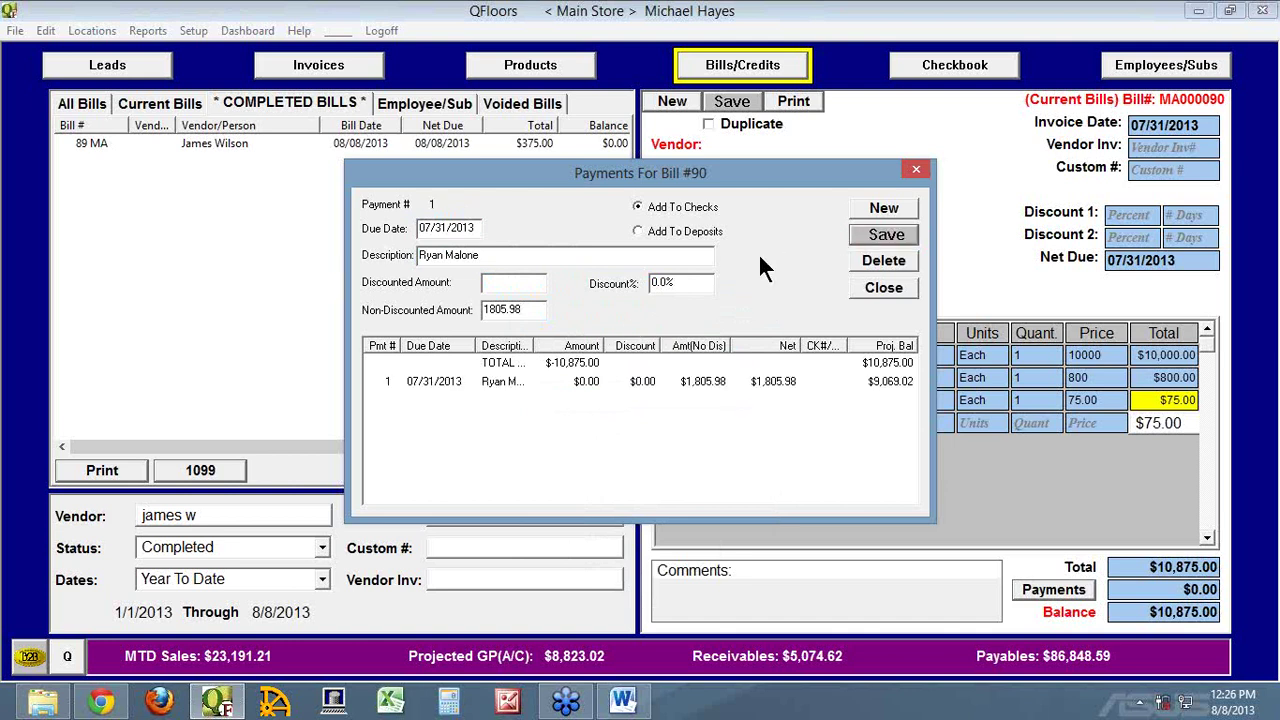
pyautogui.click(868, 207)
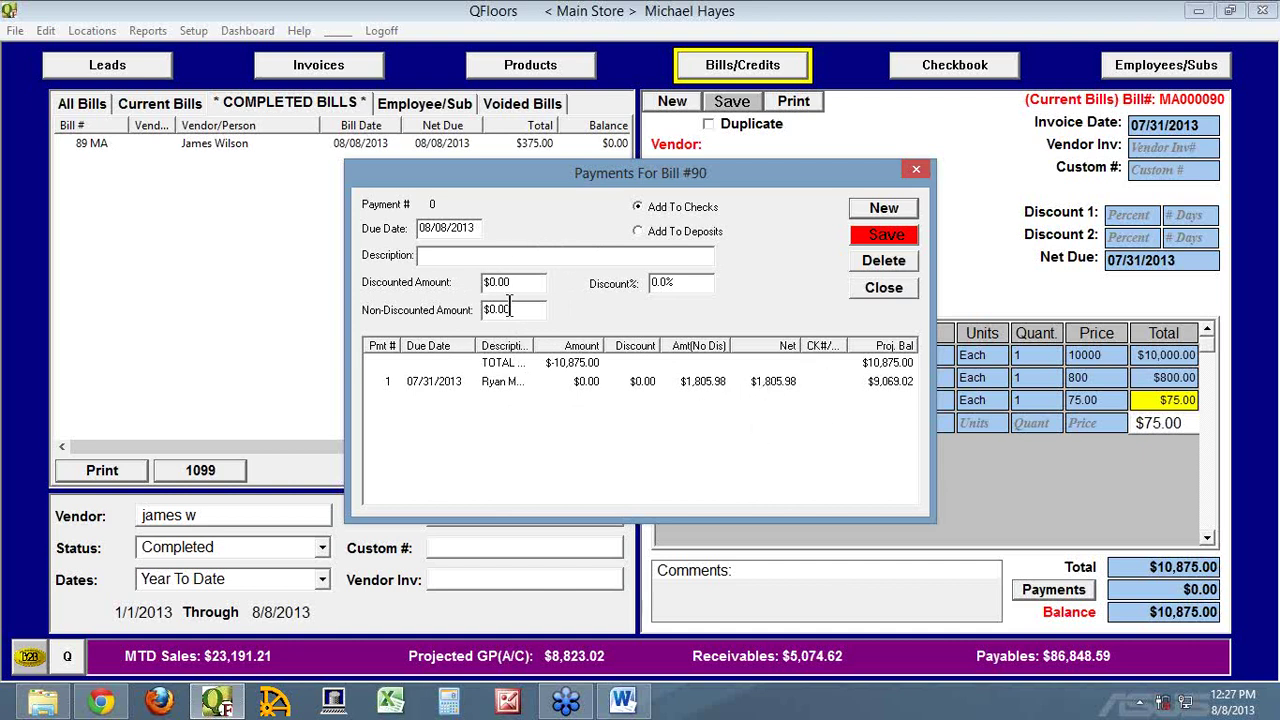
pyautogui.click(887, 235)
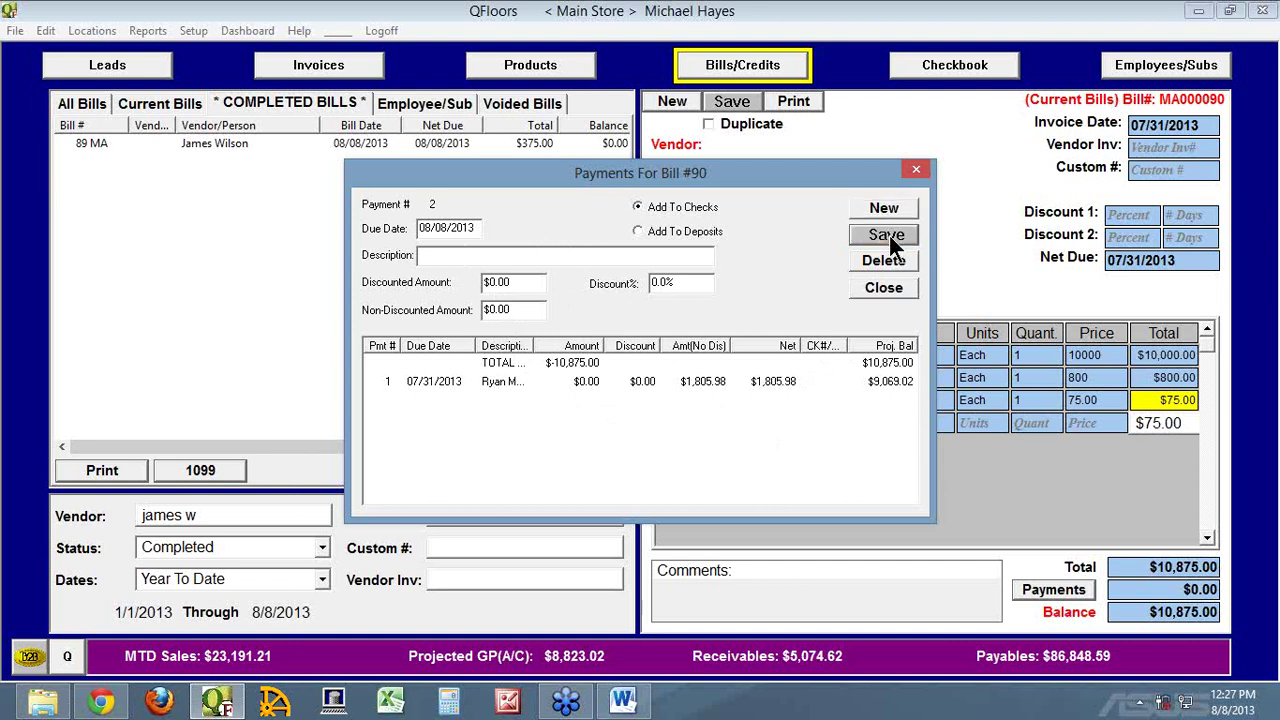
pyautogui.click(884, 287)
pyautogui.click(816, 399)
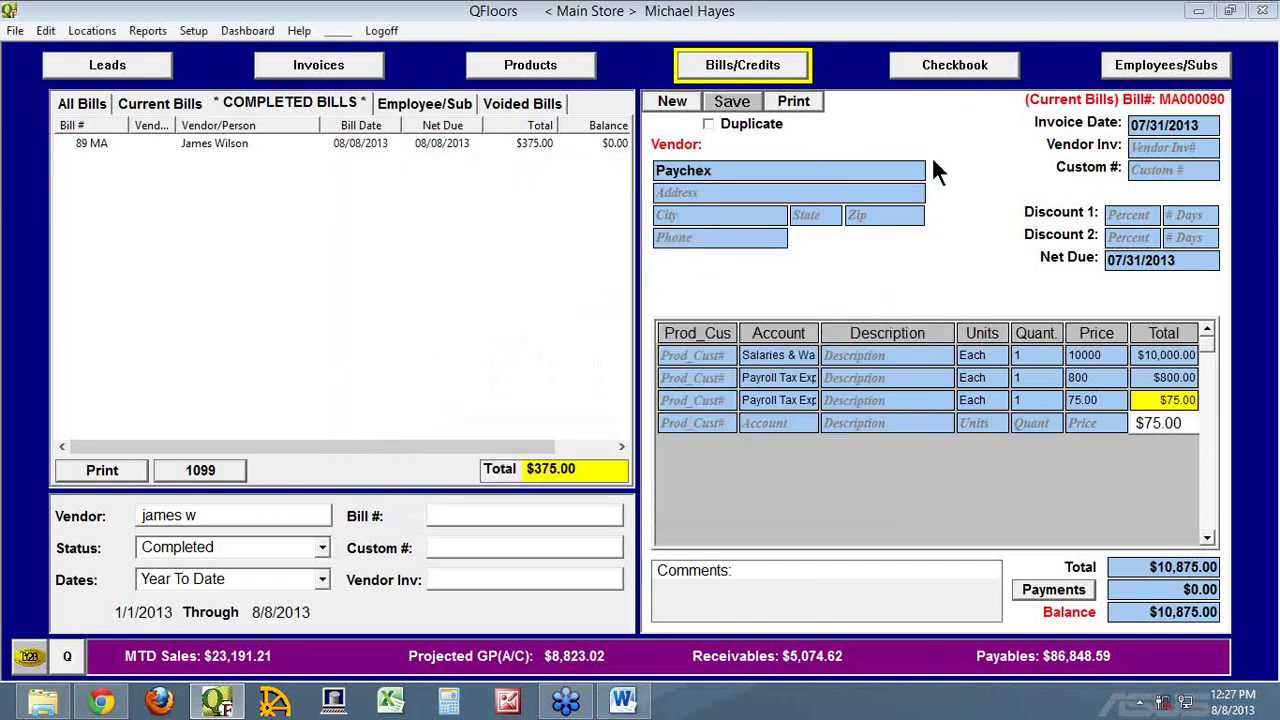
# Open the Bank of America checkbook register listing projected payments due
pyautogui.click(968, 66)
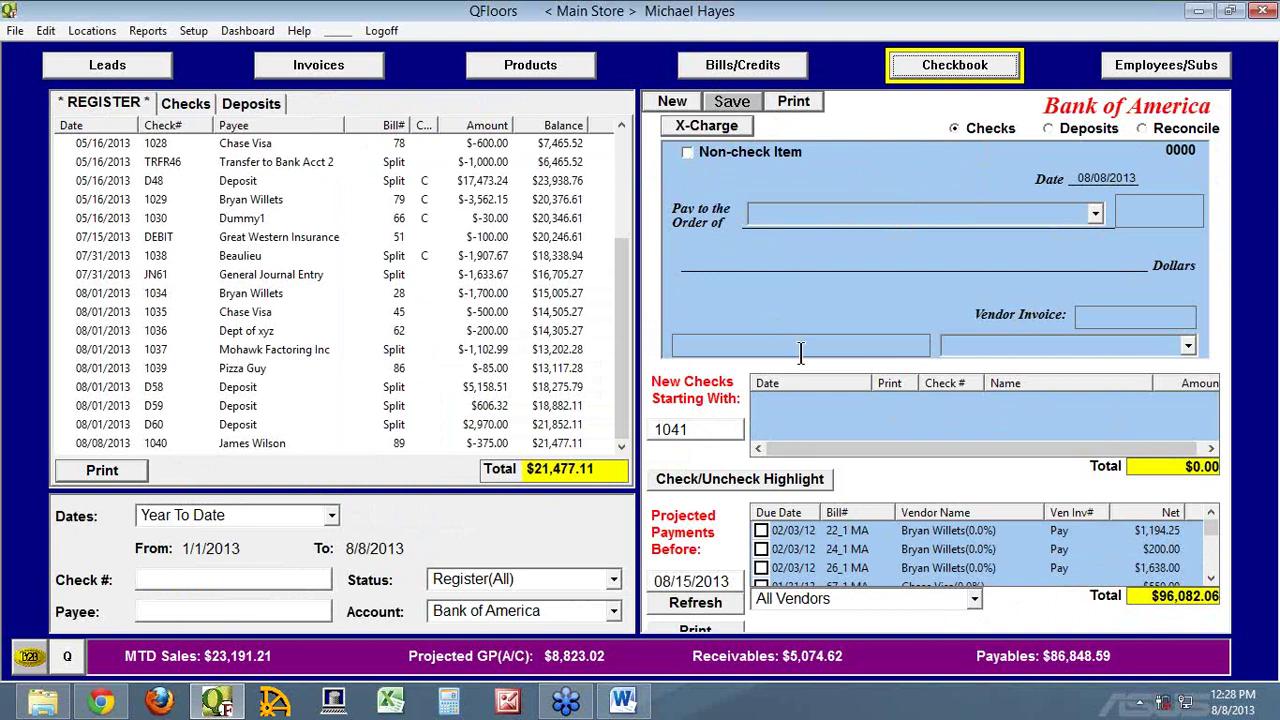
# Set employee #9's Use Payroll Laws for field to CA and save the record
pyautogui.click(1136, 74)
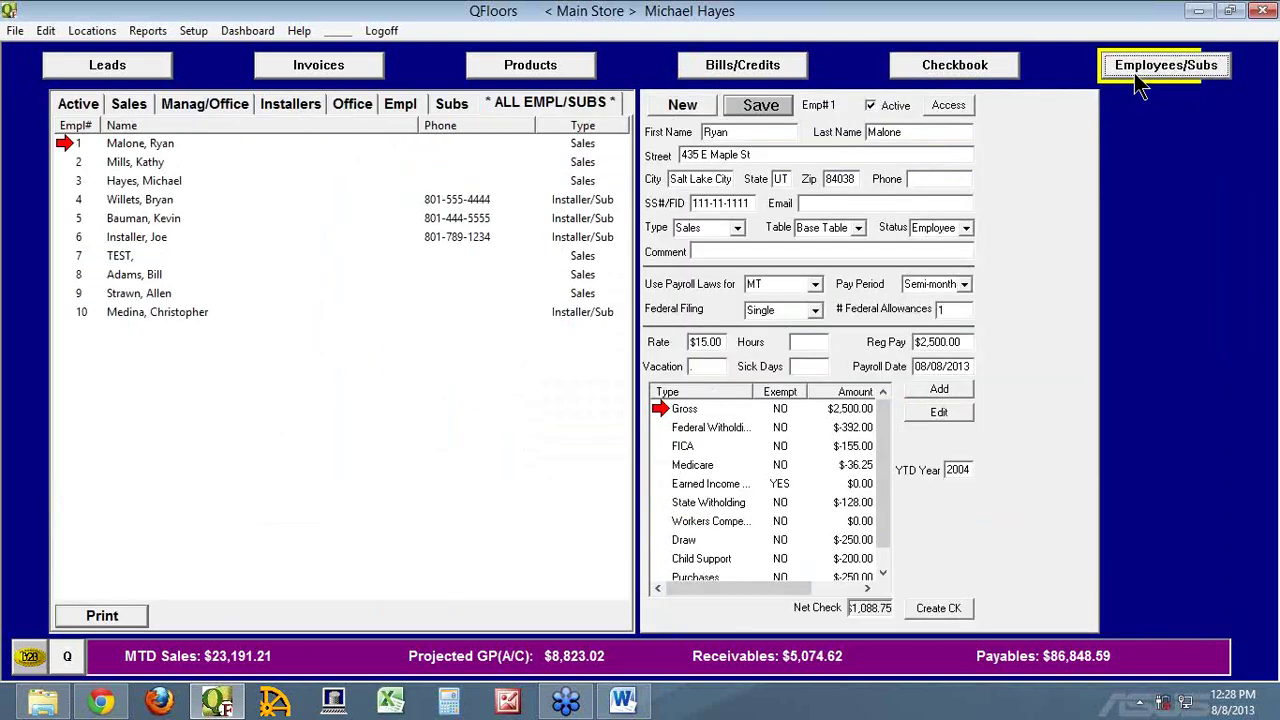
pyautogui.click(70, 294)
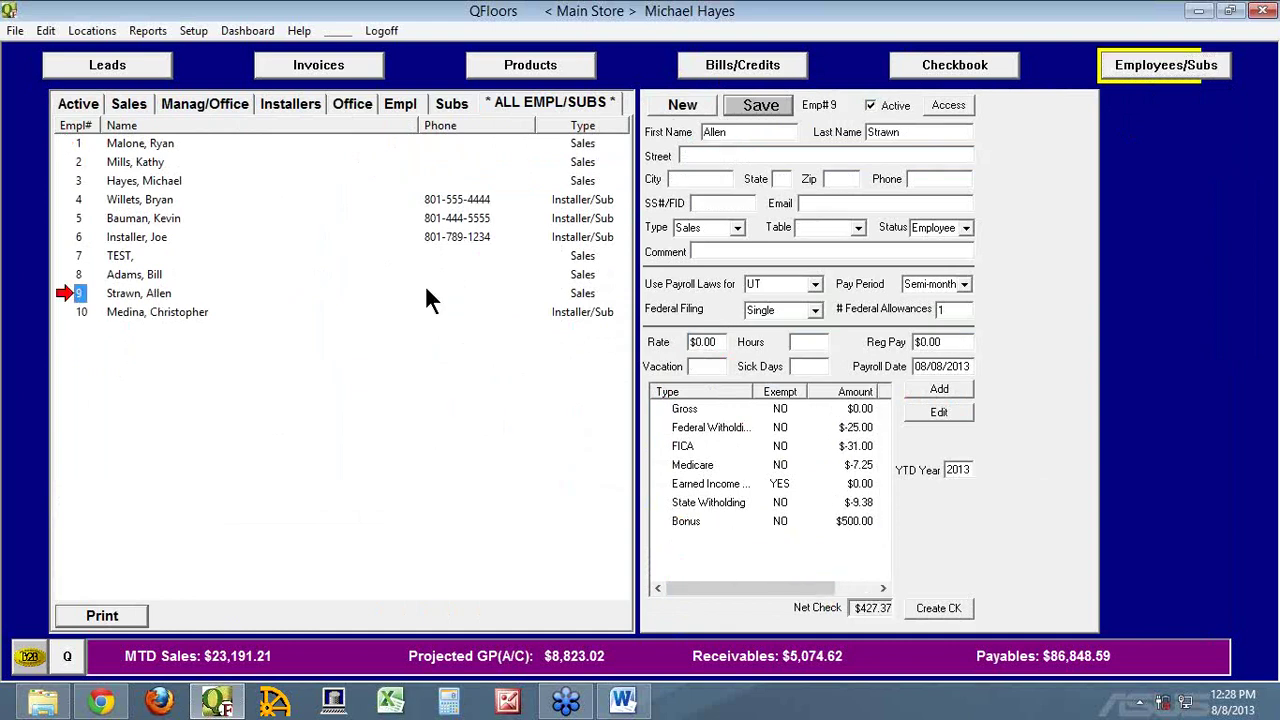
pyautogui.click(766, 284)
pyautogui.write('ca')
pyautogui.press('Tab')
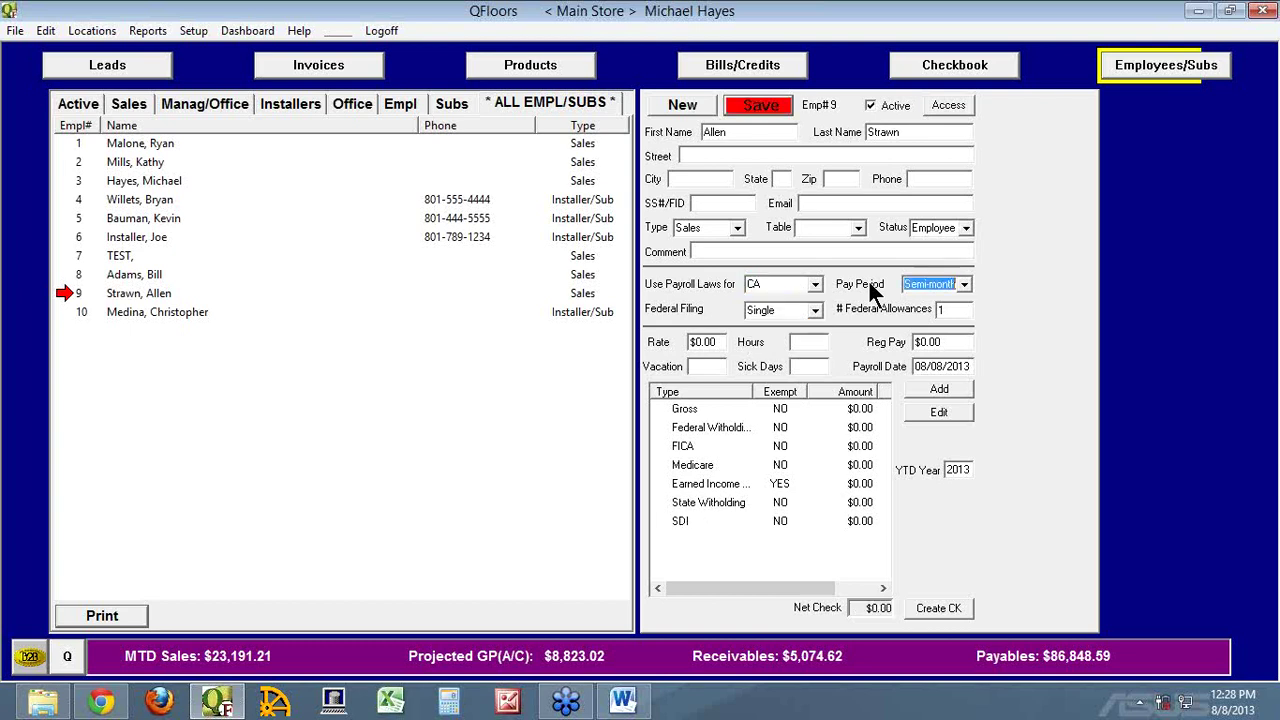
pyautogui.click(768, 106)
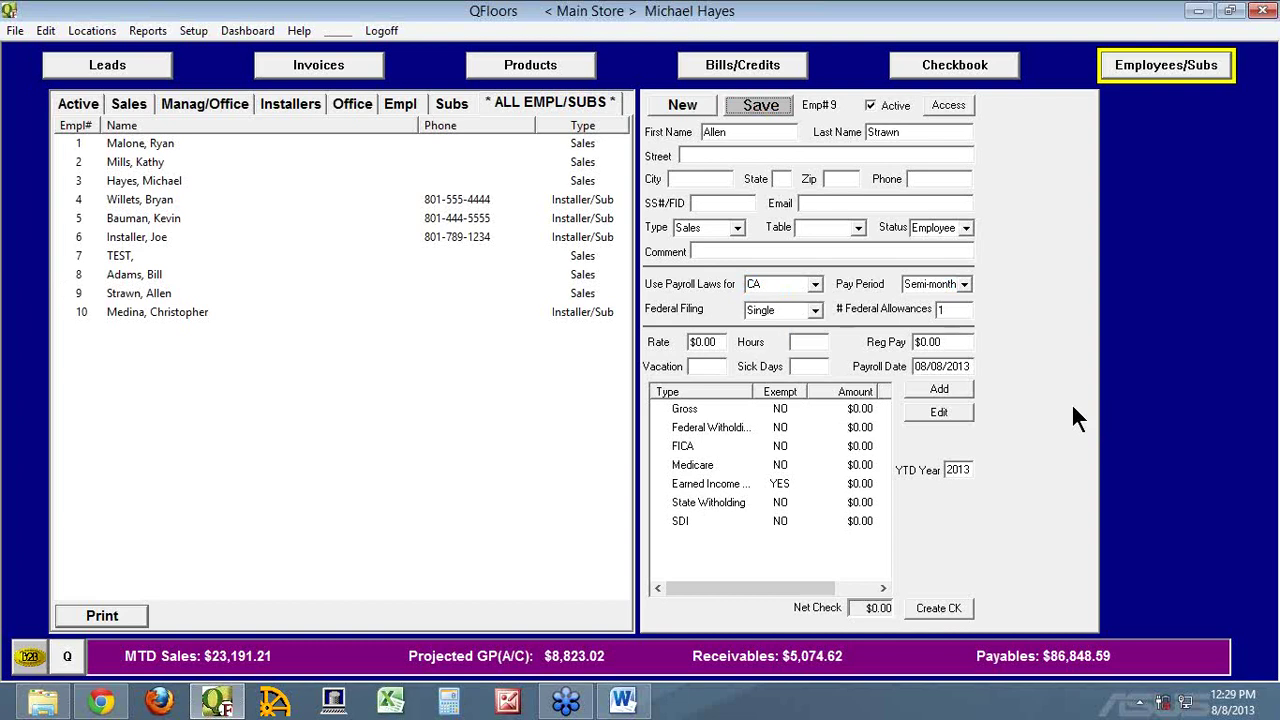
# Open the Employee/Sub Pay Totals report from the Reports menu
pyautogui.click(147, 31)
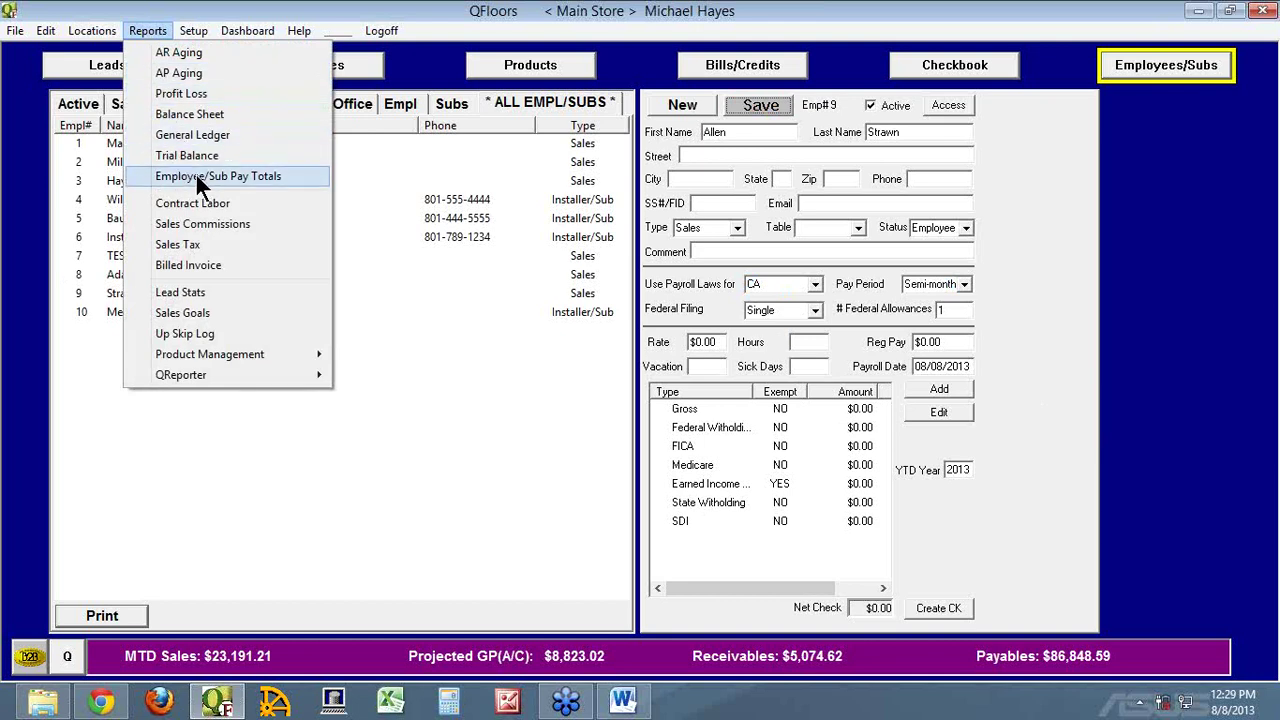
pyautogui.click(198, 176)
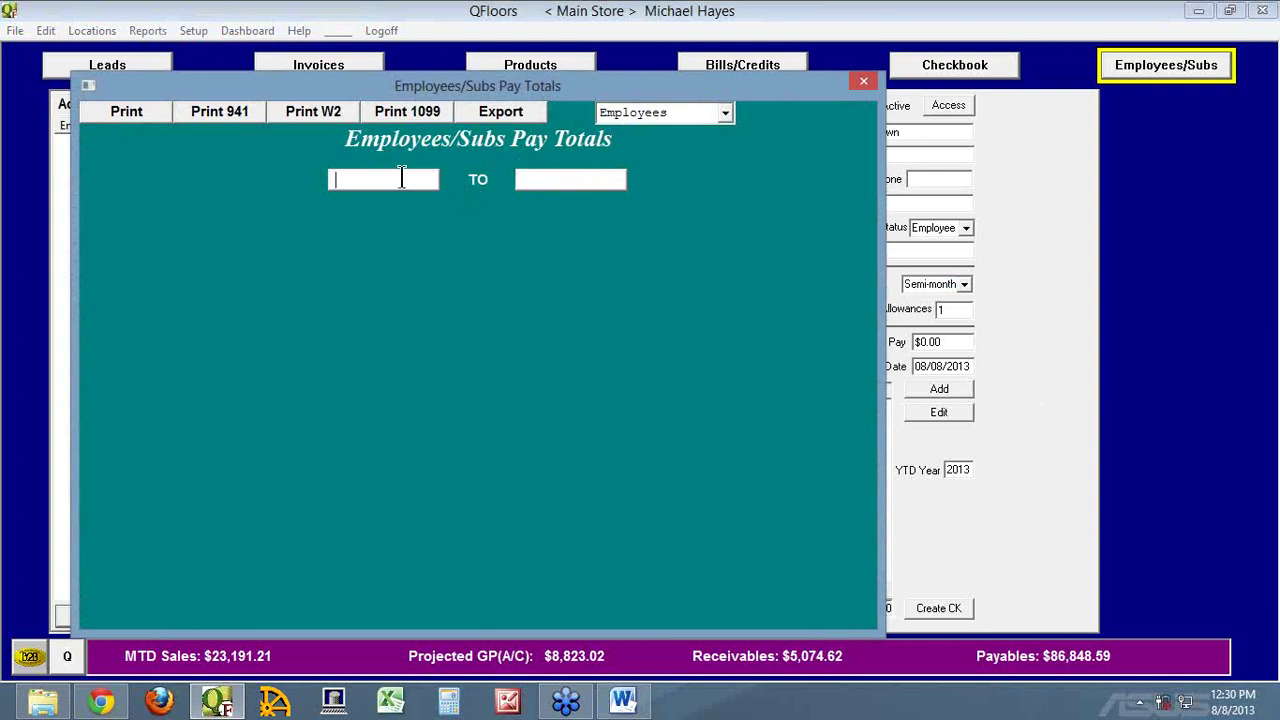
# Run the report from 01/01/2006 to 12/31/2013, dismissing the Check Year warnings
pyautogui.write('01/01/2006')
pyautogui.press('Tab')
pyautogui.press('Return')
pyautogui.write('12/31/2013')
pyautogui.press('Tab')
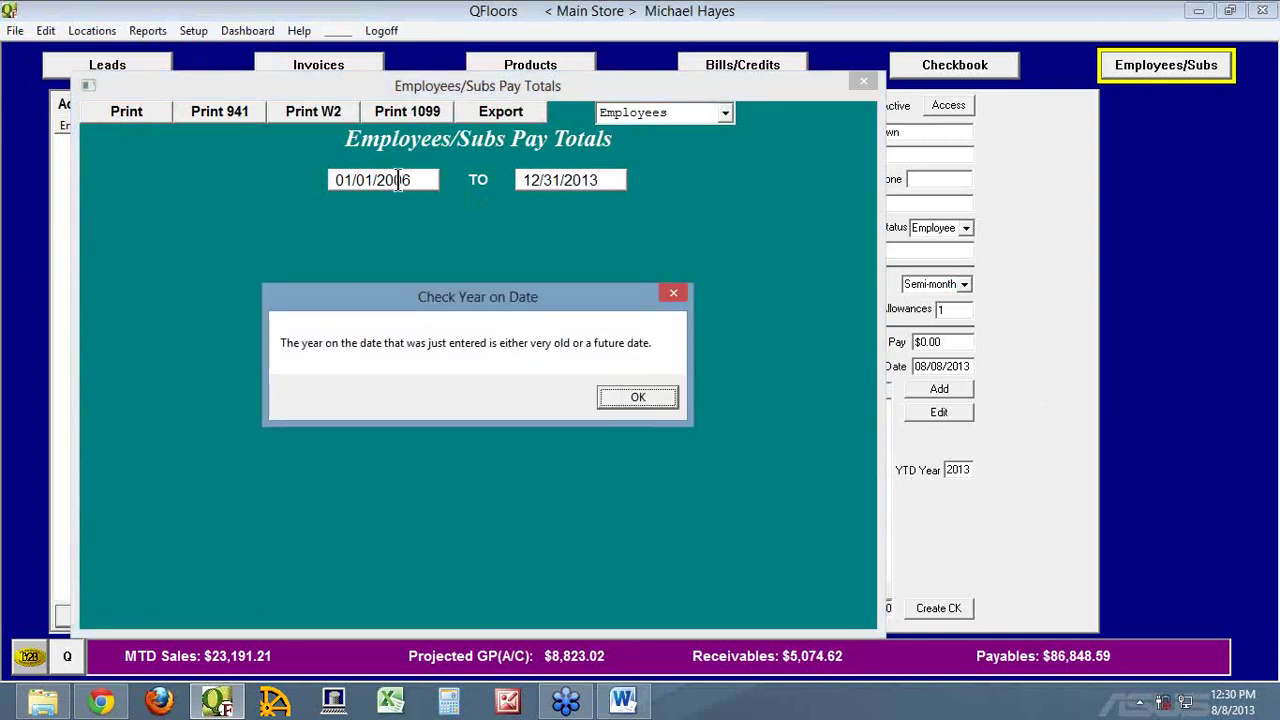
pyautogui.press('Return')
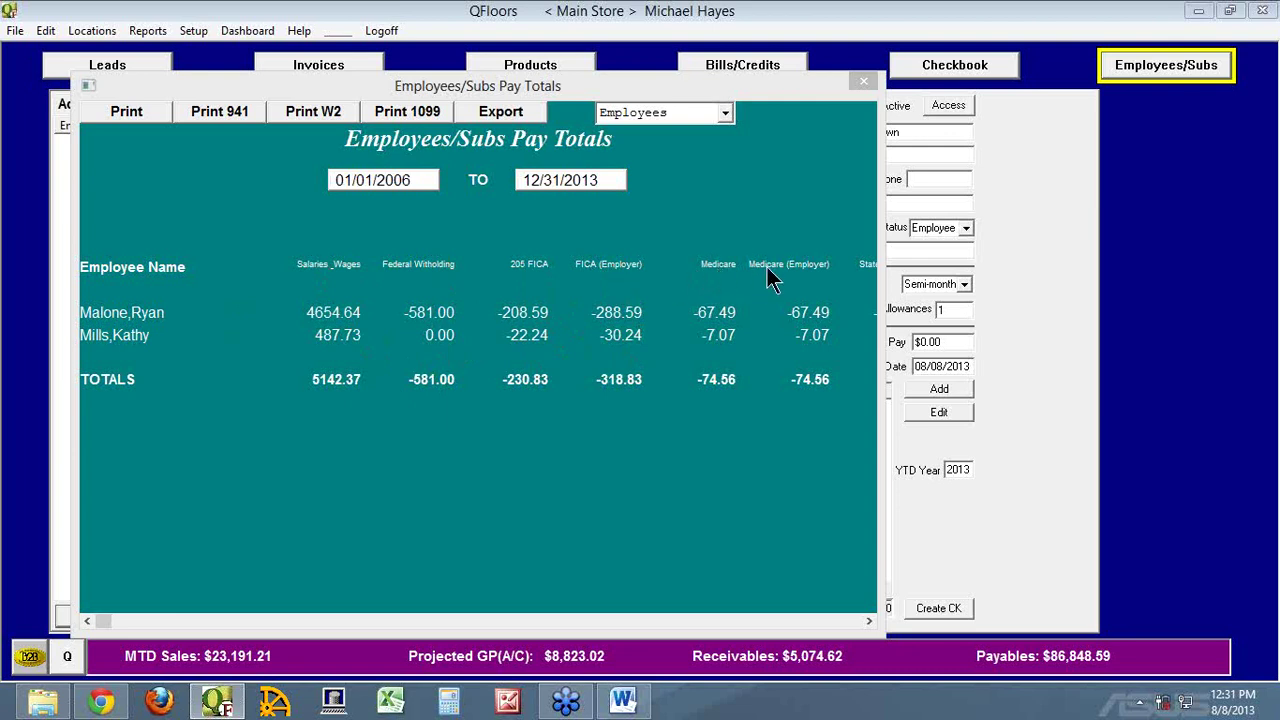
# Widen the Pay Totals report to show all its columns, then minimize it
pyautogui.click(870, 621)
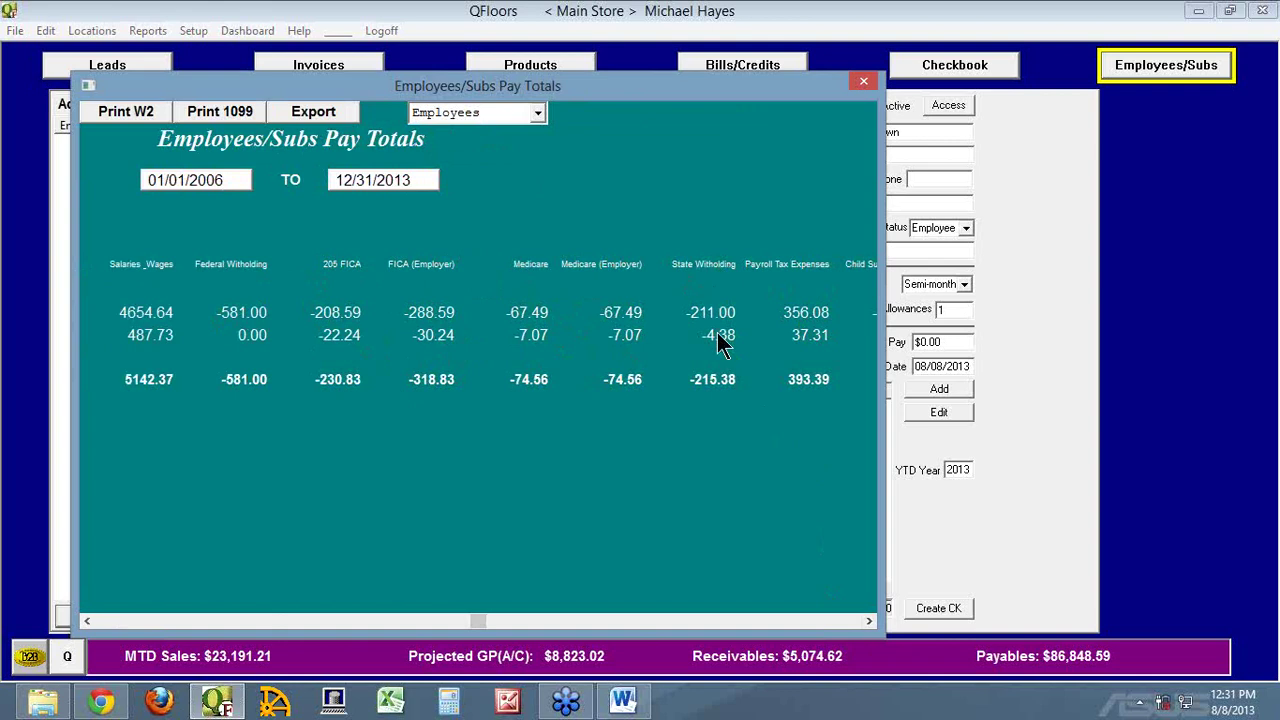
pyautogui.click(869, 621)
pyautogui.click(869, 621)
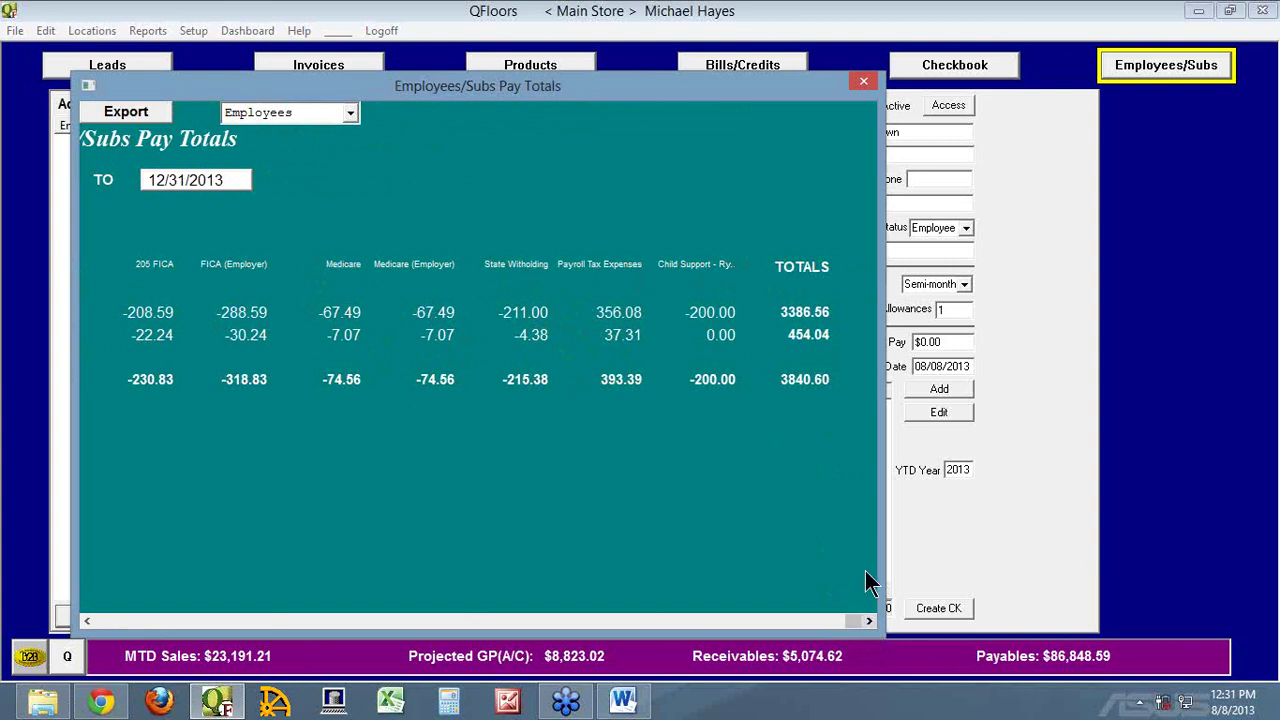
pyautogui.moveTo(883, 550); pyautogui.dragTo(1174, 529)
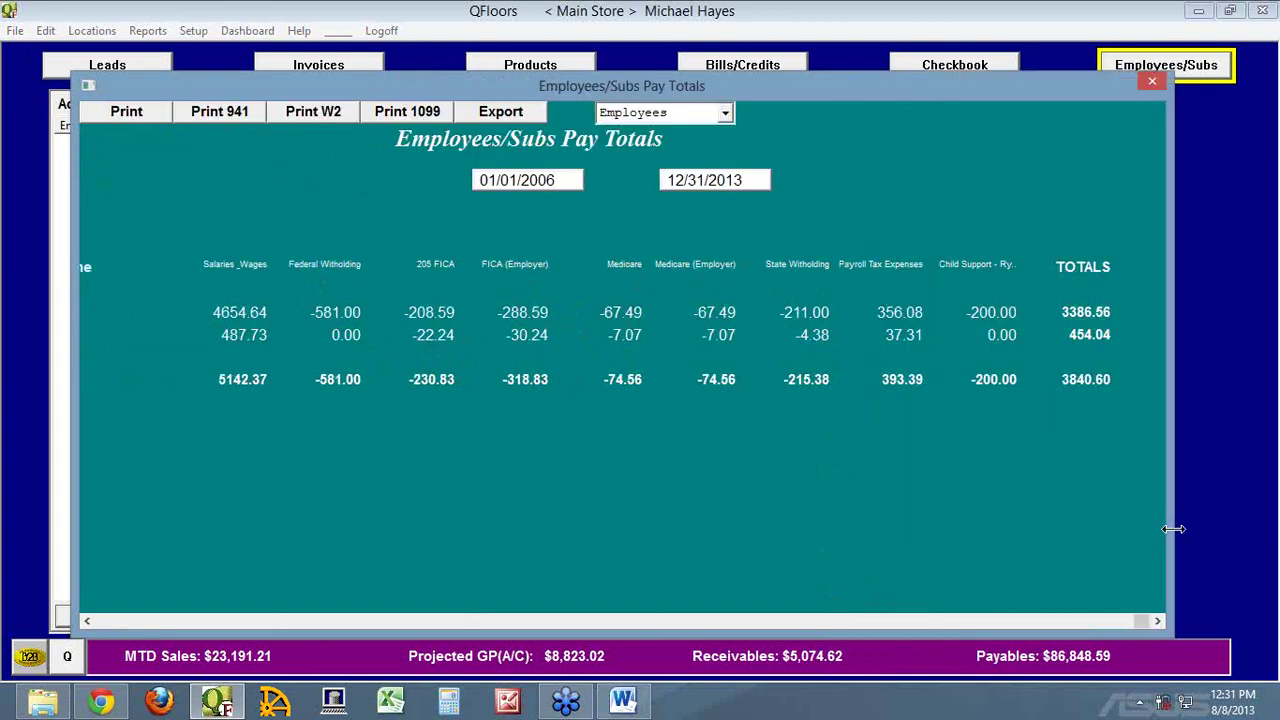
pyautogui.click(128, 622)
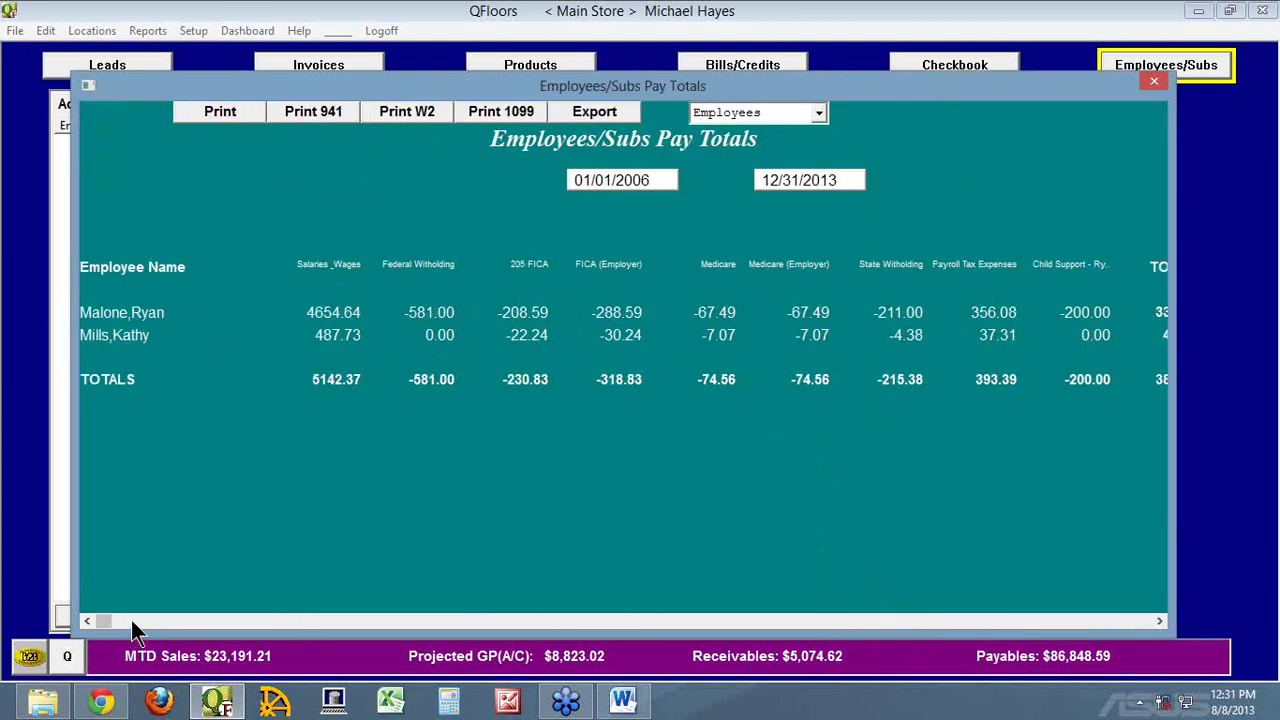
pyautogui.click(1077, 88)
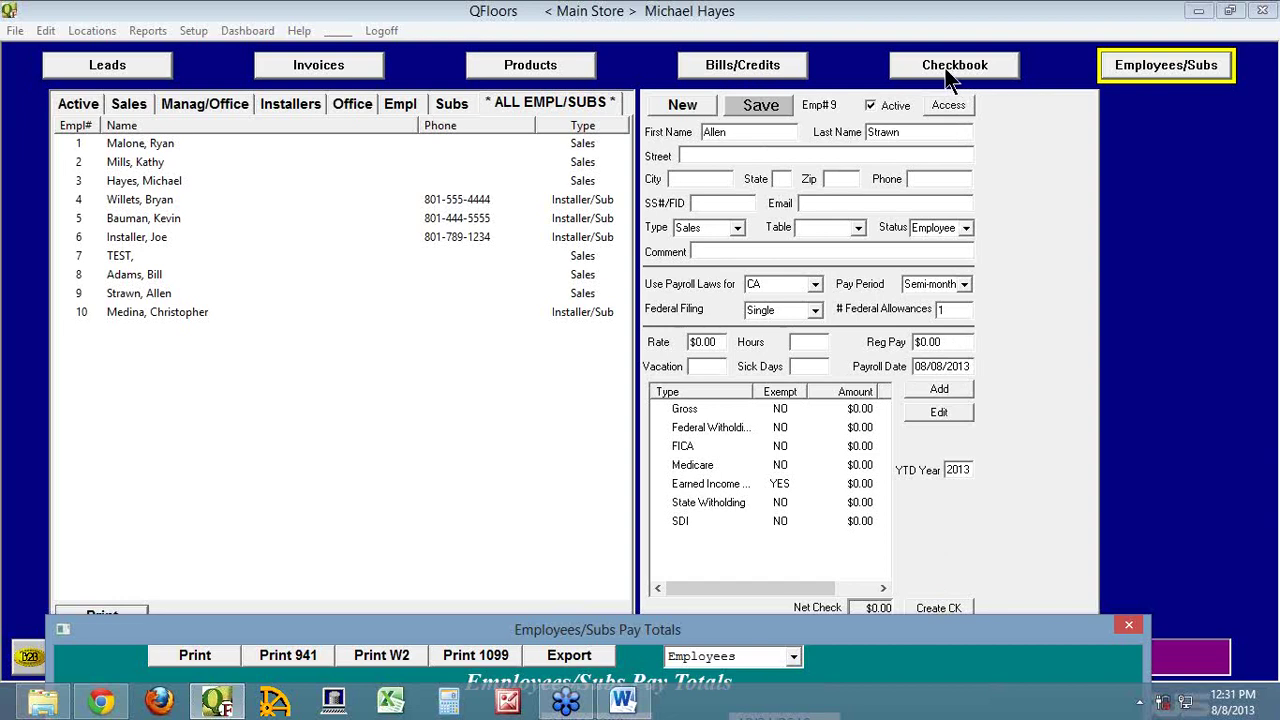
pyautogui.moveTo(955, 629); pyautogui.dragTo(1014, 186)
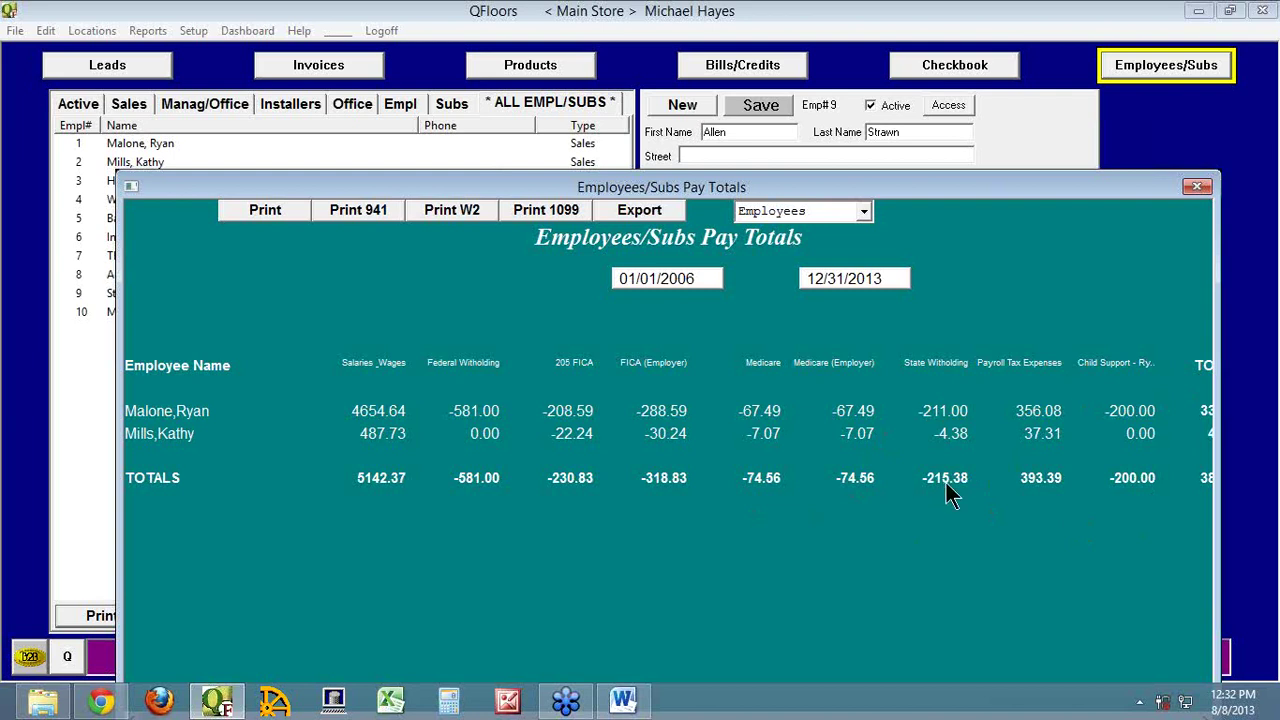
pyautogui.moveTo(1039, 194); pyautogui.dragTo(1051, 602)
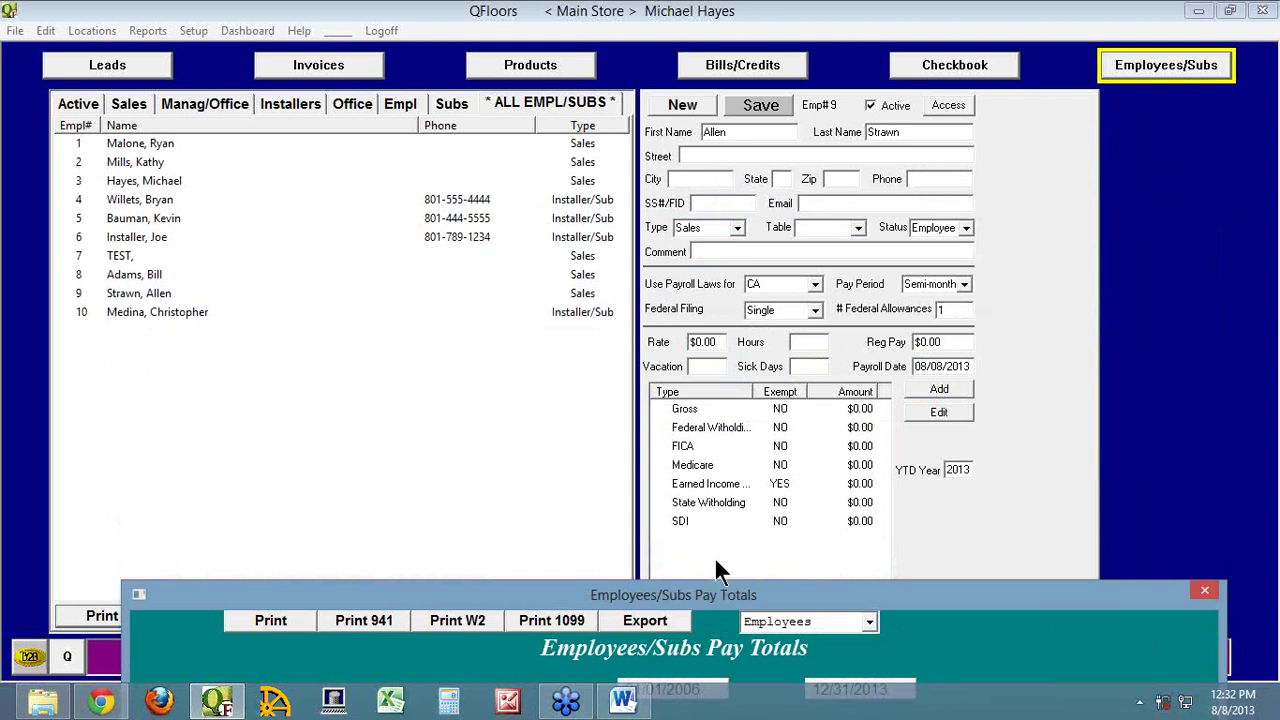
pyautogui.moveTo(774, 595); pyautogui.dragTo(755, 100)
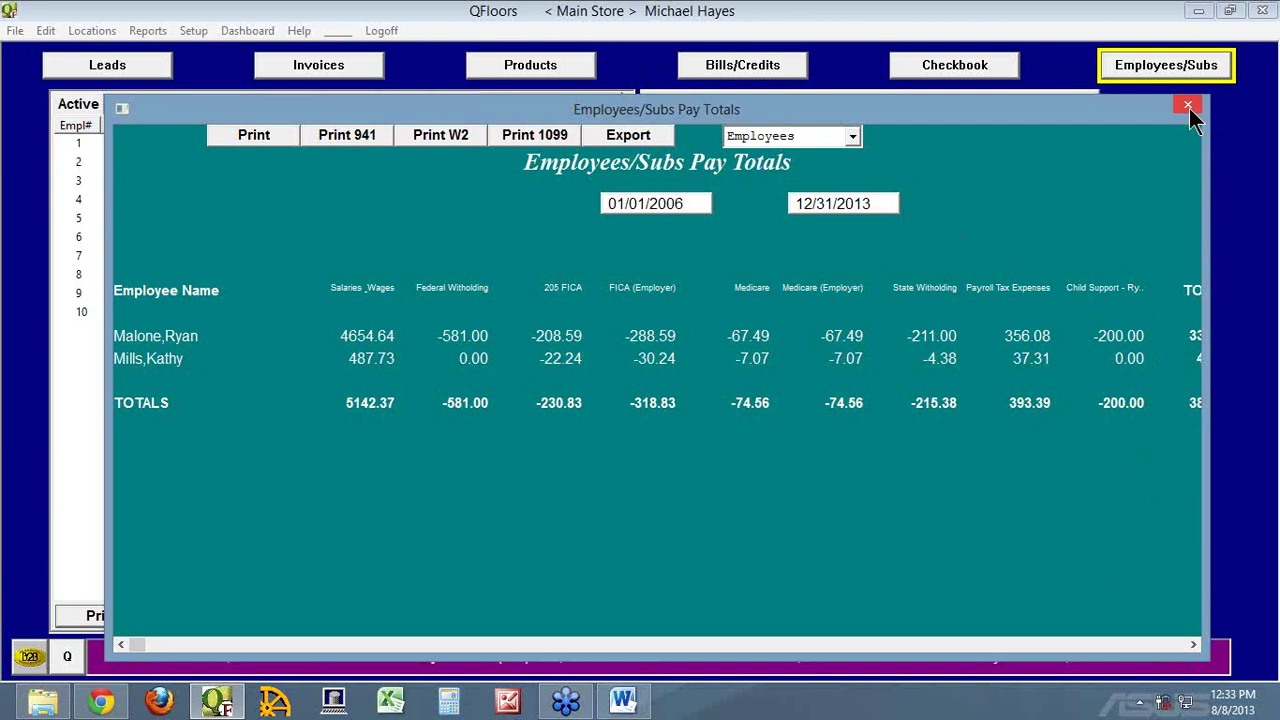
# Switch to the User Access Settings.doc window in Microsoft Word
pyautogui.click(623, 703)
# Review the Contract Labor, Sales Commissions and Sales Tax bullets, then minimize Word back to QFloors
pyautogui.scroll(15, 540, 365)
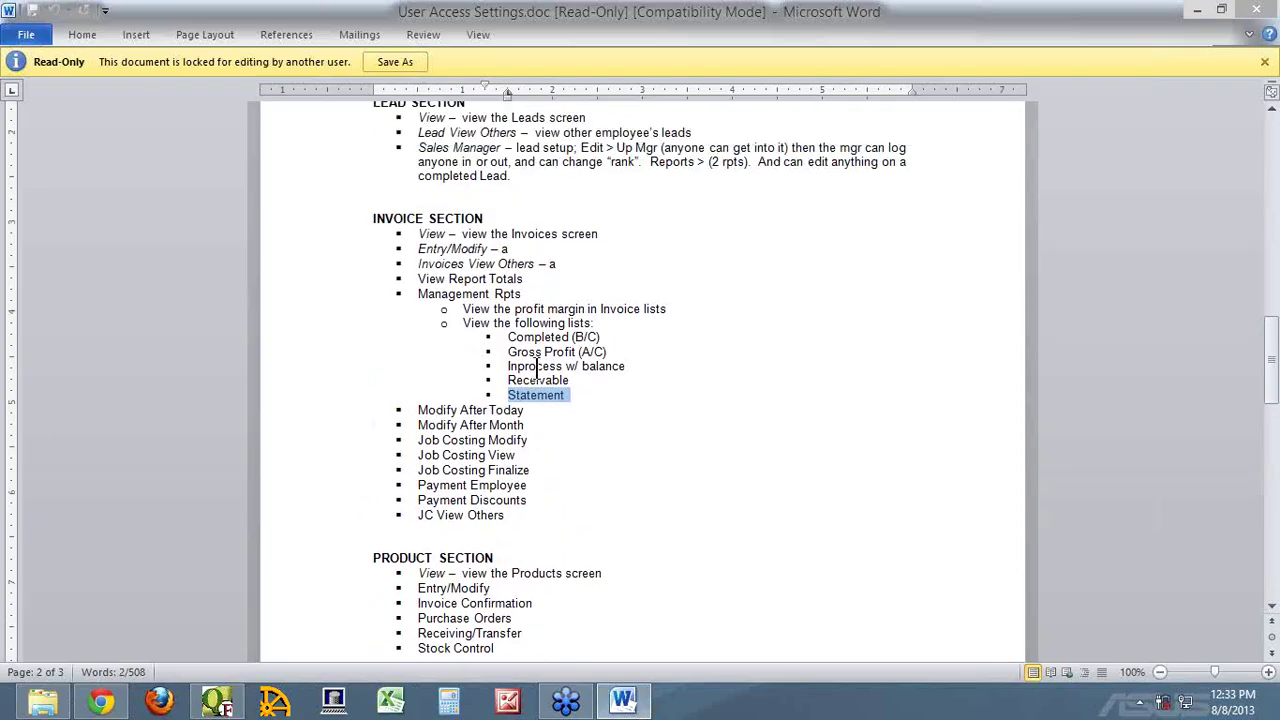
pyautogui.scroll(9, 533, 361)
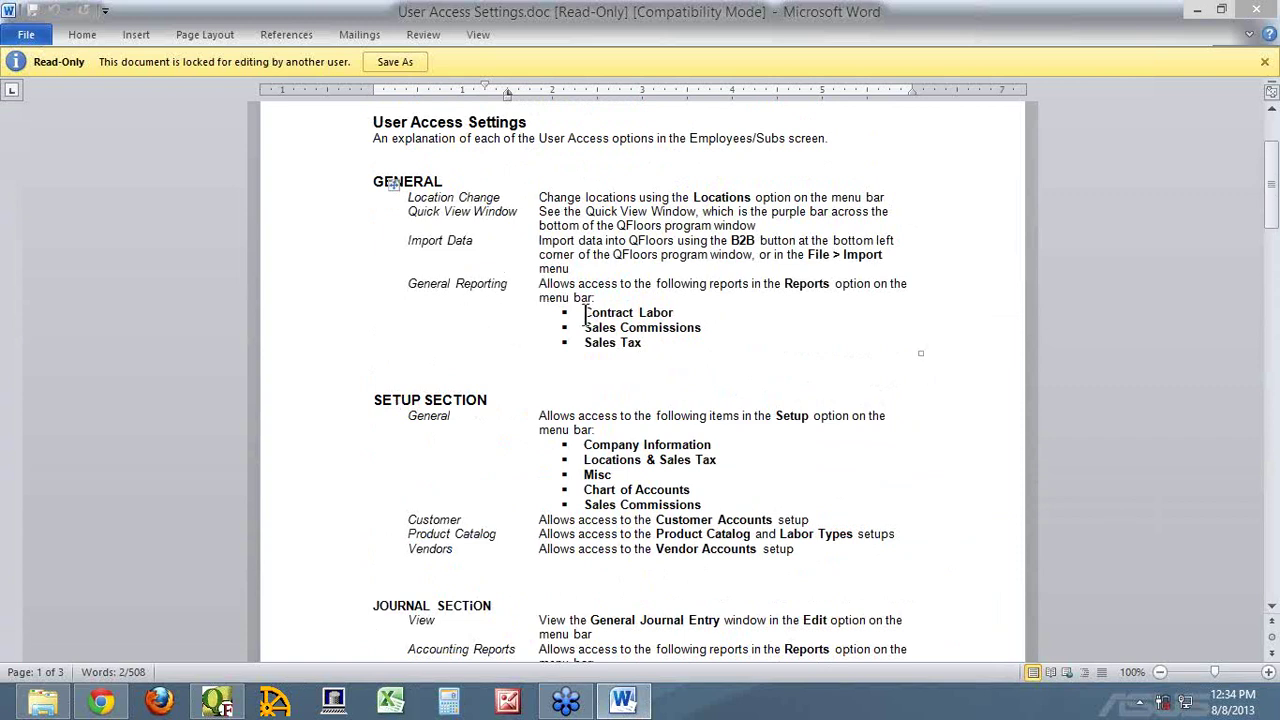
pyautogui.moveTo(585, 312); pyautogui.dragTo(698, 349)
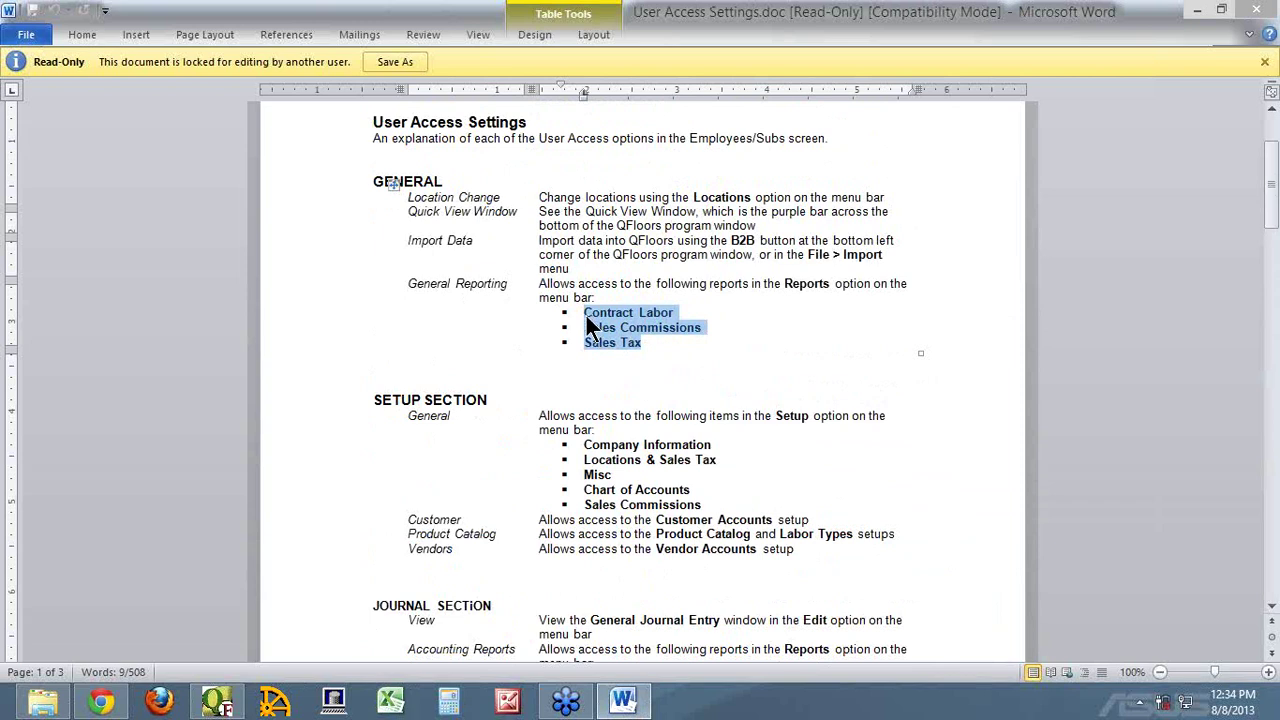
pyautogui.click(683, 314)
pyautogui.moveTo(682, 313); pyautogui.dragTo(578, 310)
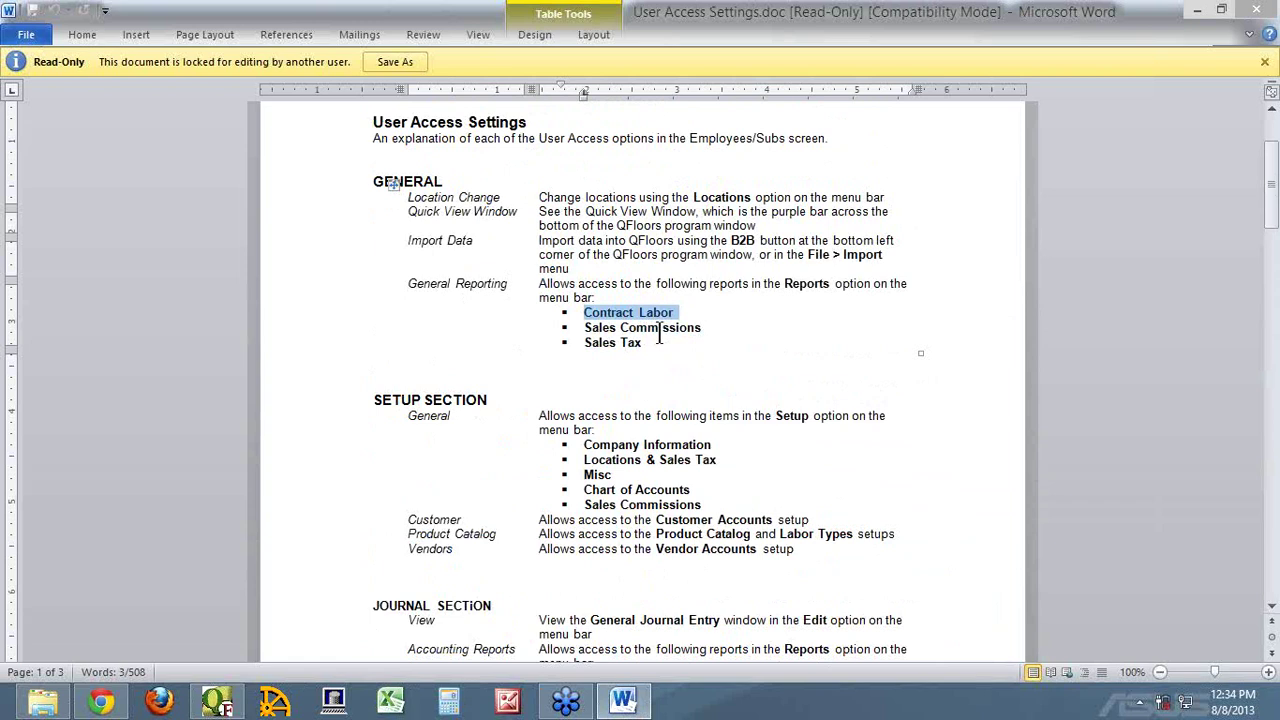
pyautogui.moveTo(704, 328); pyautogui.dragTo(580, 328)
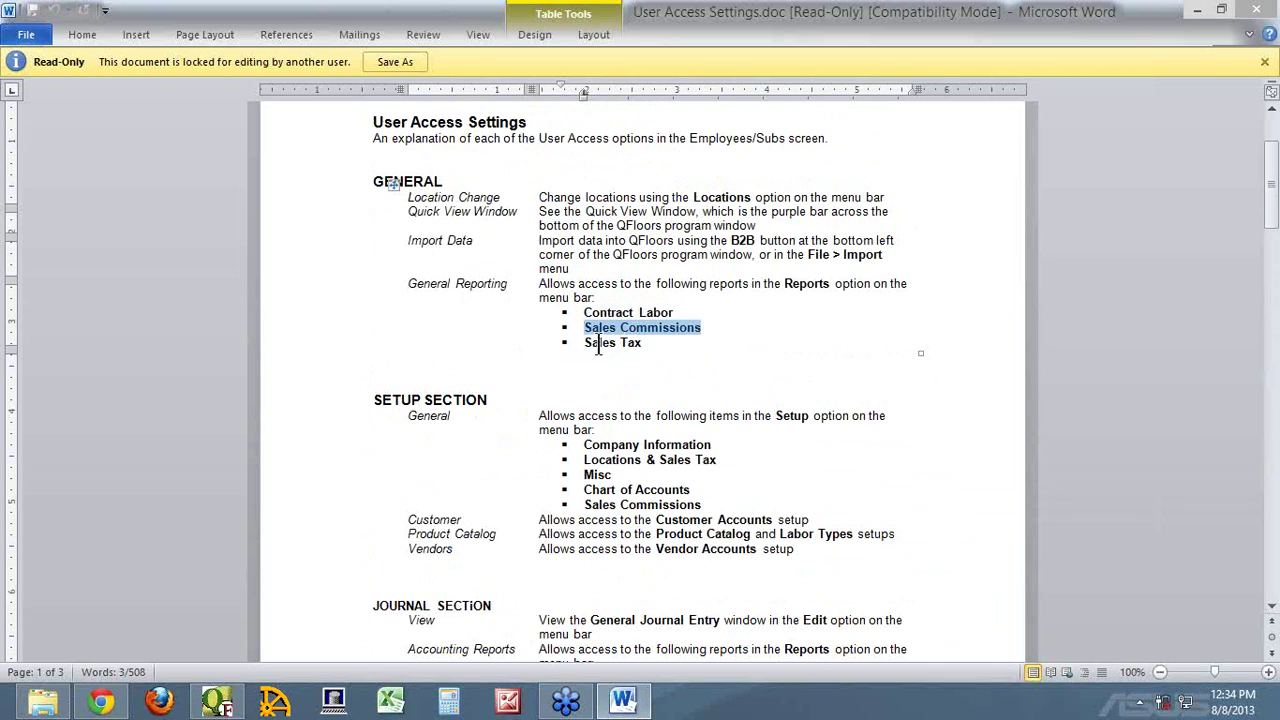
pyautogui.tripleClick(629, 344)
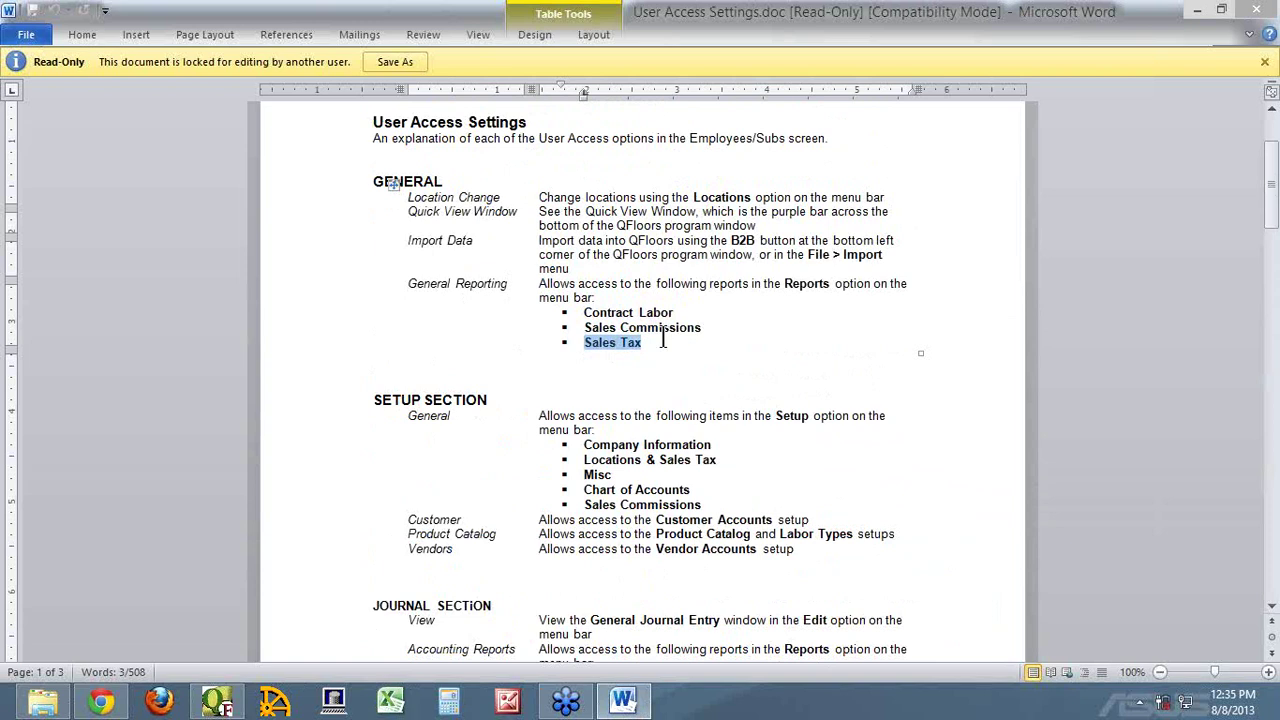
pyautogui.click(638, 706)
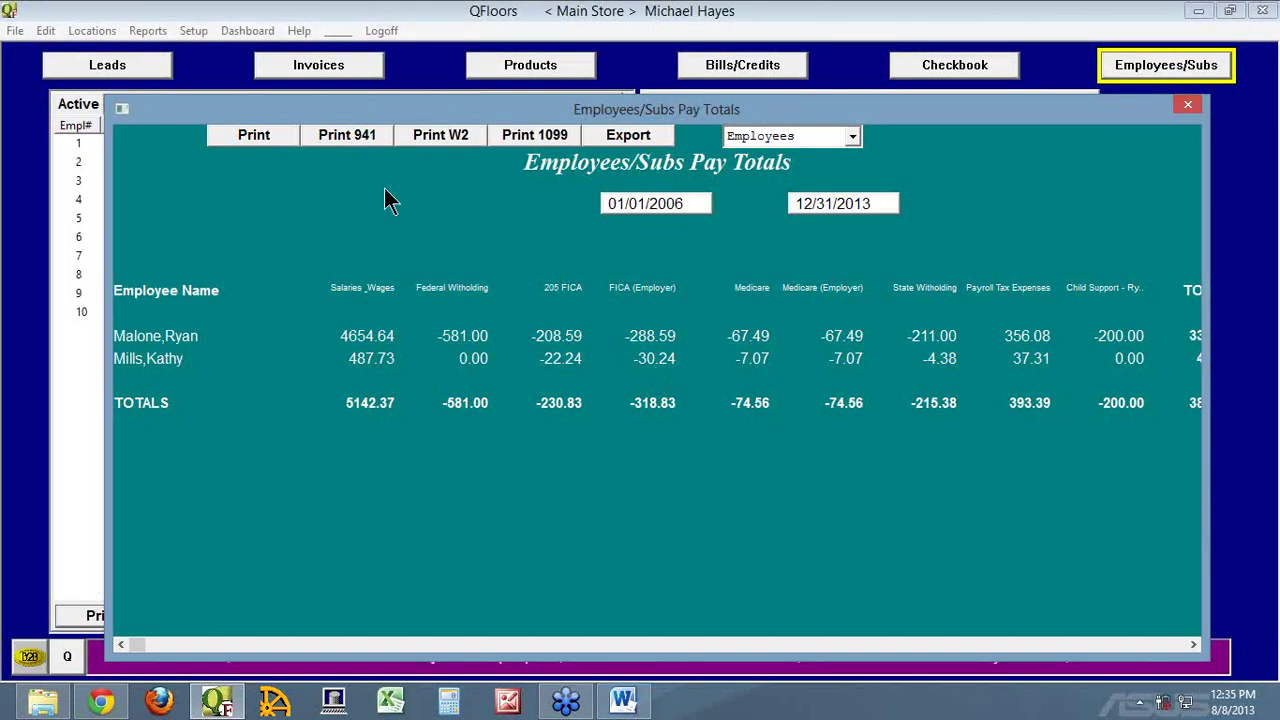
# Print the 941 for both selected employees to CutePDF Writer
pyautogui.click(345, 137)
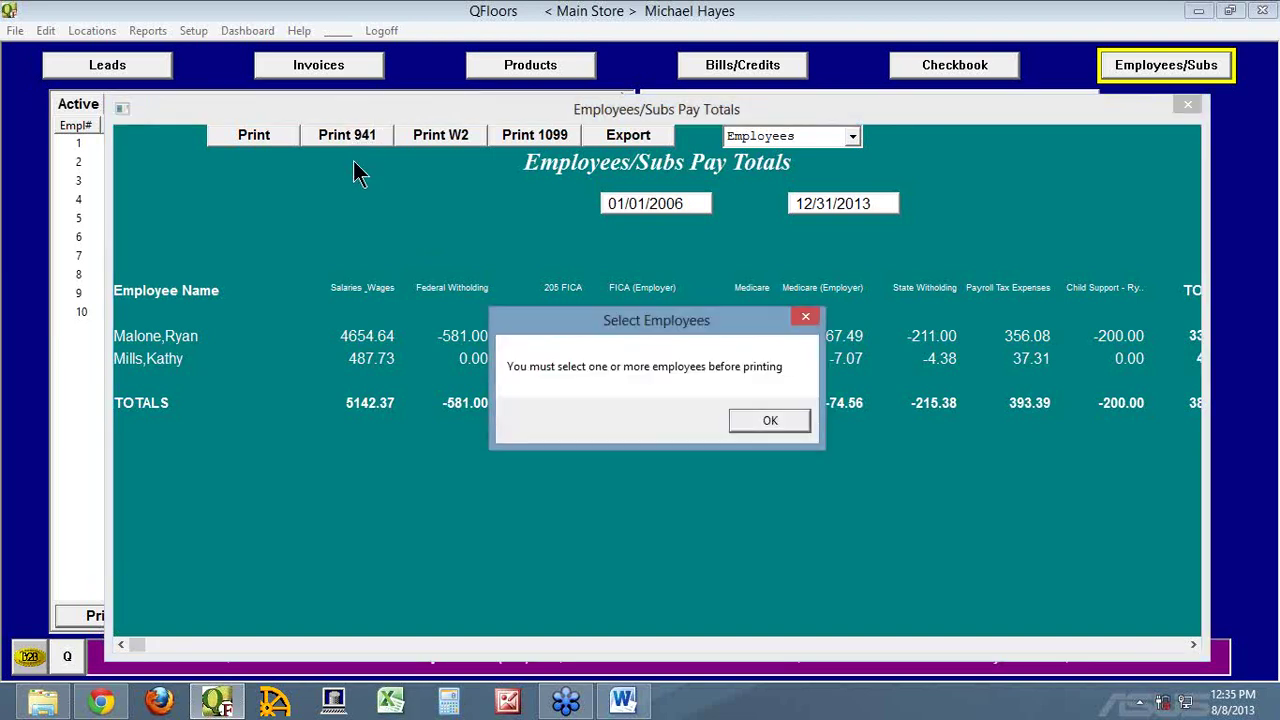
pyautogui.click(755, 420)
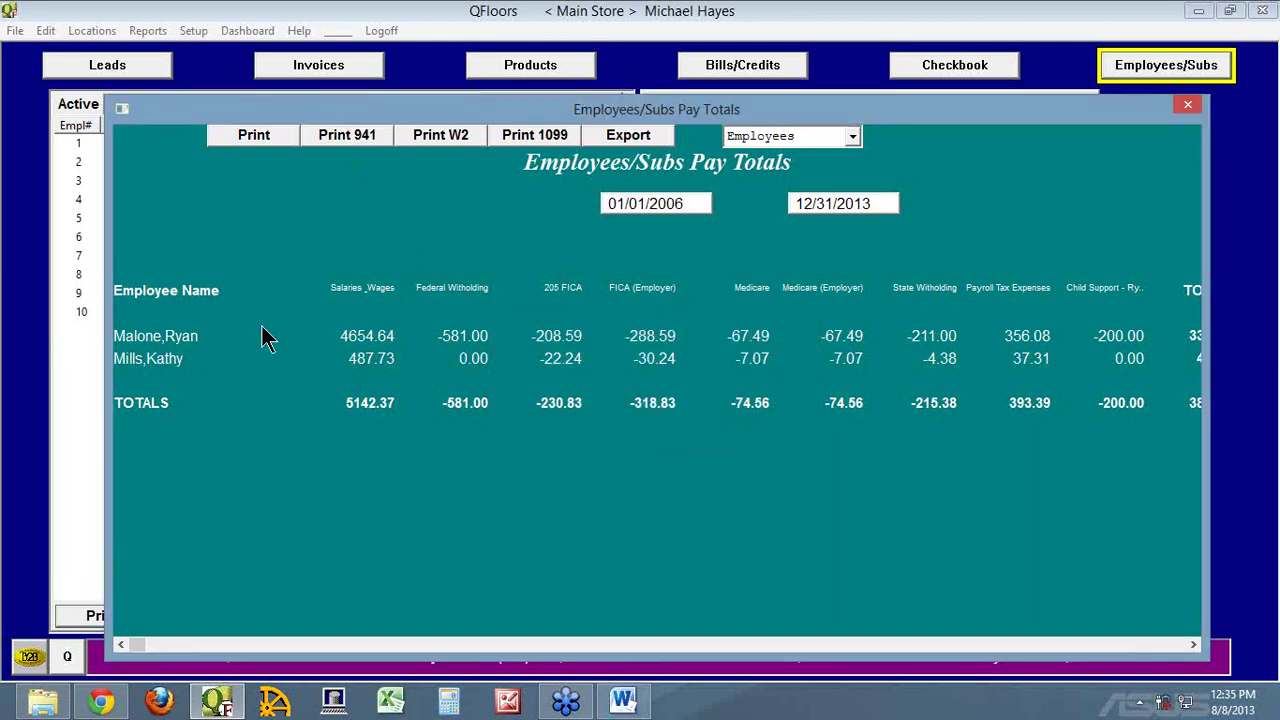
pyautogui.click(136, 336)
pyautogui.click(143, 359)
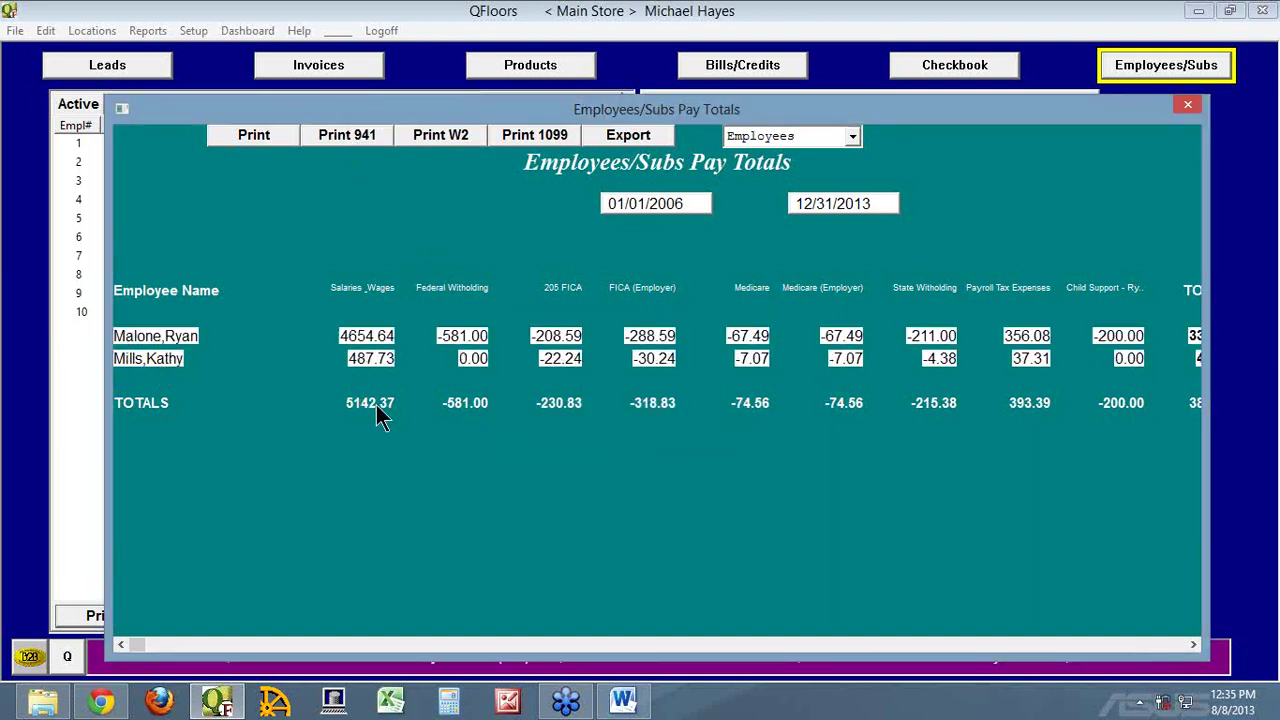
pyautogui.click(330, 140)
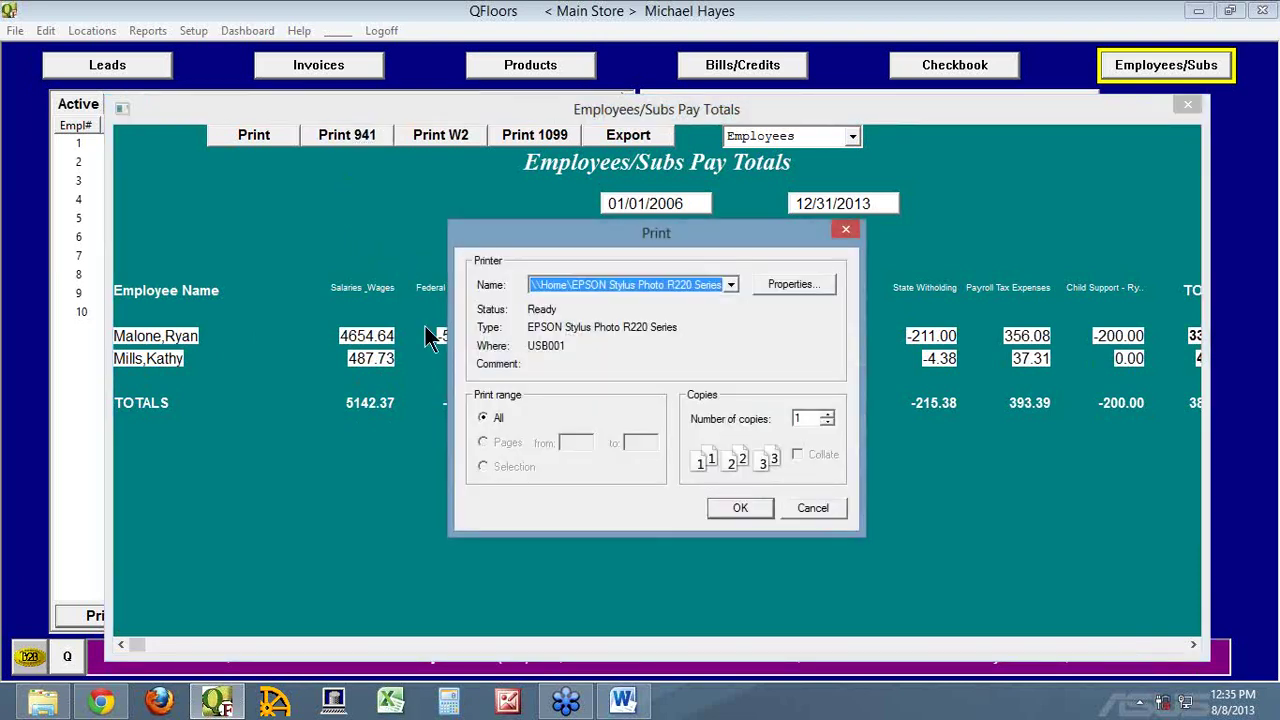
pyautogui.click(730, 285)
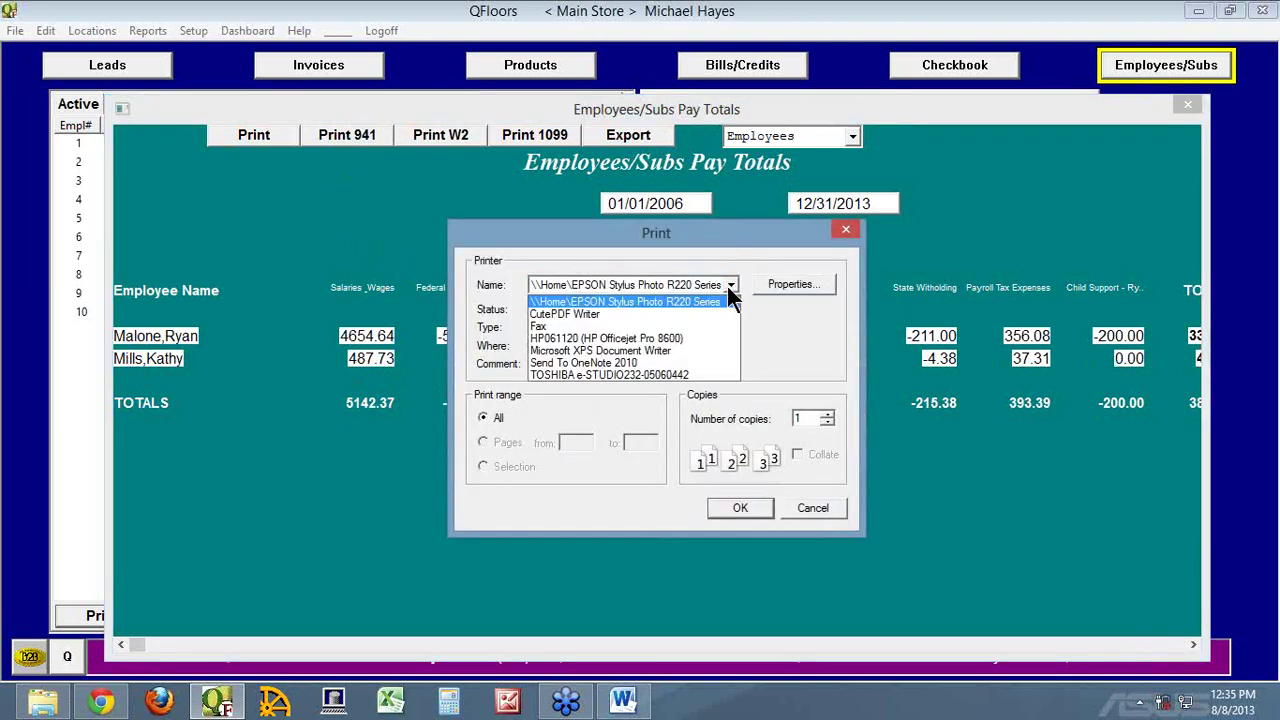
pyautogui.click(588, 316)
pyautogui.click(738, 507)
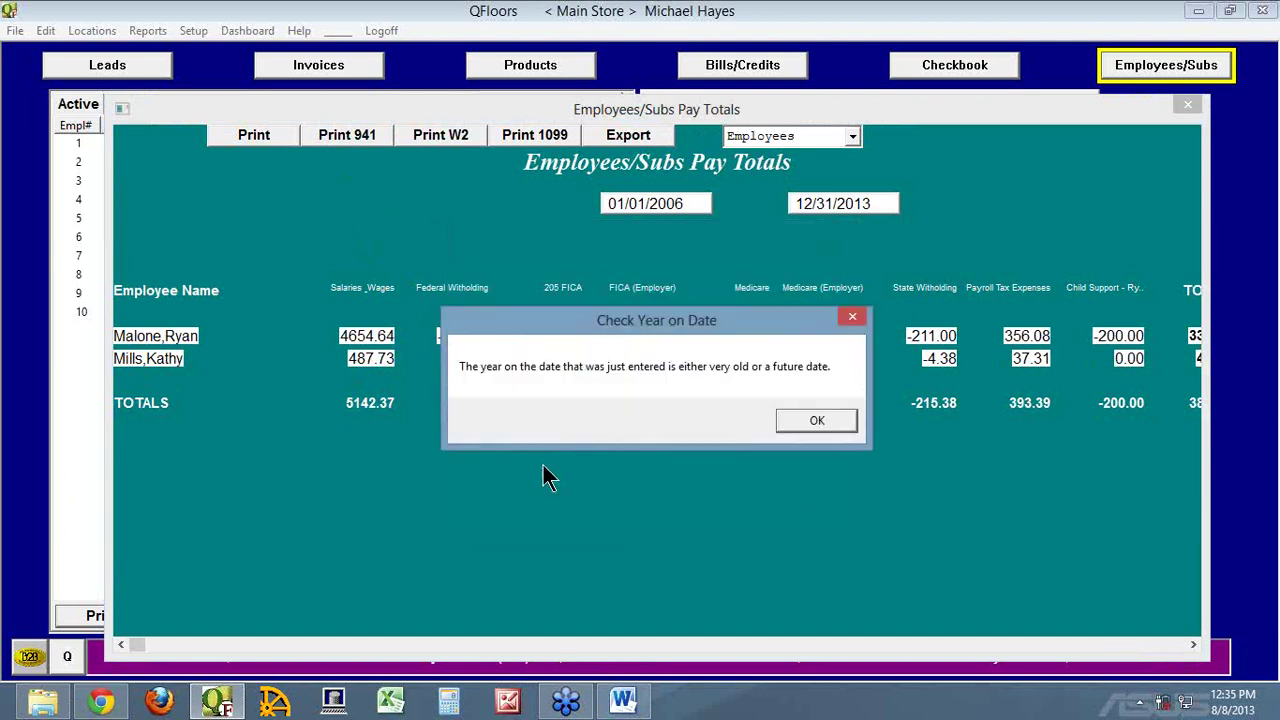
# Dismiss the date year, FICA mismatch and 941 totals mismatch warnings
pyautogui.click(808, 420)
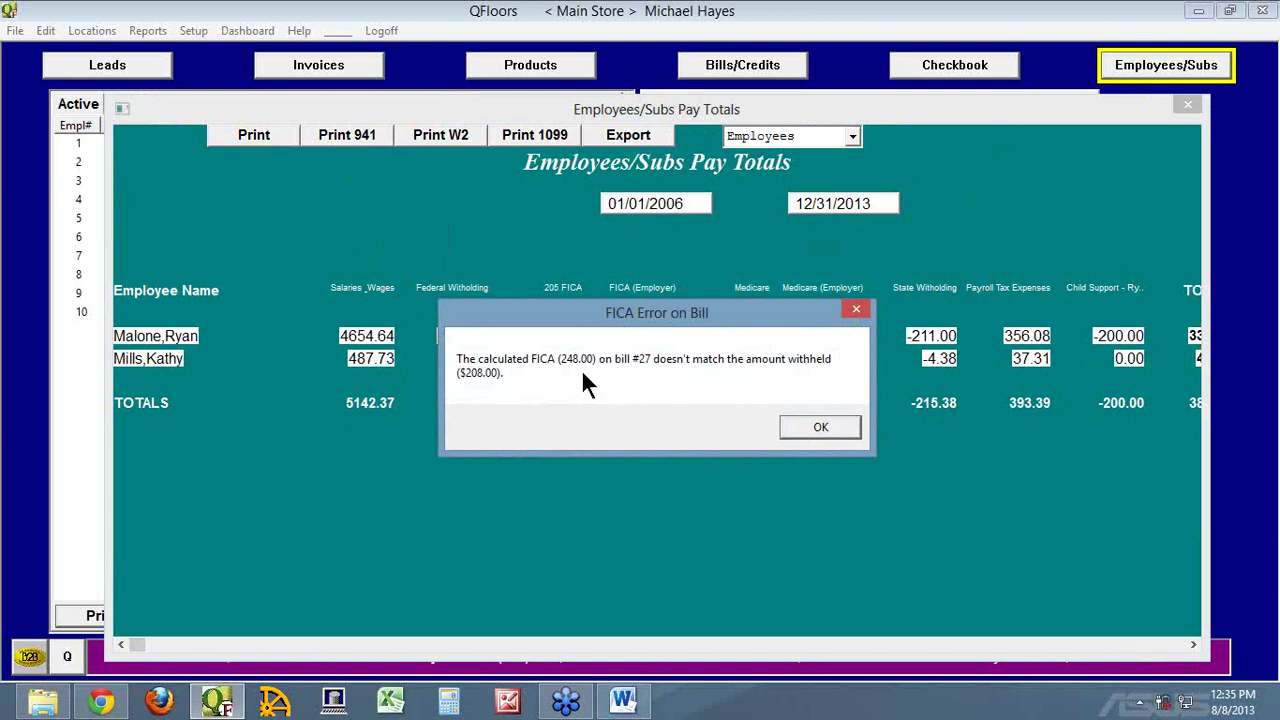
pyautogui.click(826, 427)
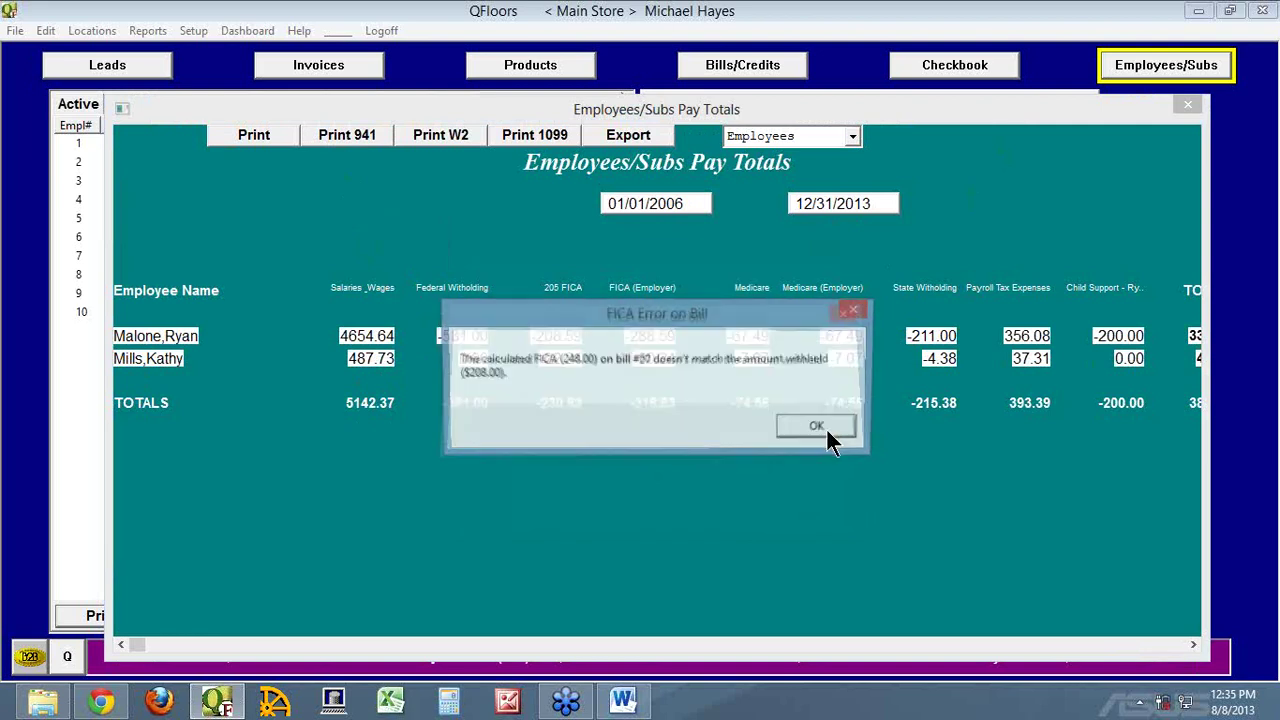
pyautogui.click(822, 422)
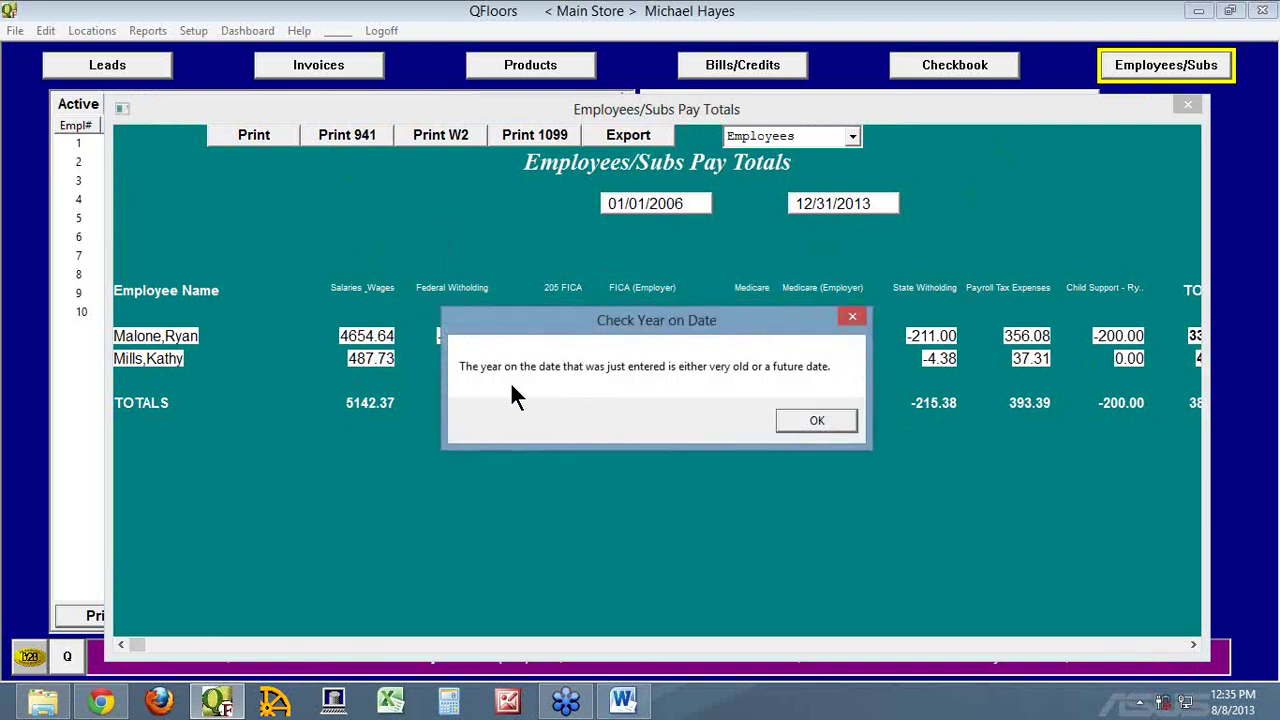
pyautogui.click(828, 415)
pyautogui.click(832, 420)
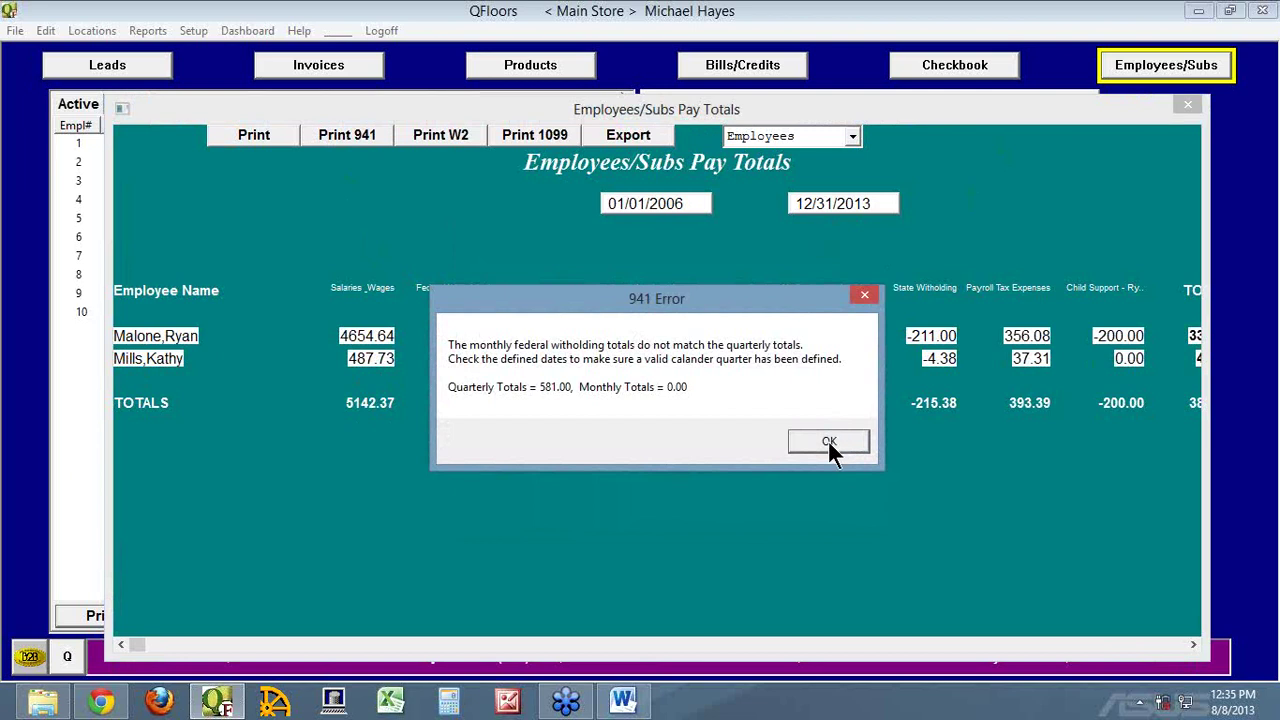
pyautogui.click(826, 445)
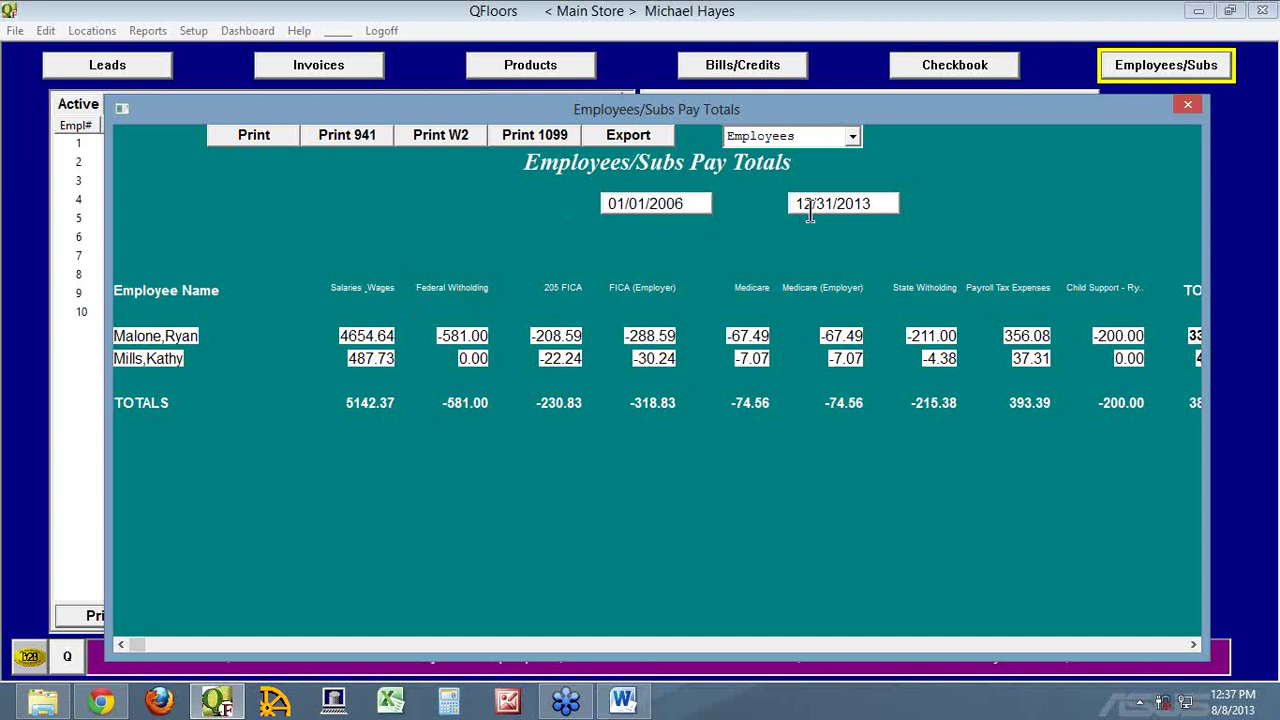
# Start a new bill with a Federal Witholding account line of quantity 1
pyautogui.click(795, 68)
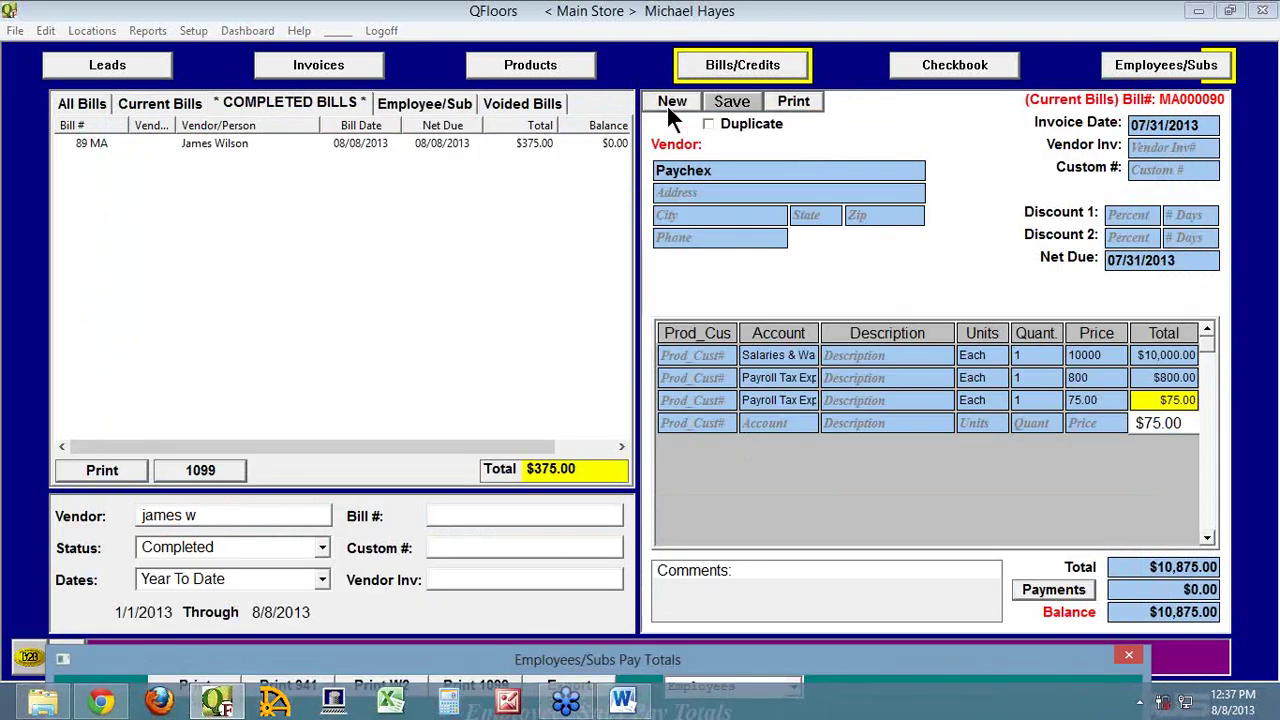
pyautogui.click(670, 104)
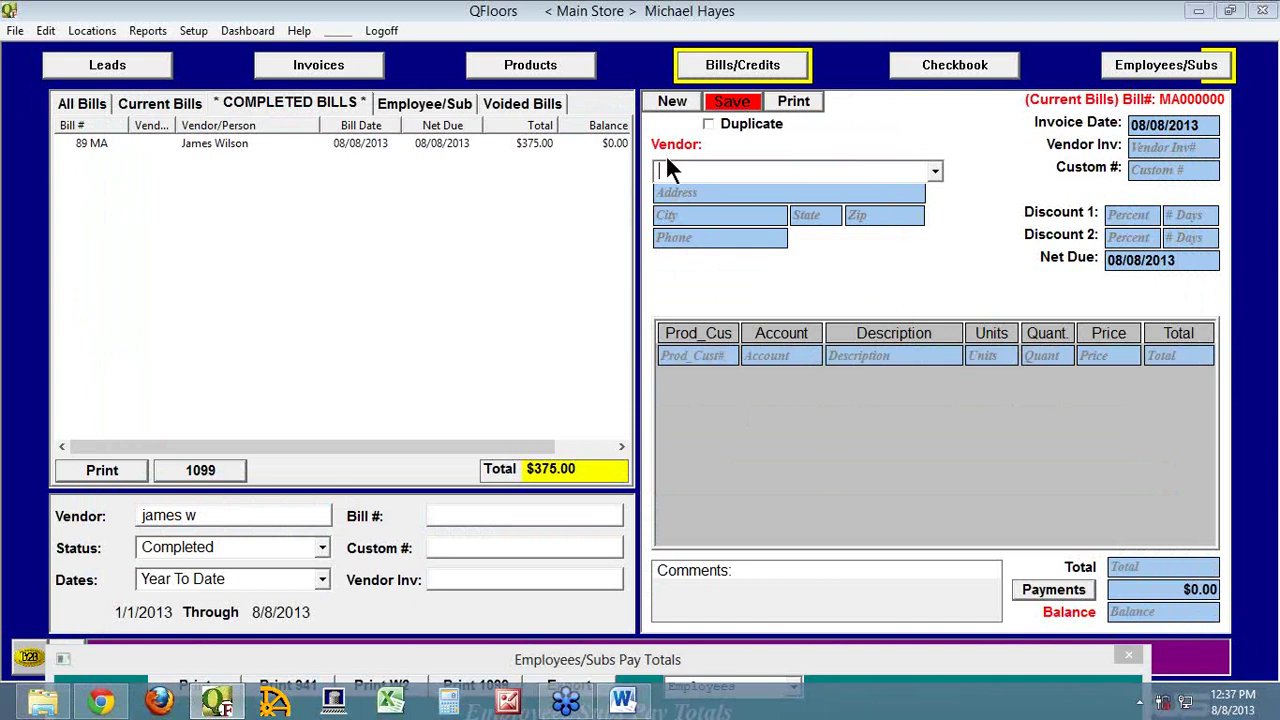
pyautogui.click(779, 357)
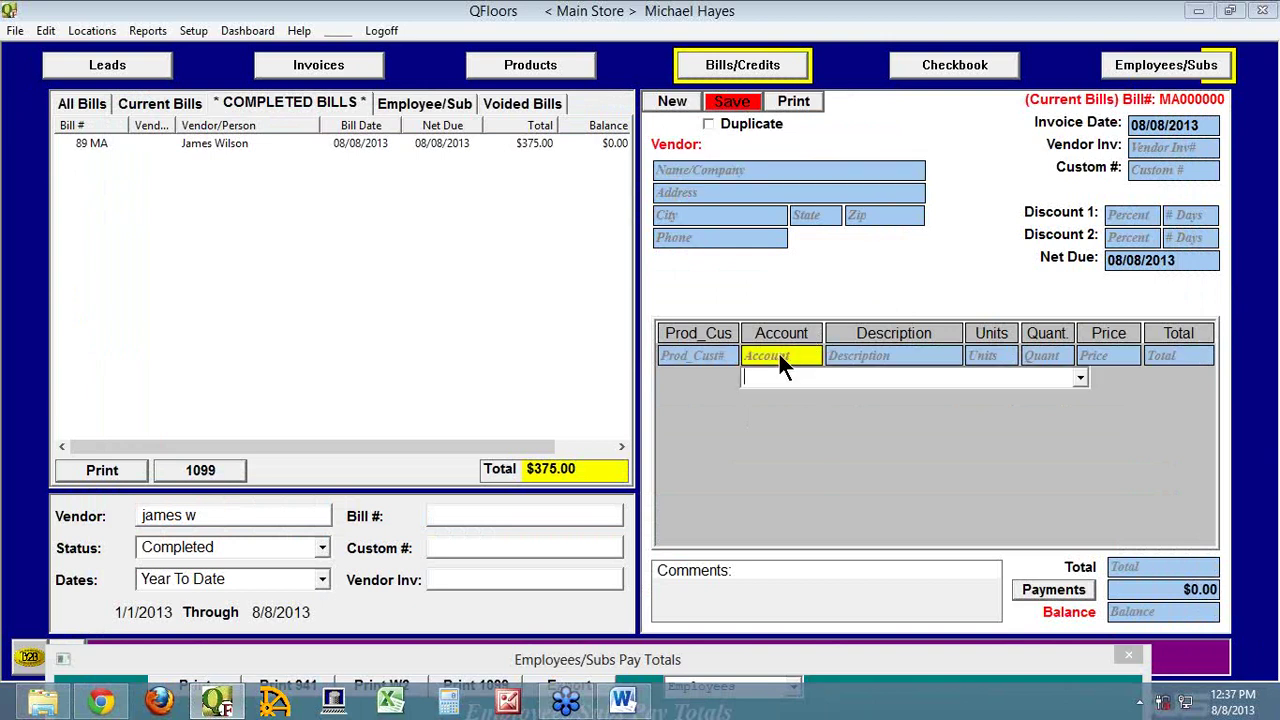
pyautogui.write('fed')
pyautogui.press('Tab')
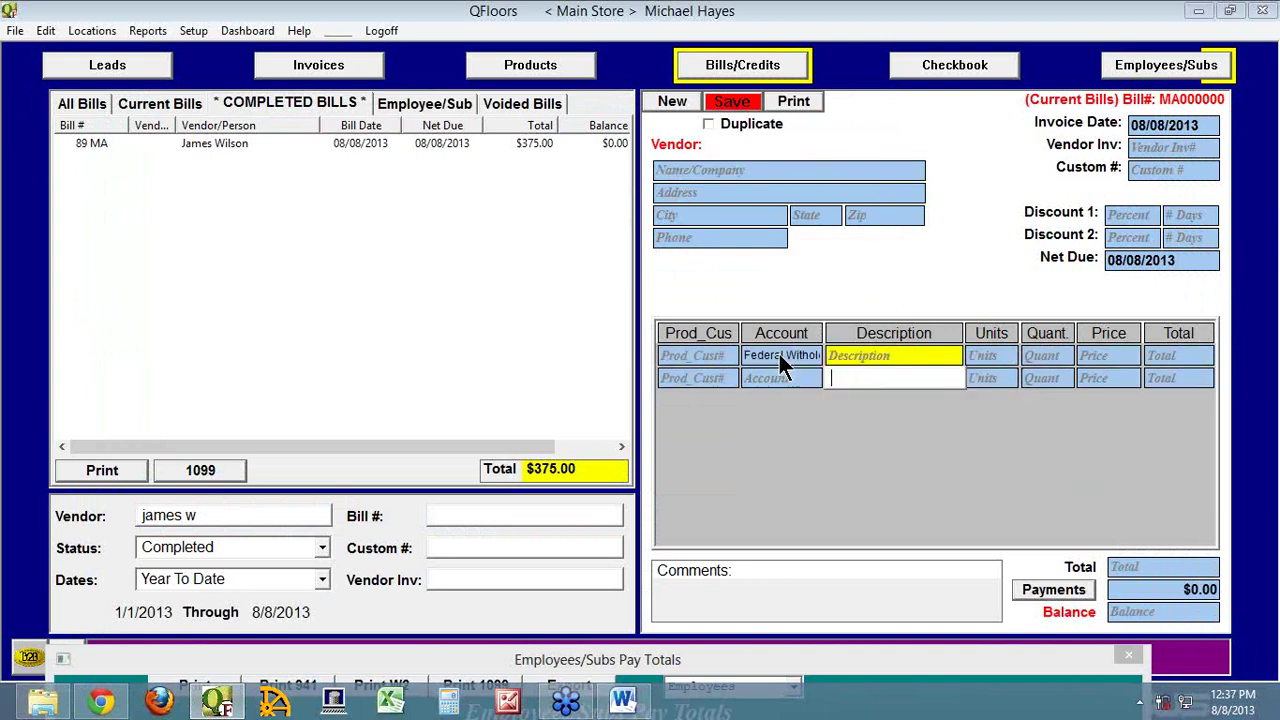
pyautogui.press('Tab')
pyautogui.write('e')
pyautogui.press('Tab')
pyautogui.write('1')
pyautogui.press('Tab')
pyautogui.press('Tab')
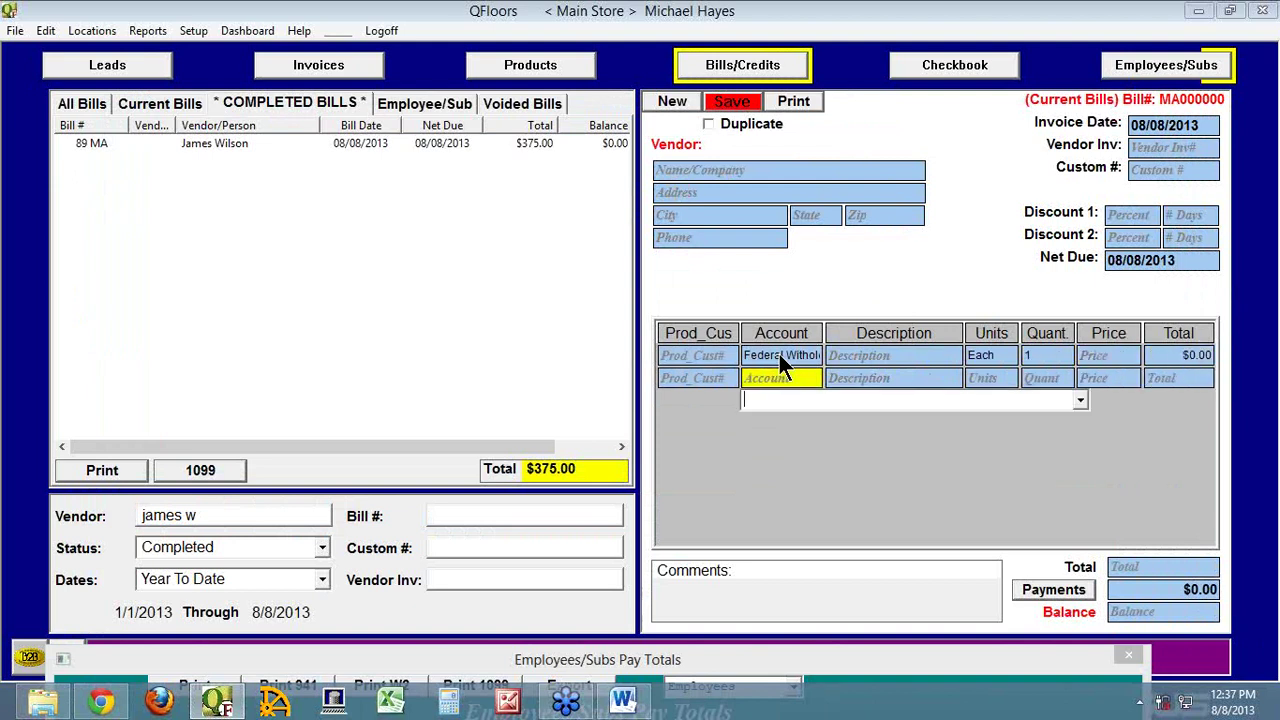
# Add 205 FICA and FICA (Employer) account lines, then restore the Pay Totals report
pyautogui.write('fi')
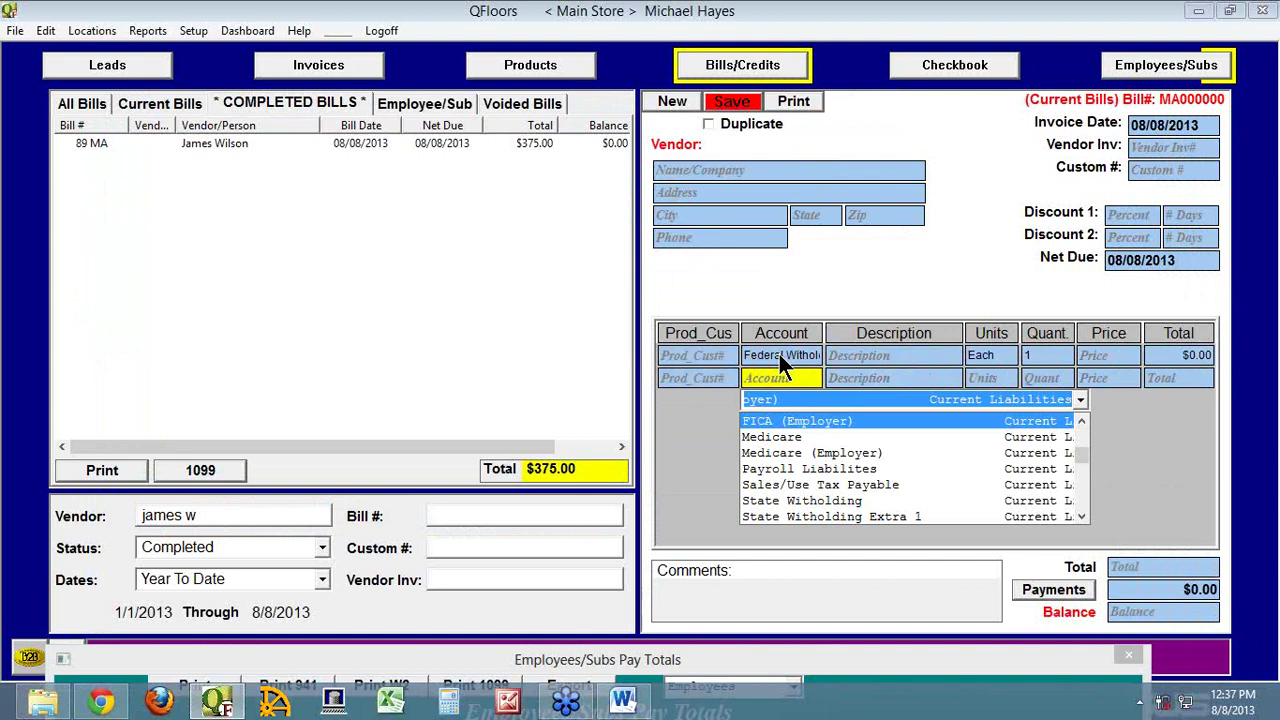
pyautogui.press('Up')
pyautogui.press('Down')
pyautogui.press('Down')
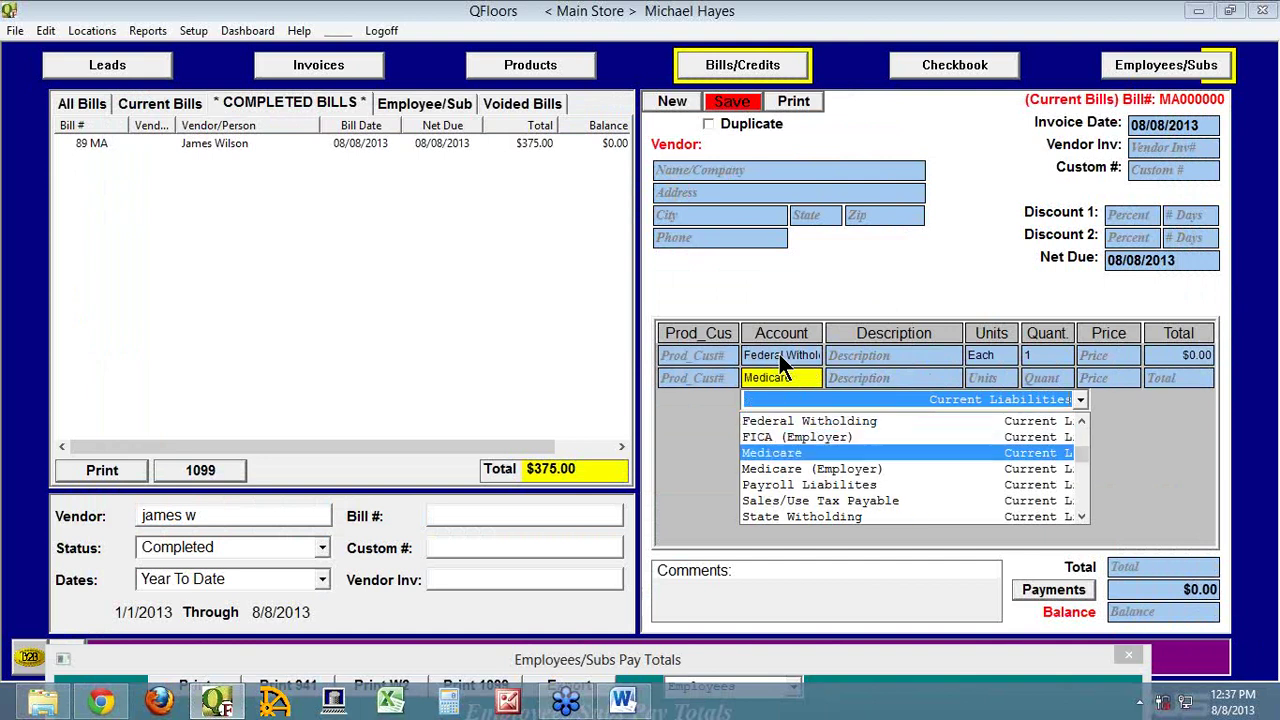
pyautogui.press('Up')
pyautogui.press('Up')
pyautogui.press('BackSpace')
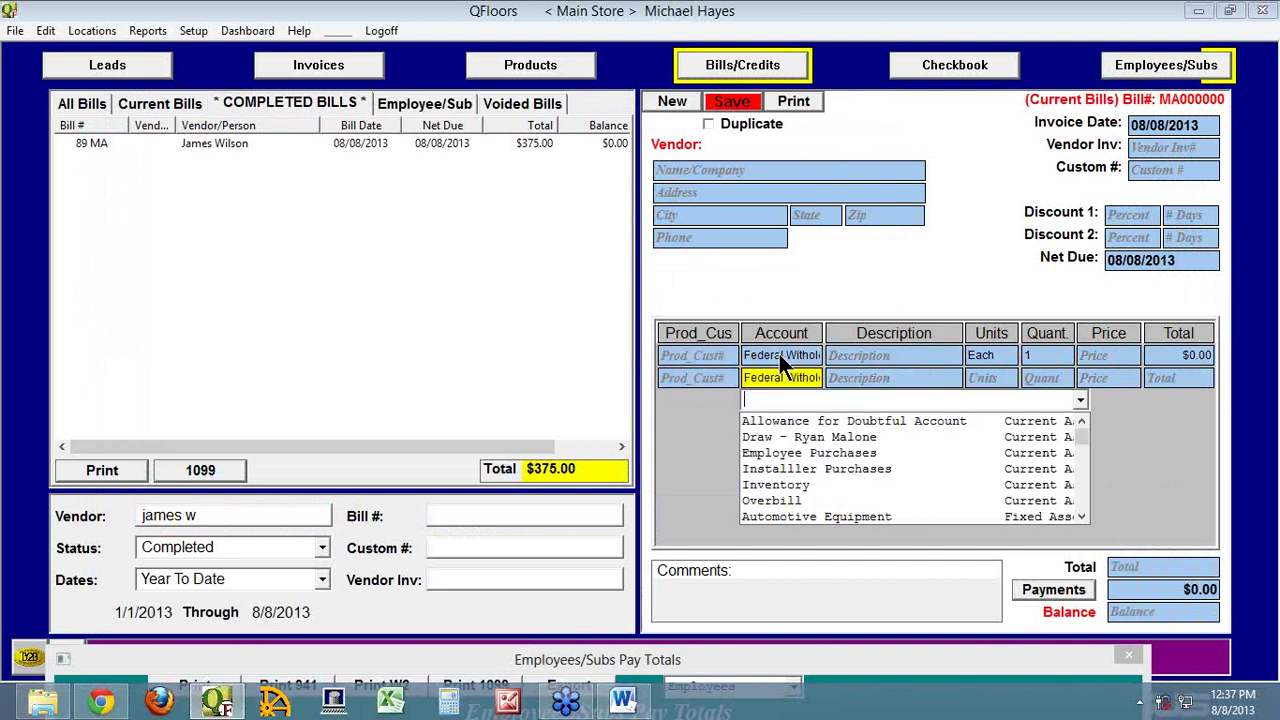
pyautogui.write('2')
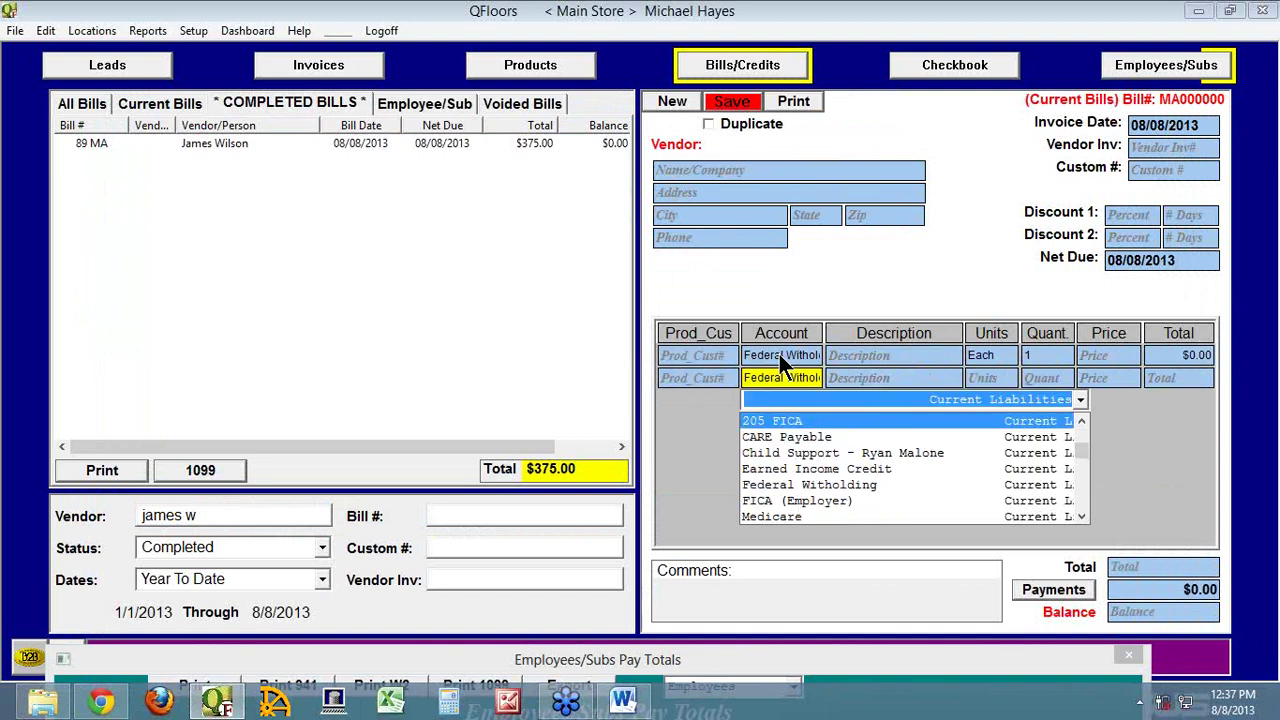
pyautogui.press('Tab')
pyautogui.press('Tab')
pyautogui.press('Tab')
pyautogui.press('Tab')
pyautogui.press('Tab')
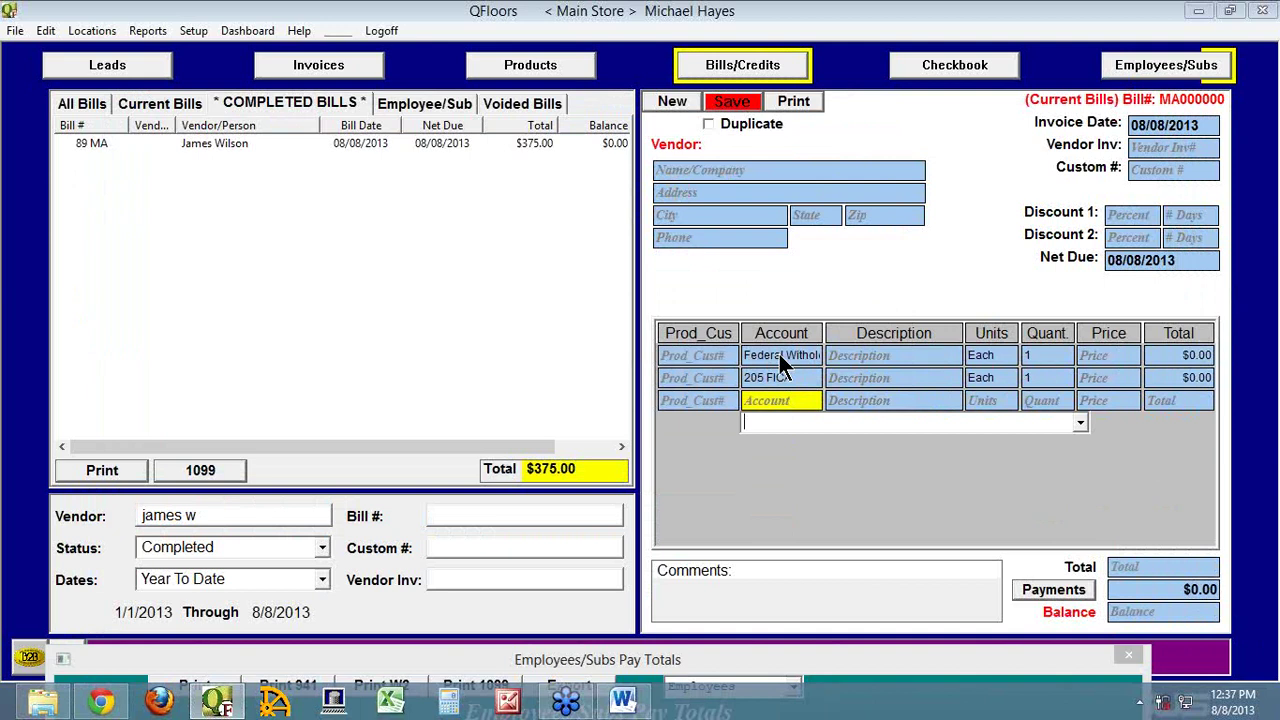
pyautogui.write('fi')
pyautogui.press('Tab')
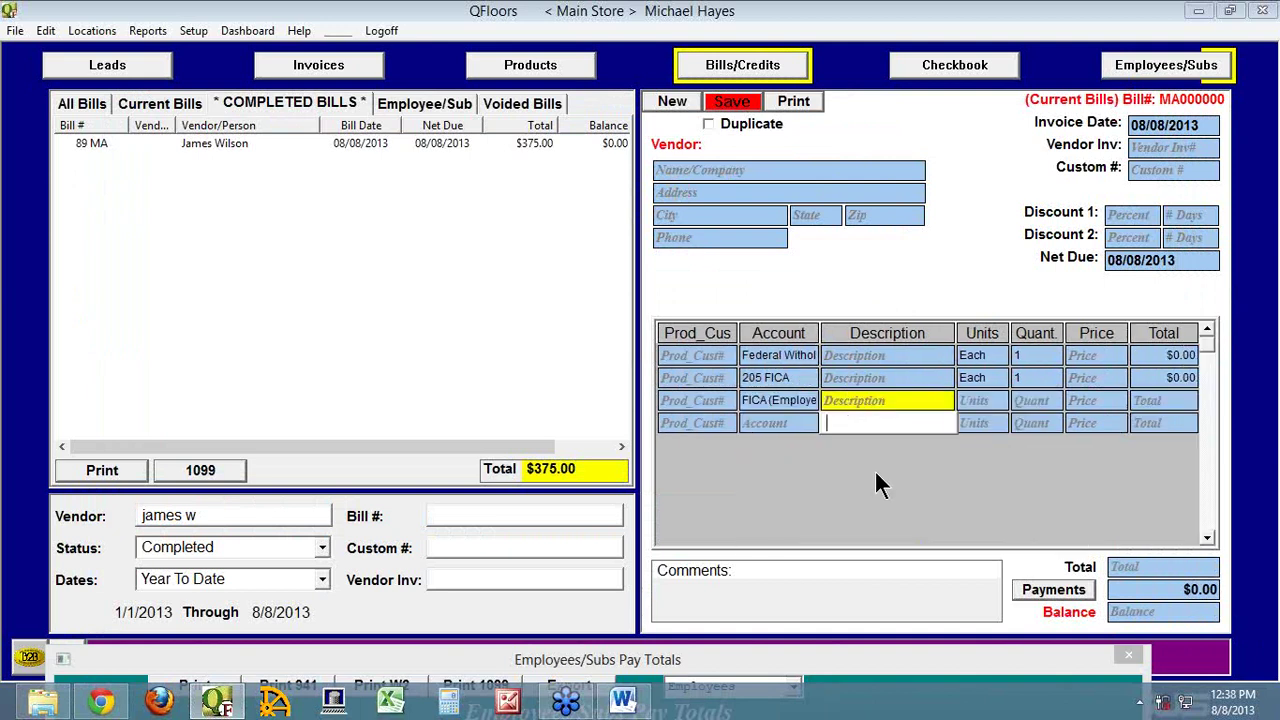
pyautogui.doubleClick(796, 662)
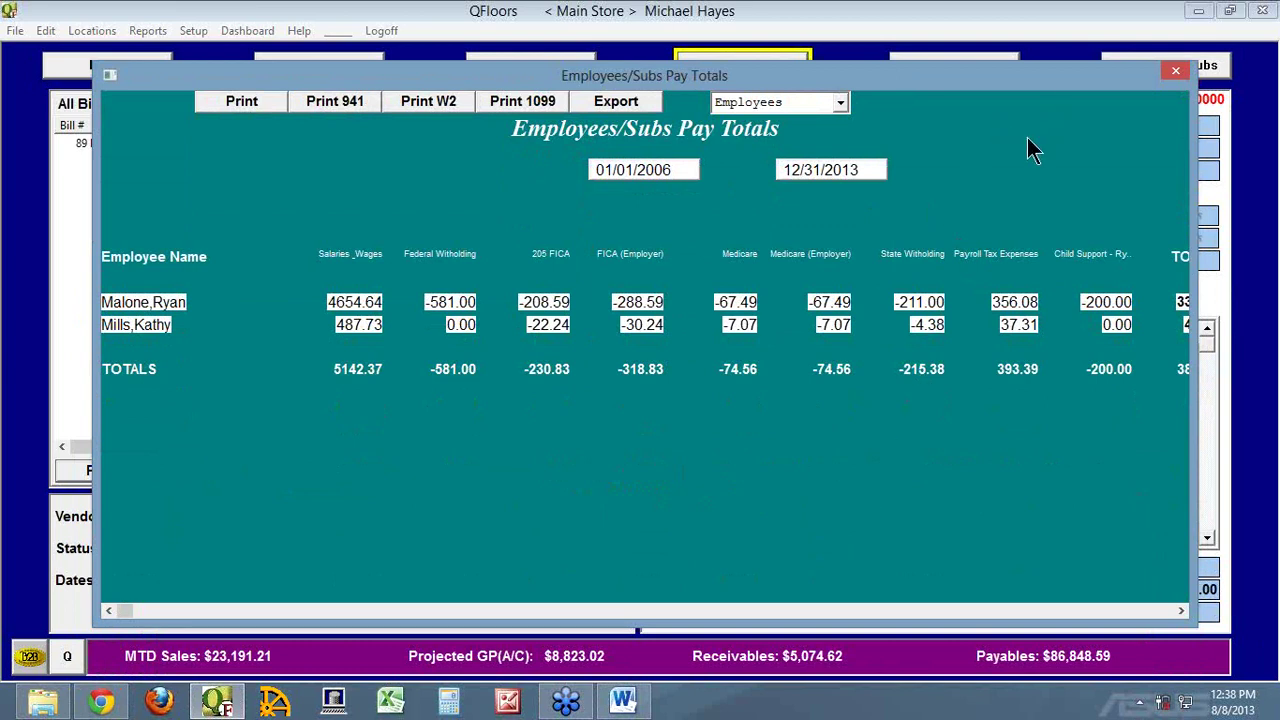
pyautogui.click(1176, 67)
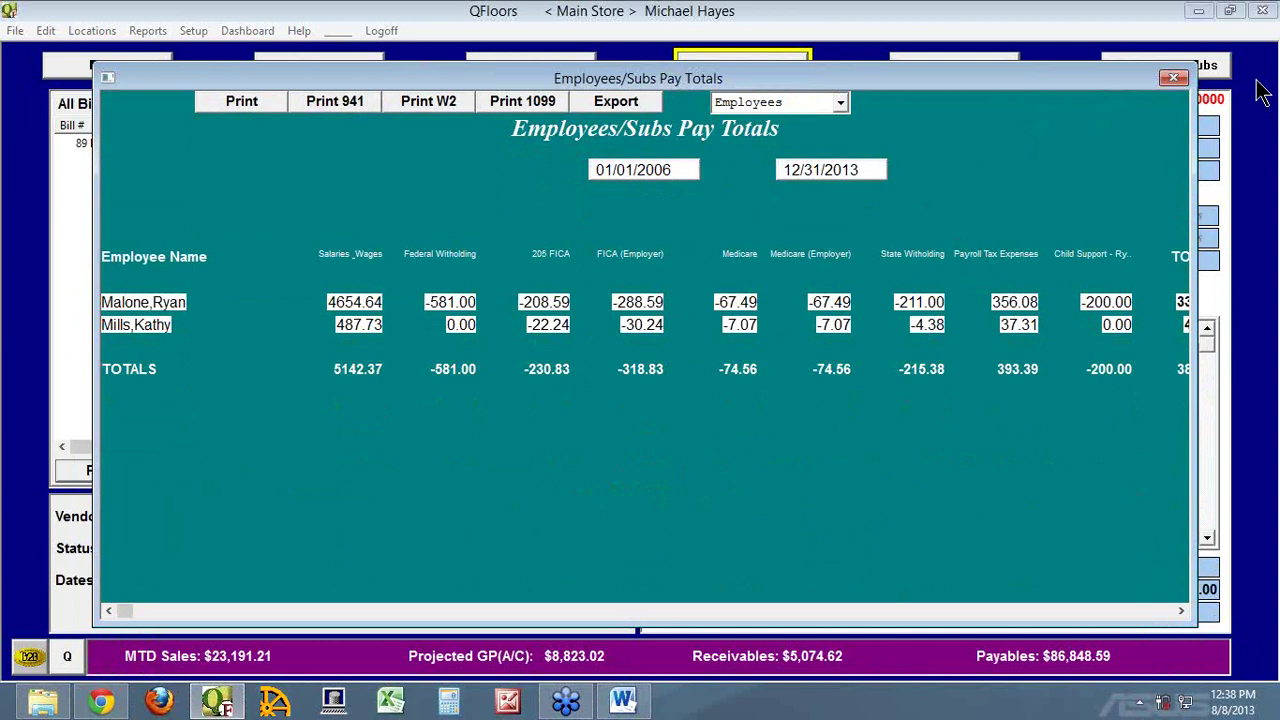